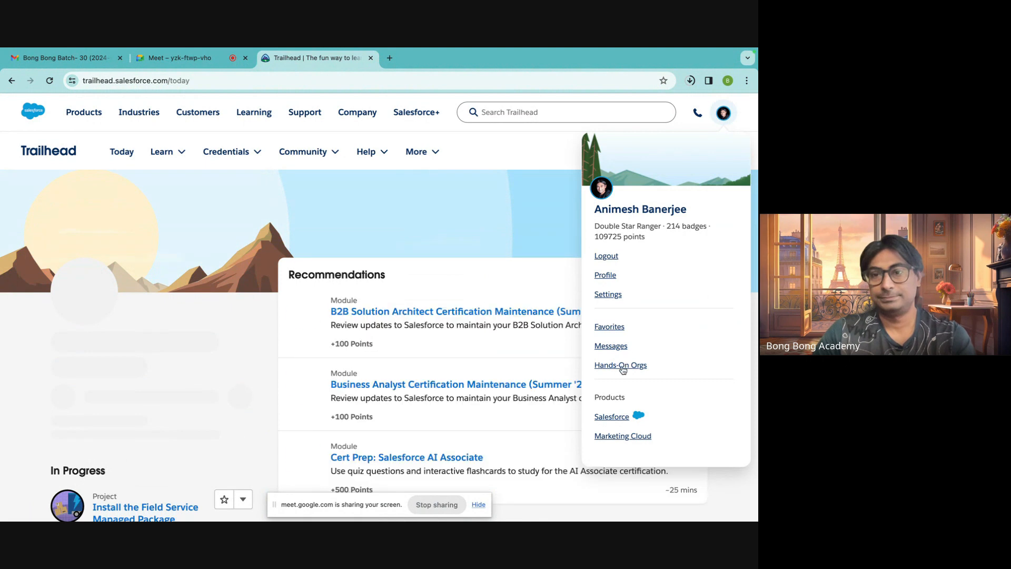
Open the list of hands-on orgs and launch the Batch 30 Trailhead Playground.
click(622, 364)
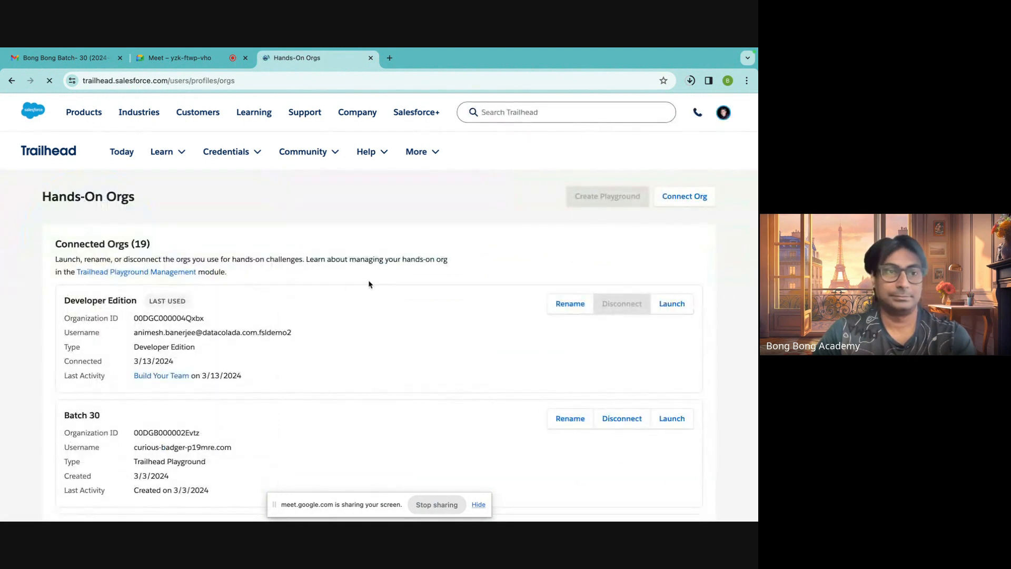
scroll(368, 284, down, 1)
scroll(369, 284, down, 1)
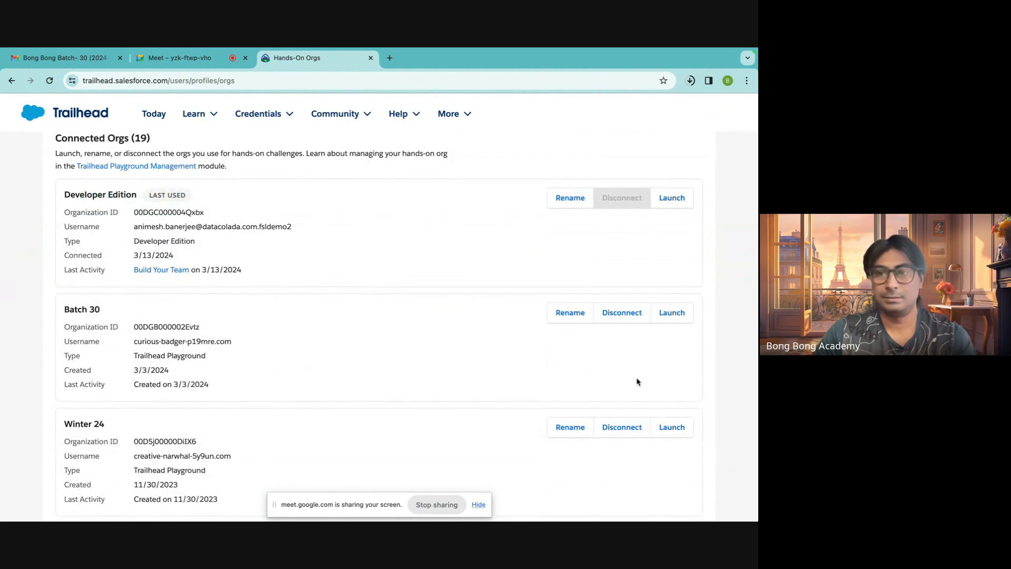
click(672, 313)
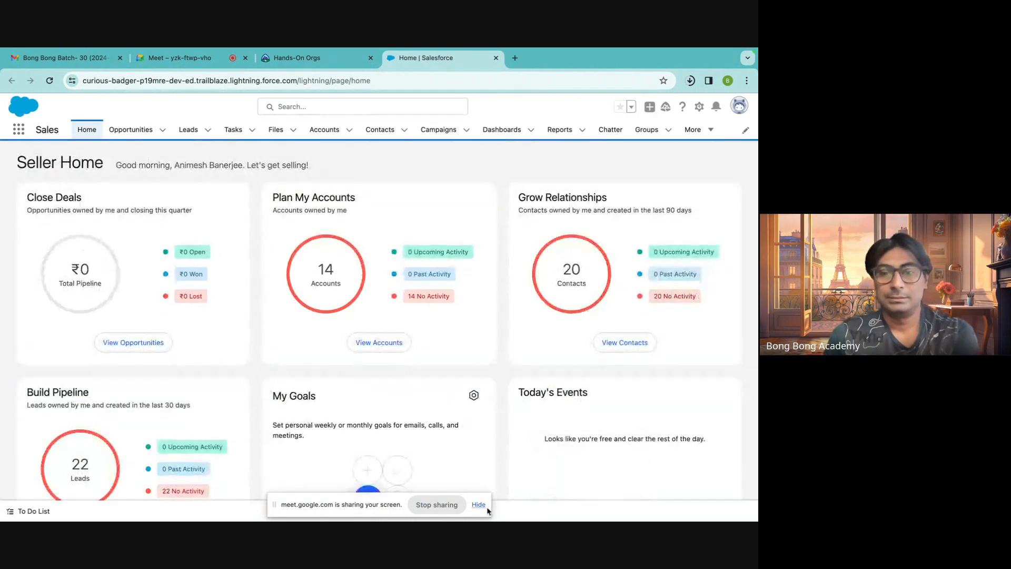
Open Setup for the current app in the launched playground.
click(207, 149)
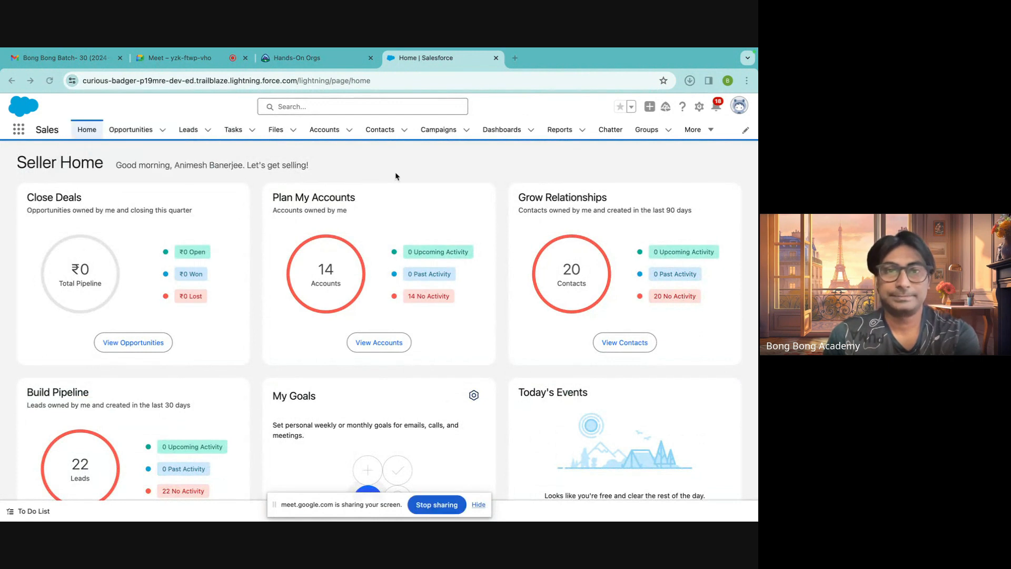
click(714, 109)
click(559, 107)
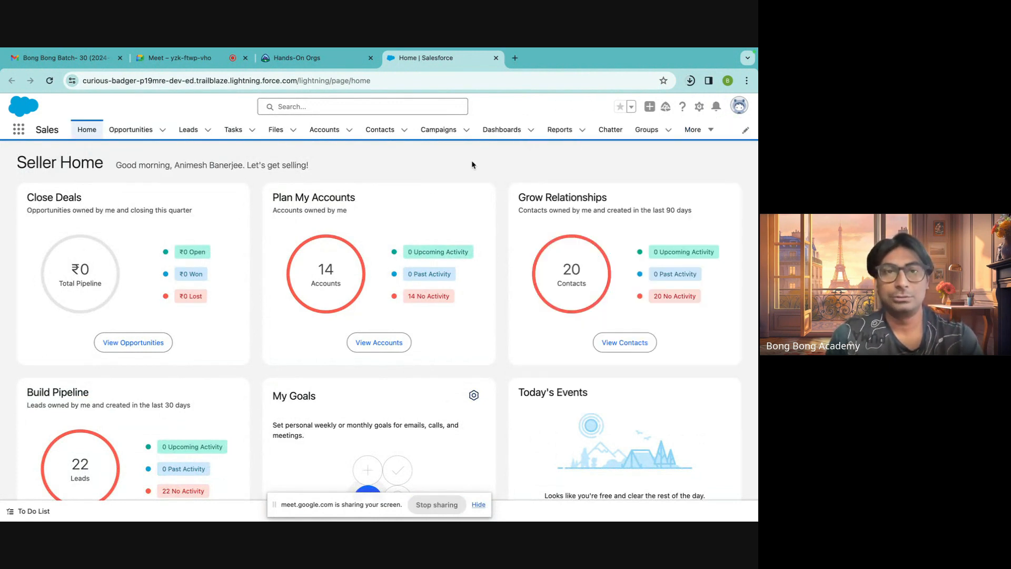
click(699, 106)
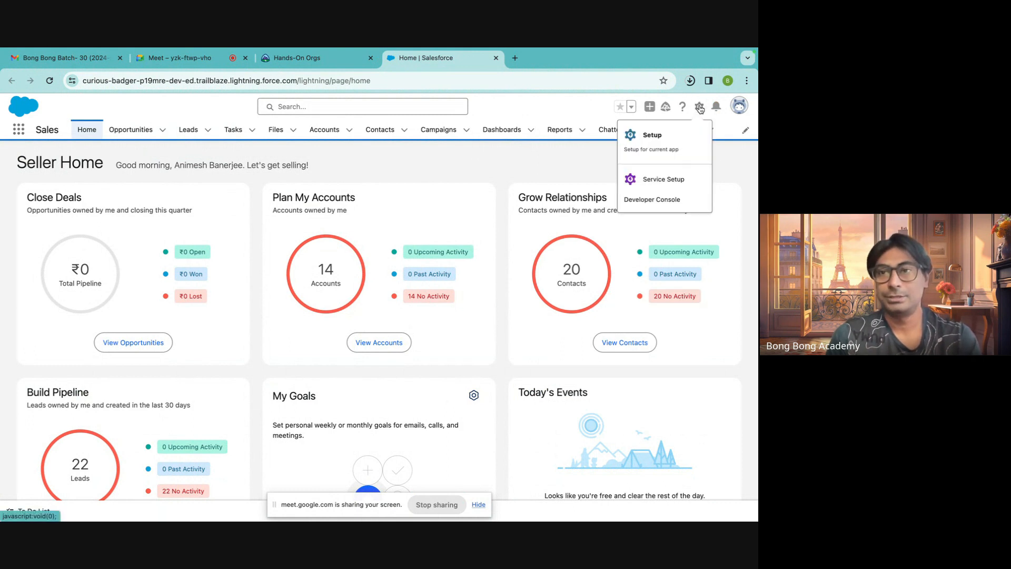
click(672, 142)
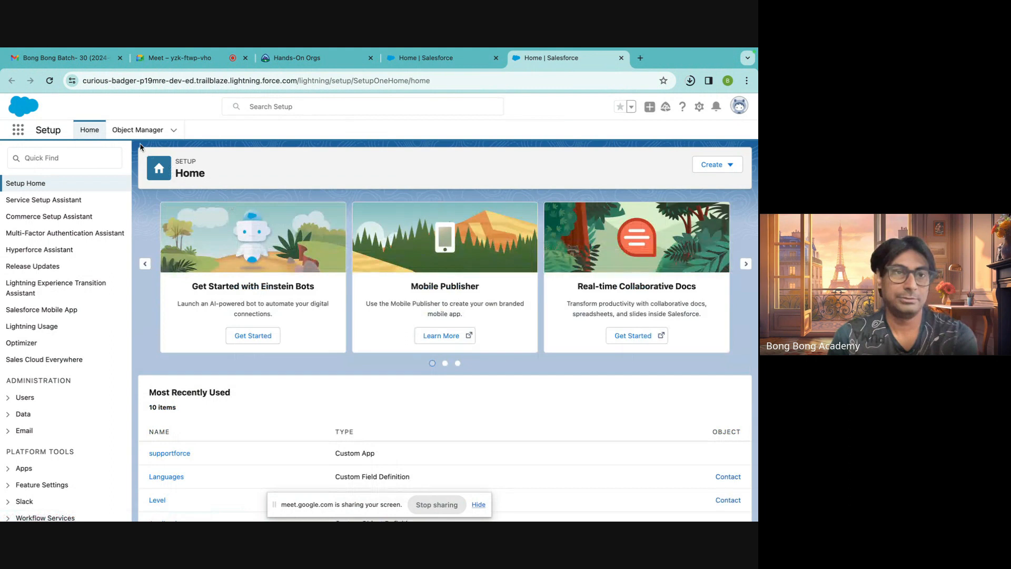
Show the fields and relationships of the custom Application object in Object Manager.
click(135, 129)
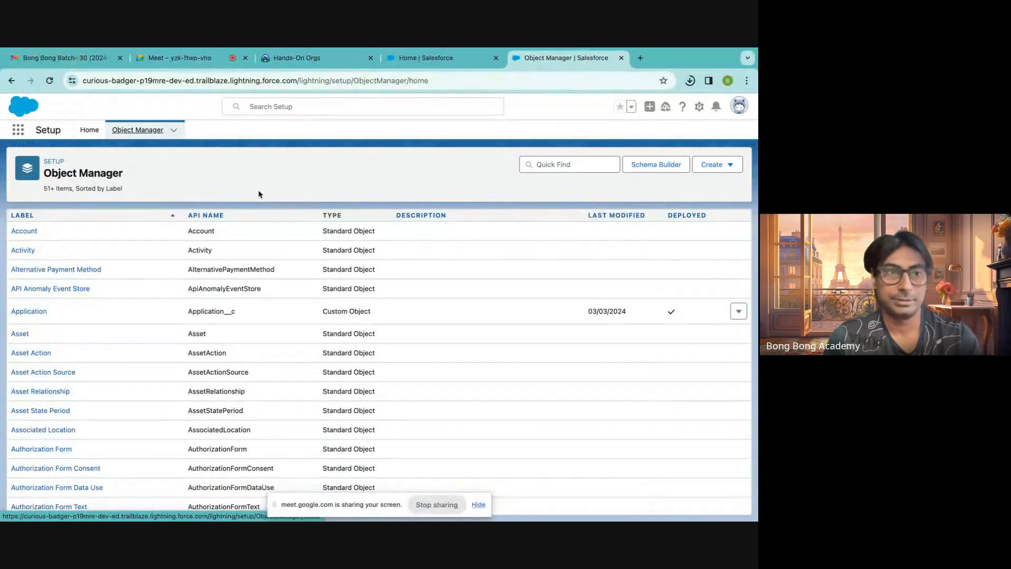
click(29, 311)
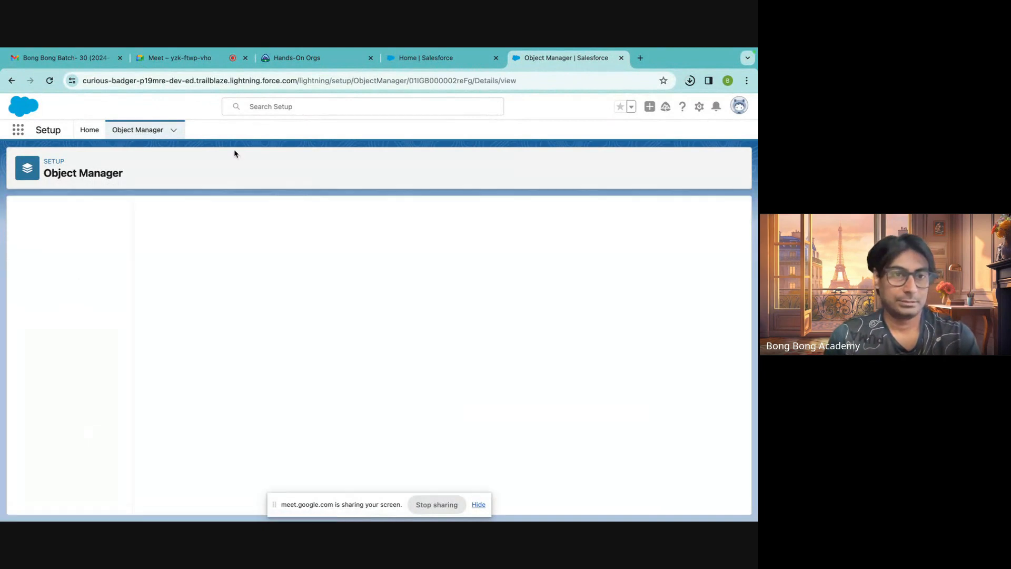
click(108, 235)
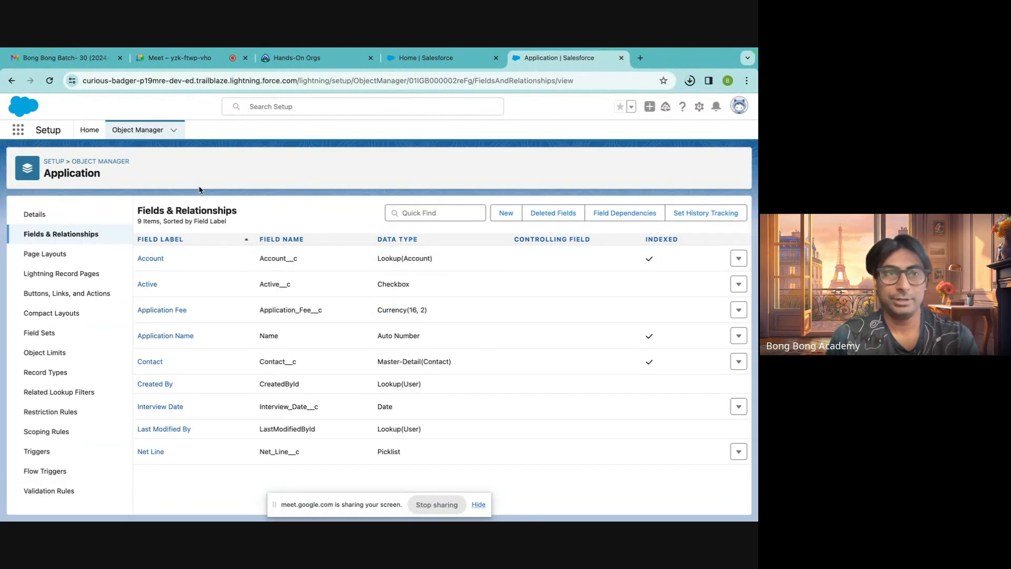
Check the Application object's API name in the object list, and its Contact field's data type and field name.
click(119, 162)
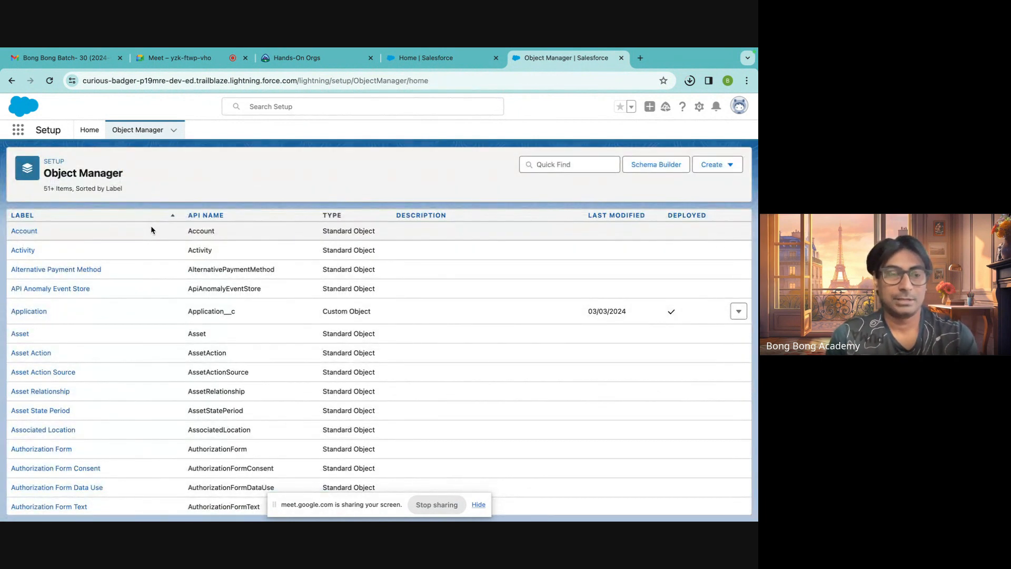
double_click(189, 312)
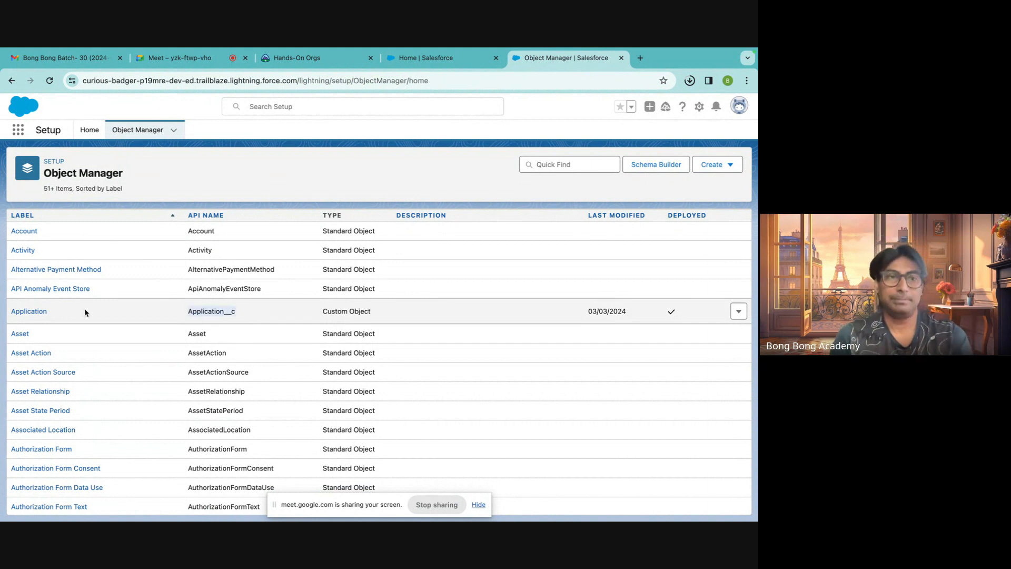
click(29, 312)
click(108, 235)
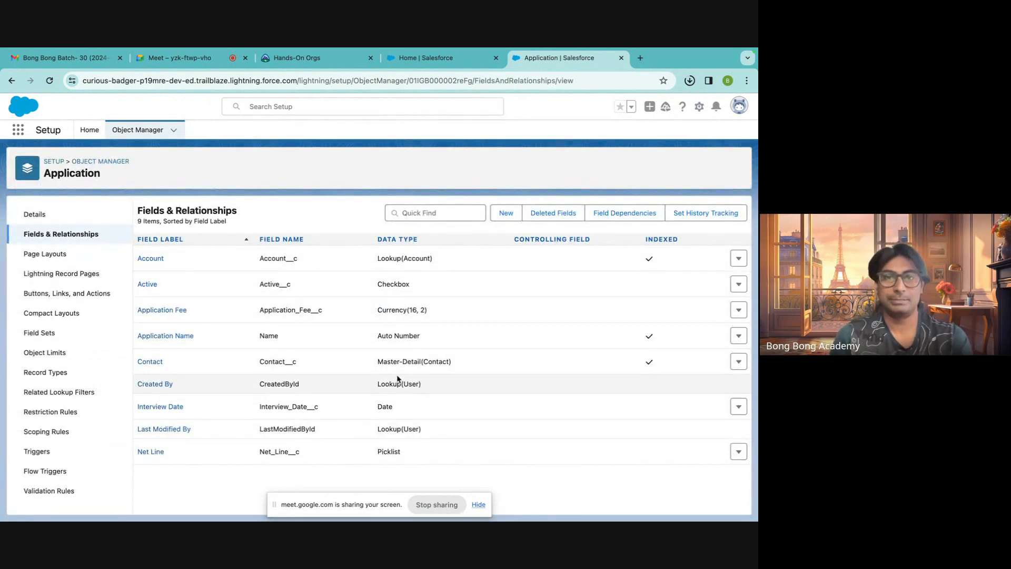
drag(383, 362, 474, 363)
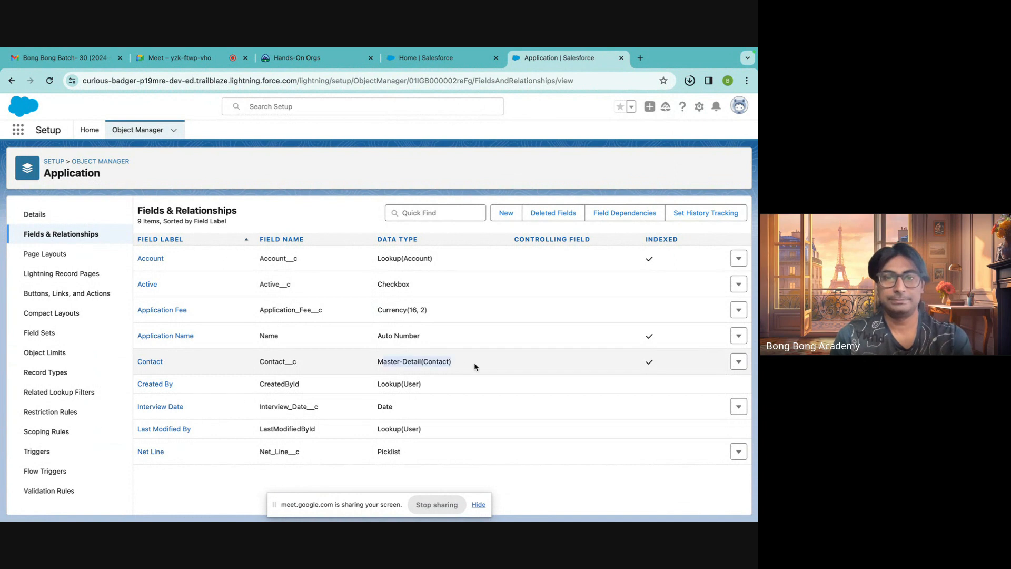
double_click(279, 363)
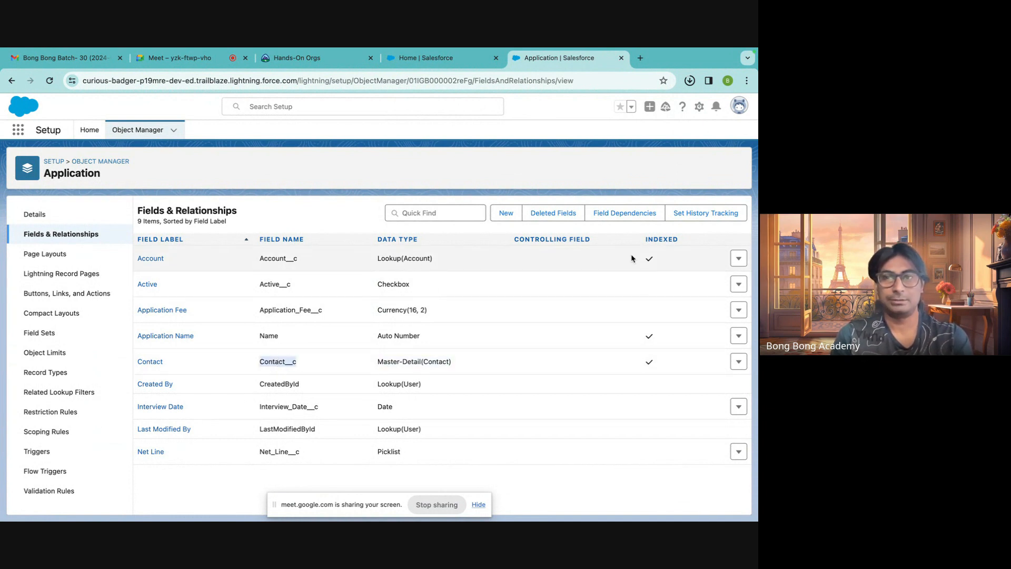
Open the Application object's Account lookup field for editing and review its lookup options.
click(738, 258)
click(706, 280)
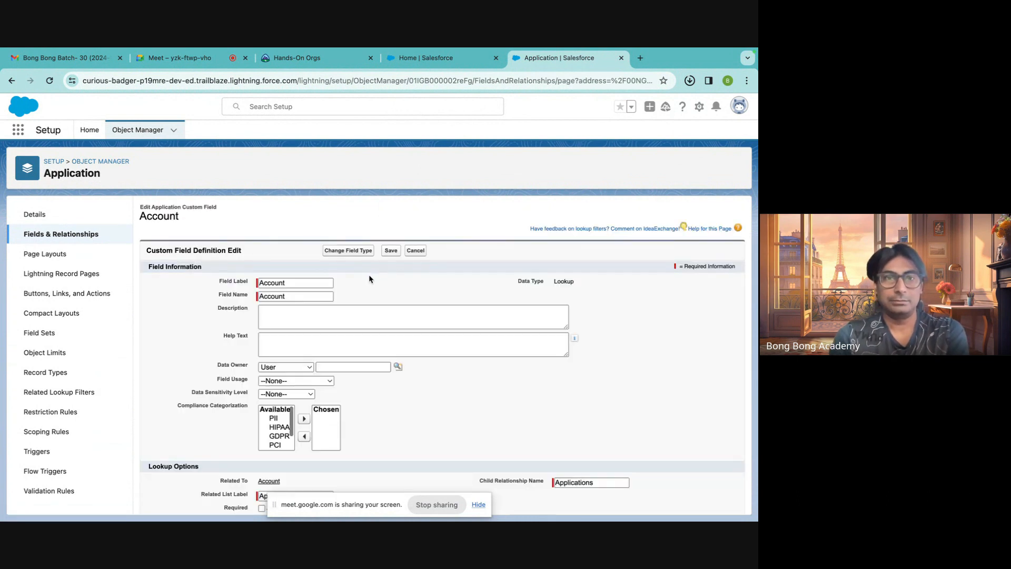
scroll(377, 368, down, 3)
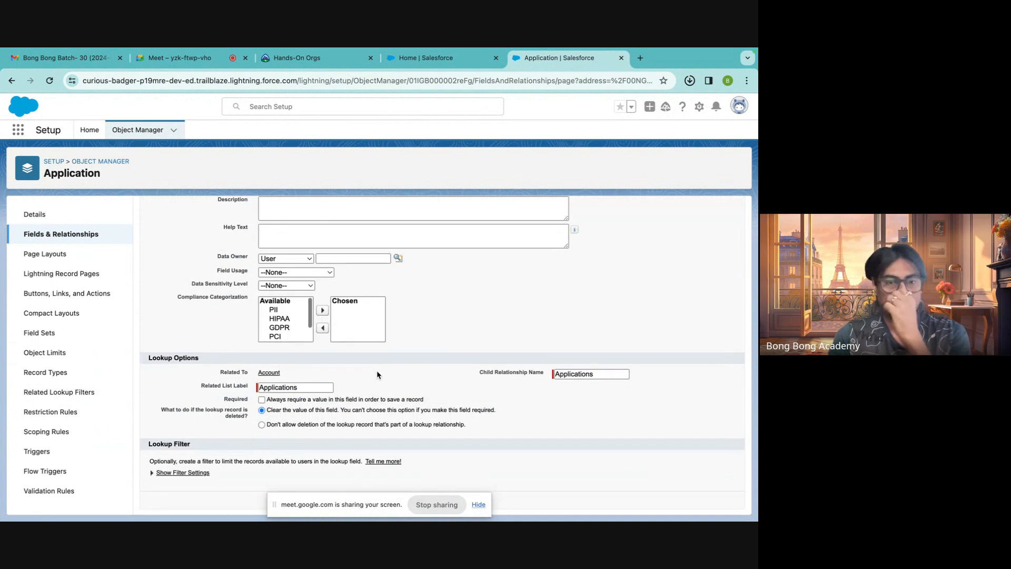
drag(357, 511, 669, 524)
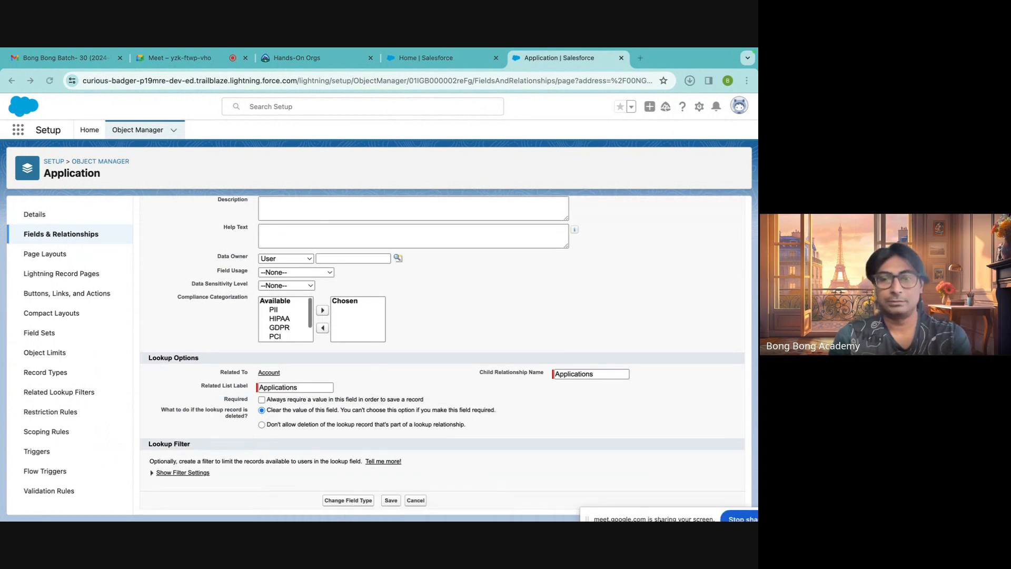
scroll(493, 417, up, 3)
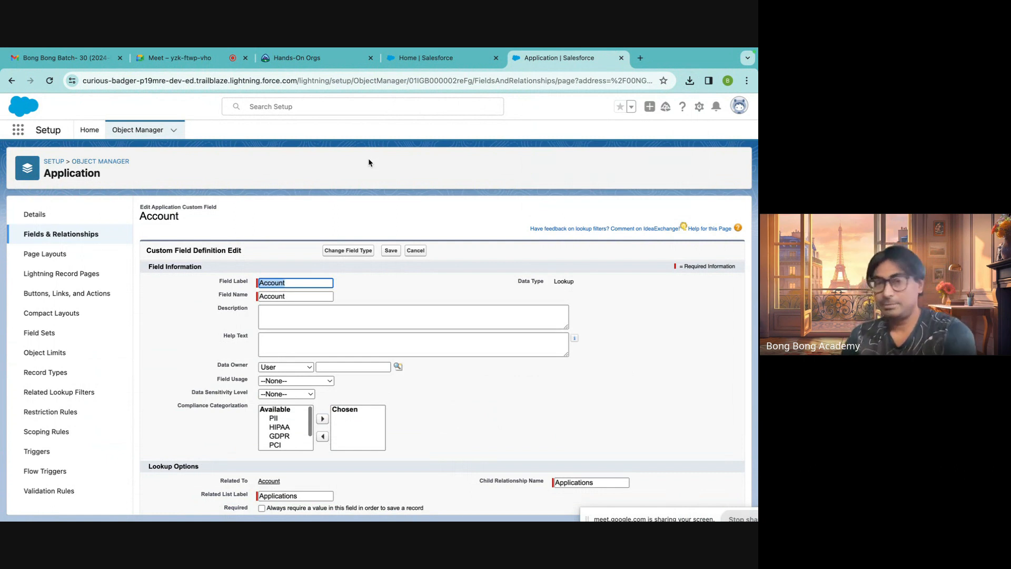
Start changing the Account field's type and choose Master-Detail Relationship as the data type.
click(342, 253)
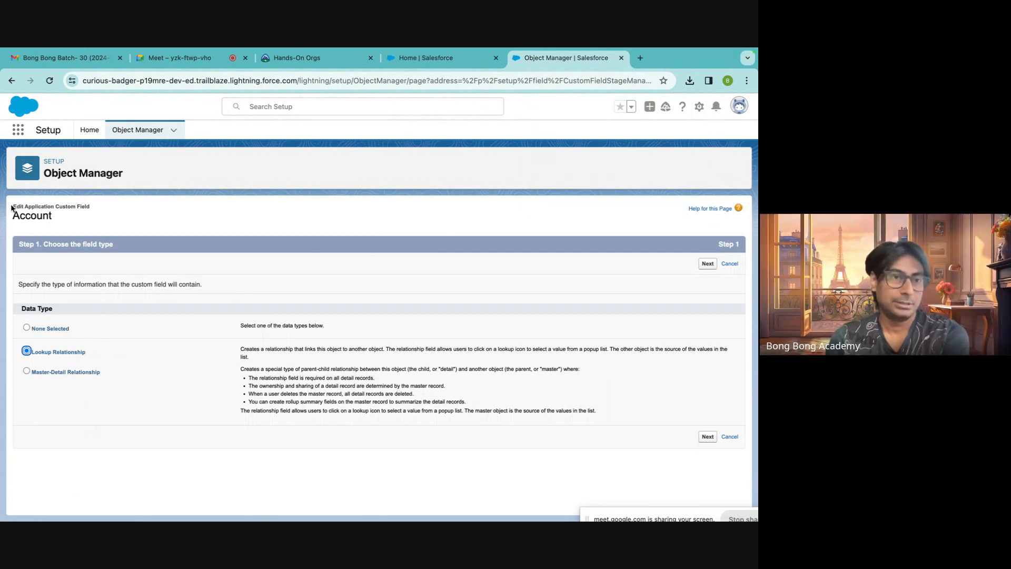
drag(44, 245, 149, 250)
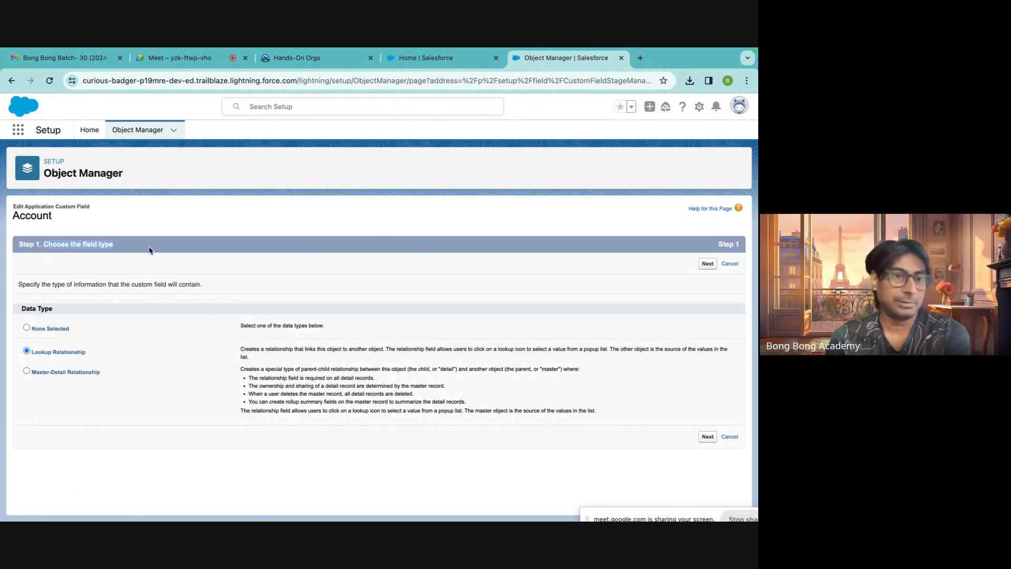
click(59, 373)
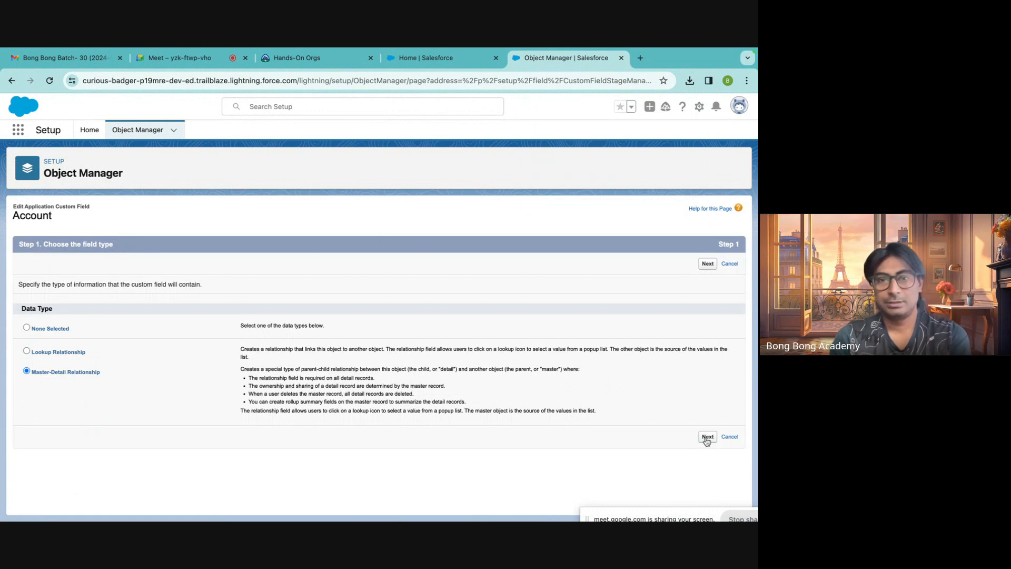
Review the master-detail rules on required values, record ownership, deletion of detail records and rollup summary fields.
drag(251, 377, 380, 378)
click(248, 391)
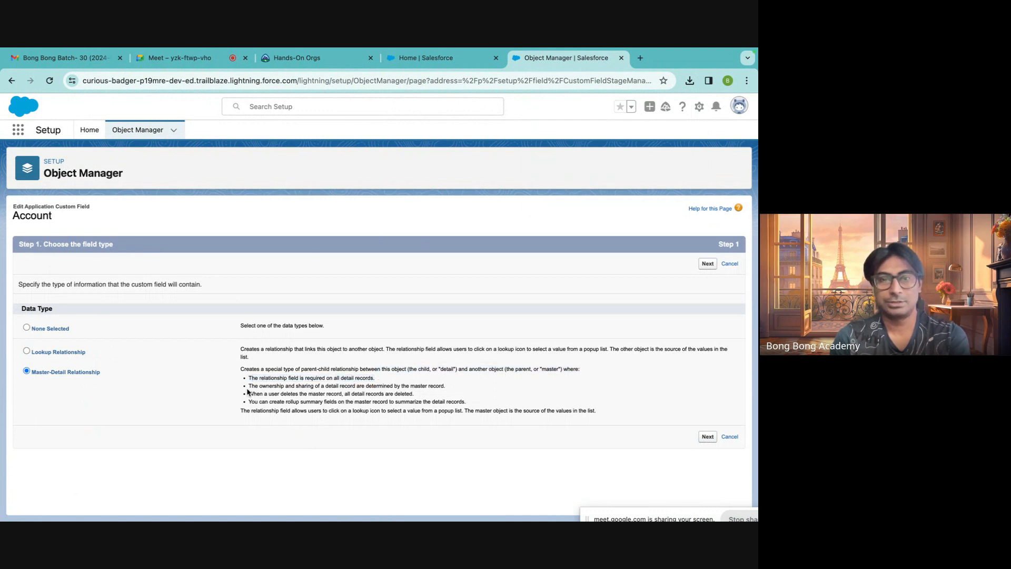
drag(248, 386, 454, 392)
click(251, 395)
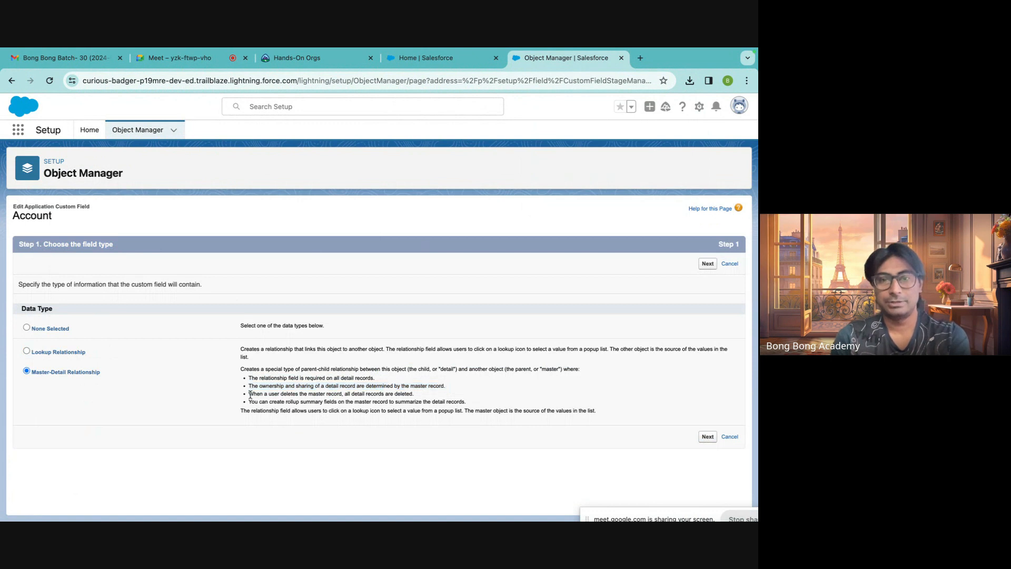
drag(250, 394, 429, 394)
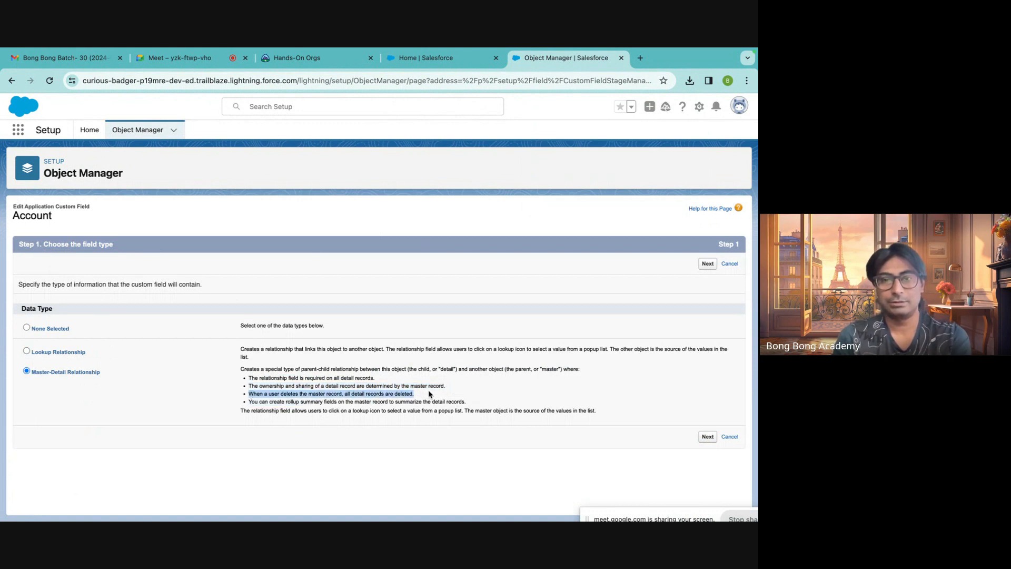
drag(250, 402, 423, 404)
click(468, 405)
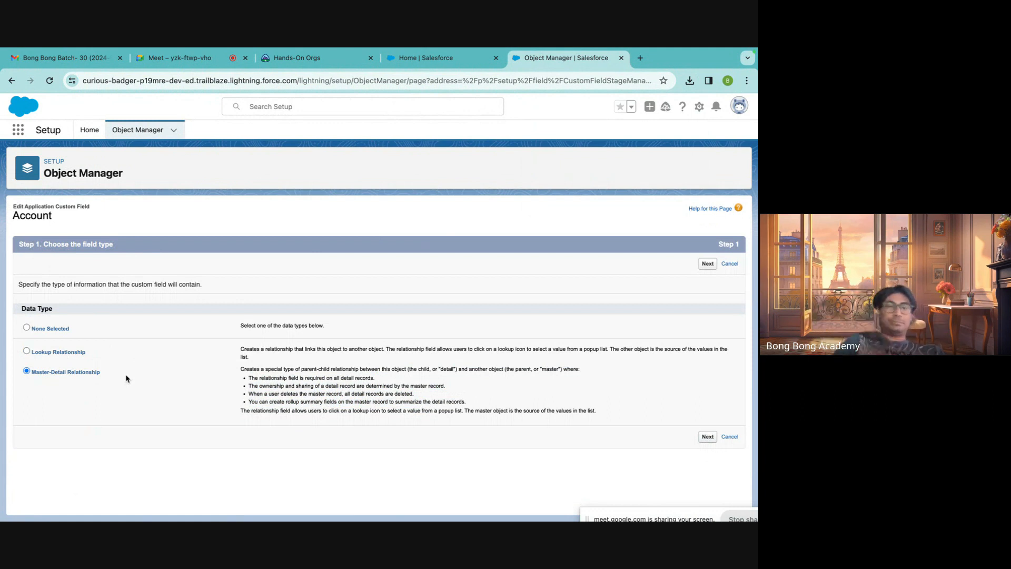
Accept the existing label, child relationship name and Read/Write sharing setting, and save Account as a master-detail field.
click(707, 436)
scroll(591, 299, down, 1)
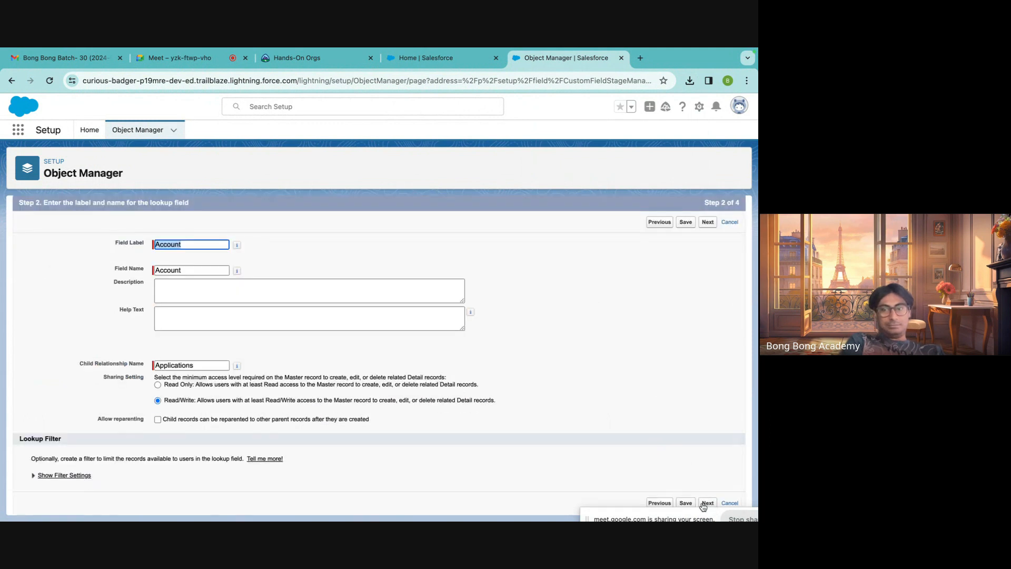
click(686, 503)
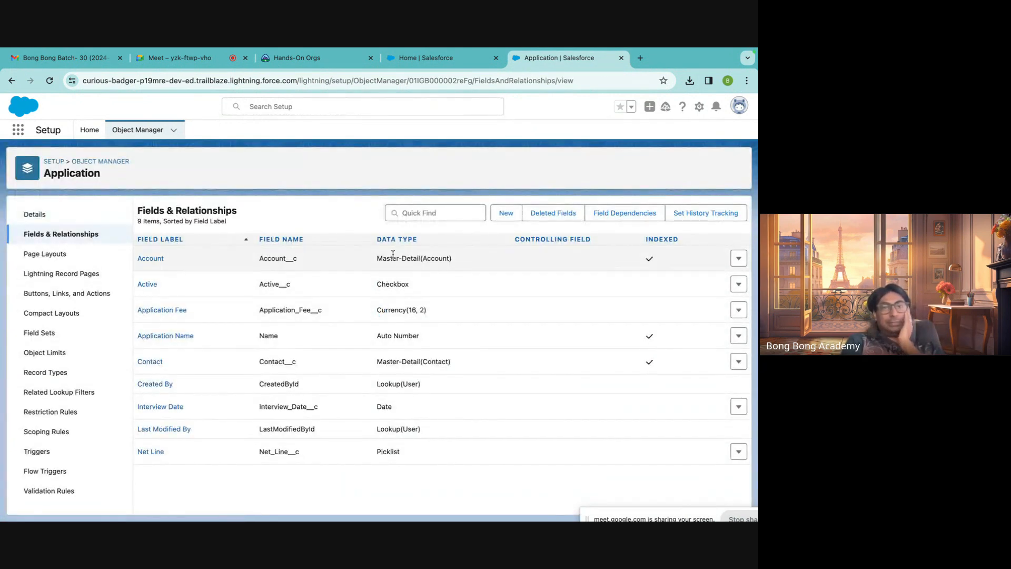
Compare the data types of the Account and Contact fields and check the Account field's name.
drag(371, 259, 485, 257)
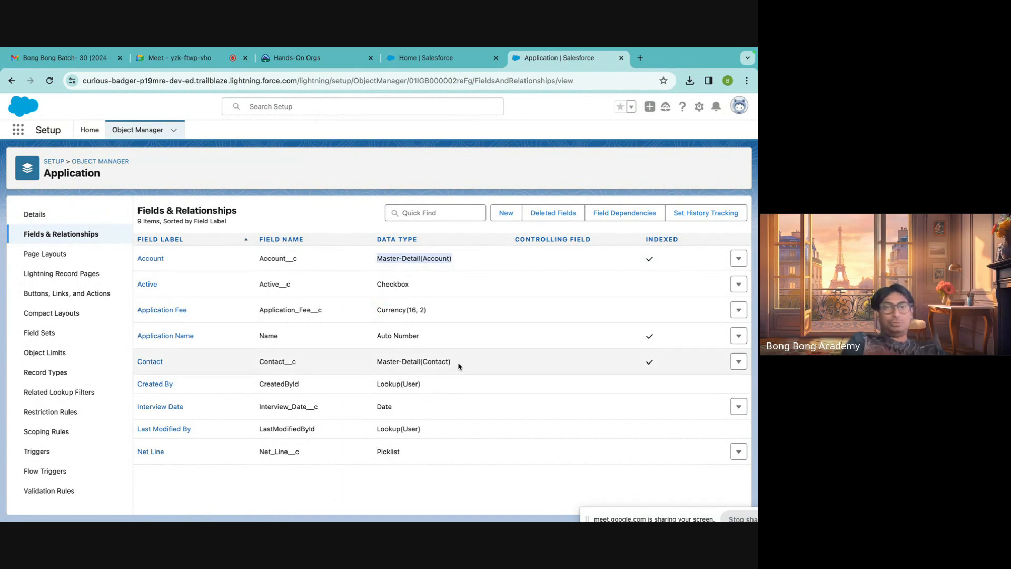
drag(457, 362, 363, 364)
drag(377, 259, 452, 258)
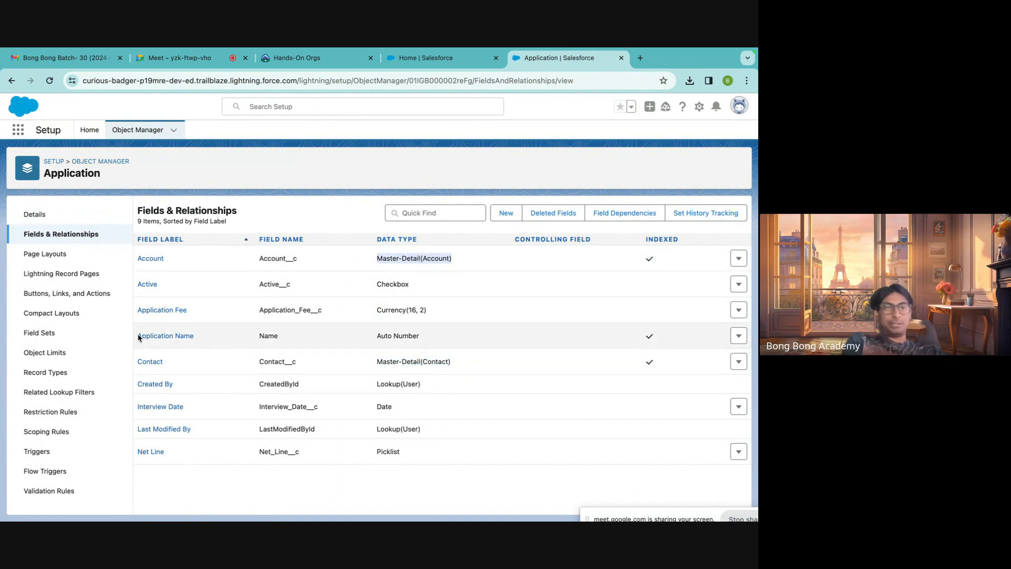
click(324, 200)
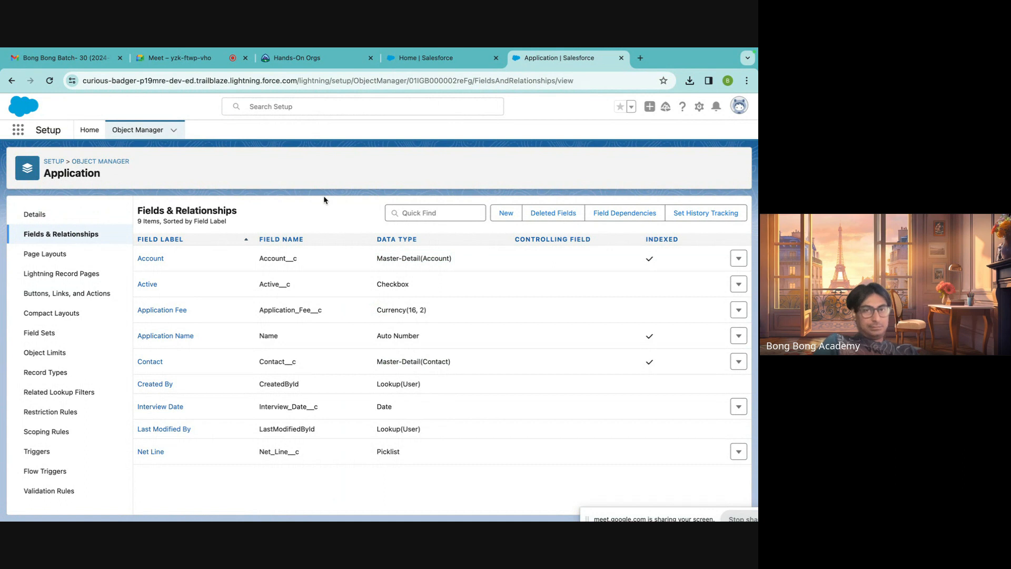
double_click(272, 259)
drag(379, 259, 463, 257)
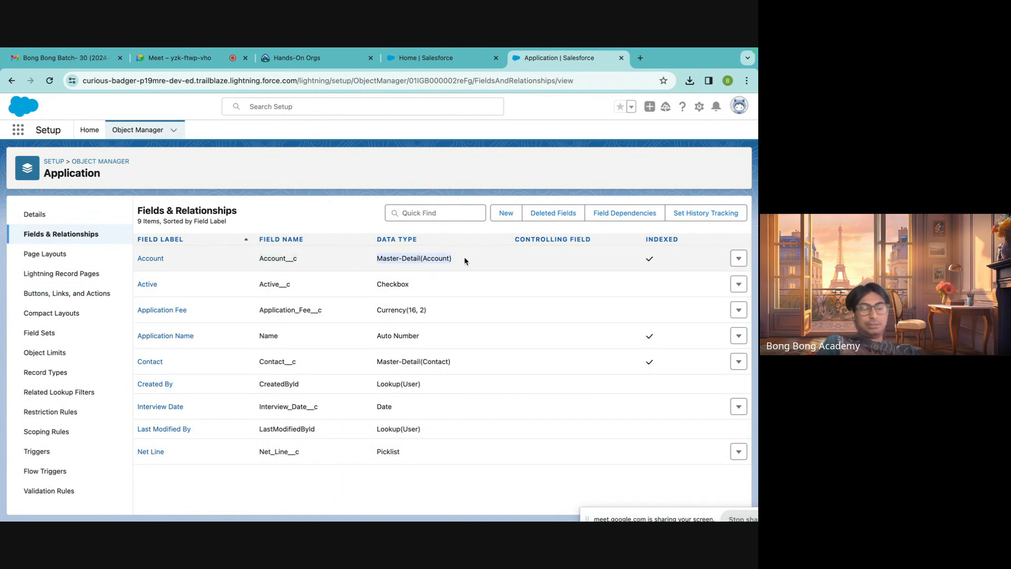
click(458, 340)
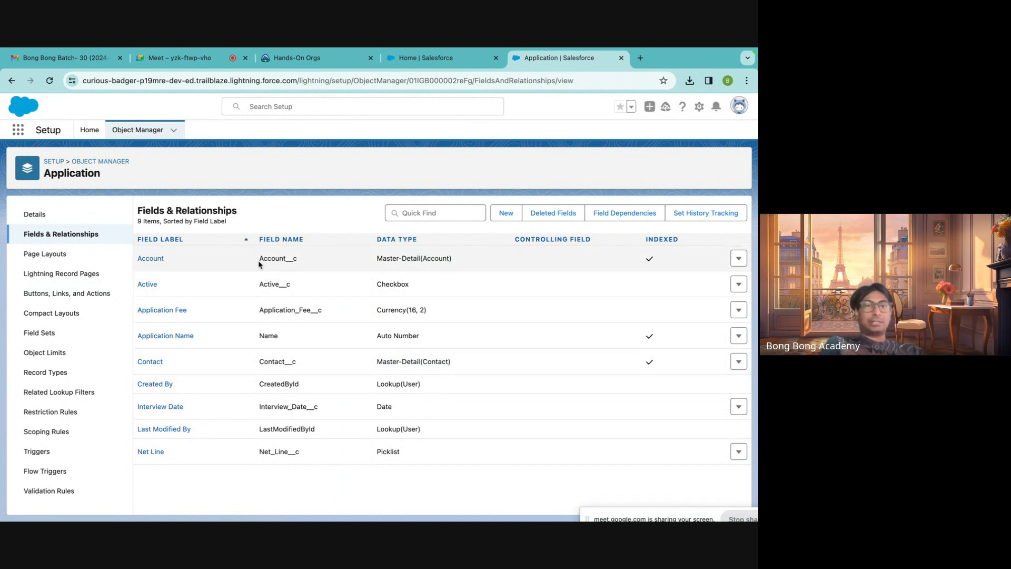
double_click(279, 258)
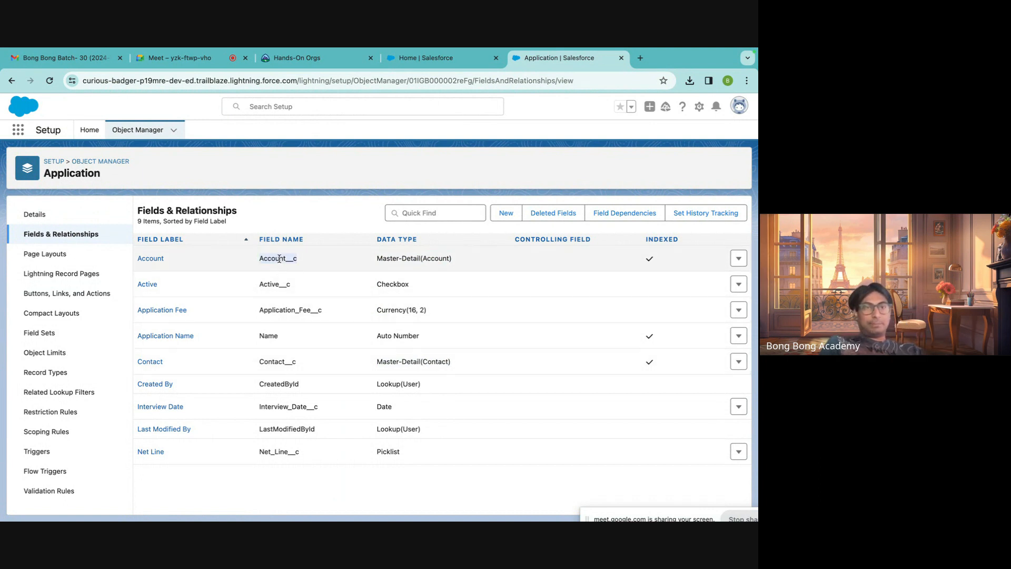
click(410, 259)
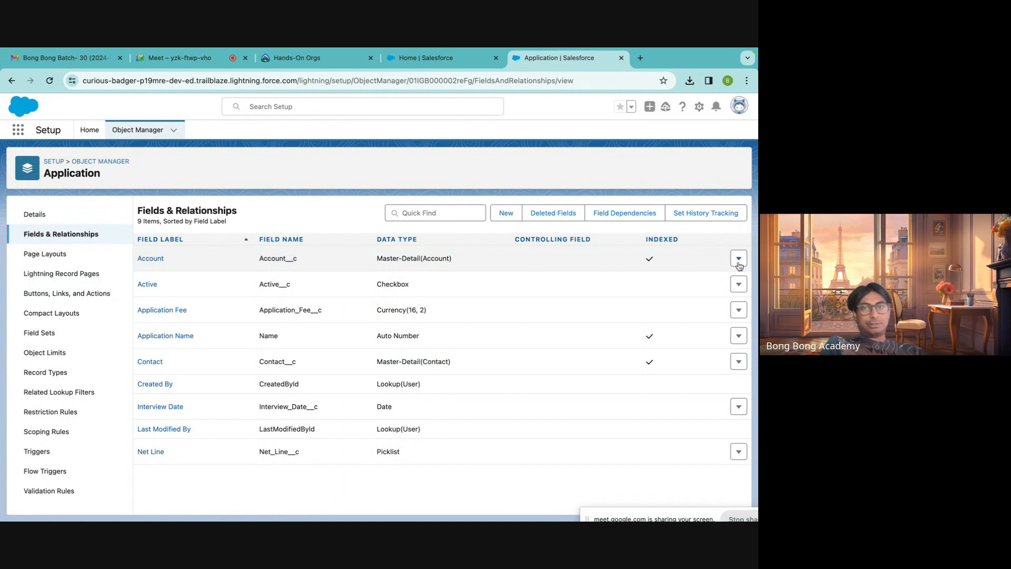
Examine the Account row in the Application object's field list, checking its label, field name and data type.
drag(539, 258, 191, 275)
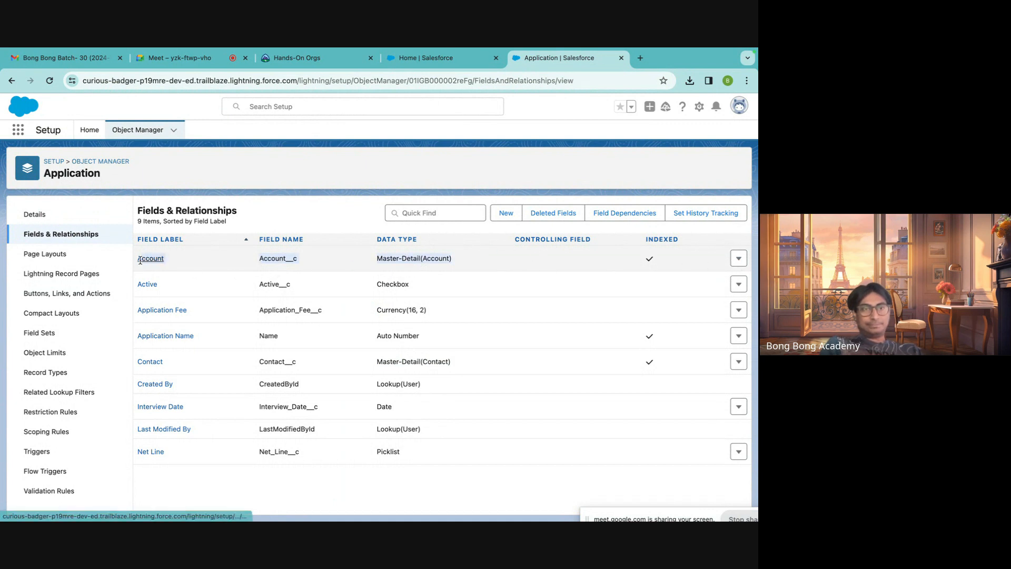
click(209, 266)
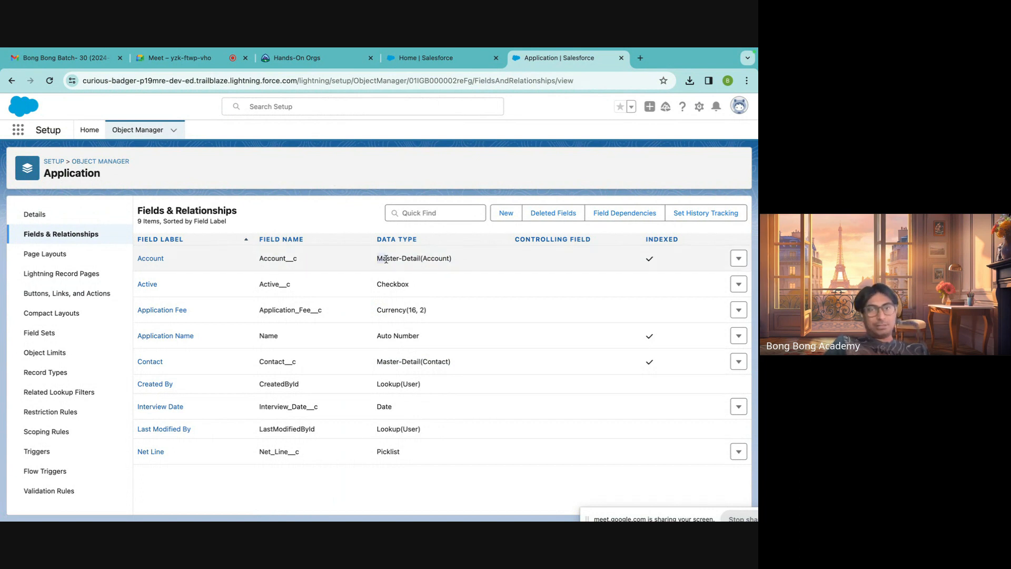
drag(386, 259, 488, 254)
click(459, 265)
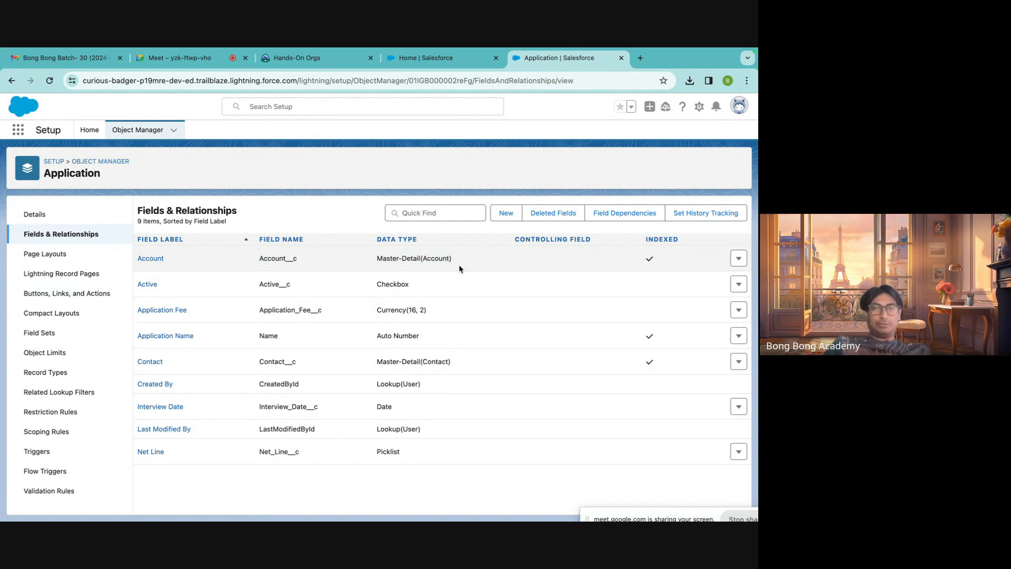
drag(375, 257, 465, 260)
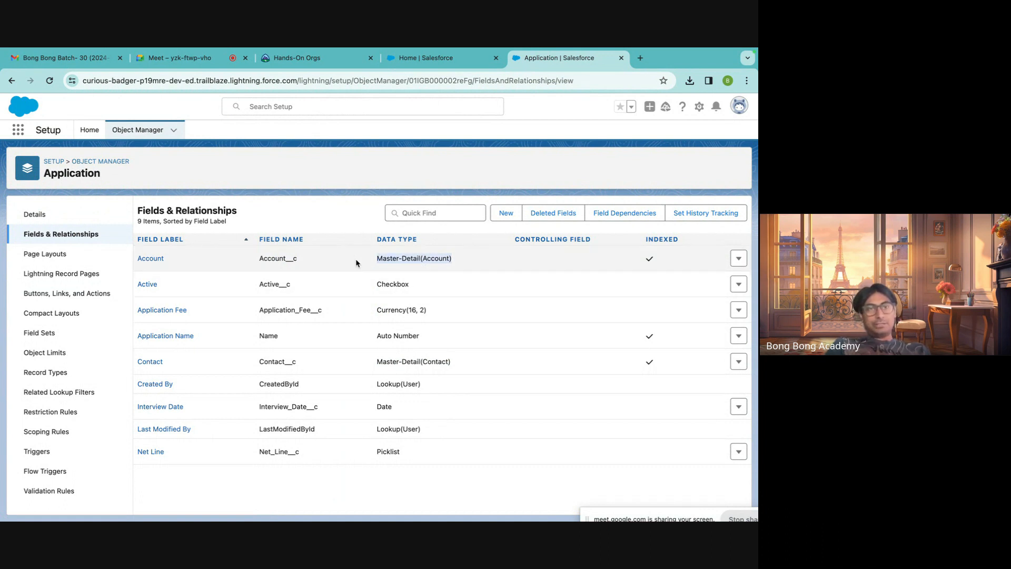
double_click(273, 258)
click(429, 267)
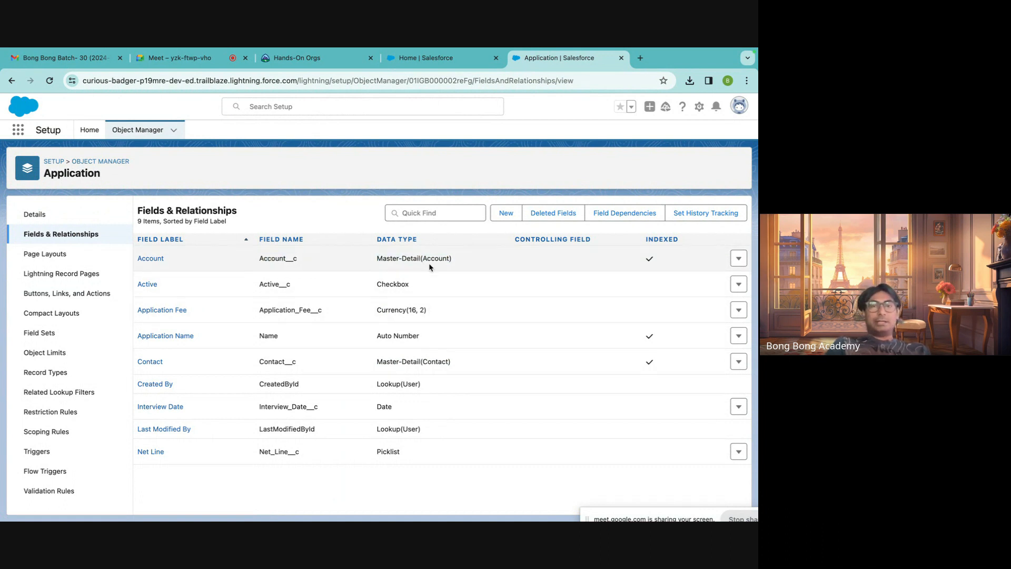
drag(380, 260, 355, 262)
click(462, 266)
click(464, 400)
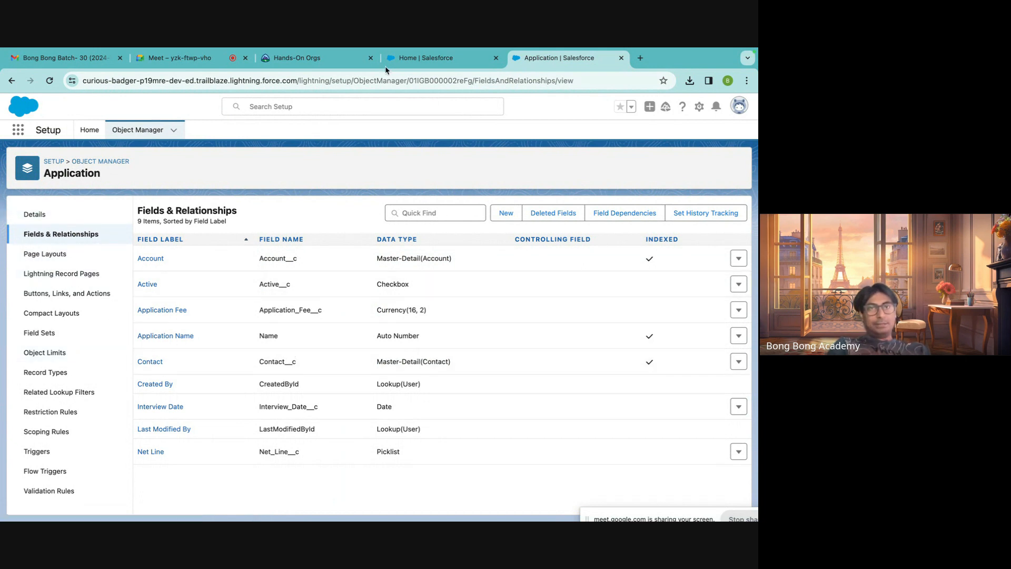
Dismiss the navigation tip in the Sales app and open the DeleteHobeNa account record.
click(409, 59)
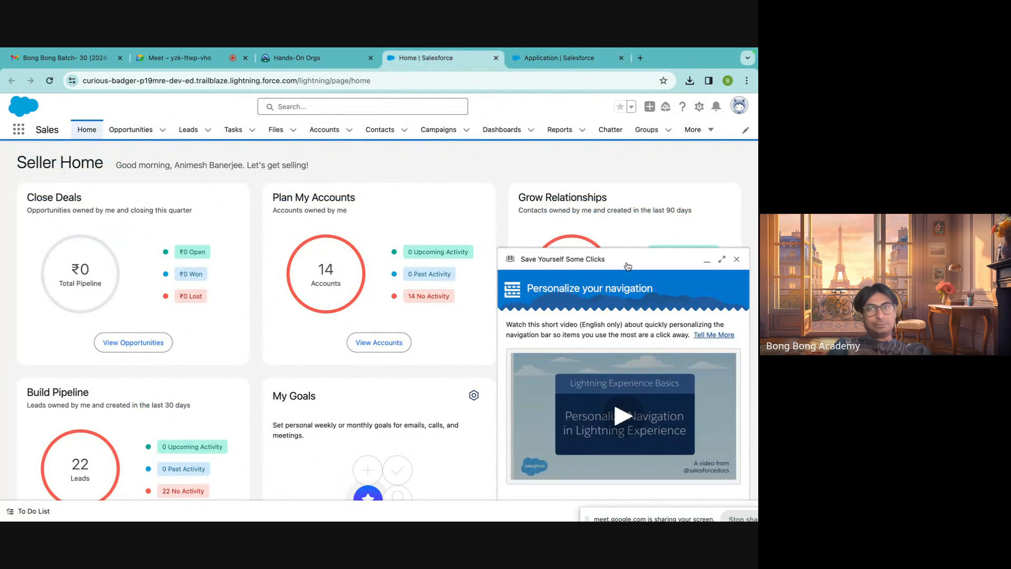
click(737, 259)
click(324, 131)
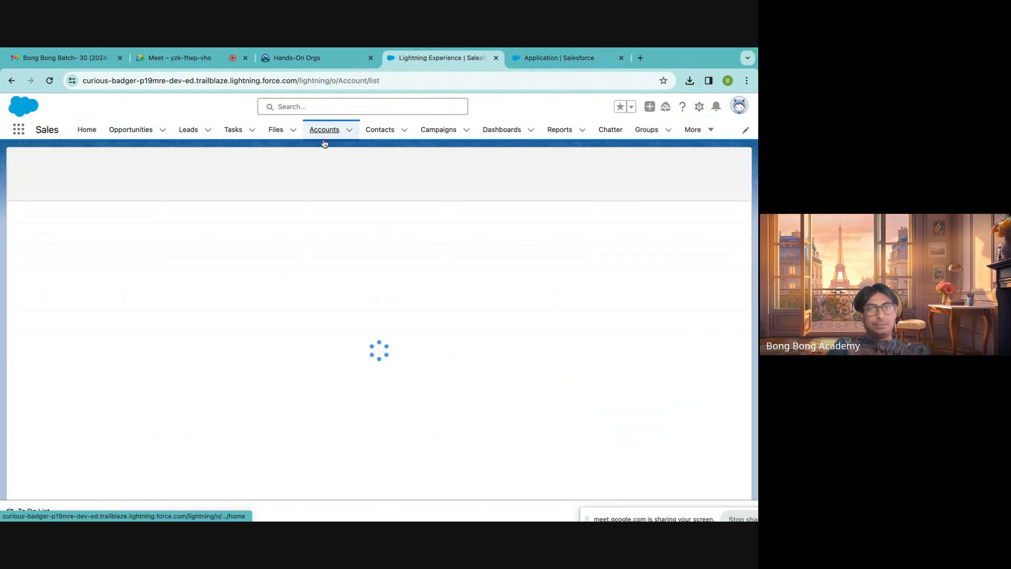
click(73, 232)
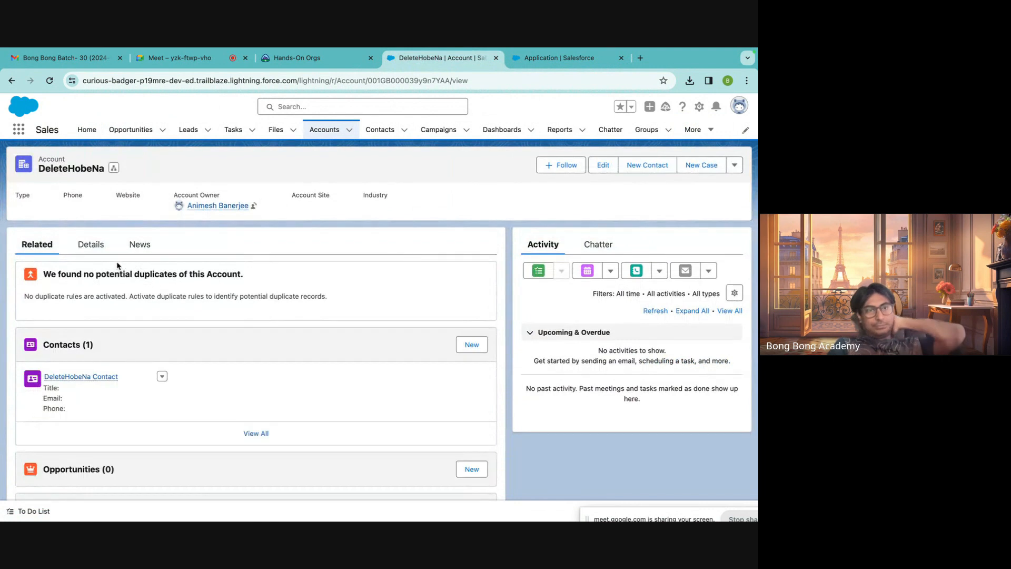
Review the DeleteHobeNa account's detail fields and its related lists.
click(91, 244)
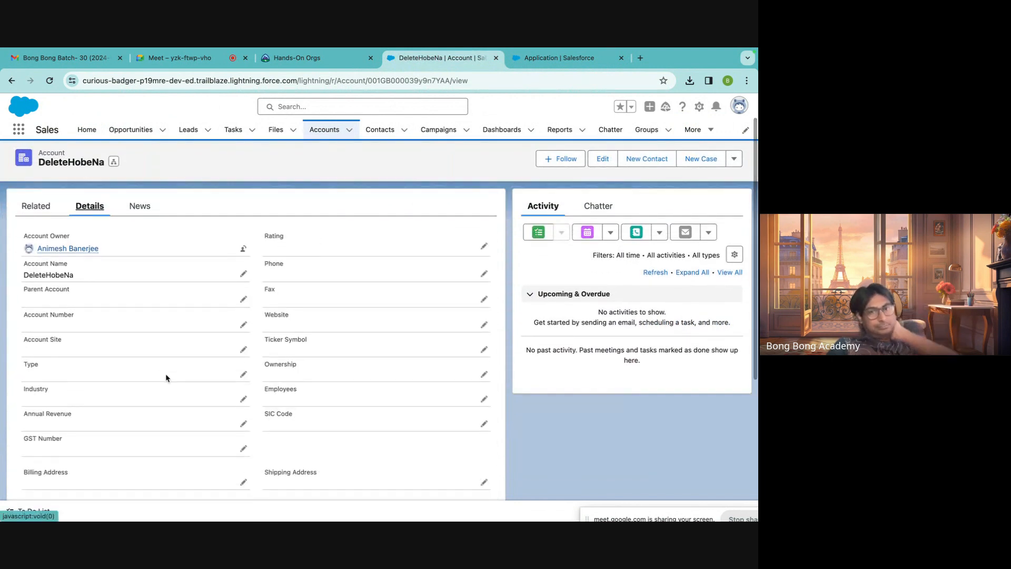
scroll(158, 350, down, 2)
scroll(92, 371, up, 2)
scroll(89, 369, up, 2)
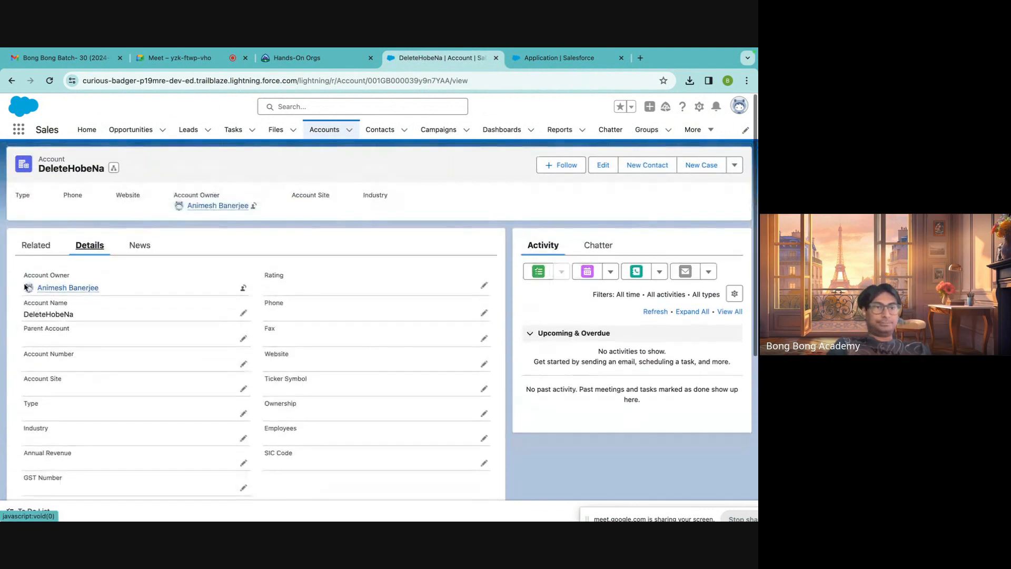
mouse_move(441, 518)
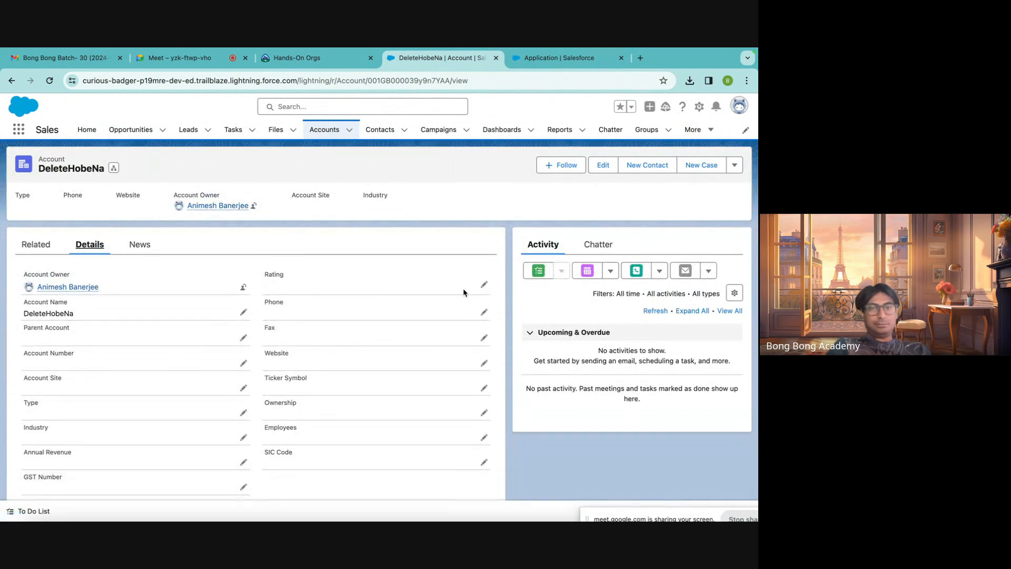
click(37, 245)
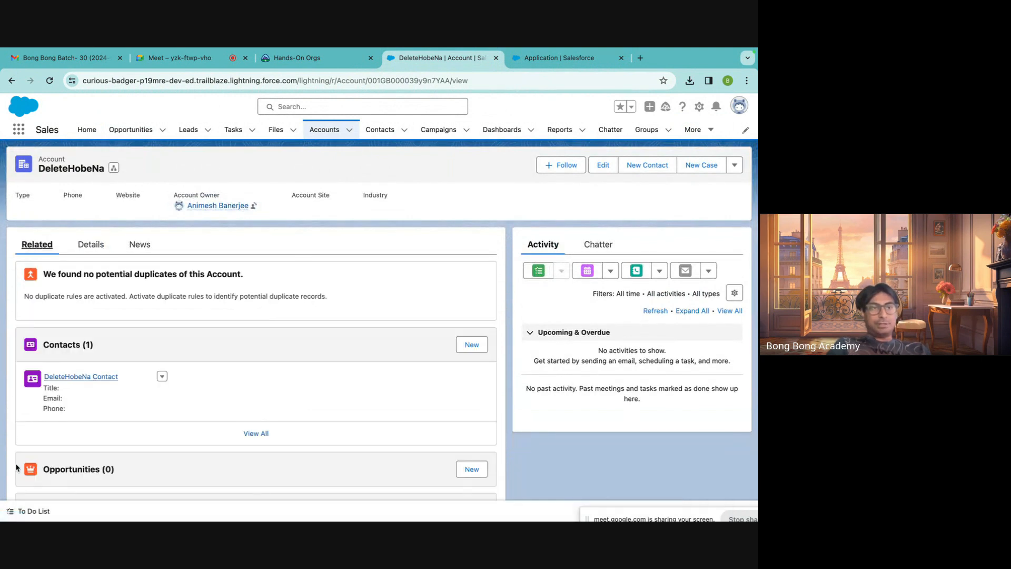
click(90, 244)
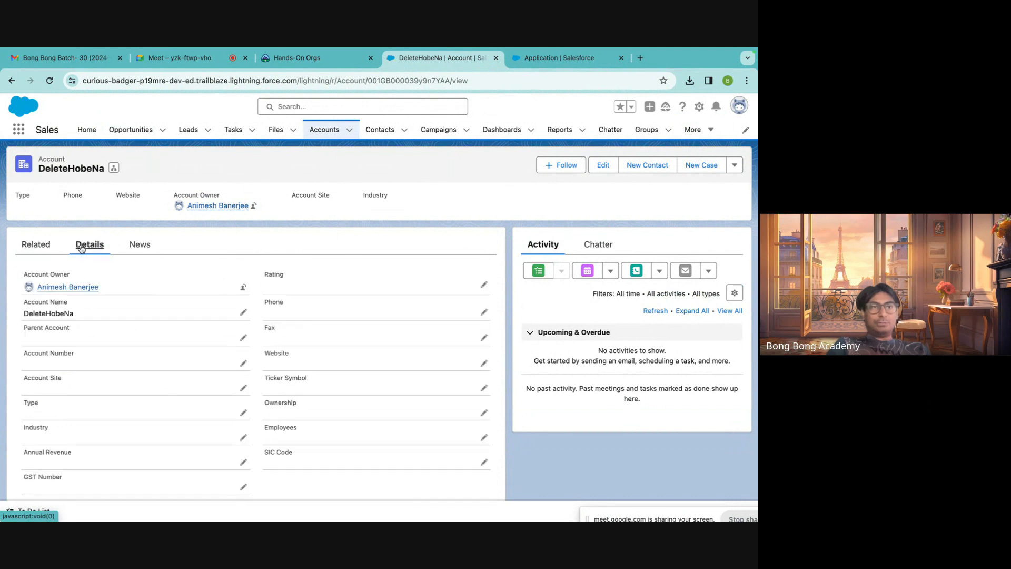
Review the data types offered for a new custom field on the Application object, then check the Contact field's data type in its field list.
click(543, 59)
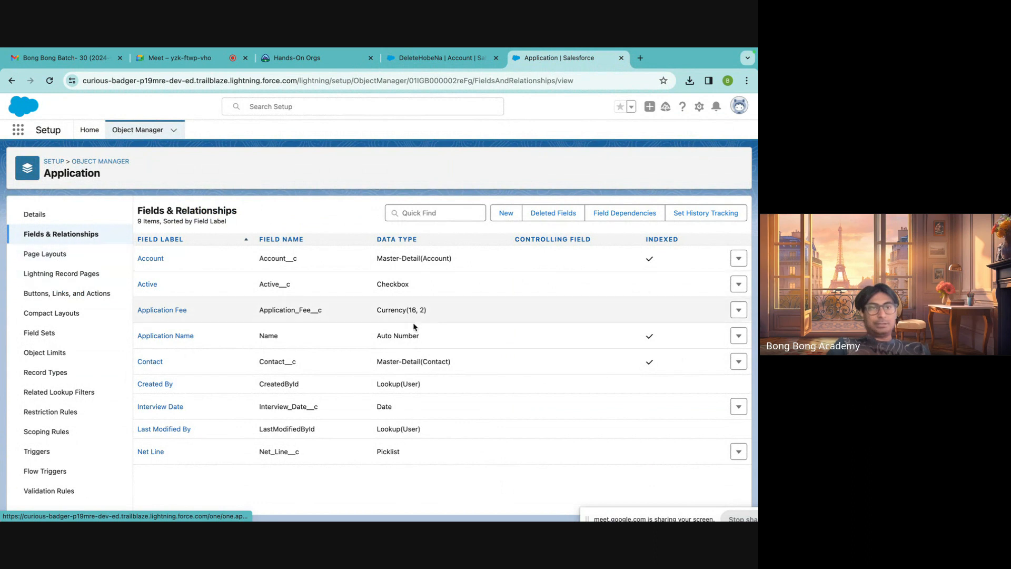
click(505, 214)
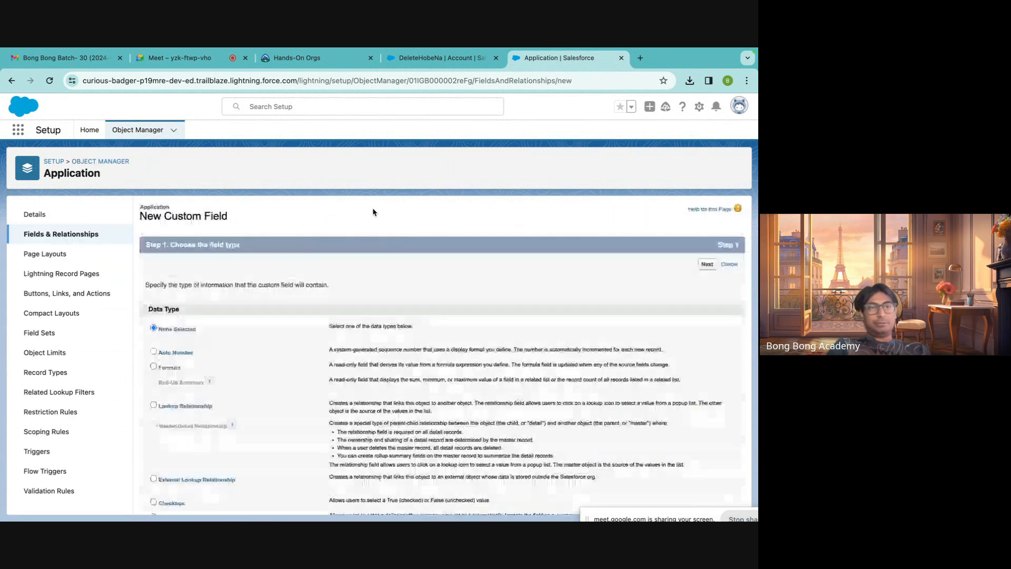
scroll(326, 326, down, 3)
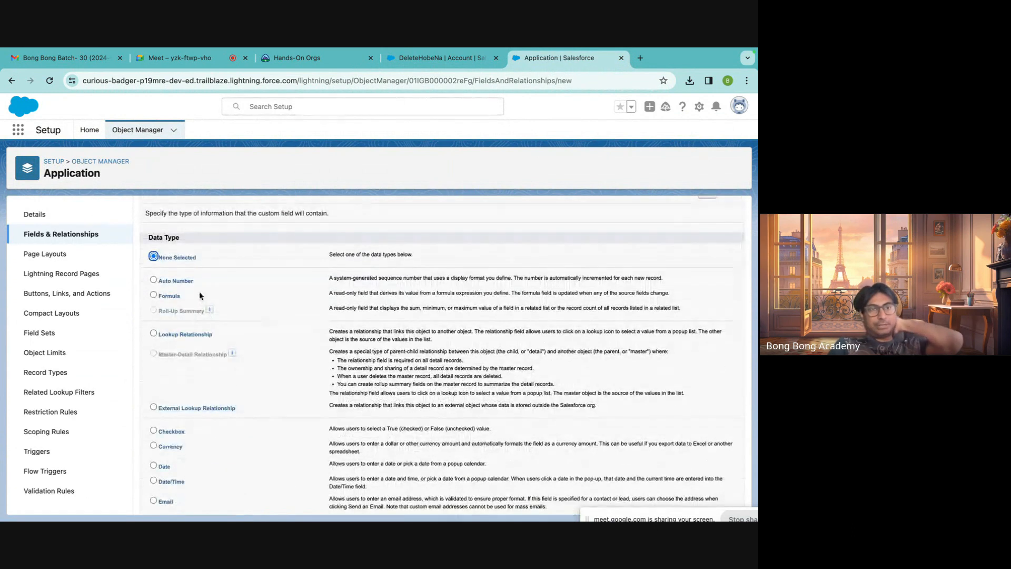
scroll(308, 324, up, 2)
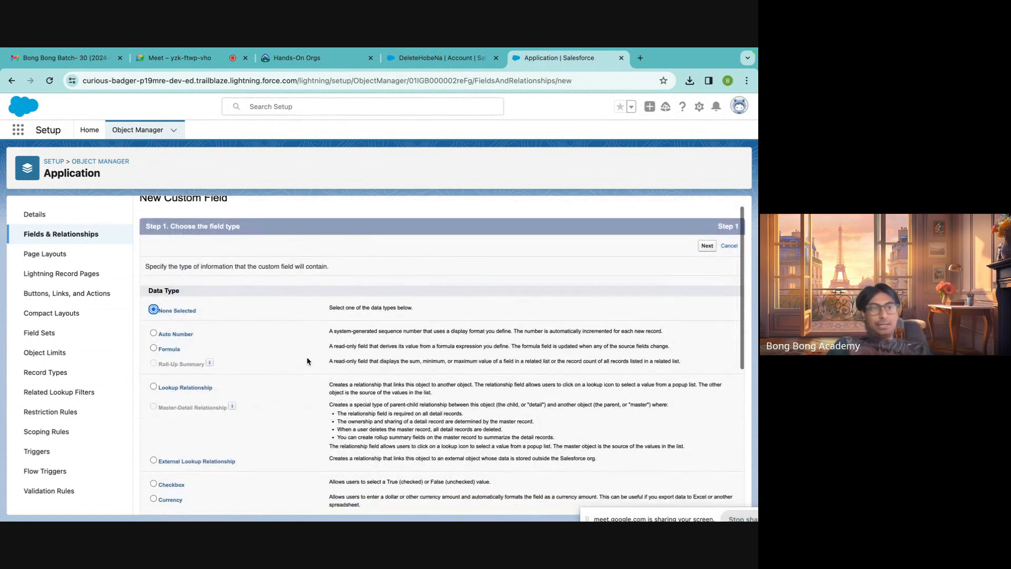
scroll(258, 330, down, 4)
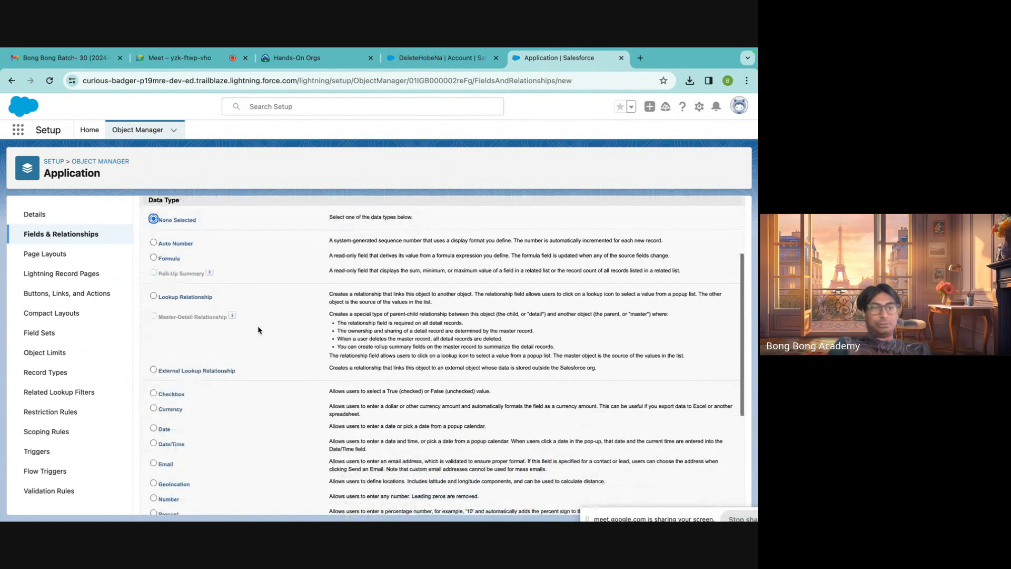
scroll(258, 330, down, 8)
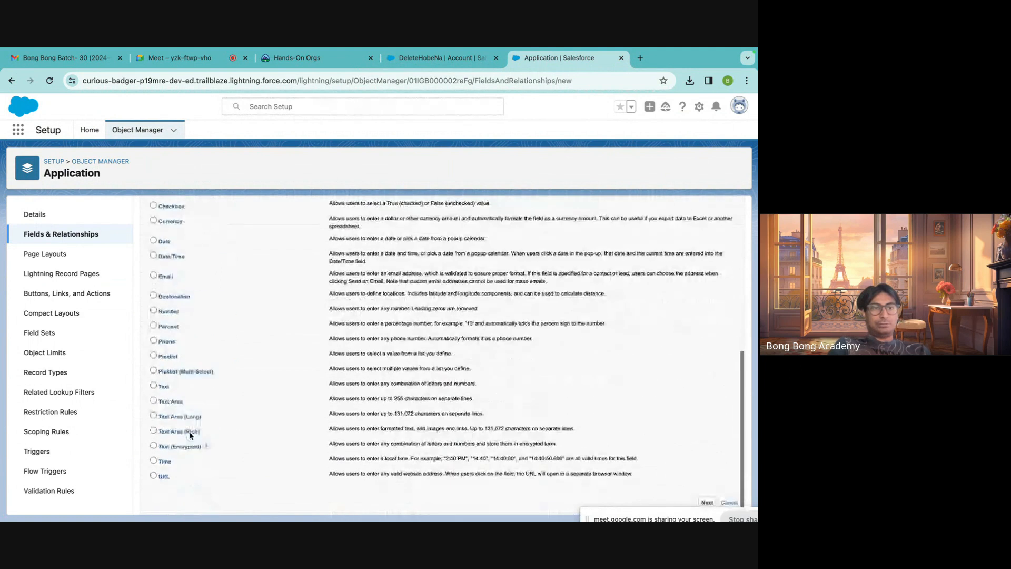
scroll(182, 426, up, 12)
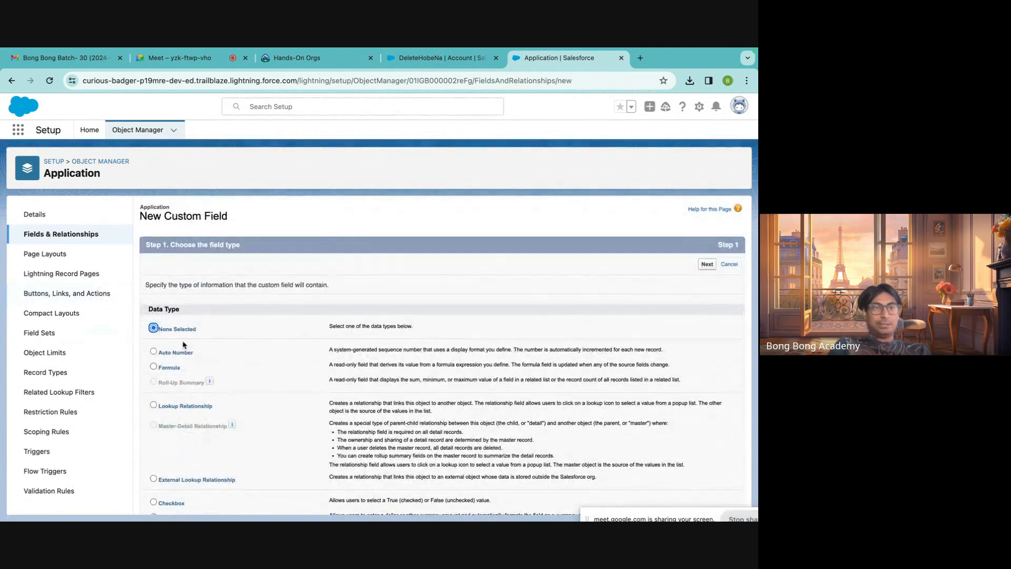
click(64, 234)
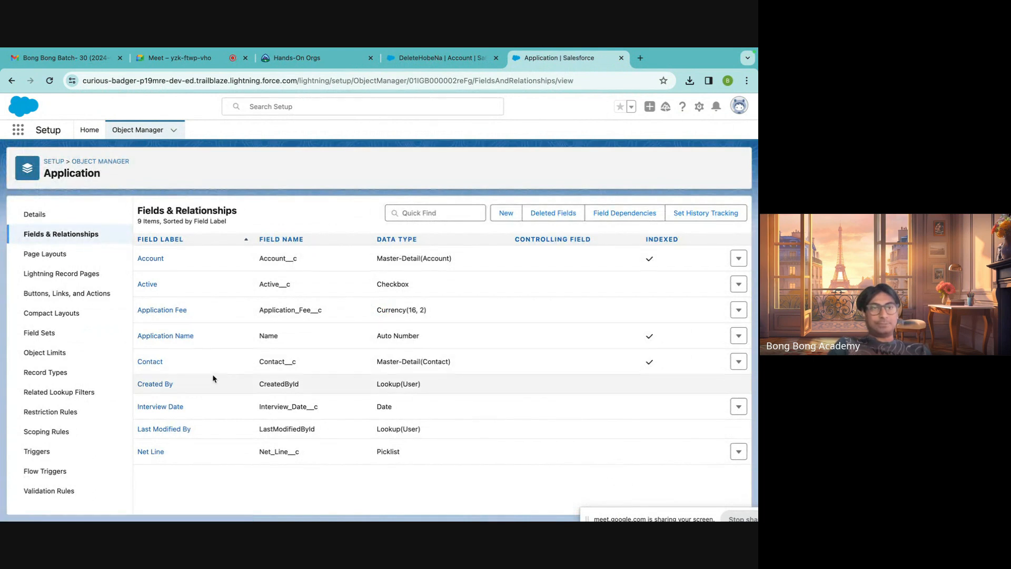
drag(453, 361, 377, 361)
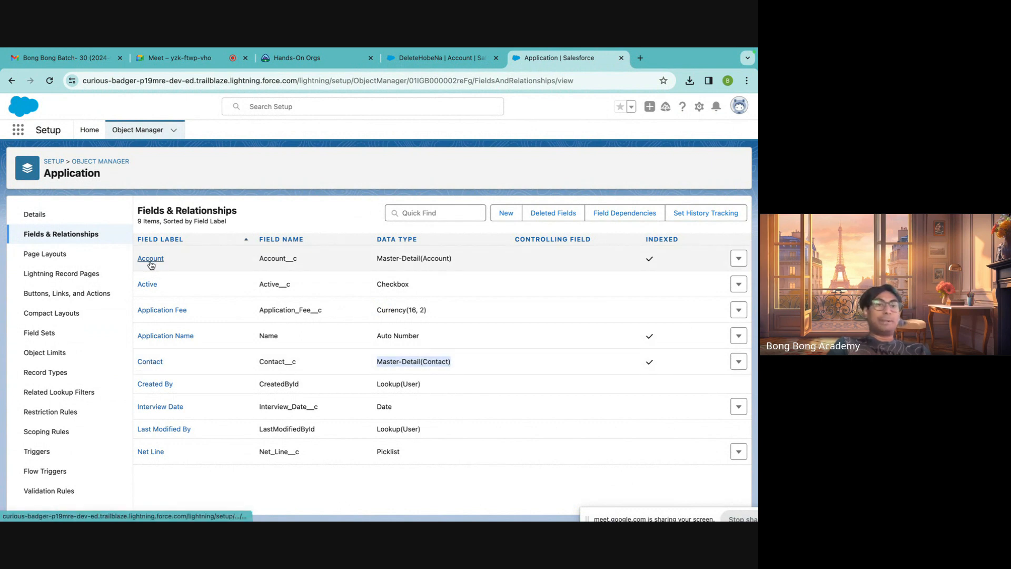
Open the fields and relationships of the standard Account object in Object Manager.
click(111, 163)
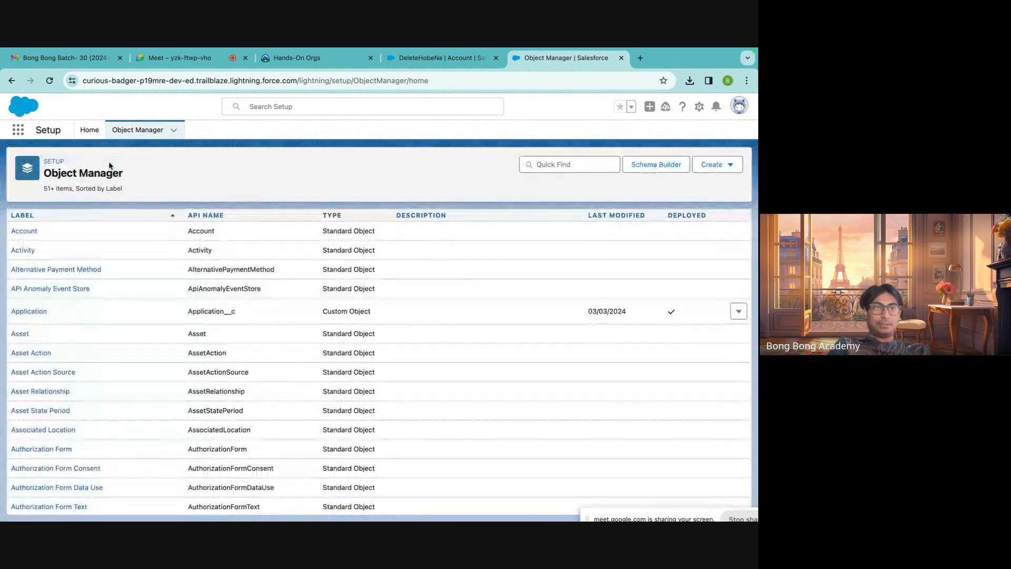
click(26, 231)
click(84, 234)
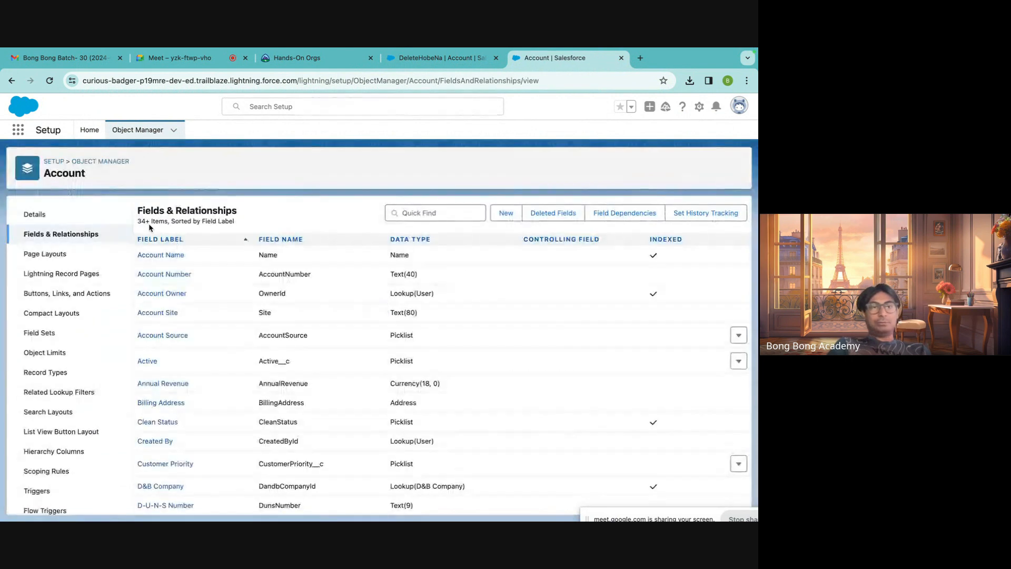
Start a new custom field on the Account object, choosing Roll-Up Summary as its data type, and continue to the field details.
click(506, 214)
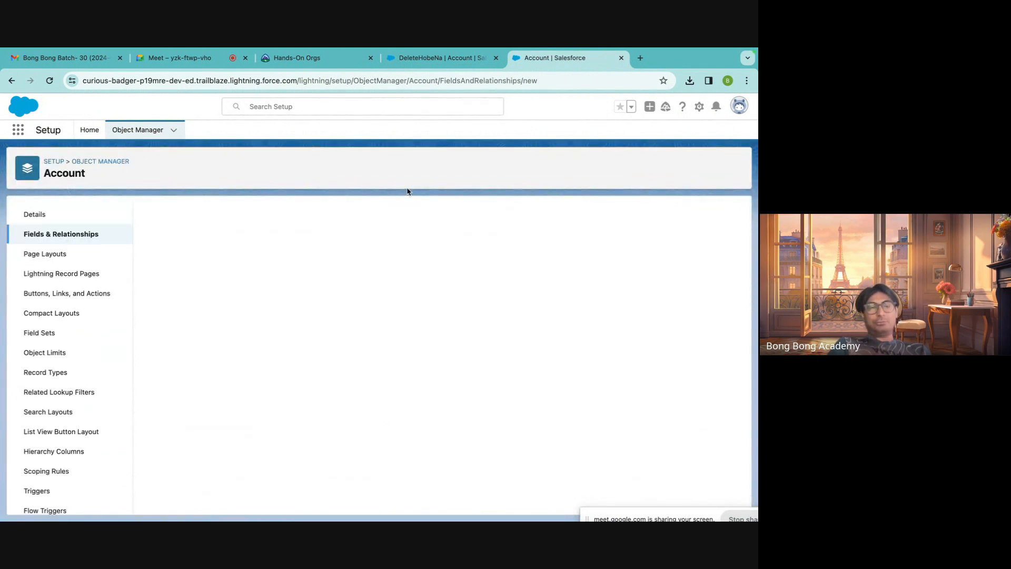
scroll(264, 309, down, 2)
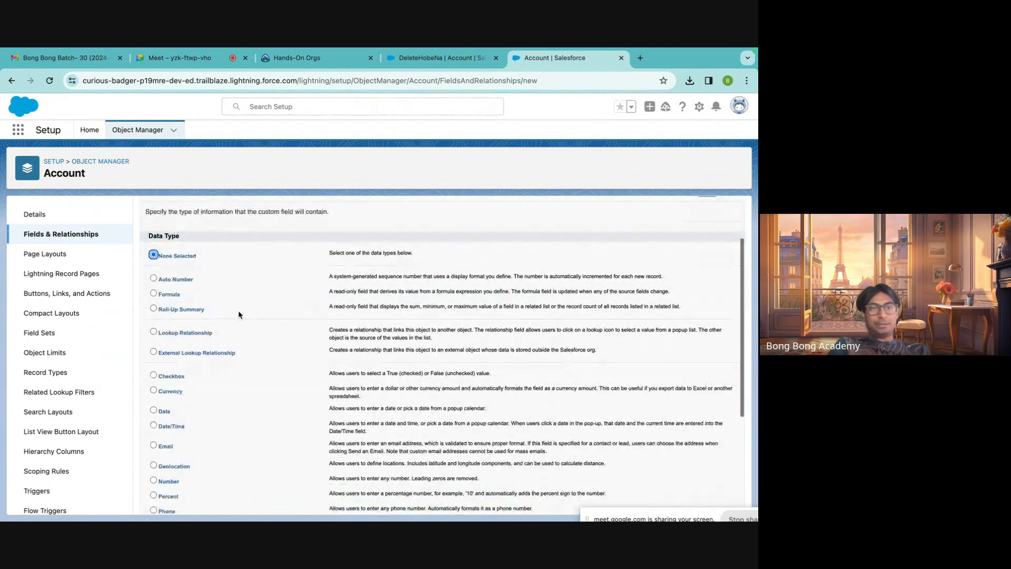
click(185, 310)
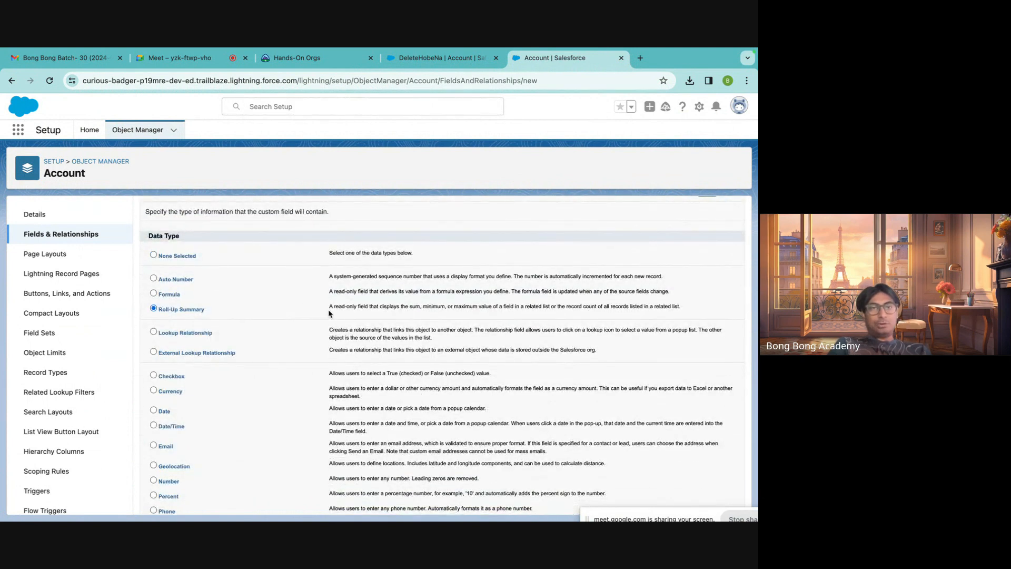
drag(330, 307, 525, 316)
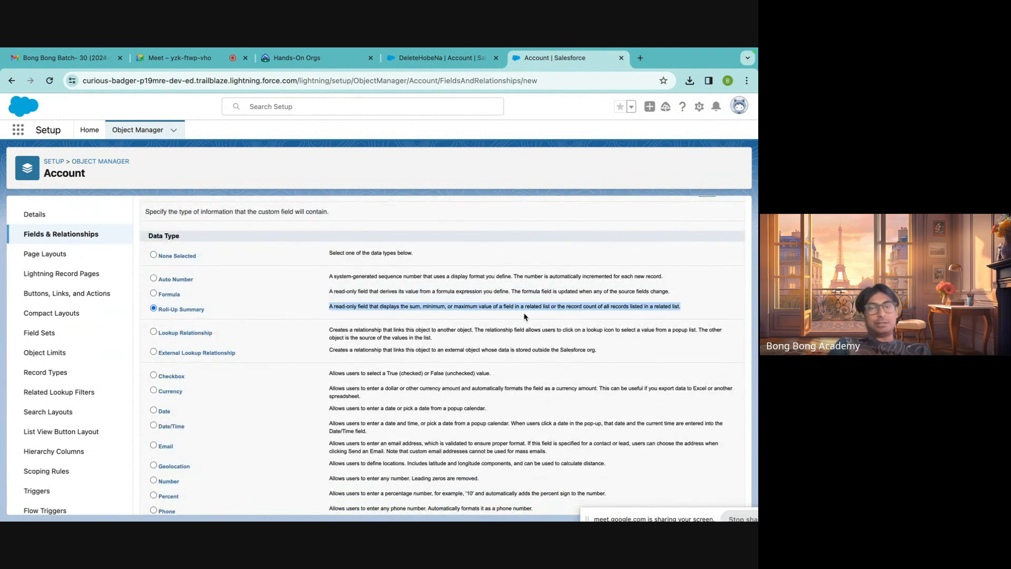
scroll(523, 316, down, 3)
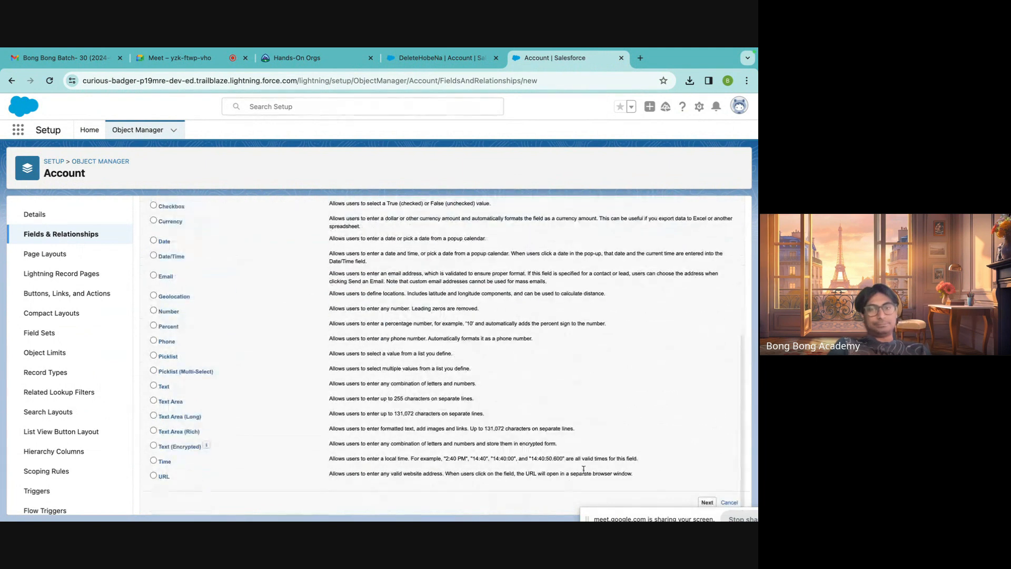
click(707, 503)
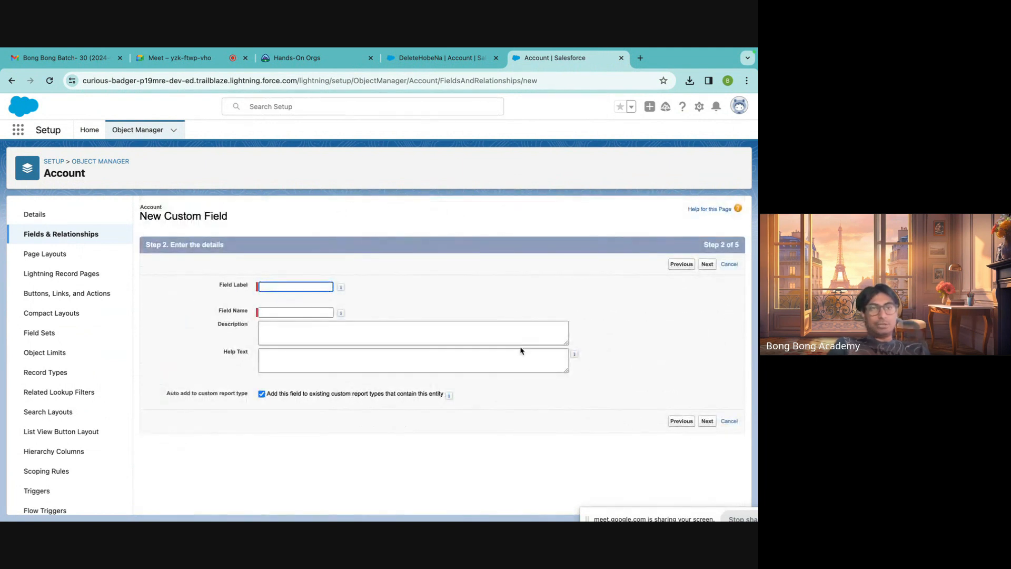
Label the new roll-up summary field Rollup, let the field name fill in, and continue to the summary calculation.
click(303, 284)
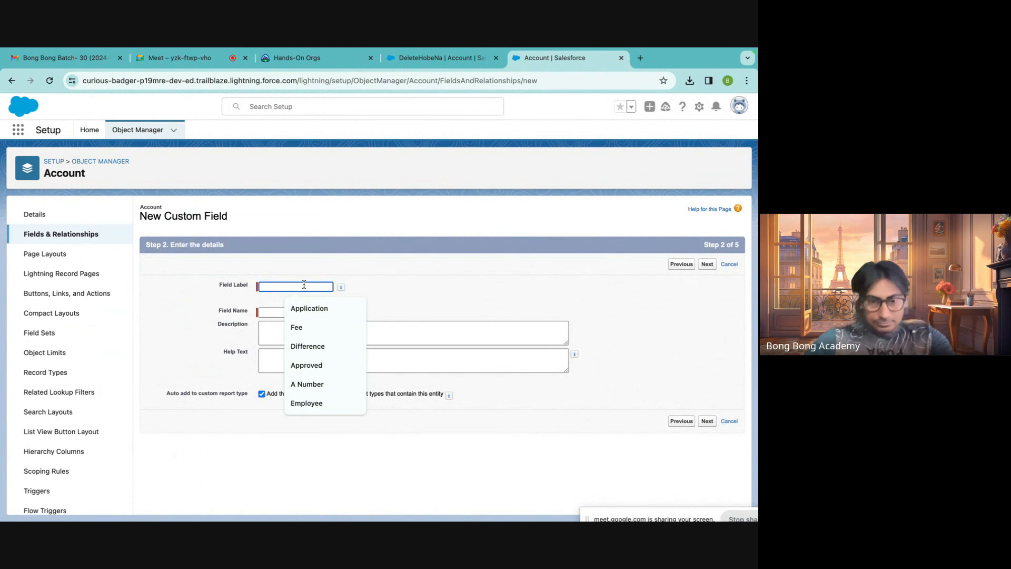
text(Rollup)
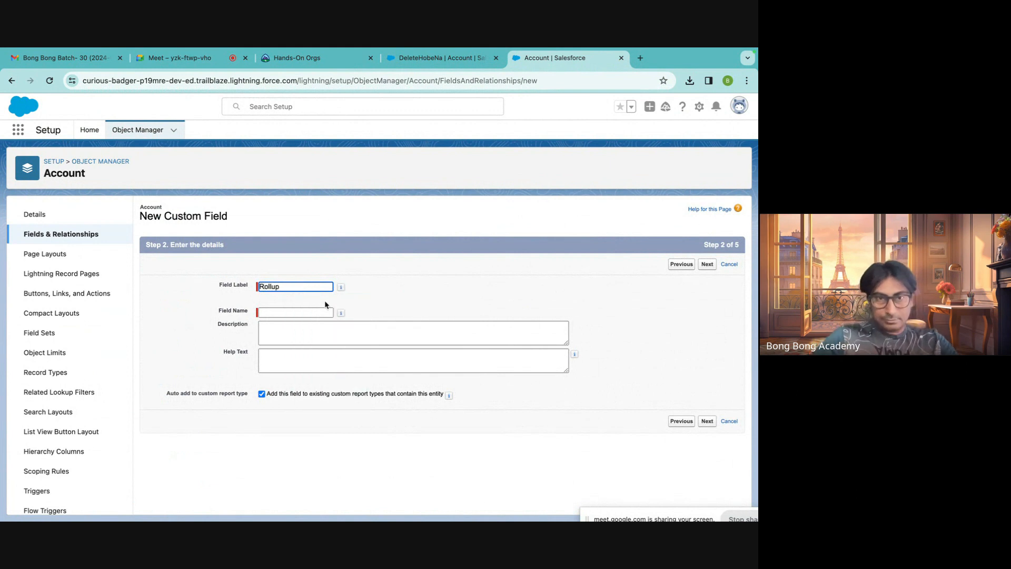
key(Tab)
click(706, 263)
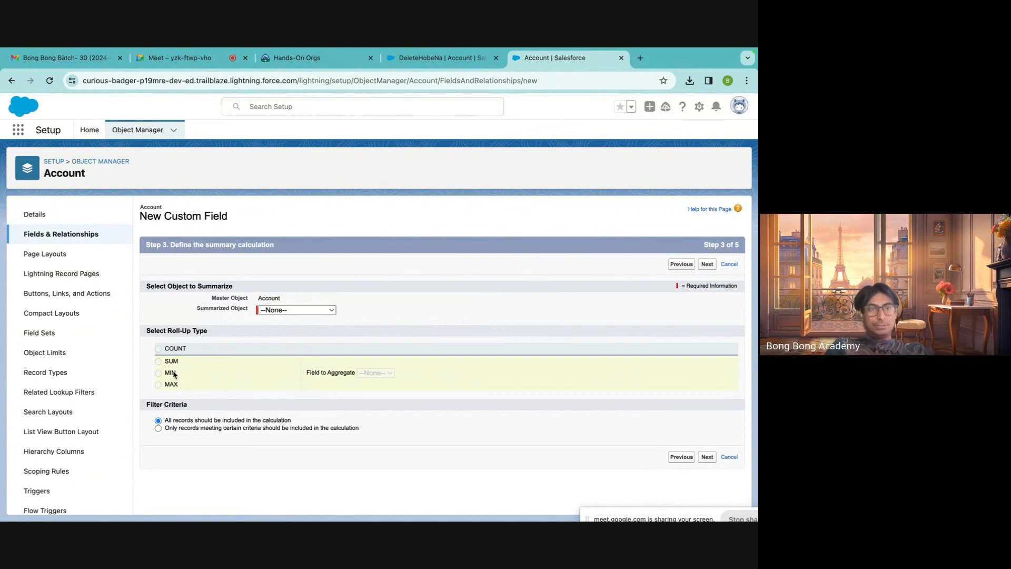
Set Applications as the summarized object and choose COUNT as the roll-up type.
click(294, 311)
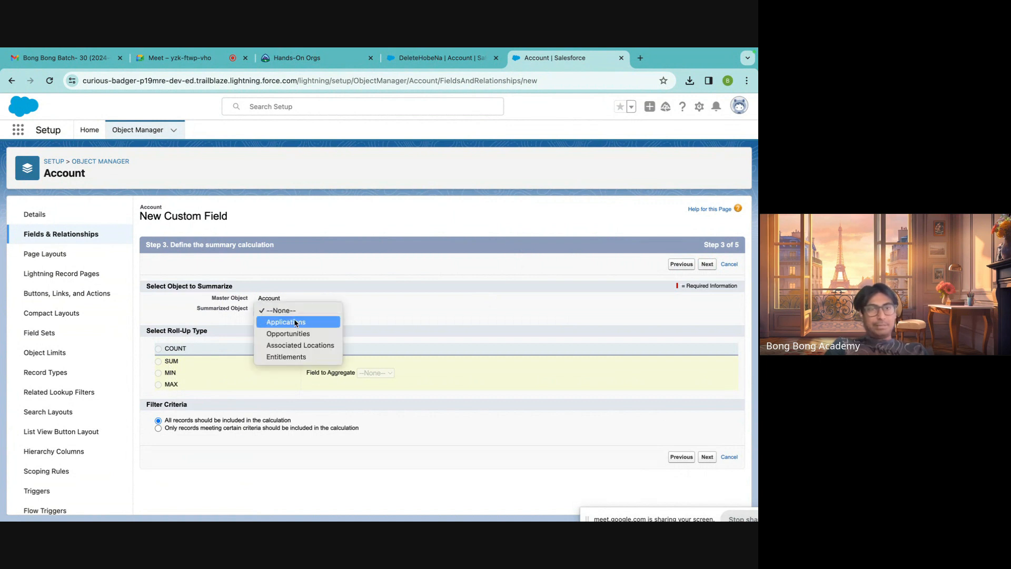
click(294, 322)
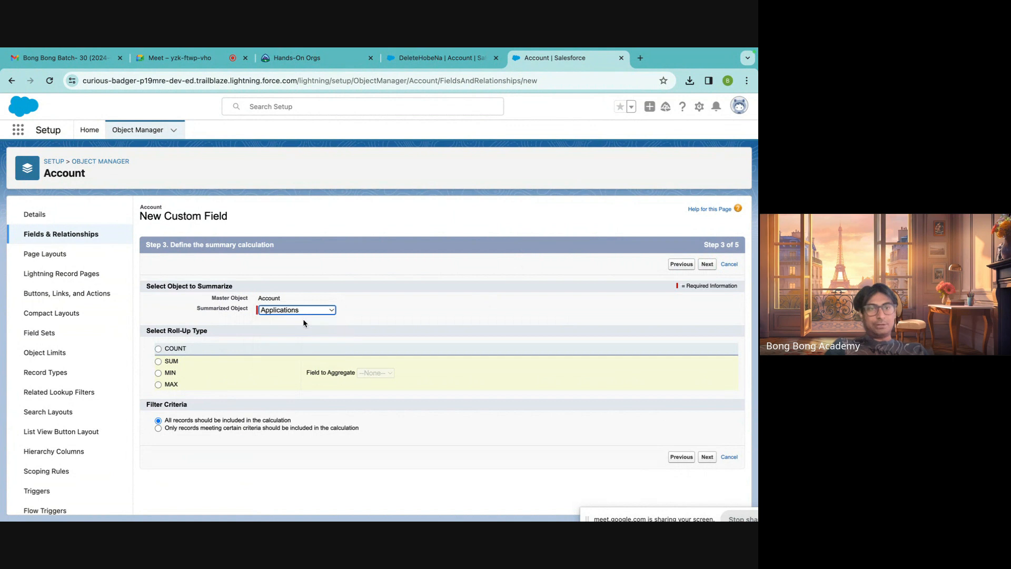
click(171, 352)
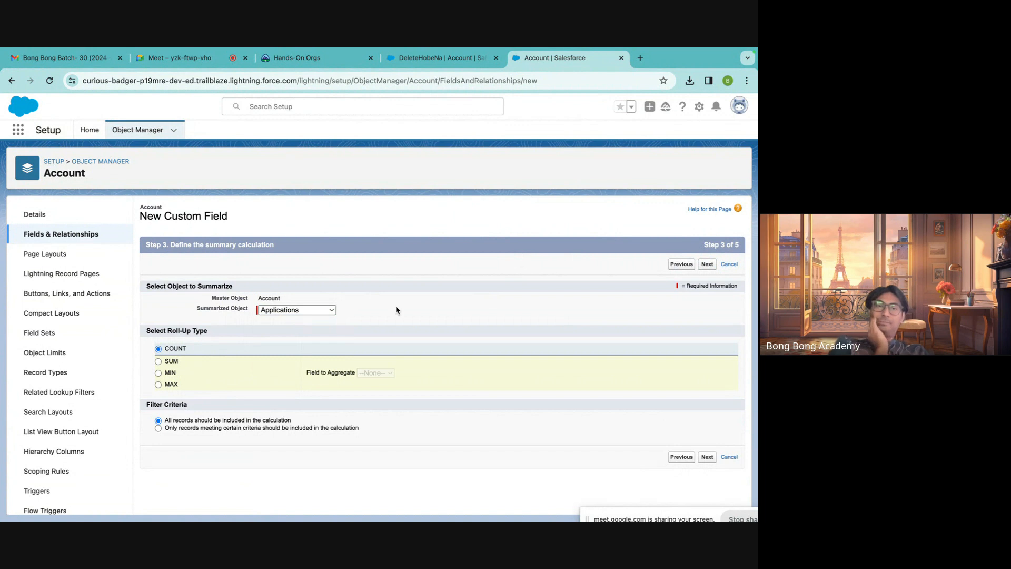
Review the DeleteHobeNa account's related lists, view its full Applications list, and return to the account record.
click(421, 58)
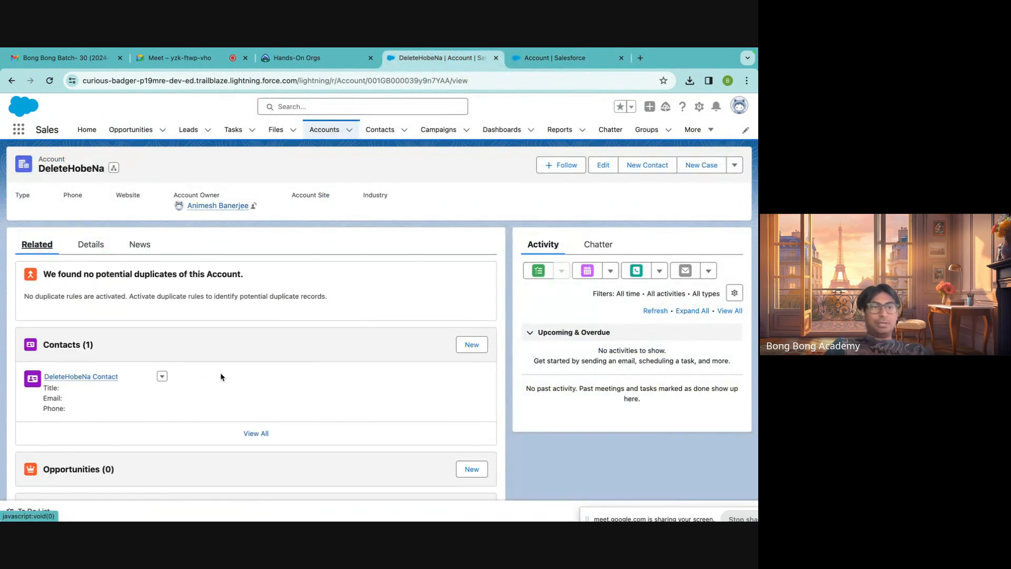
scroll(221, 377, down, 5)
scroll(221, 372, down, 2)
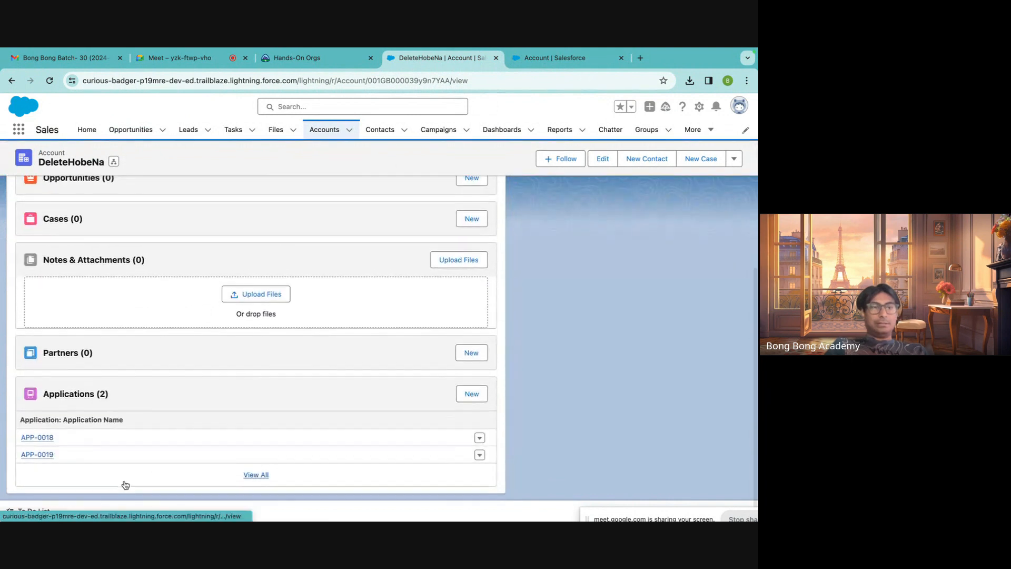
click(263, 477)
click(11, 81)
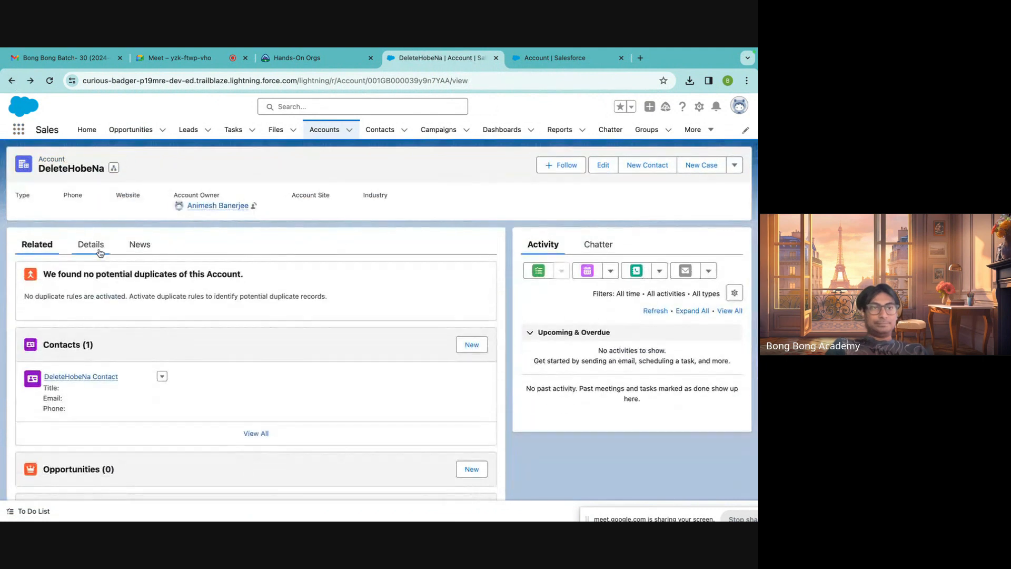
Look through the DeleteHobeNa account's detail fields, then examine its related lists down to Applications.
click(90, 247)
scroll(298, 295, down, 5)
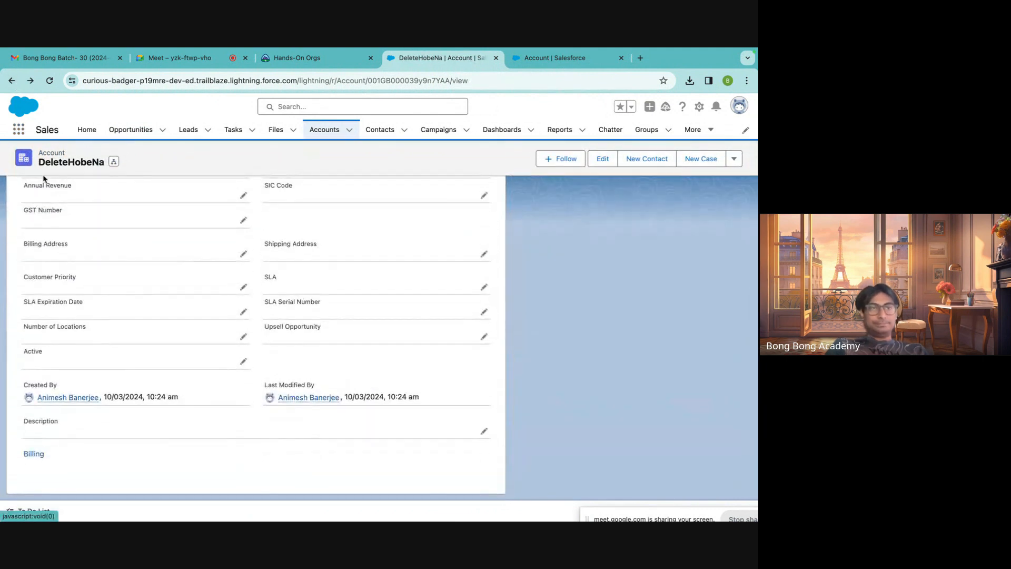
scroll(72, 242, up, 5)
click(34, 244)
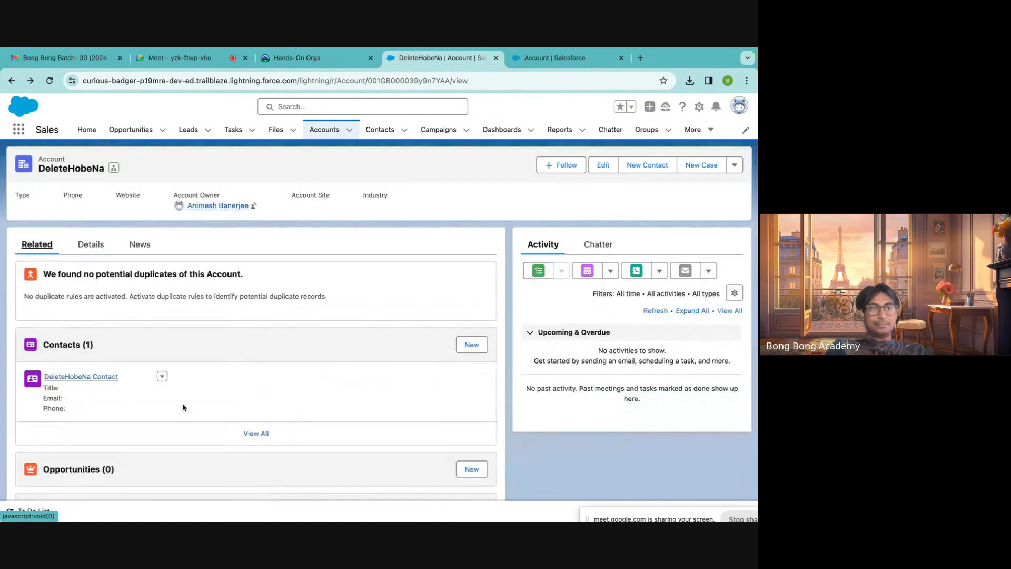
scroll(159, 449, down, 3)
scroll(160, 449, down, 2)
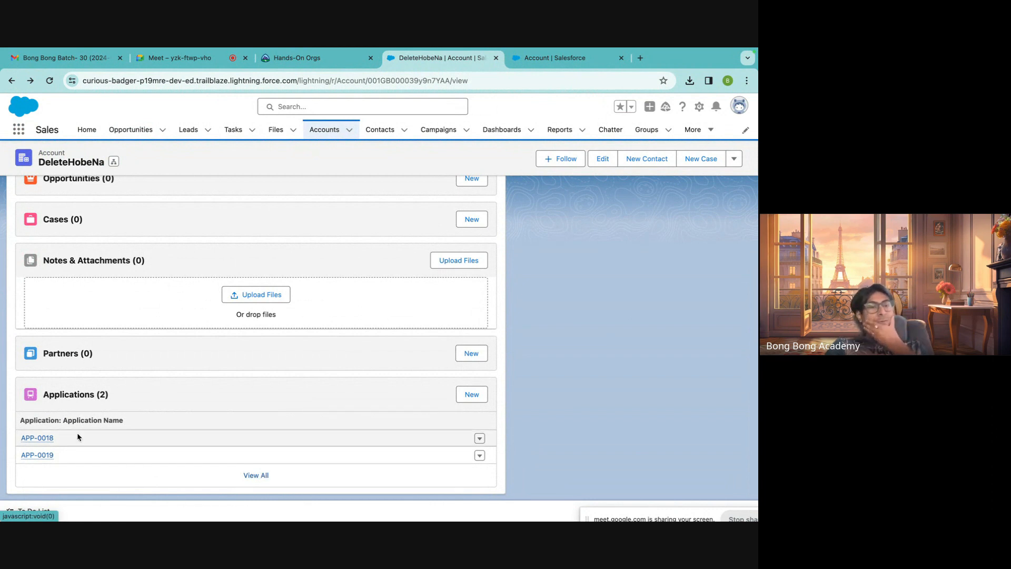
scroll(77, 437, up, 5)
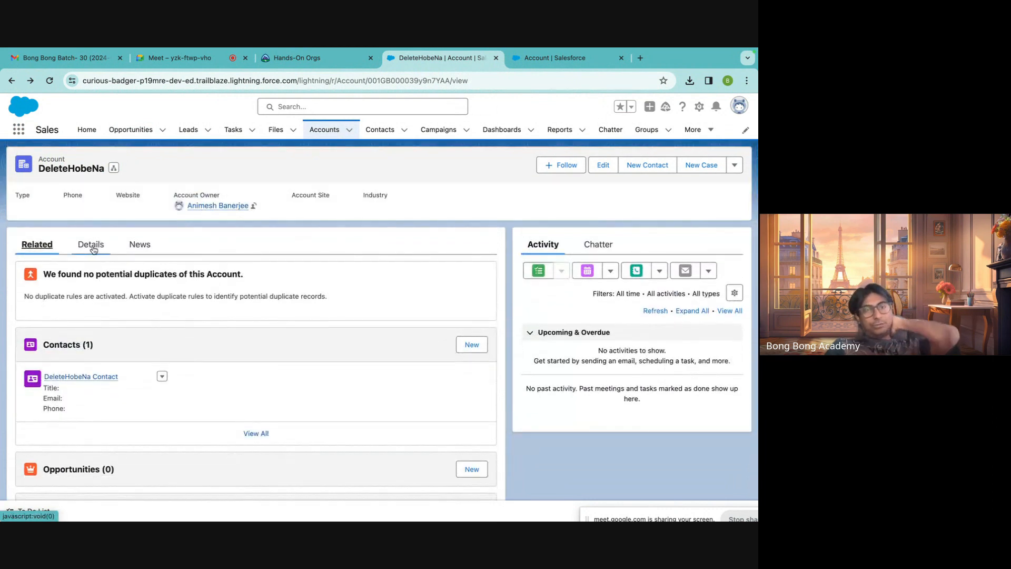
scroll(108, 396, up, 1)
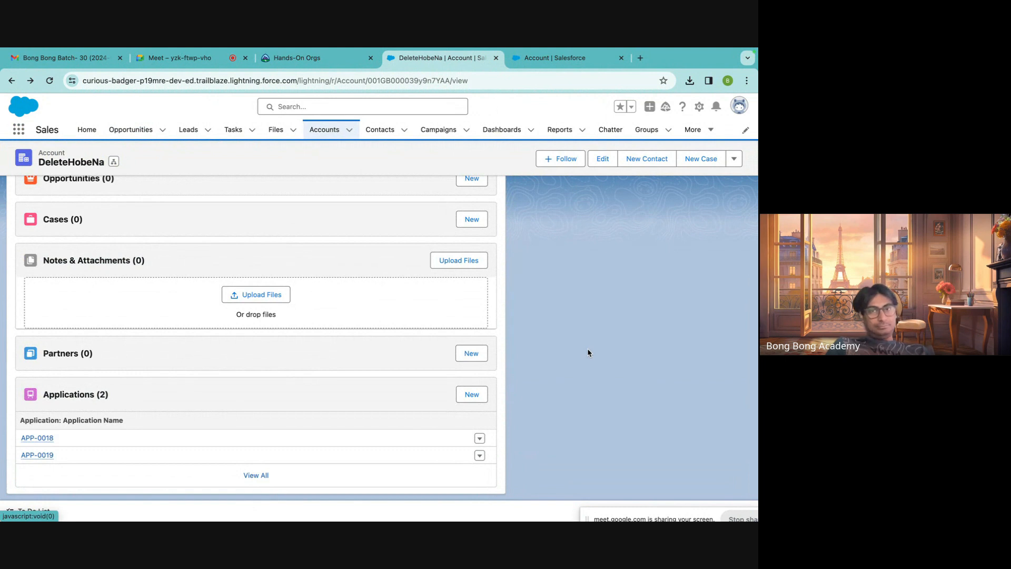
Compare the COUNT roll-up setting on the new field with the Applications listed under the DeleteHobeNa account.
click(542, 59)
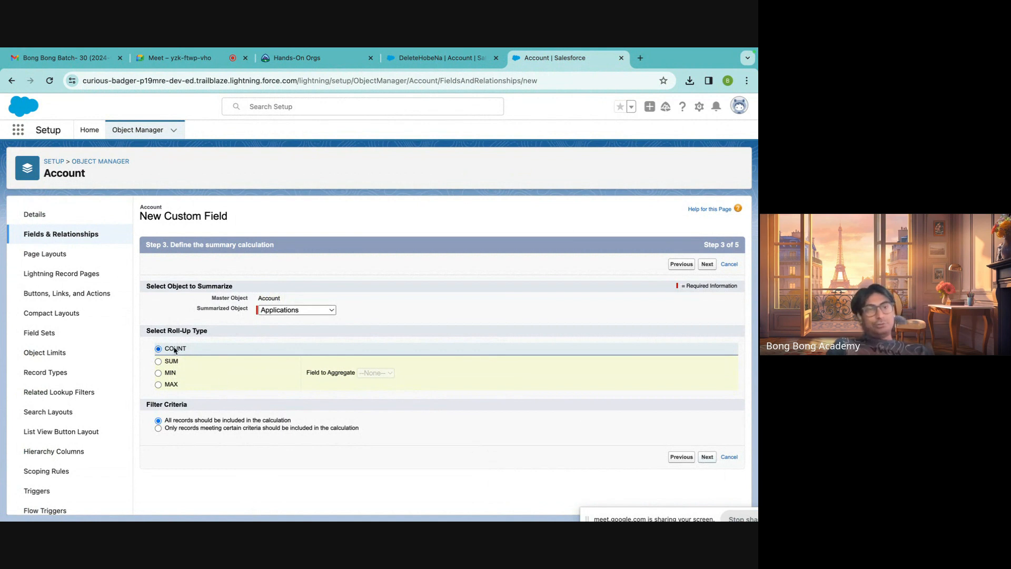
click(437, 58)
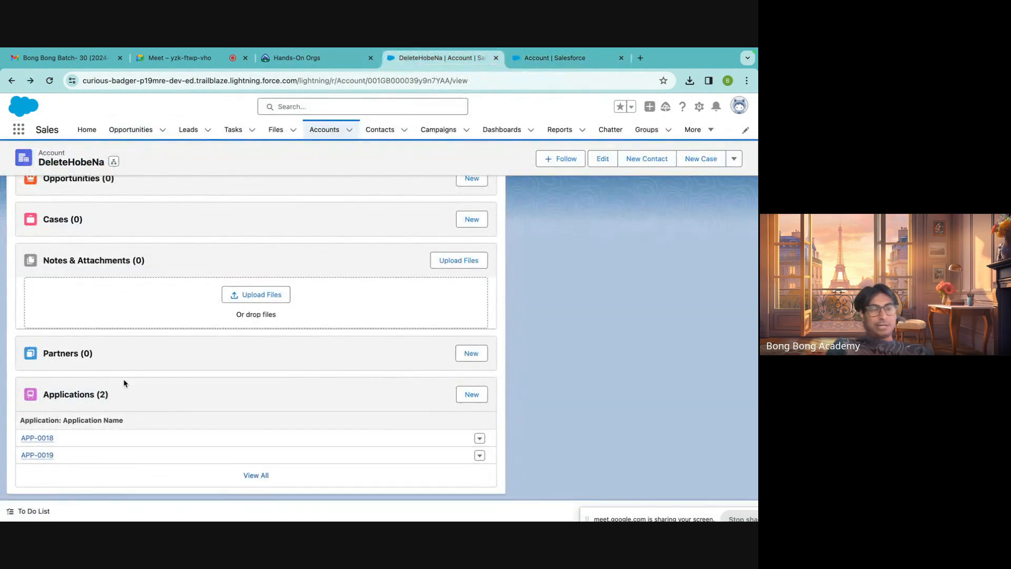
scroll(225, 398, up, 6)
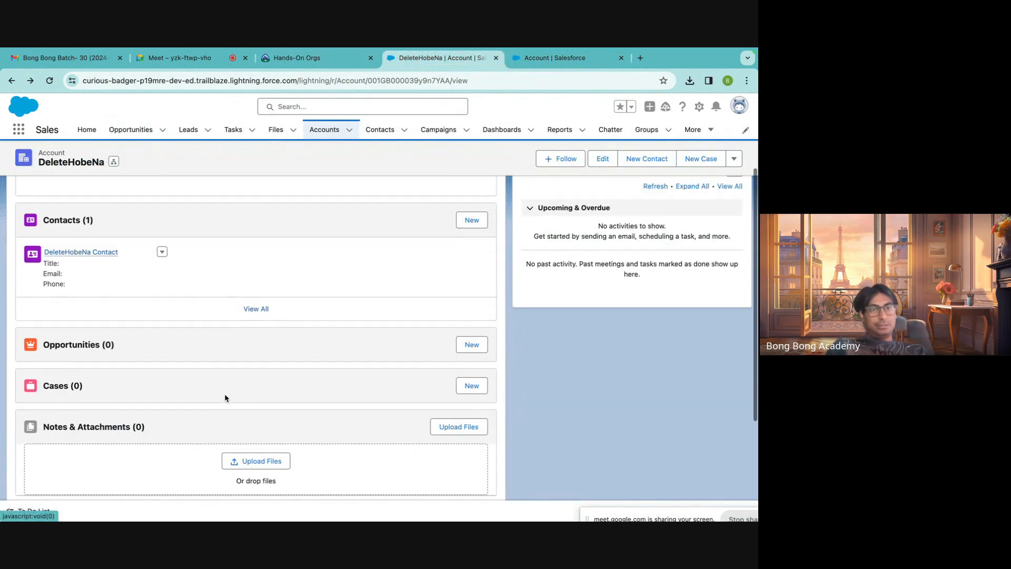
scroll(225, 397, down, 6)
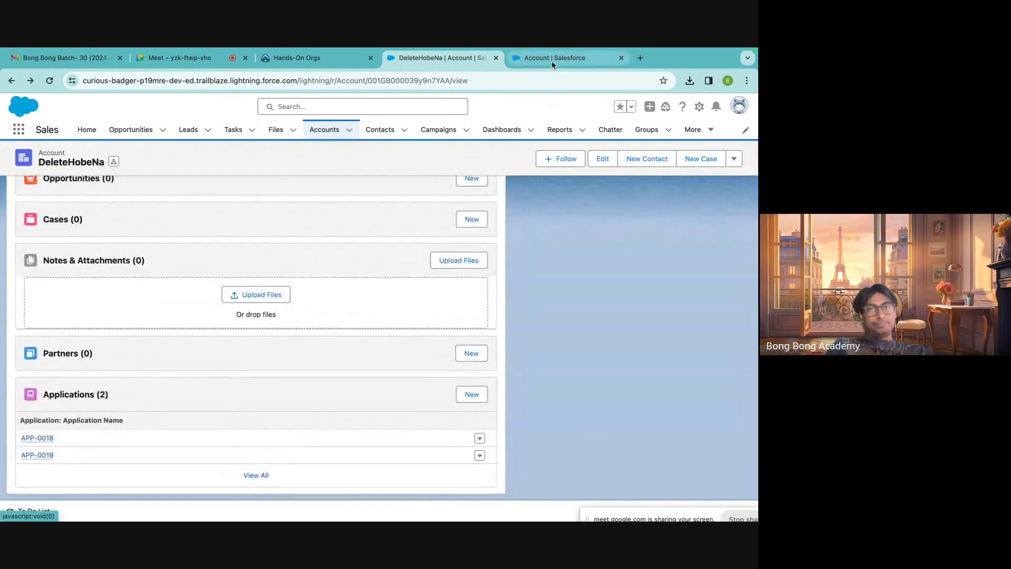
Change the roll-up to SUM of Application Fee, accept the default field-level security and page layouts, and save the field.
click(552, 59)
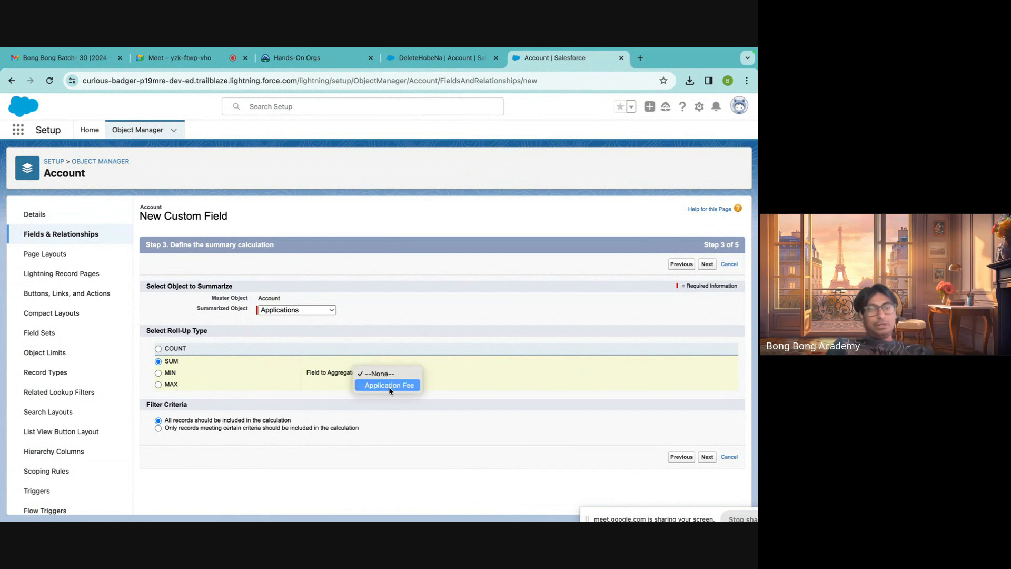
click(388, 385)
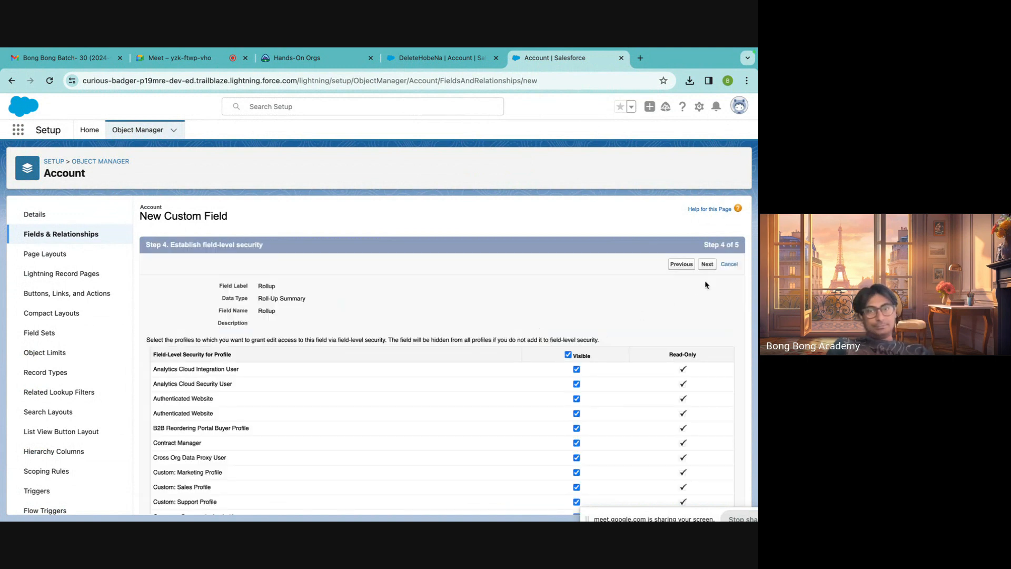
click(706, 265)
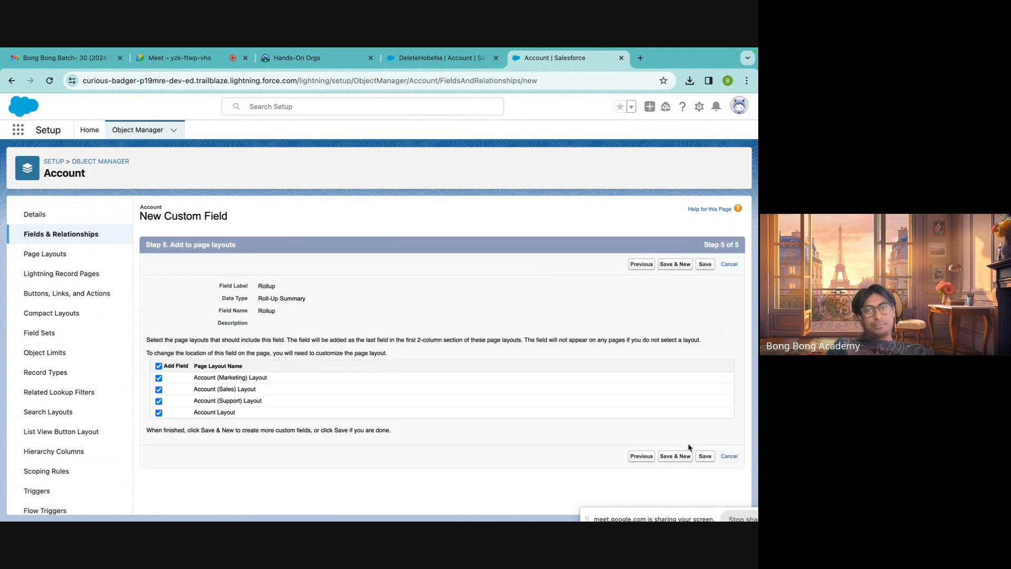
click(705, 457)
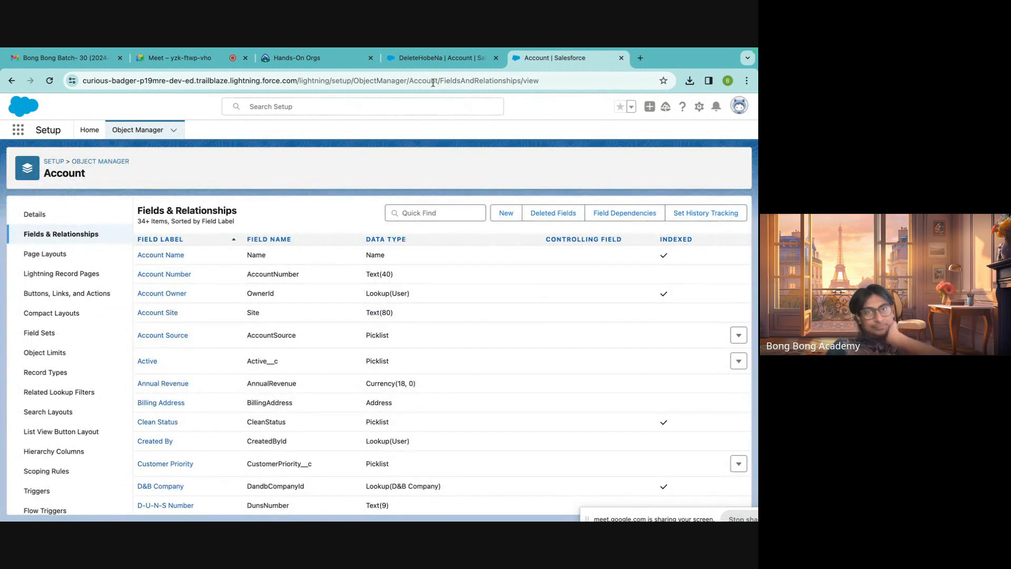
Reload the DeleteHobeNa account record and look through its details for the Rollup field.
click(429, 59)
click(48, 84)
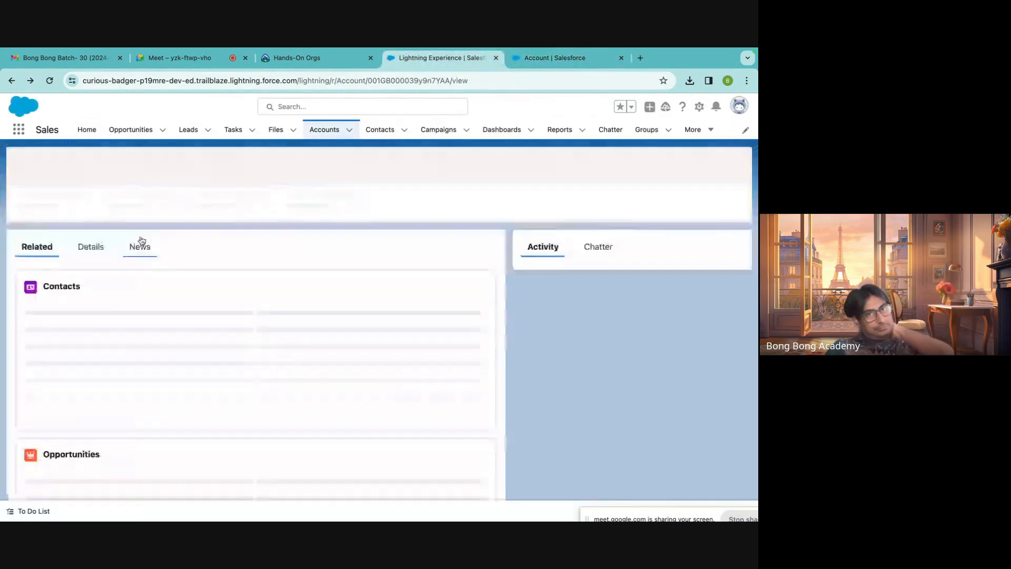
click(90, 244)
scroll(250, 294, down, 5)
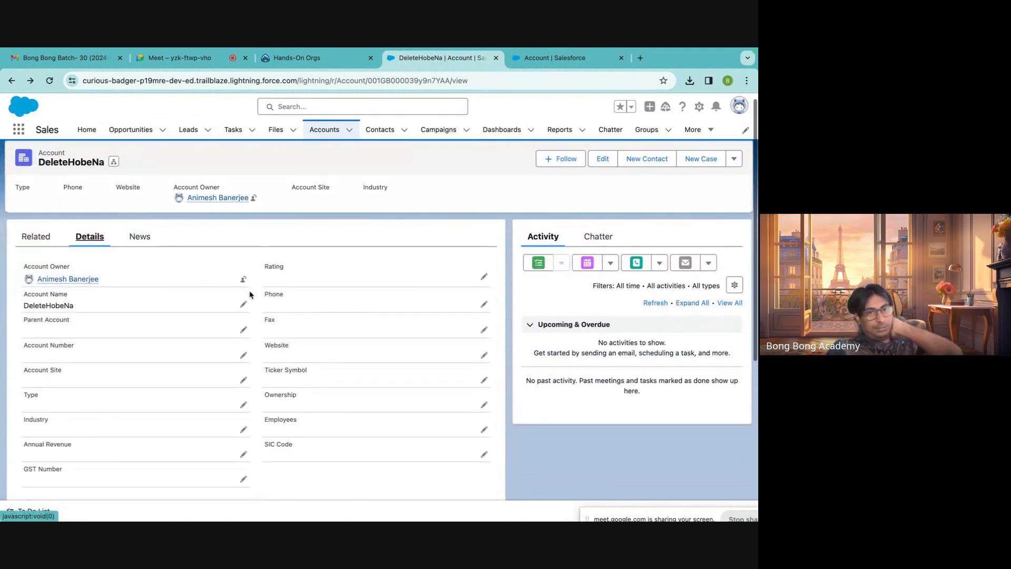
scroll(250, 294, up, 3)
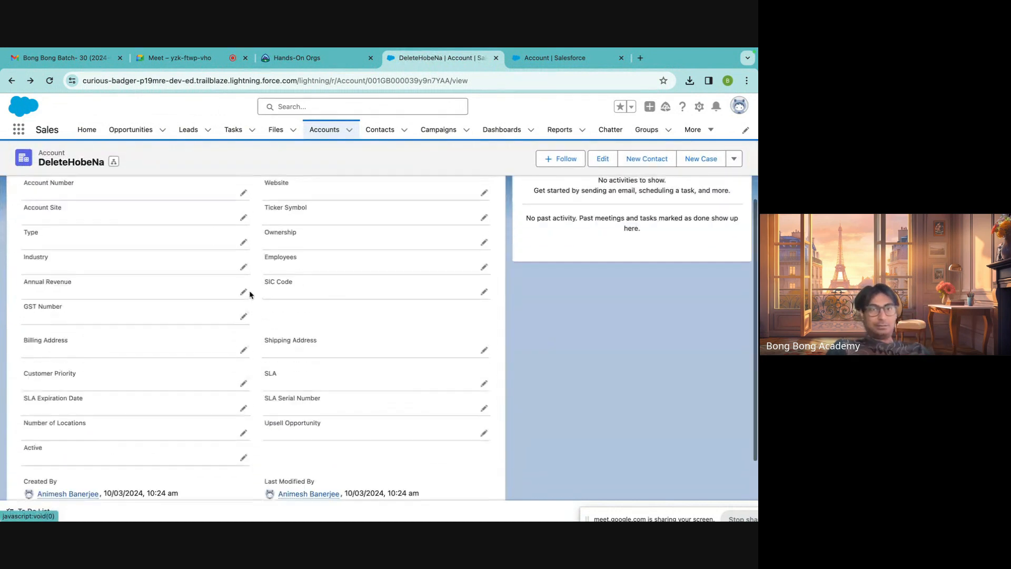
scroll(249, 294, up, 3)
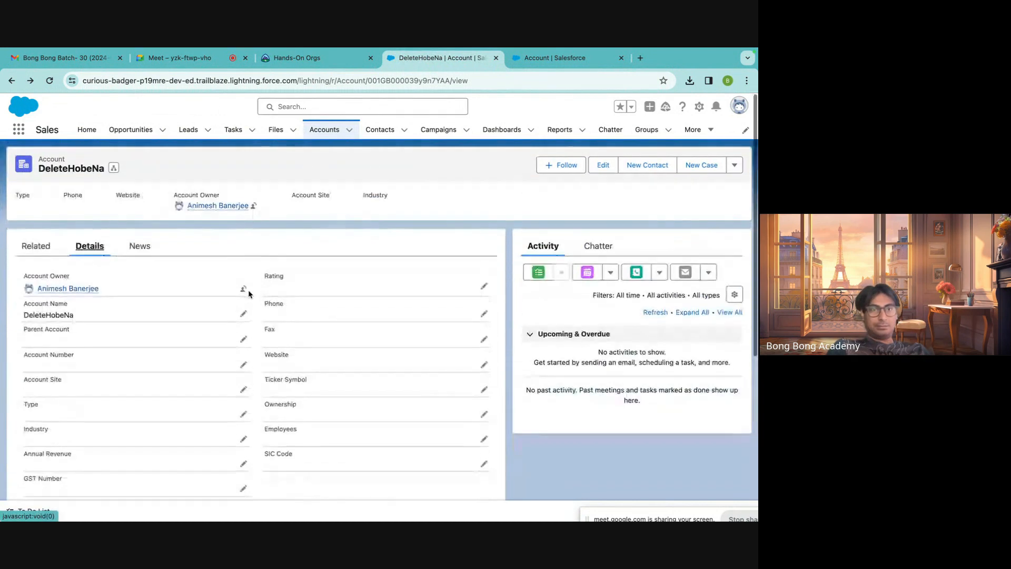
Reload the DeleteHobeNa record again and search its details page for "roll".
click(51, 83)
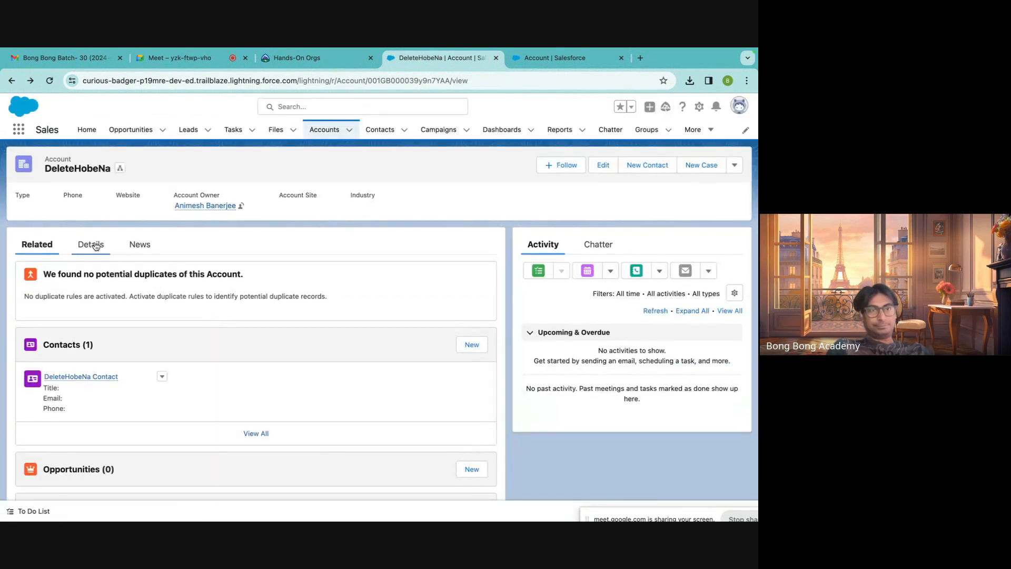
click(95, 246)
scroll(229, 326, down, 5)
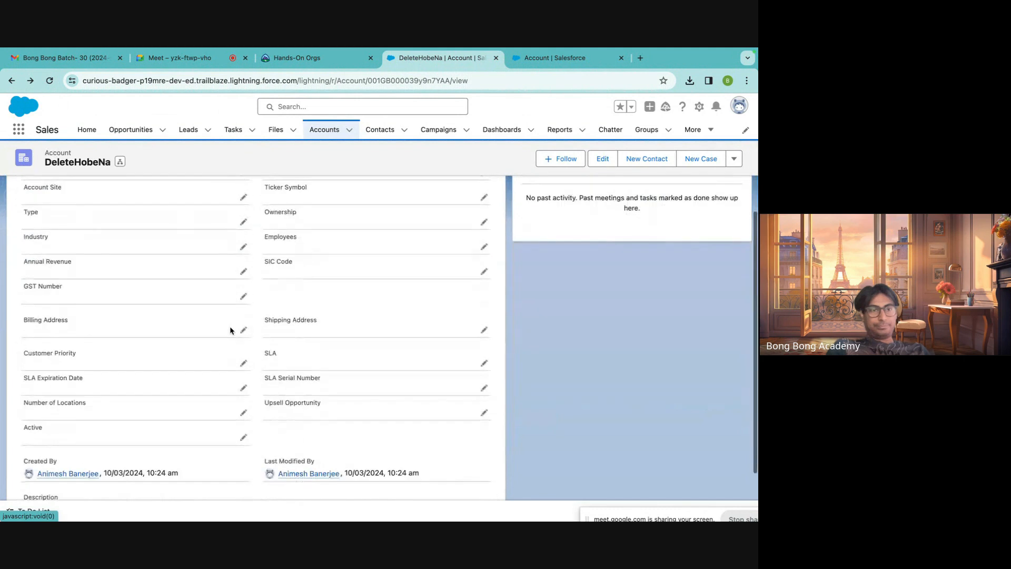
scroll(229, 326, up, 2)
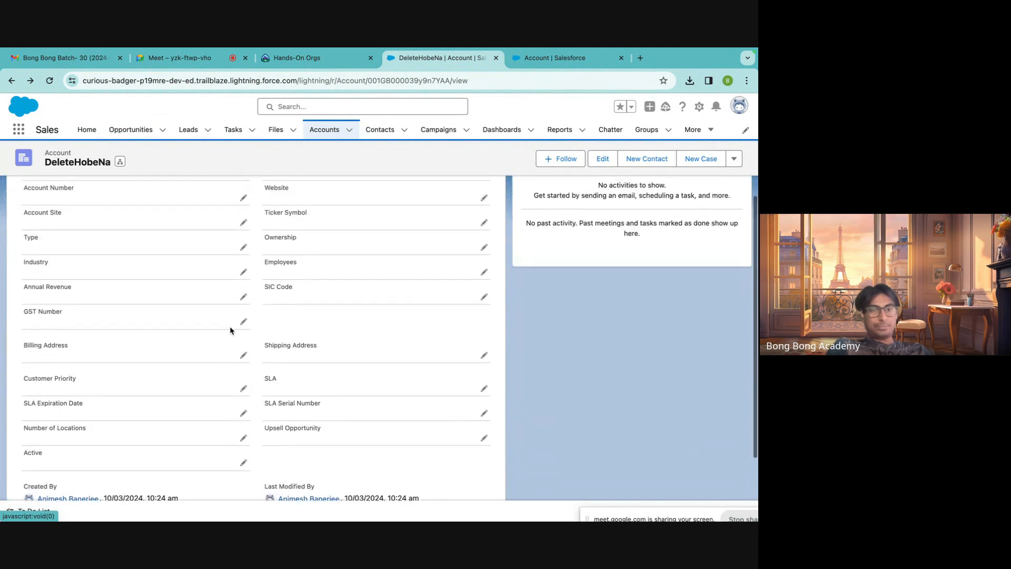
key(super+f)
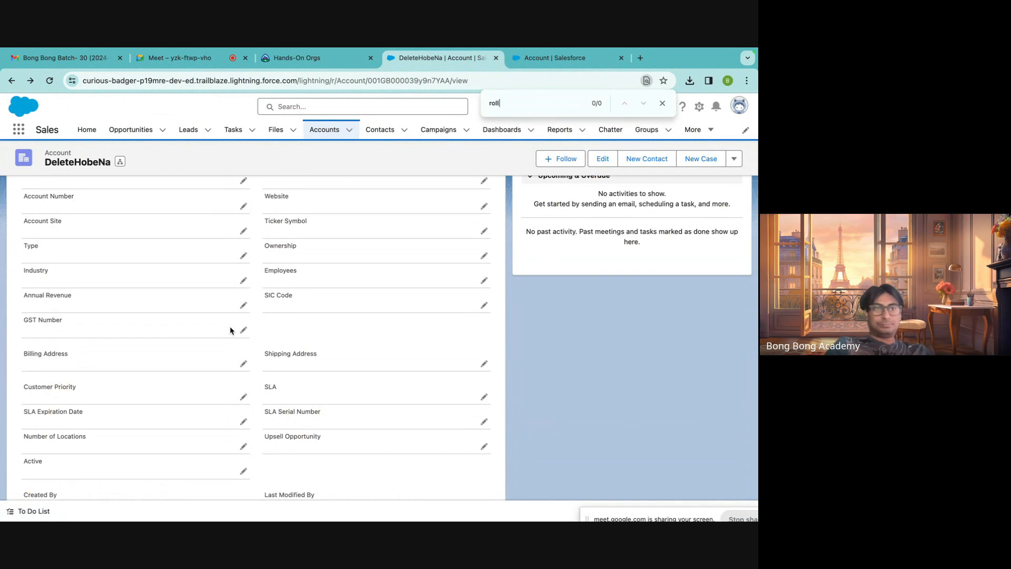
Close both open Salesforce org pages and relaunch the Batch 30 playground from Trailhead's Hands-On Orgs.
click(495, 58)
click(496, 58)
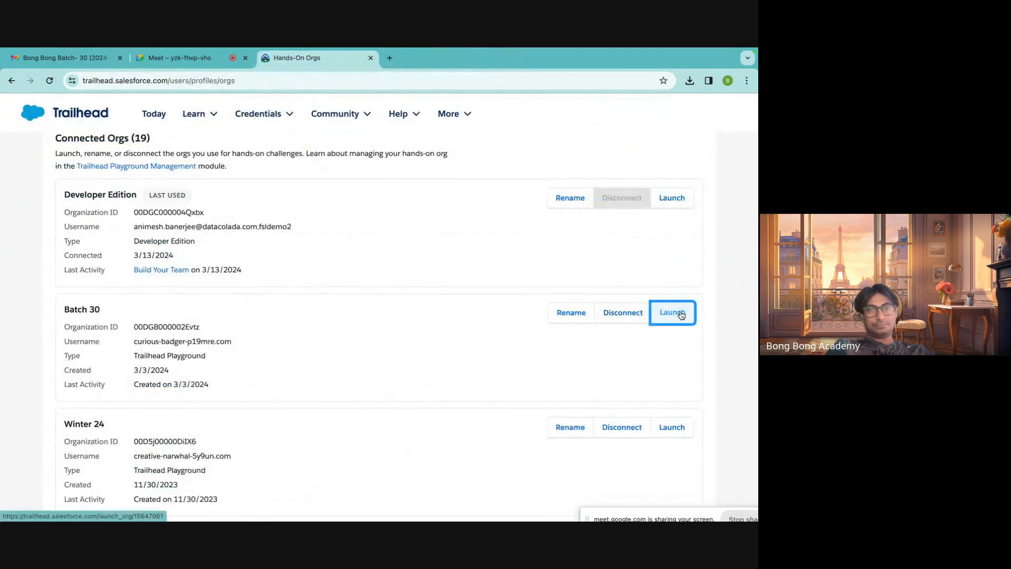
click(674, 313)
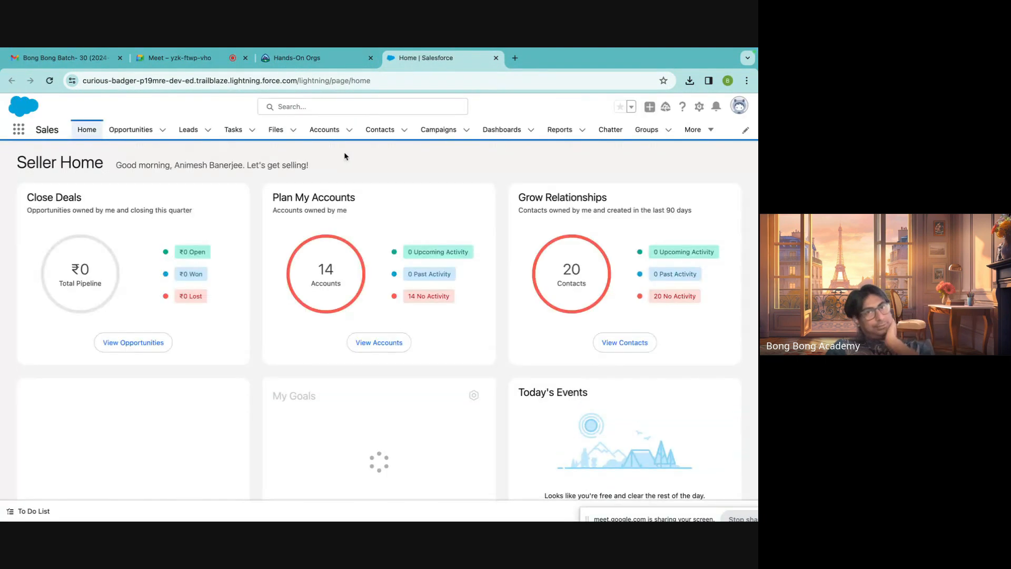
Open the DeleteHobeNa account from the recently viewed accounts and check its detail fields for the Rollup field.
click(324, 129)
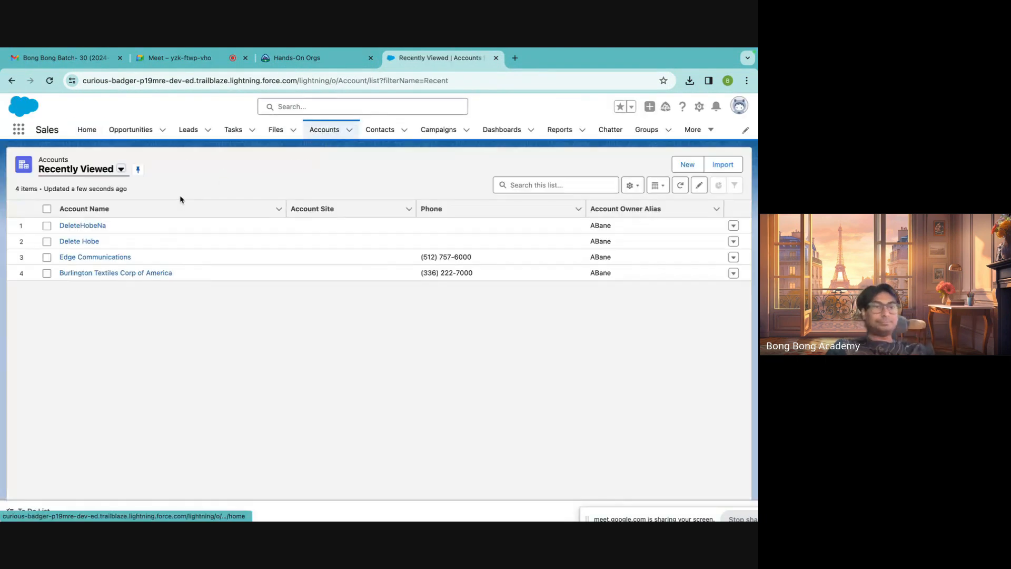
click(98, 226)
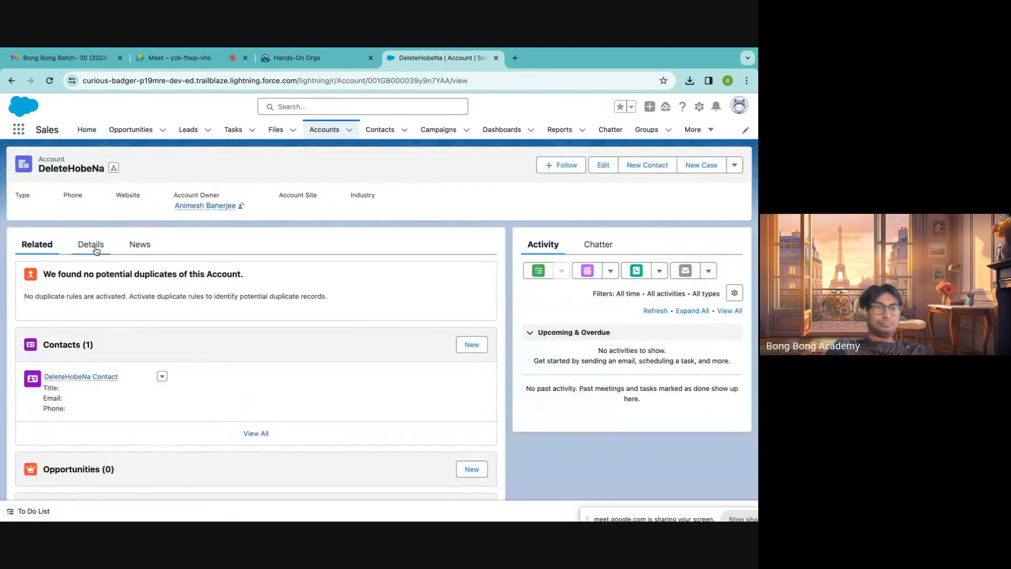
click(91, 245)
scroll(259, 323, down, 5)
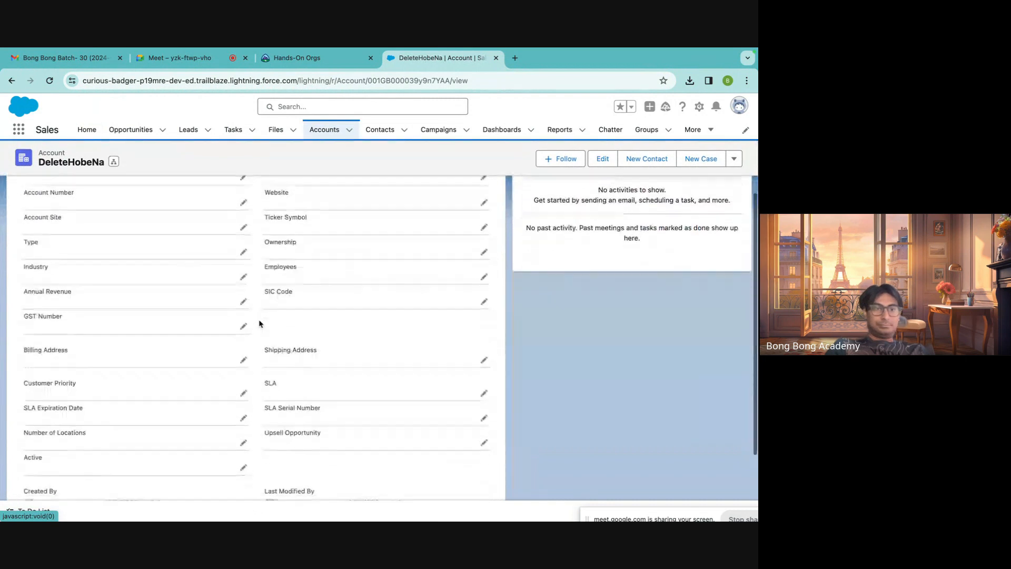
Reload the DeleteHobeNa account record and review its related lists down to Applications.
scroll(259, 323, up, 3)
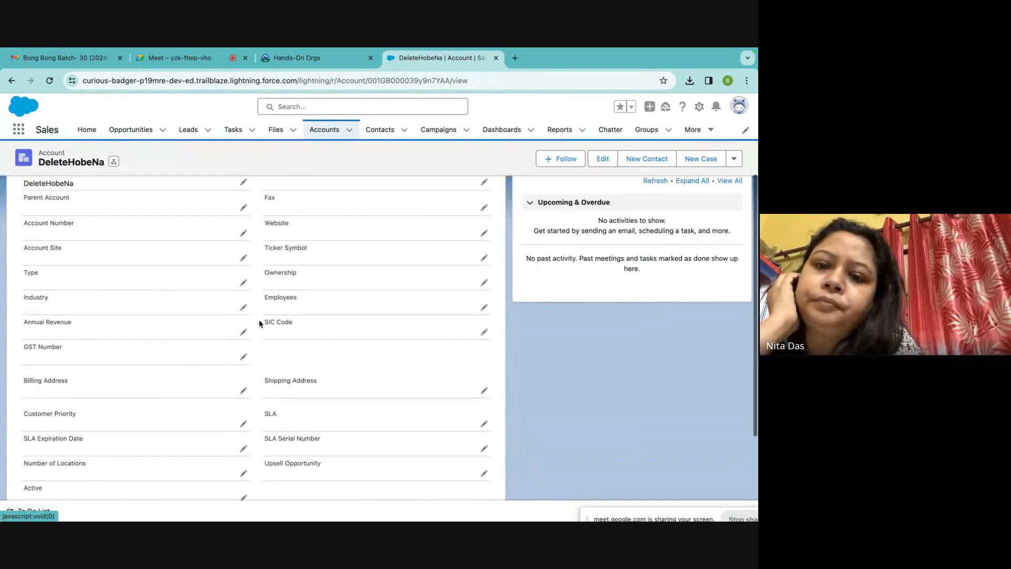
scroll(259, 323, up, 1)
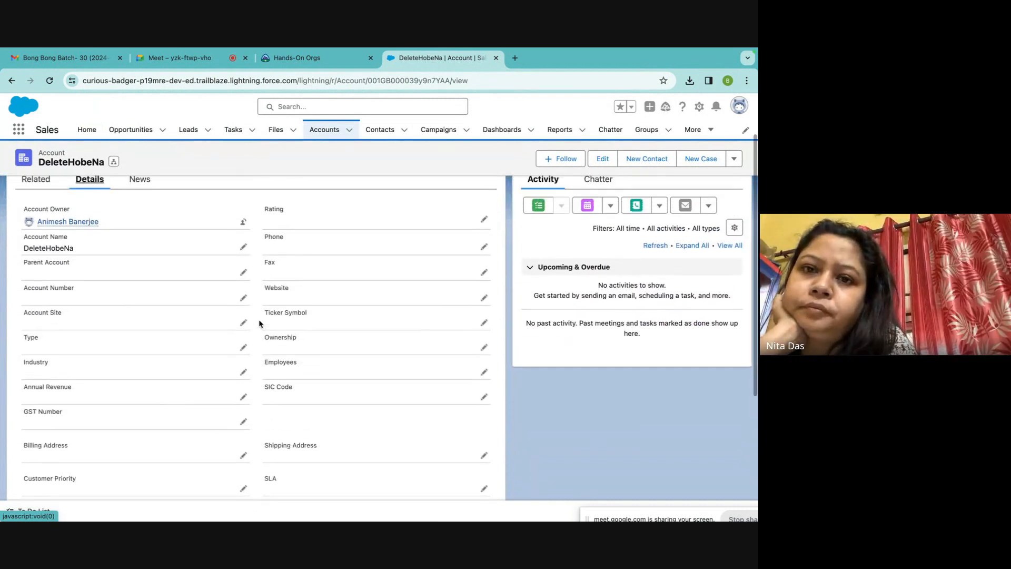
click(50, 81)
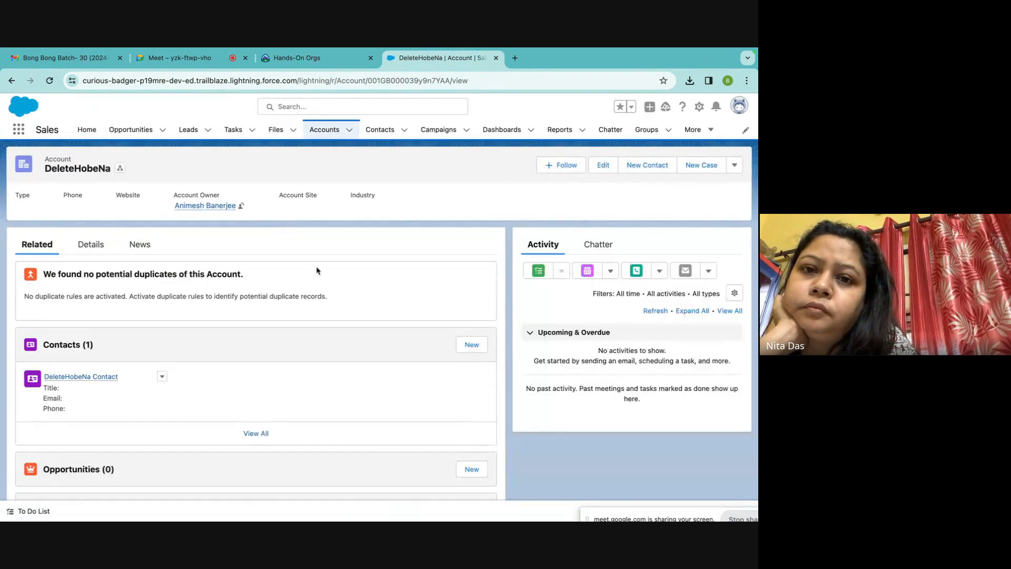
scroll(330, 295, down, 3)
scroll(329, 293, down, 3)
scroll(235, 331, up, 7)
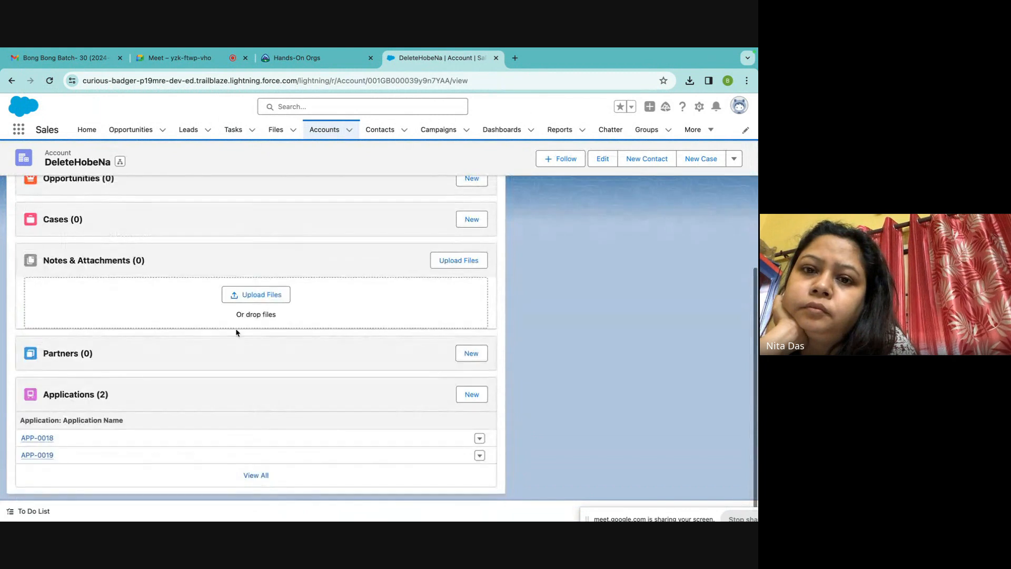
Check the account's News and Details sections and search the page for "roll".
click(145, 247)
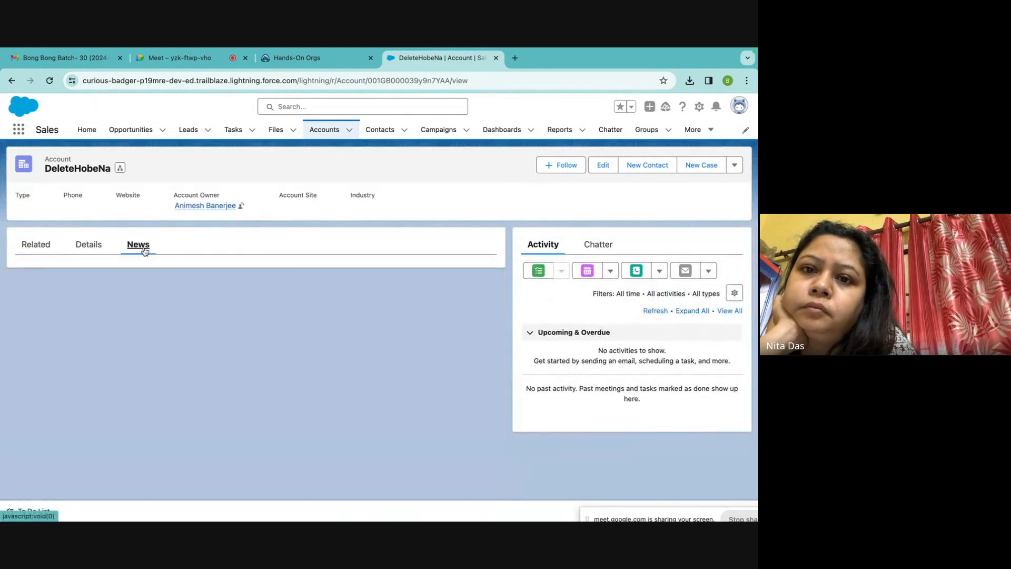
click(95, 246)
scroll(243, 306, down, 3)
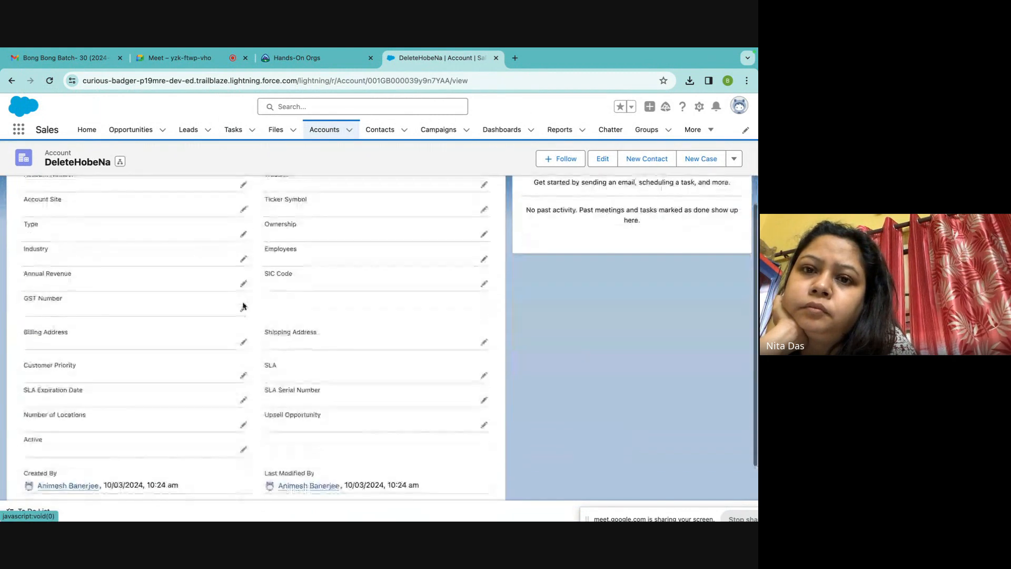
key(super+f)
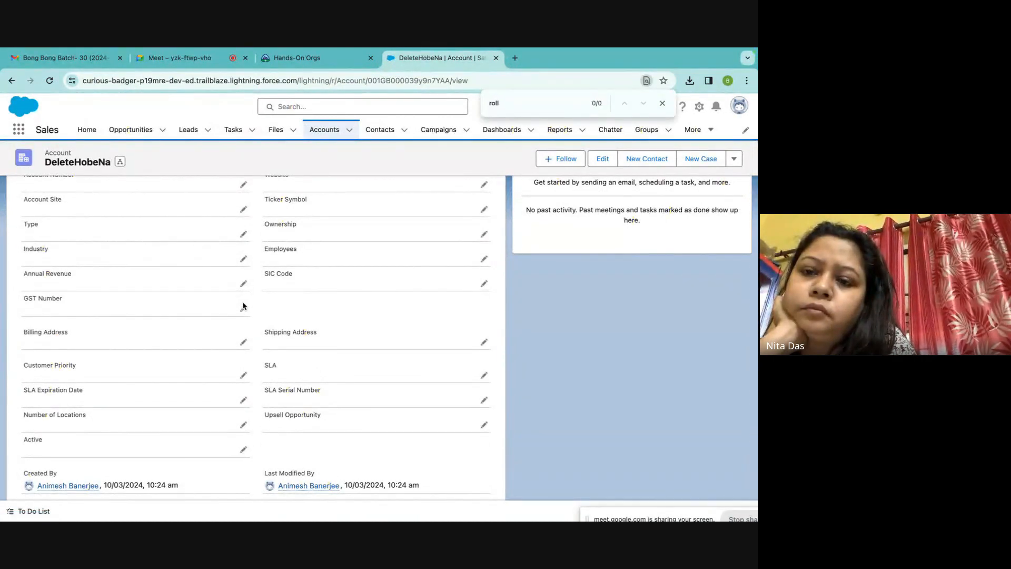
Reload the account record twice, search its details for "roll" again, and close the page search.
click(48, 82)
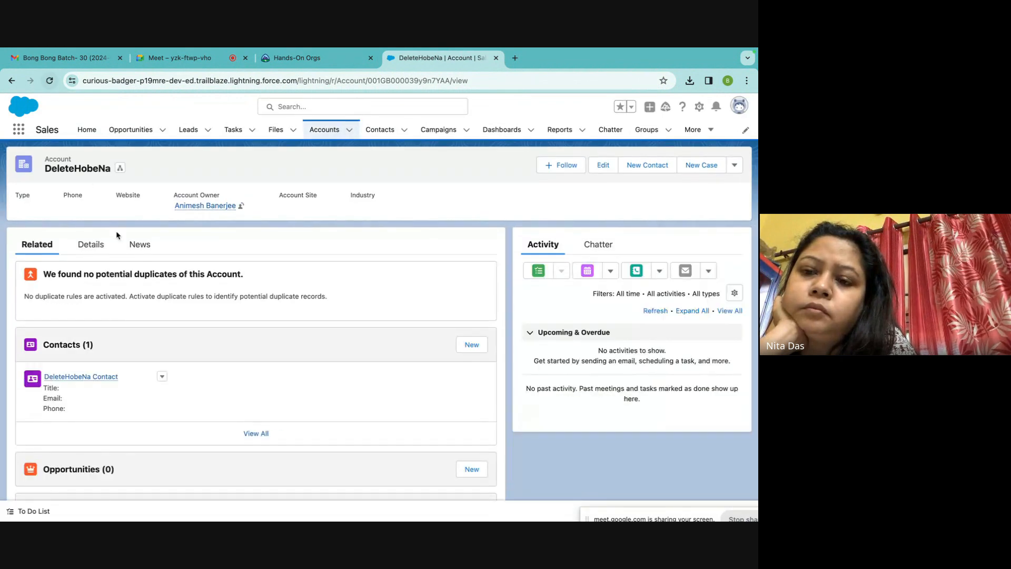
click(115, 235)
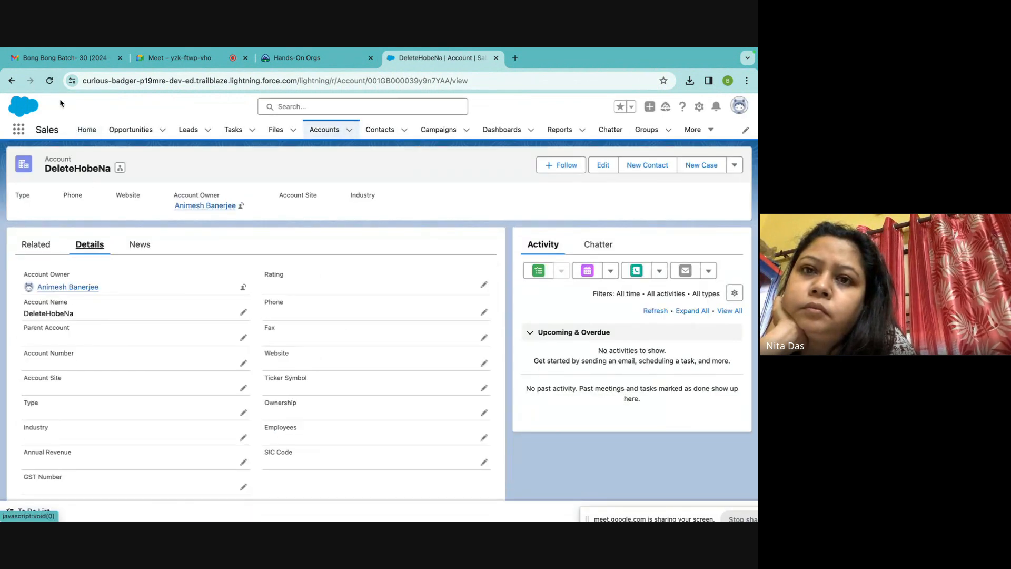
click(50, 79)
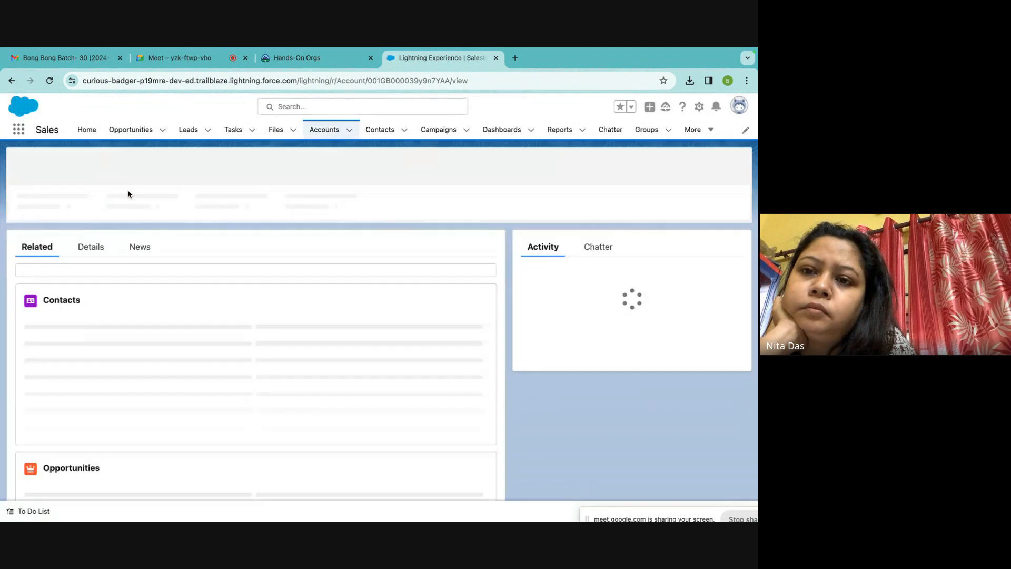
click(91, 243)
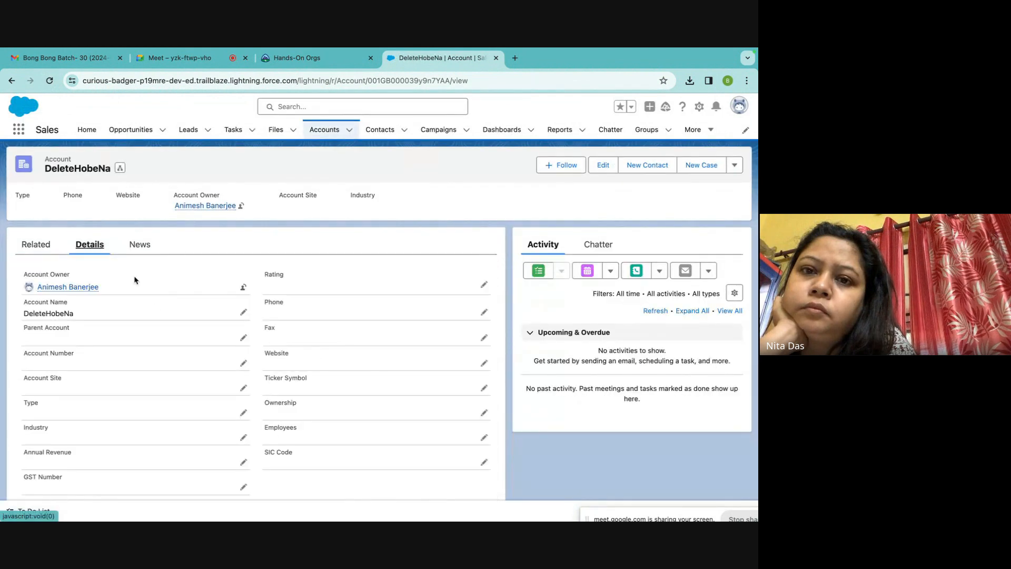
scroll(183, 336, down, 2)
key(ctrl+f)
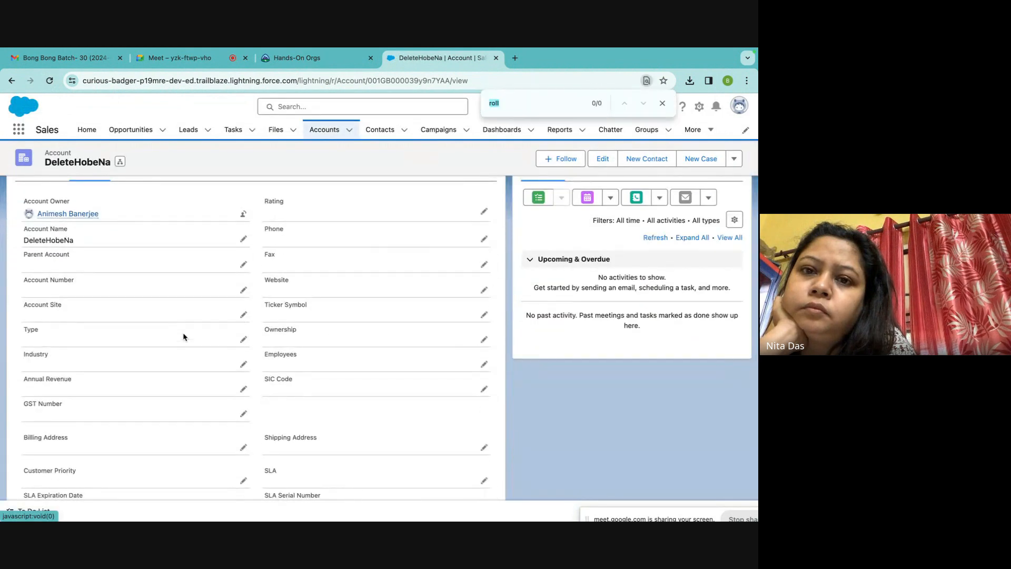
text(roll)
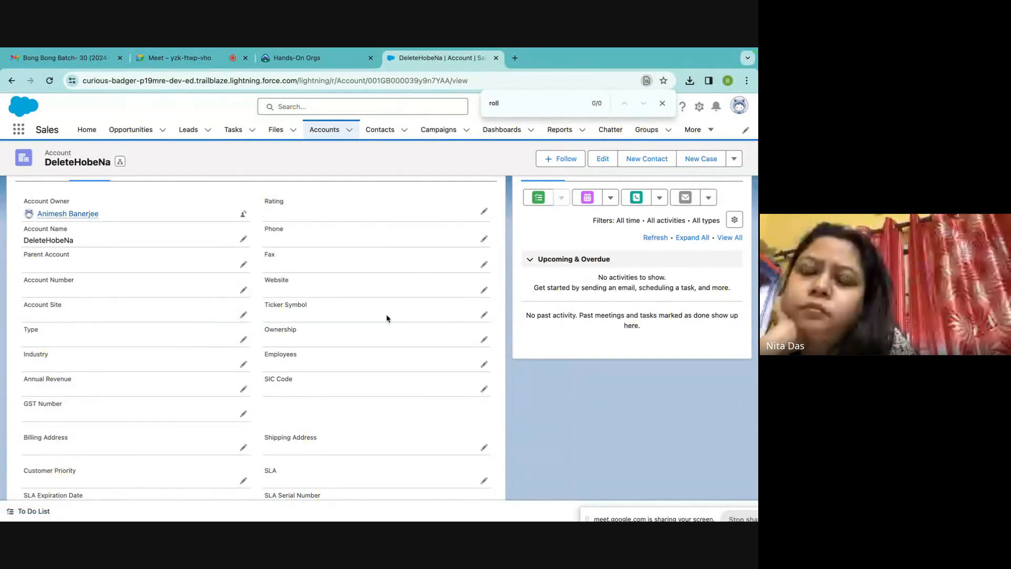
key(Escape)
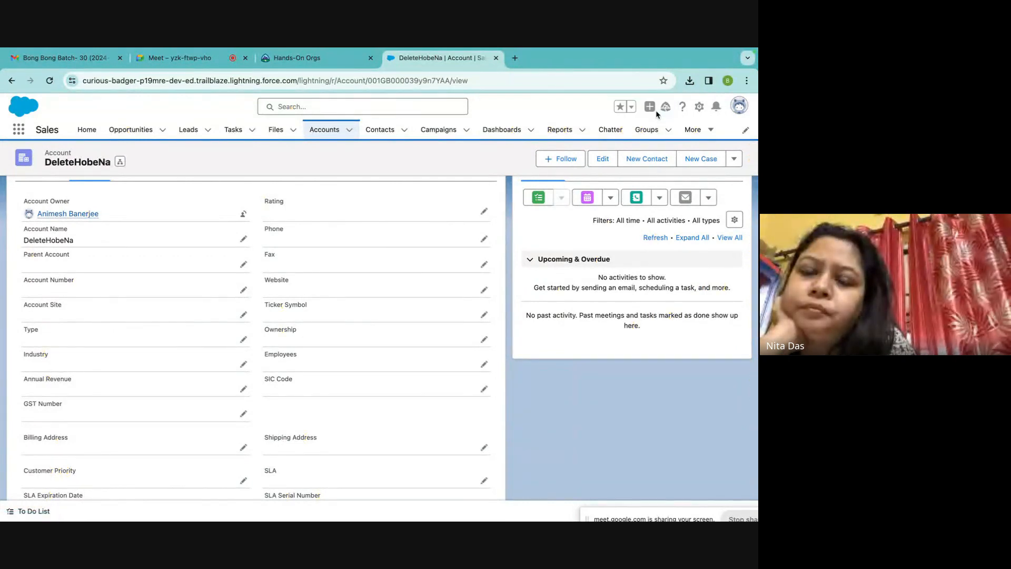
Open the DeleteHobeNa account for editing, look for the Rollup field in the form, and close it without saving.
click(601, 166)
scroll(443, 231, down, 5)
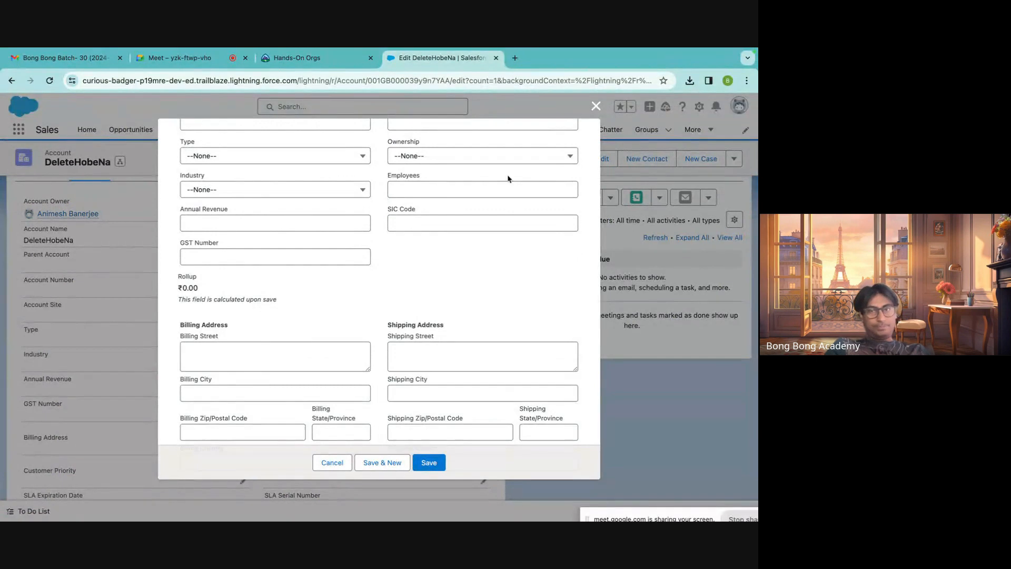
click(596, 106)
scroll(318, 254, down, 4)
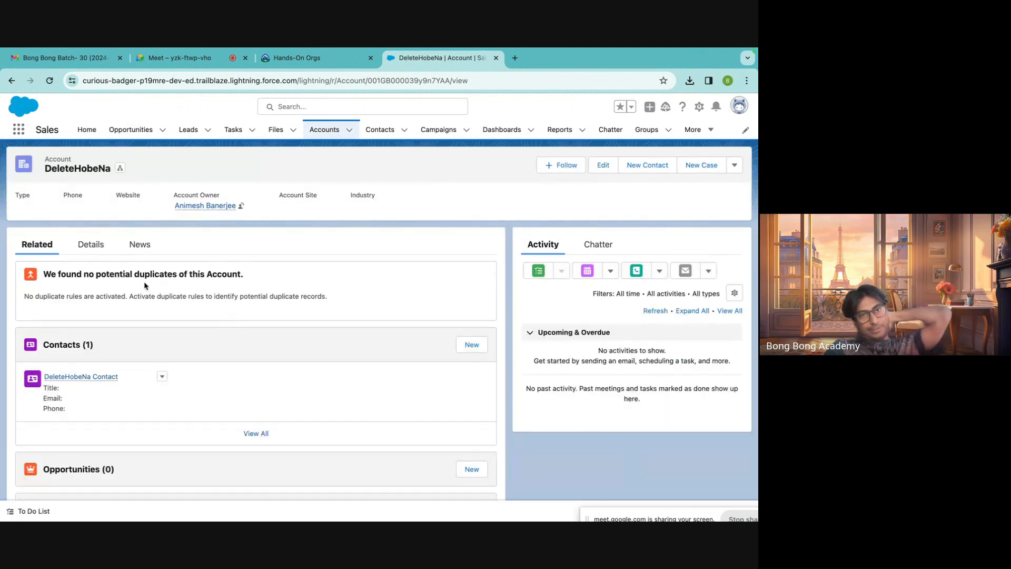
Look through the account's detail fields for the Rollup field.
click(98, 249)
scroll(261, 314, down, 5)
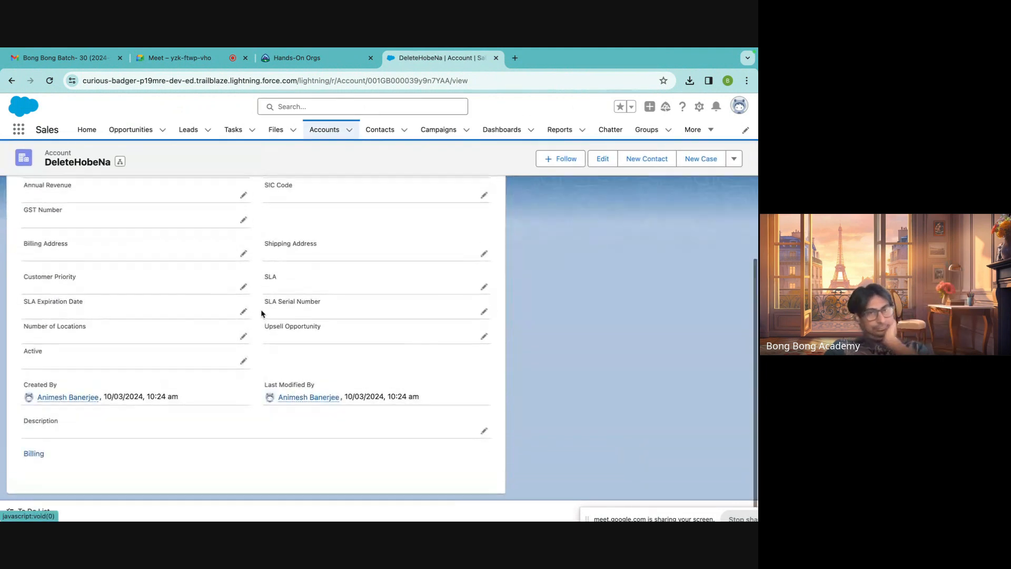
scroll(262, 313, up, 2)
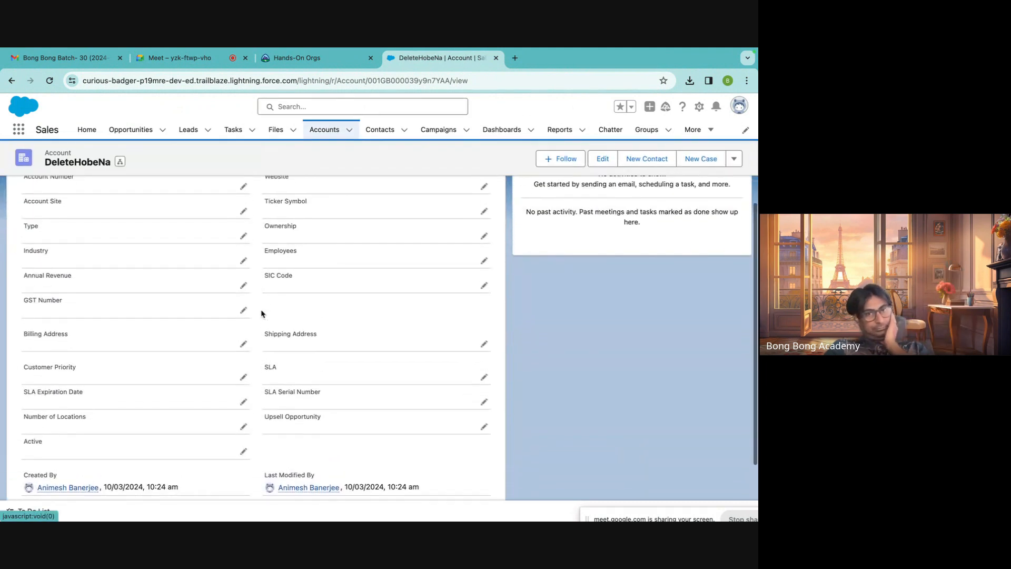
scroll(261, 313, up, 3)
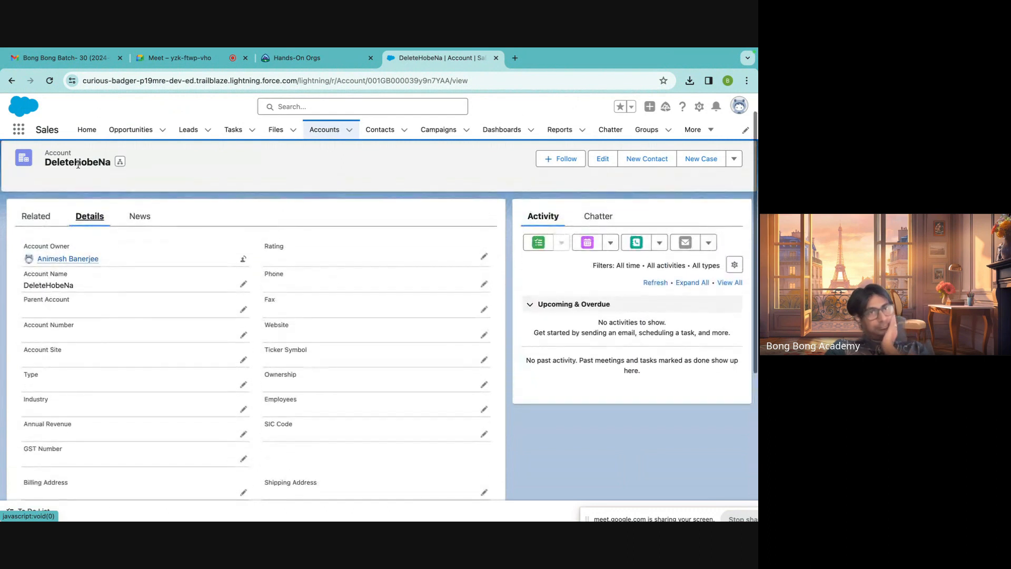
Reload the account record and recheck all of its detail fields for Rollup.
click(50, 81)
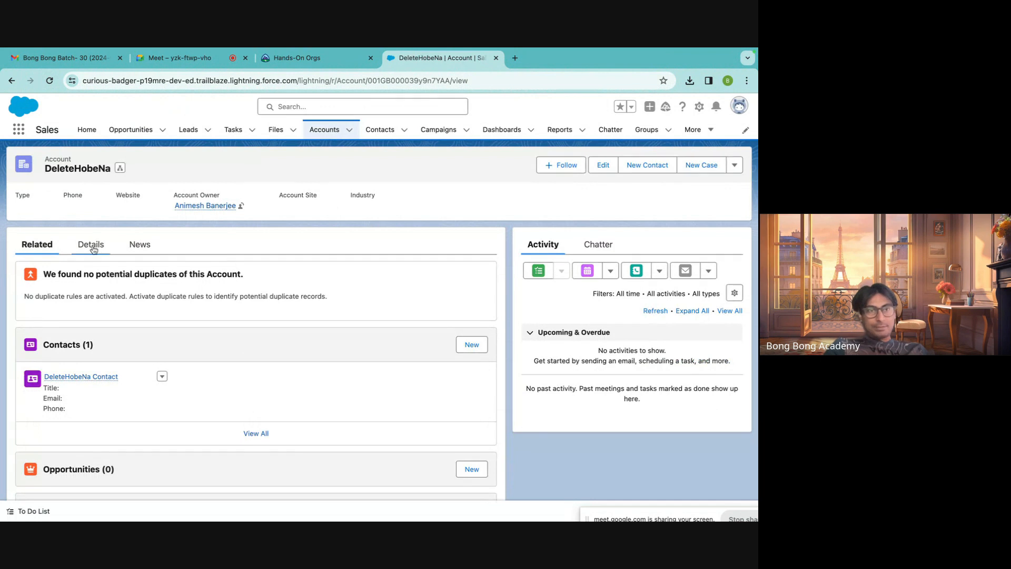
click(93, 247)
scroll(307, 297, down, 5)
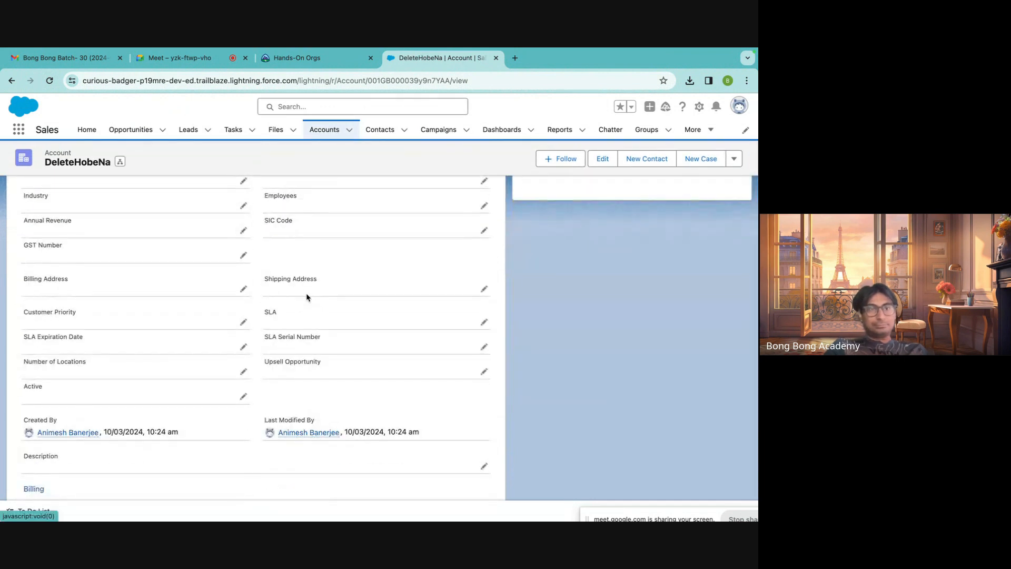
scroll(306, 297, up, 5)
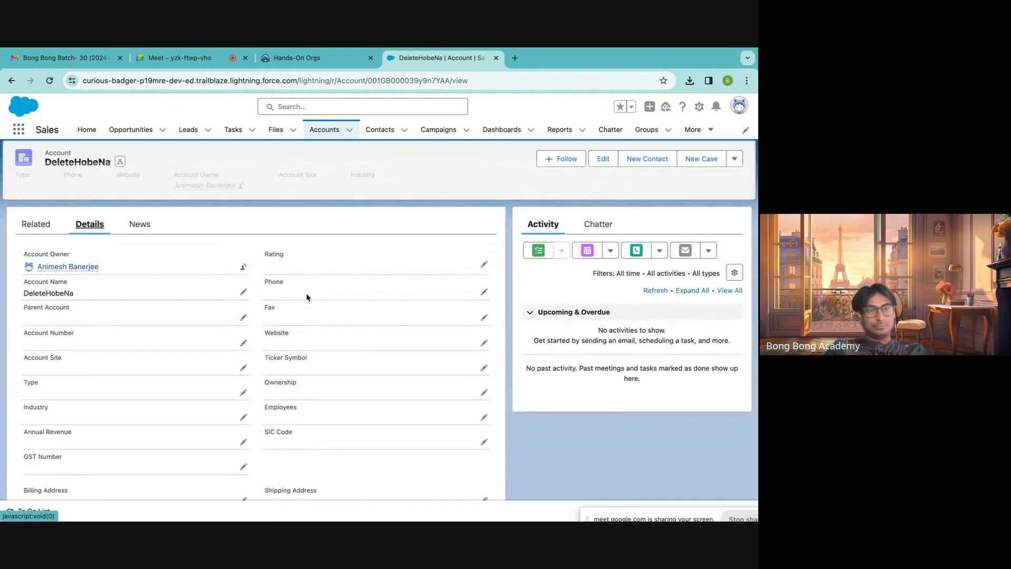
scroll(307, 297, down, 4)
scroll(306, 297, up, 5)
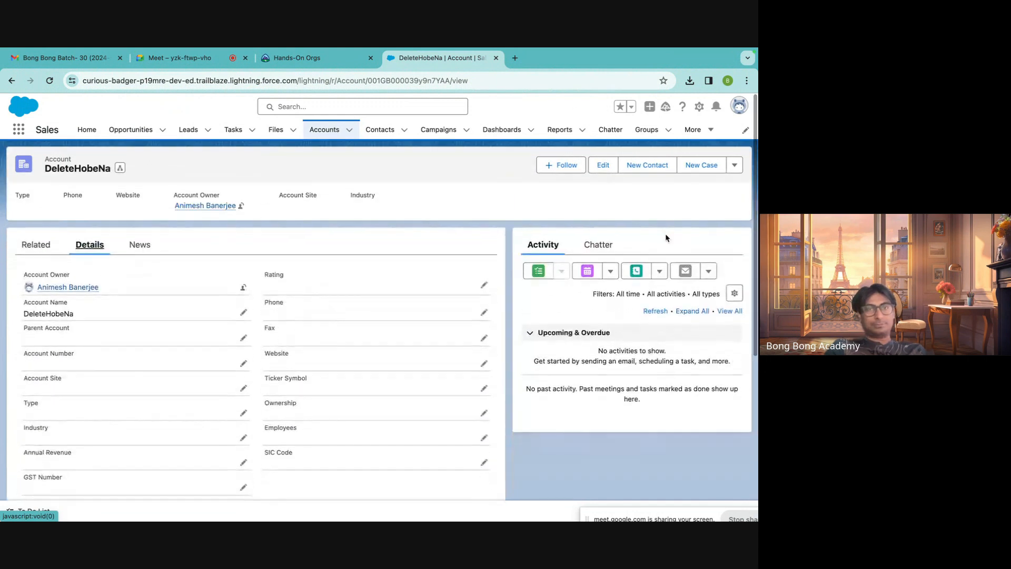
Inspect the Rollup field in the account's edit form, close it unsaved, and compare with the fields around GST Number on the details page.
click(611, 170)
scroll(308, 316, down, 10)
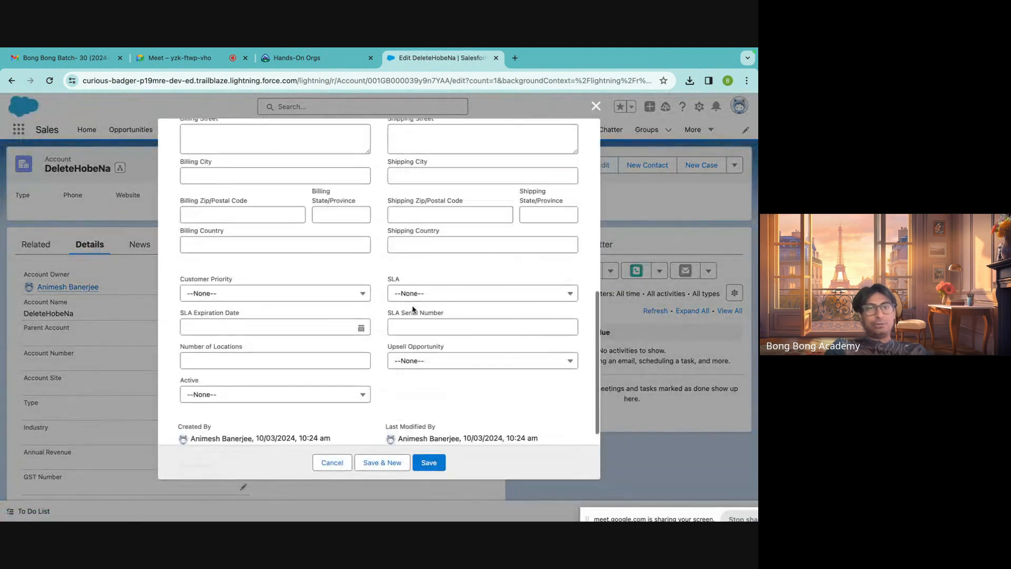
scroll(308, 318, up, 6)
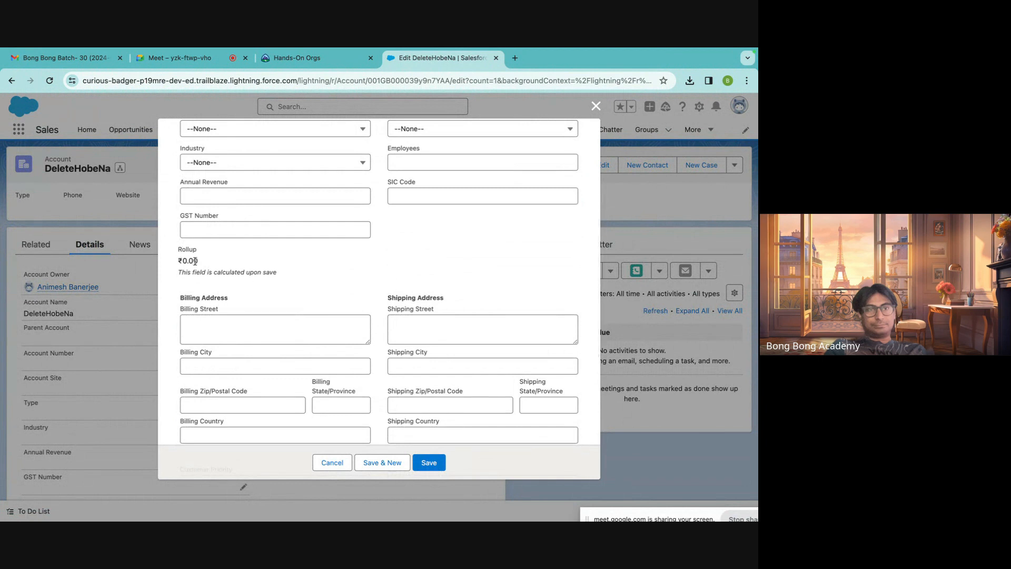
click(596, 108)
scroll(250, 397, down, 3)
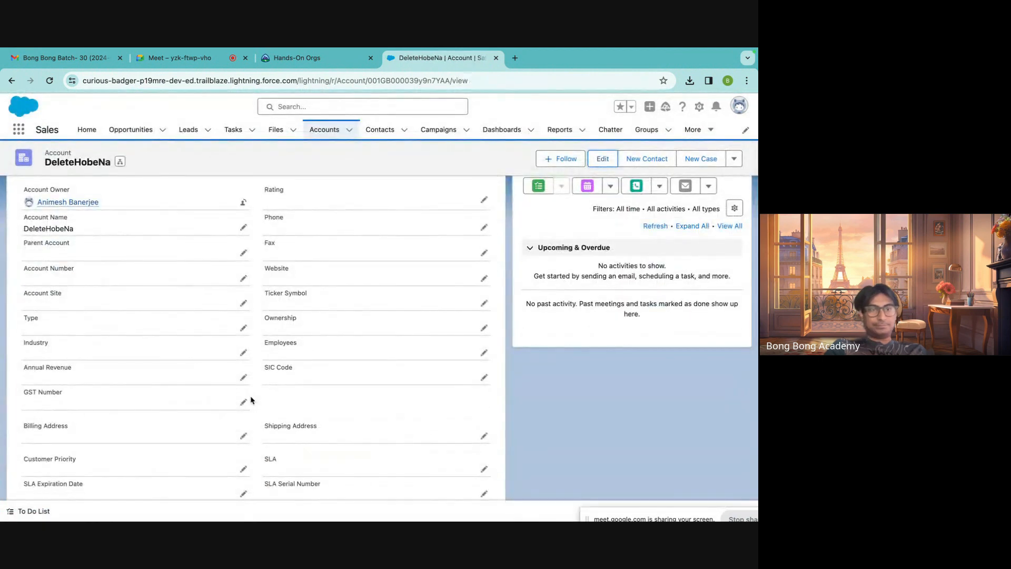
scroll(199, 442, up, 3)
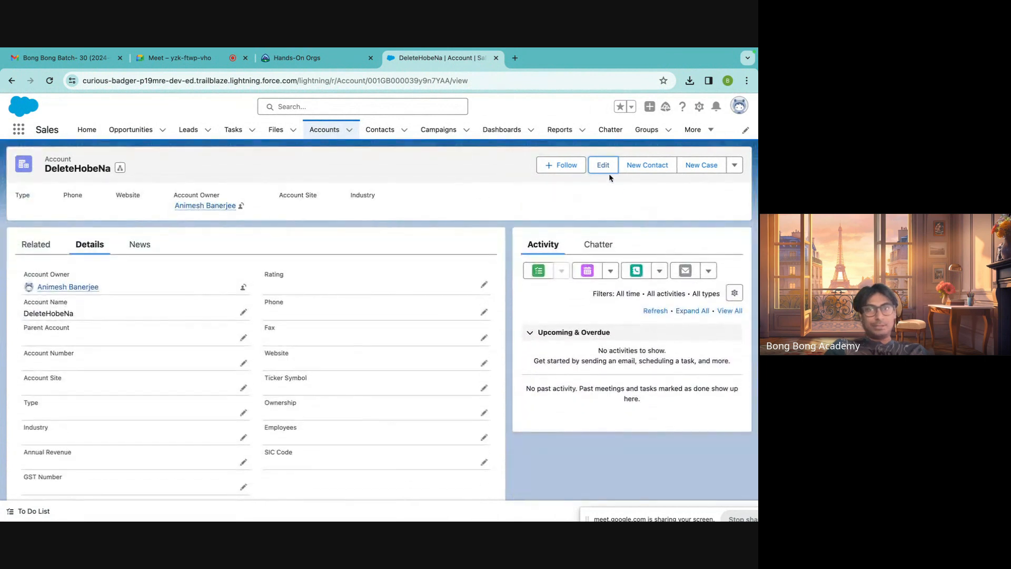
Reopen the account's edit form to view the Rollup field below GST Number, and close it unsaved.
click(607, 171)
scroll(230, 300, down, 5)
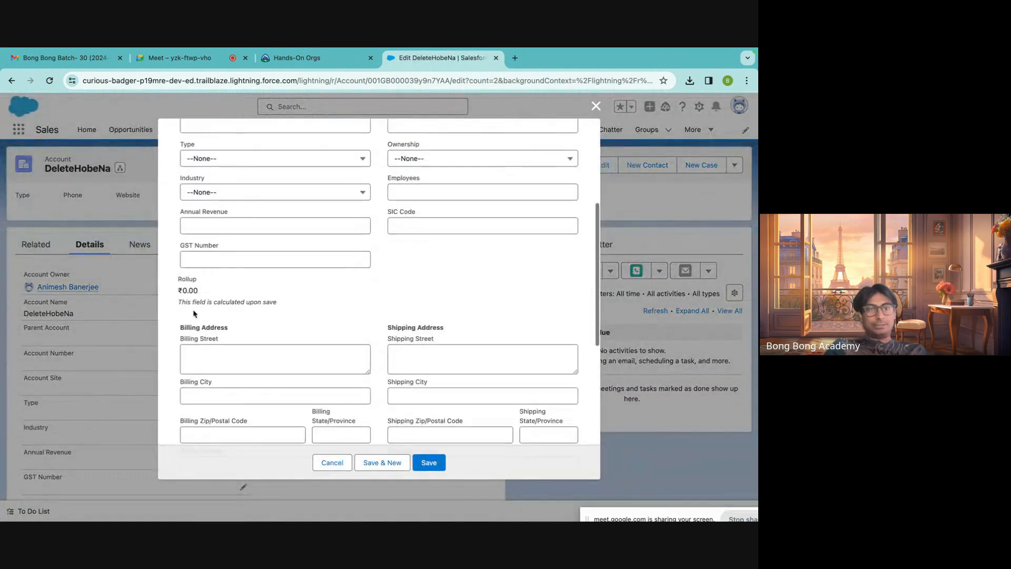
click(595, 106)
Set the Application Fee of related application APP-0018 to 100 and save the record.
click(35, 244)
scroll(229, 379, down, 5)
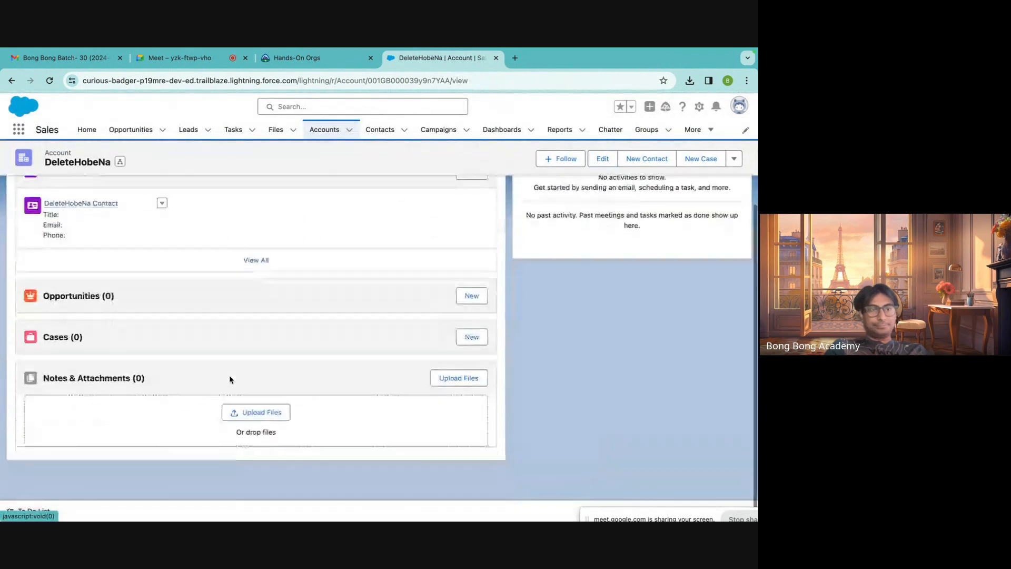
scroll(229, 378, down, 3)
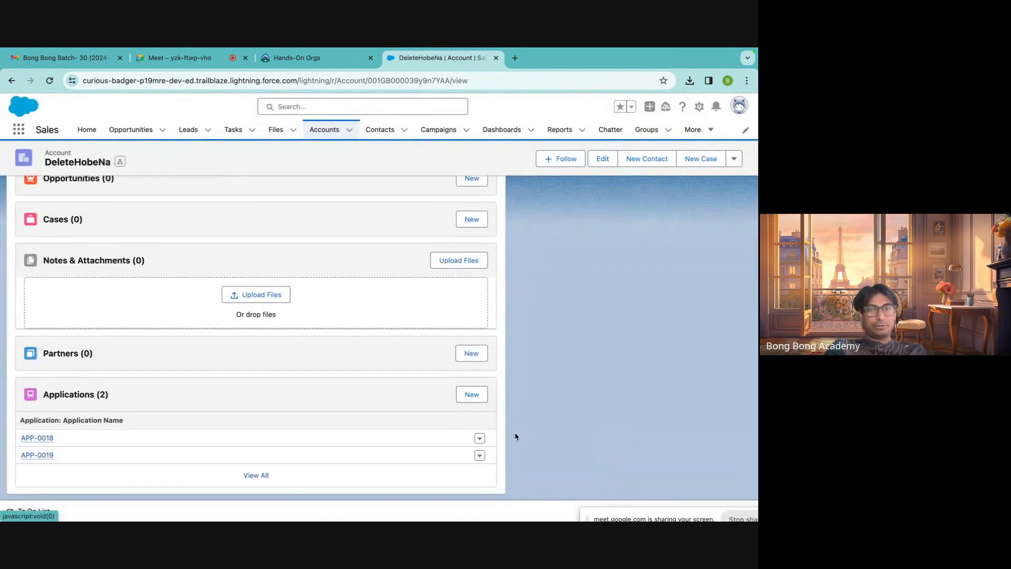
click(479, 438)
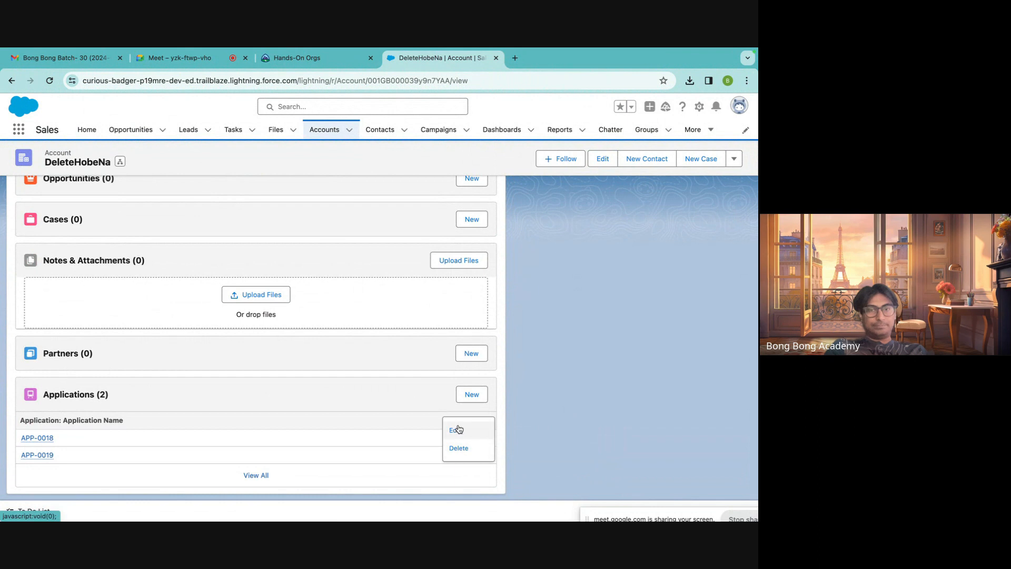
click(456, 430)
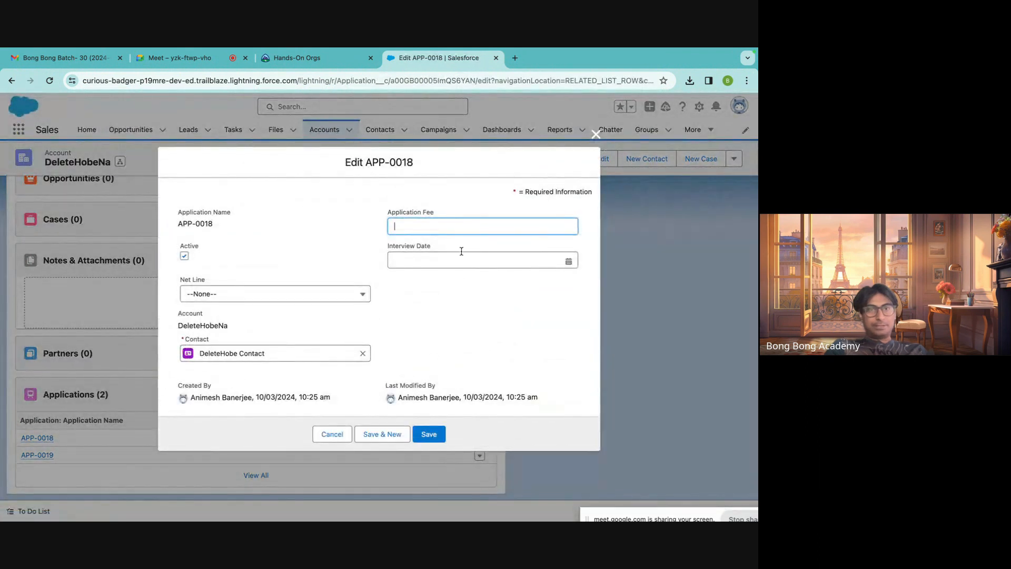
text(100)
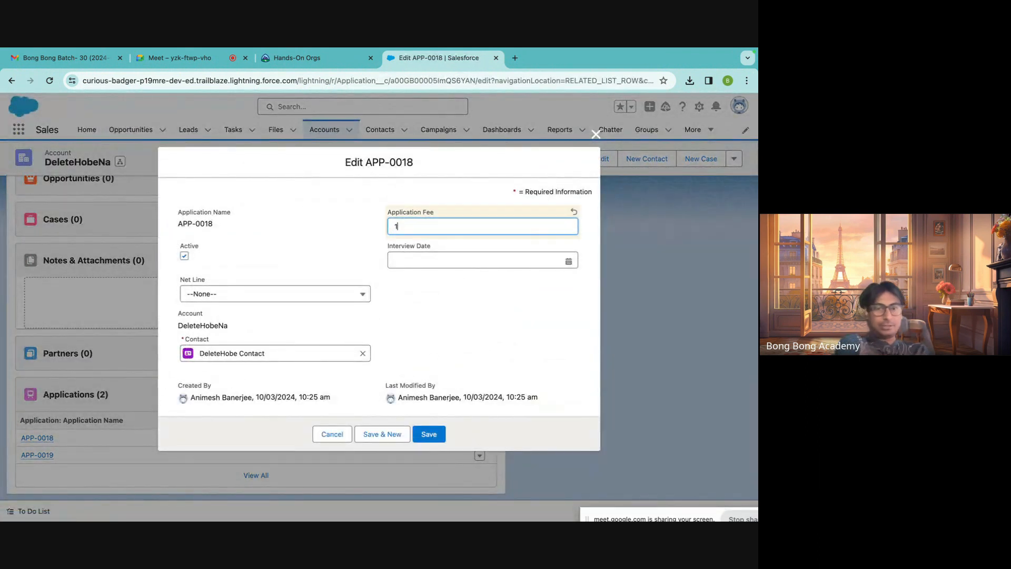
click(429, 435)
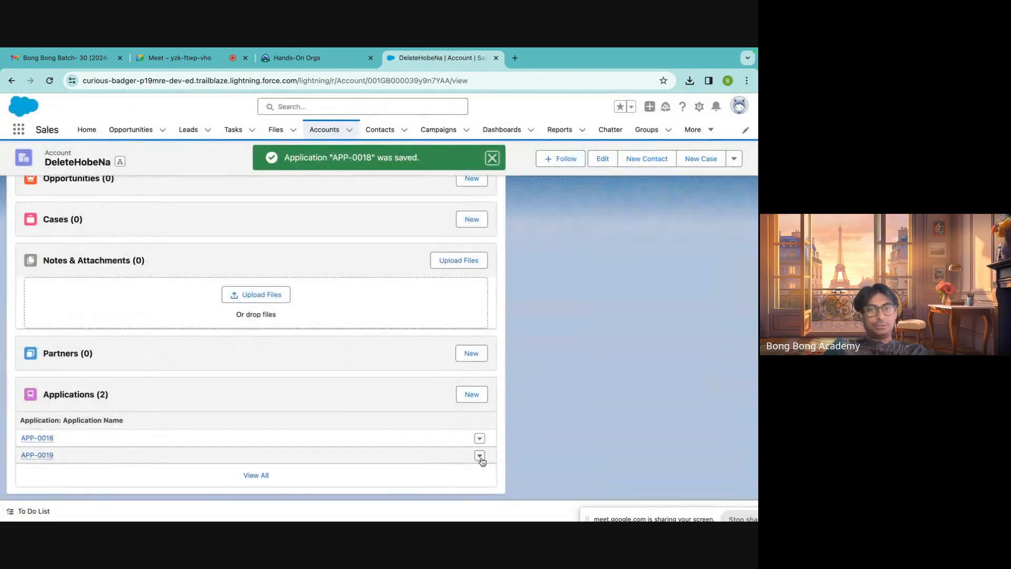
Set the Application Fee of related application APP-0019 to 200 and save the record.
click(479, 456)
click(463, 433)
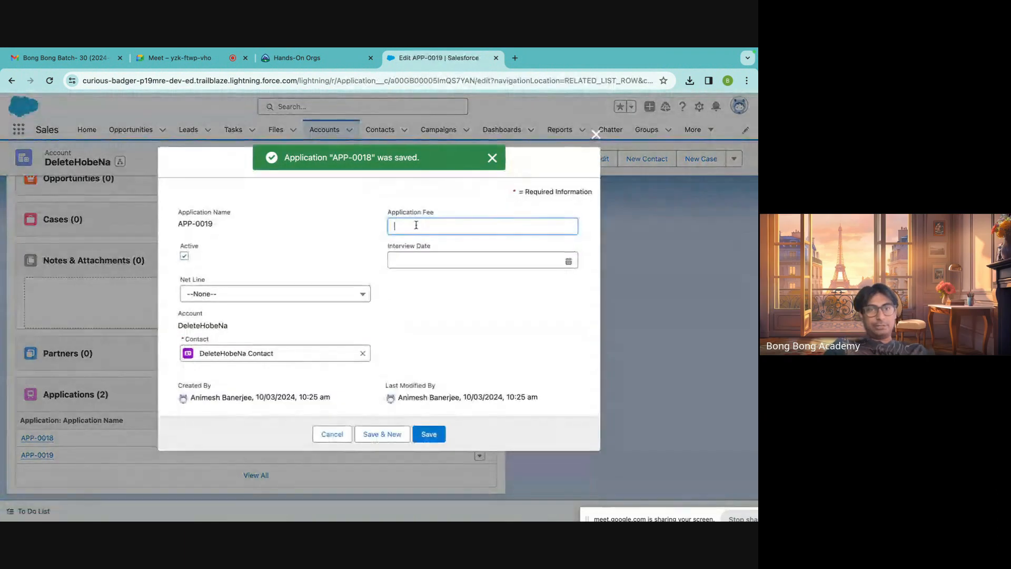
text(200)
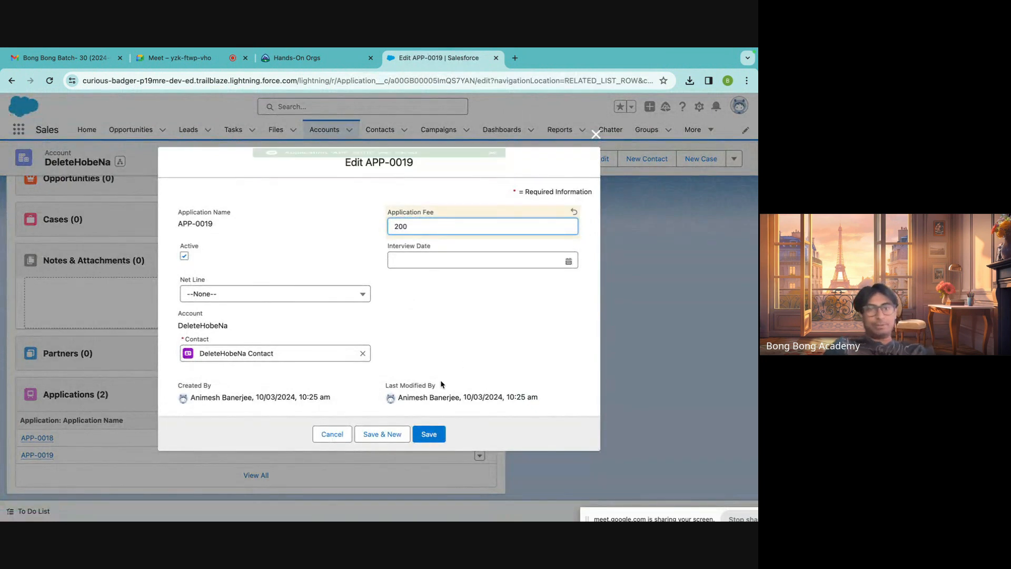
click(424, 431)
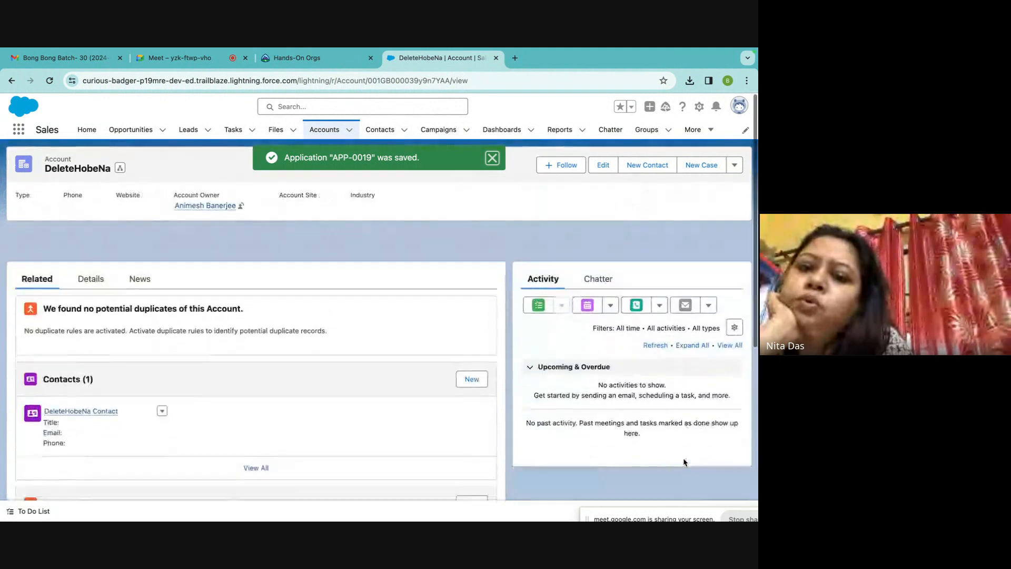
Check the account's detail fields, view the Rollup field in its edit form, and close the form unsaved.
click(90, 244)
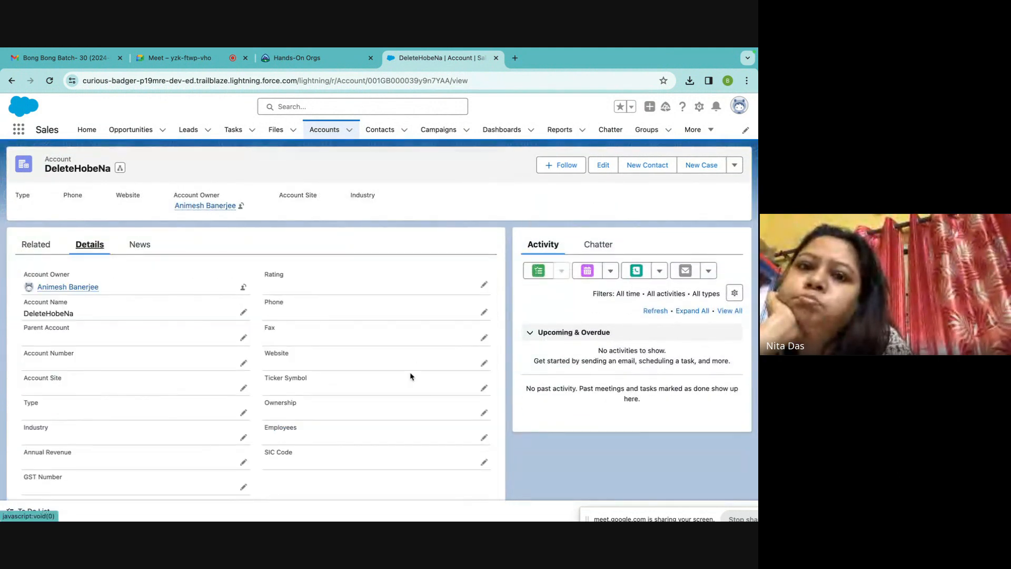
scroll(422, 364, down, 10)
scroll(672, 242, up, 10)
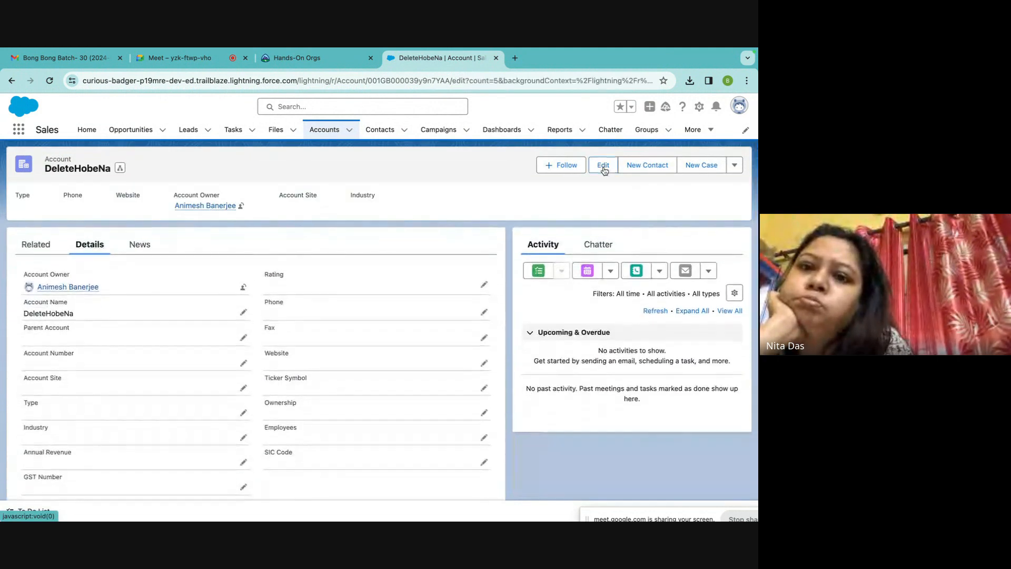
click(603, 165)
scroll(529, 274, down, 3)
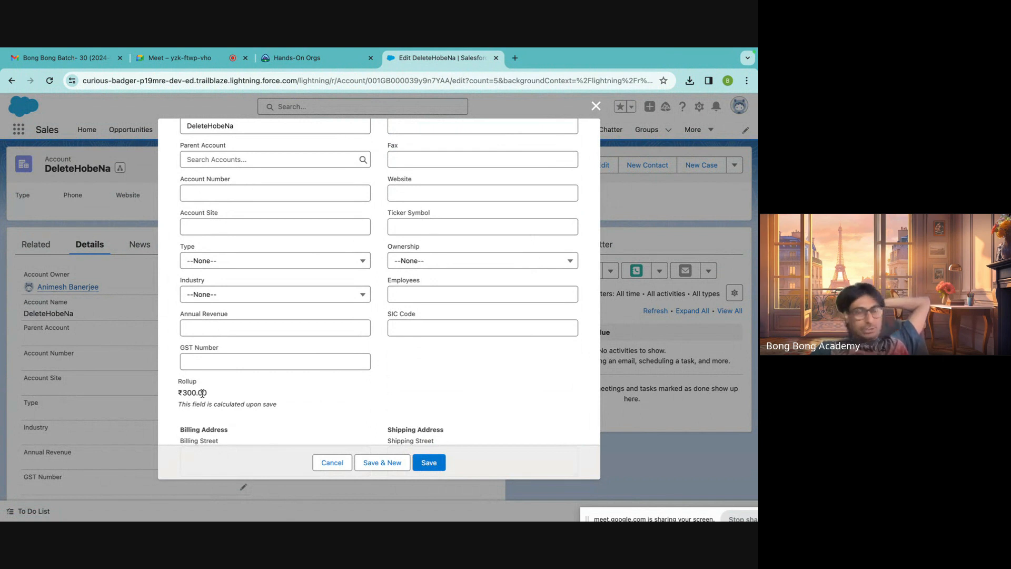
click(596, 106)
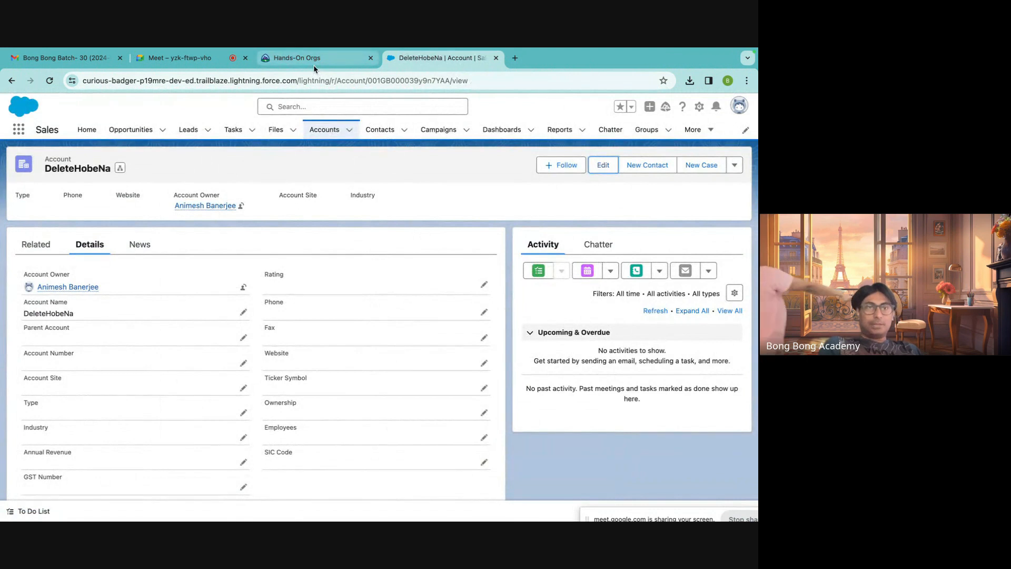
click(314, 64)
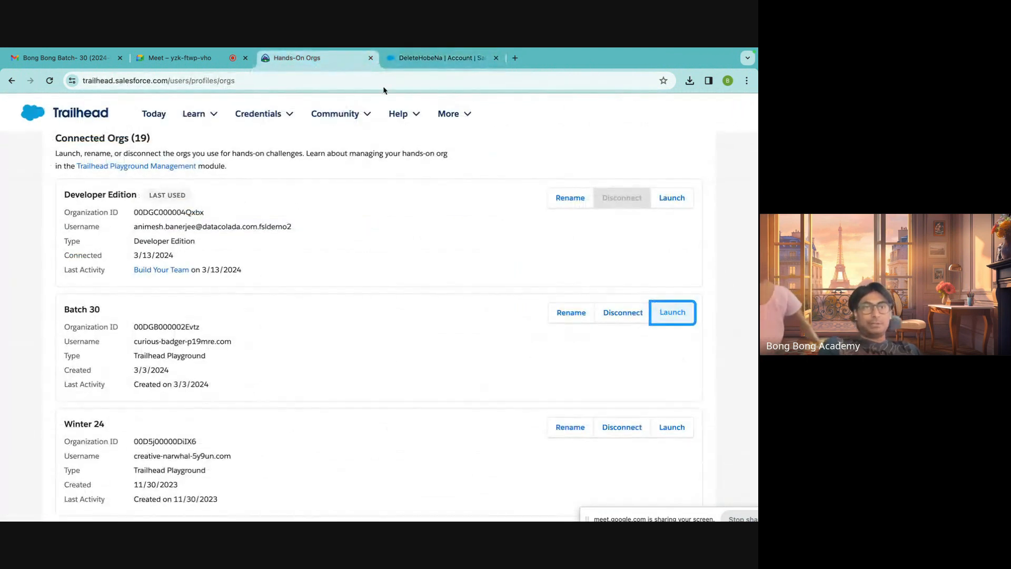
click(439, 58)
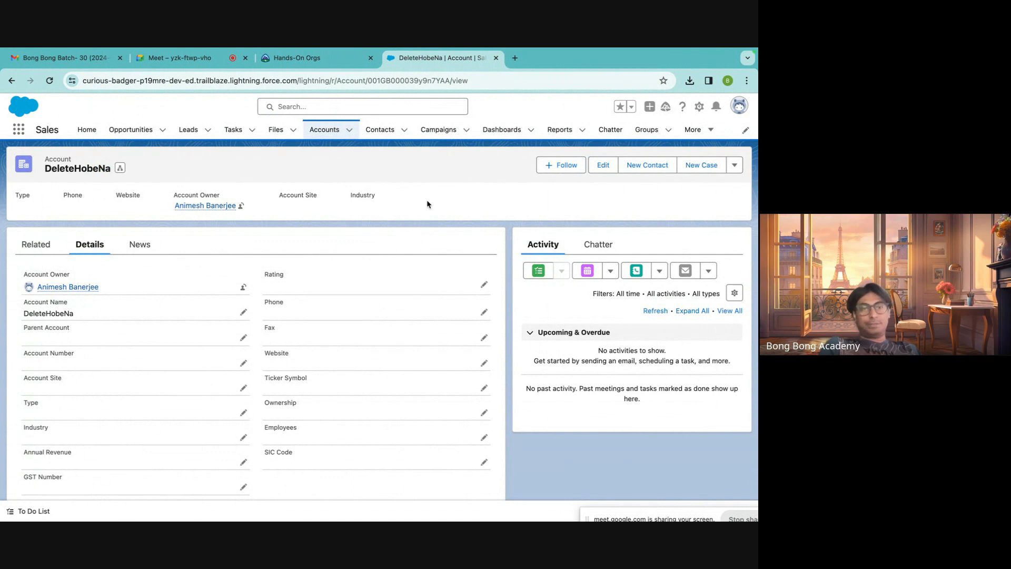
scroll(428, 203, down, 6)
scroll(428, 203, up, 6)
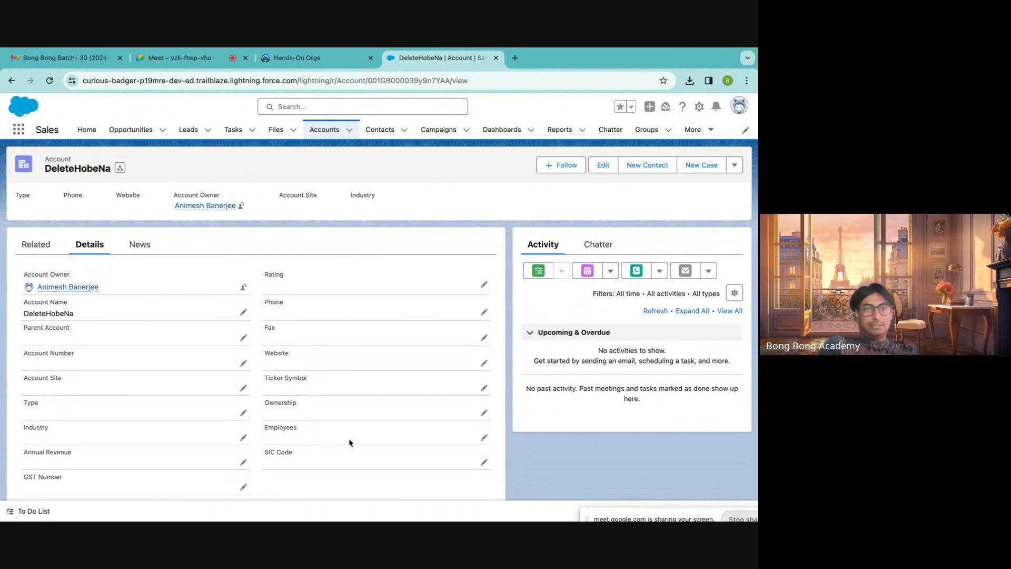
scroll(350, 442, down, 5)
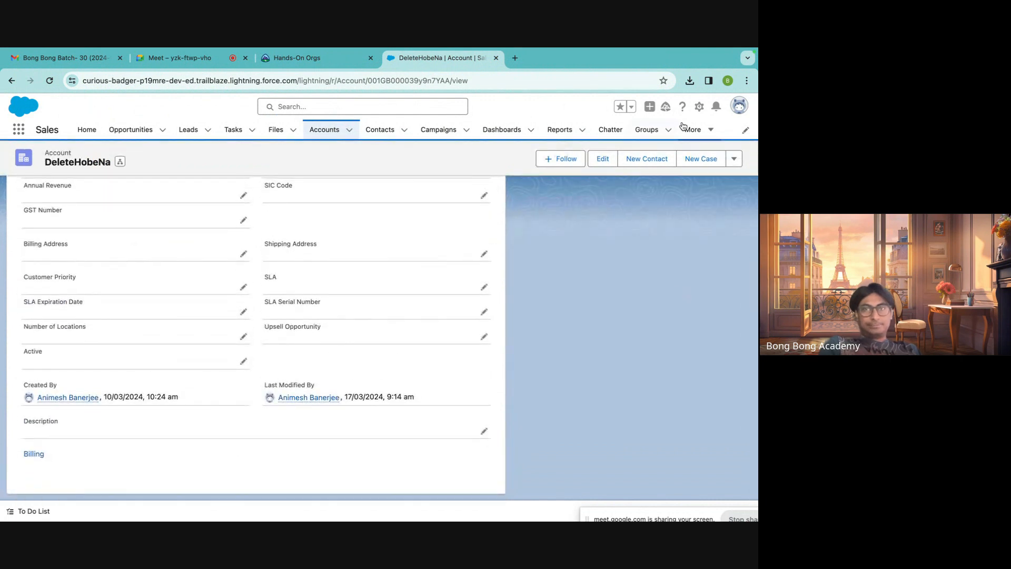
Open Setup in a new browser tab and display the Application object's Fields & Relationships in Object Manager.
click(699, 107)
click(660, 142)
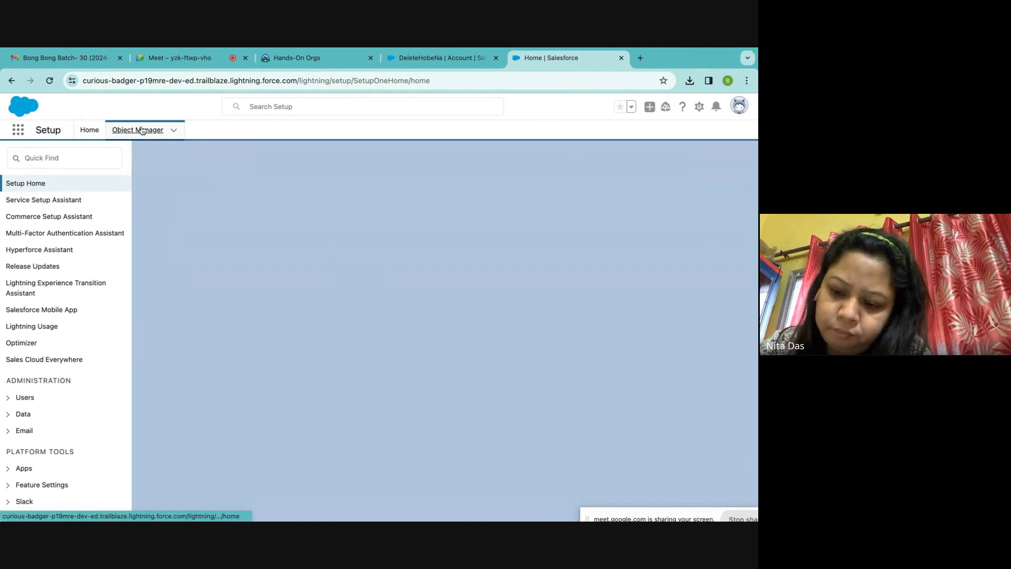
click(142, 130)
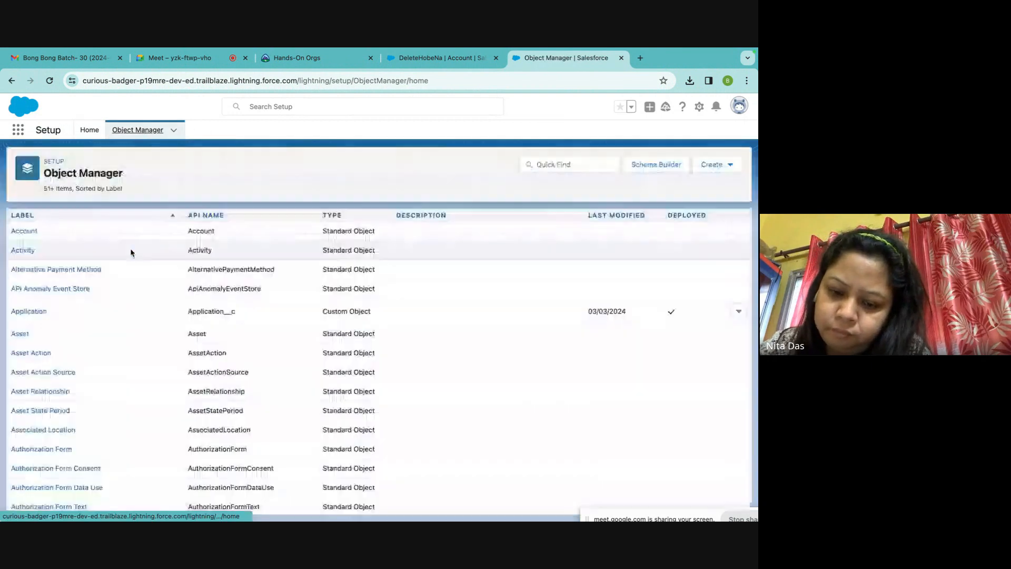
click(26, 312)
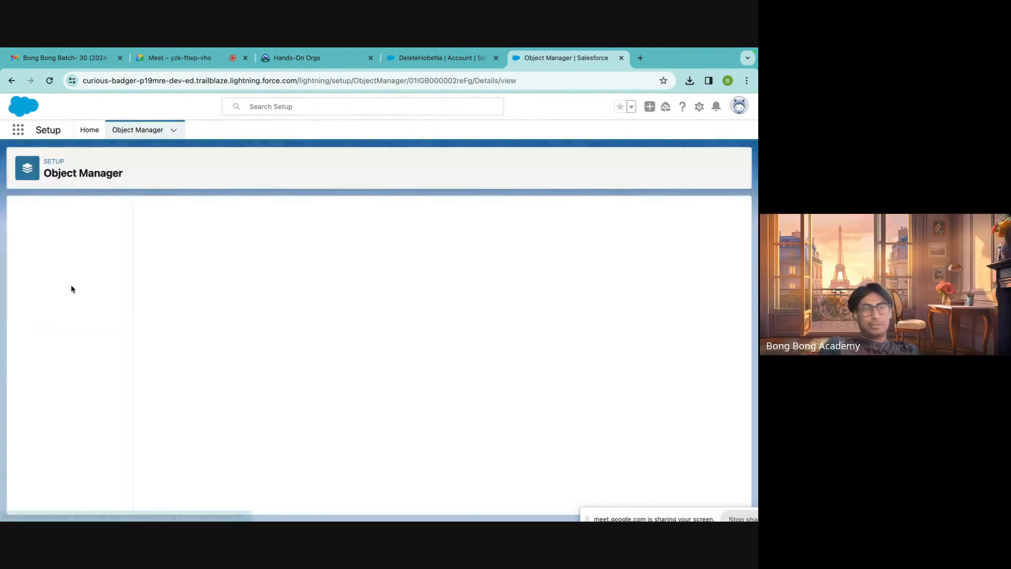
click(62, 235)
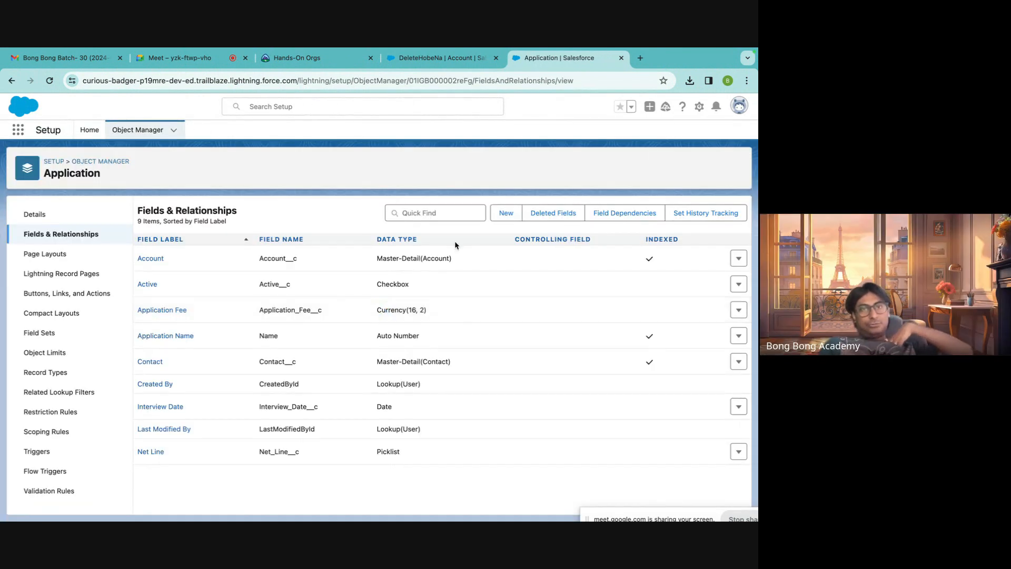
Start a new custom field on the Application object with Formula as its data type.
click(507, 216)
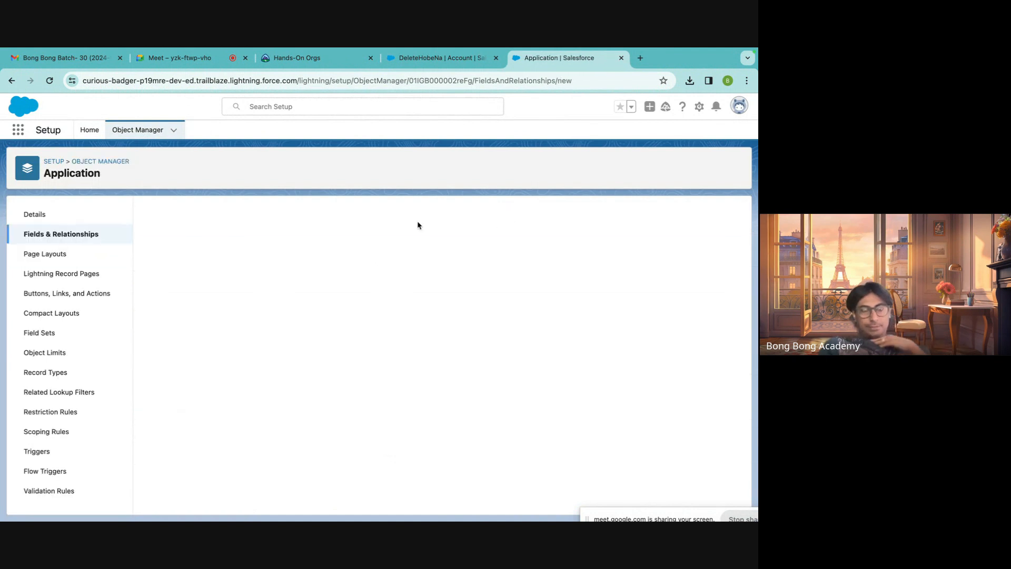
scroll(298, 310, down, 2)
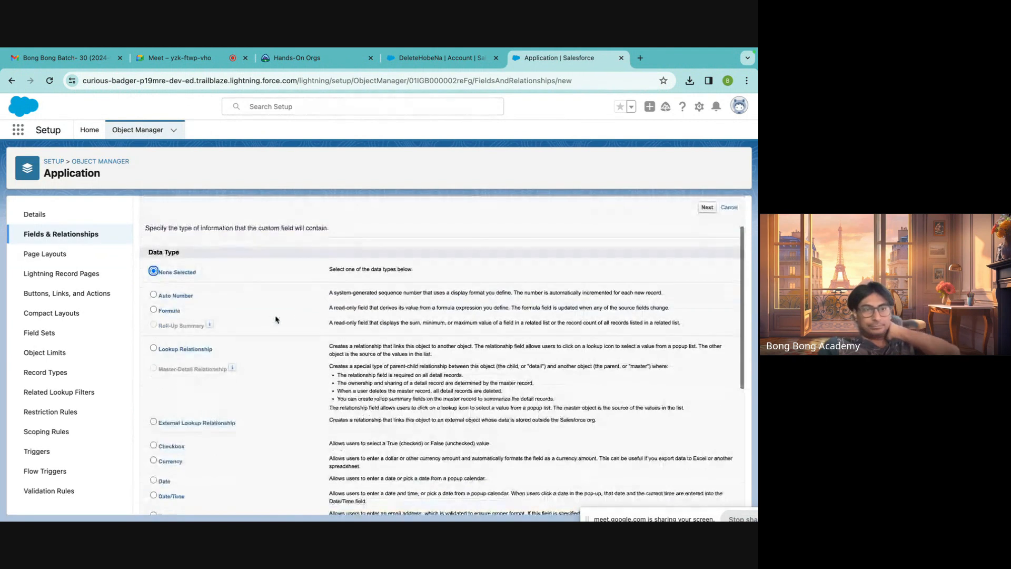
click(153, 309)
scroll(682, 461, down, 5)
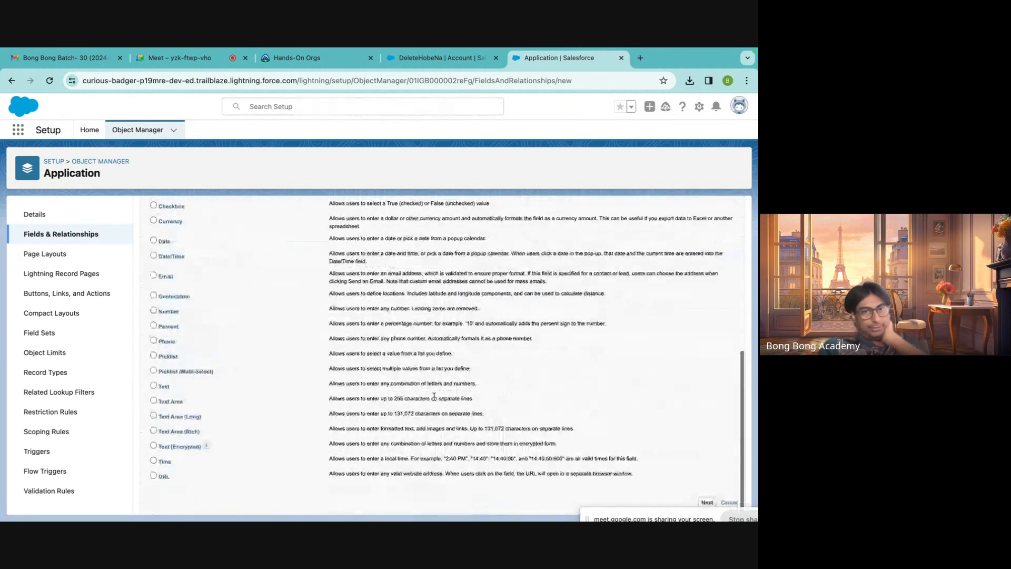
click(706, 501)
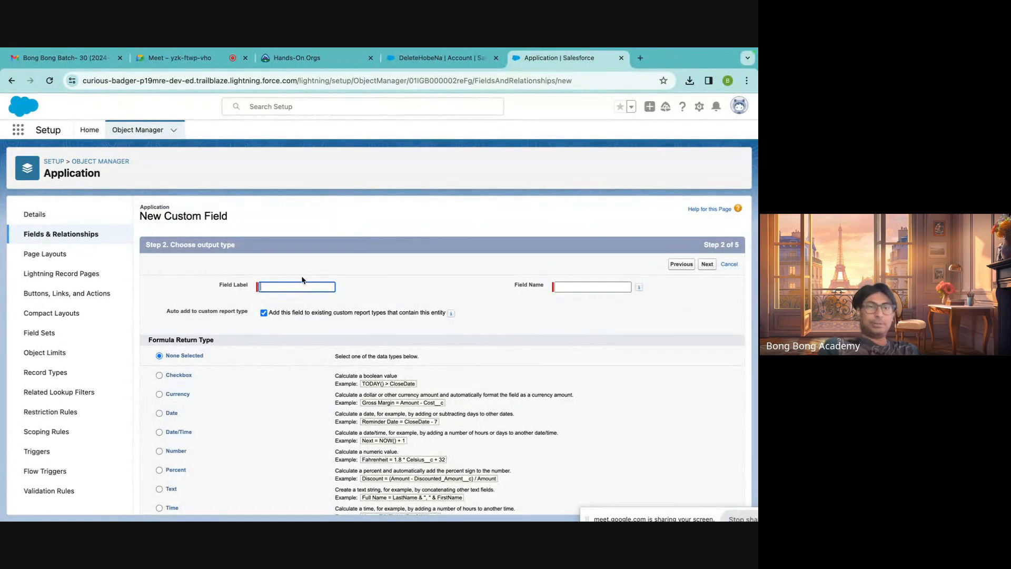
Label the formula field Difference, set its return type to Currency with 0 decimal places, and continue to the formula entry.
click(301, 288)
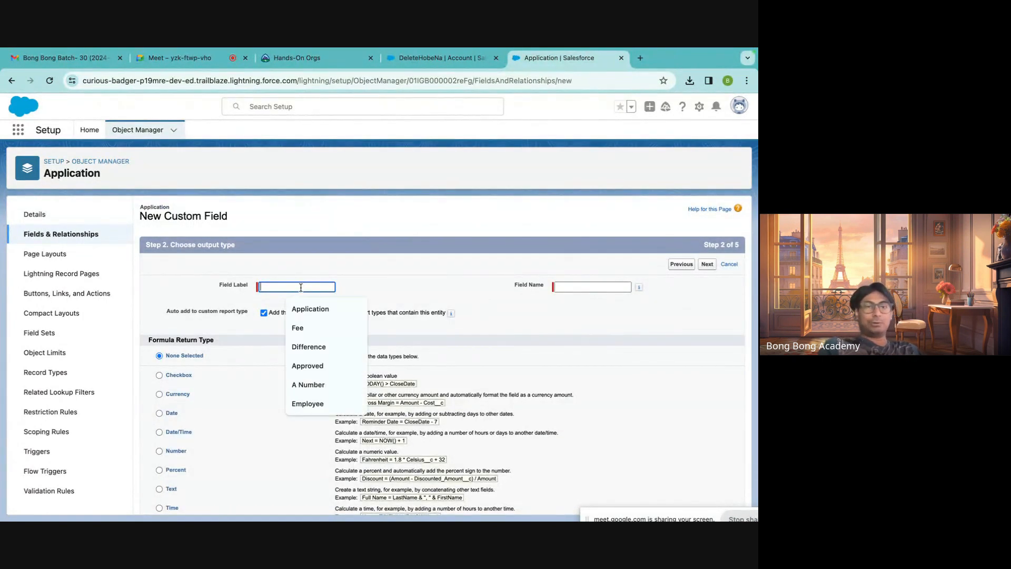
click(308, 346)
key(Tab)
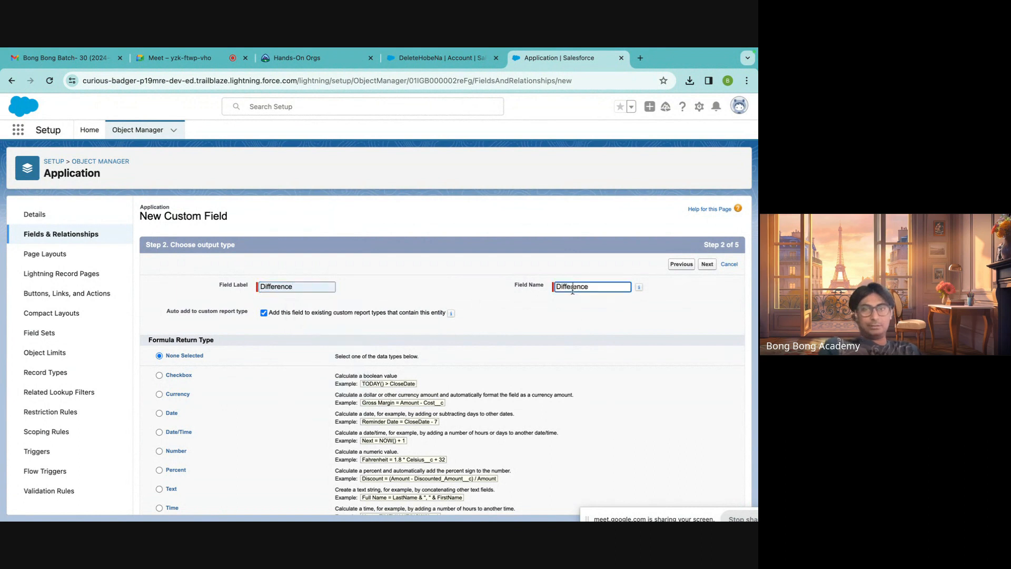
scroll(500, 353, down, 1)
scroll(501, 353, down, 1)
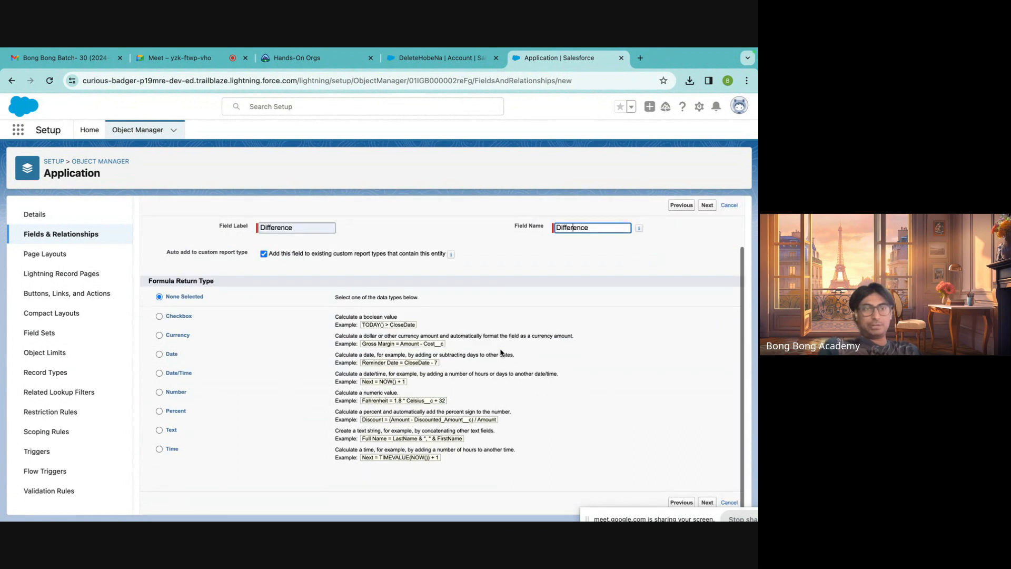
click(178, 335)
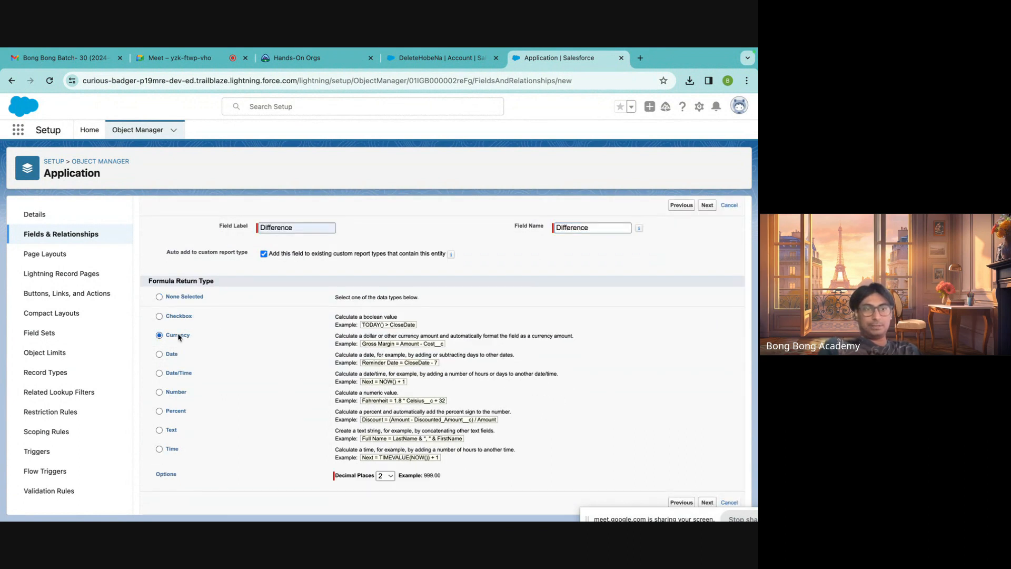
click(384, 475)
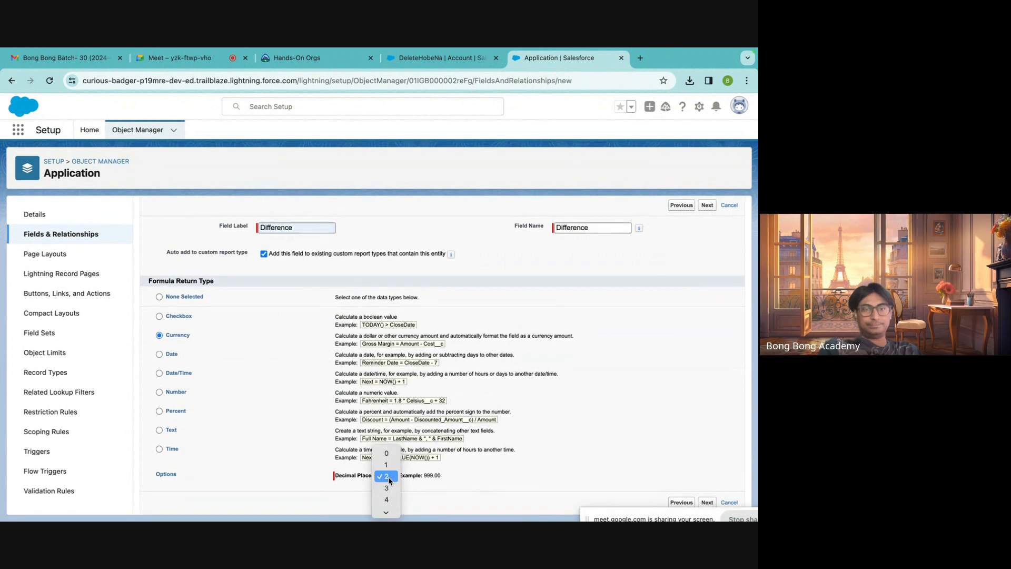
click(385, 448)
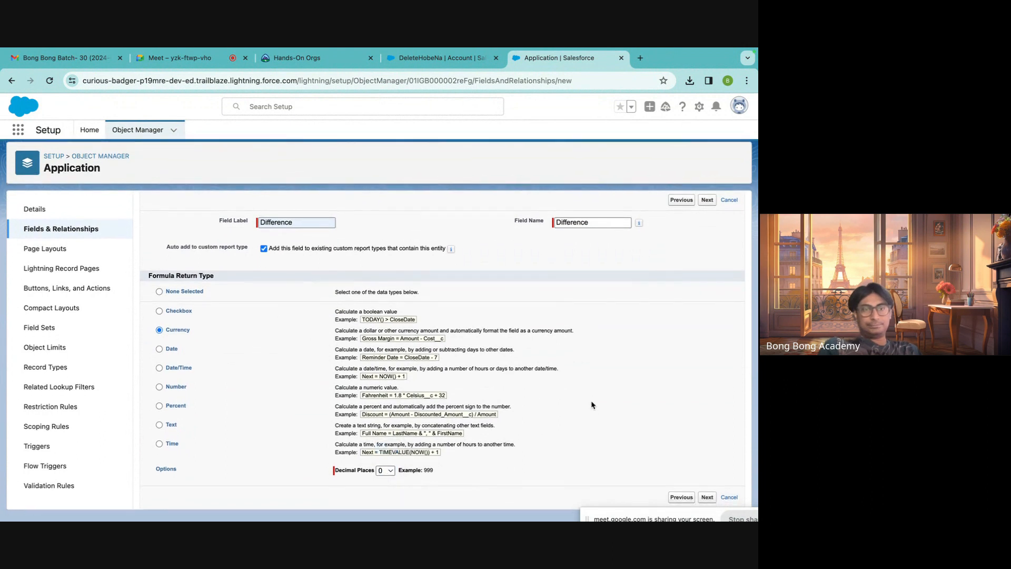
click(707, 503)
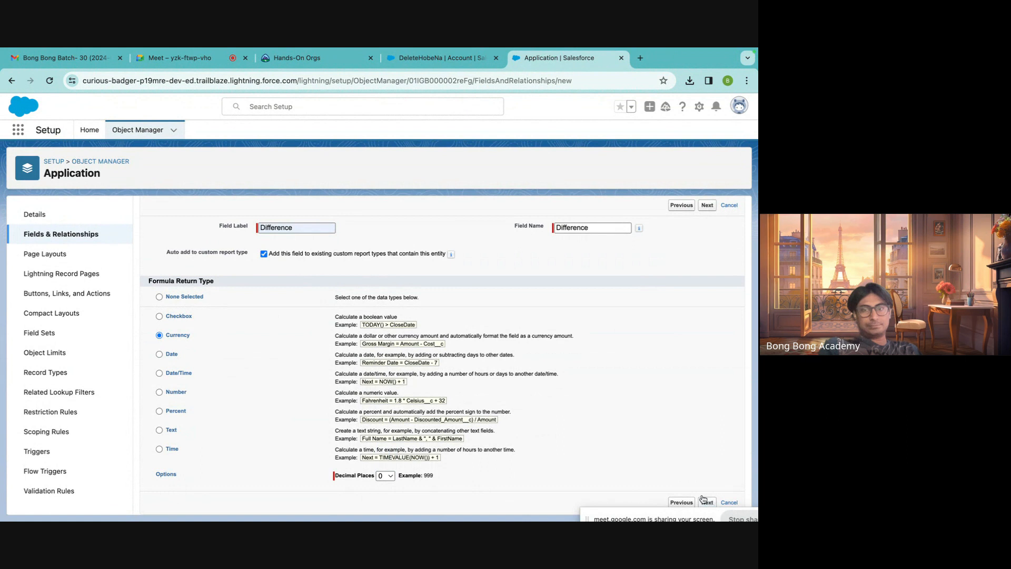
Compare the Simple and Advanced Formula editors and examine the field types and merge fields available for the Difference formula.
scroll(235, 380, down, 2)
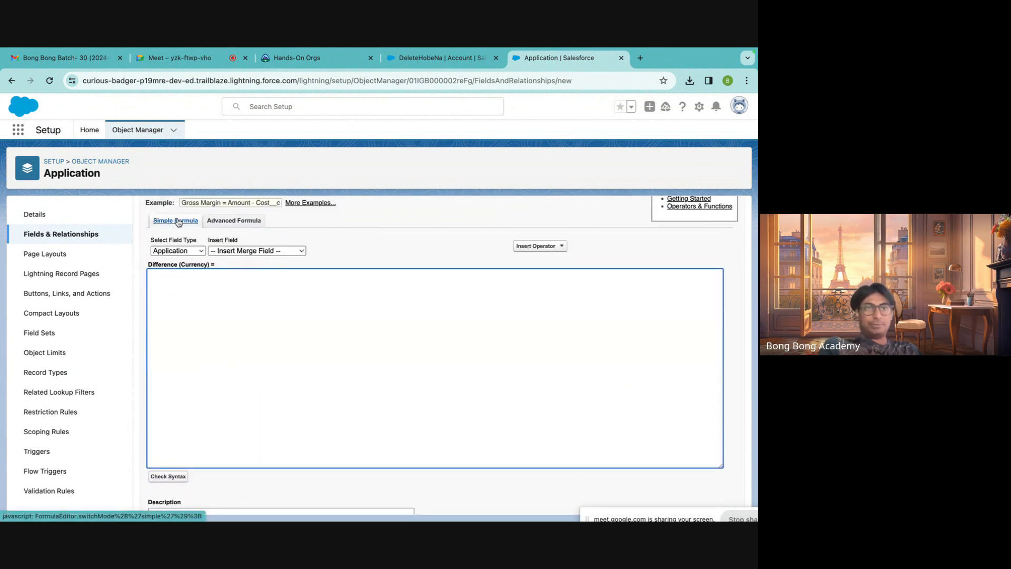
click(232, 220)
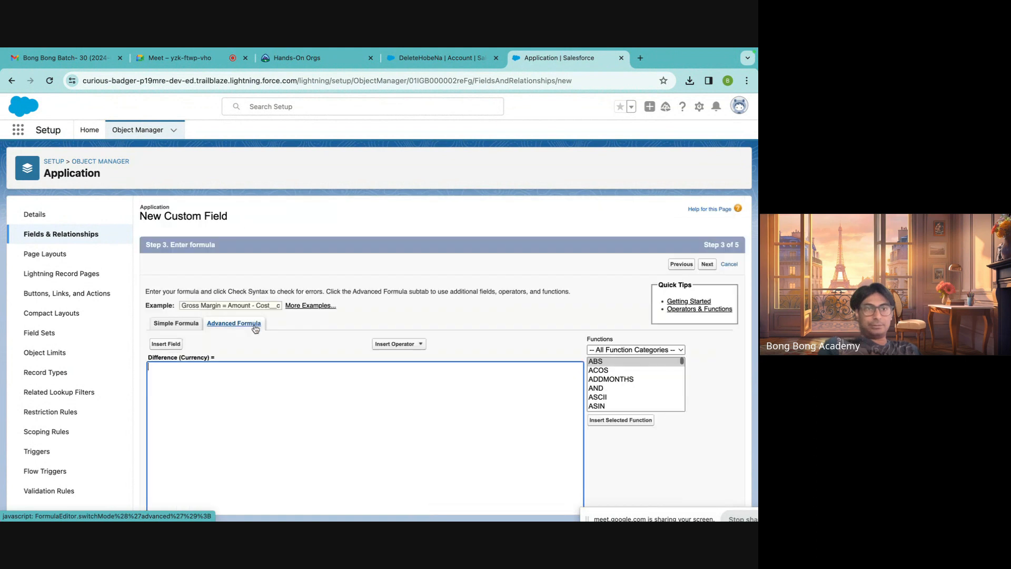
click(183, 328)
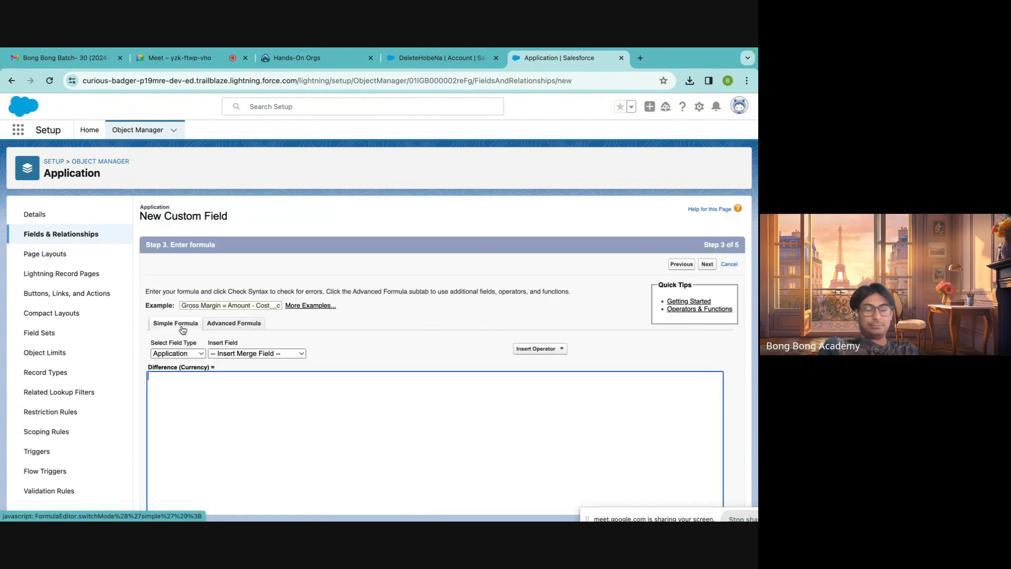
click(192, 355)
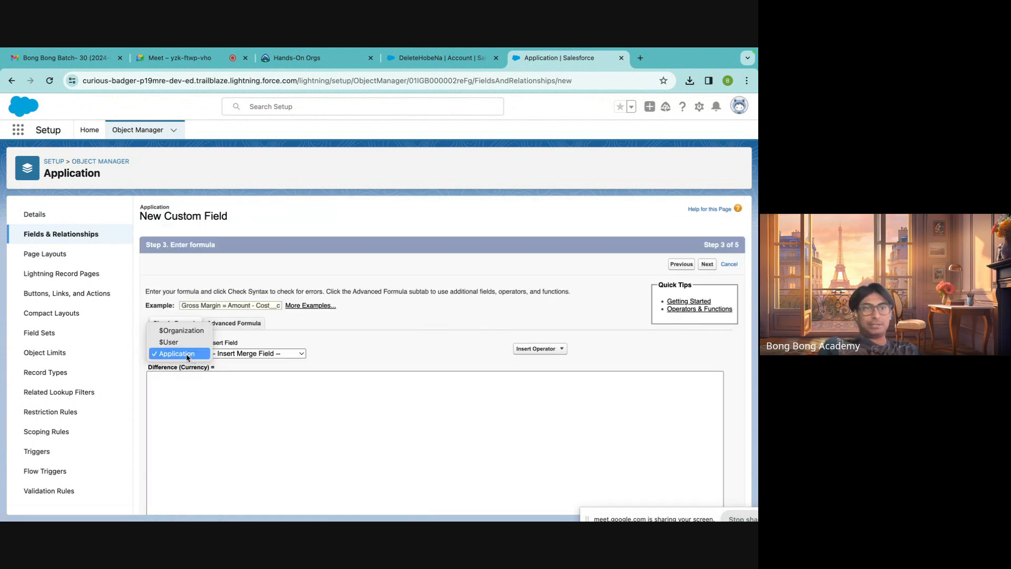
click(192, 358)
click(244, 354)
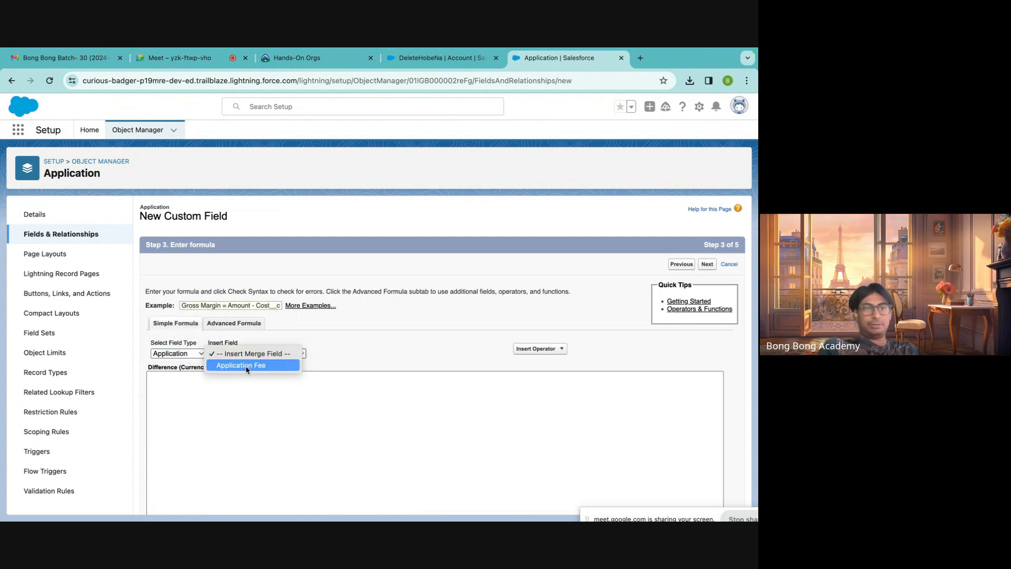
click(330, 338)
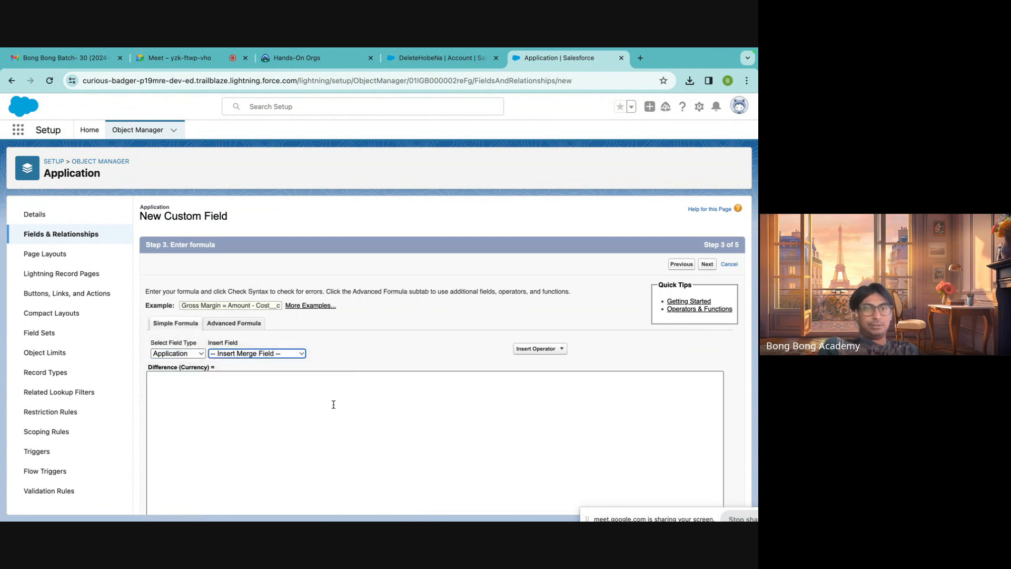
scroll(326, 408, down, 1)
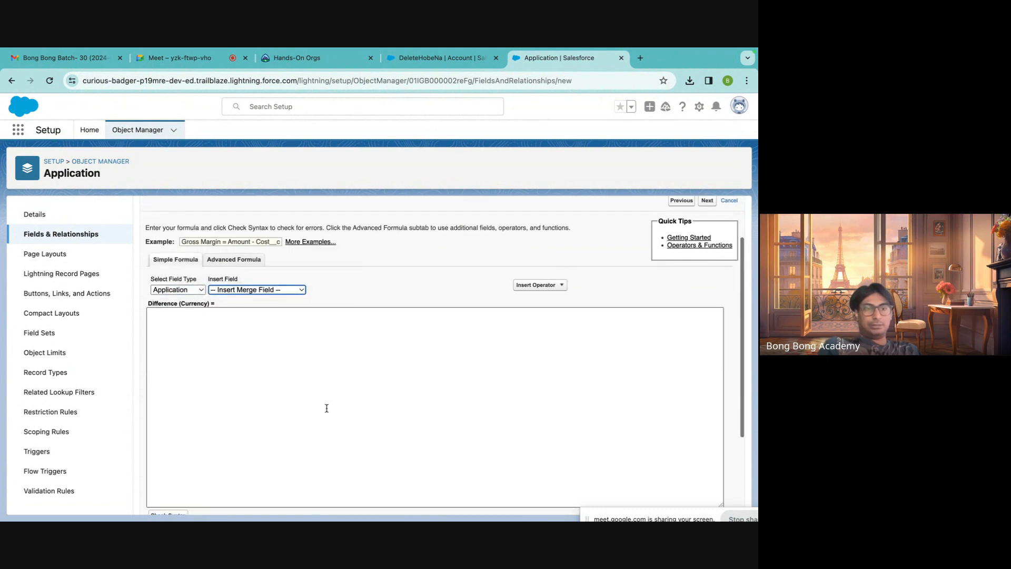
click(187, 291)
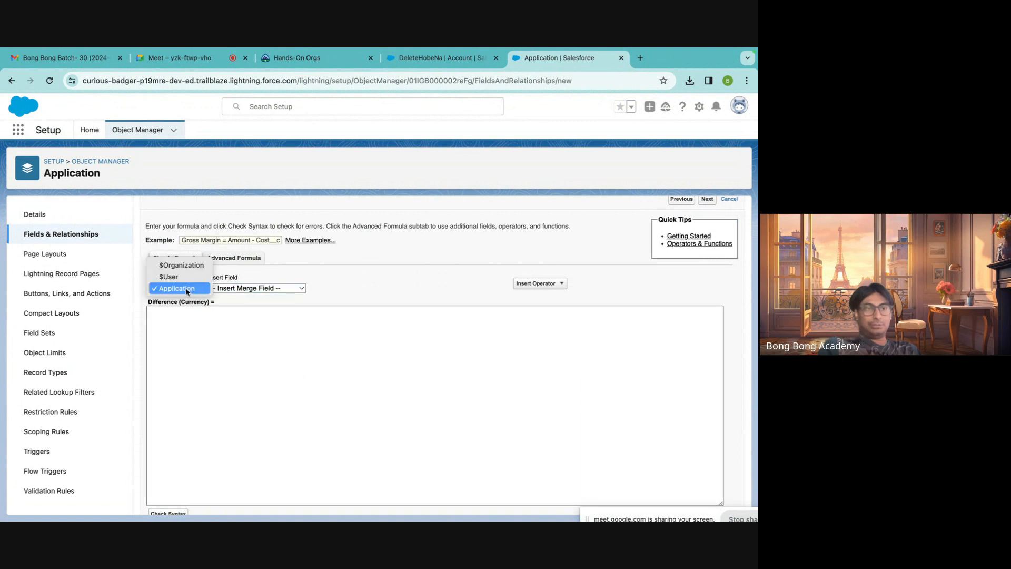
click(311, 395)
scroll(312, 393, up, 1)
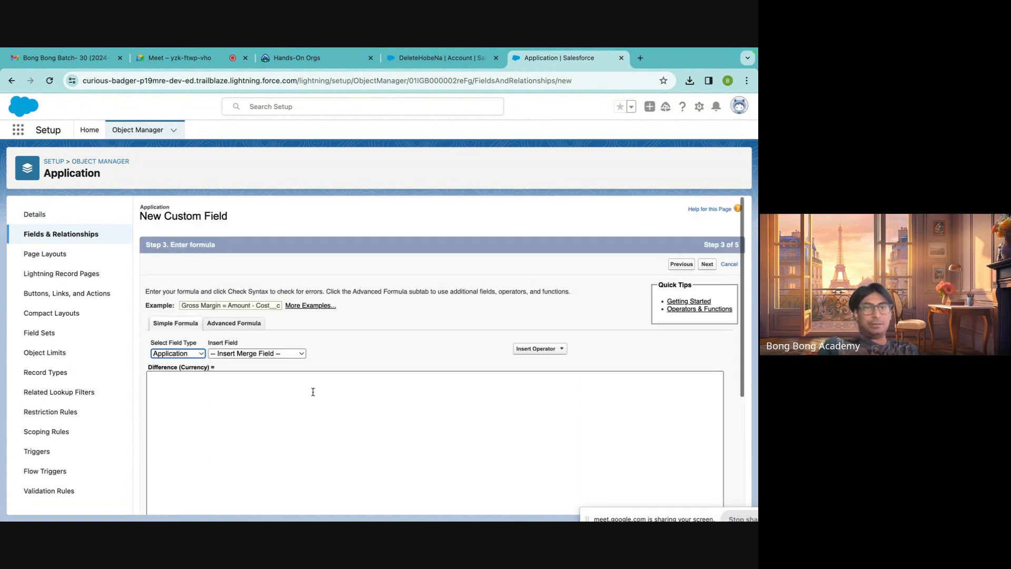
click(240, 356)
click(321, 333)
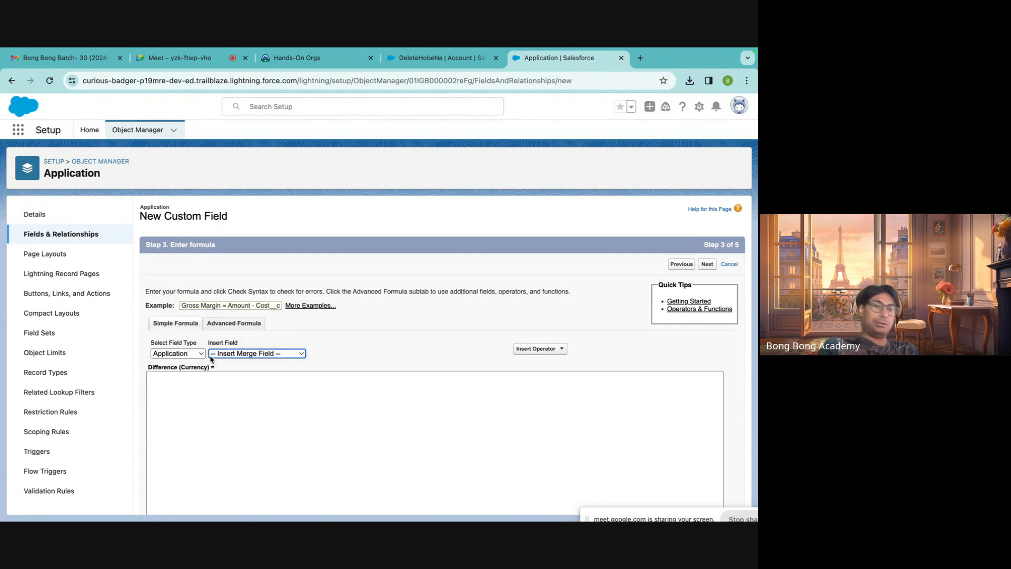
click(261, 354)
click(252, 365)
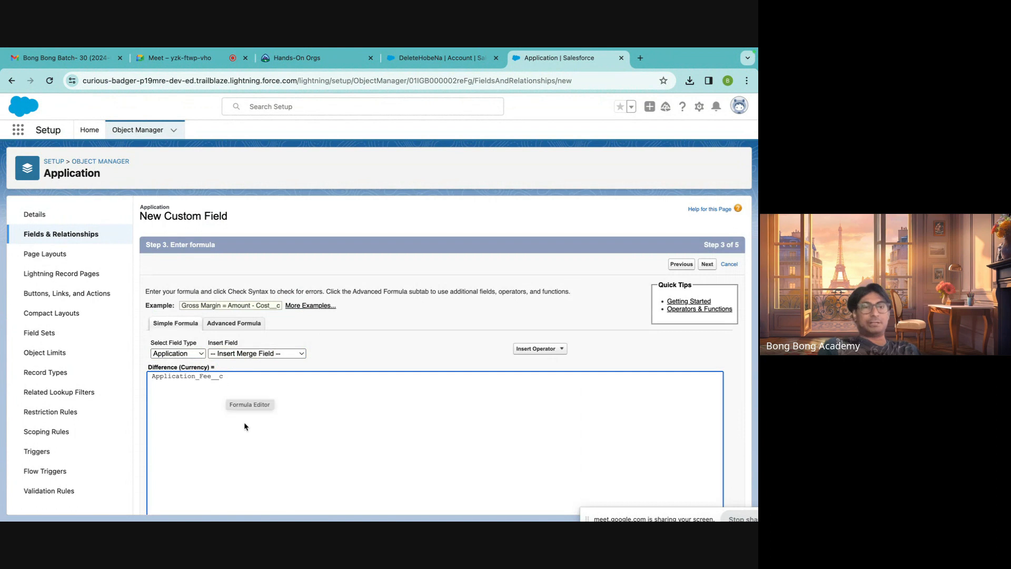
scroll(244, 424, down, 3)
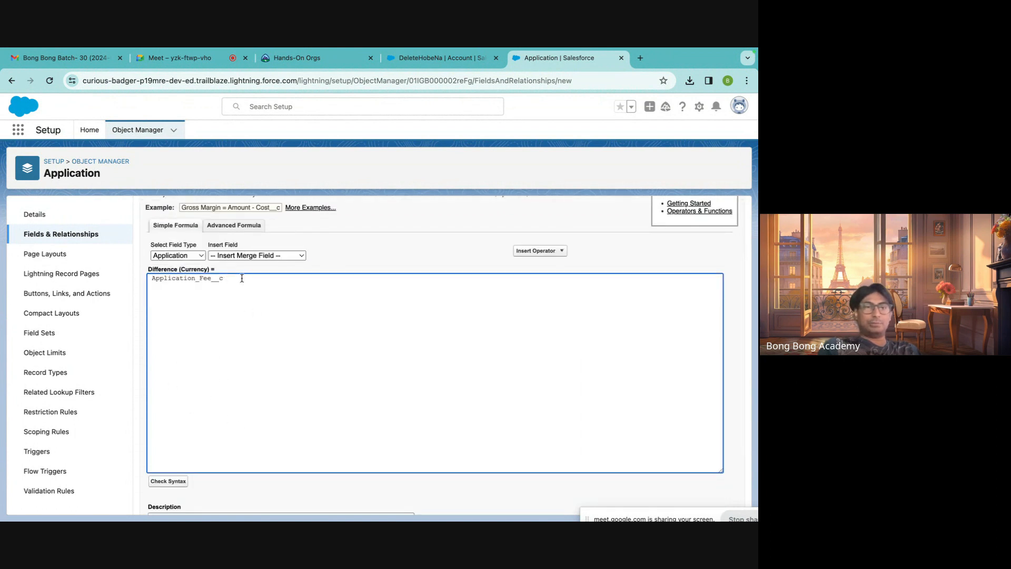
drag(241, 277, 82, 274)
key(BackSpace)
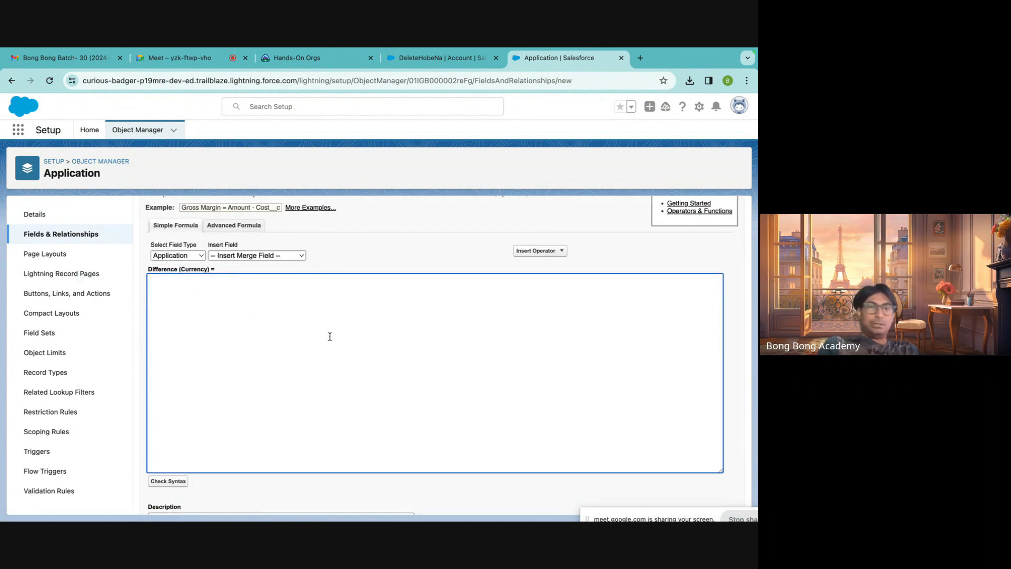
Switch to the Advanced Formula editor and open the Application's related Account fields for insertion.
scroll(329, 336, up, 1)
click(234, 253)
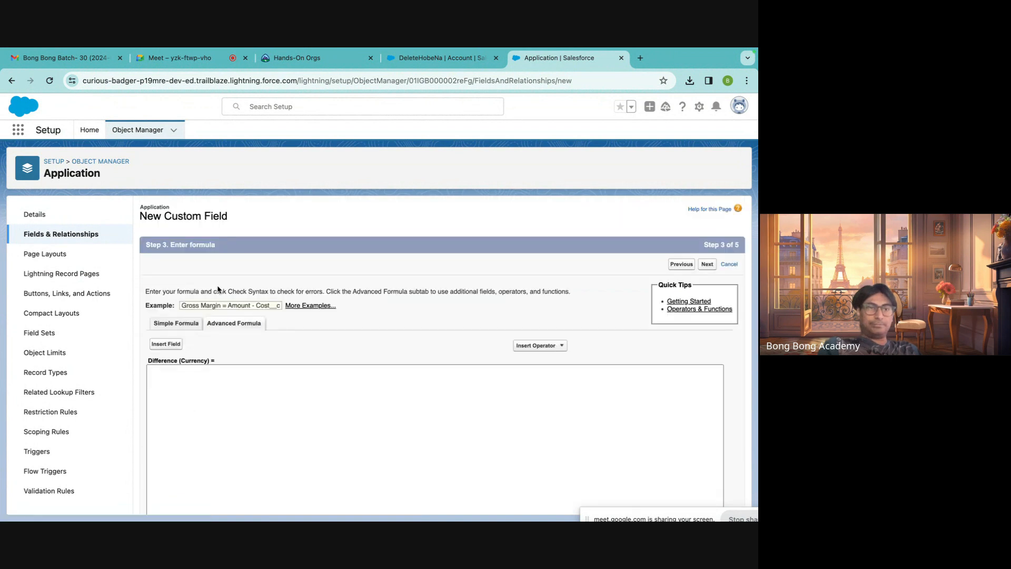
scroll(213, 380, down, 3)
scroll(212, 380, up, 1)
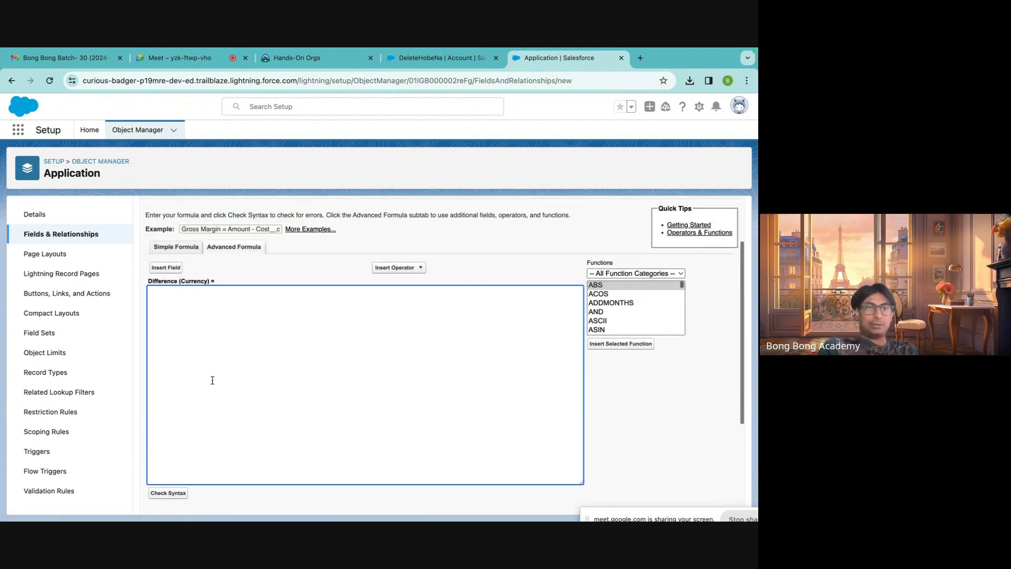
click(166, 267)
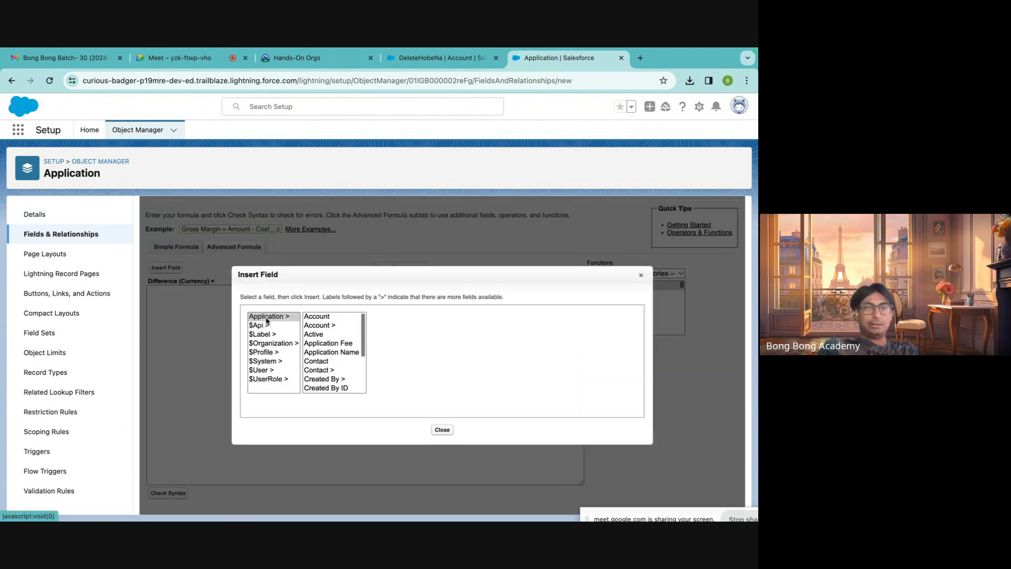
click(325, 327)
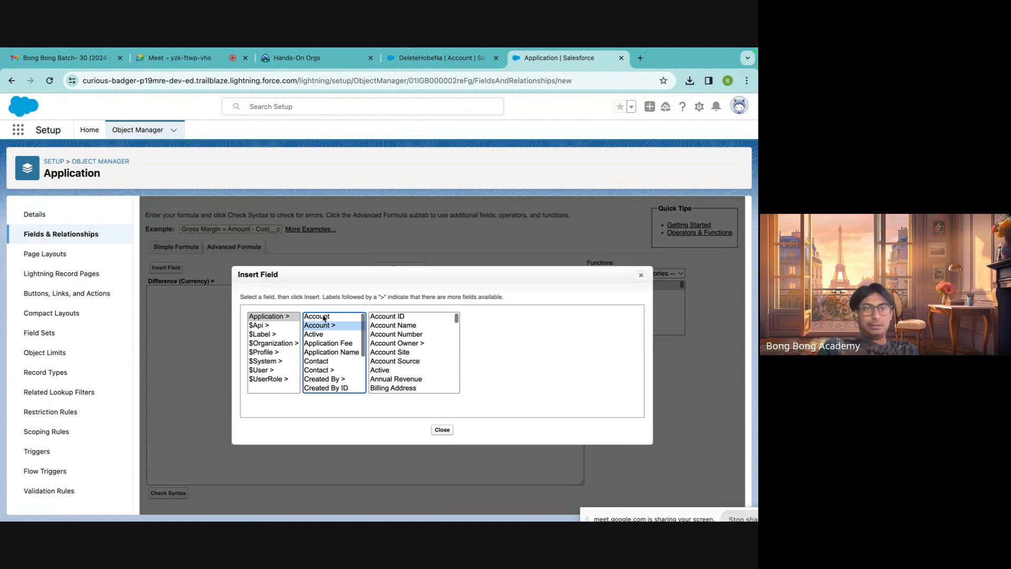
Find the Rollup field among the related Account fields and insert it into the Difference formula.
scroll(325, 345, down, 5)
scroll(327, 369, up, 5)
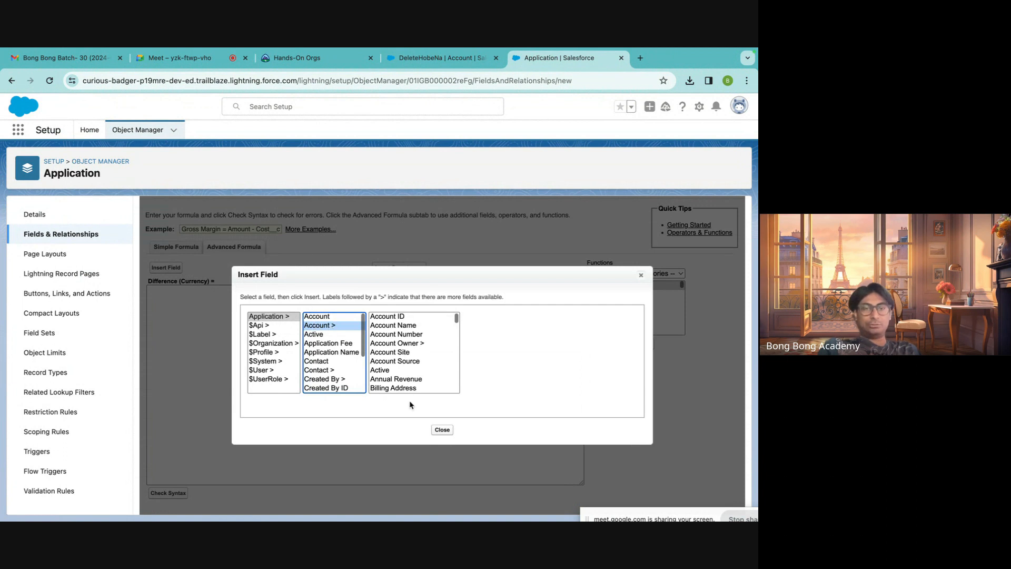
scroll(409, 385, down, 5)
scroll(410, 385, up, 5)
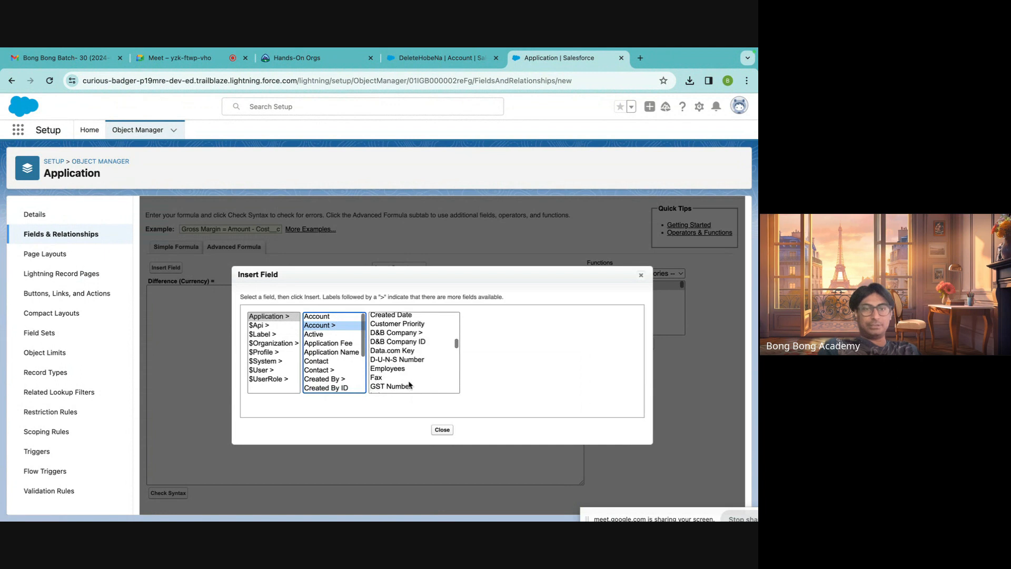
scroll(450, 353, down, 5)
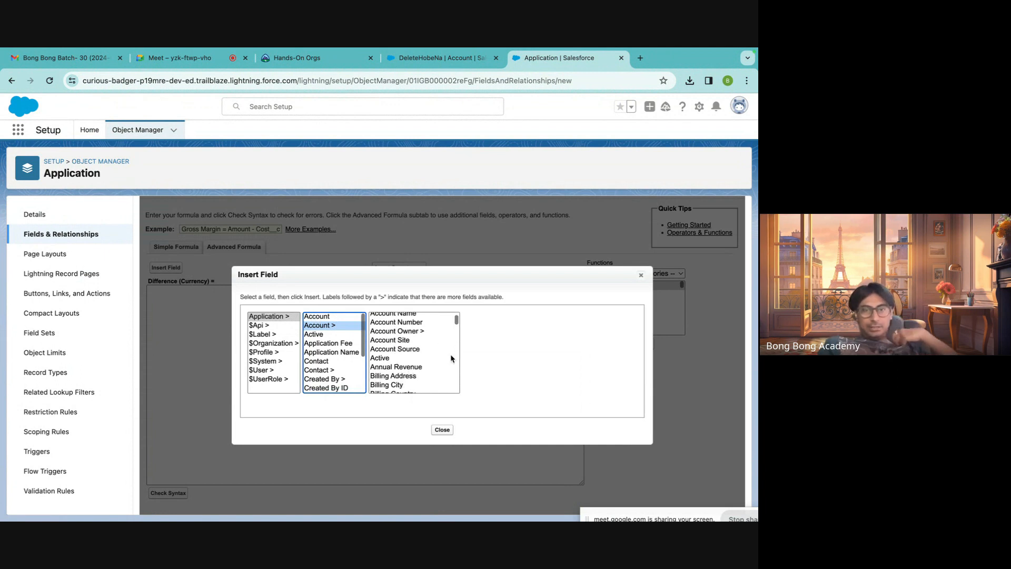
scroll(450, 353, down, 10)
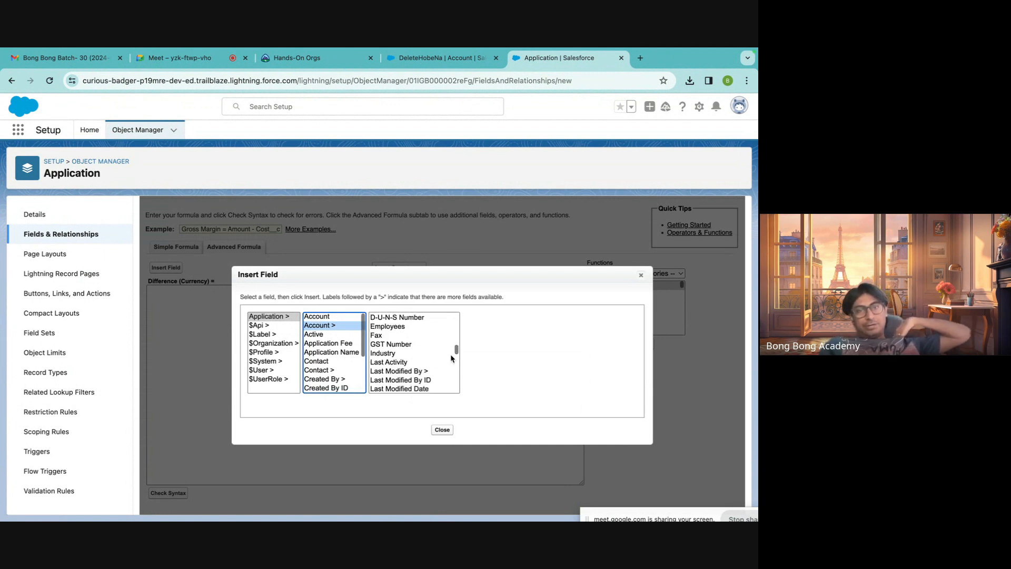
click(380, 332)
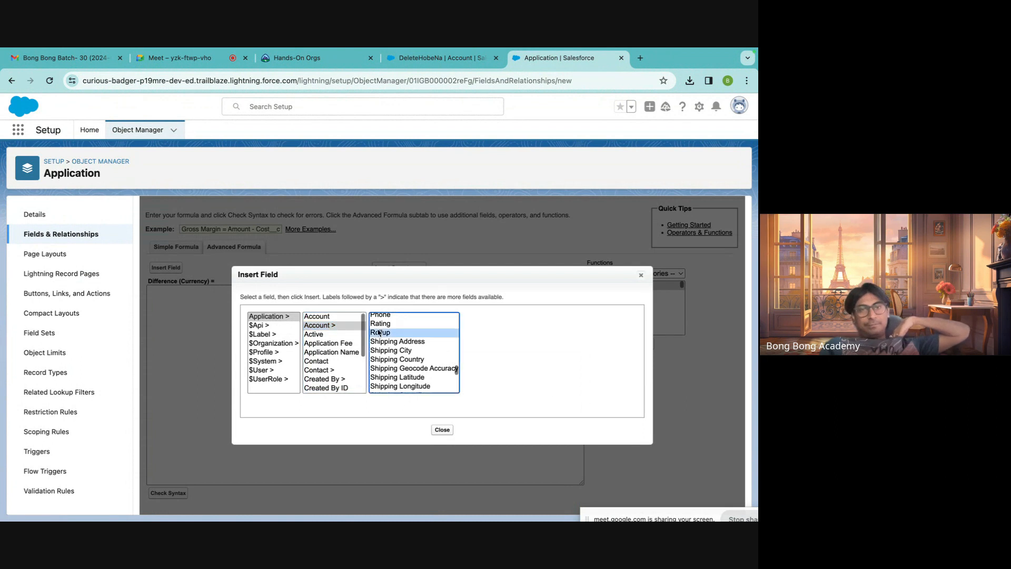
click(506, 375)
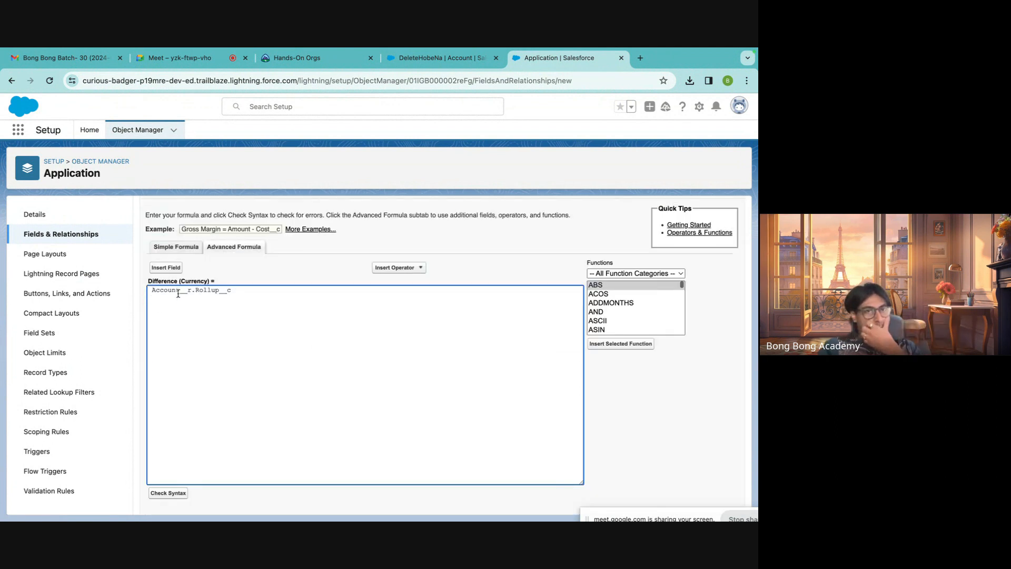
Examine the relationship part and the field part of the Account__r.Rollup__c reference in the formula.
mouse_move(180, 291)
mouse_down()
mouse_move(232, 291)
mouse_move(188, 291)
mouse_up()
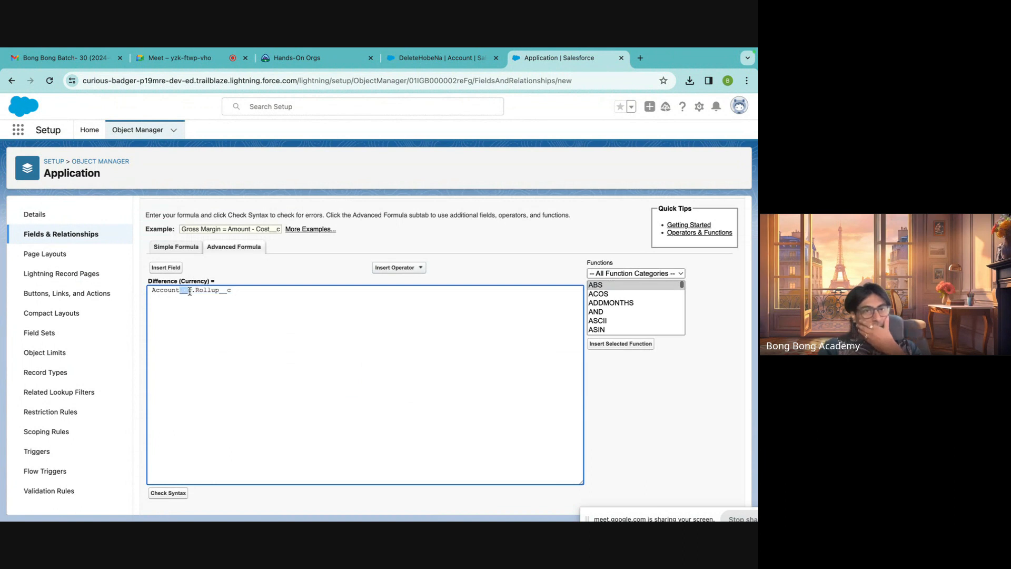
click(233, 293)
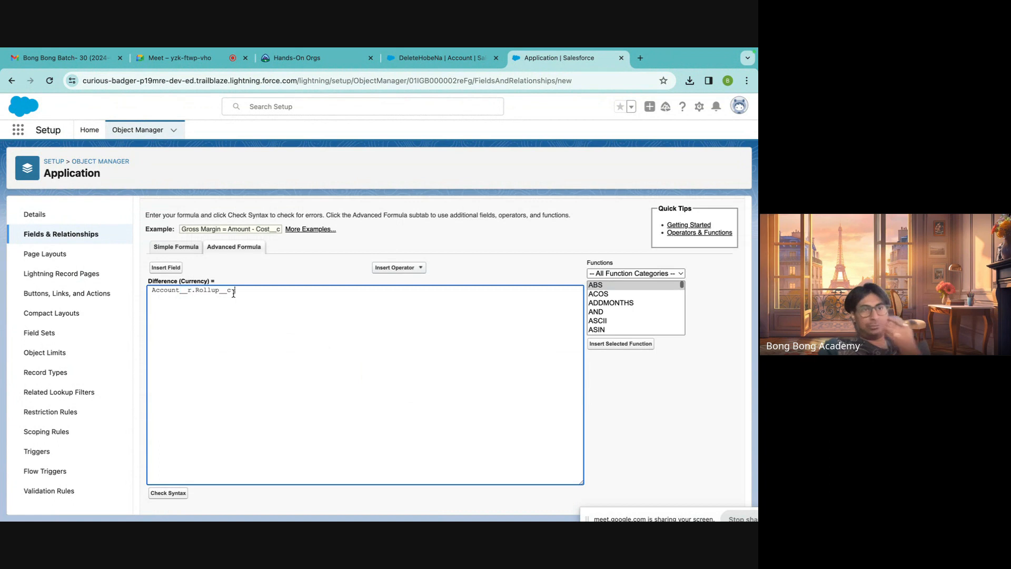
drag(196, 290, 272, 294)
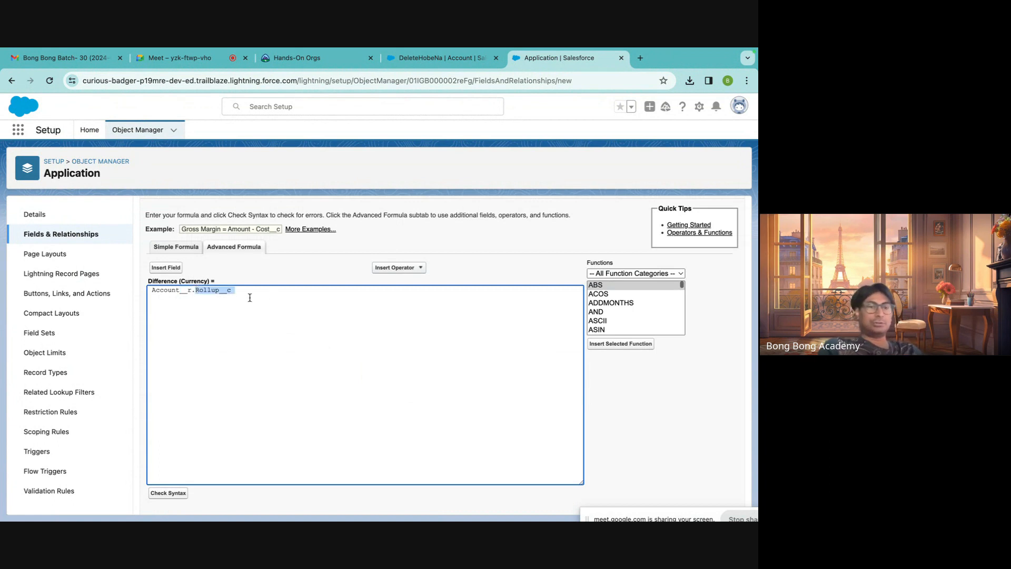
click(250, 297)
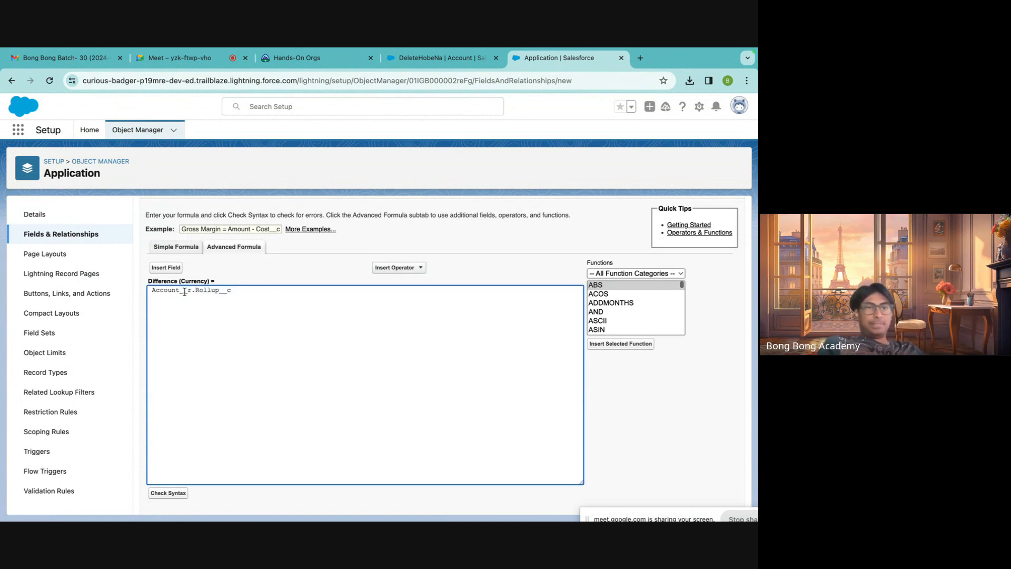
drag(150, 293, 193, 290)
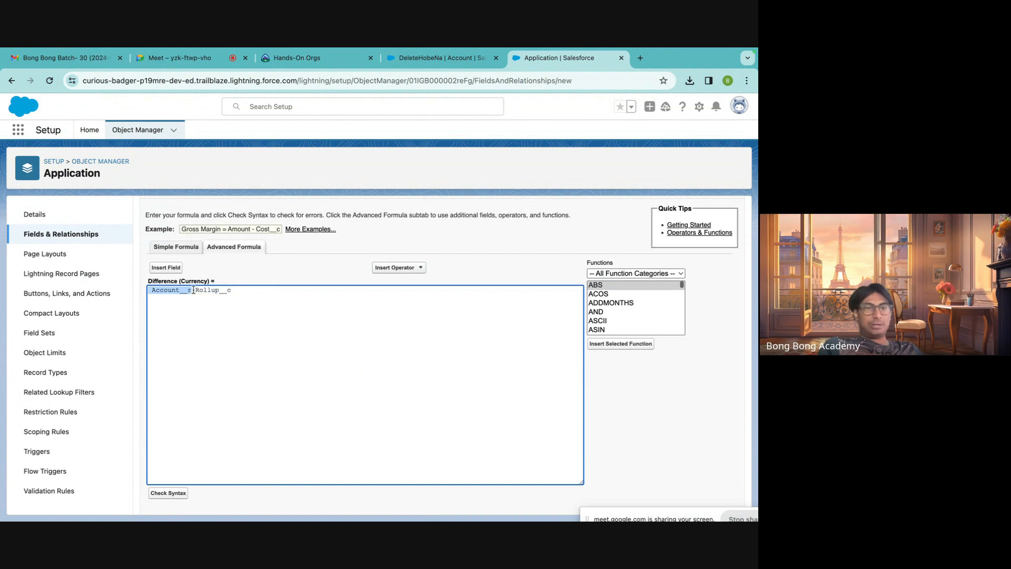
click(192, 294)
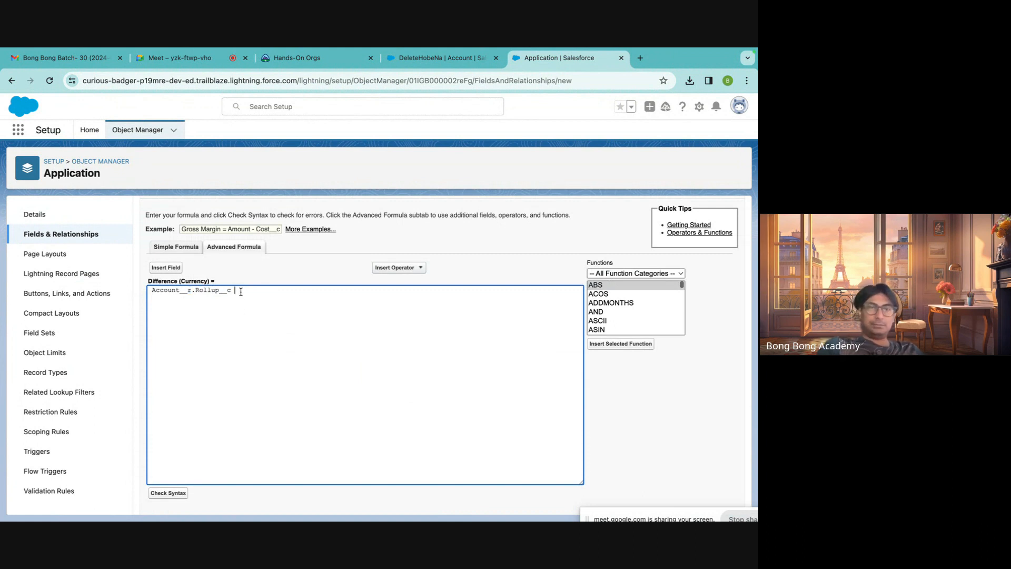
Subtract the Application Fee field from the rollup so the formula reads Account__r.Rollup__c - Application_Fee__c.
click(395, 268)
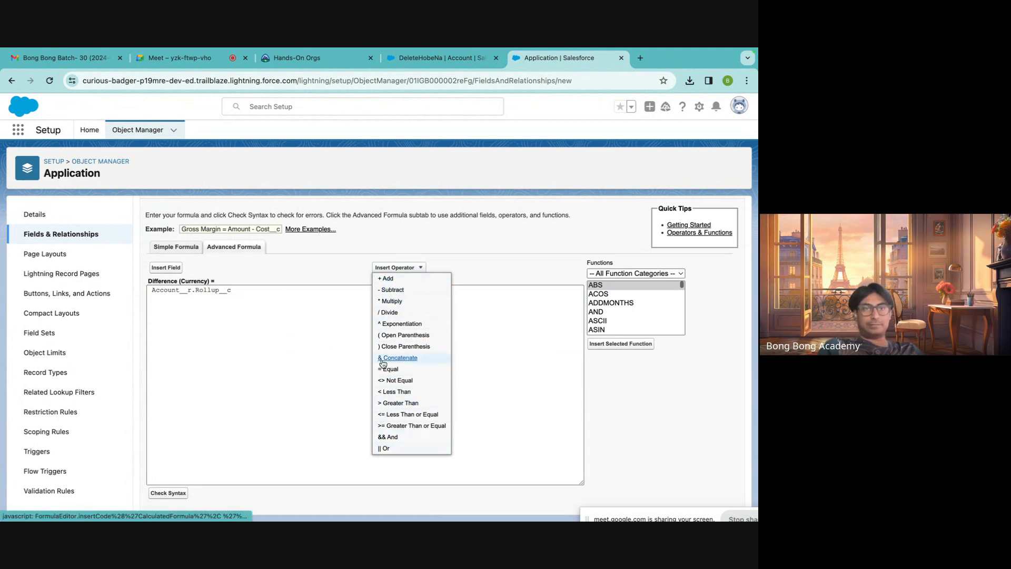
click(241, 289)
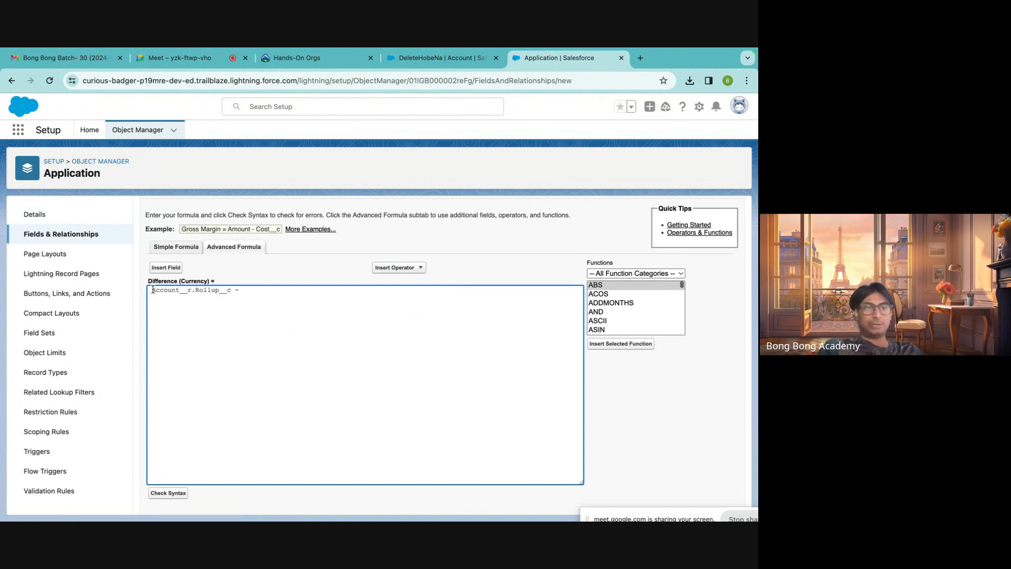
text(-)
click(167, 268)
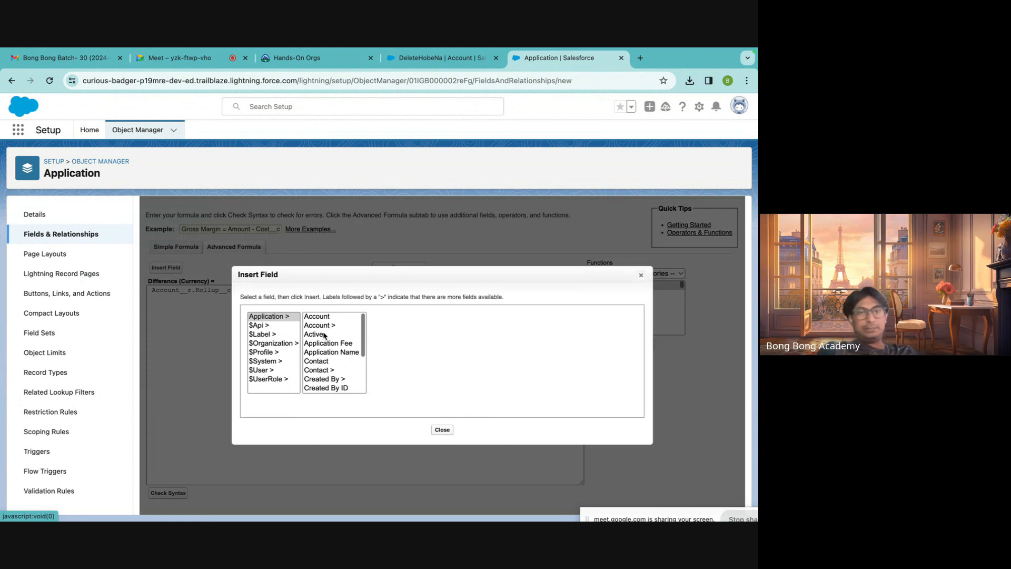
scroll(327, 361, down, 3)
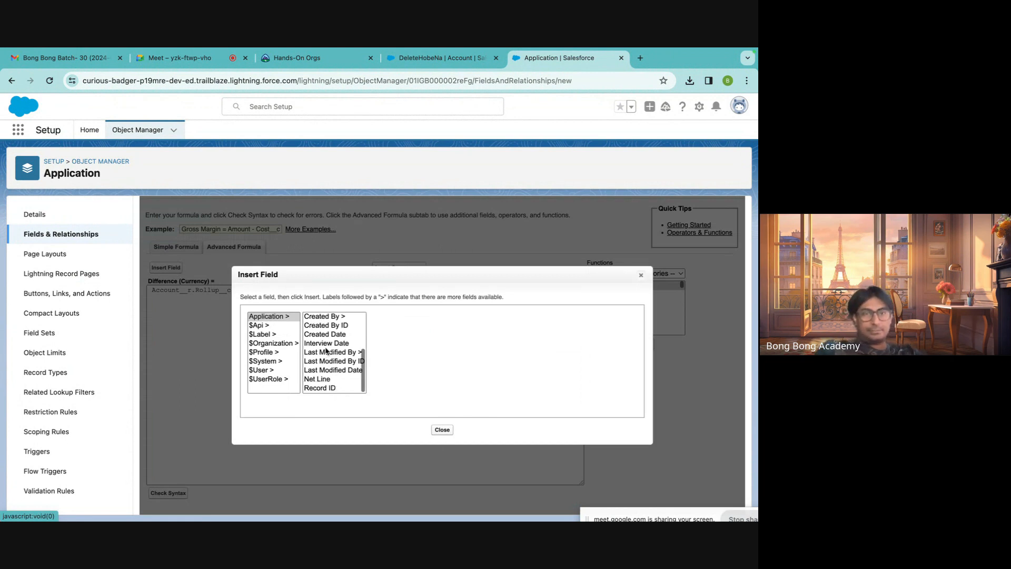
scroll(326, 355, up, 3)
click(327, 341)
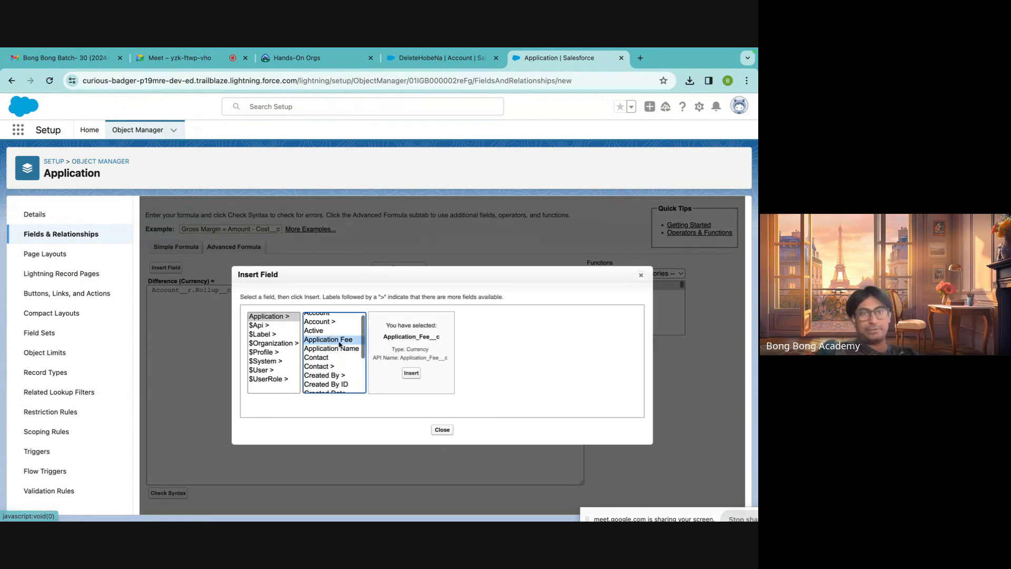
click(410, 374)
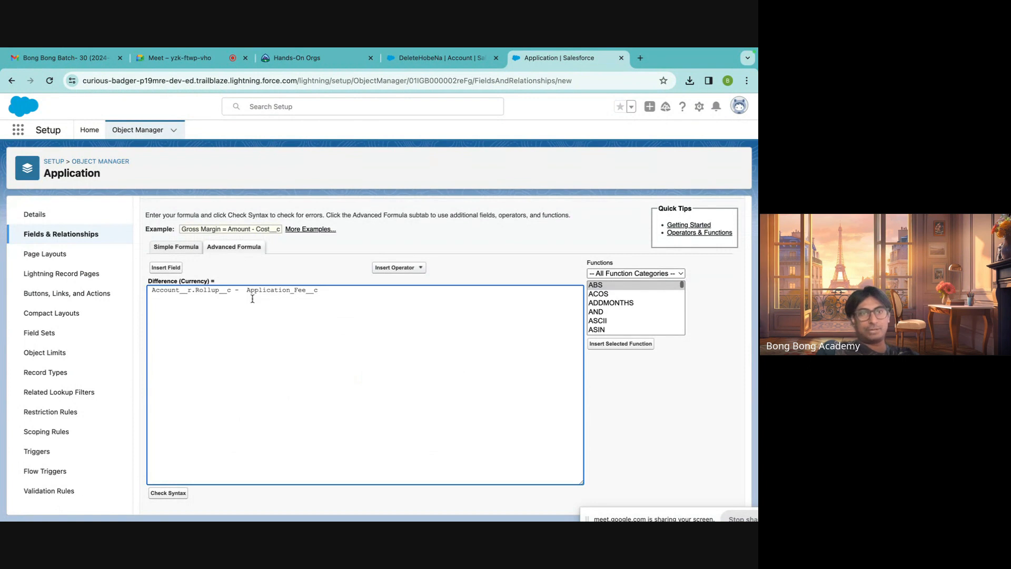
Review the completed Difference formula and check its syntax.
drag(246, 290, 356, 289)
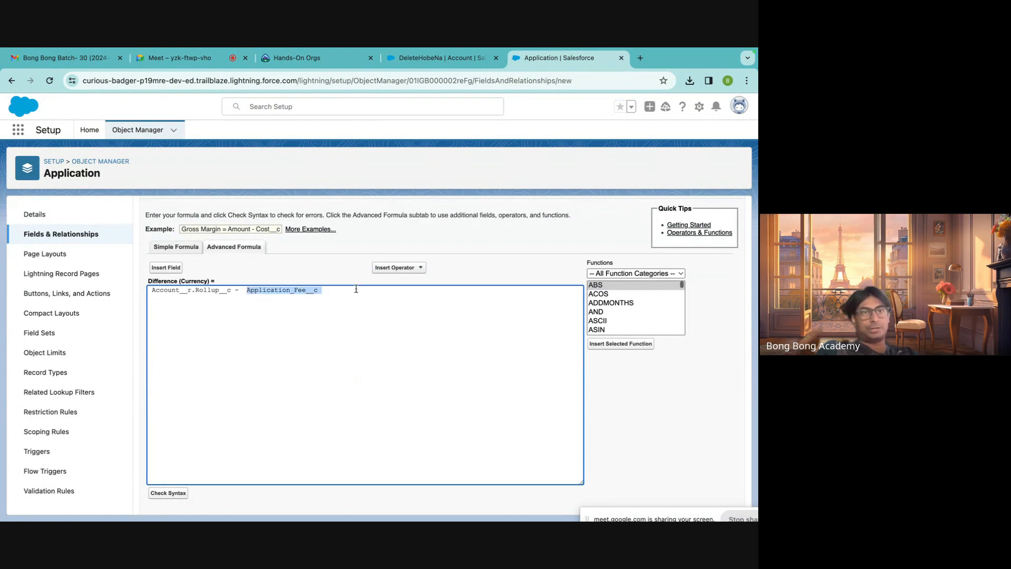
click(312, 328)
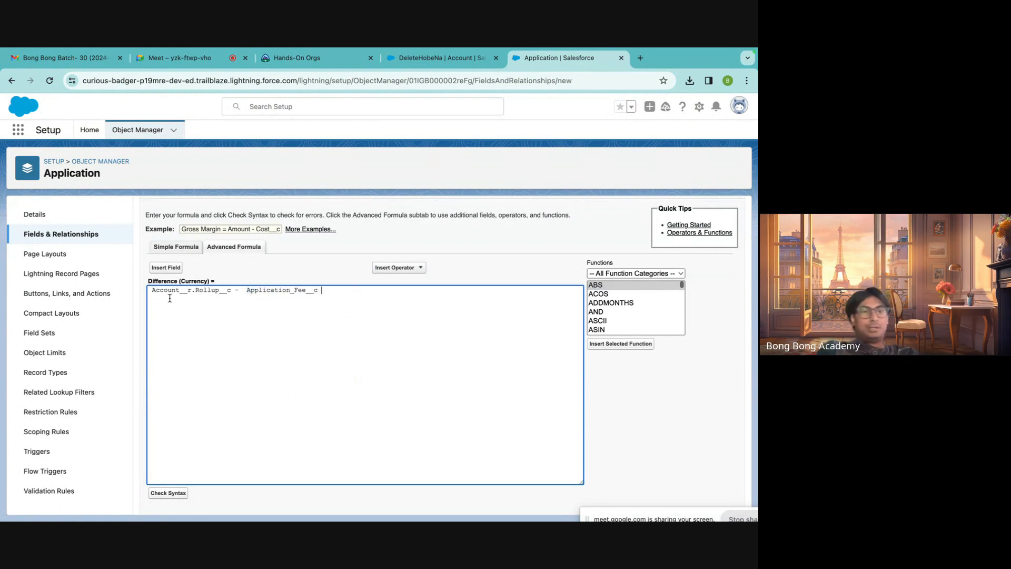
drag(152, 291, 332, 291)
click(320, 402)
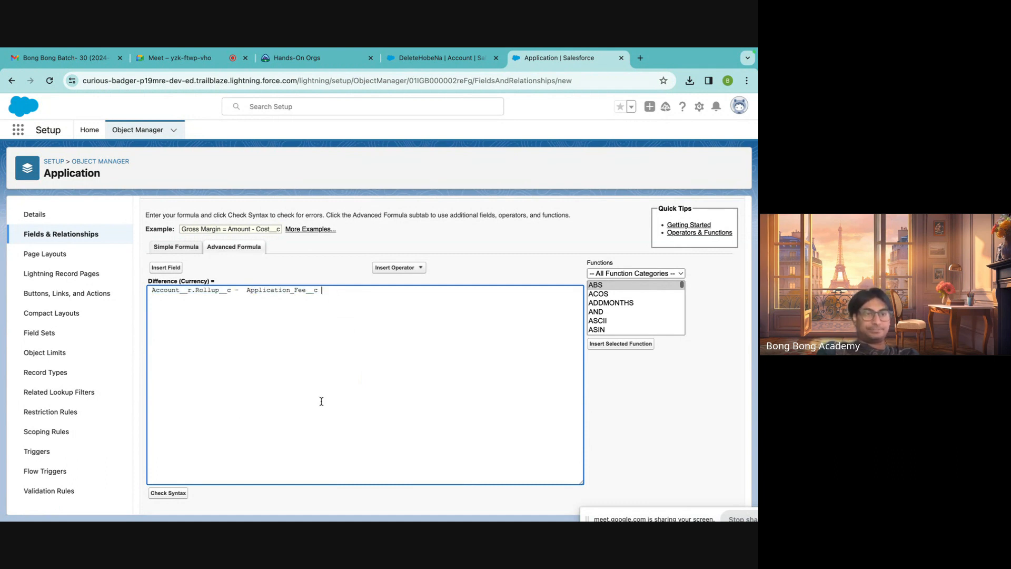
scroll(322, 401, down, 3)
click(169, 339)
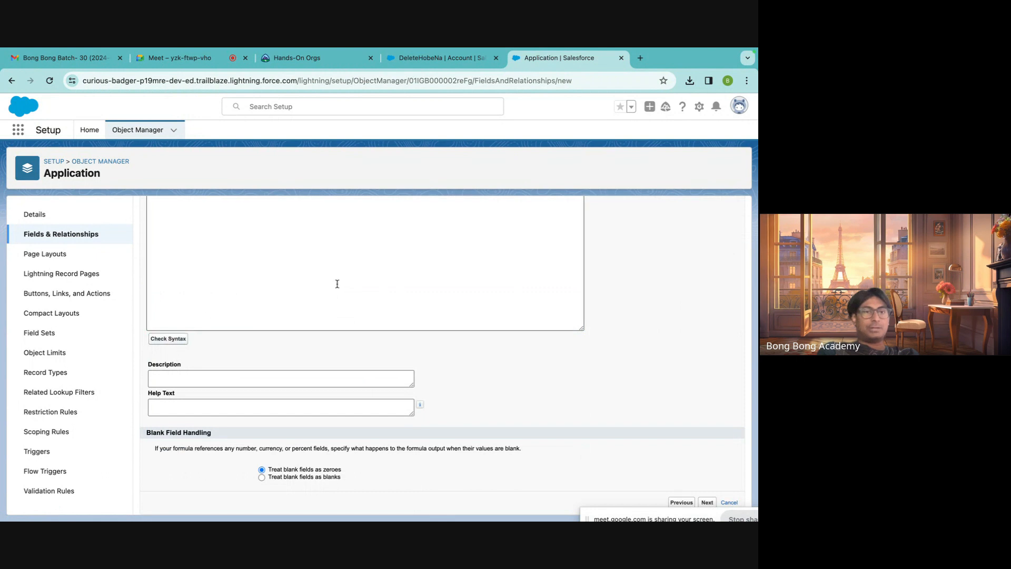
scroll(293, 442, down, 5)
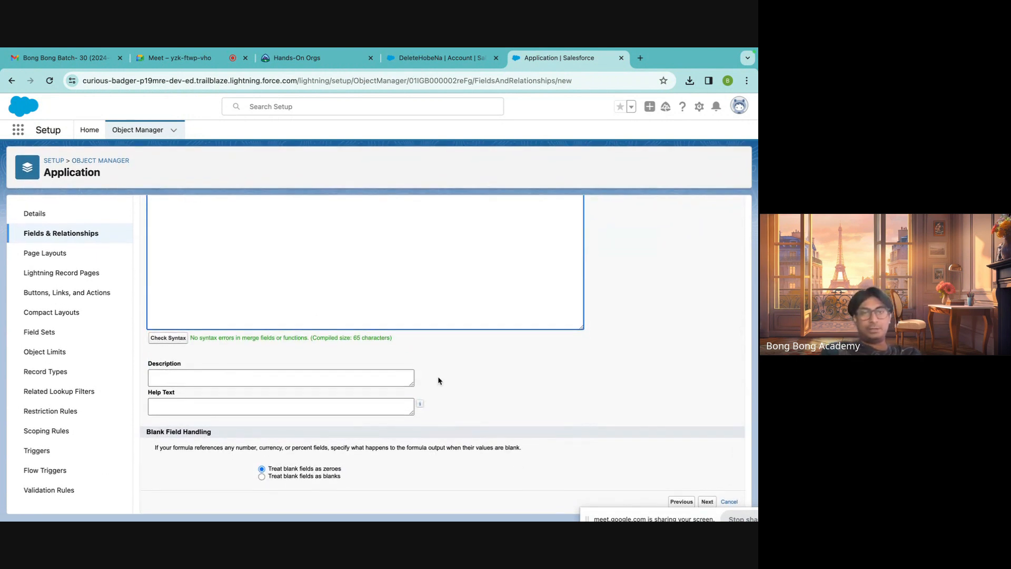
Continue to field-level security, make the Difference field visible to all profiles, and save it.
click(706, 503)
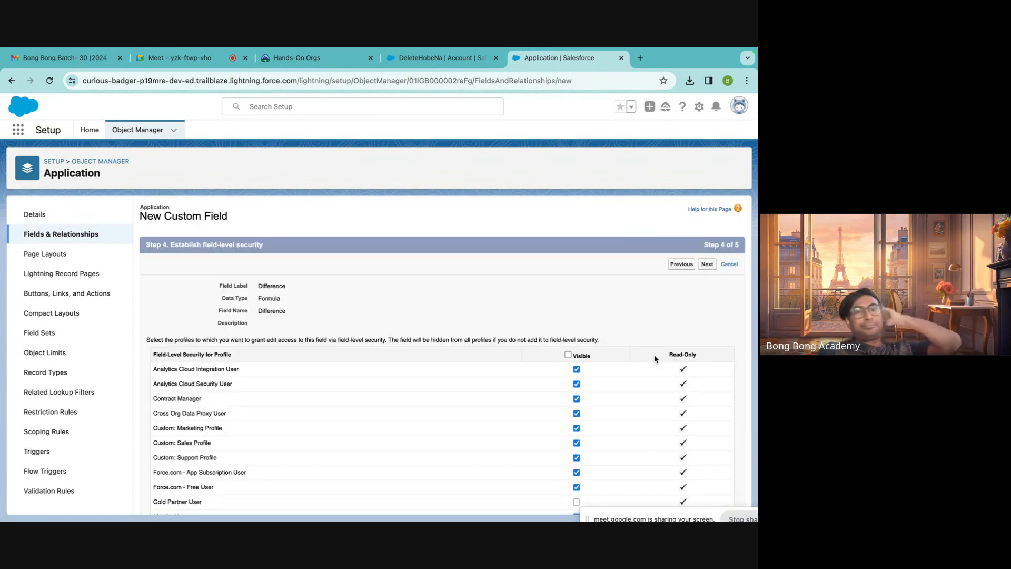
click(706, 265)
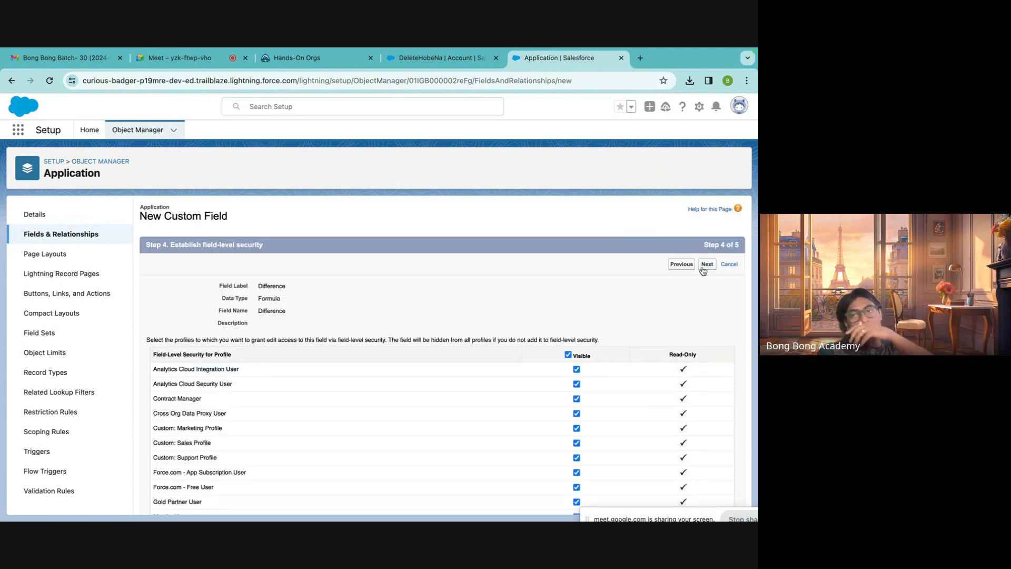
click(705, 265)
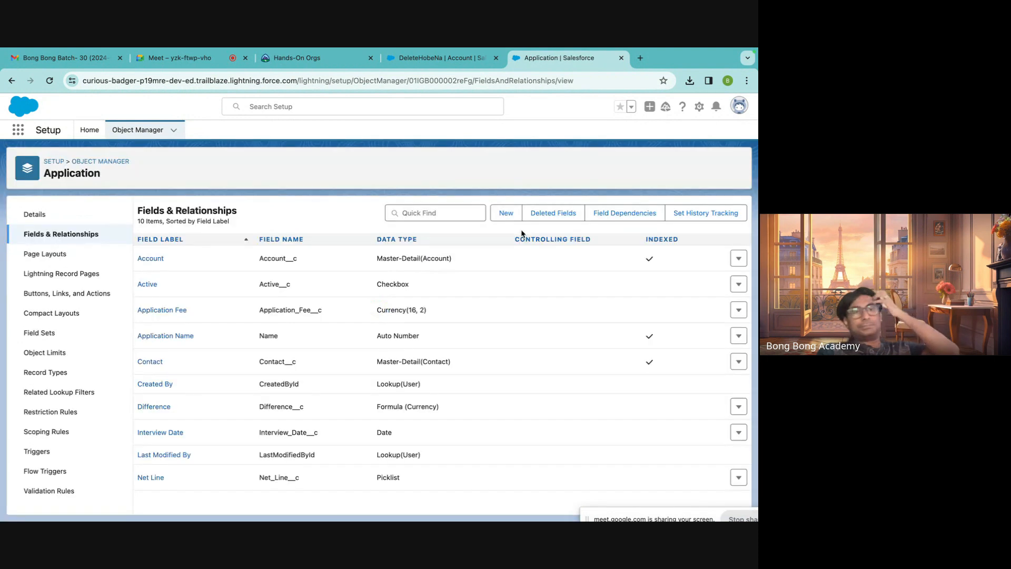
Open application APP-0018 from the DeleteHobeNa account's related applications and check its Difference value.
click(435, 59)
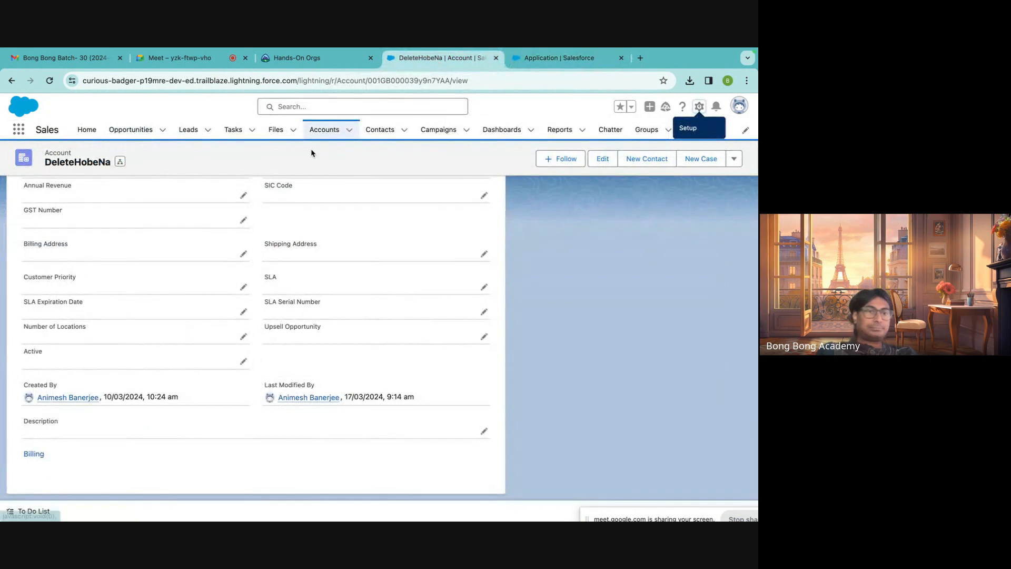
scroll(326, 237, up, 6)
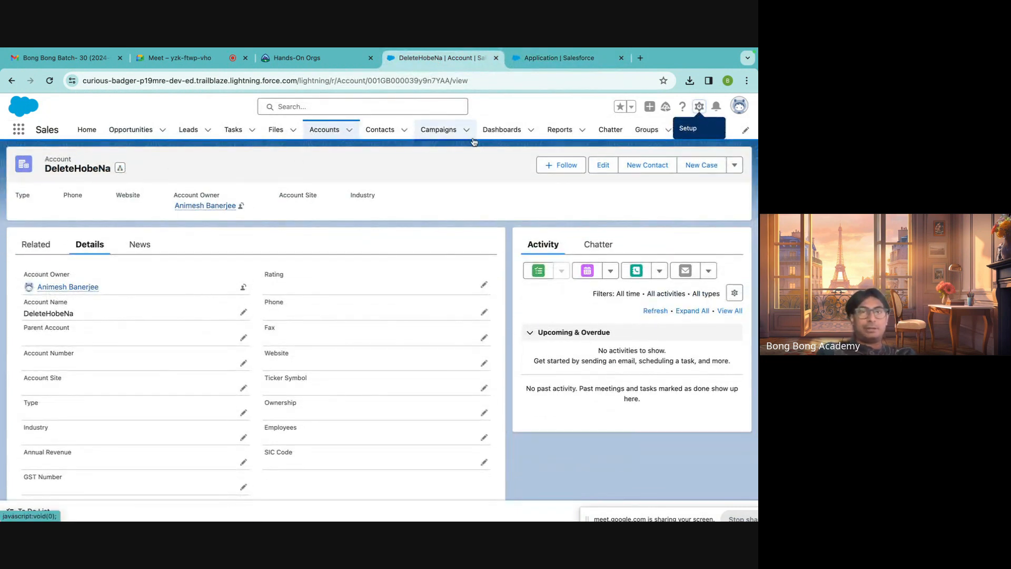
click(36, 244)
scroll(97, 361, down, 5)
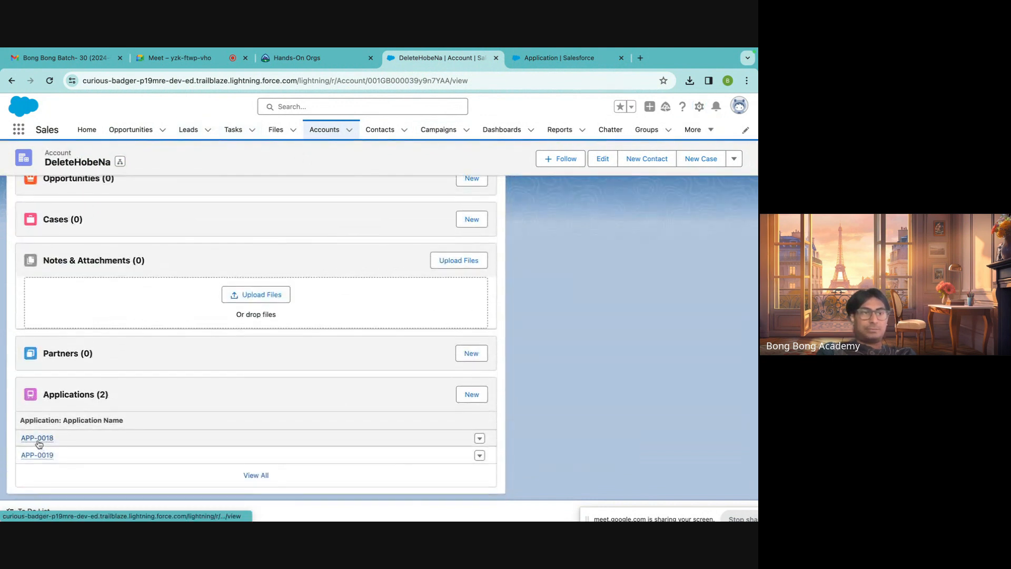
click(38, 439)
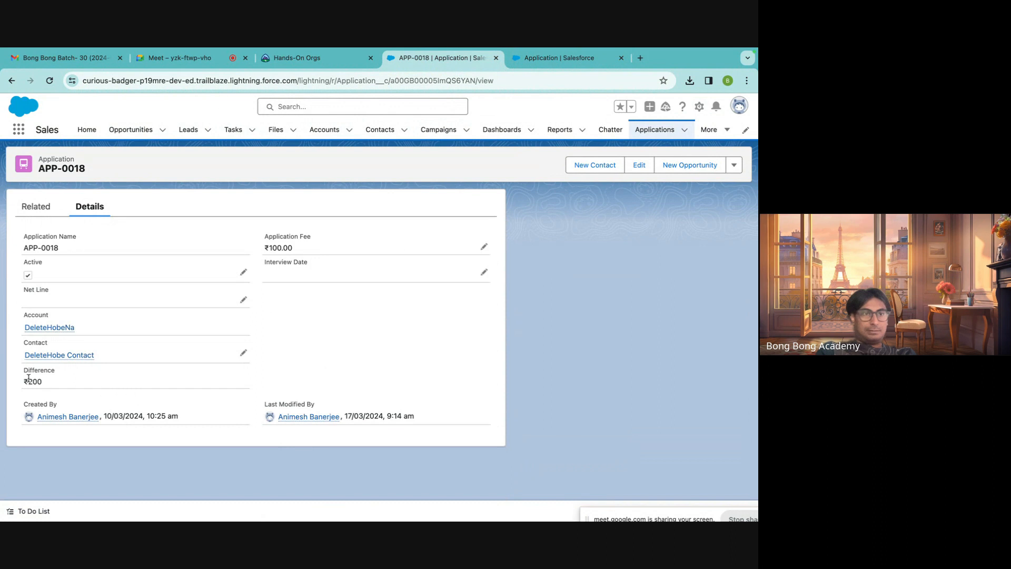
drag(13, 376, 37, 393)
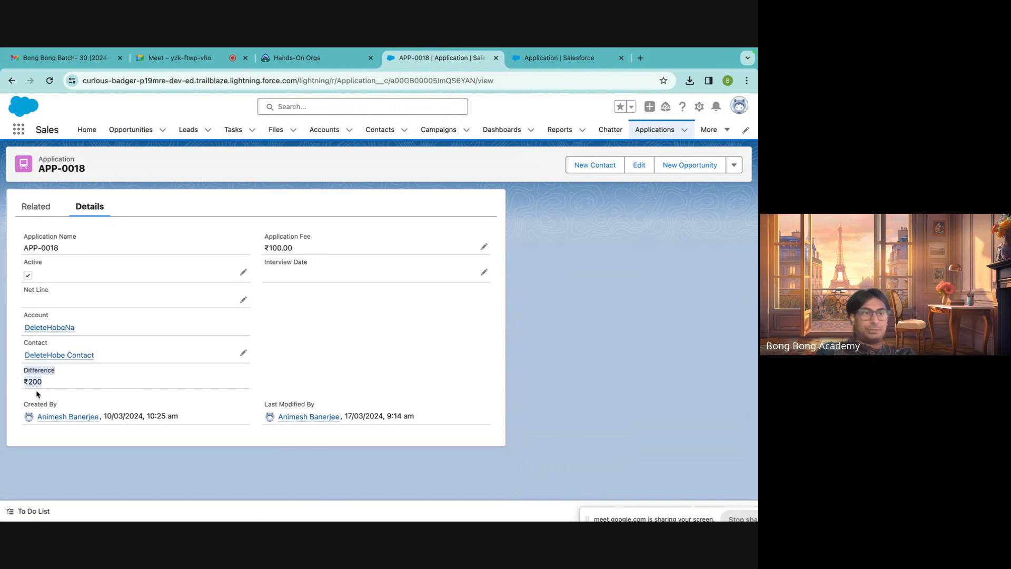
click(41, 379)
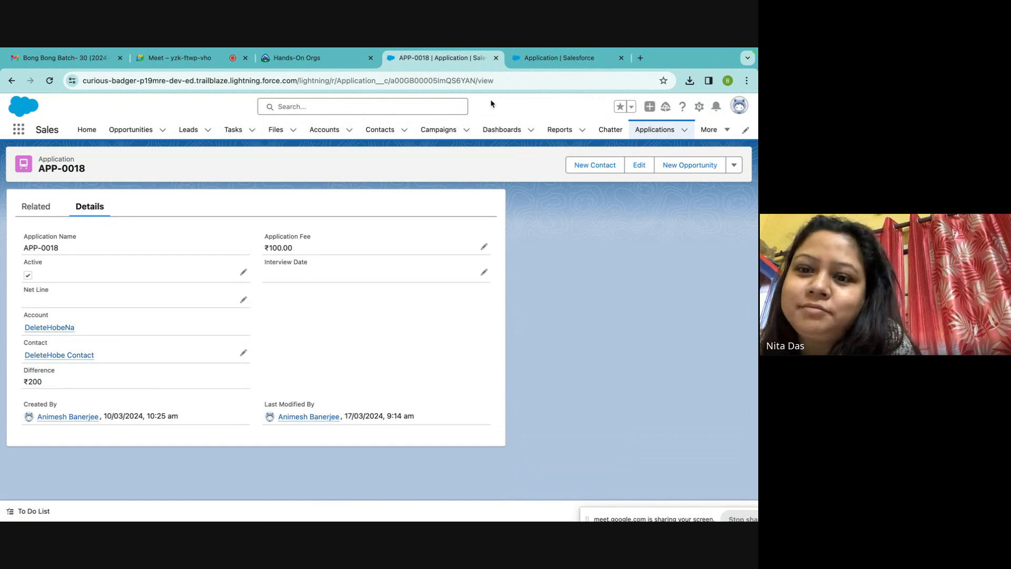
Open the Difference field definition on the Application object and examine its formula.
click(532, 58)
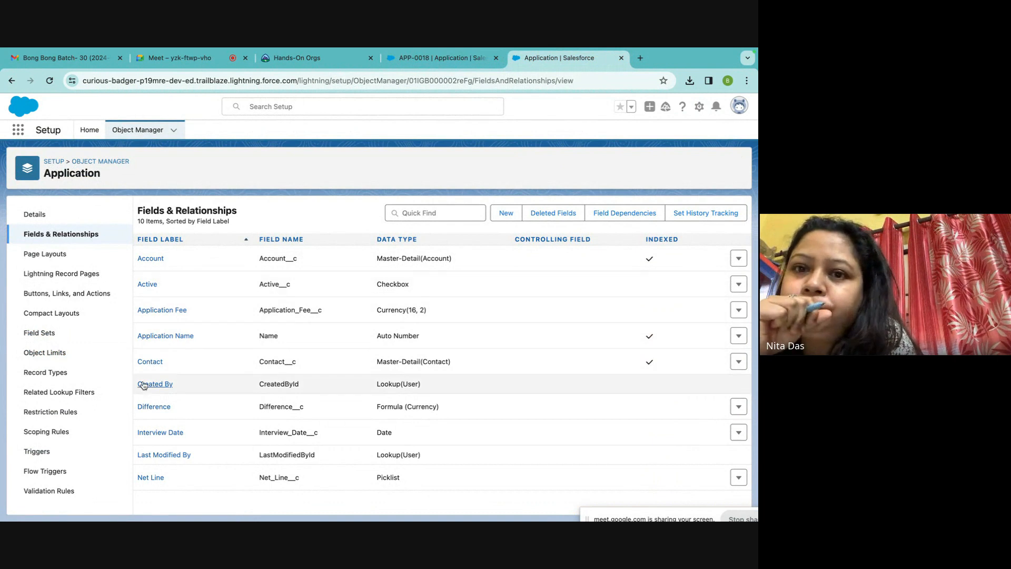
click(147, 407)
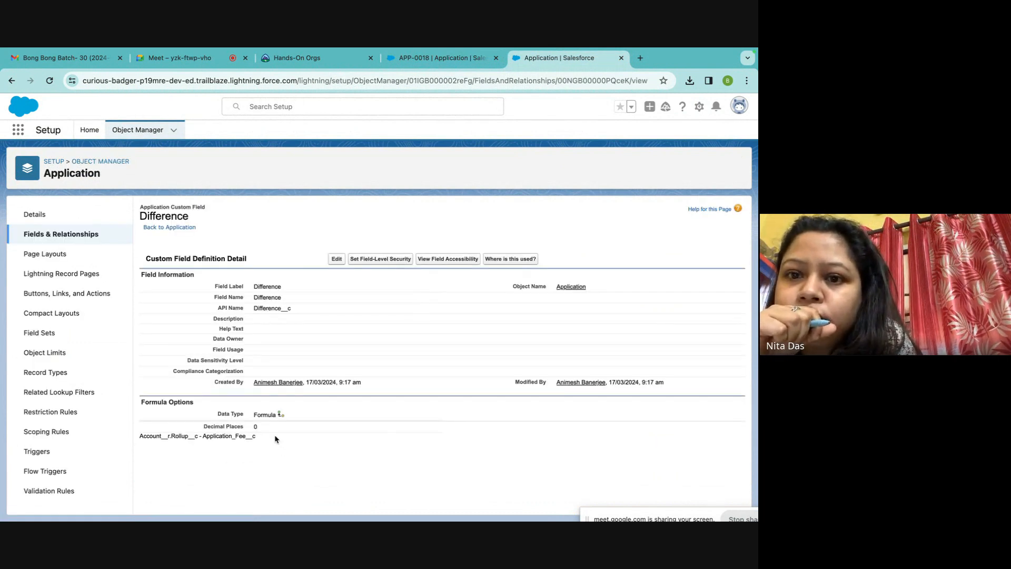
drag(270, 406, 140, 435)
click(310, 477)
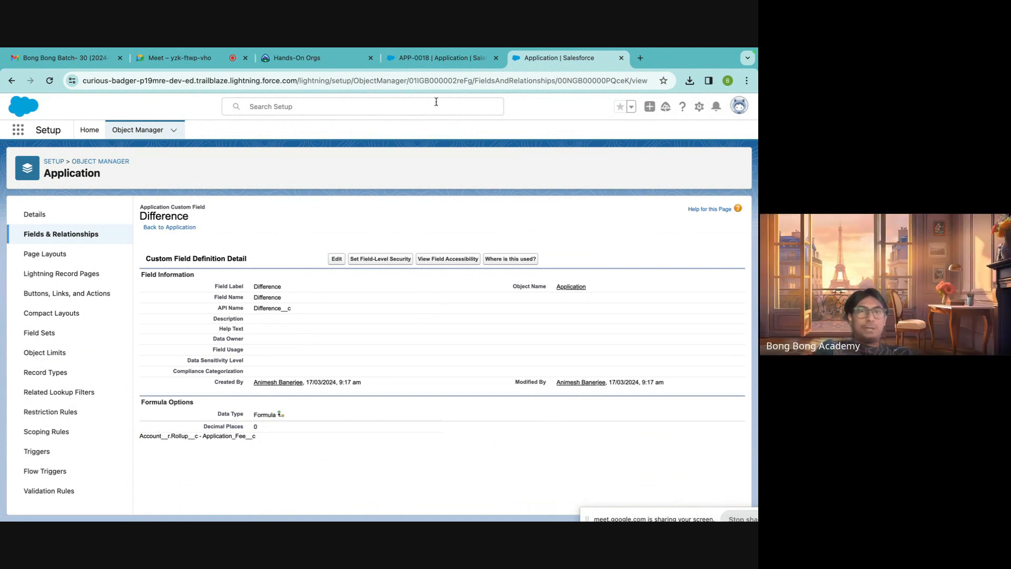
Compare the APP-0018 record with the Account__r.Rollup__c part of the Difference formula.
click(430, 62)
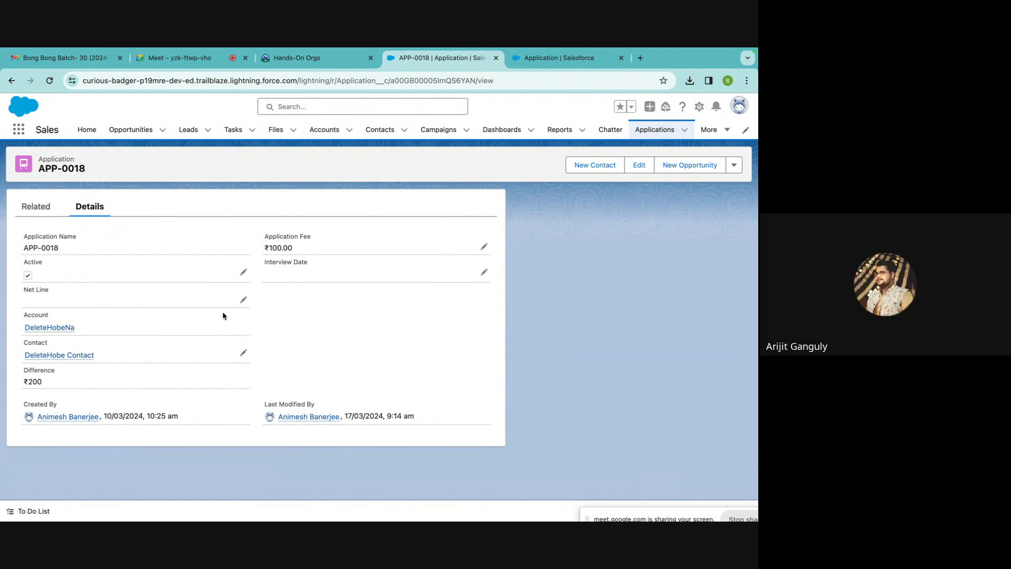
click(558, 58)
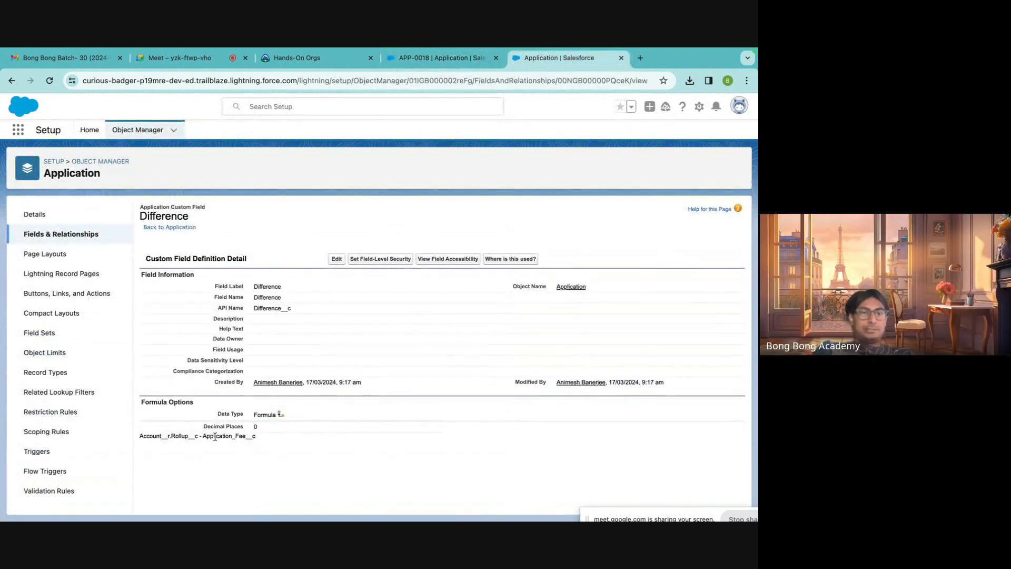
drag(204, 436, 139, 436)
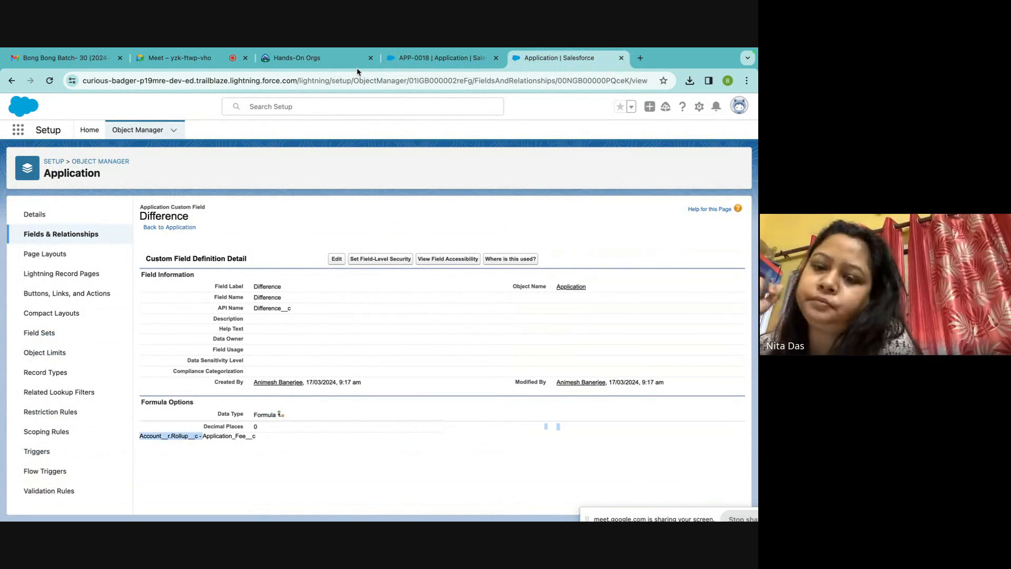
click(399, 59)
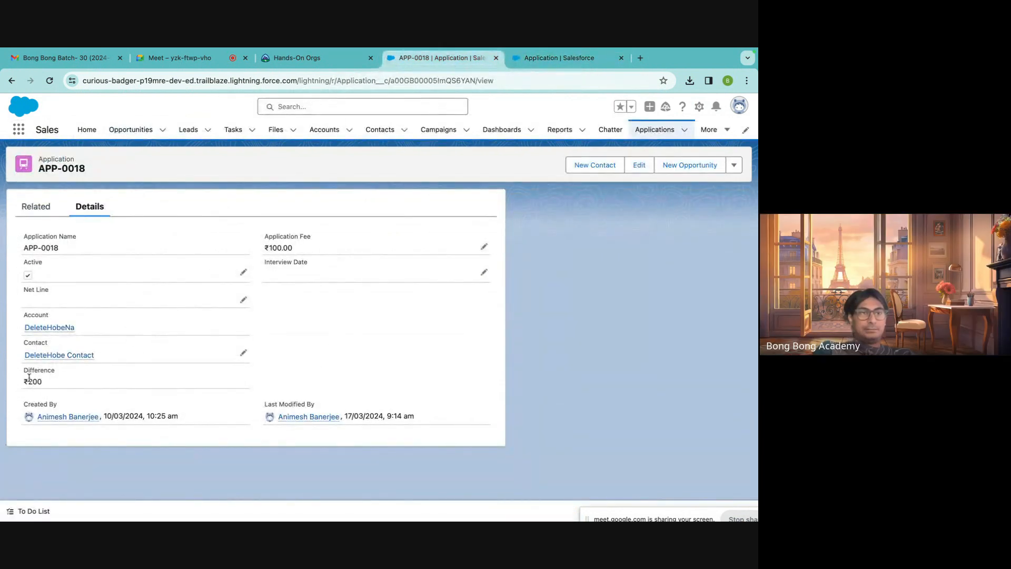
Return to the DeleteHobeNa account and open application APP-0019 to check its Difference value.
click(12, 80)
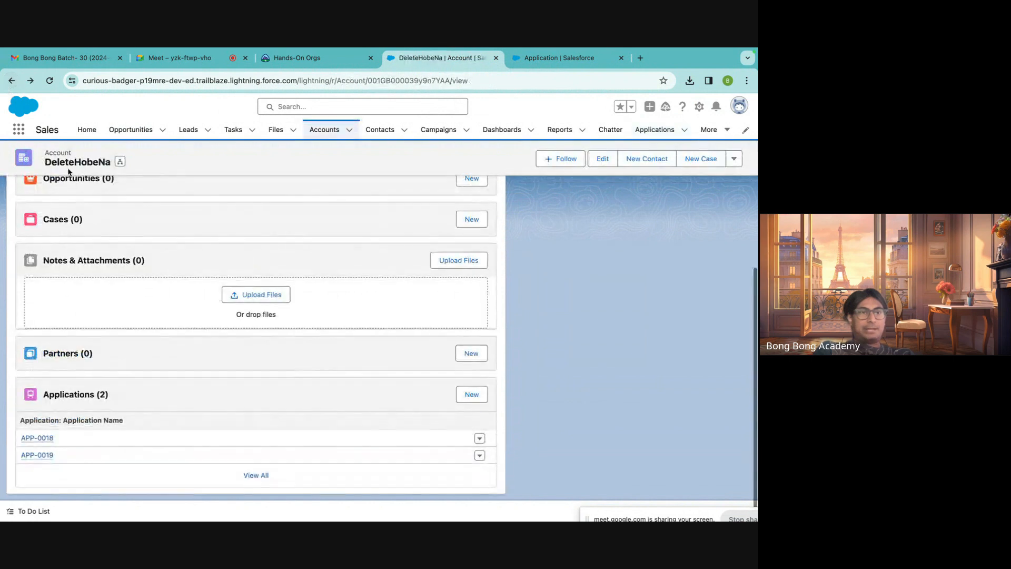
mouse_move(36, 458)
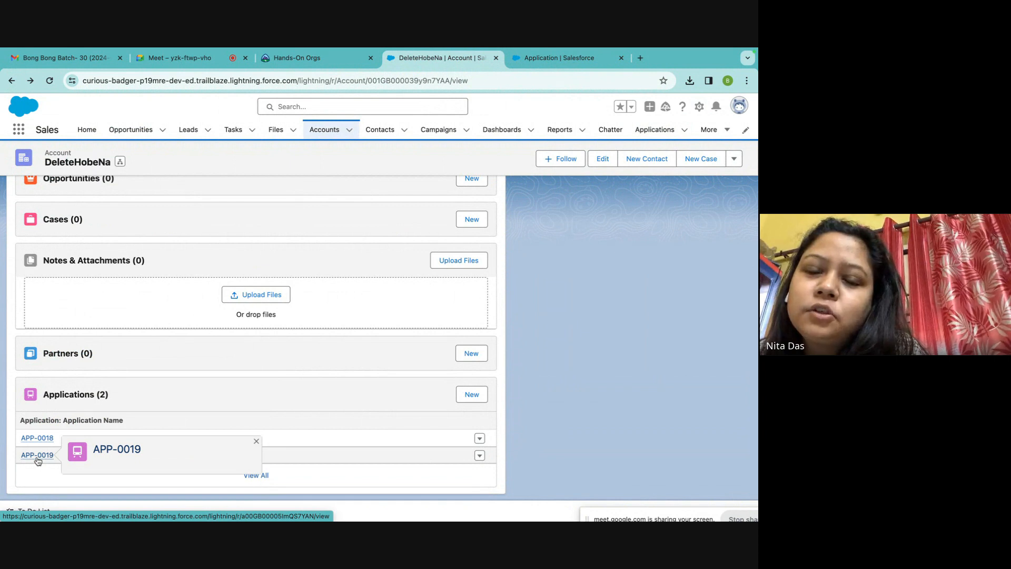
click(256, 441)
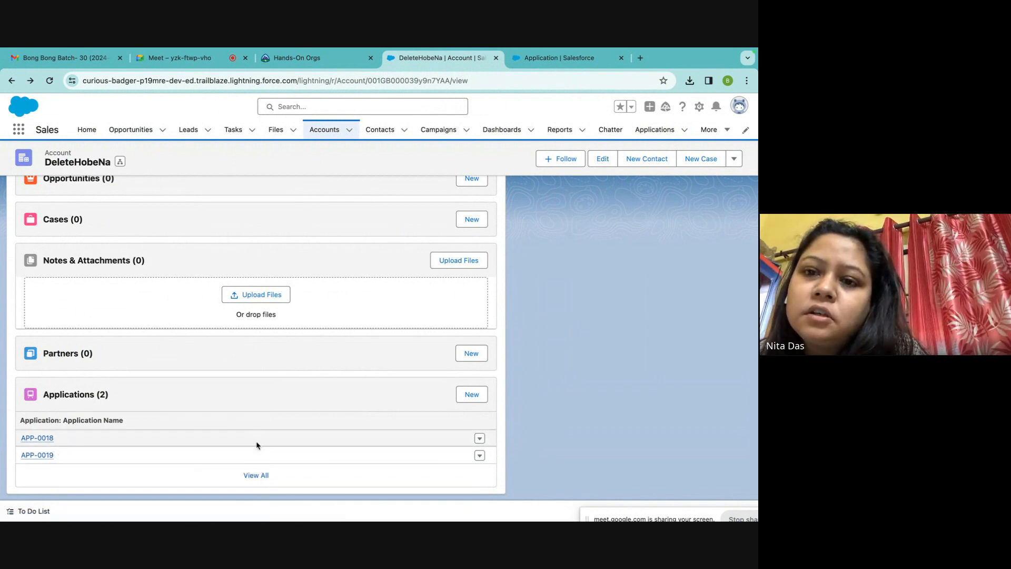
click(38, 456)
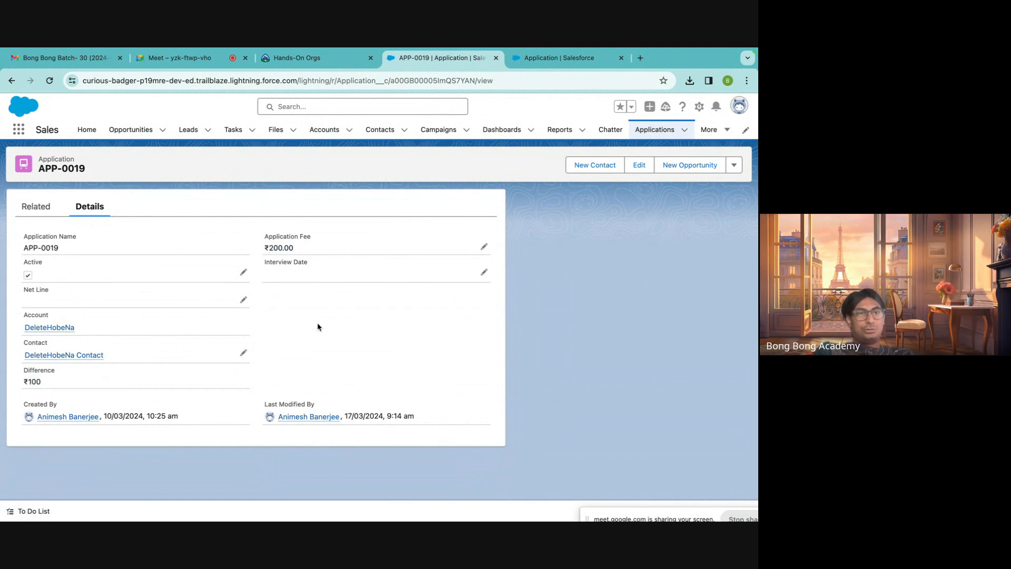
Create a new application under the DeleteHobeNa account with an Application Fee of 300 and DeleteHobeNa Contact as the contact.
click(12, 81)
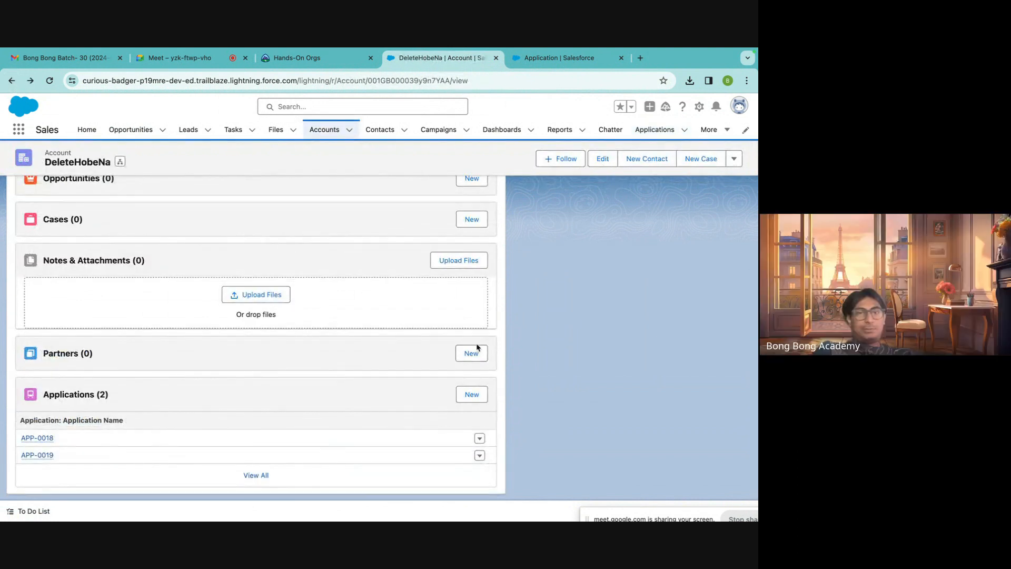
click(472, 394)
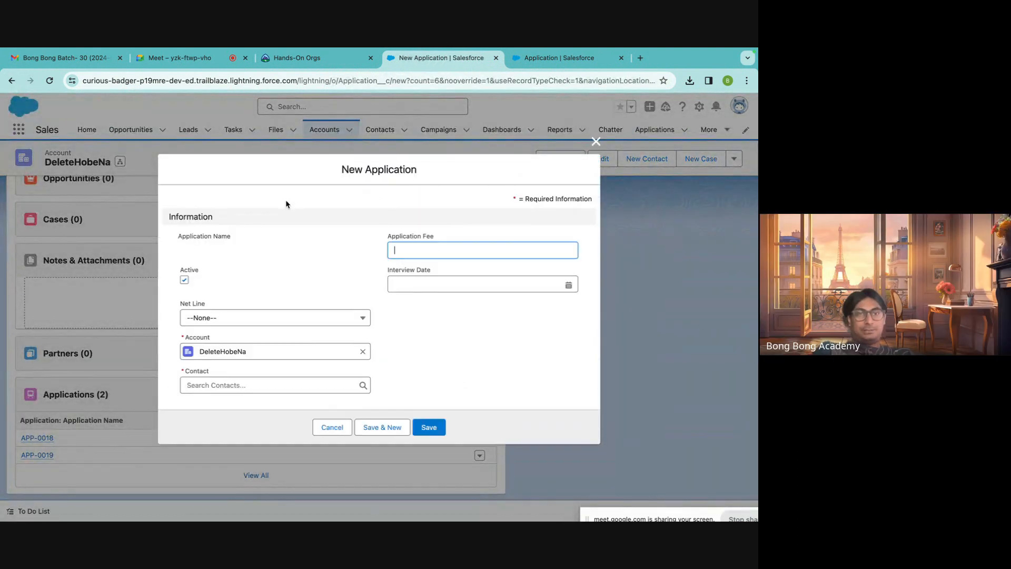
text(300)
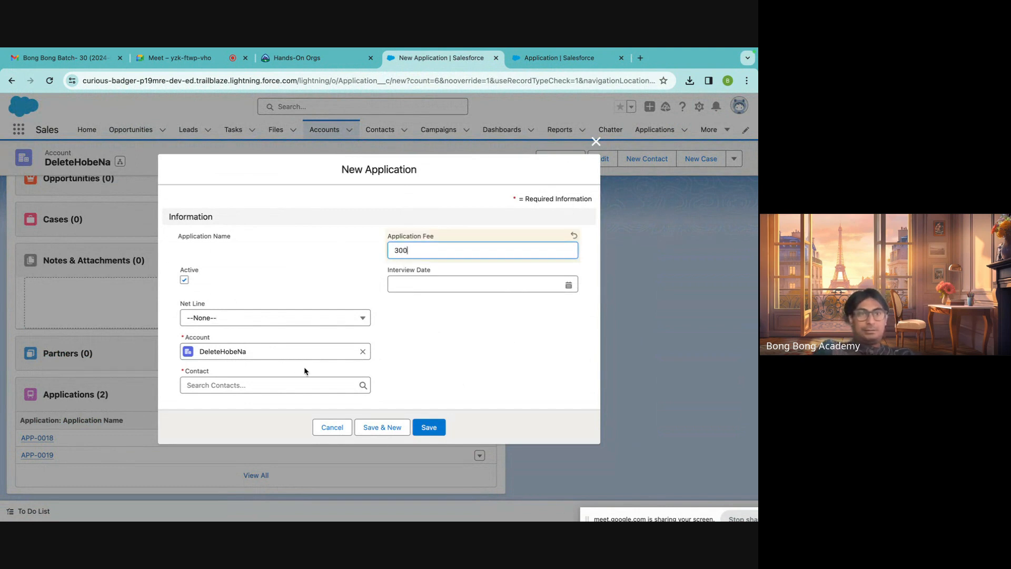
click(233, 385)
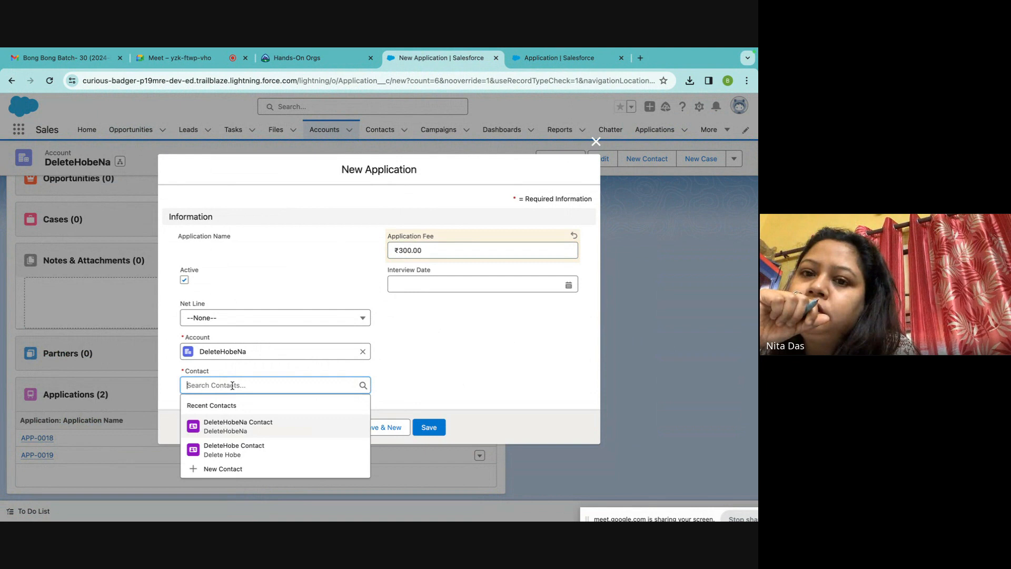
click(251, 429)
click(429, 429)
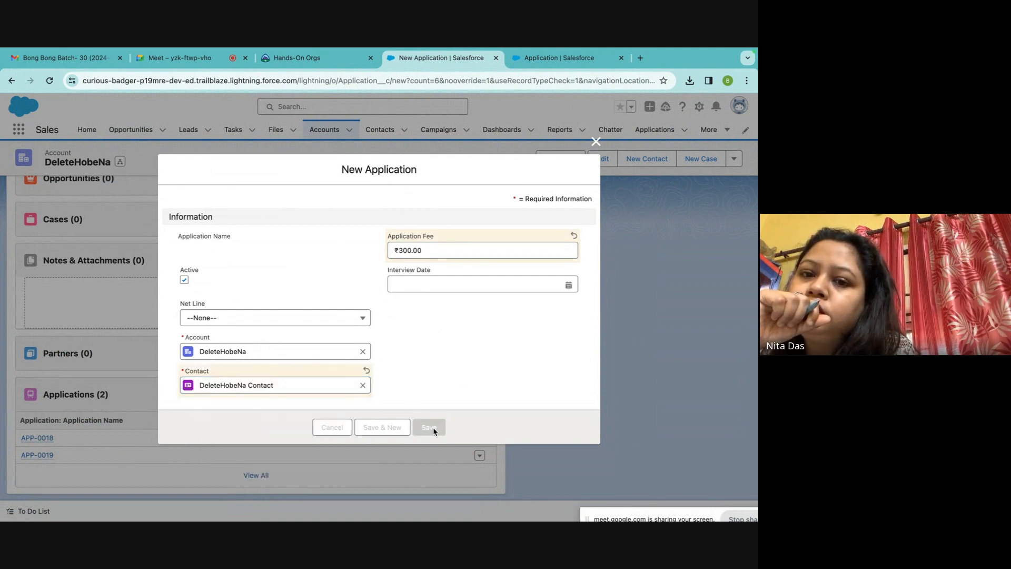
scroll(525, 364, down, 1)
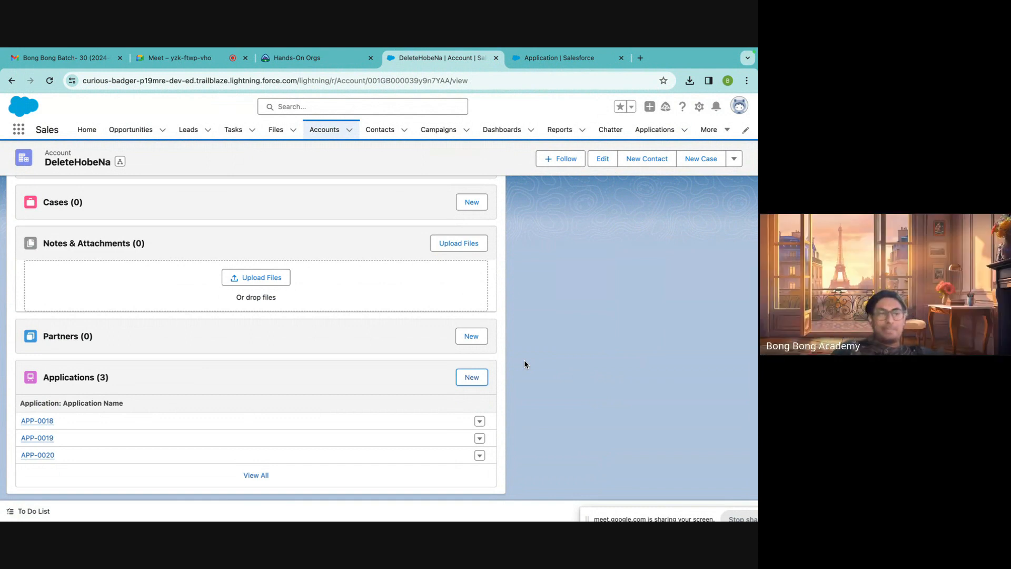
Re-examine the full Account__r.Rollup__c - Application_Fee__c formula in the Difference field definition.
click(574, 62)
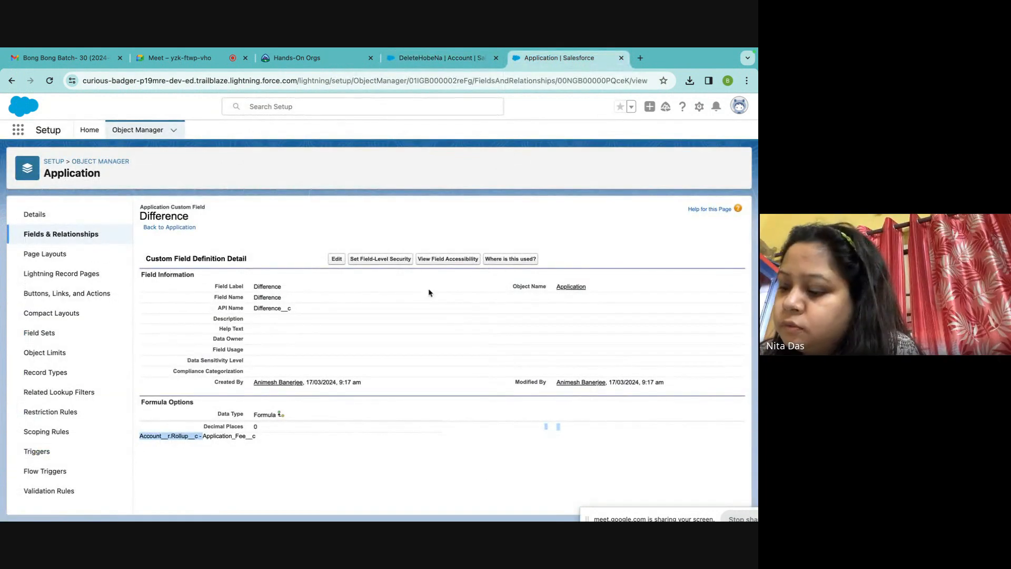
click(255, 469)
drag(258, 436, 291, 362)
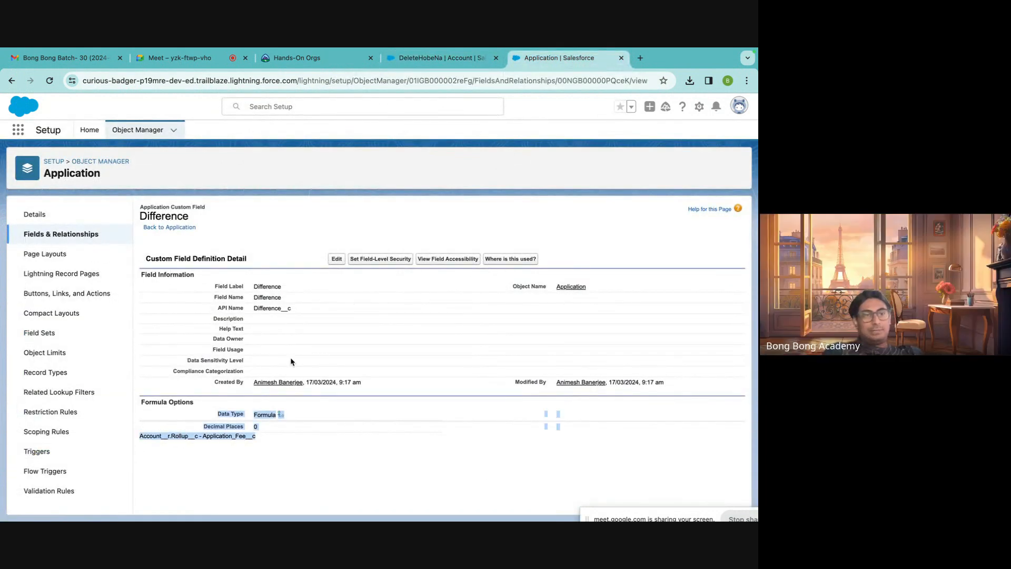
Preview the applications listed under the DeleteHobeNa account and close the Difference field definition's browser tab.
click(437, 58)
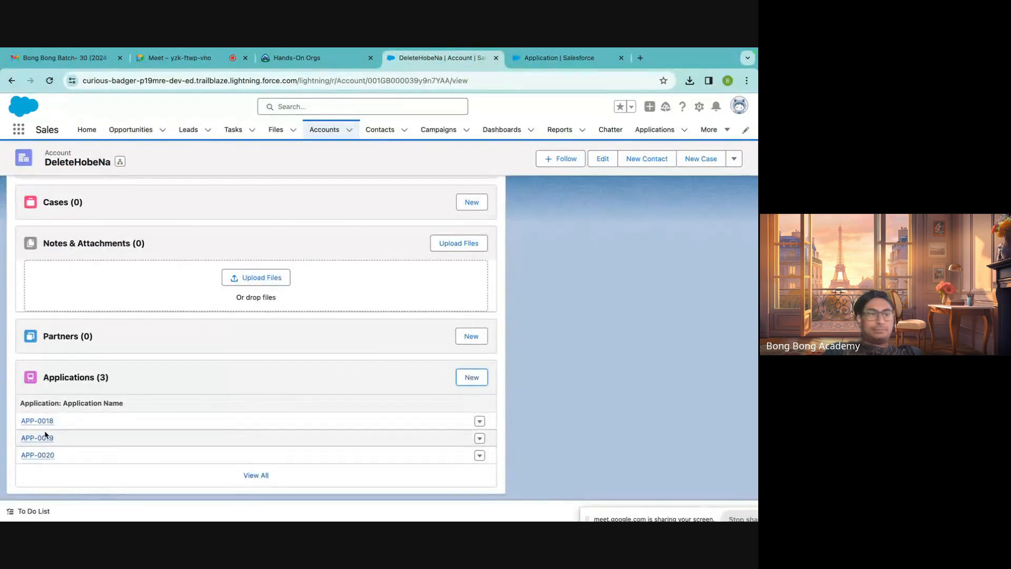
mouse_move(46, 421)
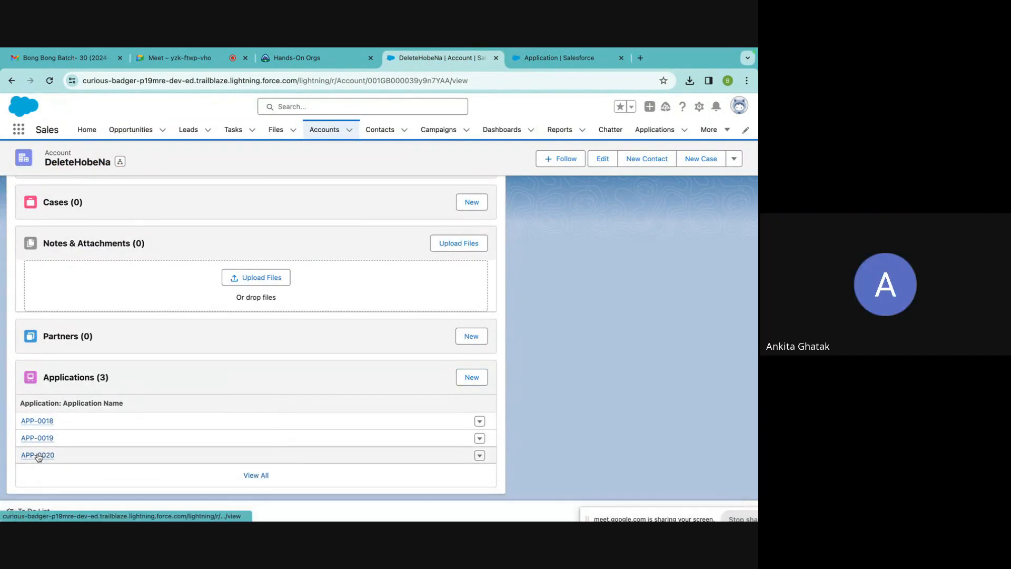
mouse_move(37, 457)
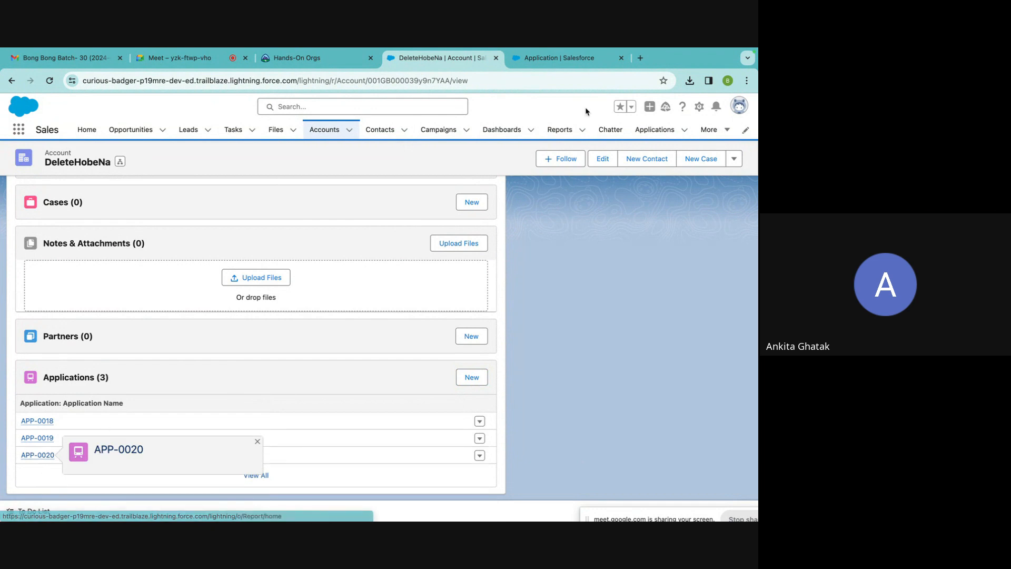
click(579, 61)
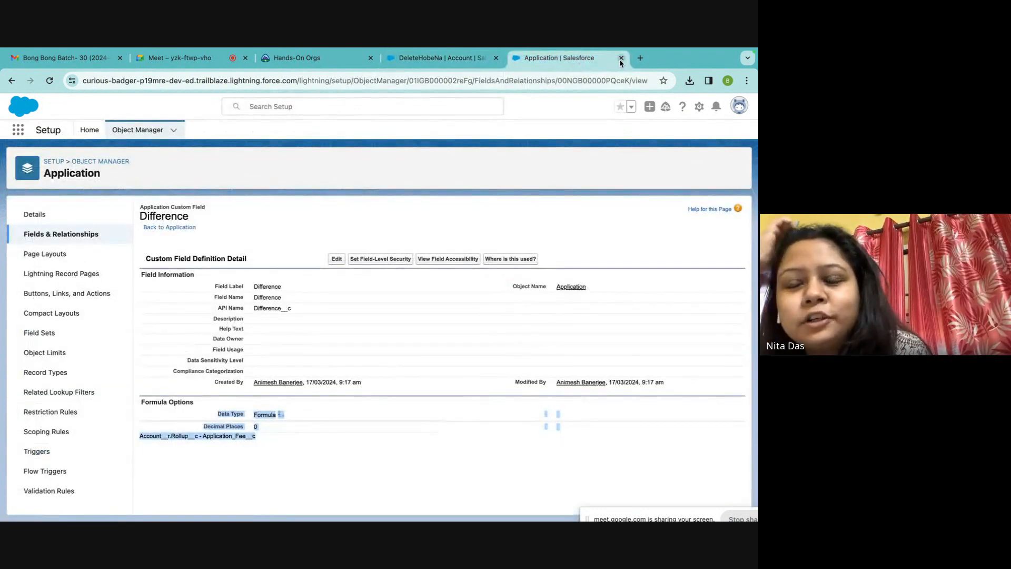
click(620, 58)
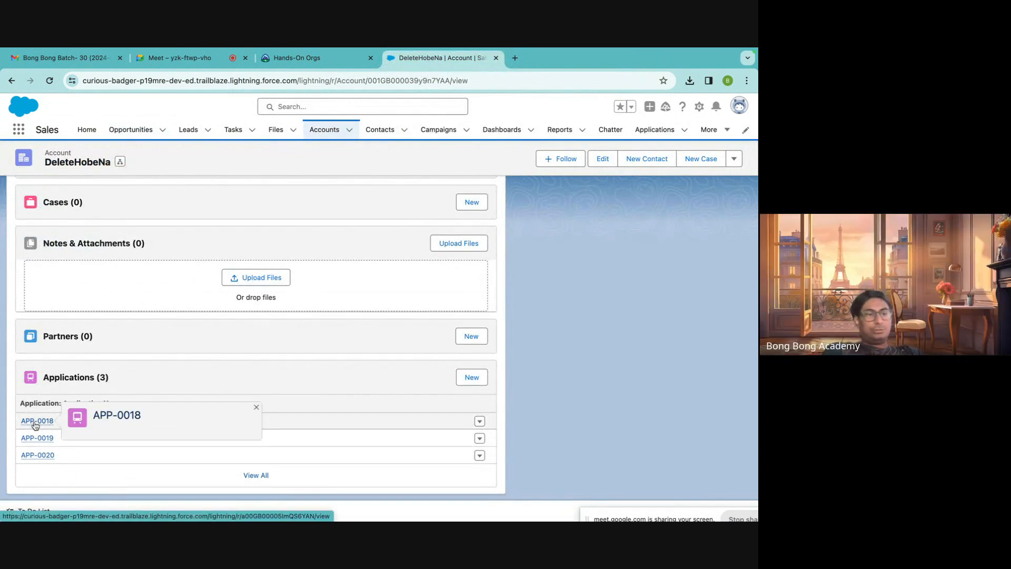
mouse_move(32, 444)
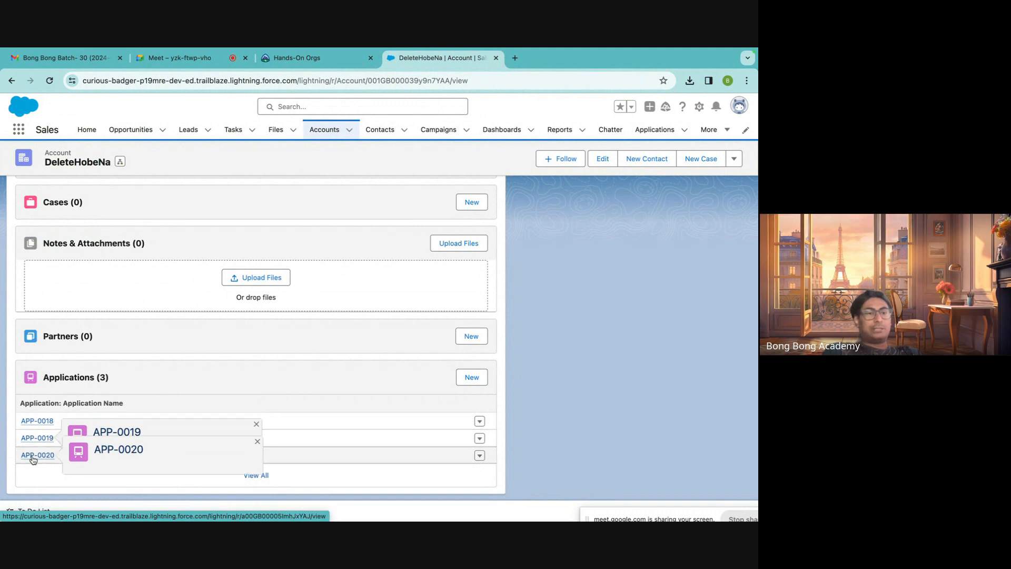
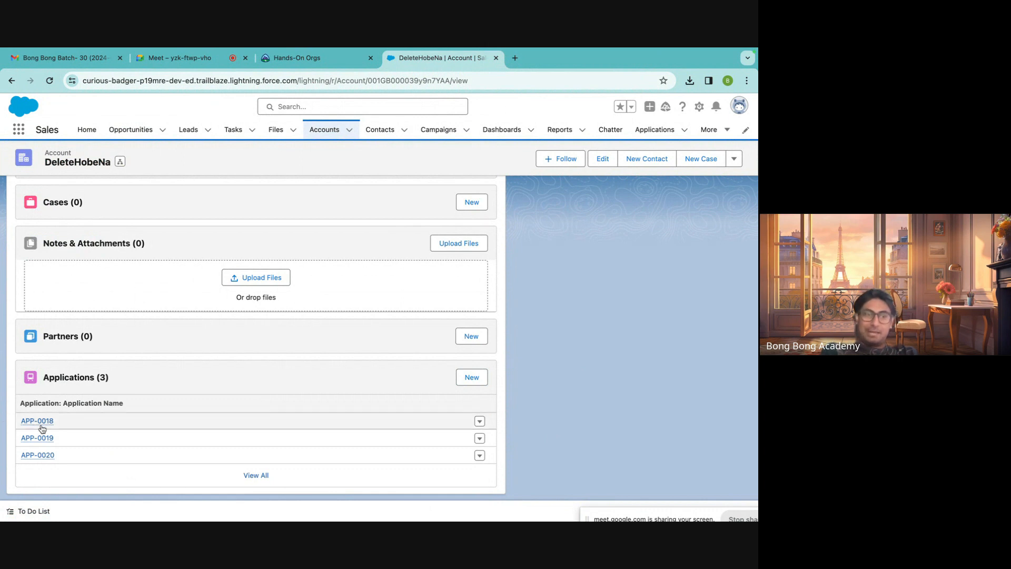
Open application APP-0018 in a new browser tab and check its recalculated Difference value.
mouse_move(43, 425)
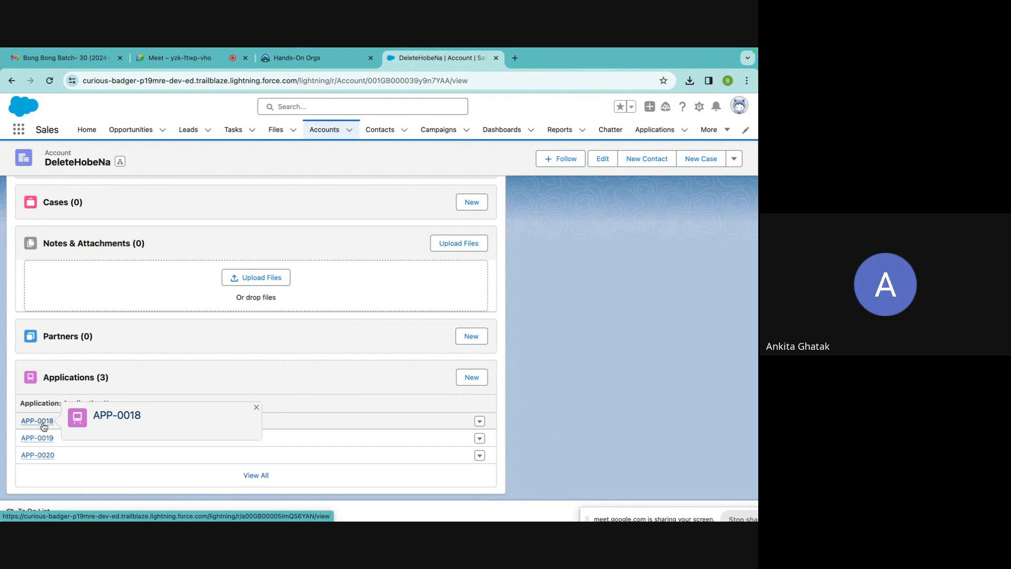
right_click(44, 426)
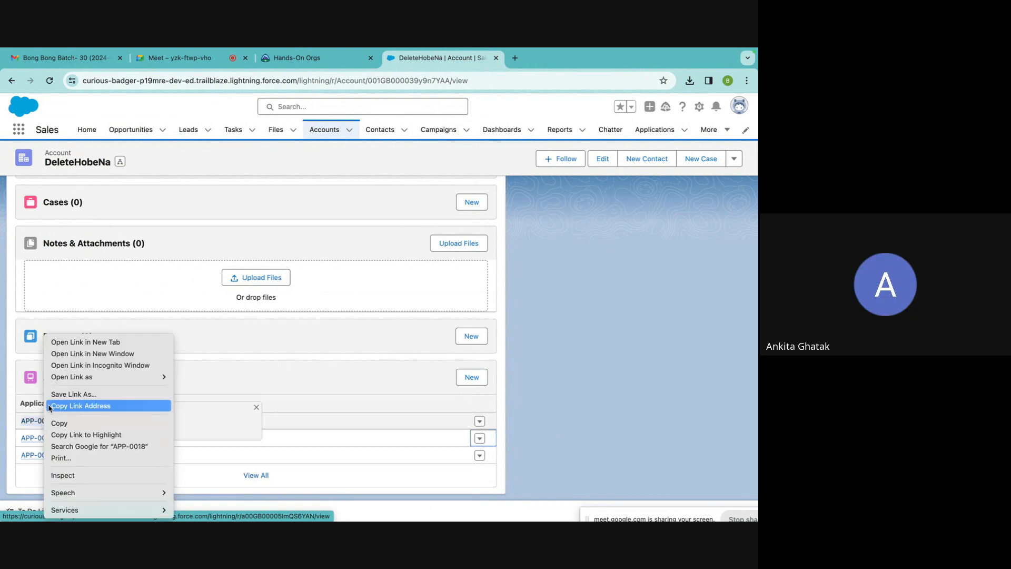
click(114, 345)
click(547, 56)
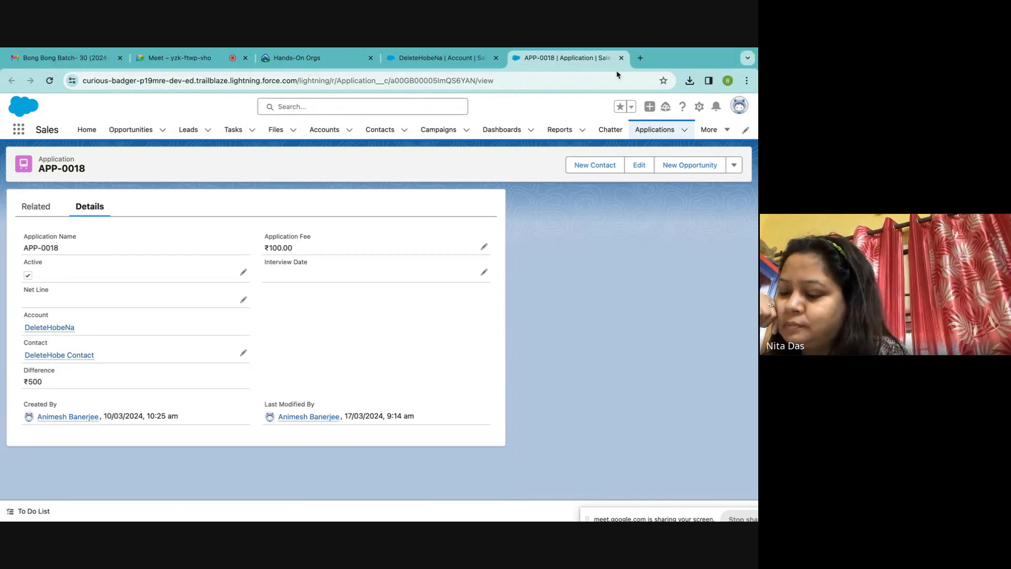
Check the recalculated Difference value of application APP-0019 in a new browser tab, closing the APP-0018 tab first and the APP-0019 tab when done.
click(622, 58)
mouse_move(47, 442)
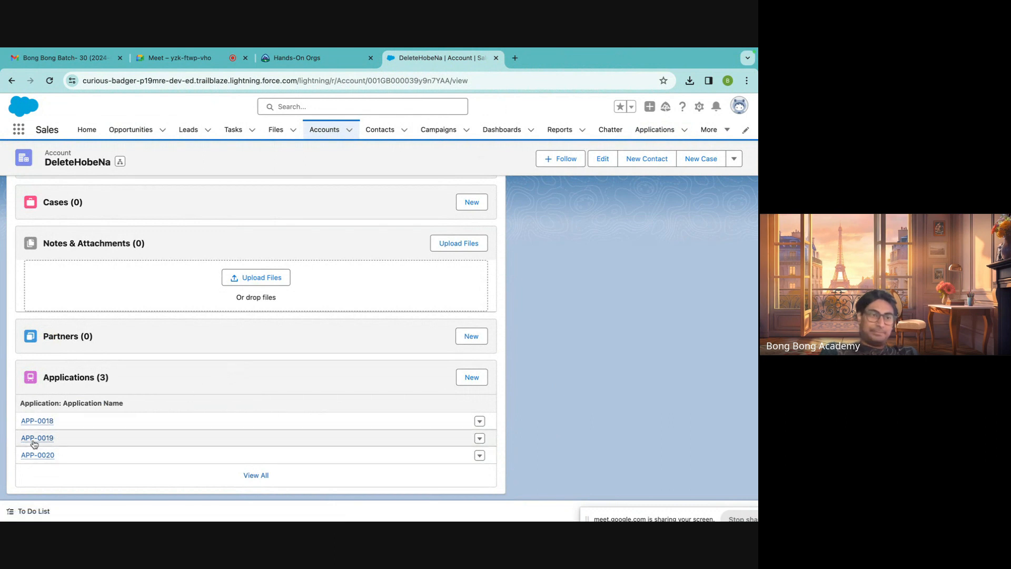
right_click(34, 443)
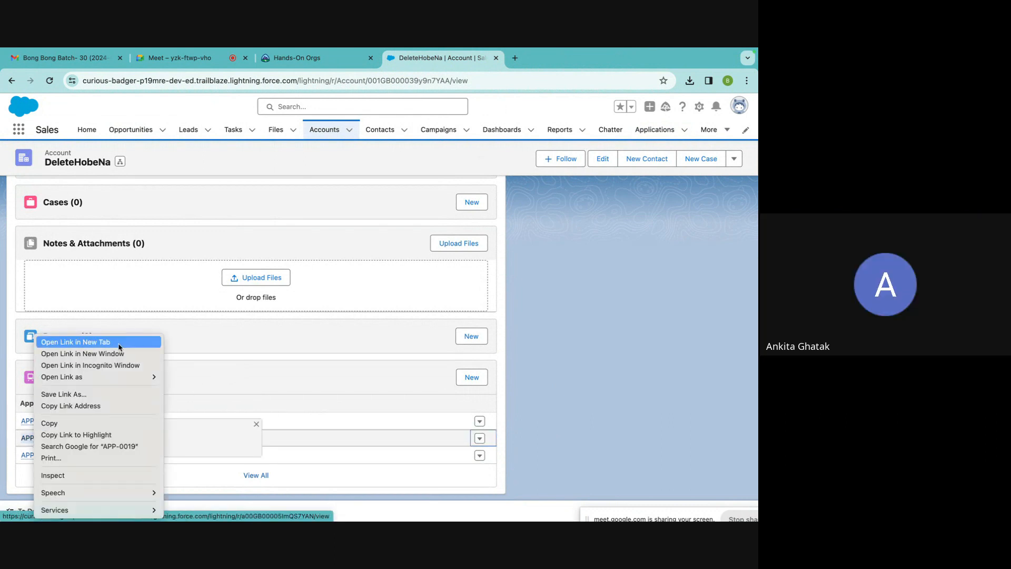
click(119, 343)
click(531, 67)
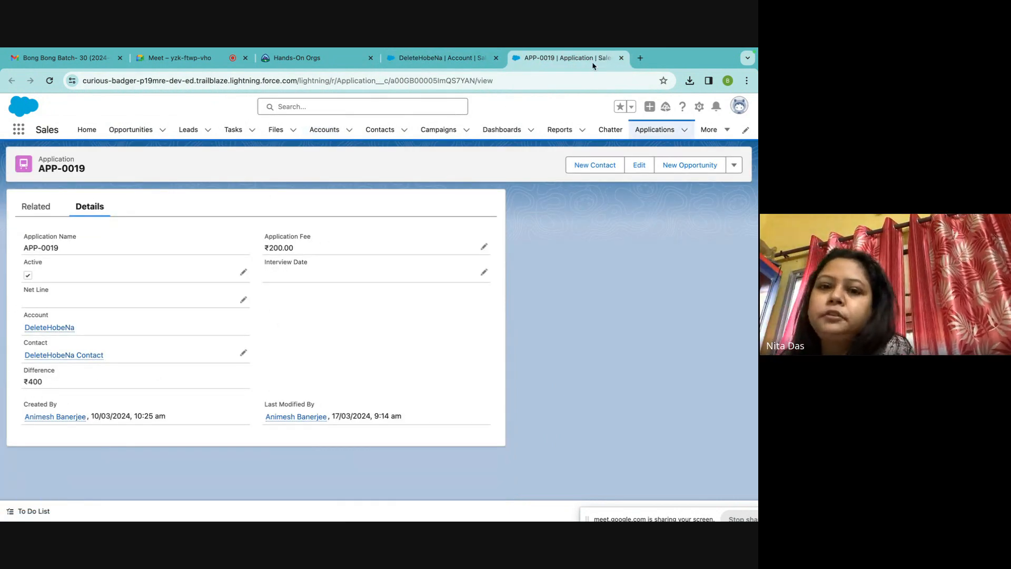
click(621, 58)
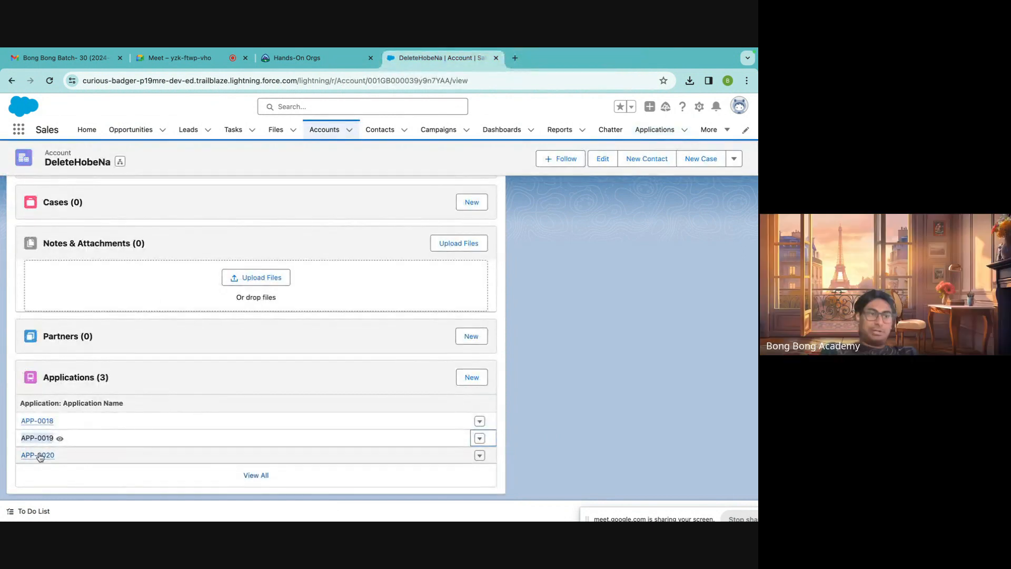
Check the Difference value of application APP-0020 in a new browser tab and close that tab.
mouse_move(40, 456)
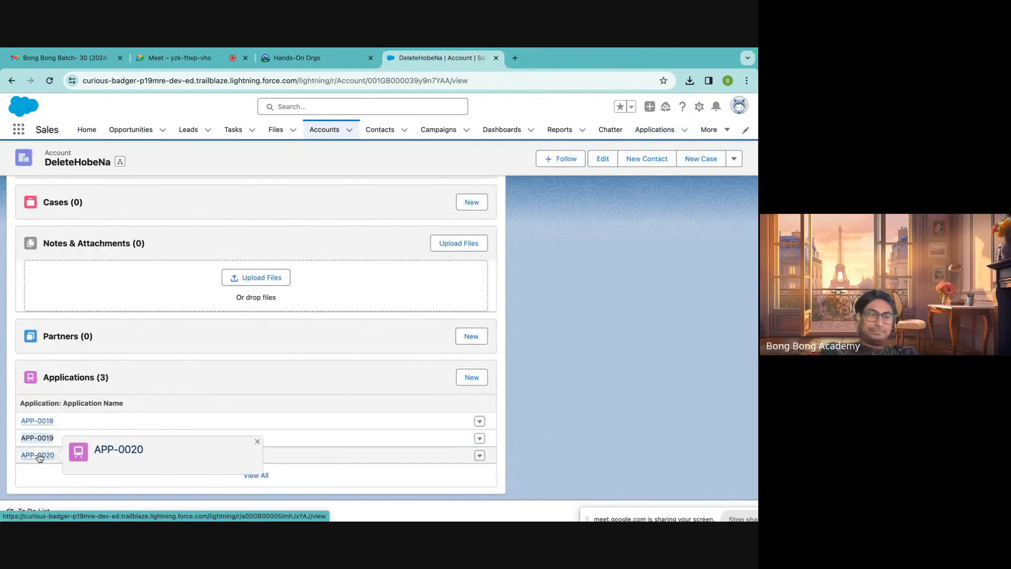
right_click(39, 457)
click(114, 339)
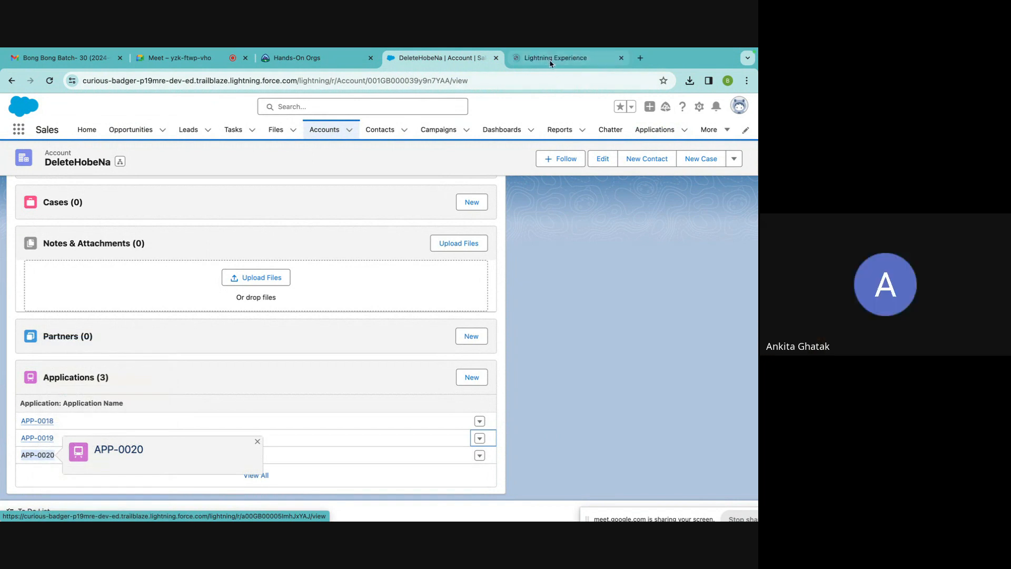
click(550, 59)
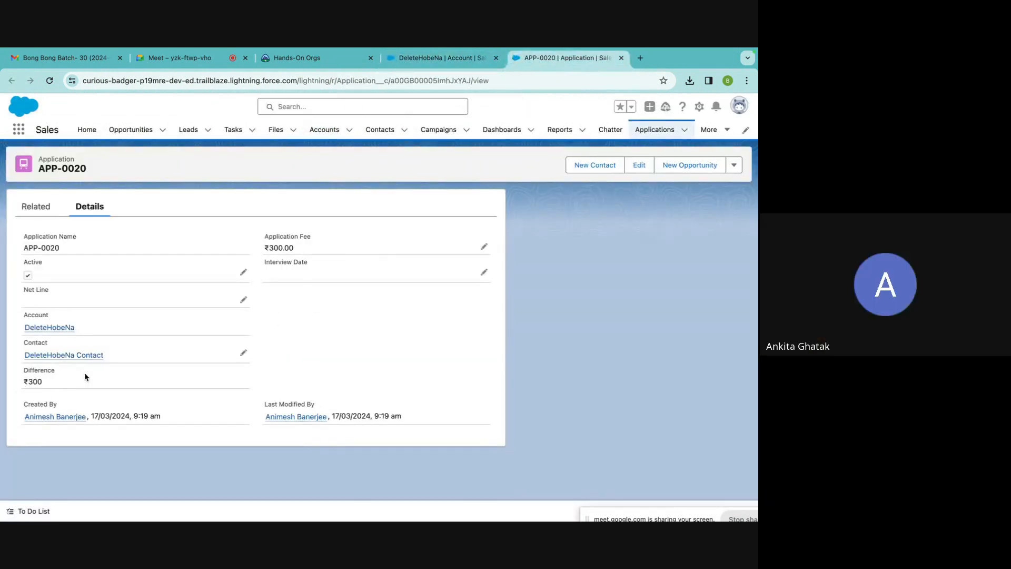
click(622, 58)
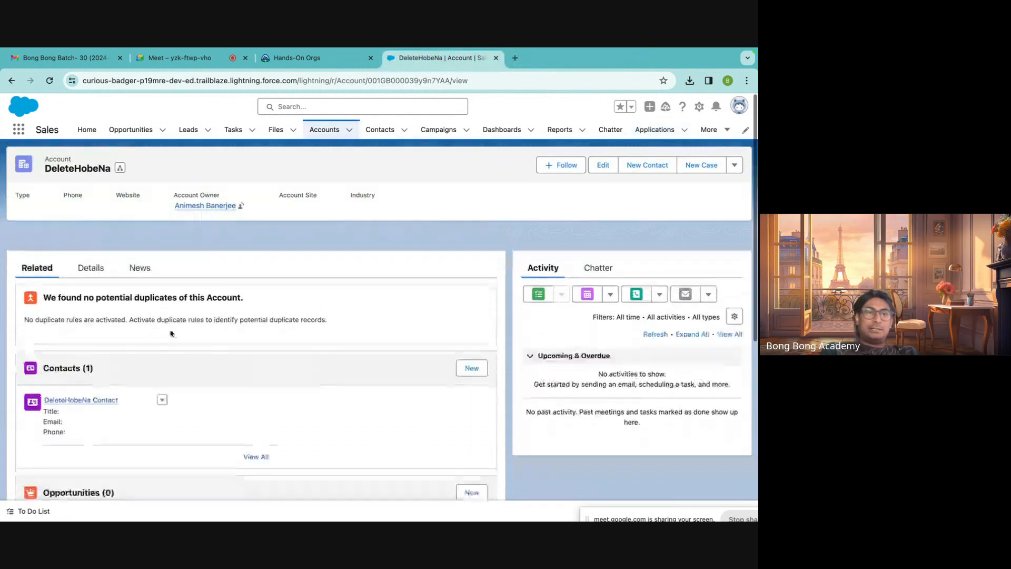
Look for the Rollup value in the DeleteHobeNa account's details and edit form, and close the form without saving.
click(91, 242)
scroll(74, 420, down, 3)
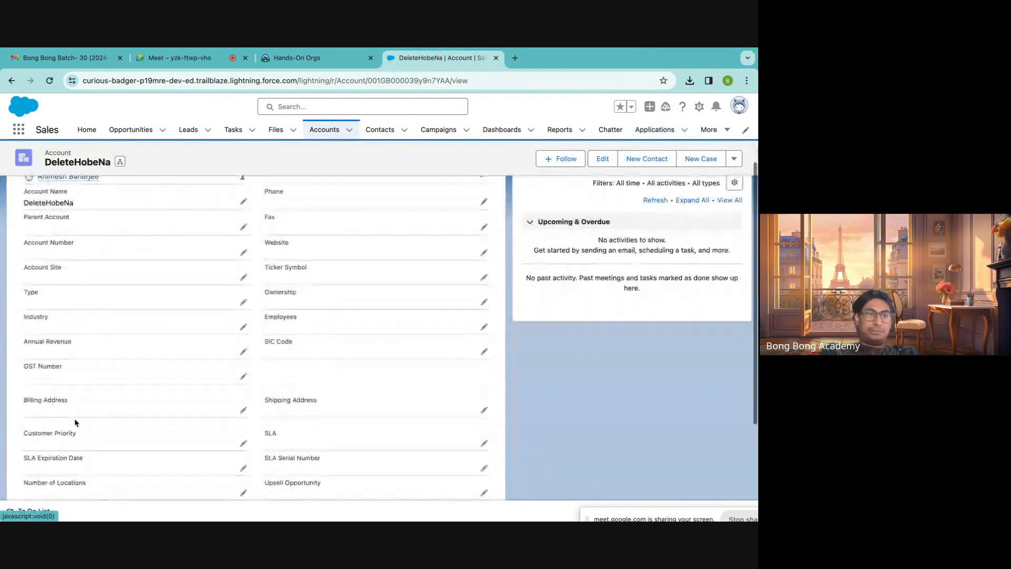
scroll(75, 421, down, 3)
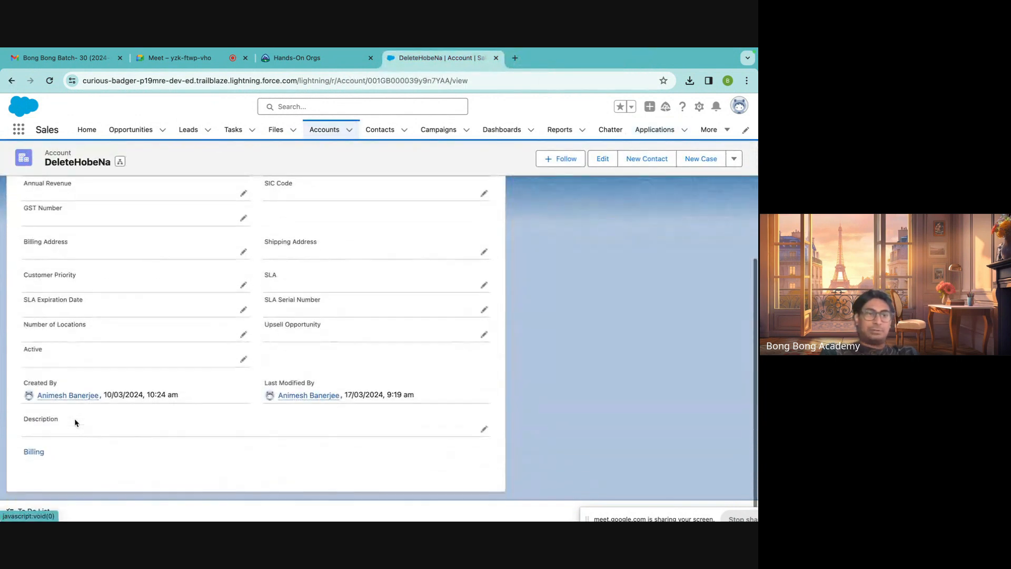
scroll(74, 421, up, 5)
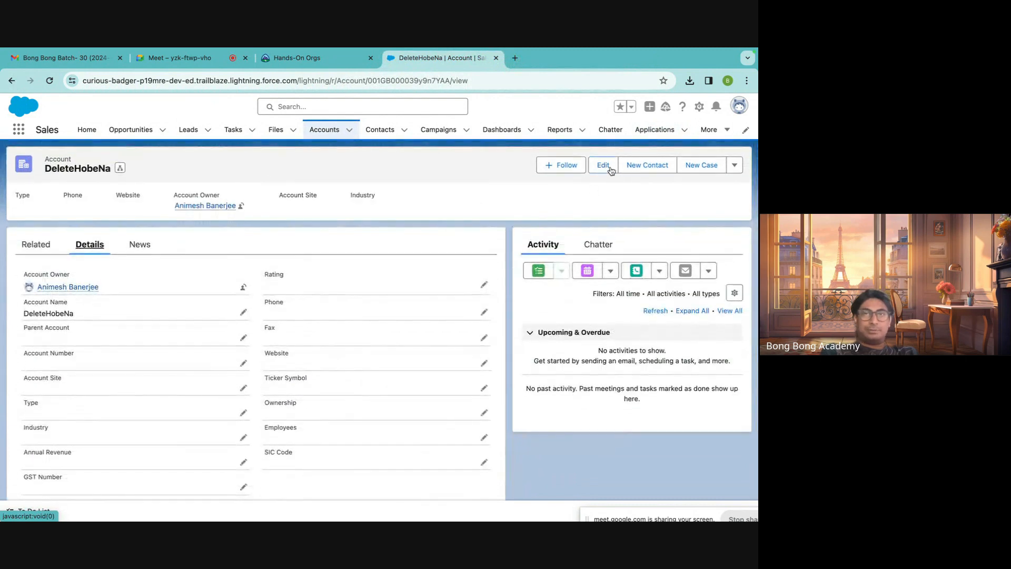
click(603, 165)
scroll(283, 352, down, 3)
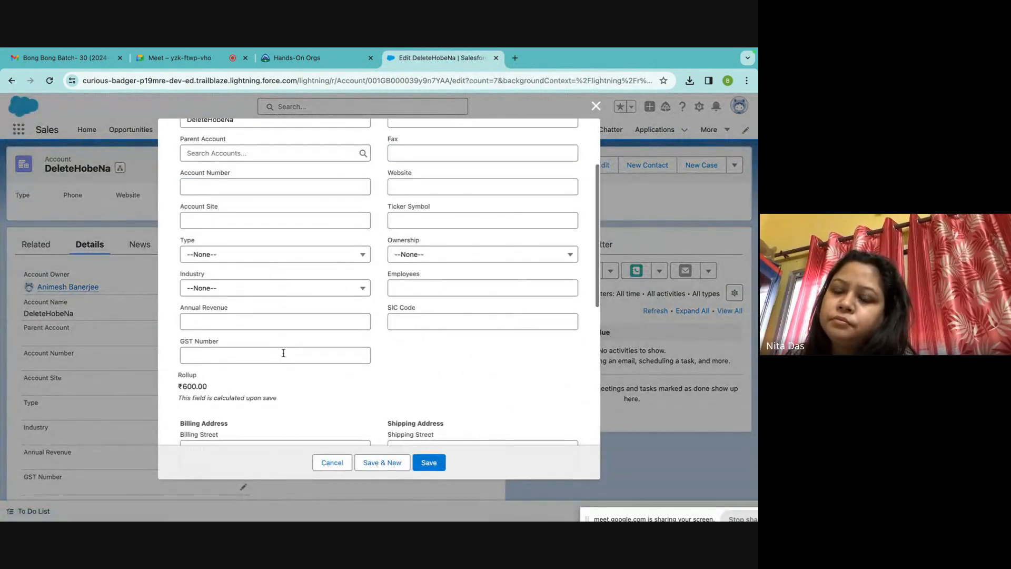
scroll(284, 353, down, 1)
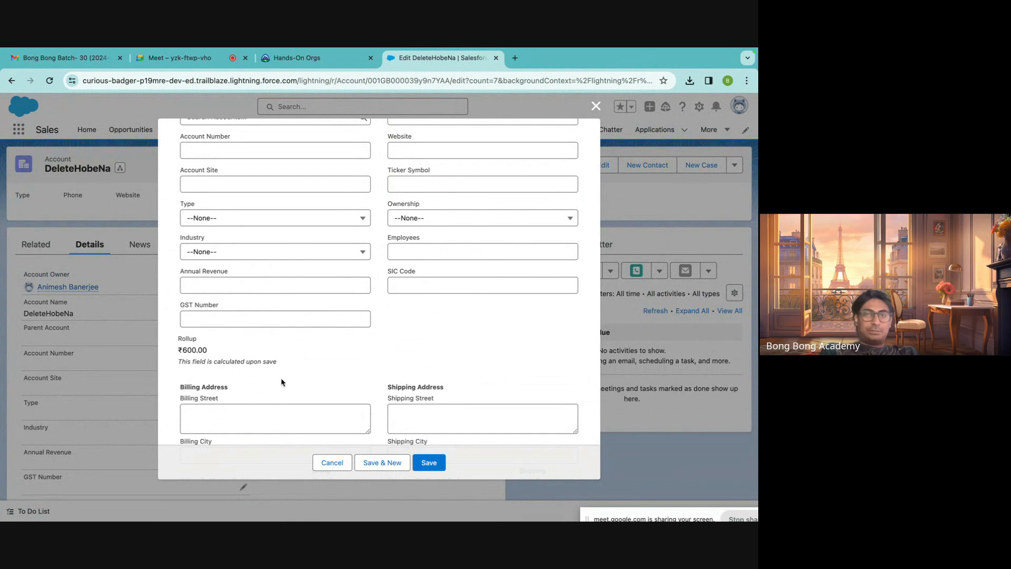
click(596, 107)
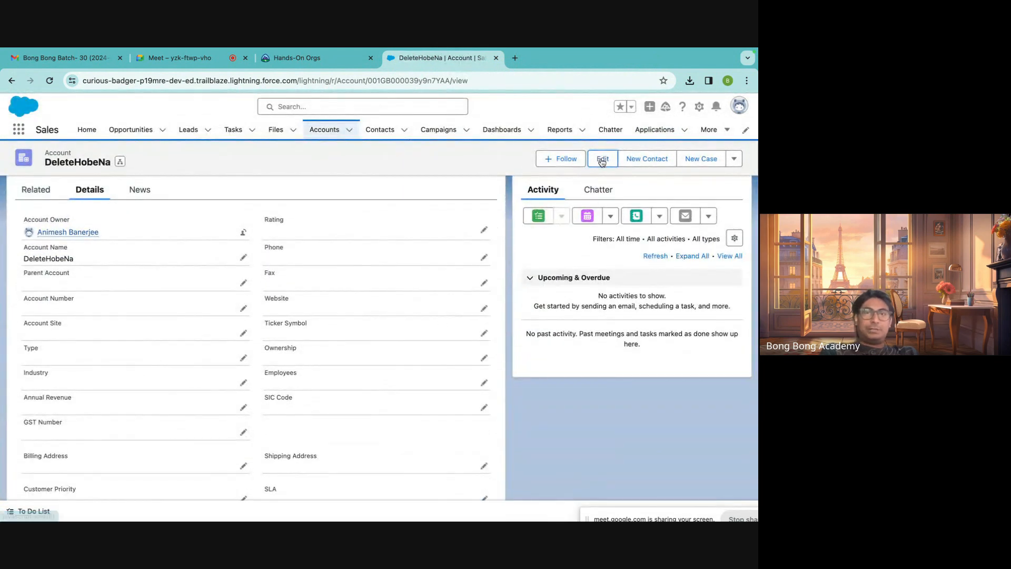
Review the DeleteHobeNa account's related records down to its Applications list, with a brief look at the Hands-On Orgs page.
scroll(304, 330, down, 5)
scroll(303, 330, up, 6)
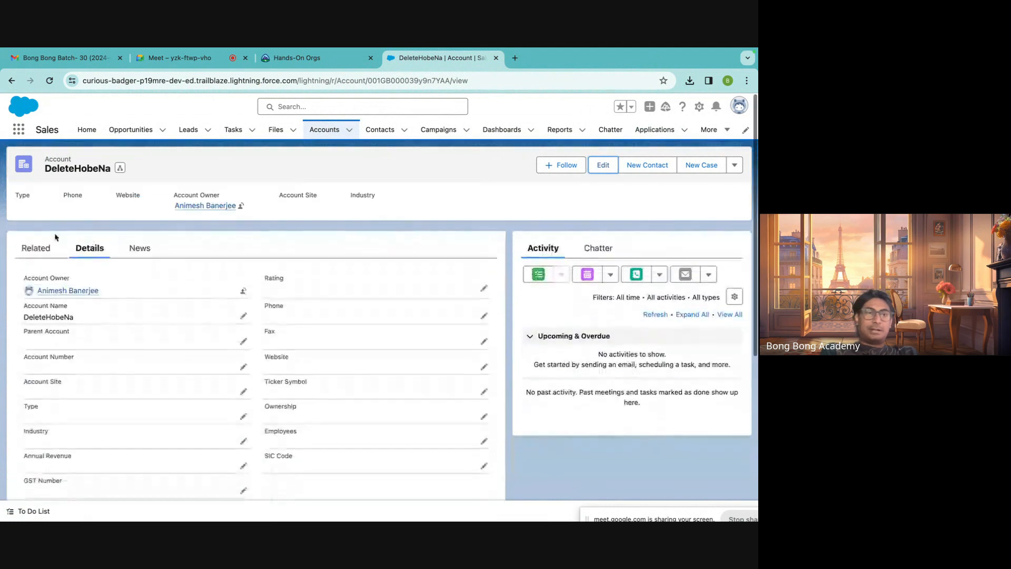
click(37, 244)
scroll(96, 415, down, 7)
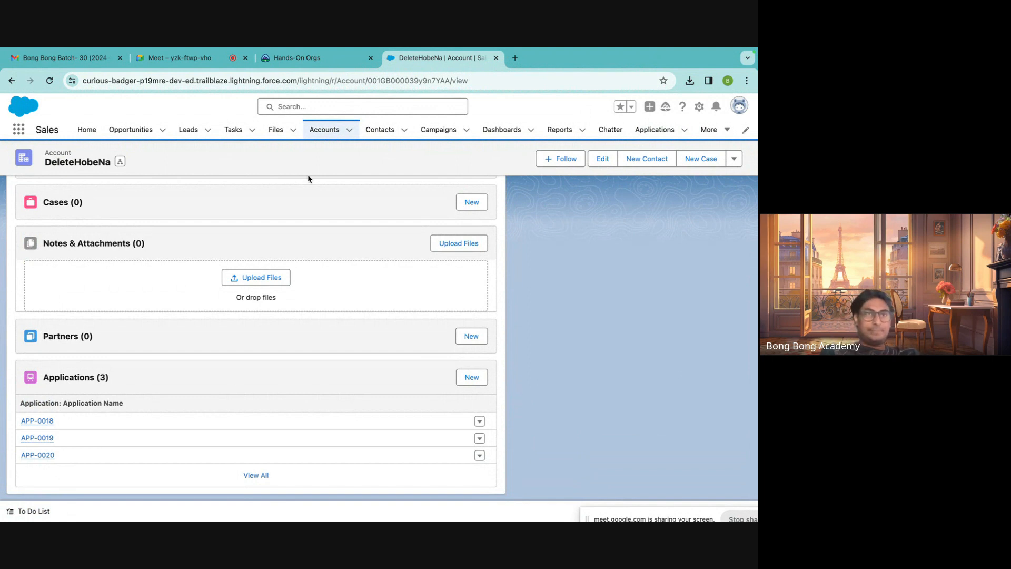
click(298, 58)
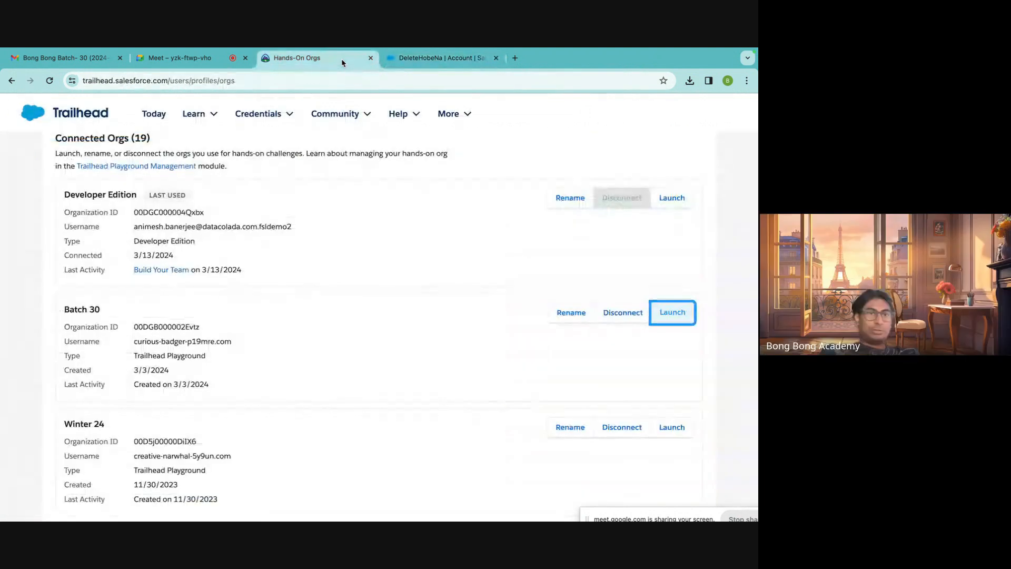
click(423, 64)
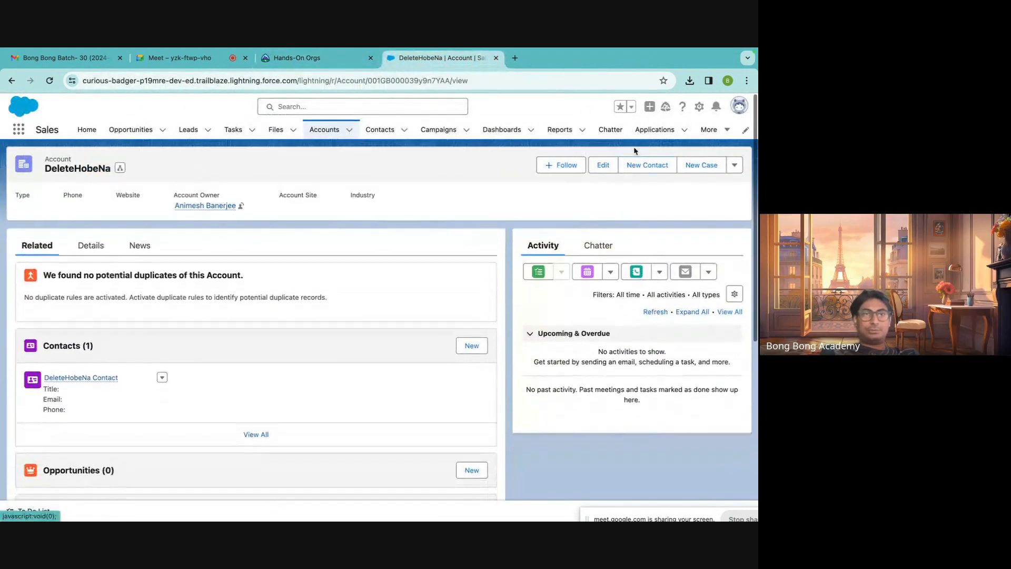
Open Setup in a new browser tab and go to the Application object's Fields & Relationships in Object Manager.
click(699, 106)
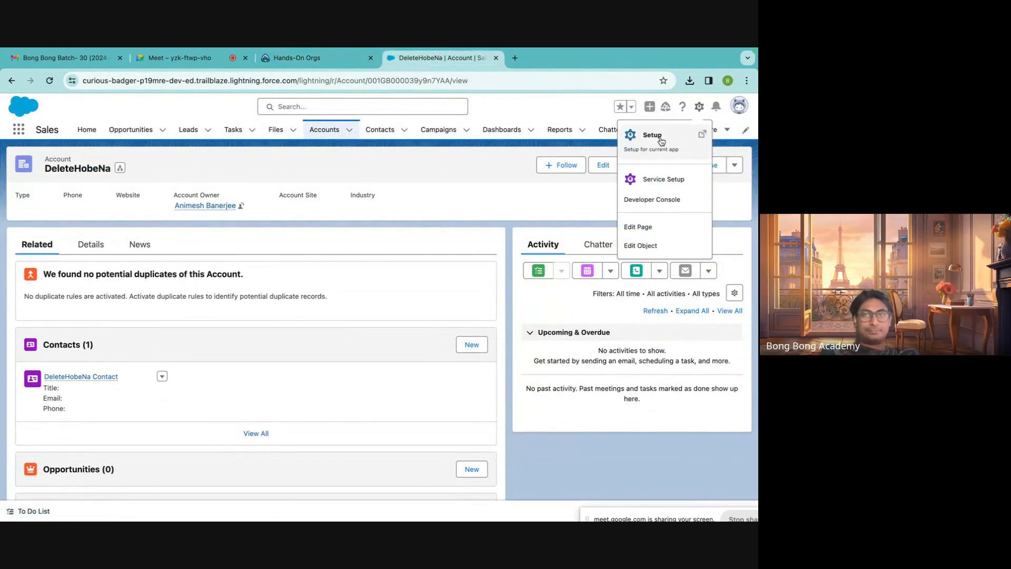
click(679, 134)
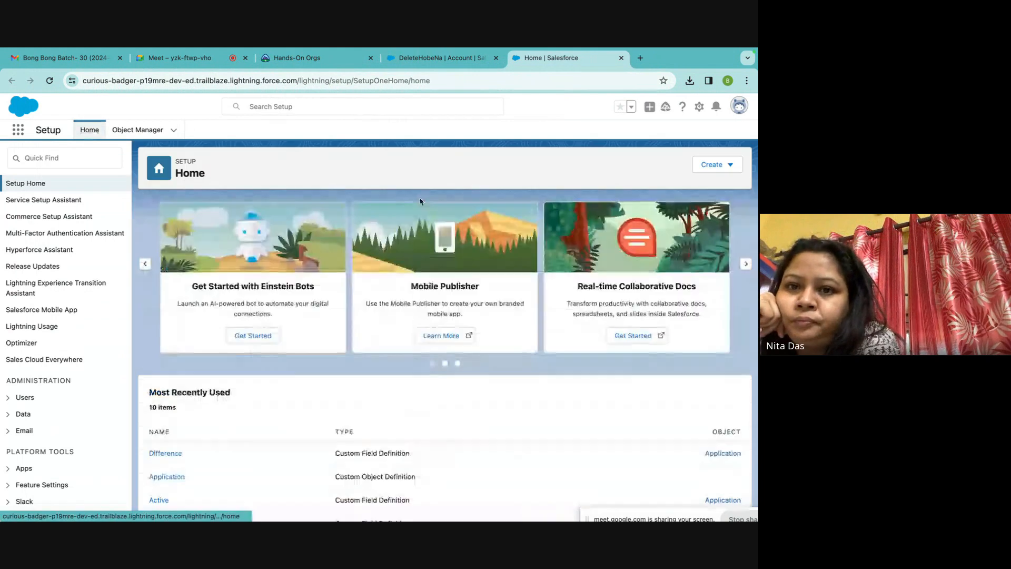
click(137, 130)
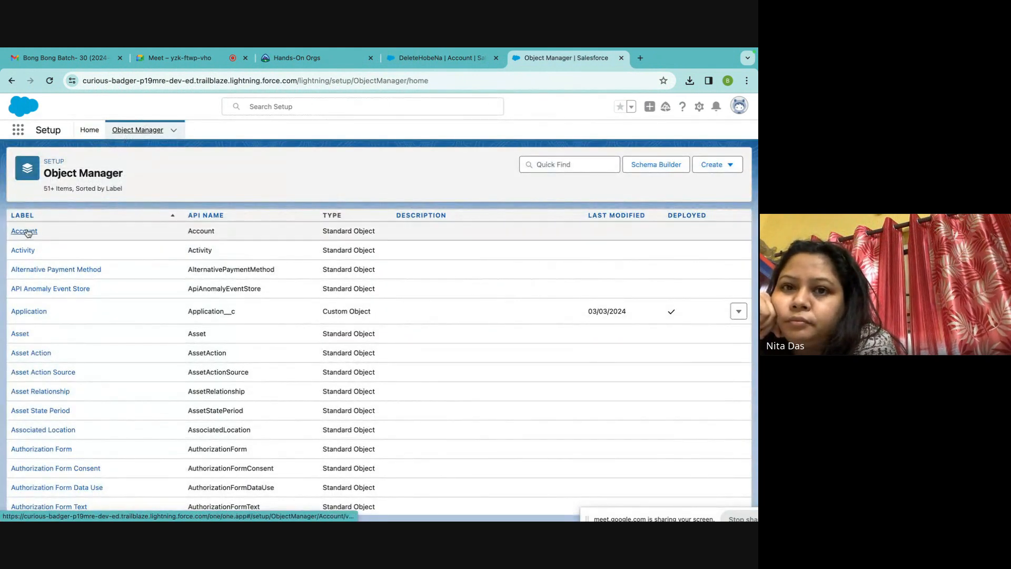
click(29, 311)
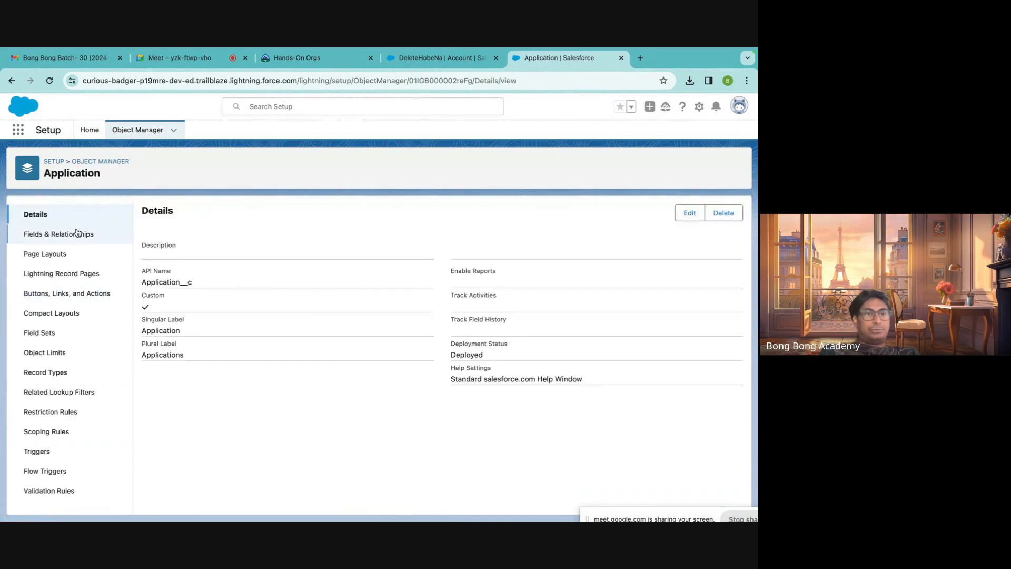
click(38, 235)
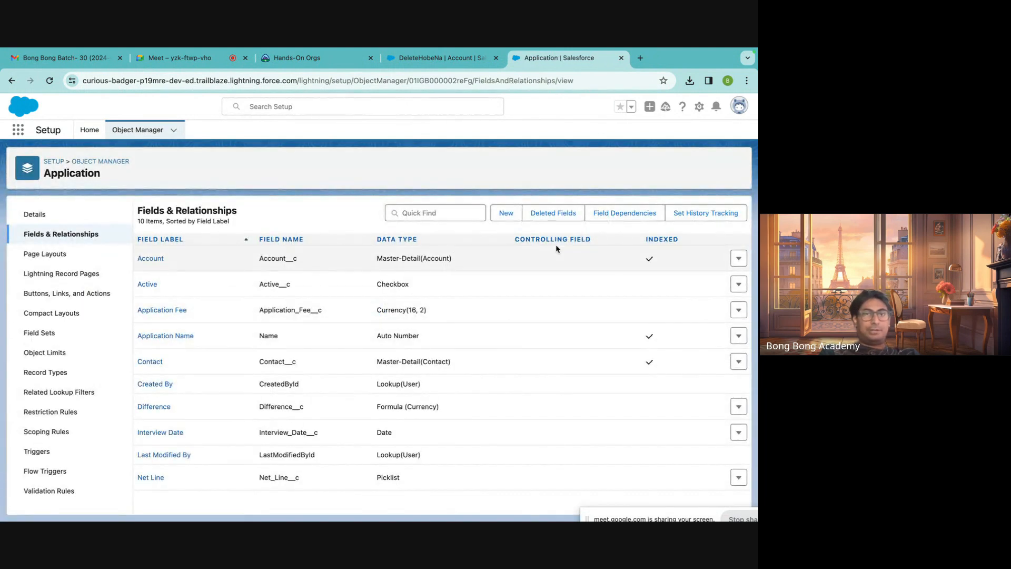
Examine the data types offered for a new custom field on Application, and leave the wizard for the object's page layouts.
click(505, 213)
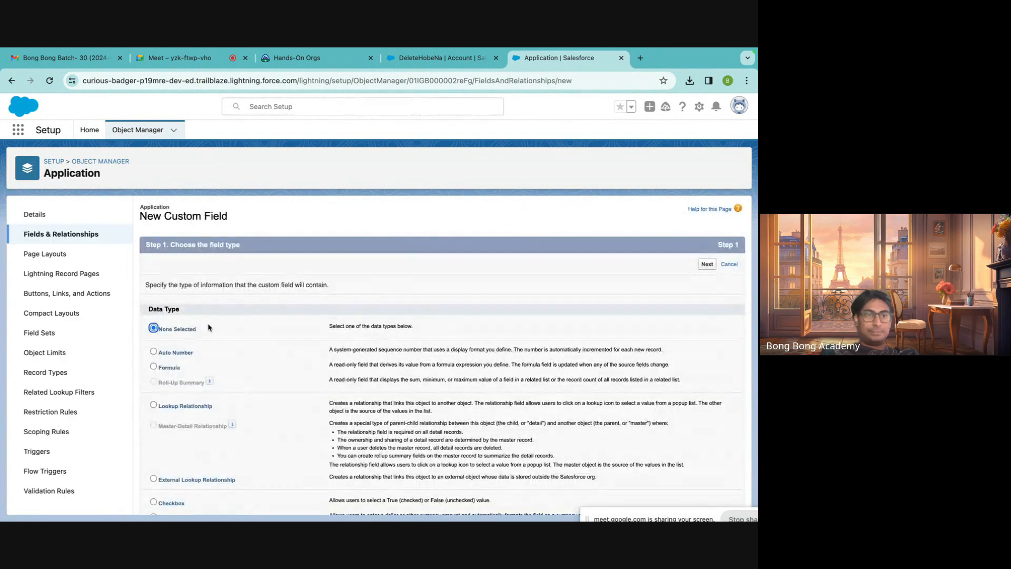
scroll(208, 327, down, 5)
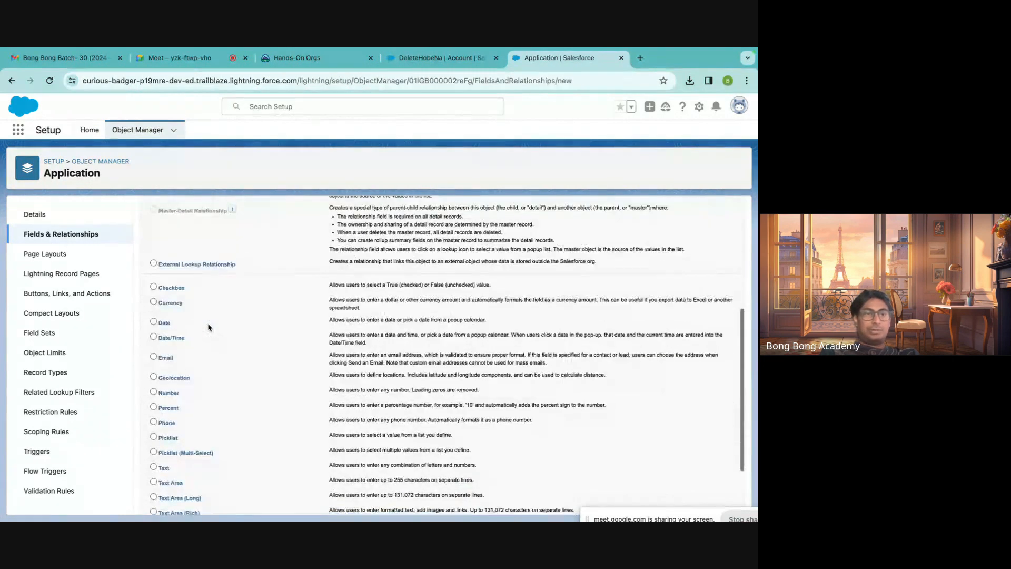
scroll(208, 327, down, 2)
scroll(209, 330, up, 8)
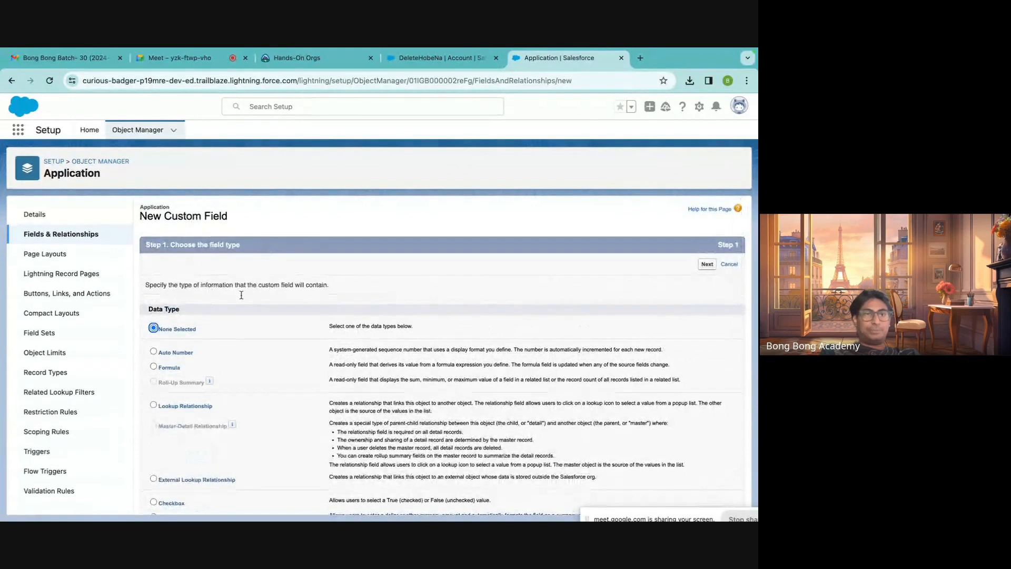
scroll(278, 295, down, 7)
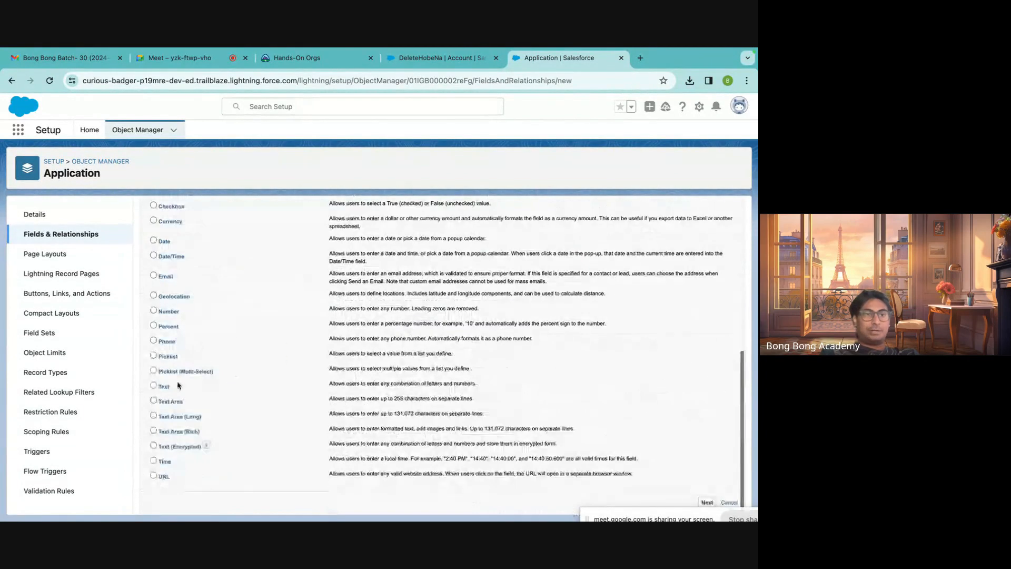
click(61, 254)
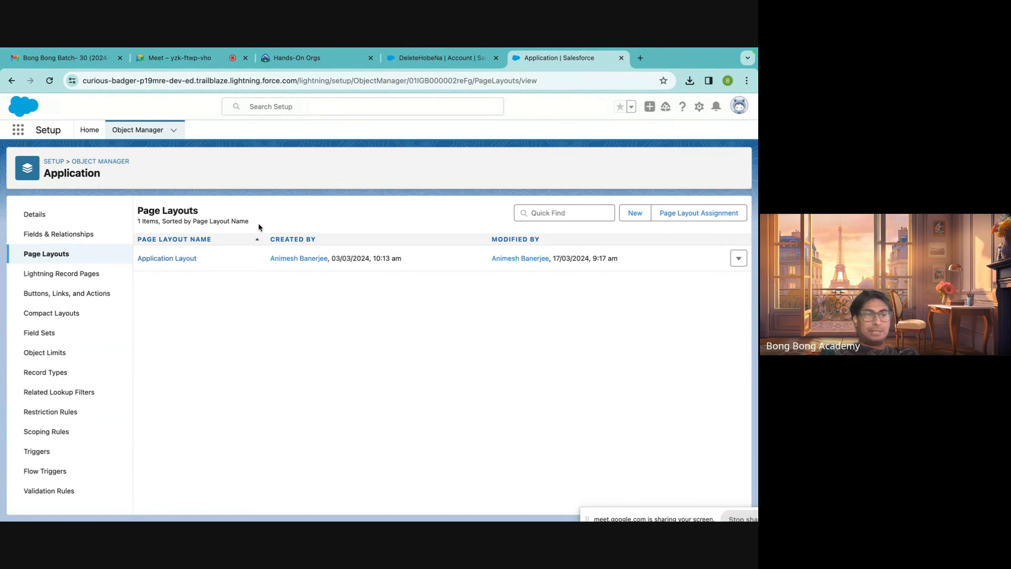
Re-examine the DeleteHobeNa account's related lists and the fields shown in its details.
click(416, 59)
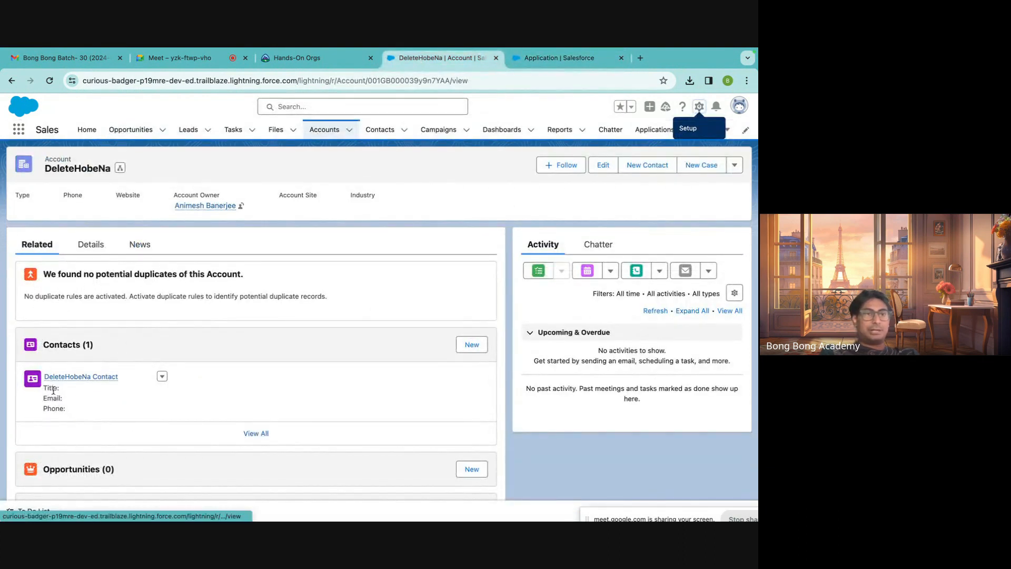
scroll(55, 395, down, 6)
scroll(54, 393, up, 3)
scroll(54, 396, up, 5)
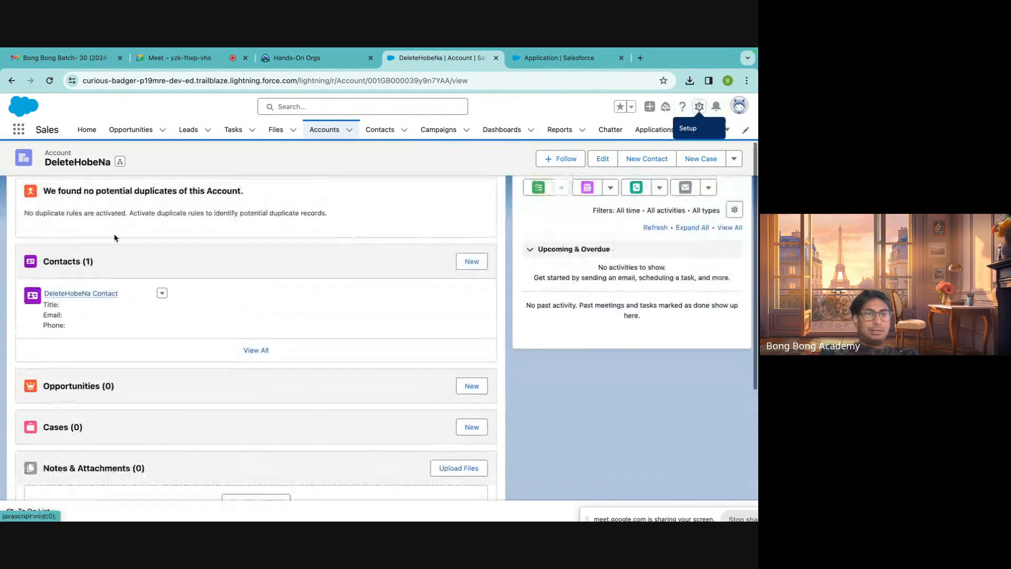
click(89, 249)
scroll(122, 375, down, 5)
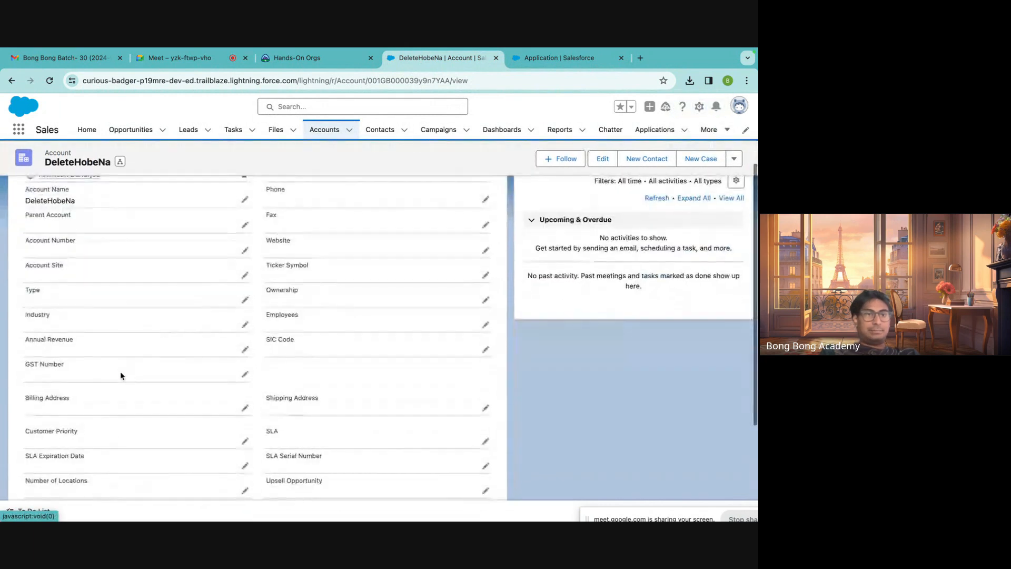
scroll(122, 374, up, 5)
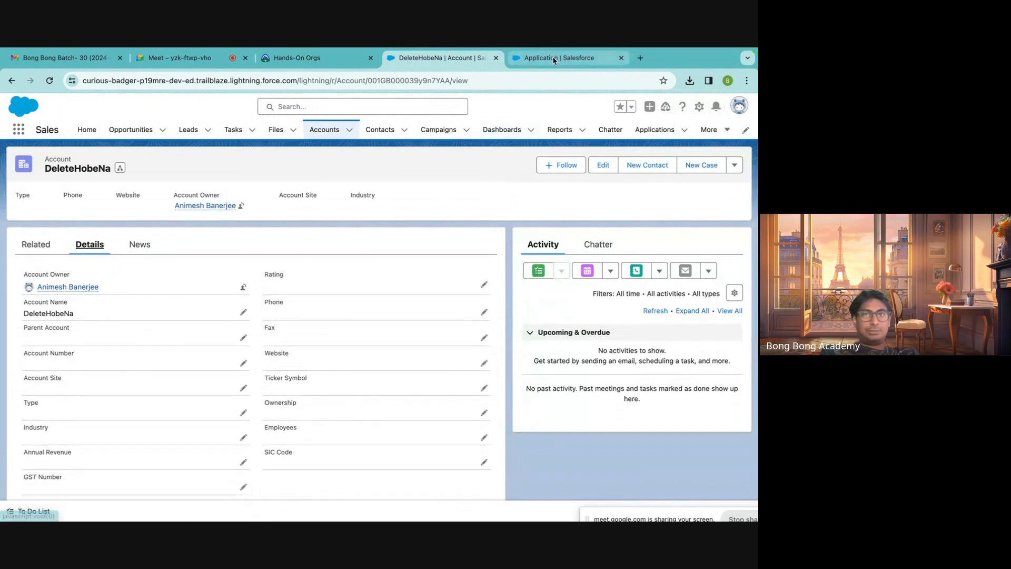
Return to the Application object's setup, open Application Layout, and examine the fields in its Information section.
click(552, 57)
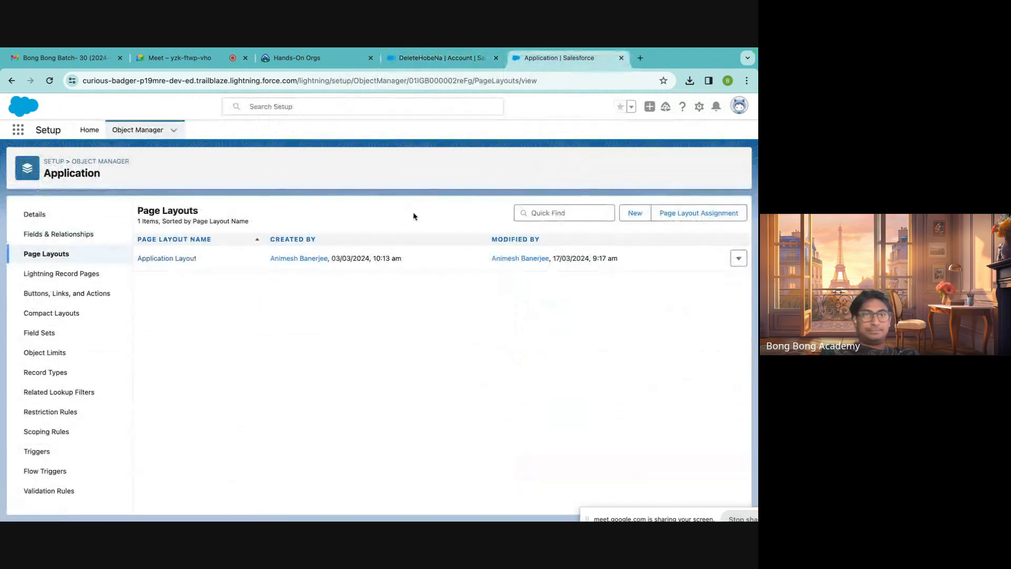
click(175, 261)
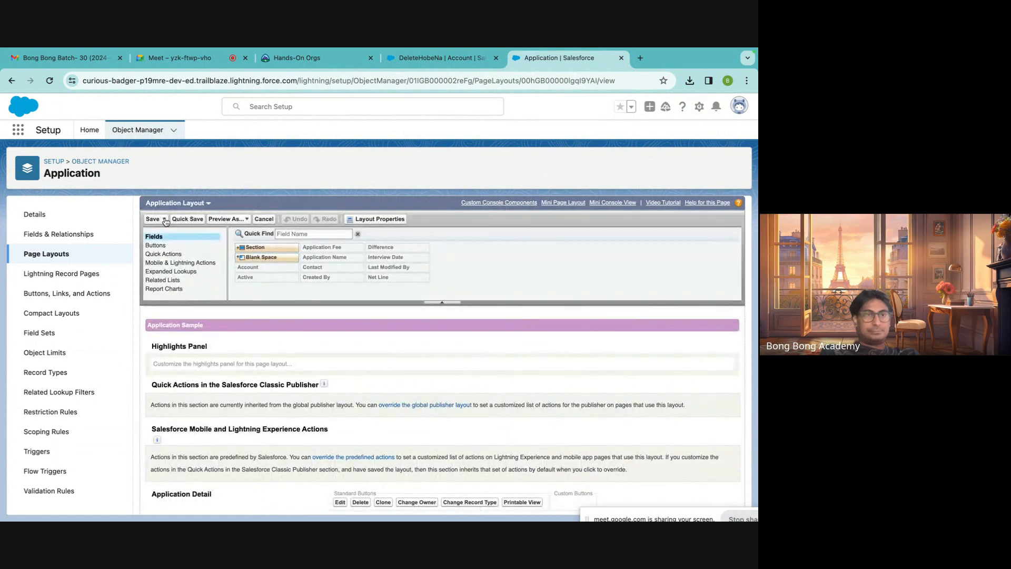
scroll(221, 403, down, 5)
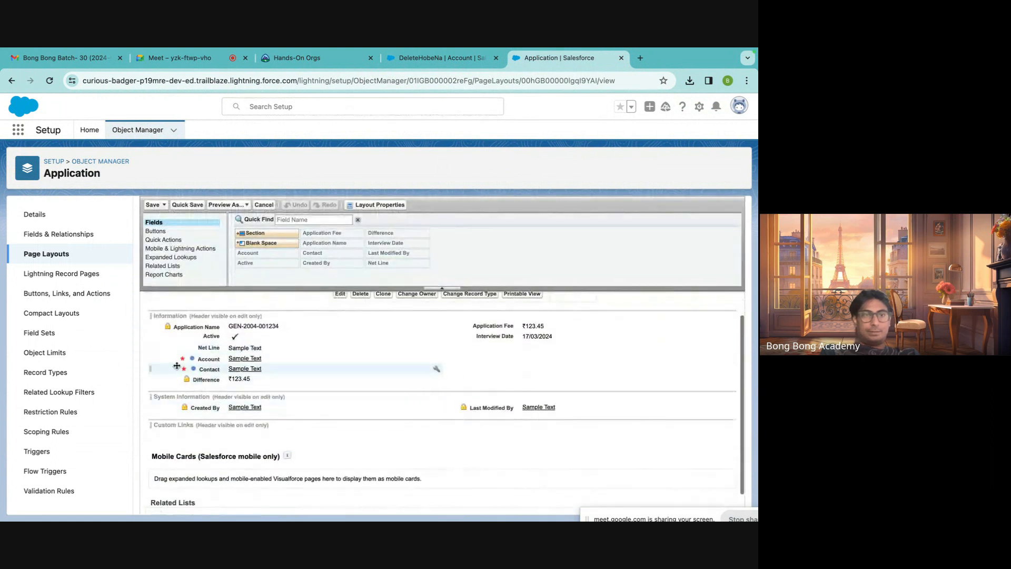
Move the Difference and Net Line fields below Interview Date in Application Layout's Information section, and save the layout.
drag(206, 379, 502, 347)
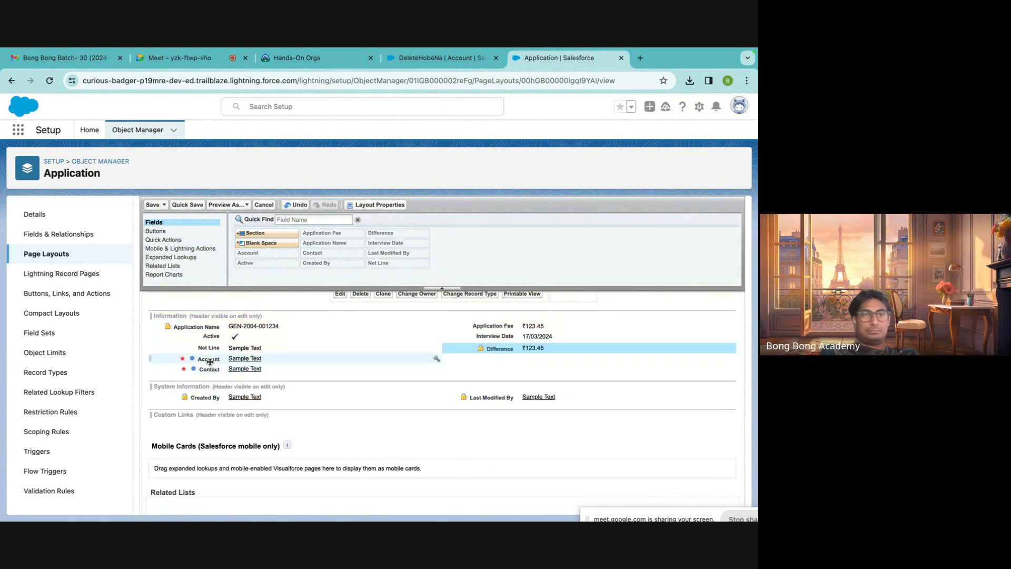
drag(209, 348, 458, 365)
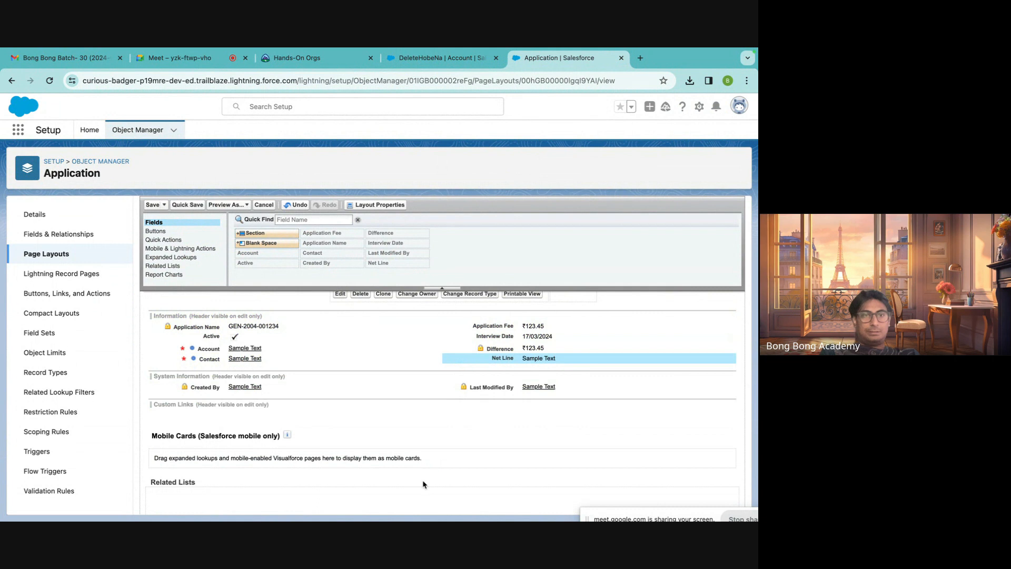
click(152, 204)
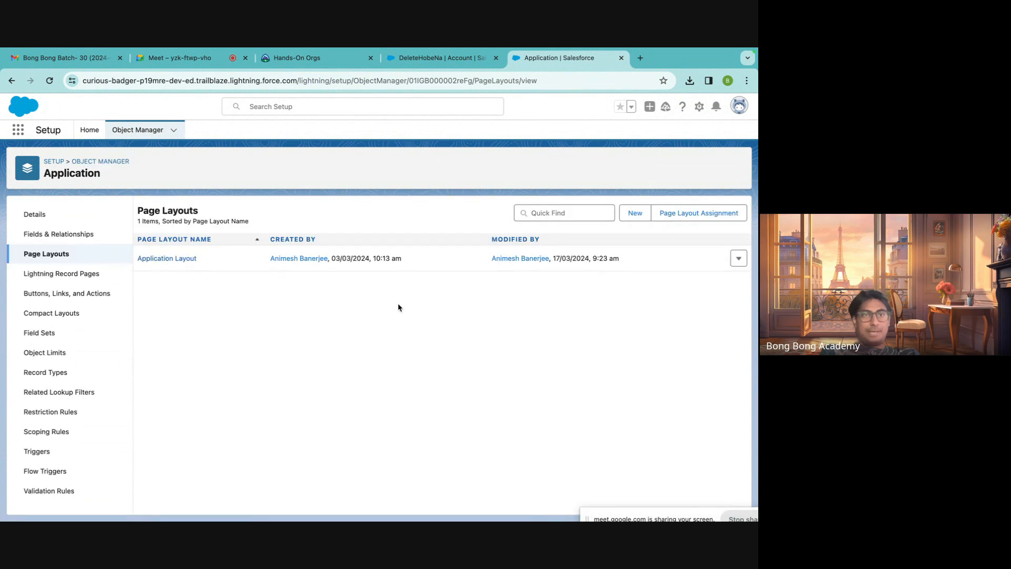
click(59, 254)
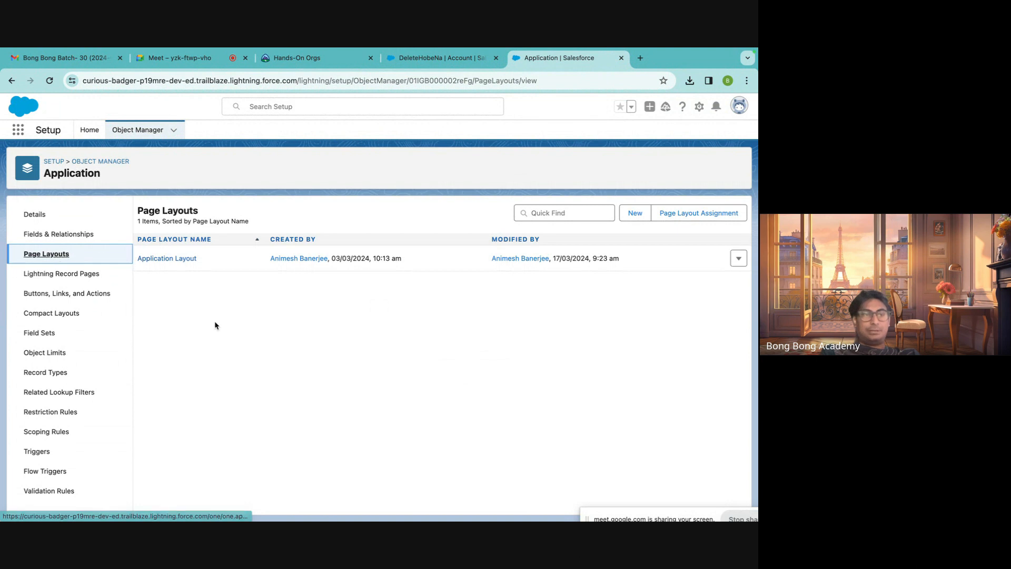
Open APP-0018 from the DeleteHobeNa account's Applications related list, refresh it, and check the field arrangement in its details and edit form.
click(437, 58)
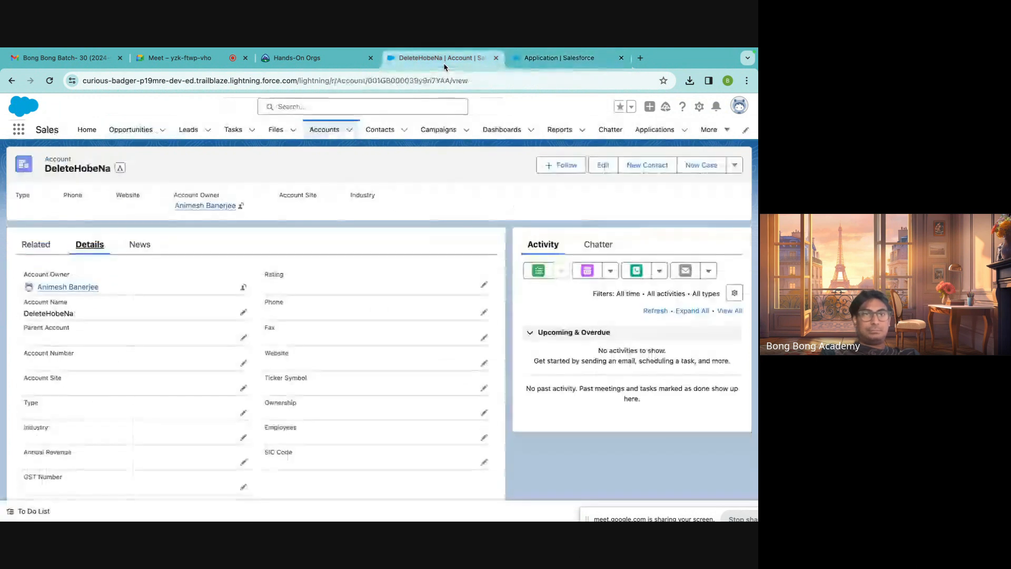
click(31, 247)
scroll(159, 410, down, 10)
click(43, 426)
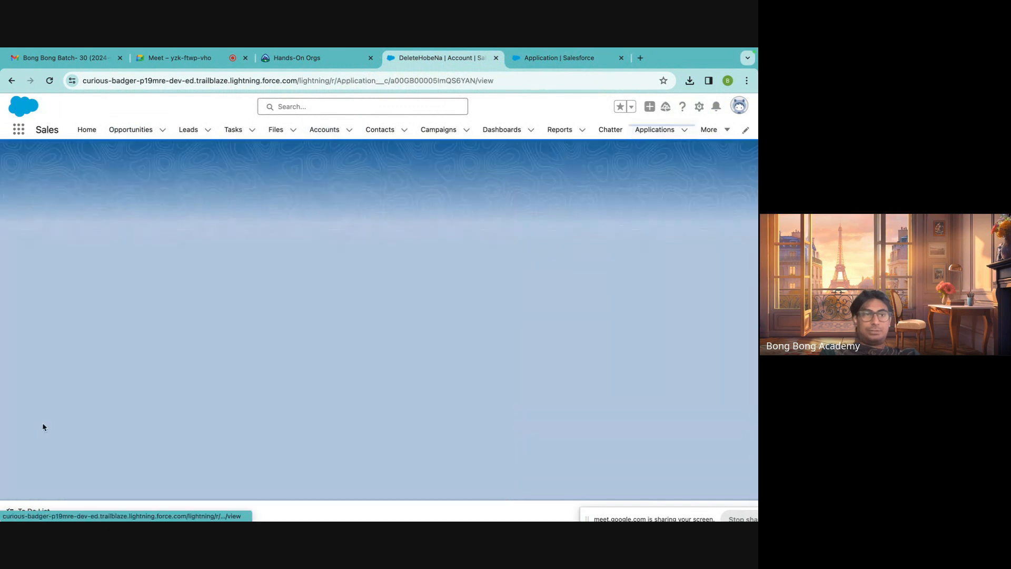
click(47, 84)
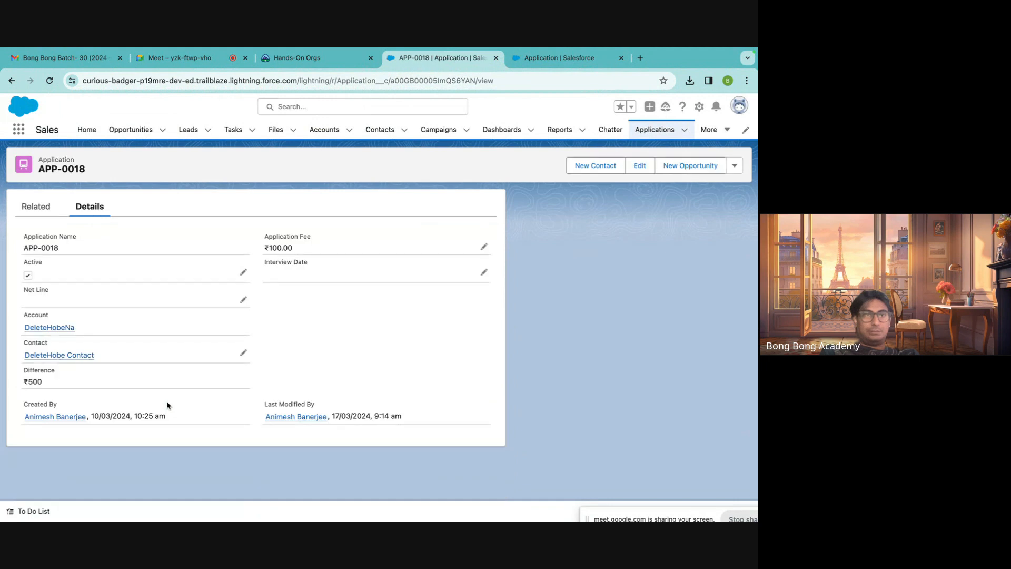
click(639, 165)
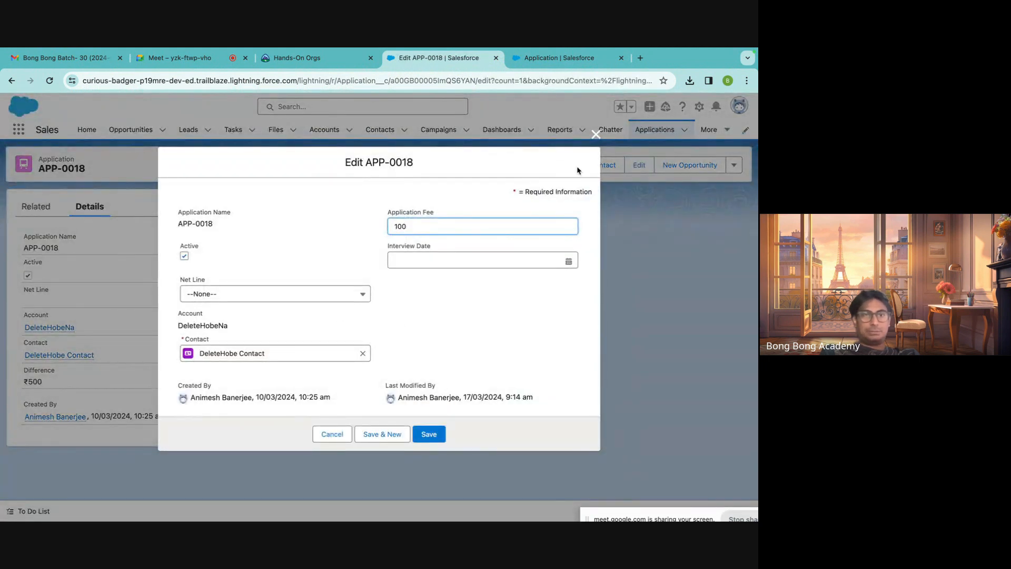
click(595, 134)
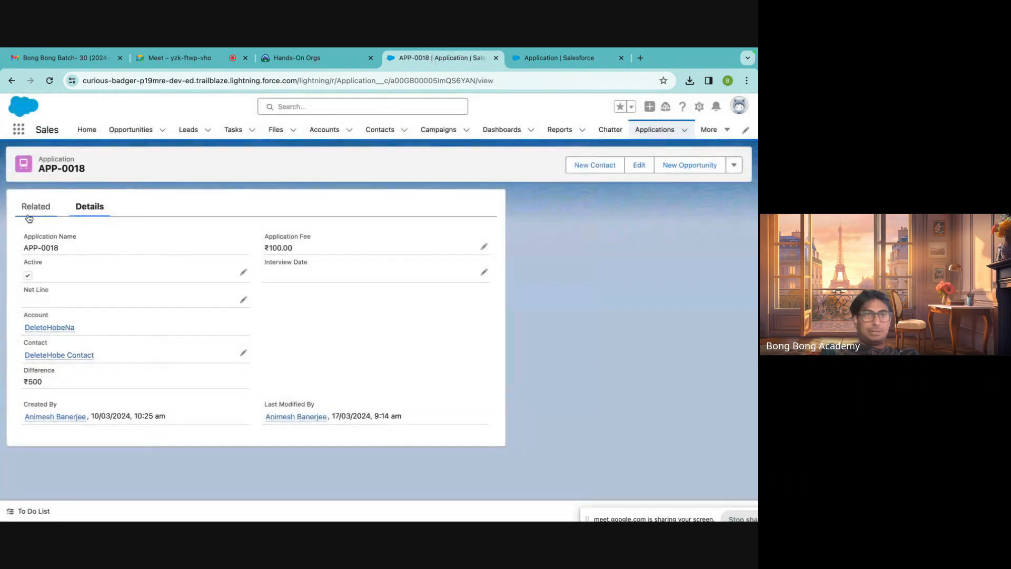
Refresh APP-0018 again and recheck the field order in its details and edit form without changing anything.
click(50, 81)
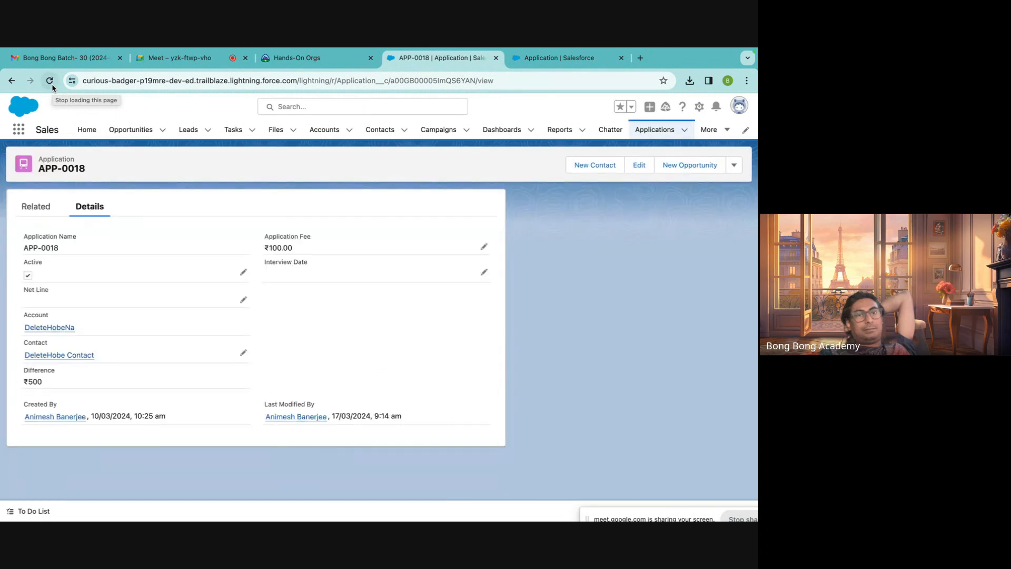
click(52, 84)
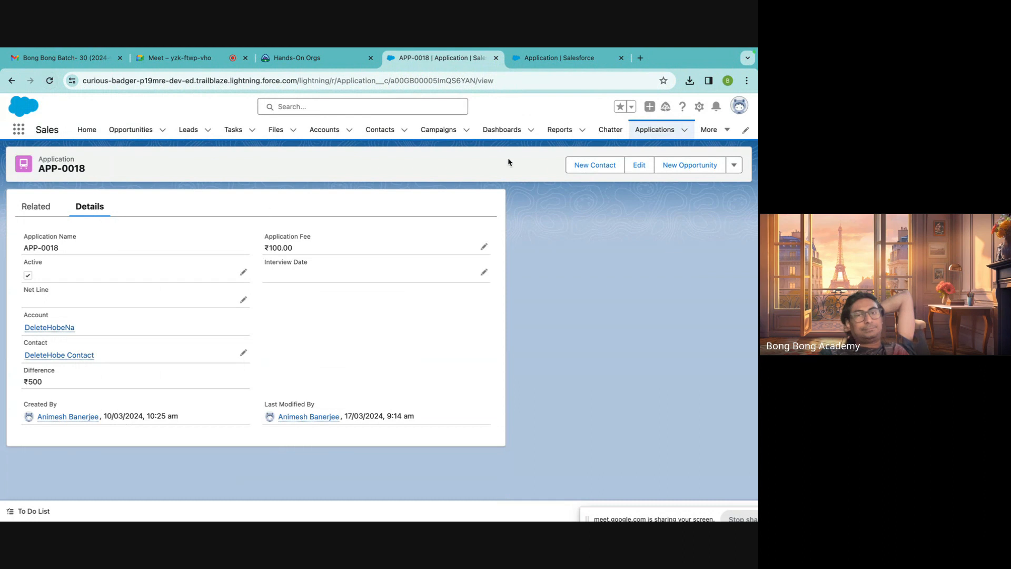
click(639, 165)
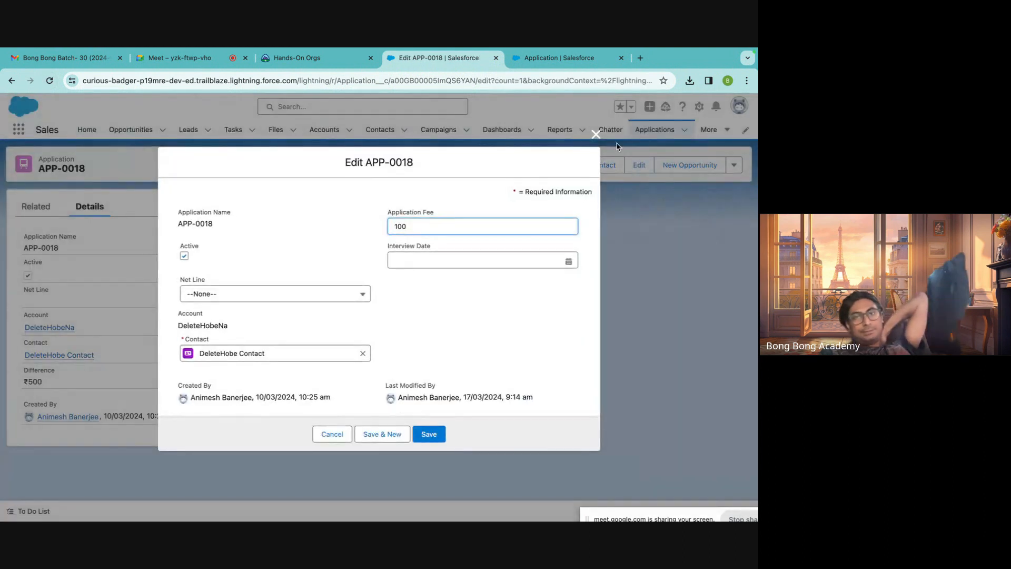
click(596, 135)
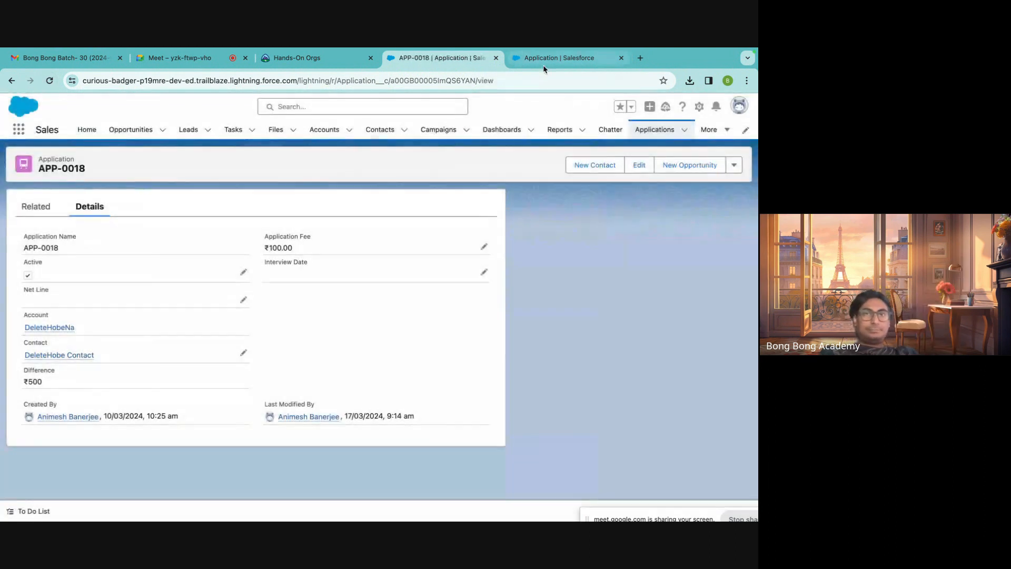
Reopen Application Layout in Setup to examine its Information and Related Lists sections, and compare them with APP-0018's related lists and details.
click(543, 60)
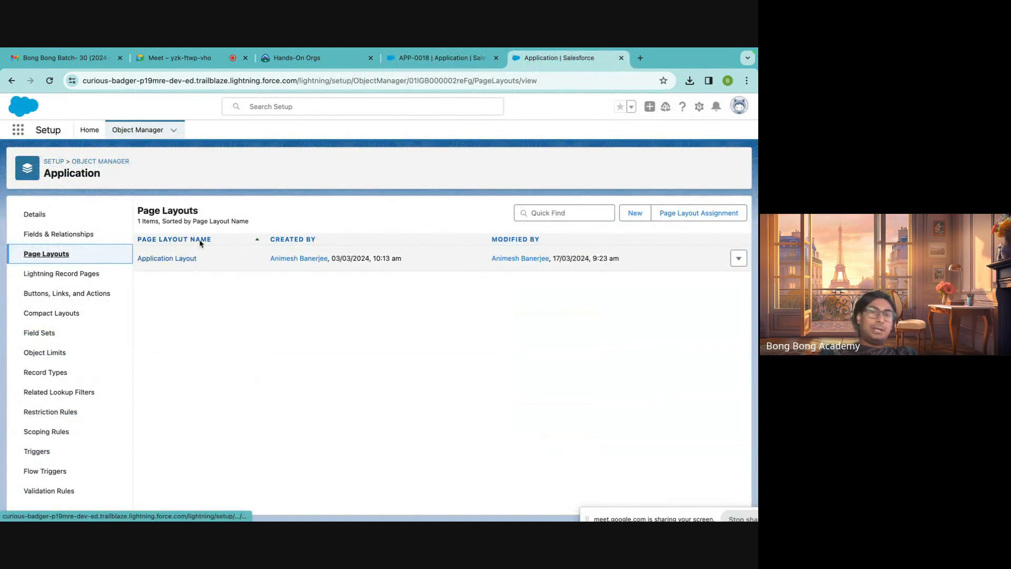
click(167, 259)
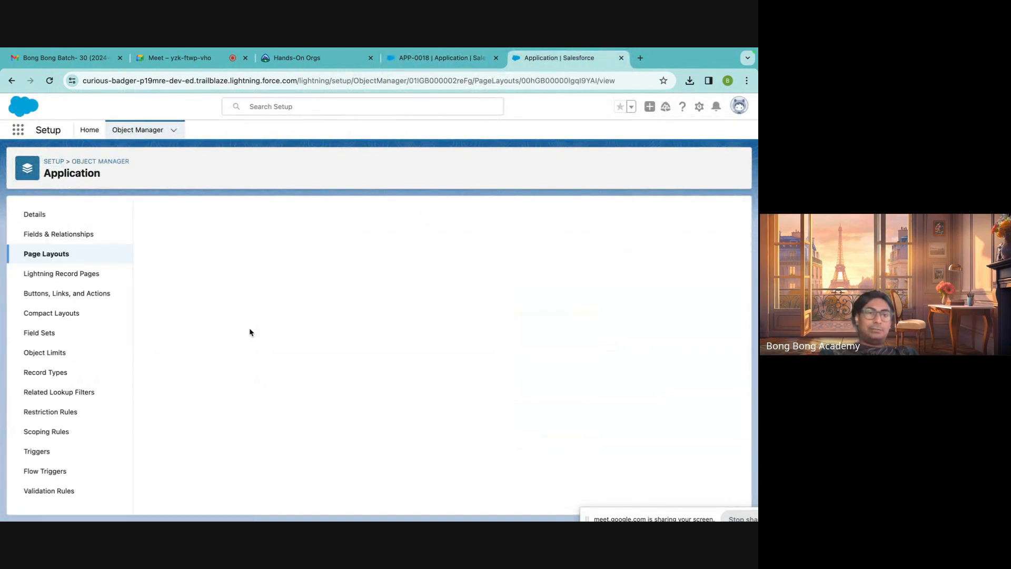
scroll(340, 403, down, 5)
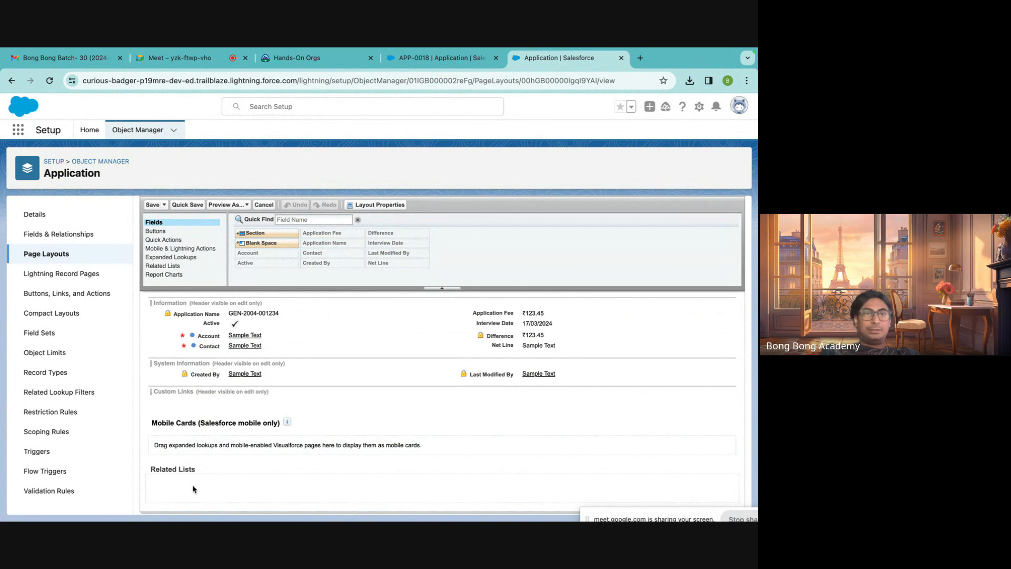
click(439, 58)
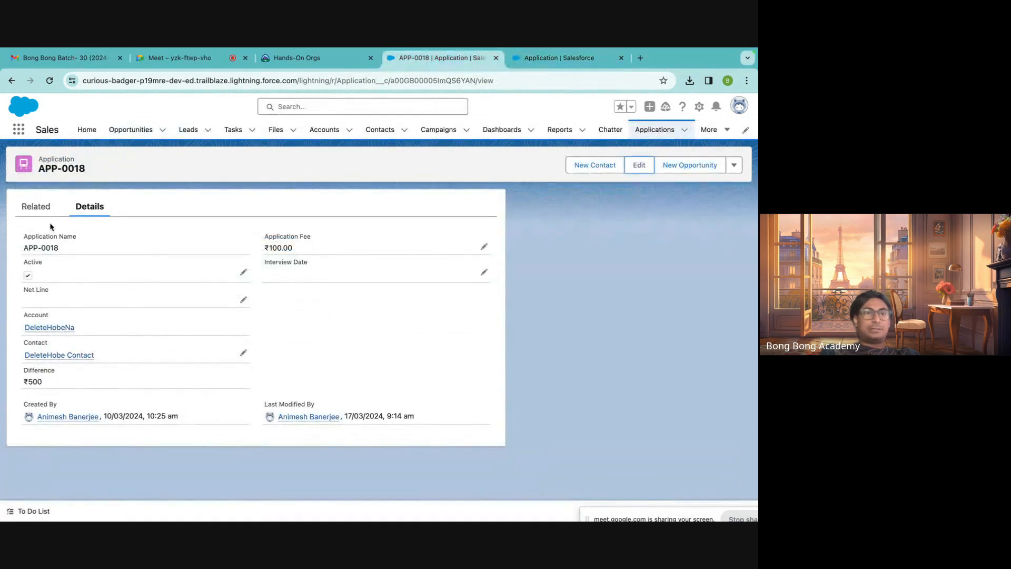
click(36, 207)
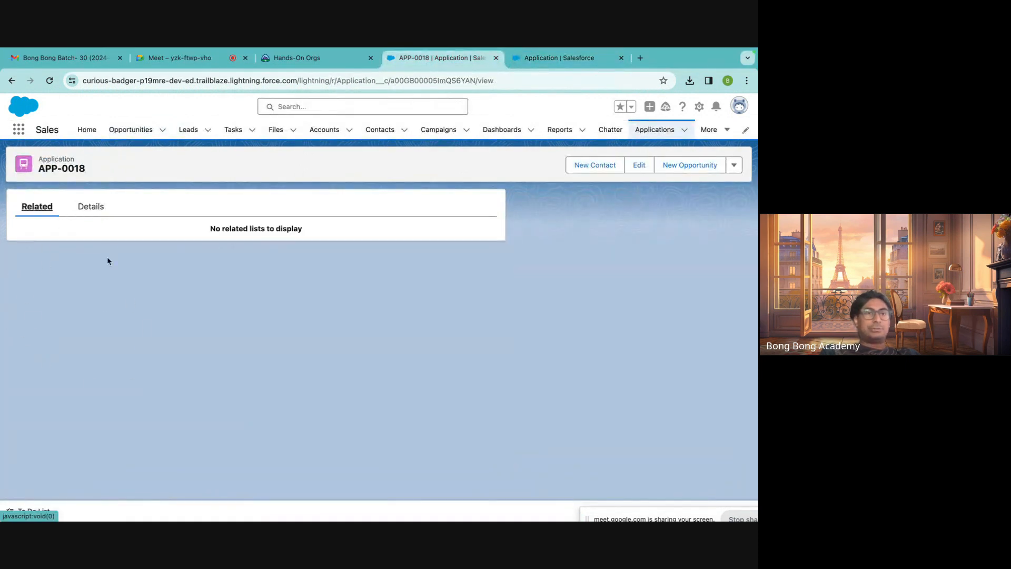
click(95, 208)
Open the DeleteHobeNa account from the recently viewed accounts and review all its related lists.
click(325, 130)
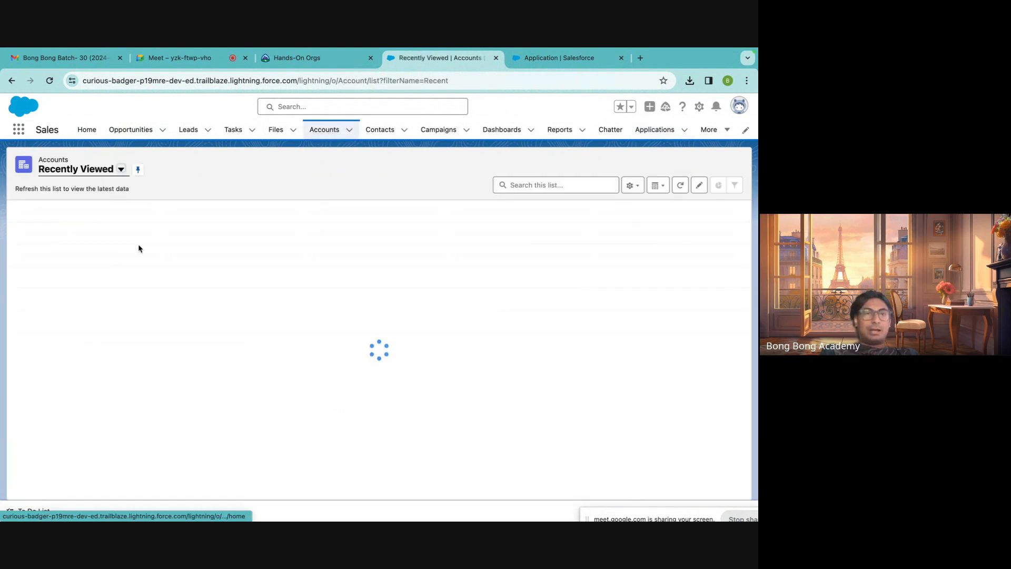
click(81, 224)
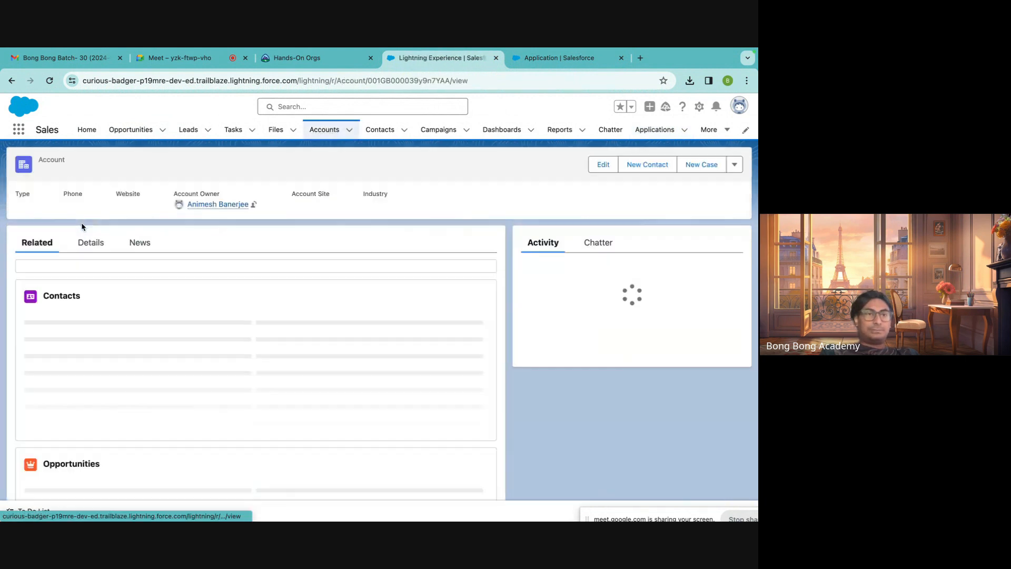
scroll(121, 316, down, 3)
scroll(122, 323, down, 5)
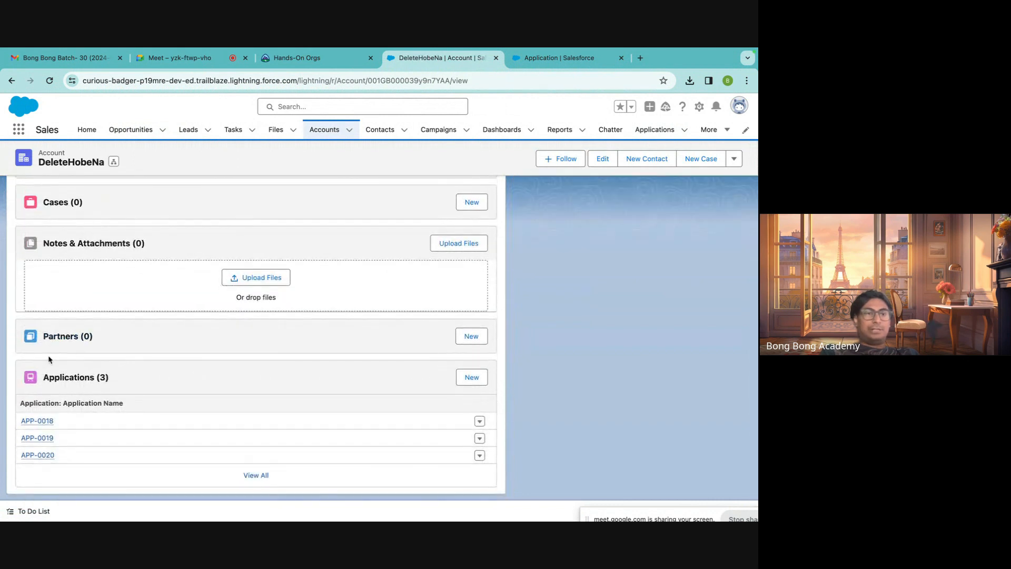
scroll(147, 364, up, 3)
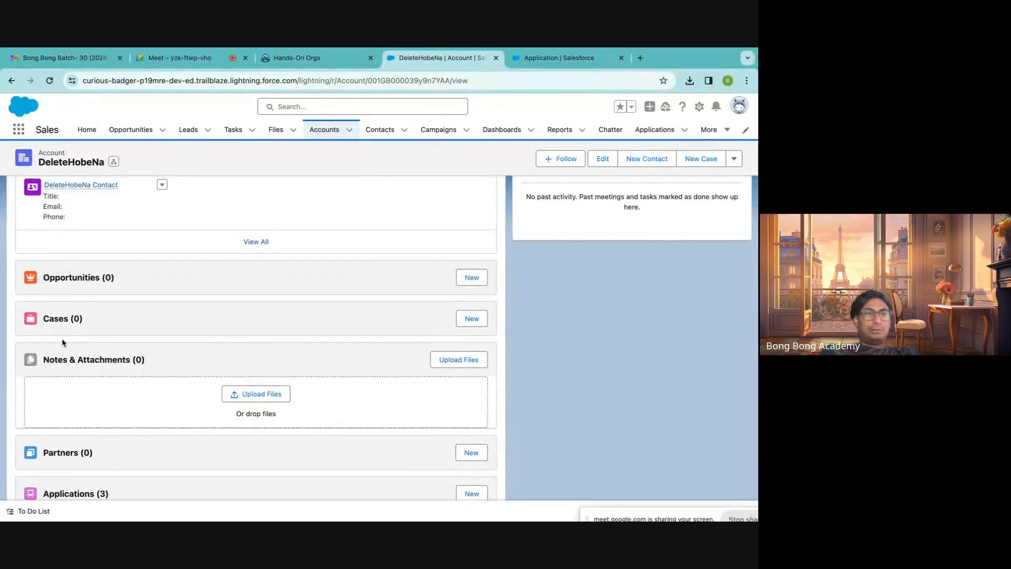
scroll(84, 395, up, 4)
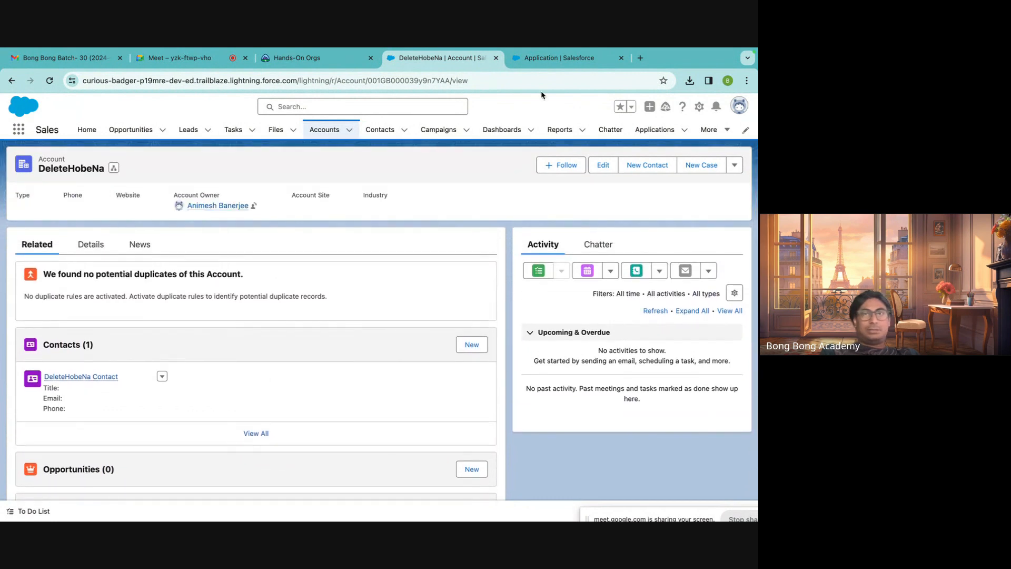
Return to Setup, go to the Account object's page layouts in Object Manager, and open their page layout assignments.
click(558, 57)
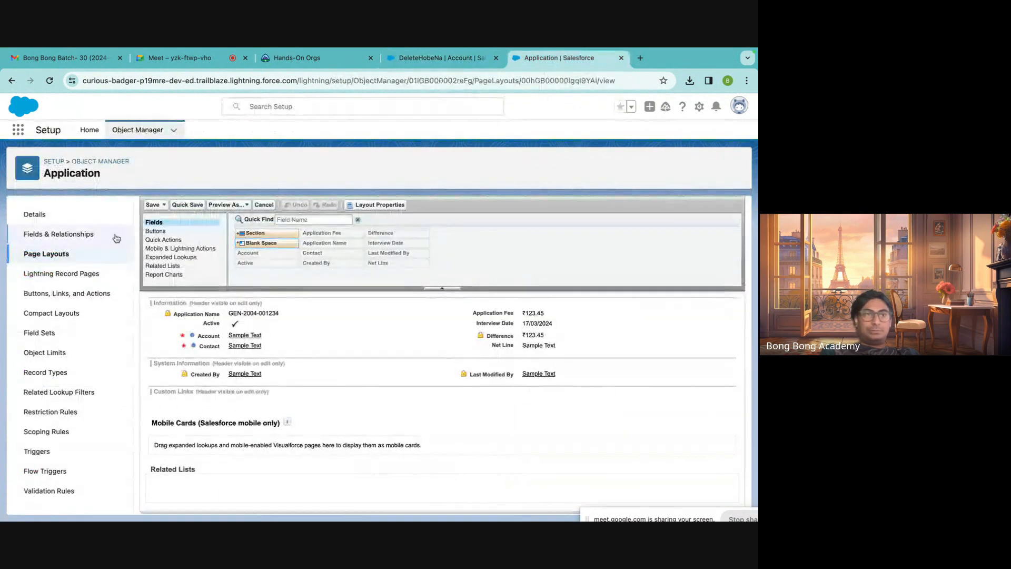
click(101, 161)
click(23, 231)
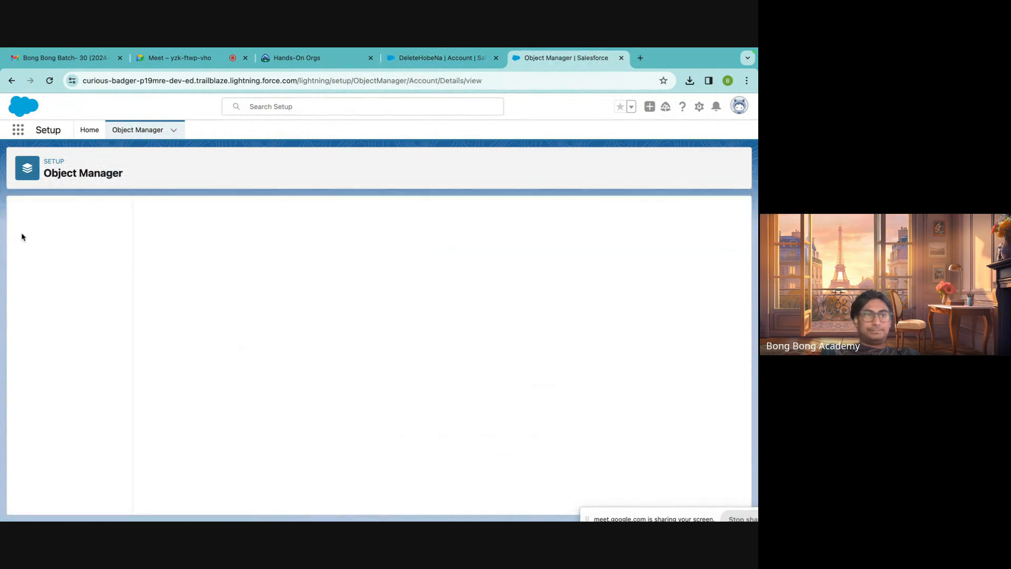
click(54, 256)
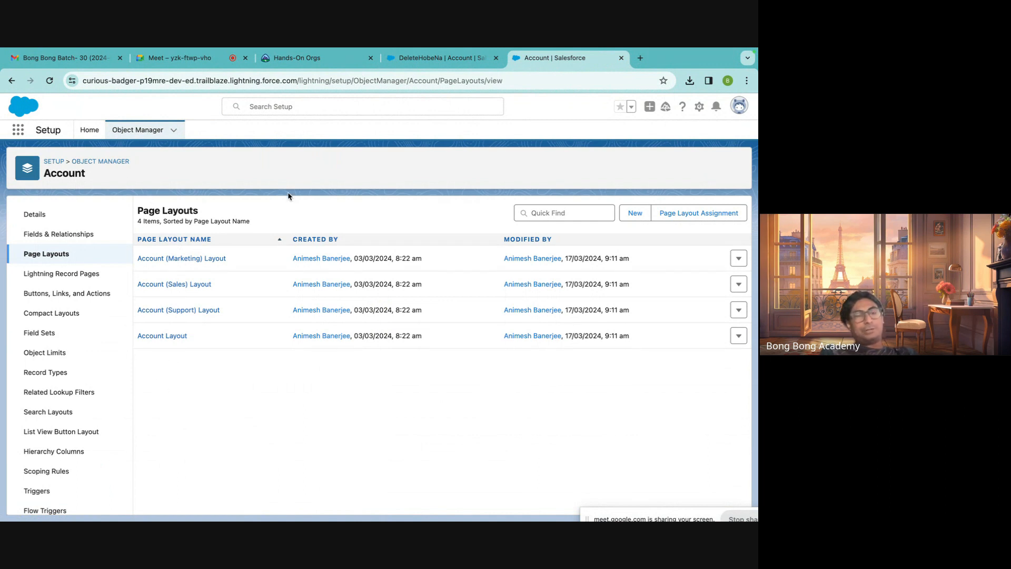
click(669, 218)
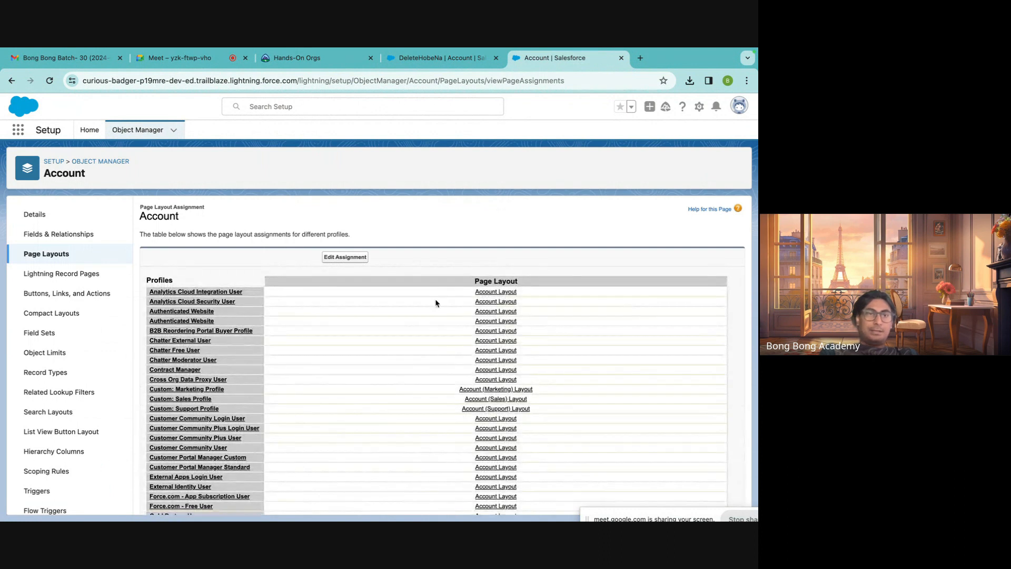
Look at the DeleteHobeNa account's detail fields and related lists for comparison with the Account layouts.
click(437, 58)
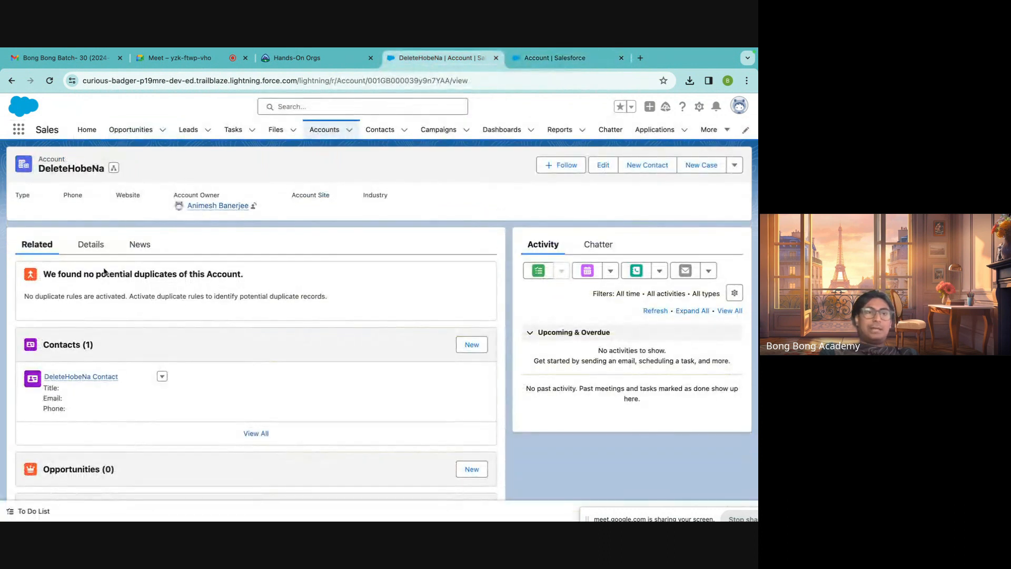
click(89, 245)
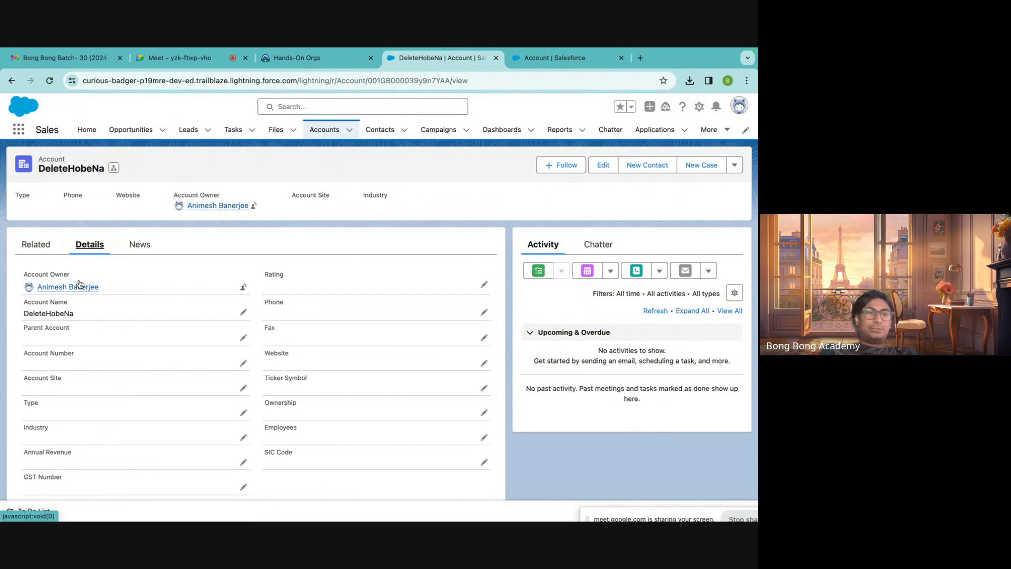
click(46, 255)
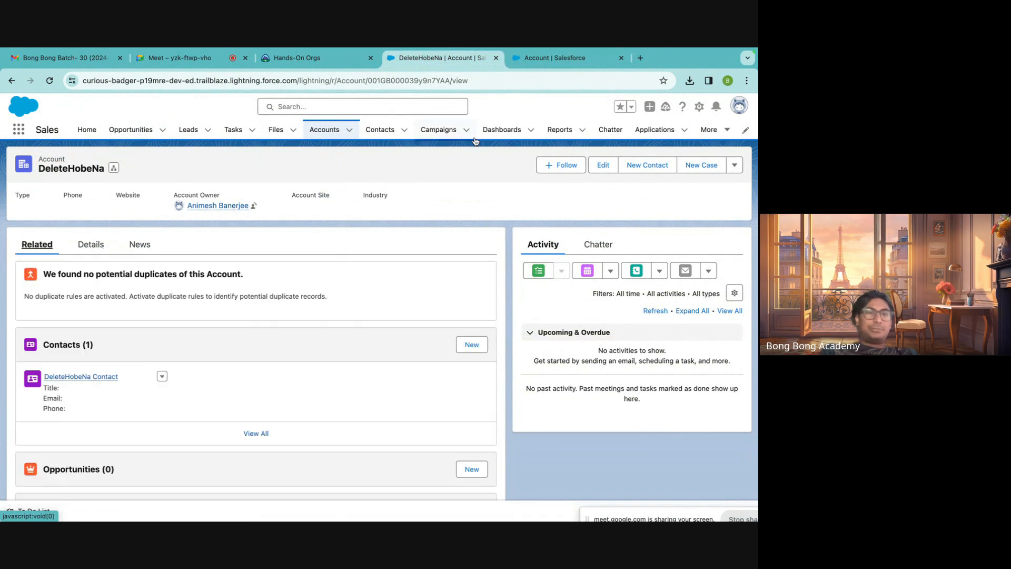
Examine which Account page layout is assigned to each profile, and return to the Account object's page layouts list.
click(537, 61)
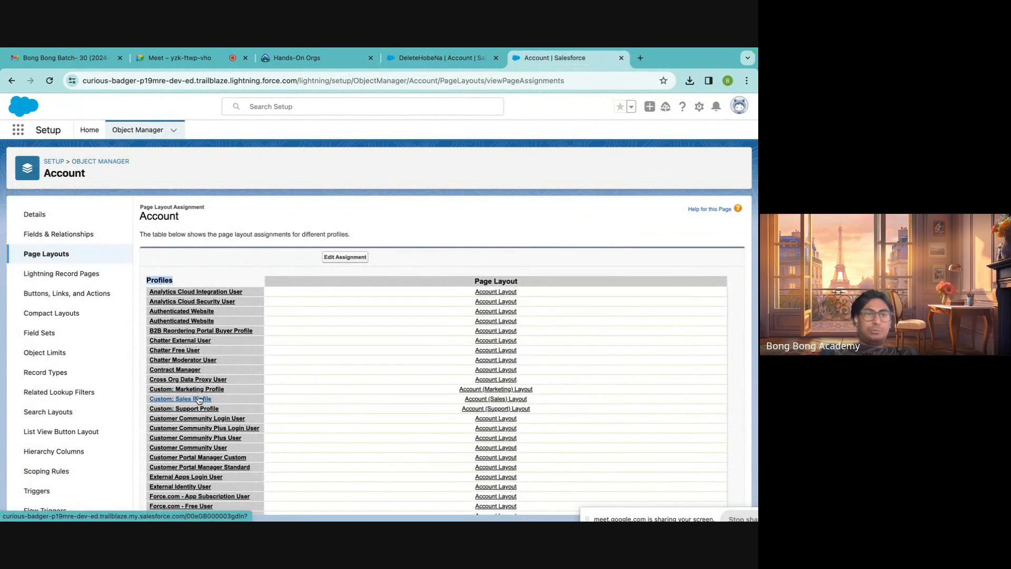
scroll(199, 400, down, 5)
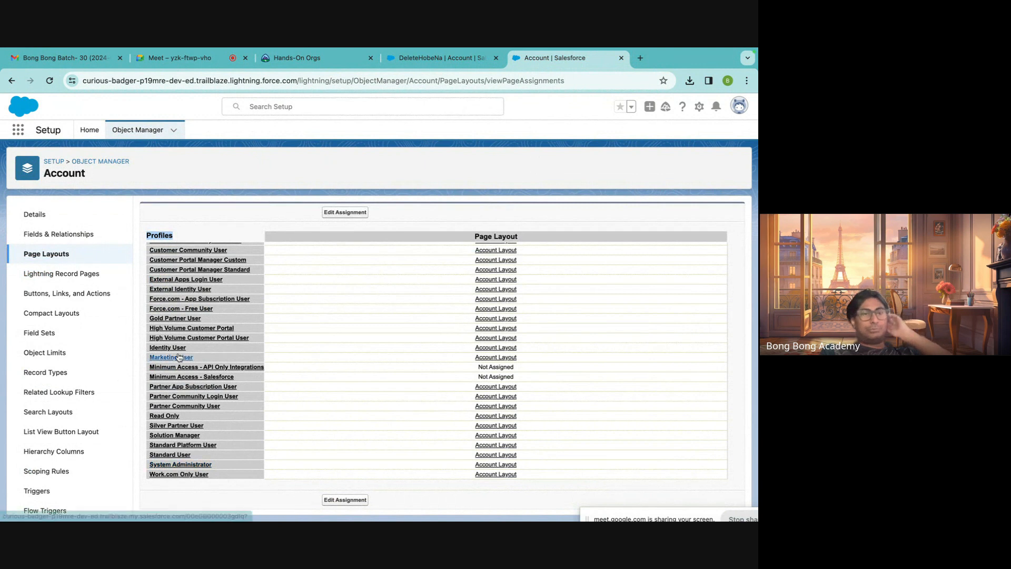
scroll(210, 358, up, 1)
scroll(216, 357, up, 3)
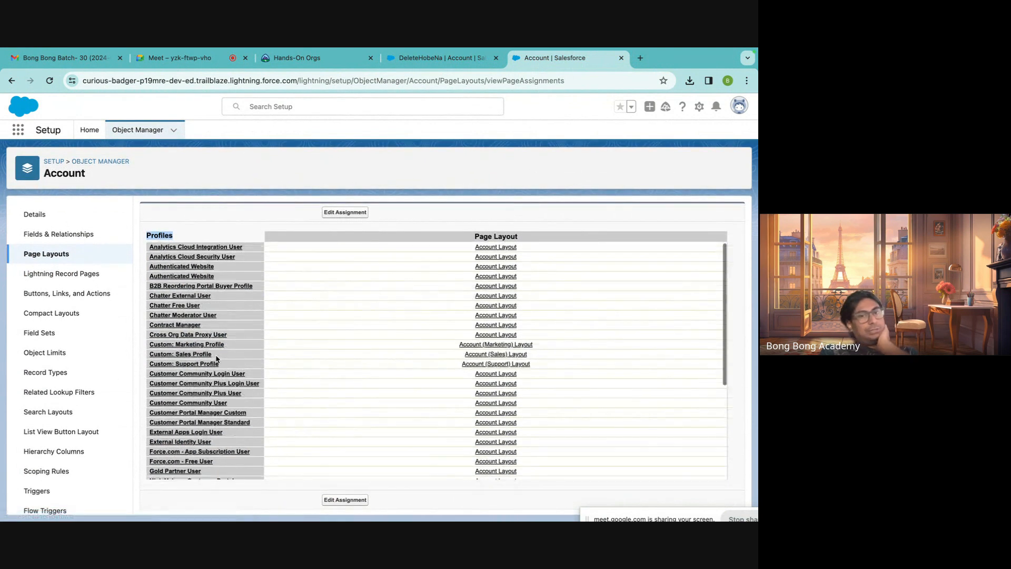
scroll(216, 355, down, 3)
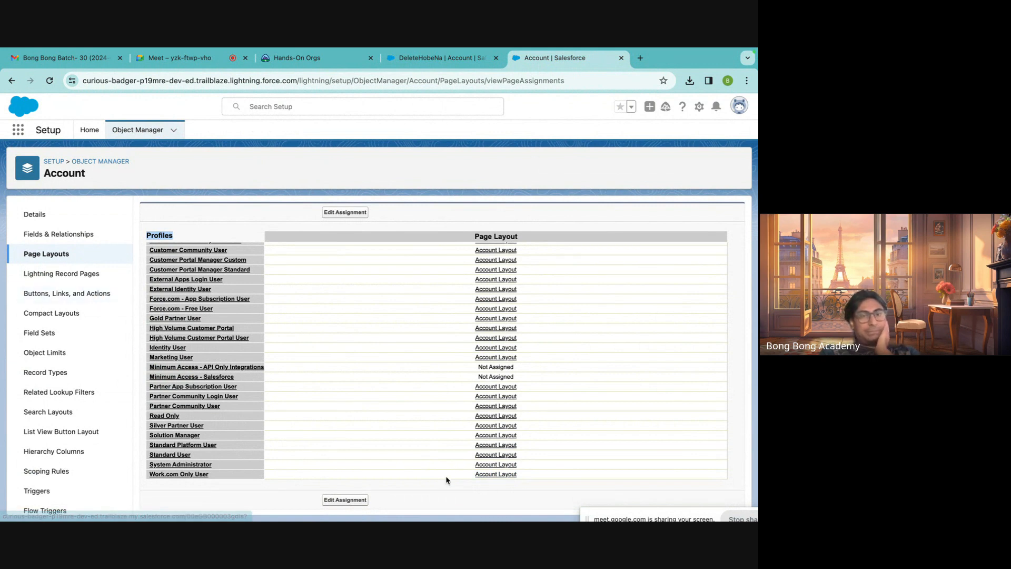
click(46, 253)
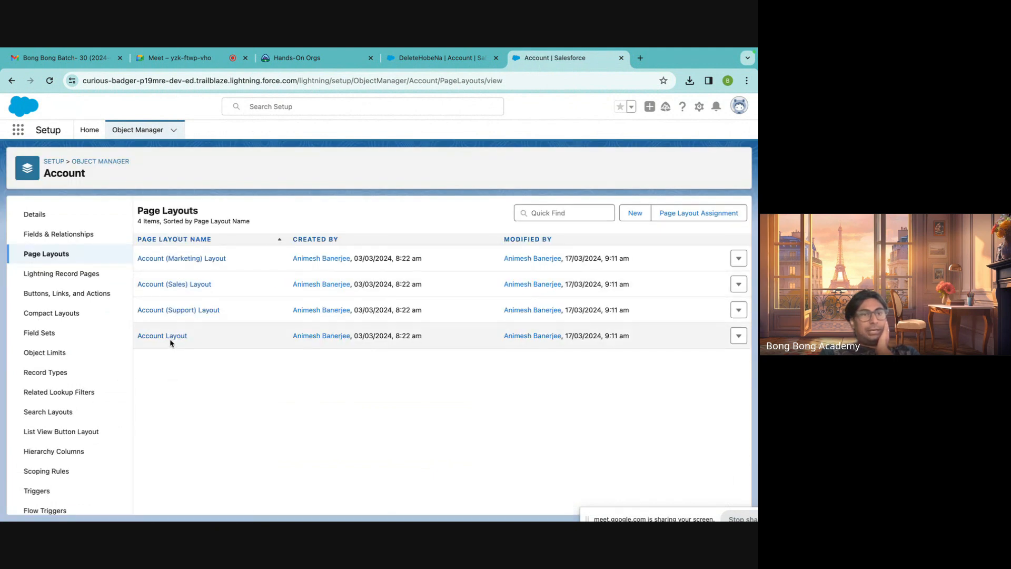
Remove the Cases, Open Activities, Activity History, Notes & Attachments and Partners related lists from Account Layout, and save it.
click(170, 339)
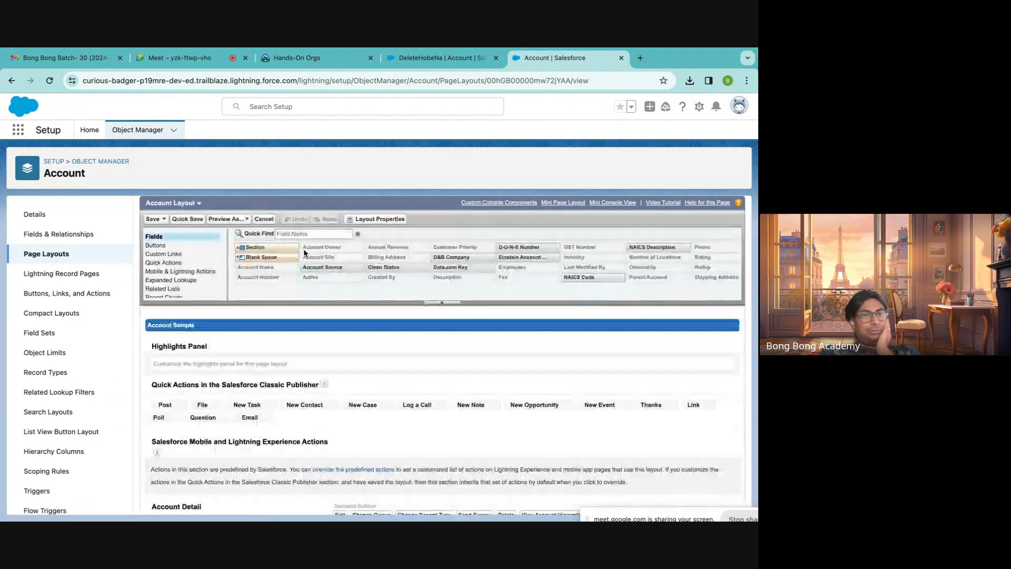
scroll(316, 357, down, 10)
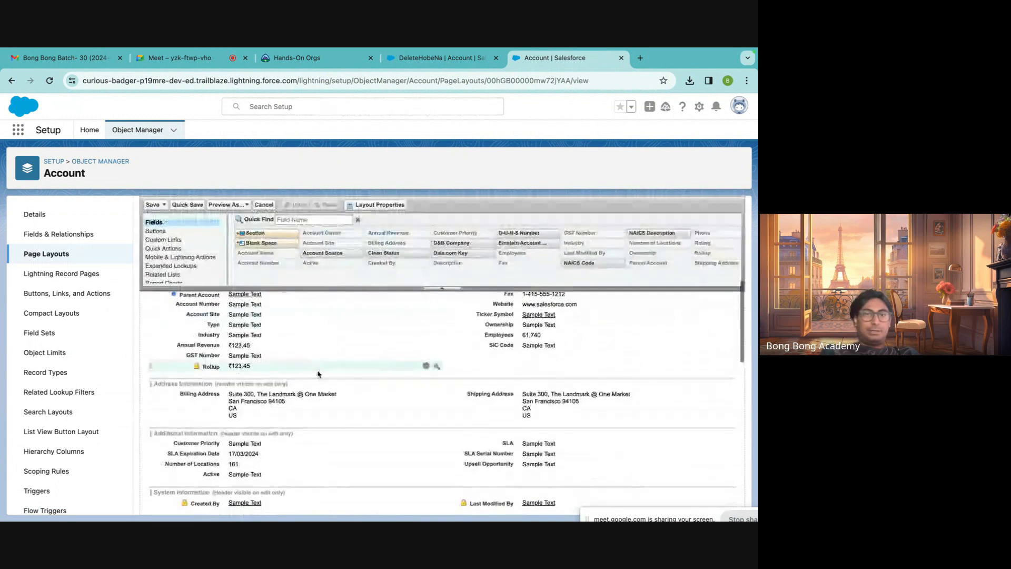
scroll(317, 371, up, 1)
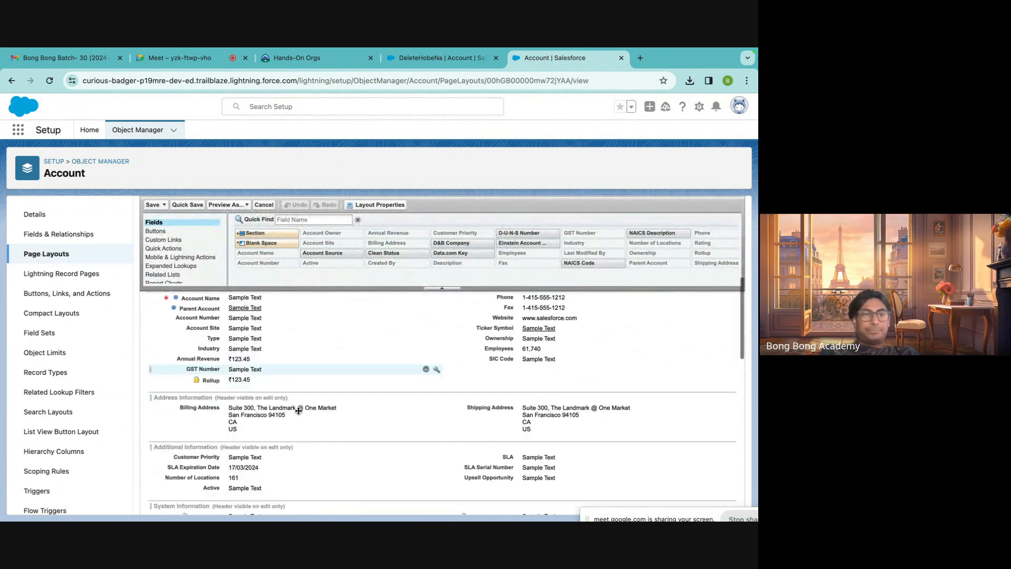
scroll(299, 411, down, 15)
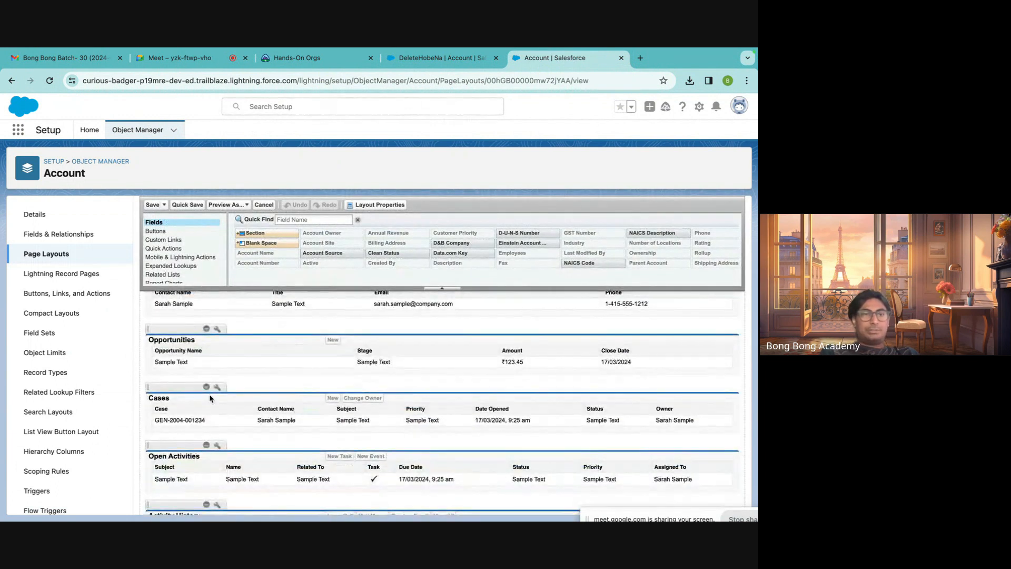
click(207, 387)
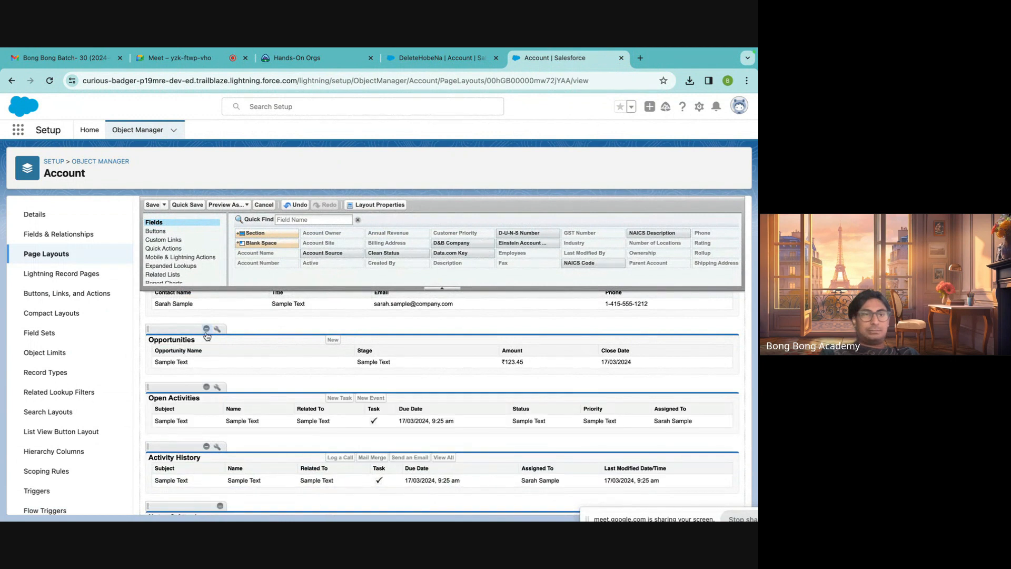
click(207, 387)
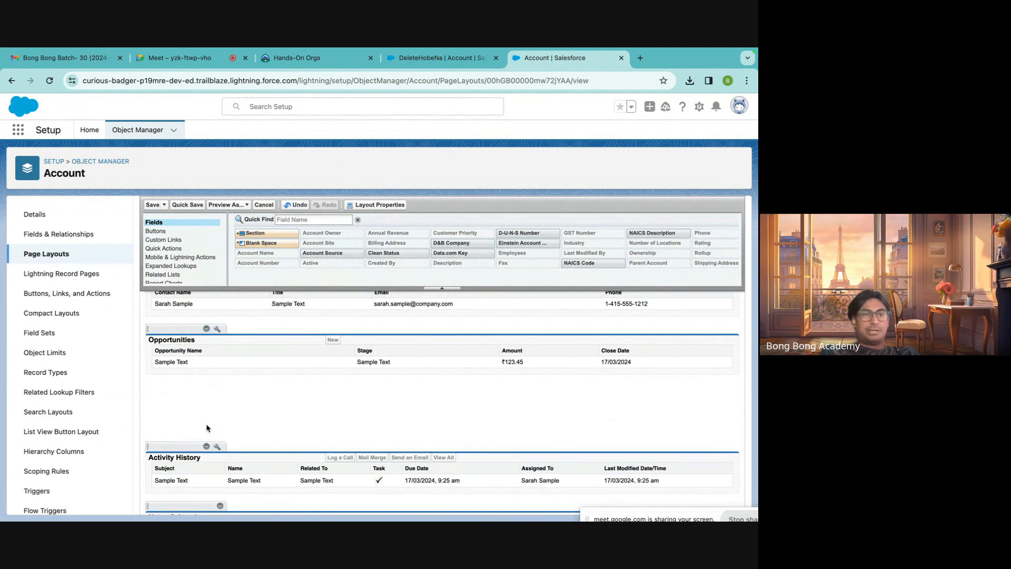
click(207, 387)
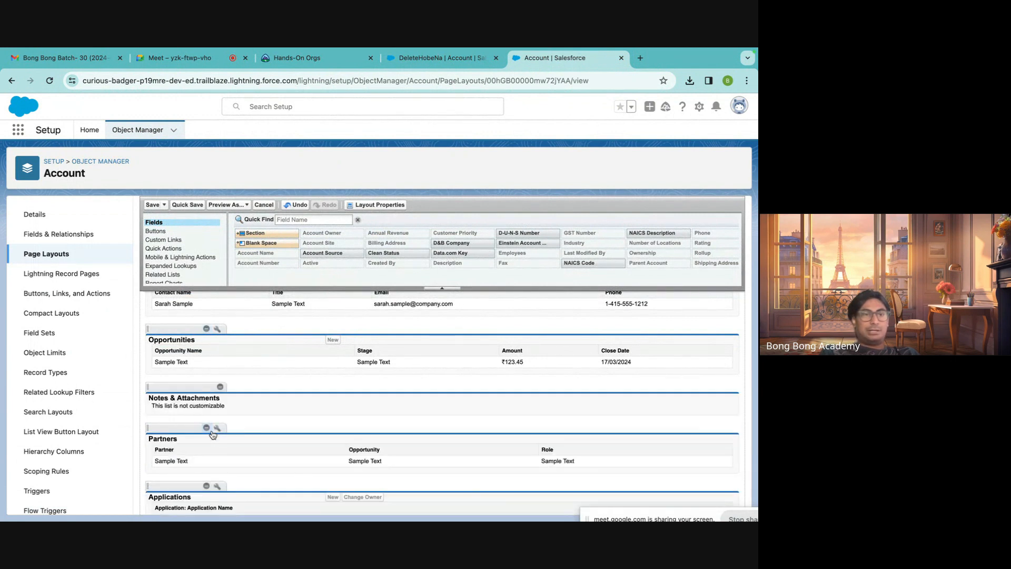
click(220, 386)
click(206, 399)
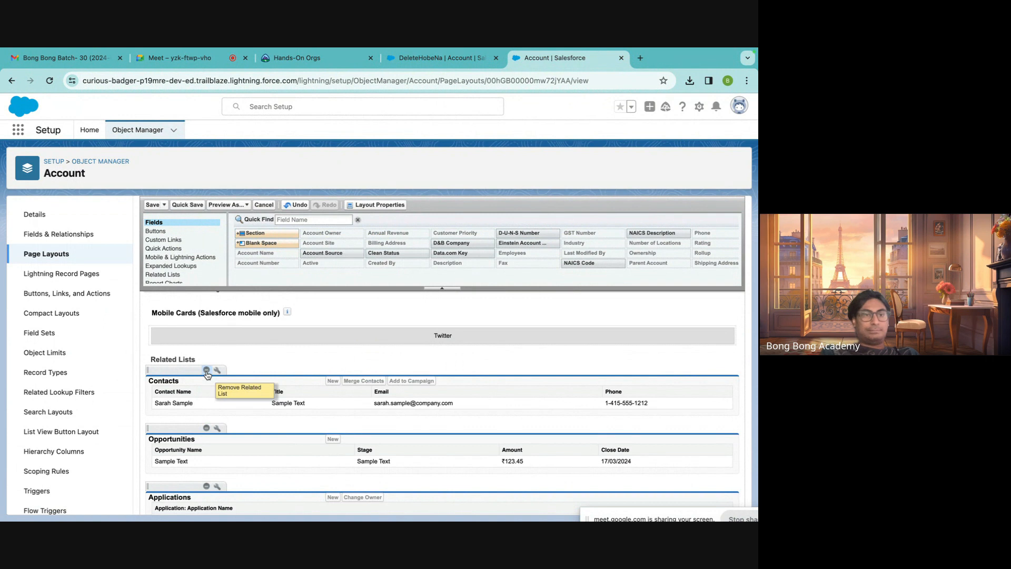
scroll(223, 420, up, 5)
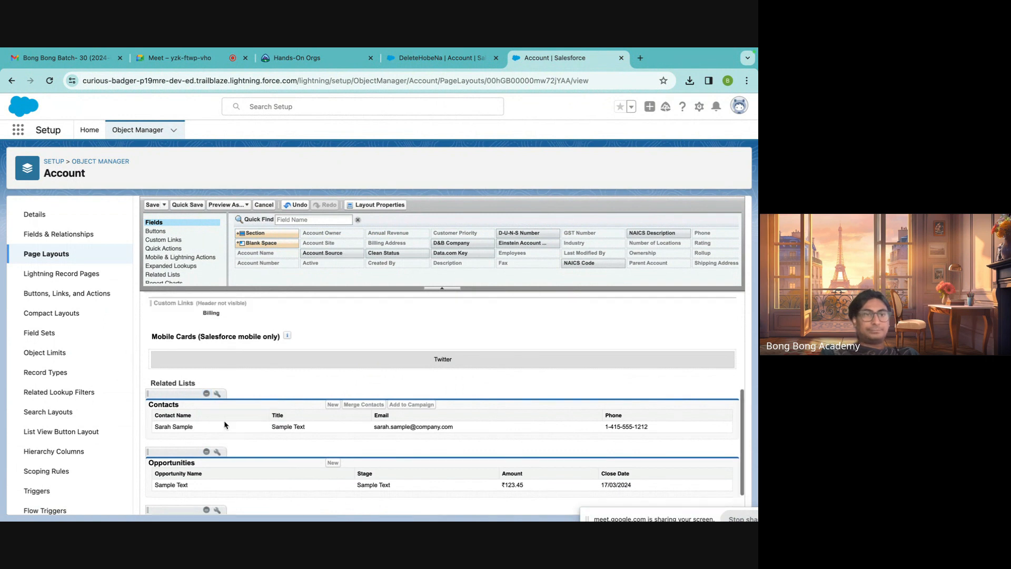
click(152, 205)
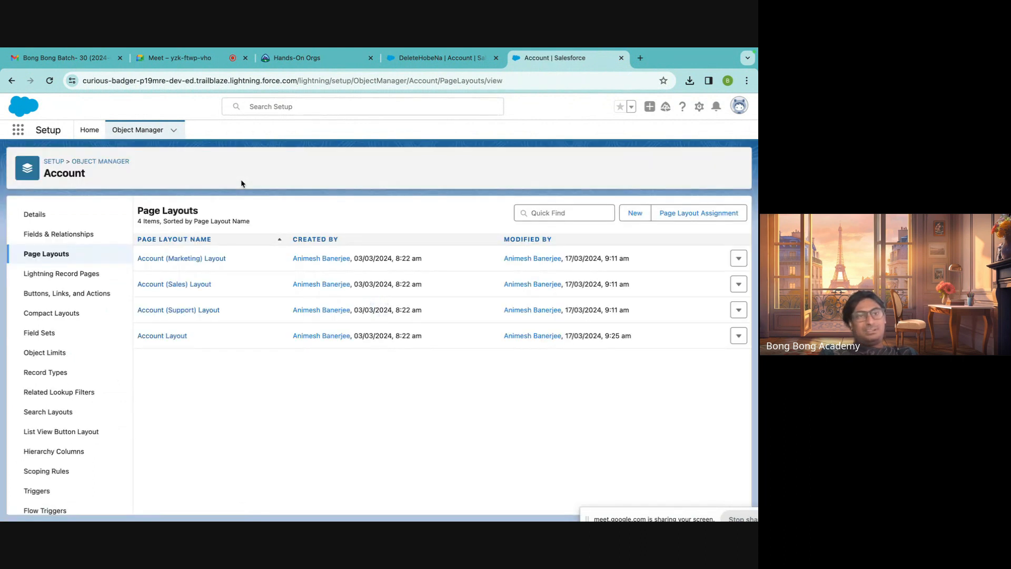
Reload the DeleteHobeNa account record and review its related lists and detail fields against the saved layout.
click(421, 58)
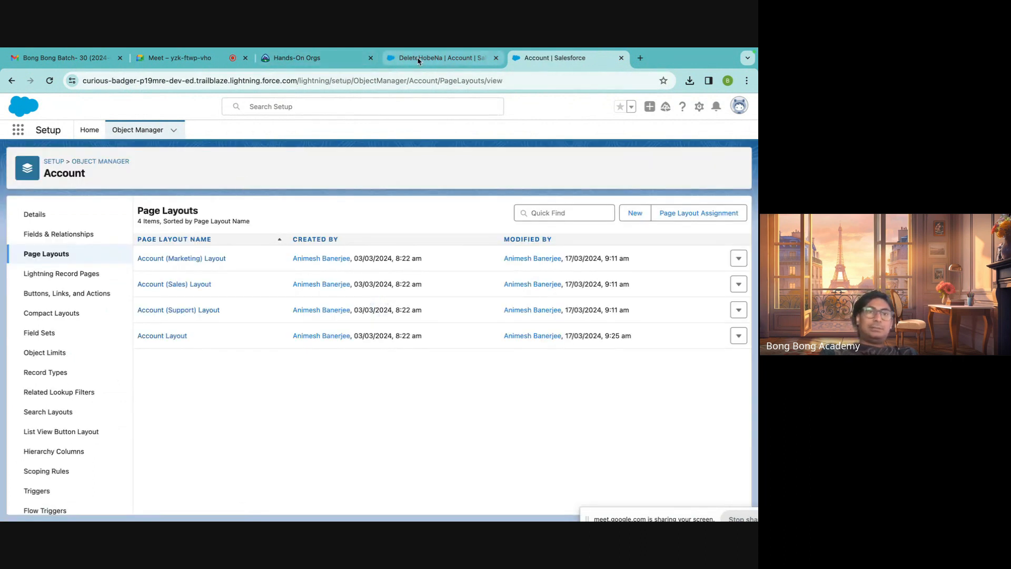
click(51, 81)
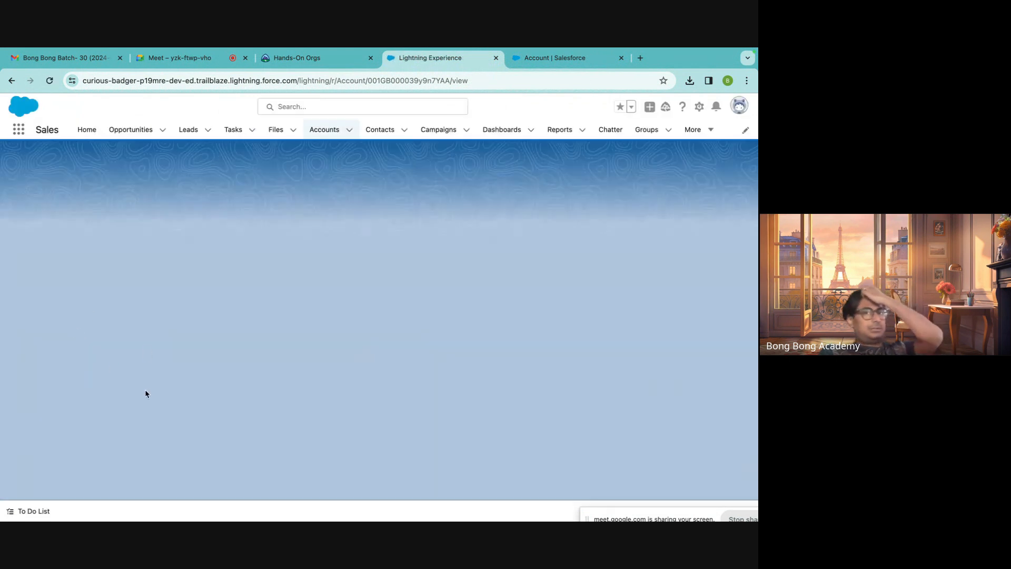
scroll(137, 372, down, 3)
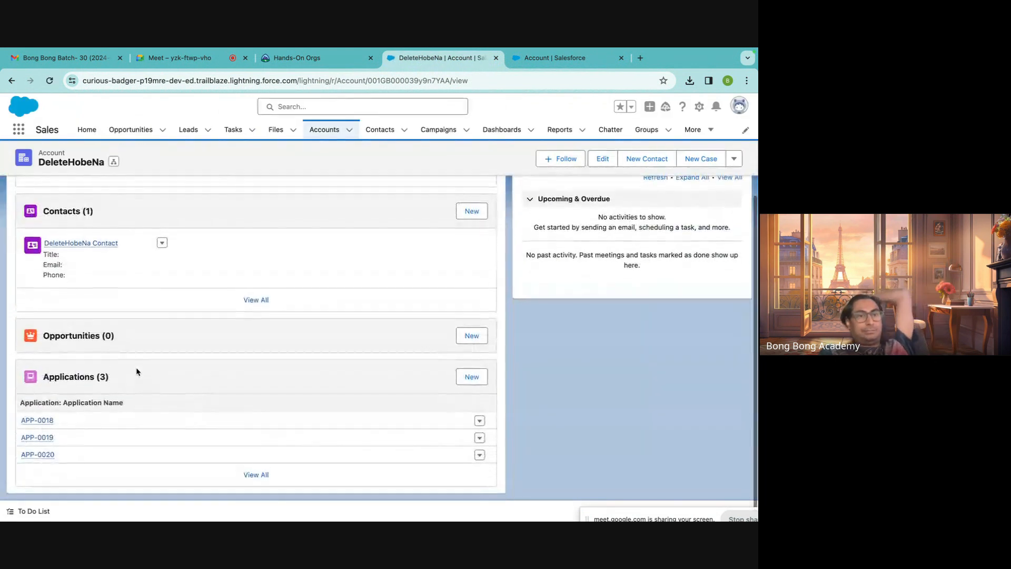
scroll(140, 403, down, 5)
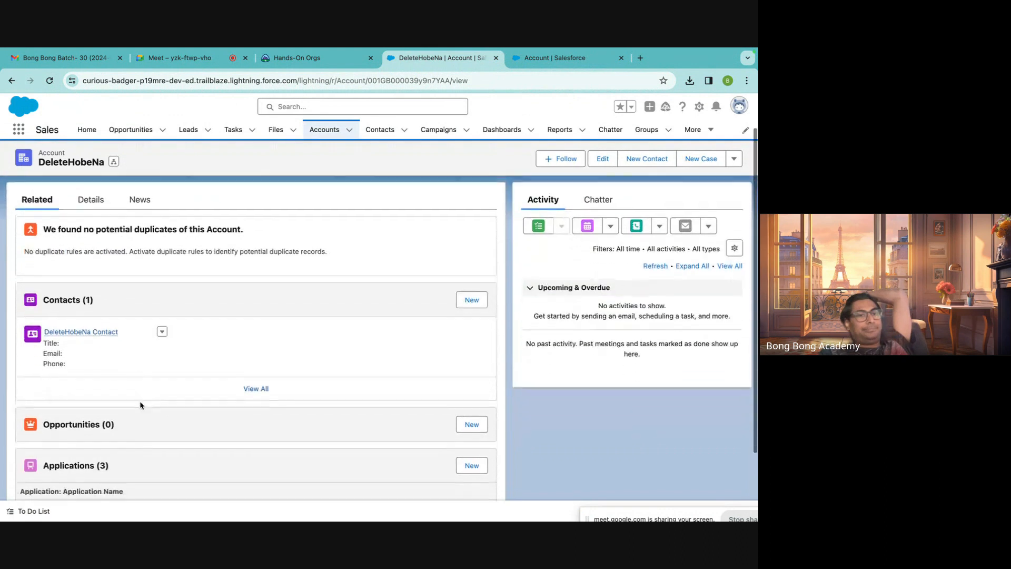
scroll(141, 405, down, 1)
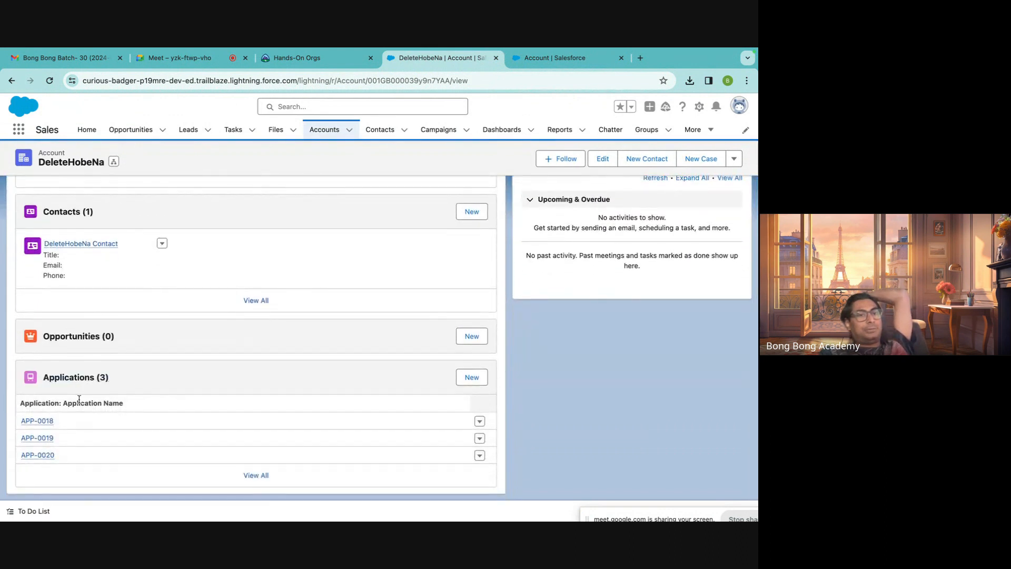
scroll(131, 455, up, 4)
scroll(131, 455, down, 4)
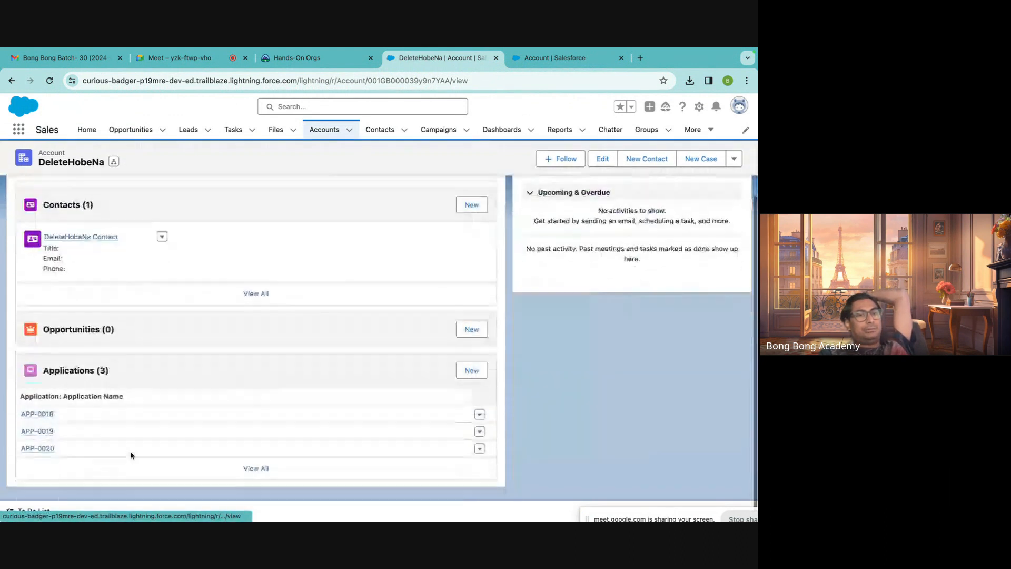
scroll(131, 456, up, 3)
scroll(131, 455, up, 2)
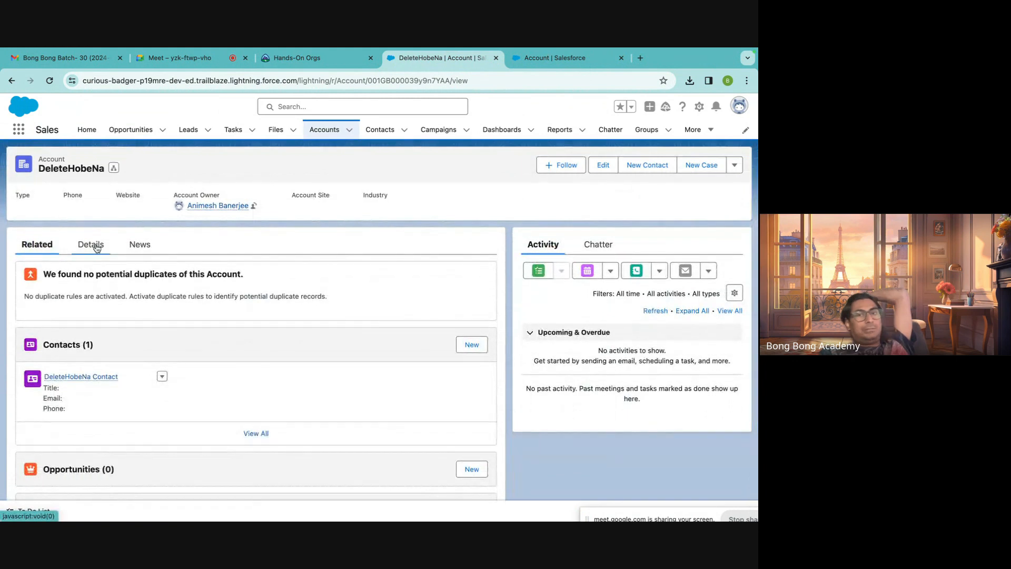
click(96, 248)
scroll(140, 360, down, 5)
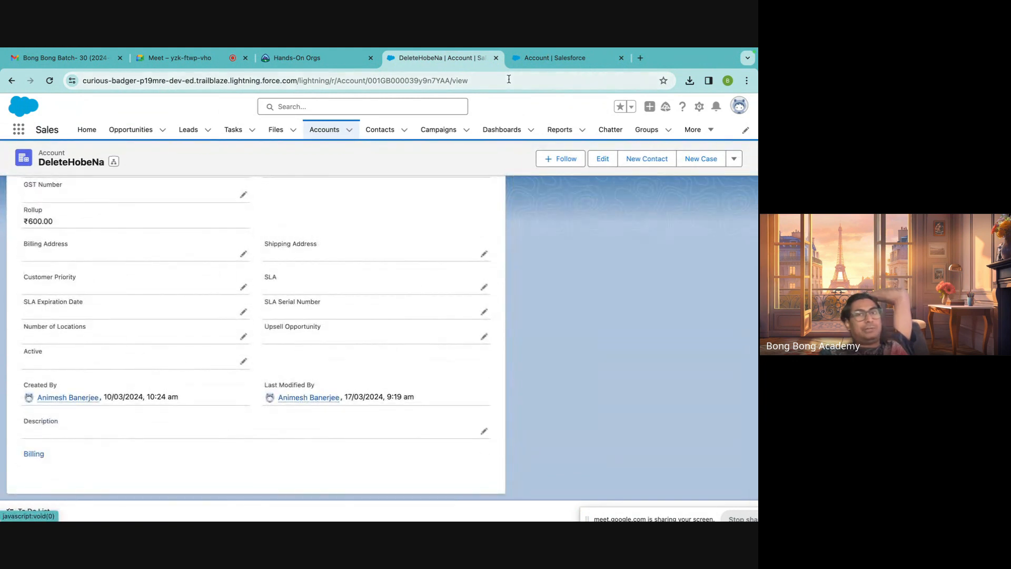
Reopen Account Layout and delete its Additional Information section, accepting the deletion.
click(540, 59)
click(177, 337)
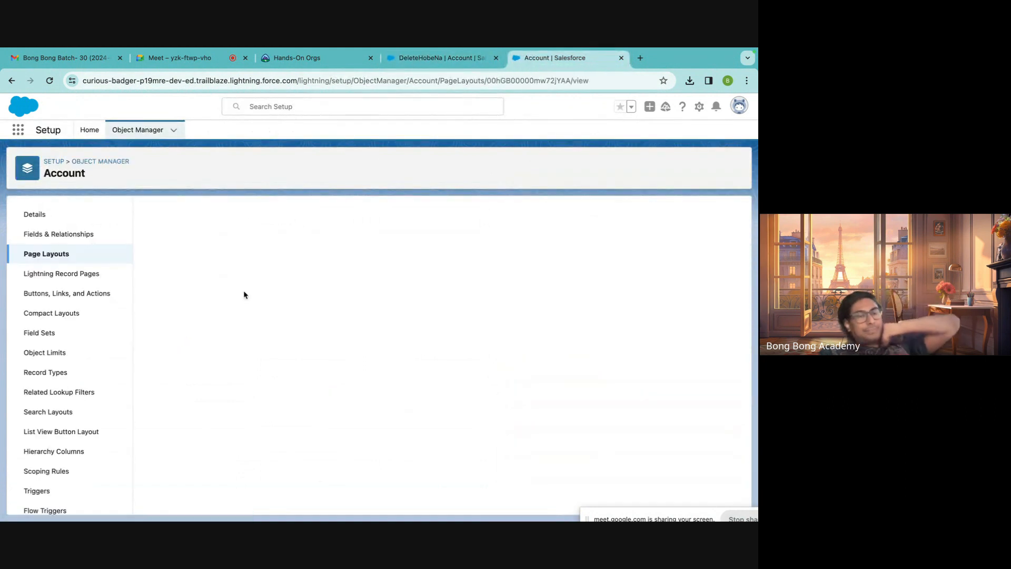
scroll(247, 370, down, 10)
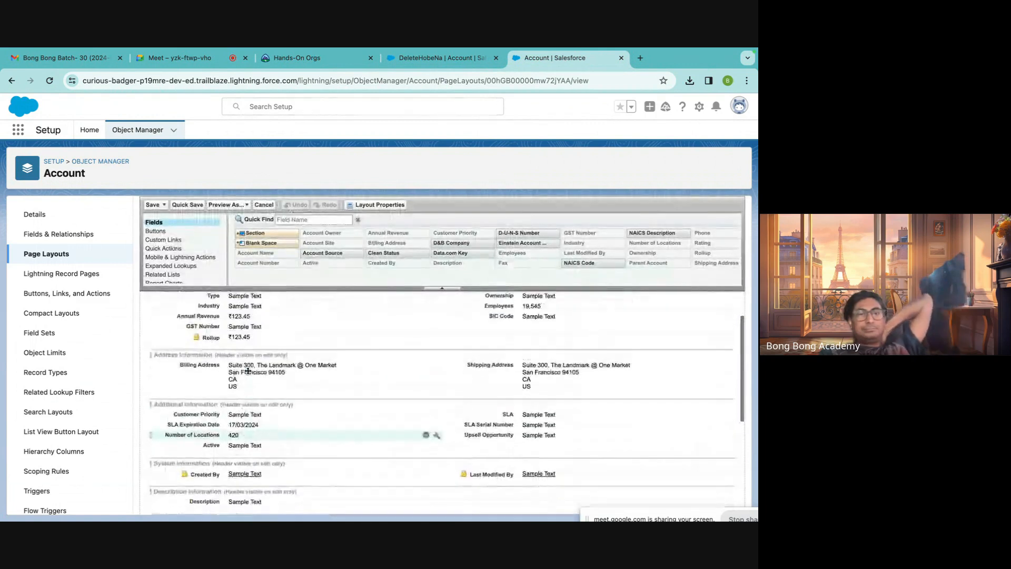
scroll(247, 371, up, 3)
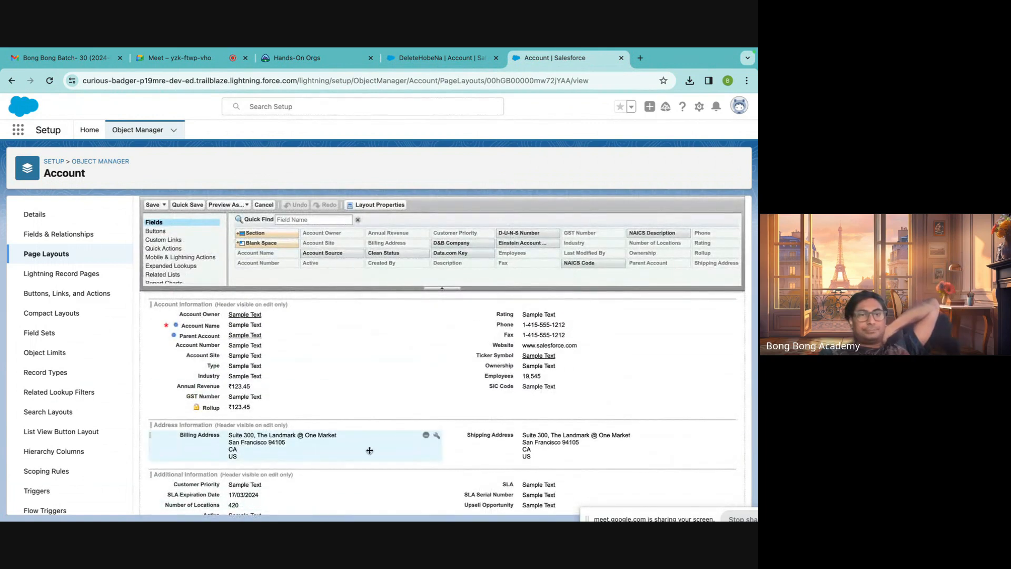
scroll(348, 443, down, 3)
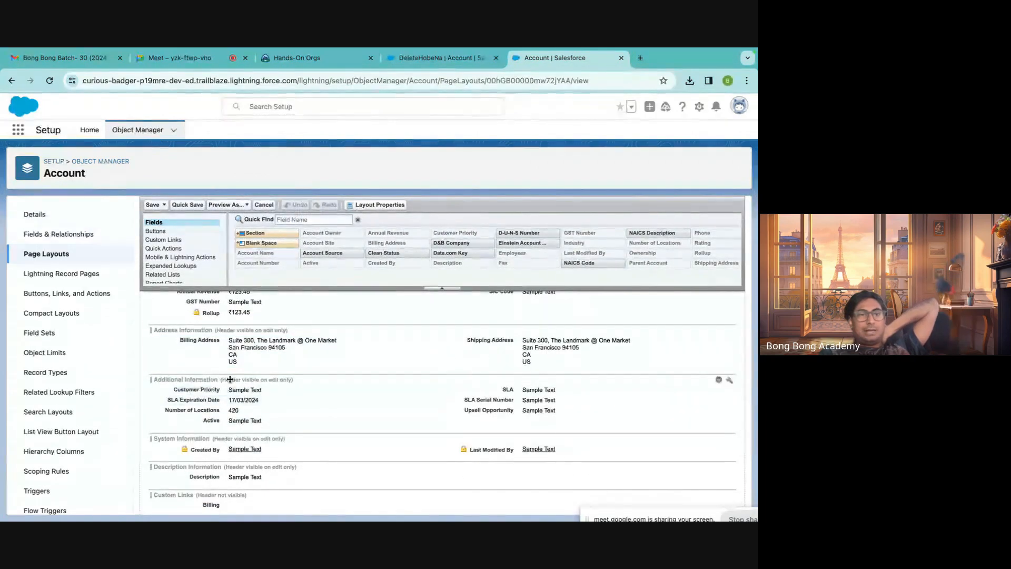
click(718, 380)
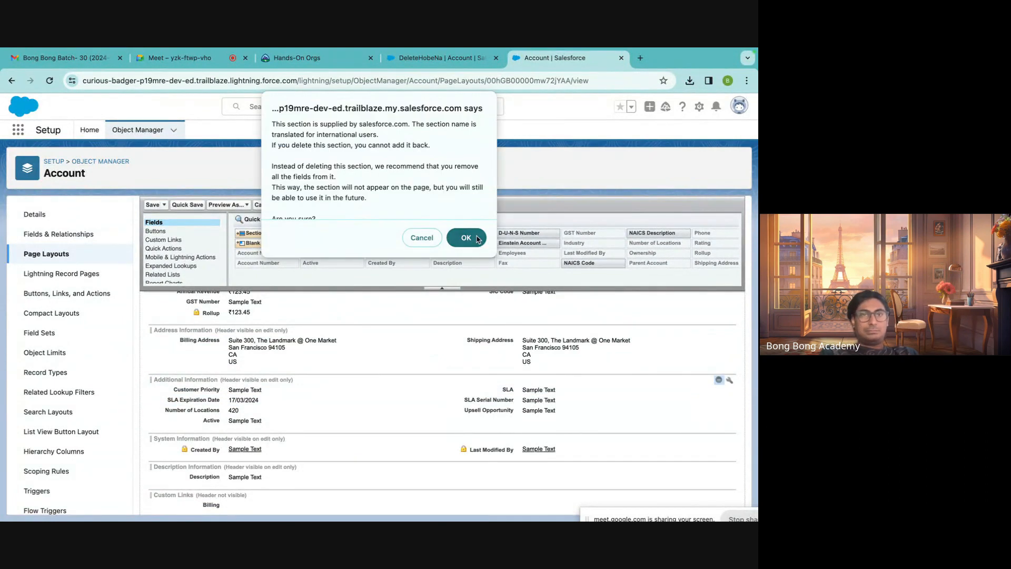
click(466, 237)
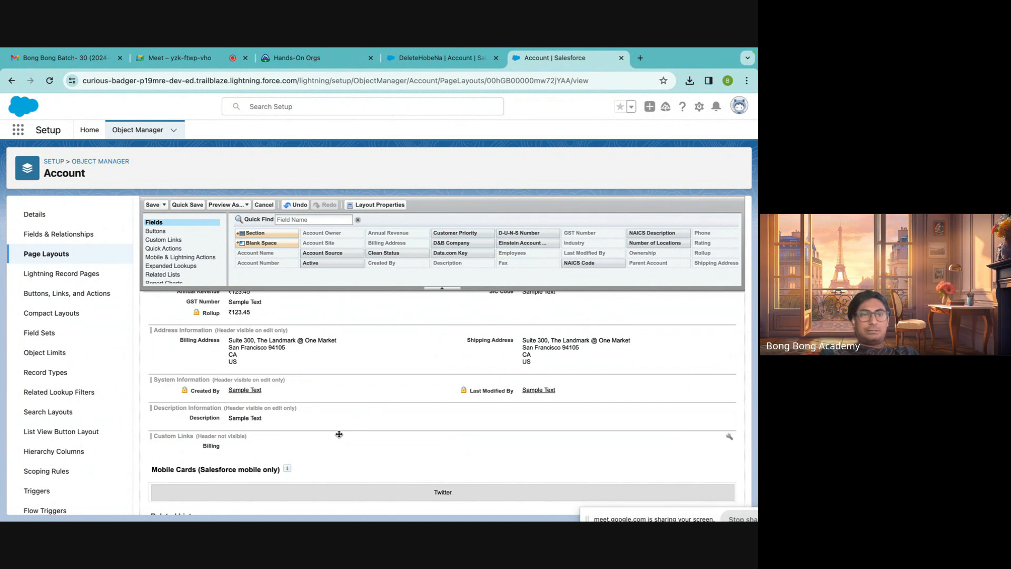
Add a two-column section named My Section between Account Information and Address Information, with its header displayed on detail and edit pages.
scroll(338, 434, up, 2)
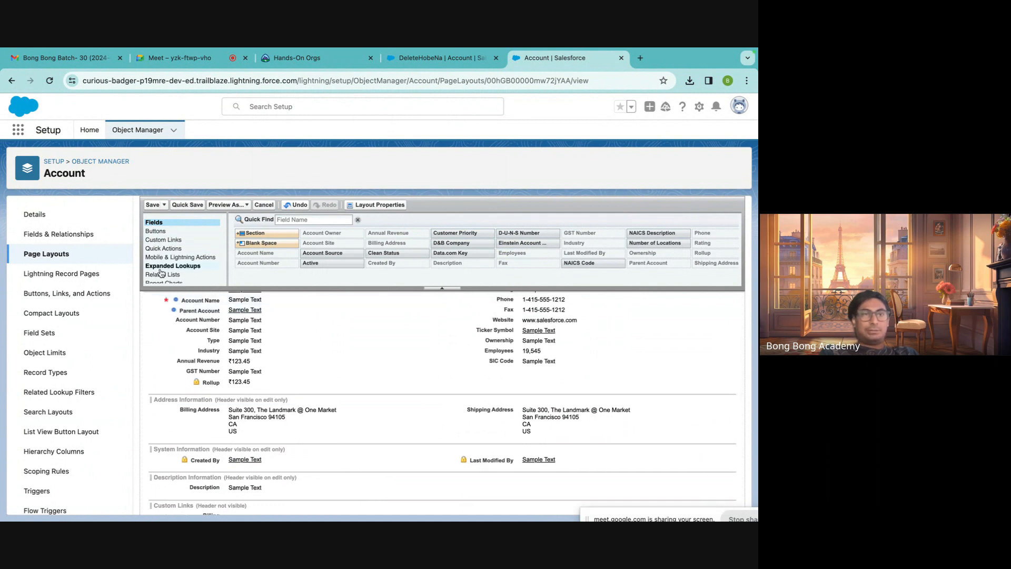
scroll(161, 272, down, 1)
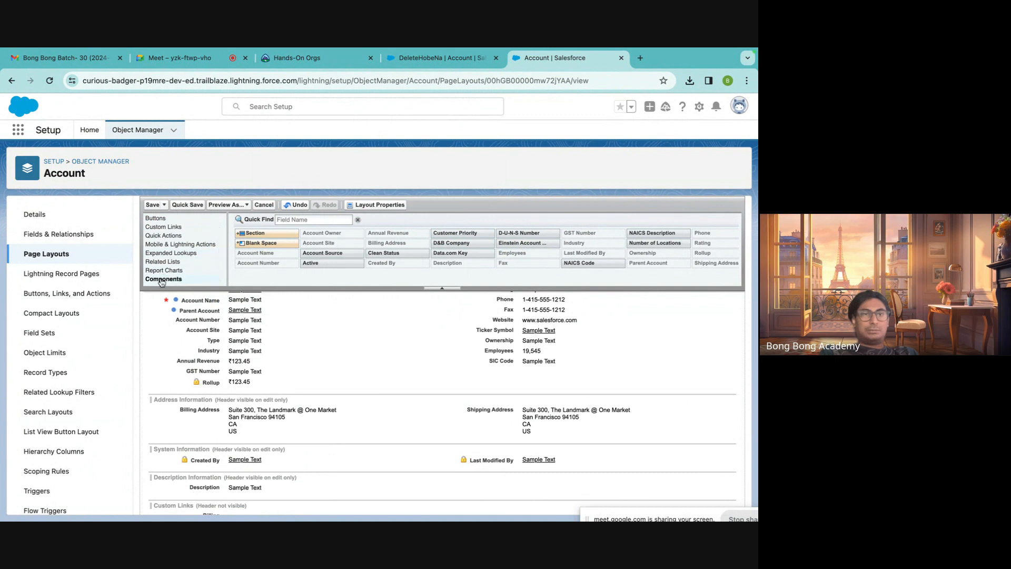
scroll(161, 258, up, 1)
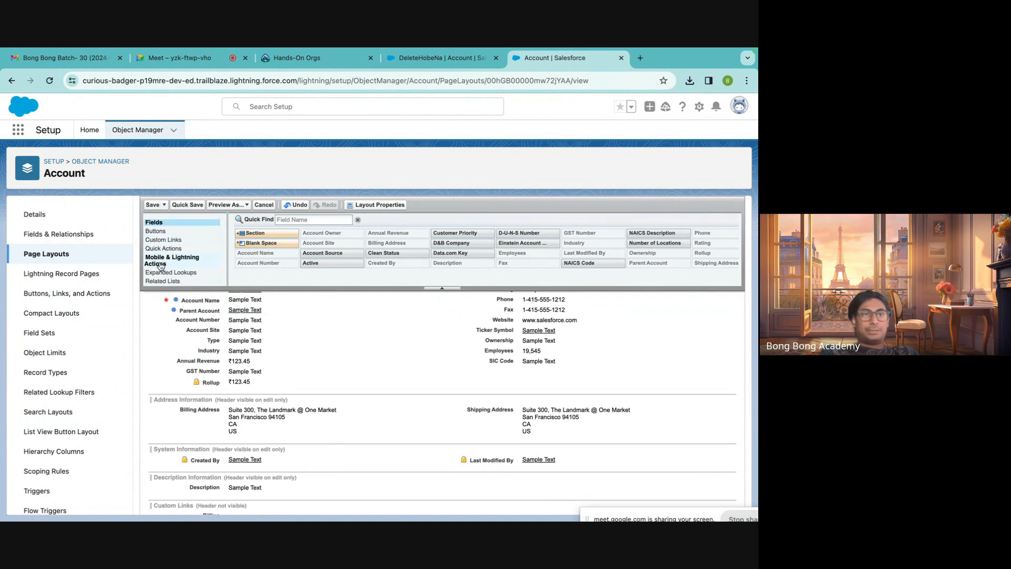
scroll(158, 272, down, 1)
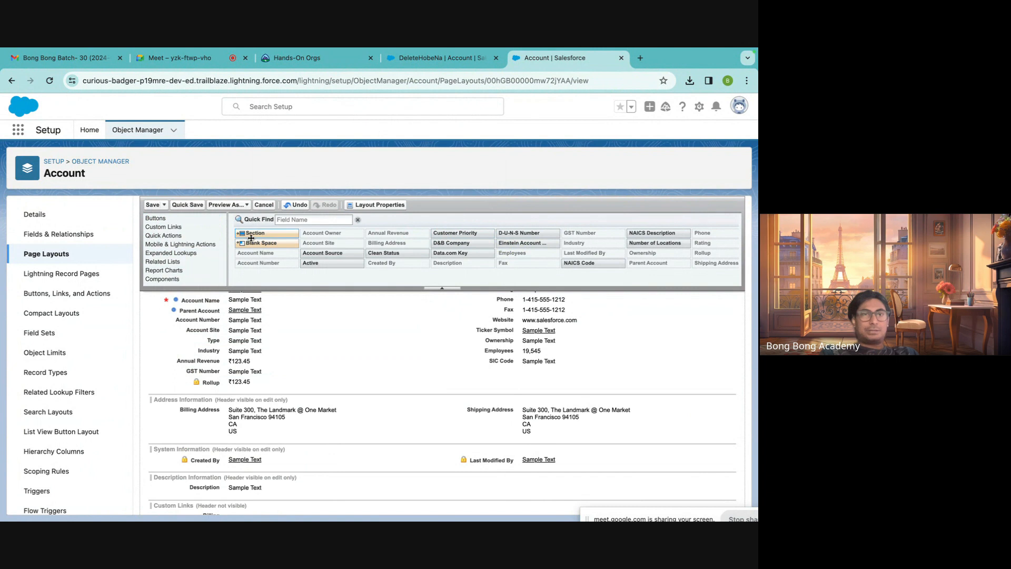
drag(250, 234, 238, 390)
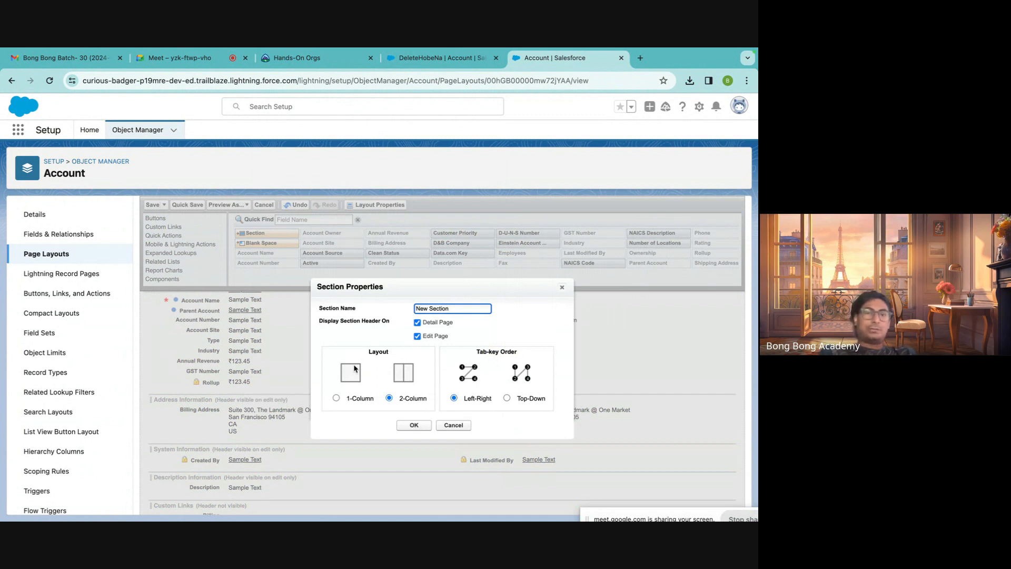
click(414, 425)
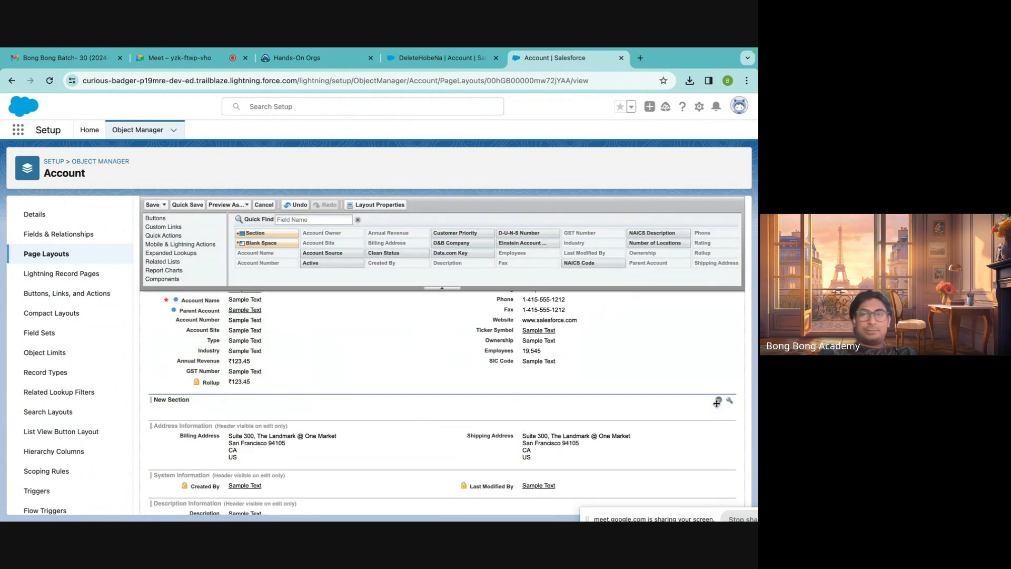
click(729, 401)
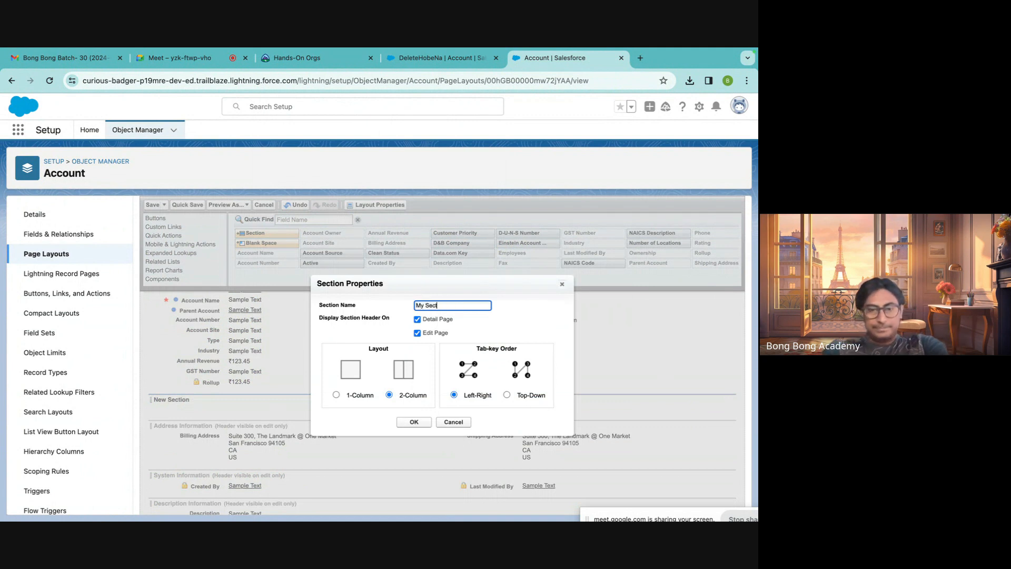
click(413, 422)
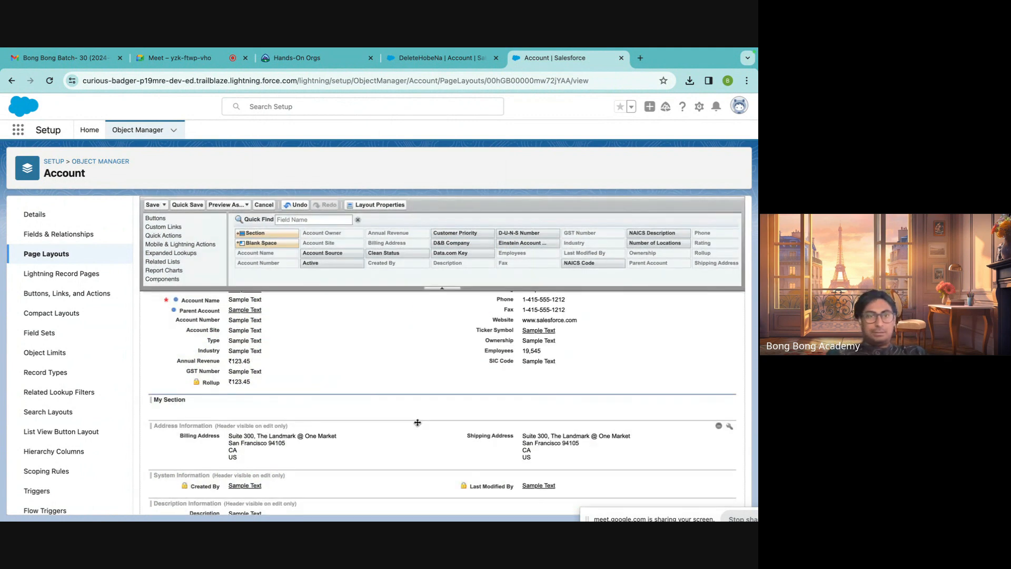
Move the Rollup field into the first column of My Section and GST Number into its second column.
drag(212, 382, 328, 416)
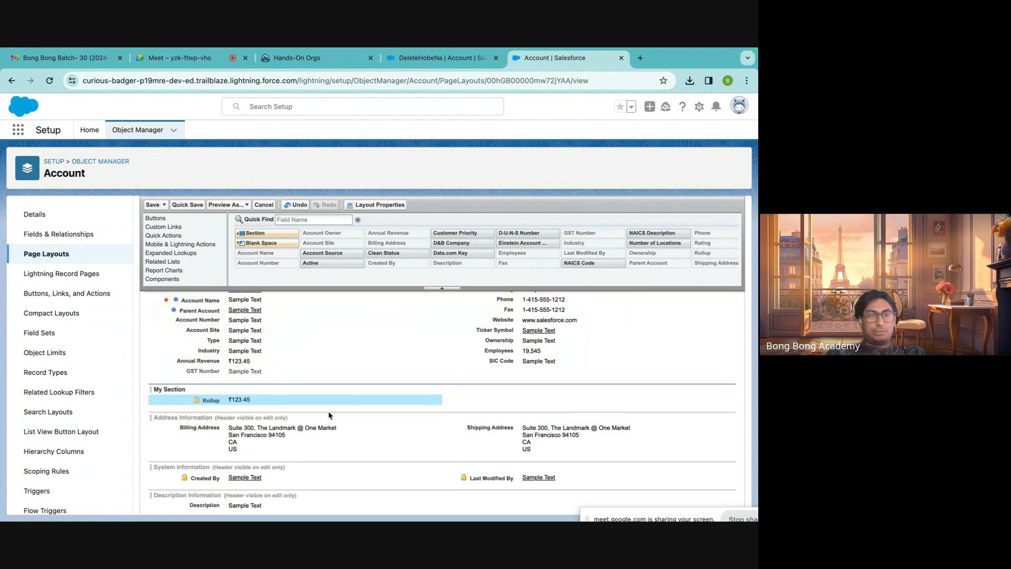
drag(239, 372, 515, 400)
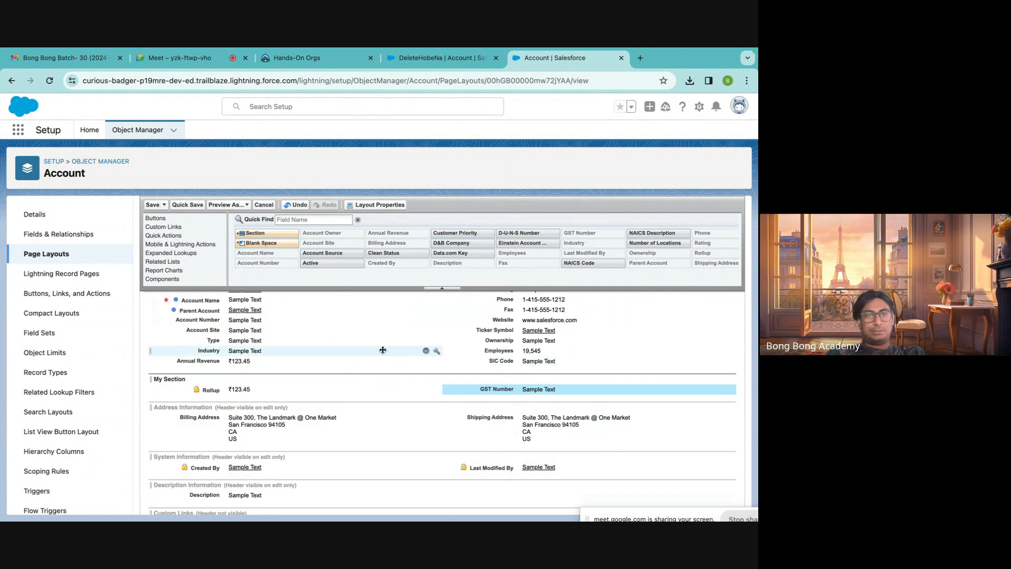
scroll(383, 349, up, 2)
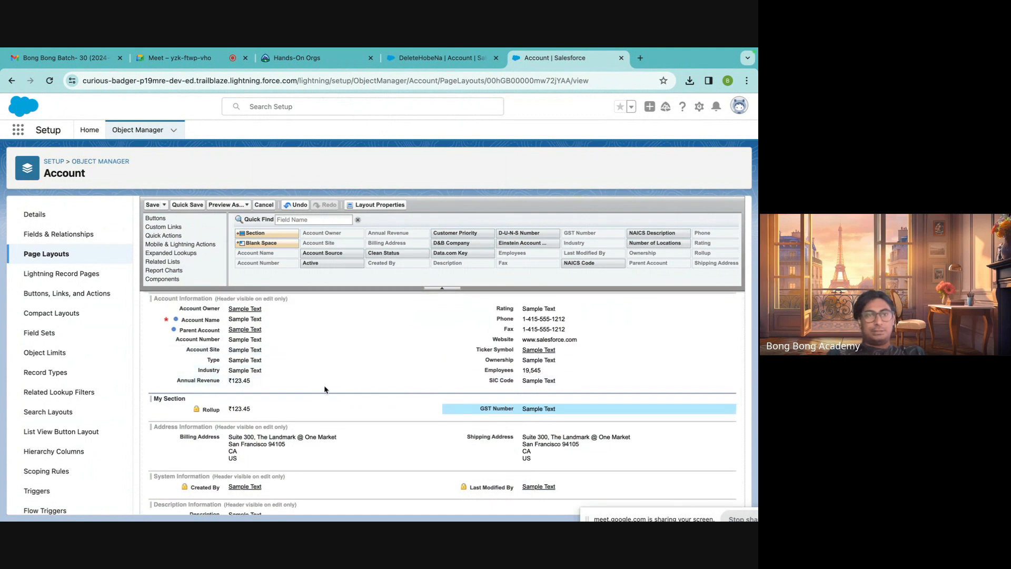
Remove the Annual Revenue, Industry, Type and Account Site fields from the first column of Account Information.
click(426, 380)
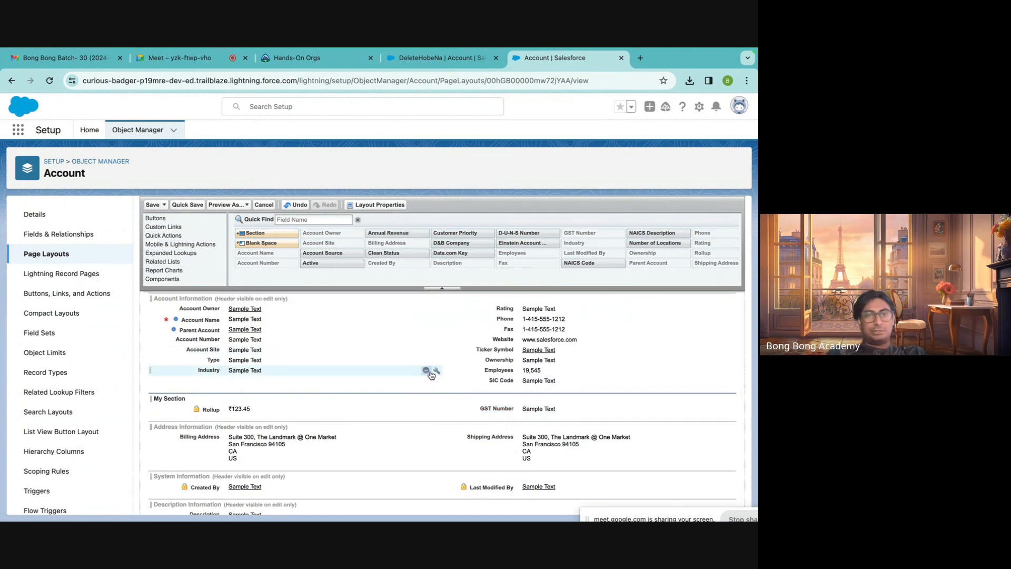
click(429, 370)
click(426, 359)
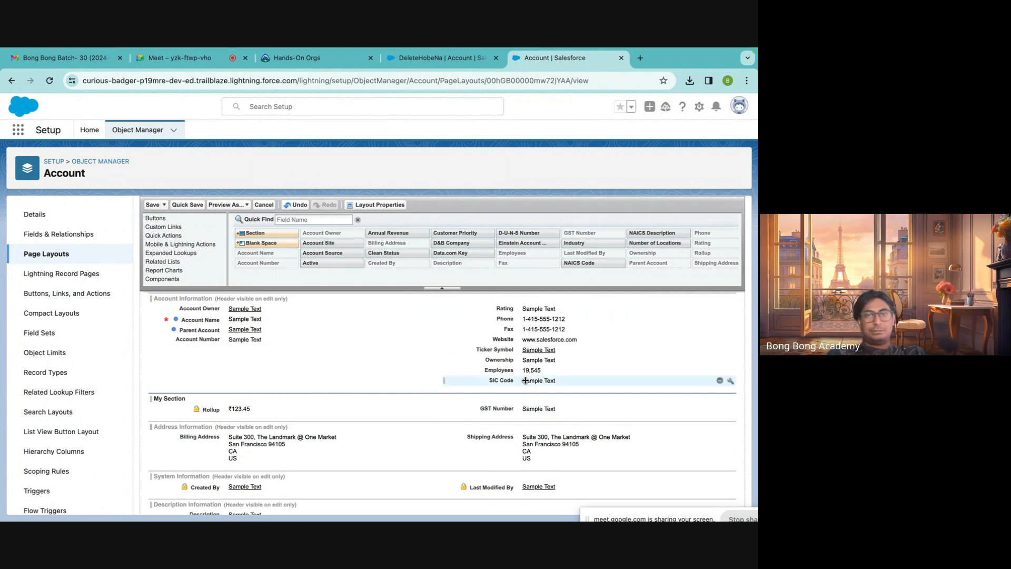
Remove Employees, SIC Code, Ownership and Ticker Symbol from the second column of Account Information and save the layout.
mouse_move(655, 371)
click(720, 371)
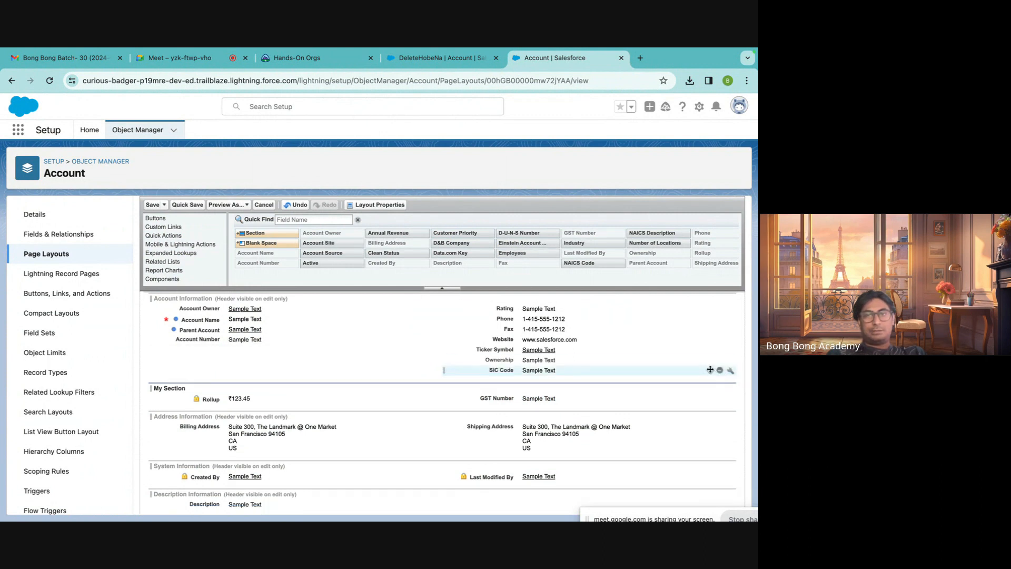
click(720, 370)
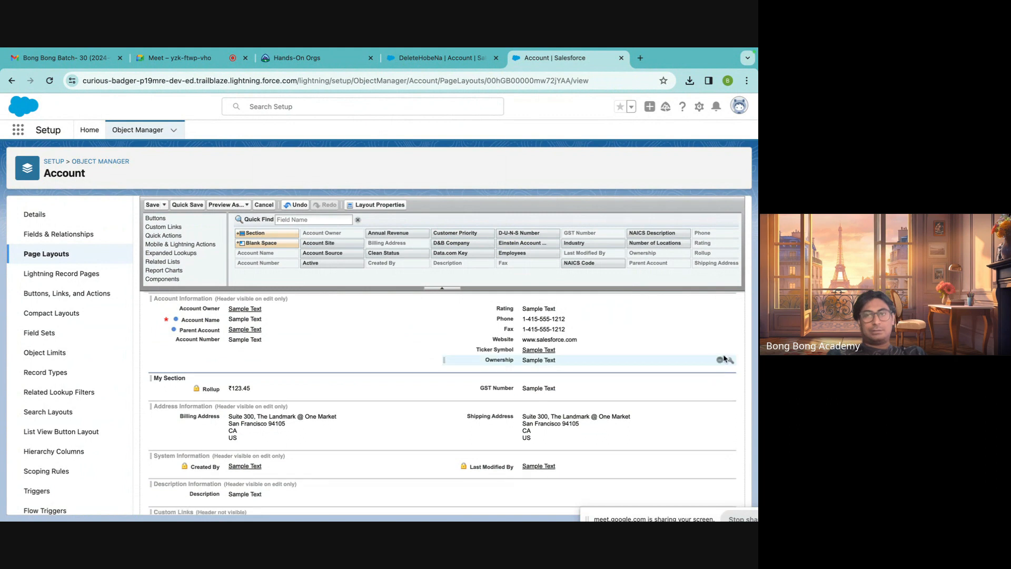
click(721, 363)
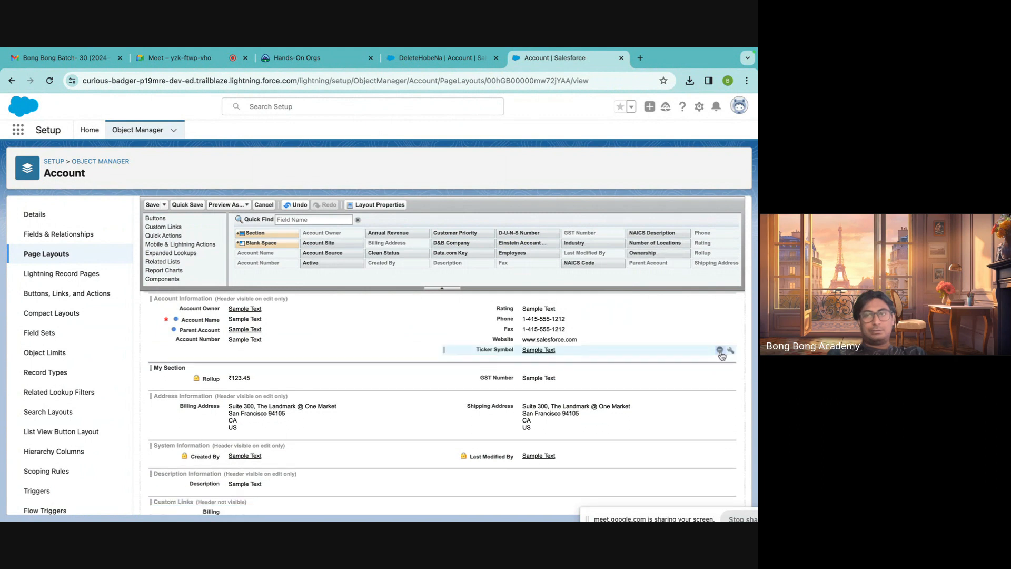
click(720, 351)
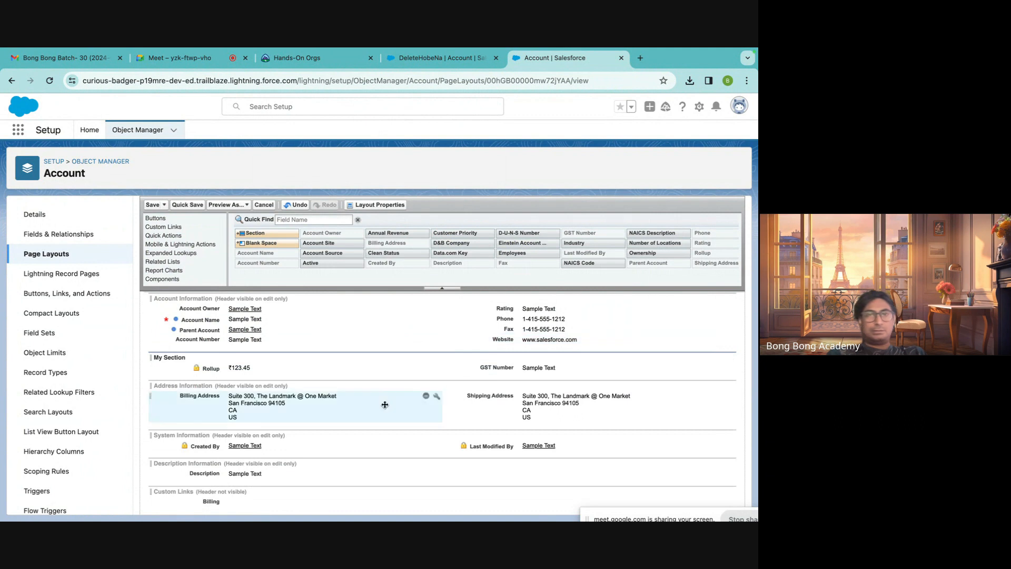
click(152, 203)
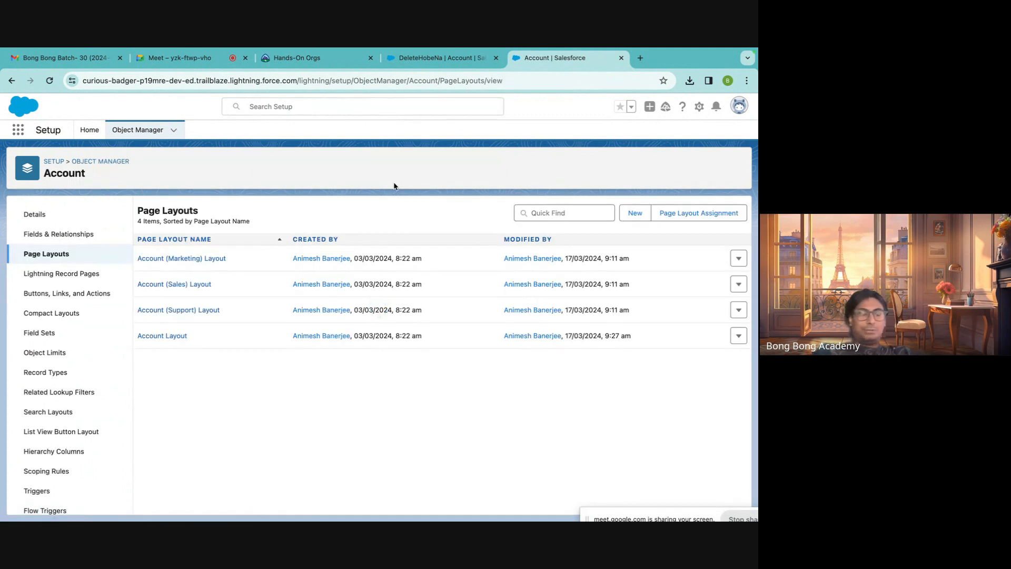
Review the DeleteHobeNa account's detail fields, including My Section, against the saved layout.
click(426, 59)
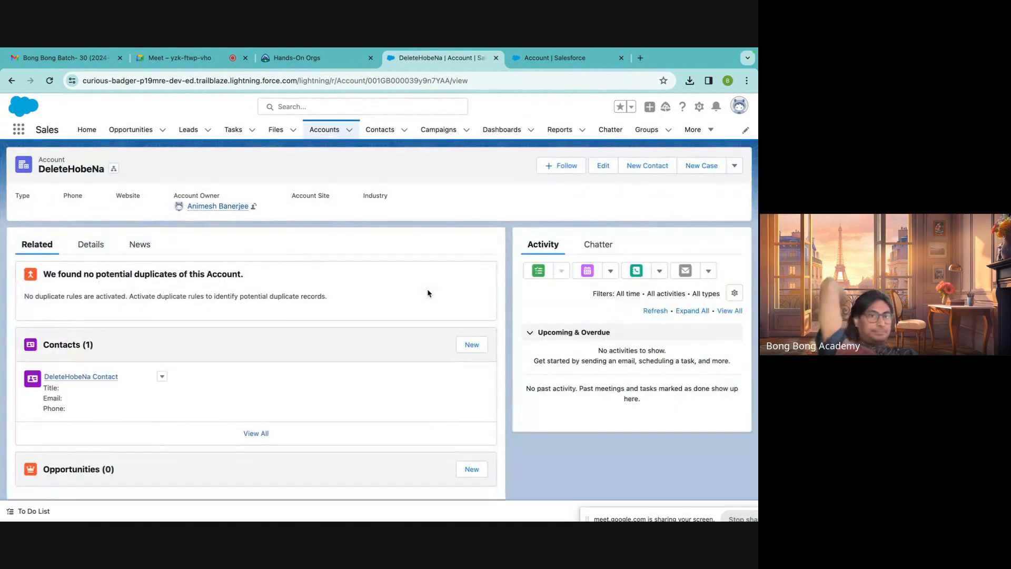
click(92, 245)
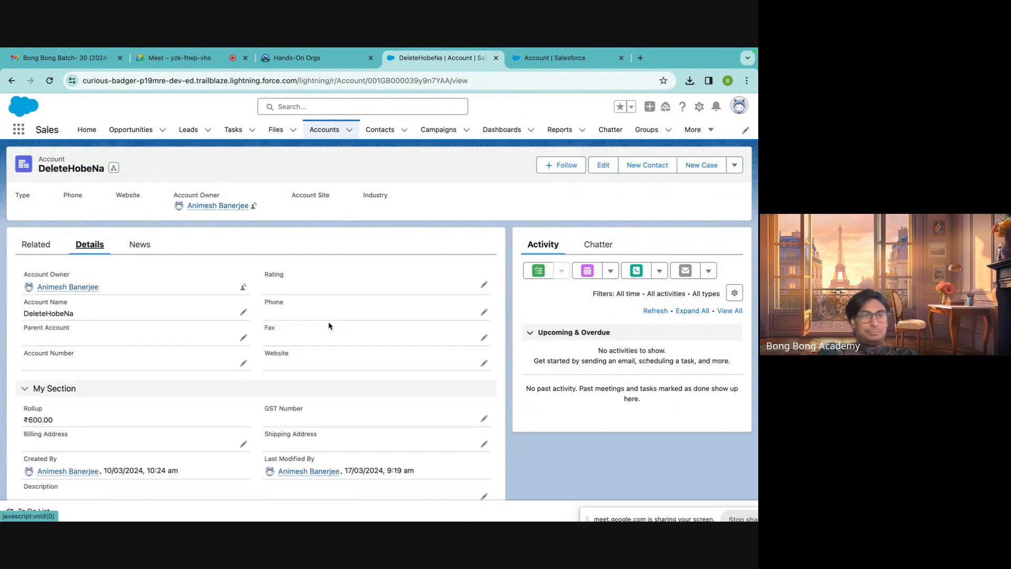
scroll(328, 321, down, 2)
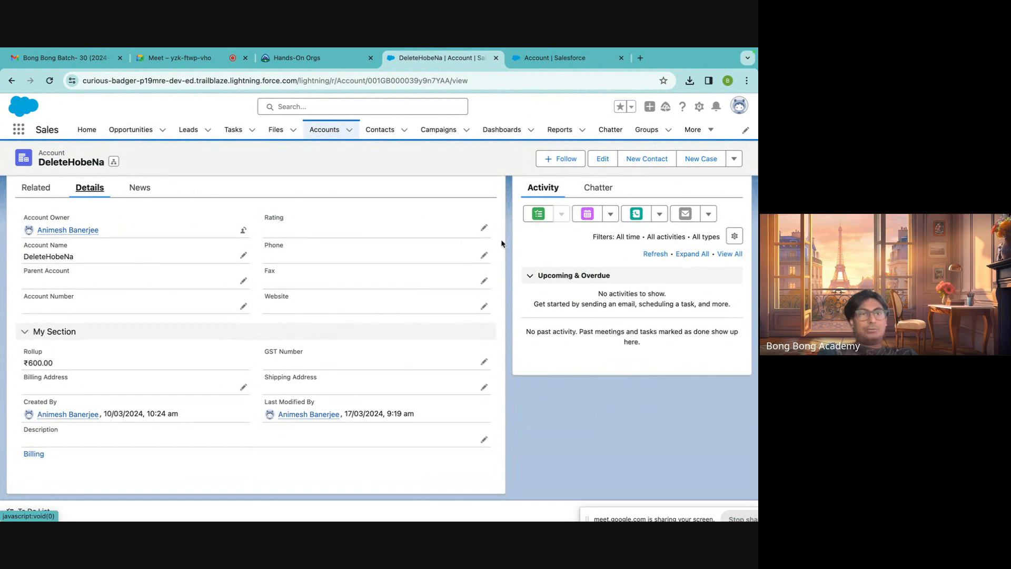
scroll(445, 219, up, 1)
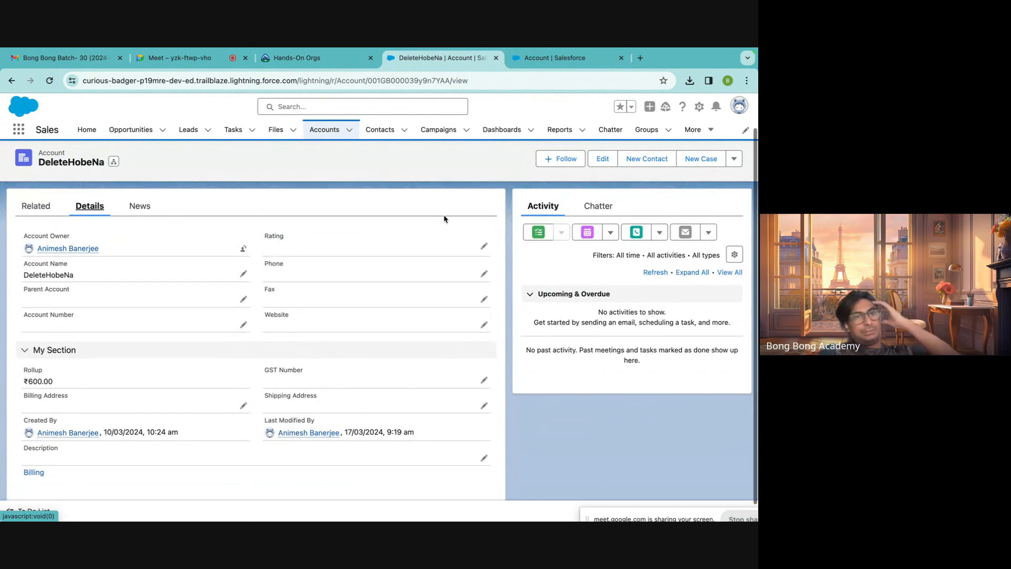
Reopen Account Layout for editing and examine its detail sections and its Contacts, Opportunities and Applications related lists.
click(538, 67)
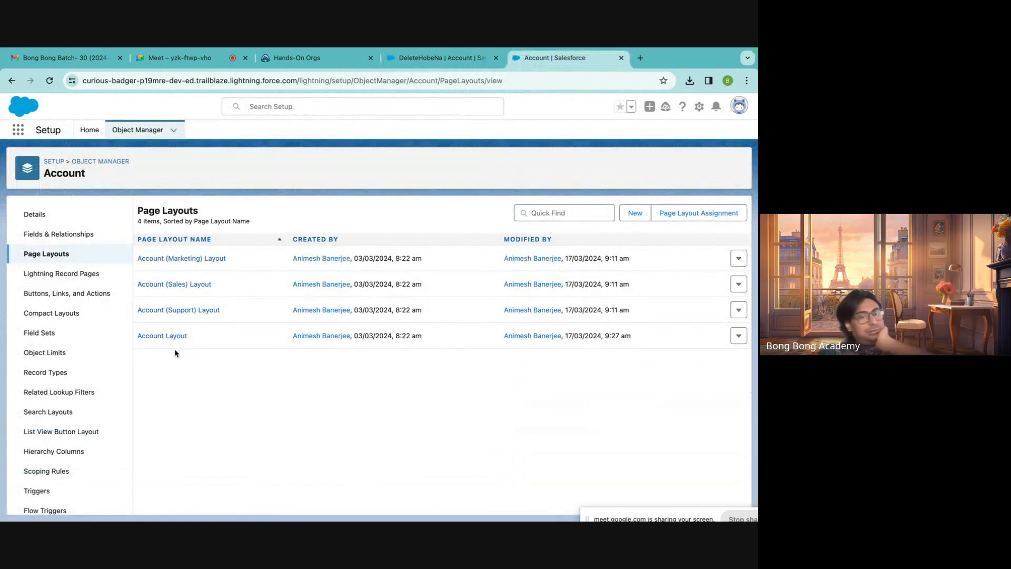
click(162, 336)
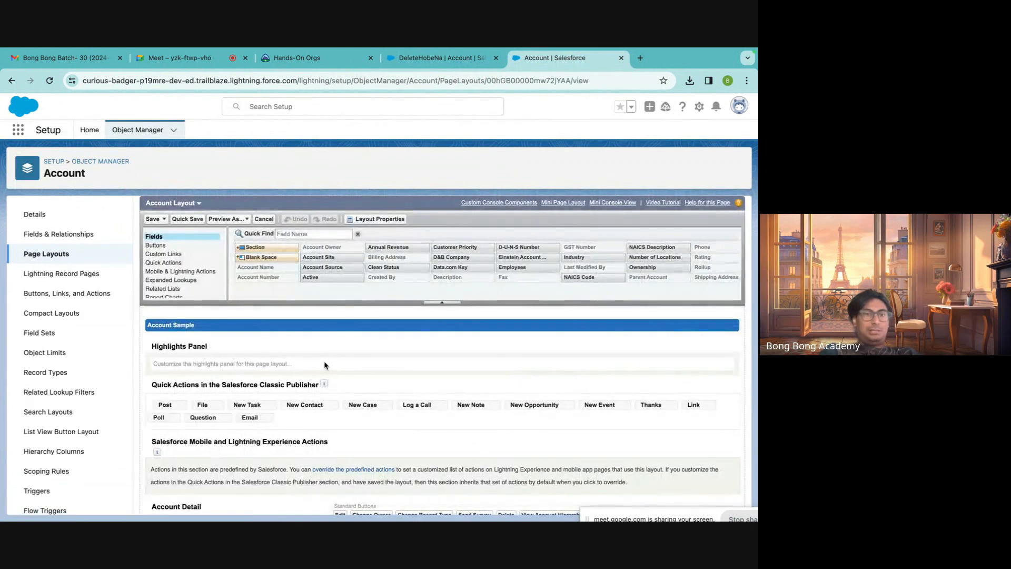
scroll(324, 362, down, 10)
scroll(248, 399, up, 1)
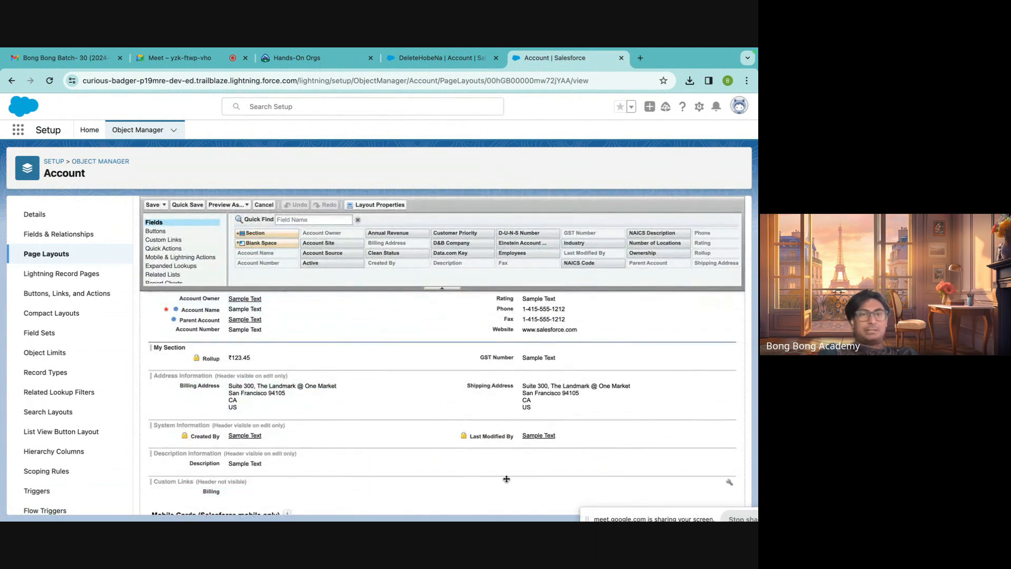
scroll(507, 479, down, 4)
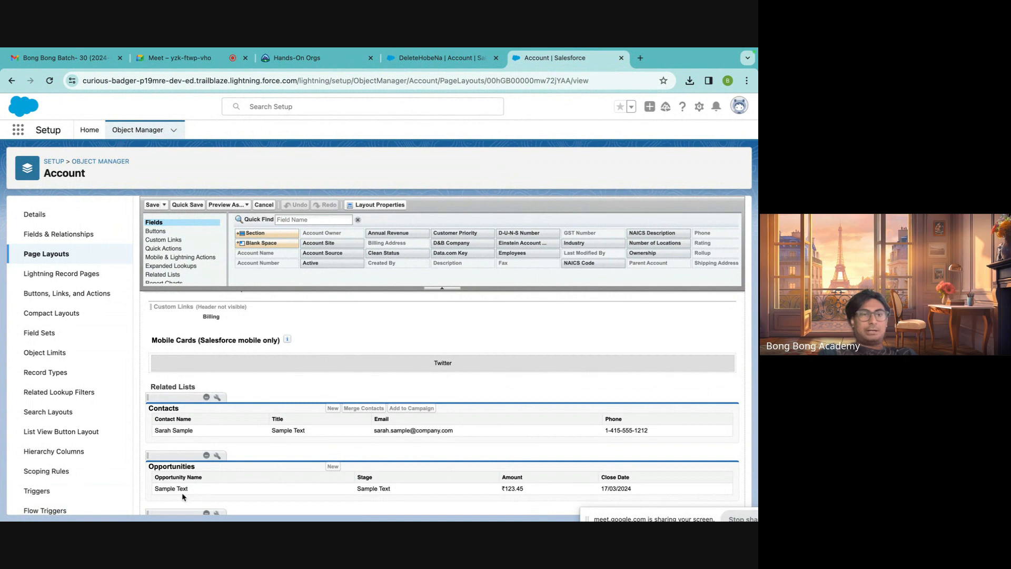
scroll(183, 496, down, 2)
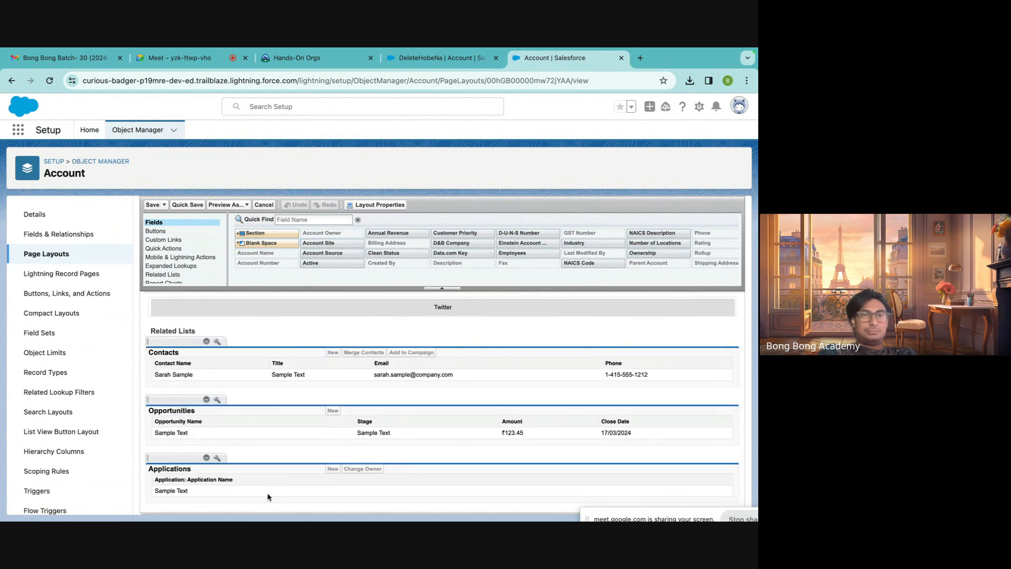
Examine the Contacts, Opportunities and Applications related lists on the DeleteHobeNa account record, including the columns displayed.
click(435, 59)
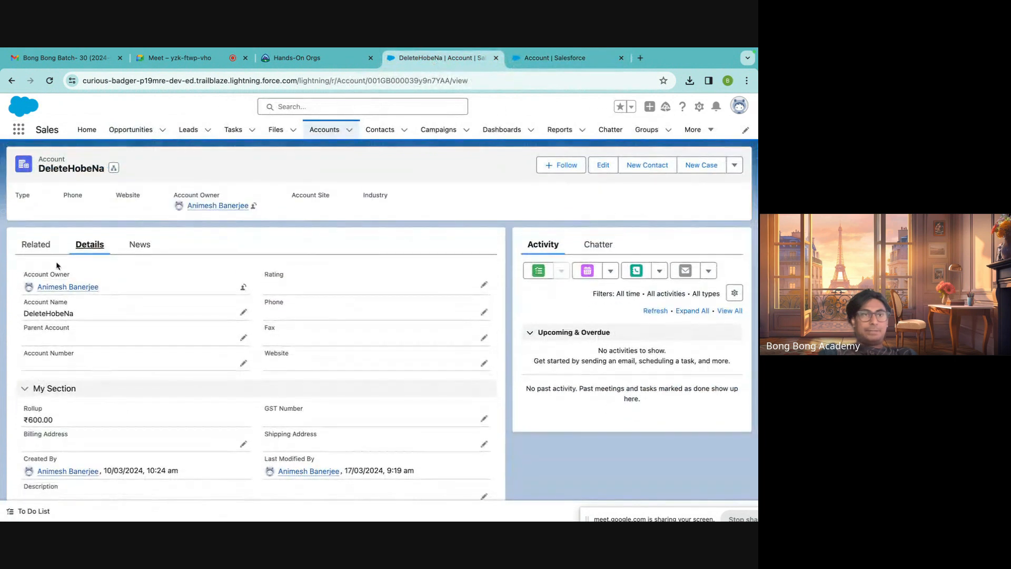
click(39, 253)
click(84, 251)
click(29, 249)
scroll(144, 357, down, 3)
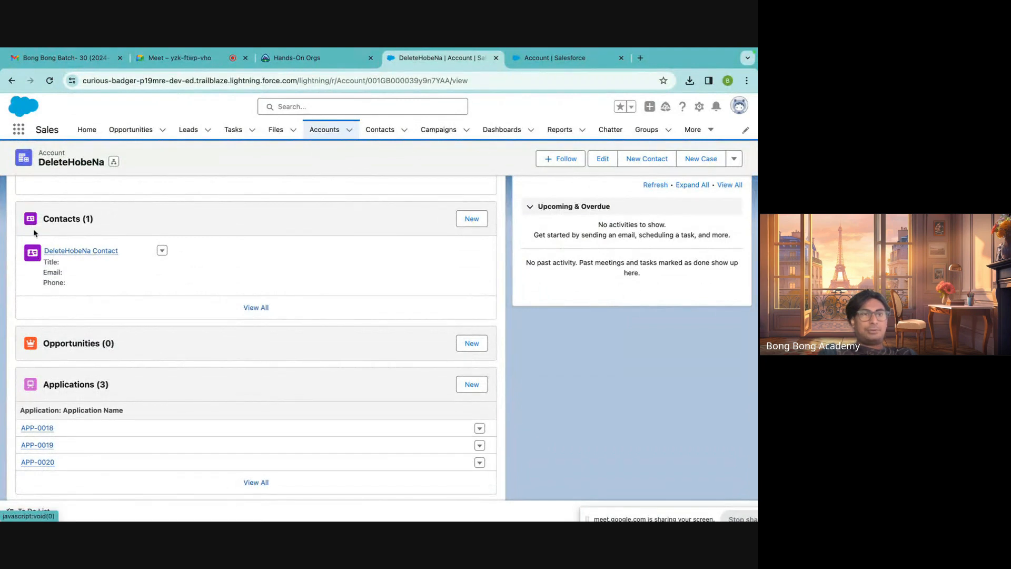
scroll(189, 421, down, 1)
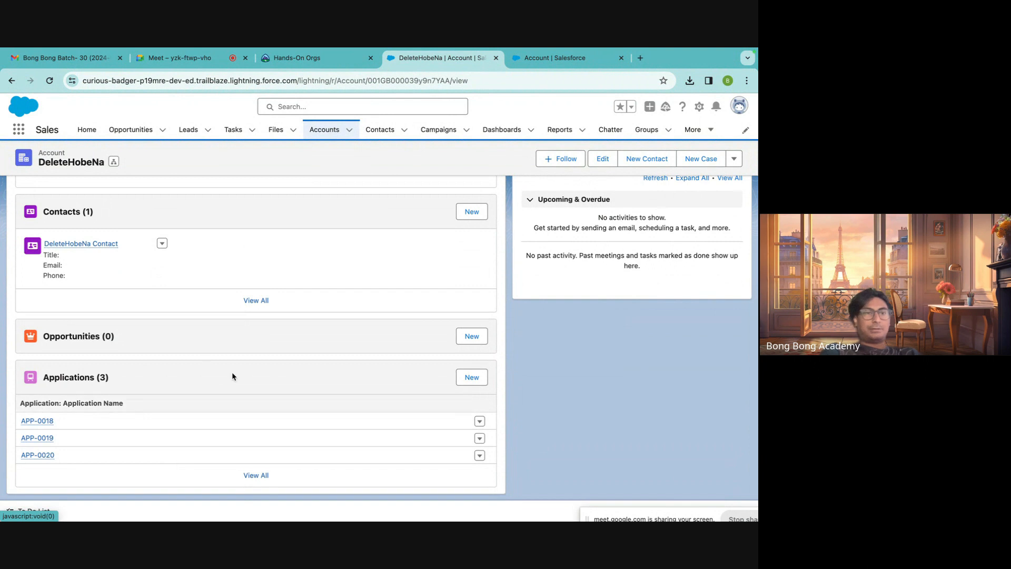
Open the properties of the Applications related list in Account Layout and browse its available Account and Contact fields.
click(567, 59)
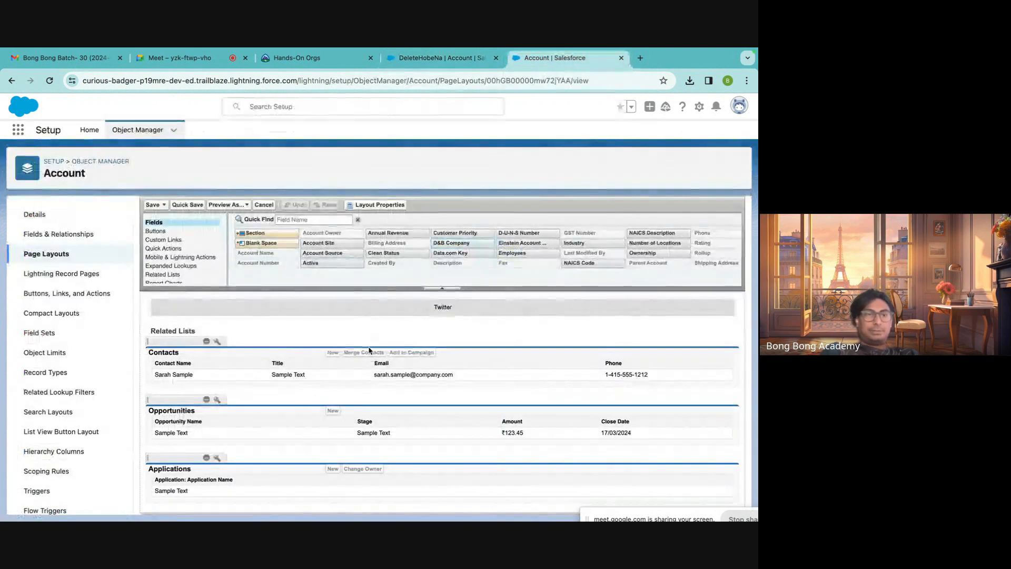
click(217, 459)
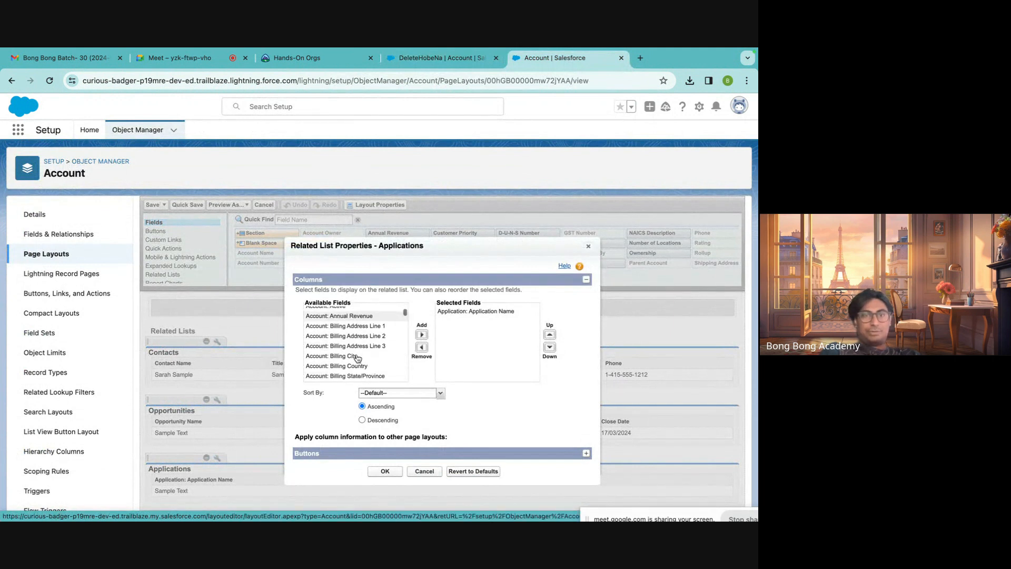
scroll(357, 359, down, 5)
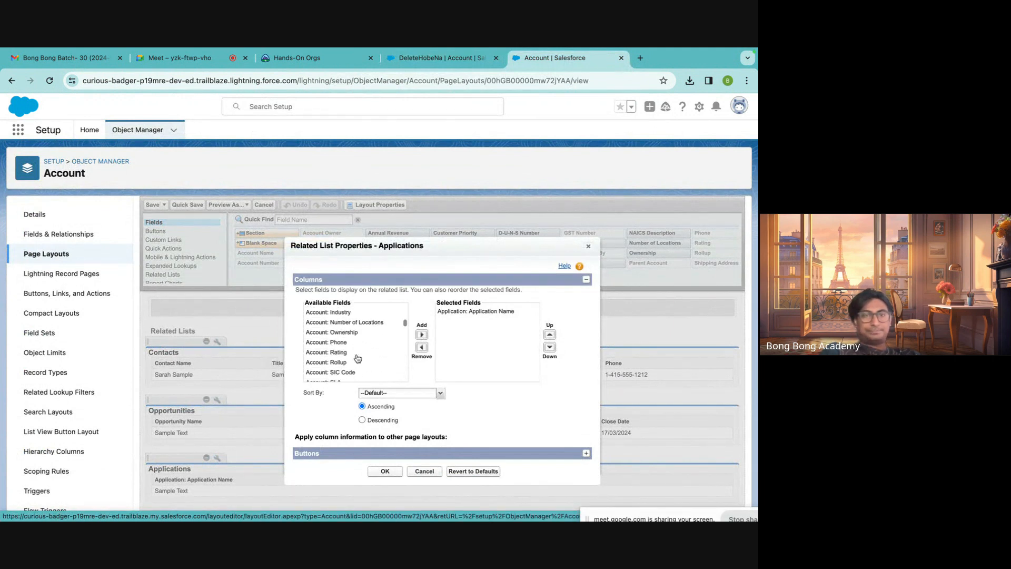
scroll(358, 359, down, 3)
scroll(357, 359, down, 3)
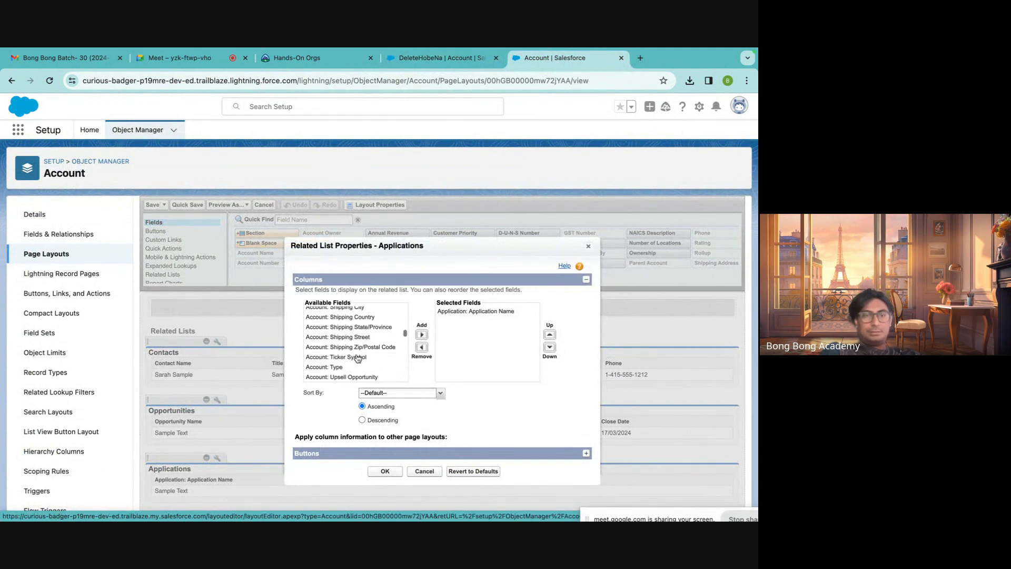
scroll(357, 358, down, 5)
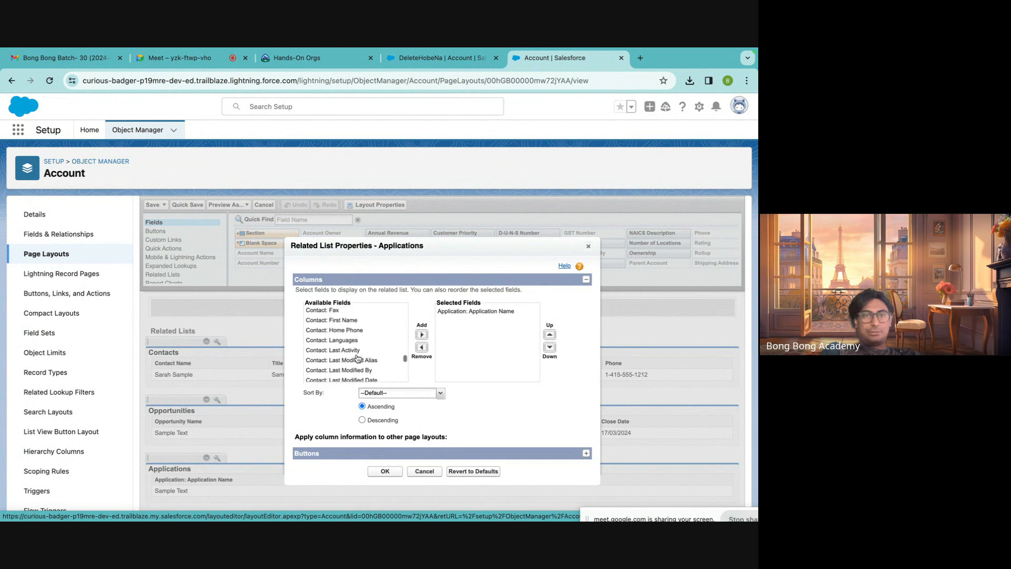
Add the Application: Difference and Application: Net Line fields as columns of the Applications related list on the account layout.
scroll(357, 359, up, 20)
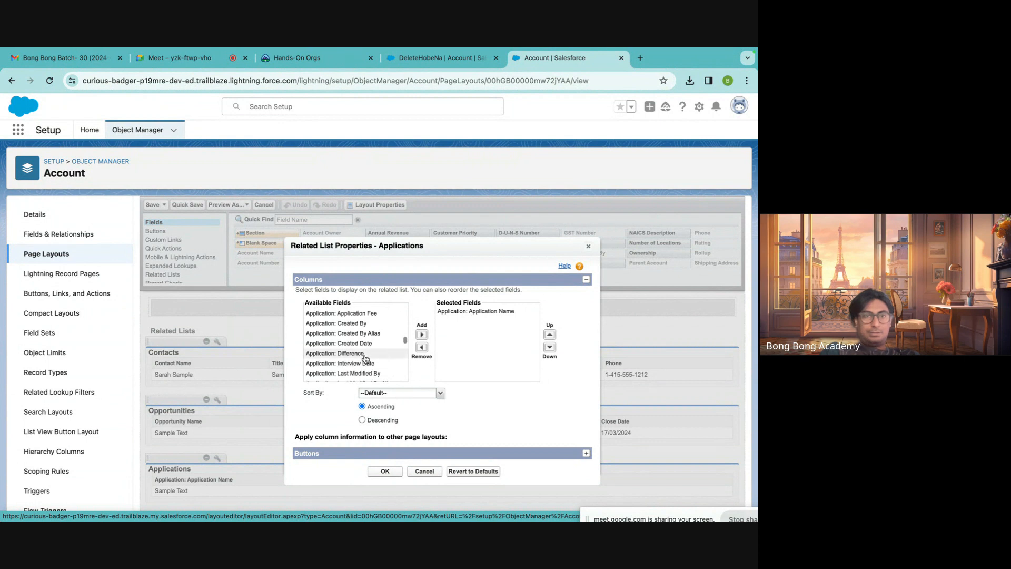
click(422, 335)
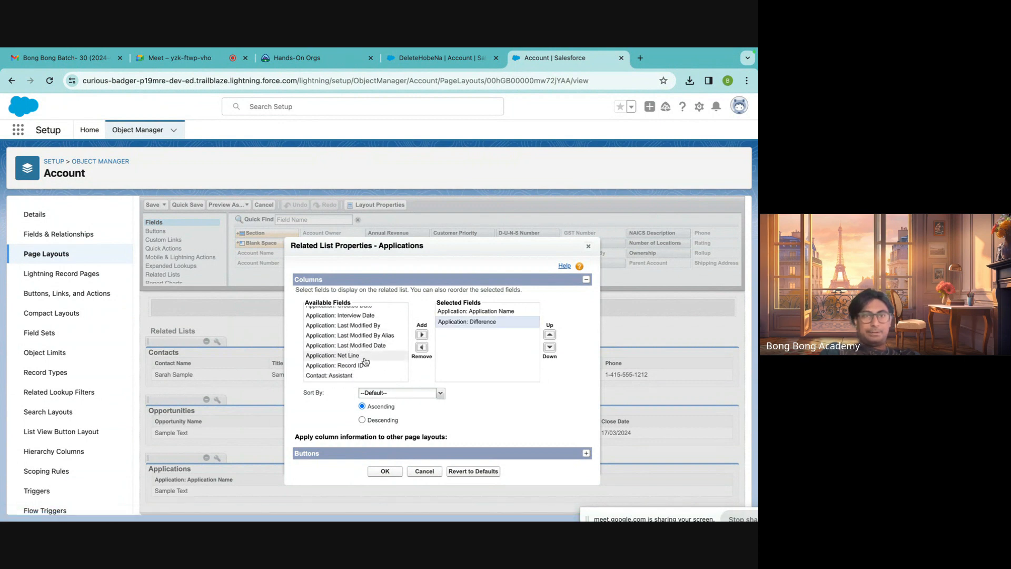
click(422, 335)
scroll(366, 352, down, 2)
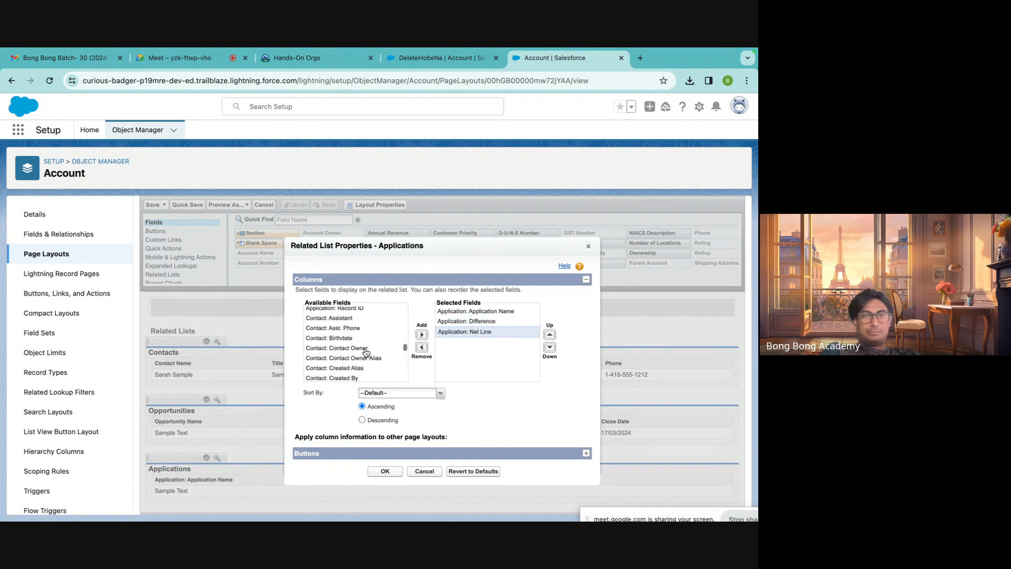
click(385, 472)
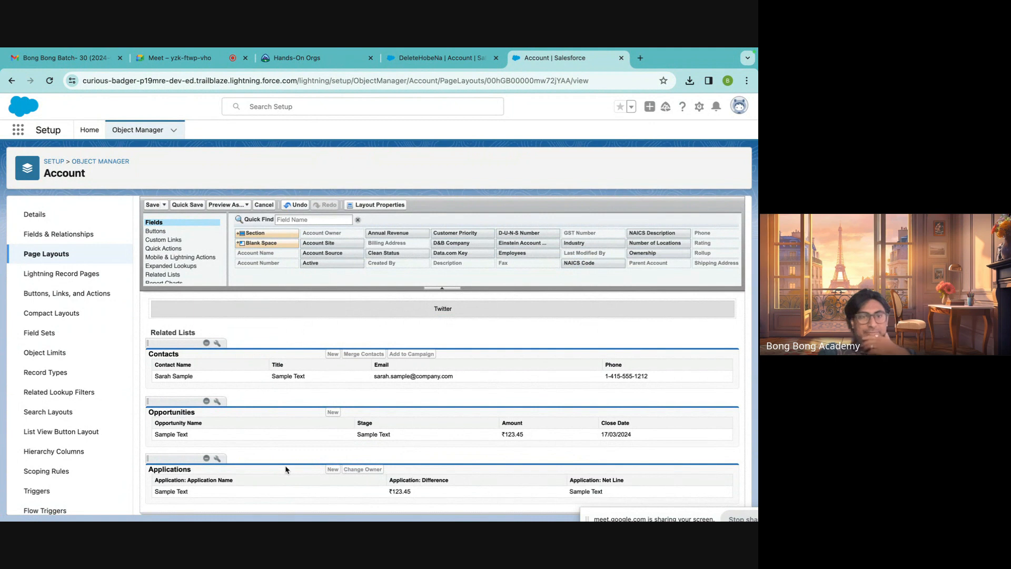
Add the Application: Application Fee field to the Applications related list and place it directly after Application Name.
click(222, 460)
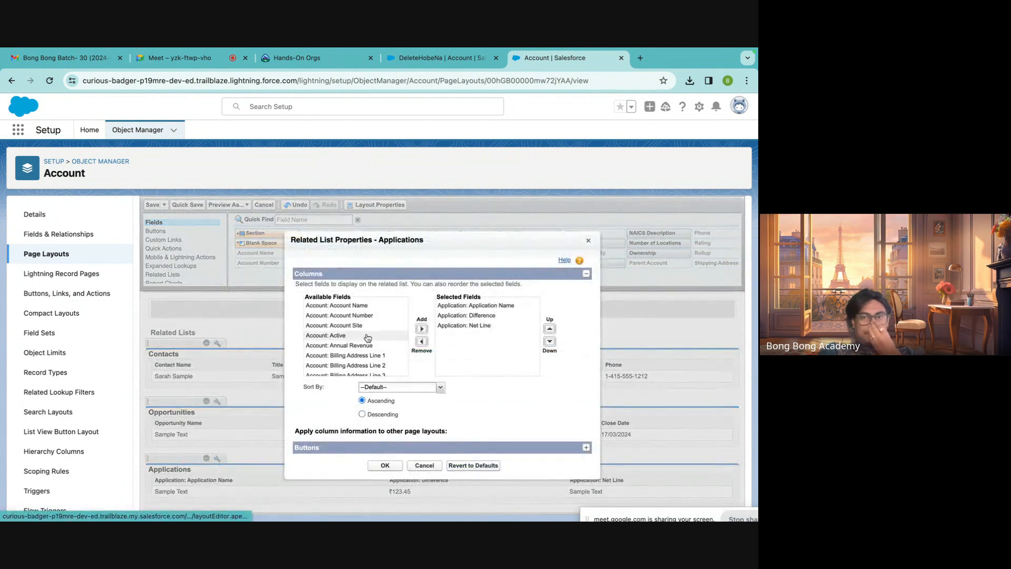
scroll(368, 338, down, 1)
scroll(368, 338, down, 10)
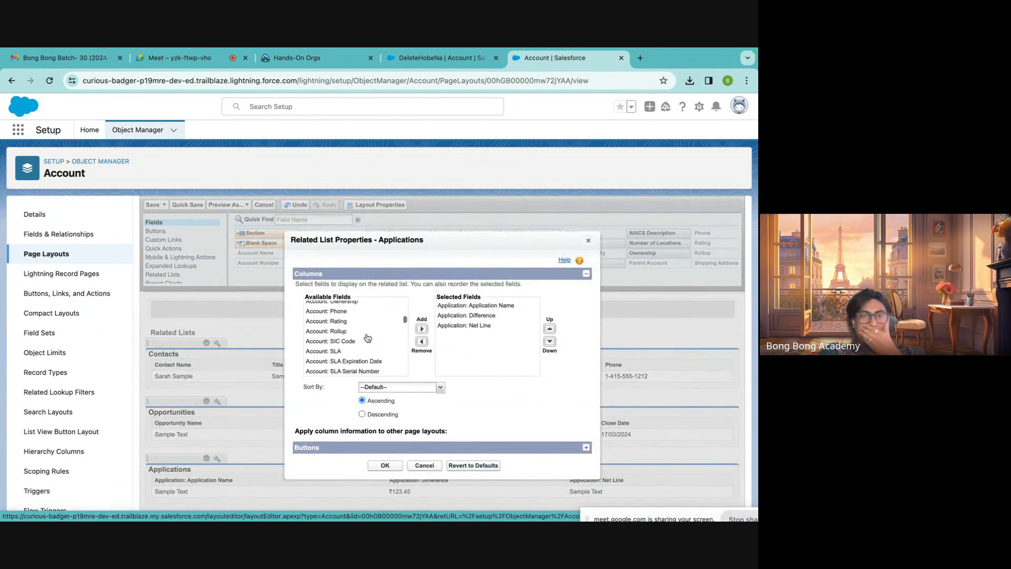
scroll(368, 337, down, 6)
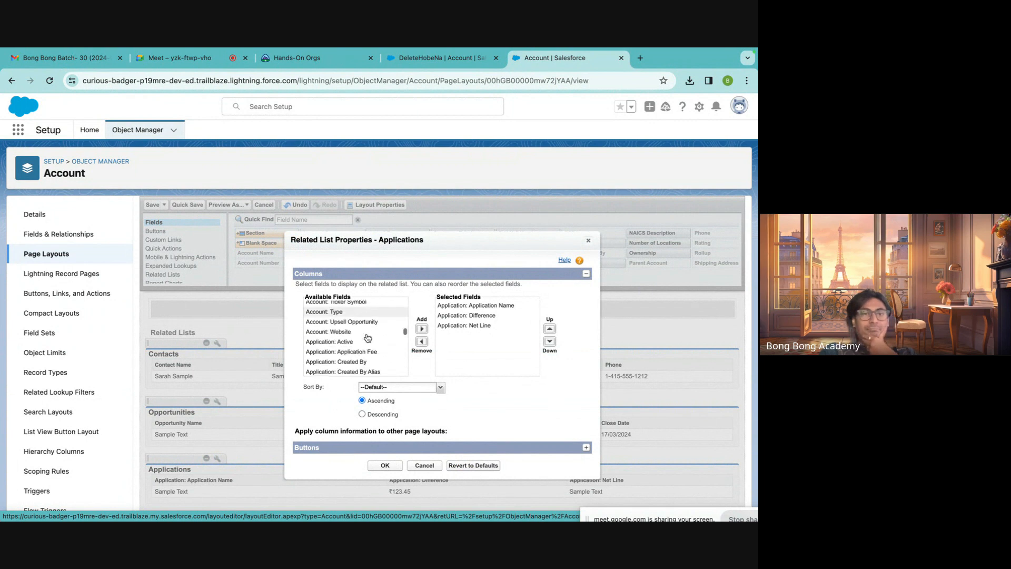
click(362, 337)
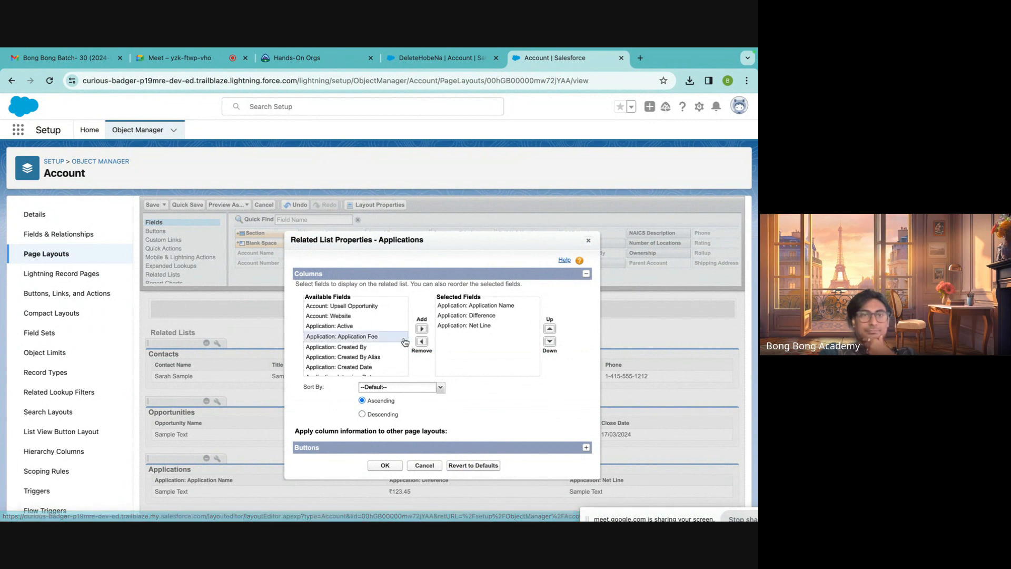
click(422, 329)
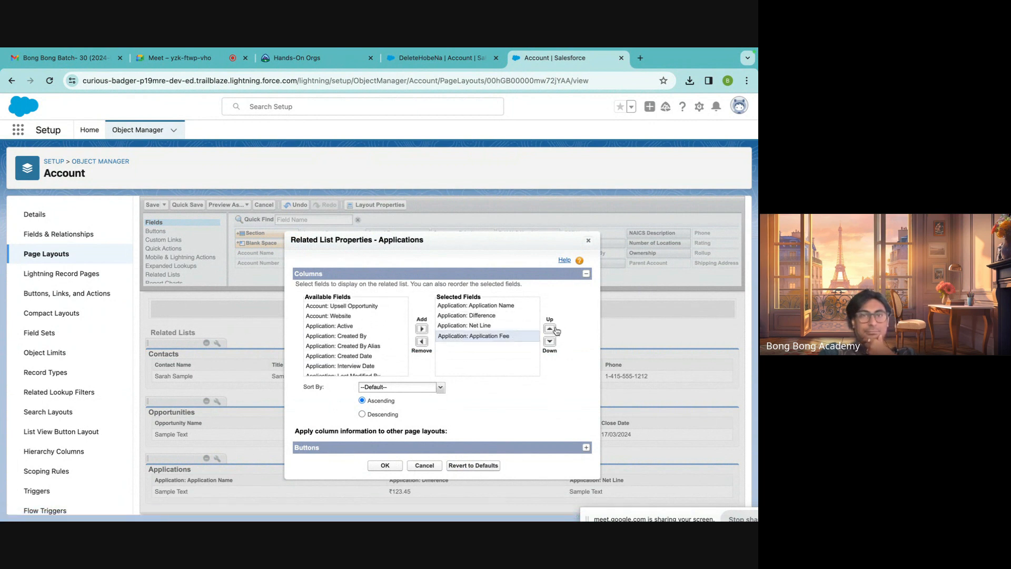
click(551, 329)
click(551, 329)
Remove the Application: Net Line column from the Applications related list and save the account page layout.
click(493, 337)
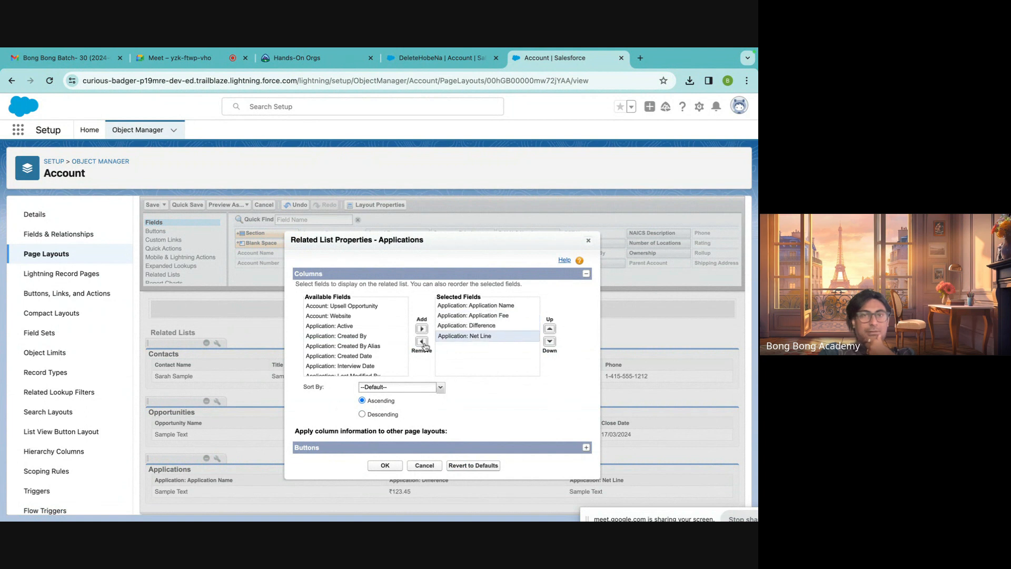
click(422, 342)
click(384, 466)
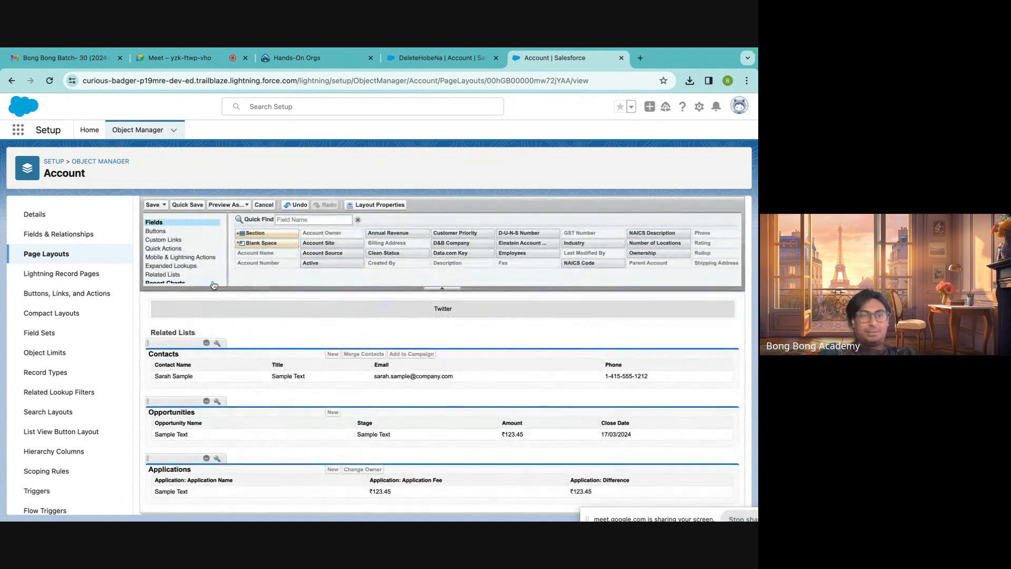
click(152, 205)
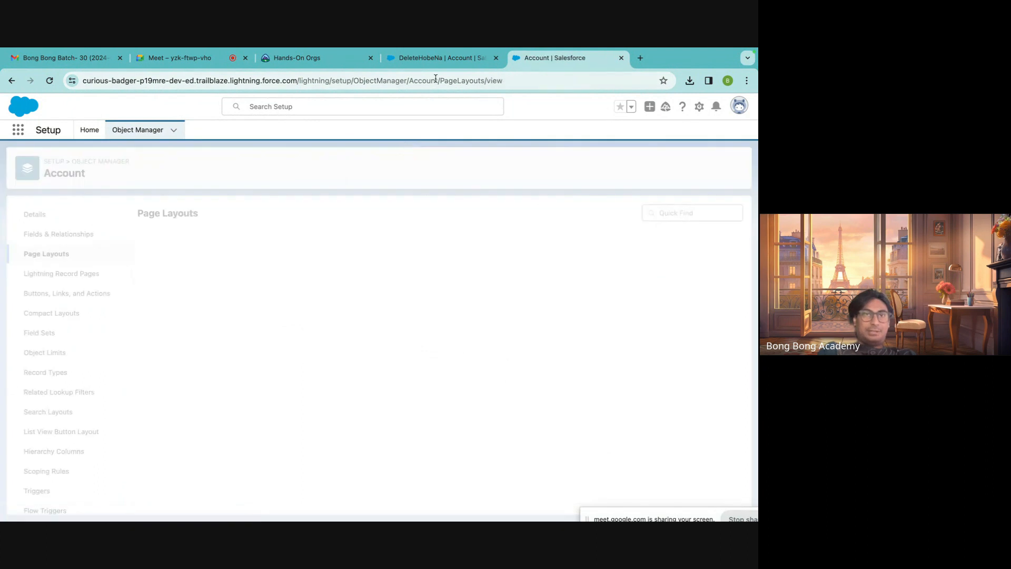
Reload the DeleteHobeNa account record and check the columns of its Applications related list.
click(425, 58)
key(ctrl+r)
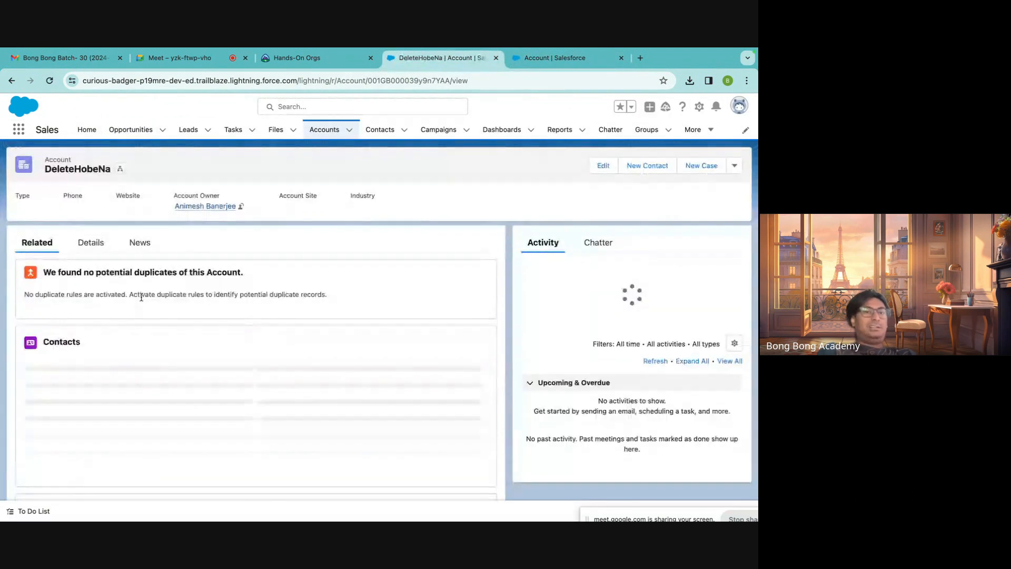
click(553, 58)
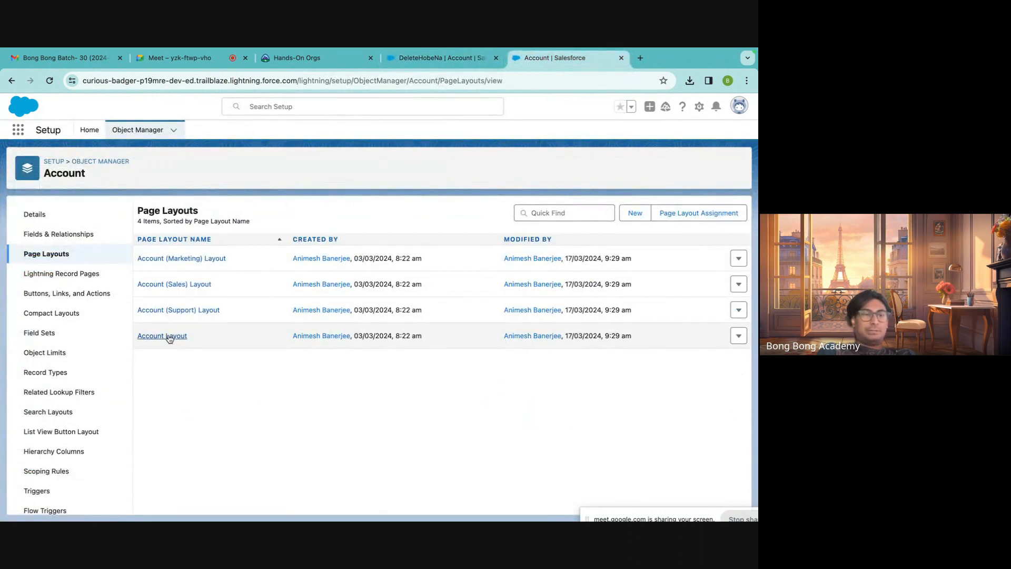
click(424, 66)
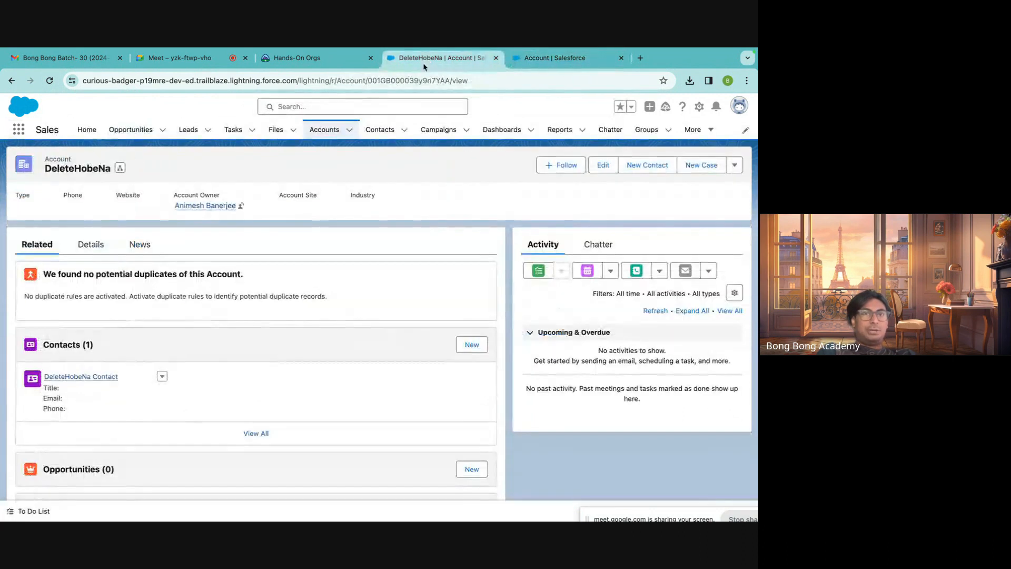
scroll(266, 333, down, 3)
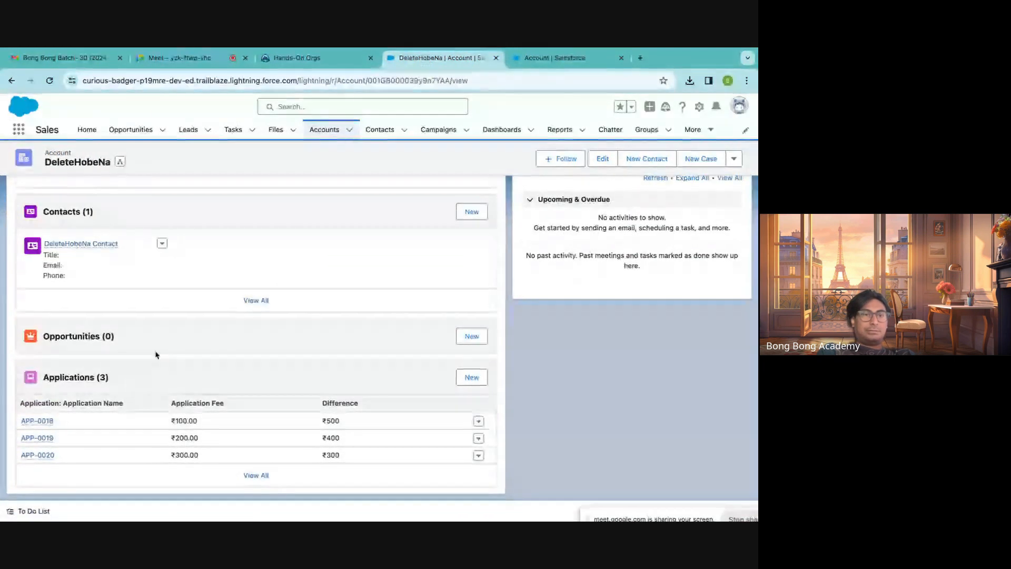
scroll(258, 322, up, 3)
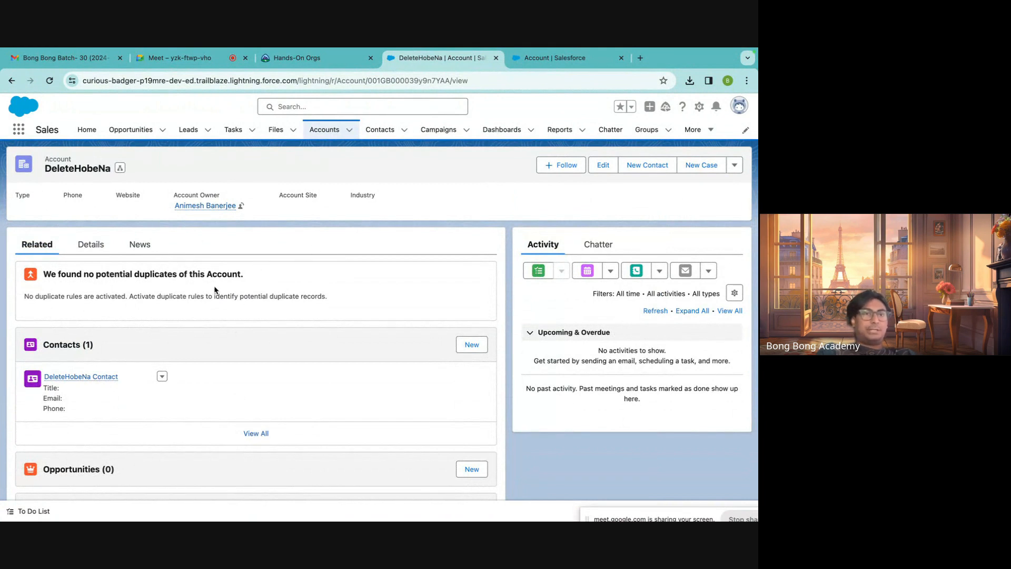
scroll(147, 346, down, 3)
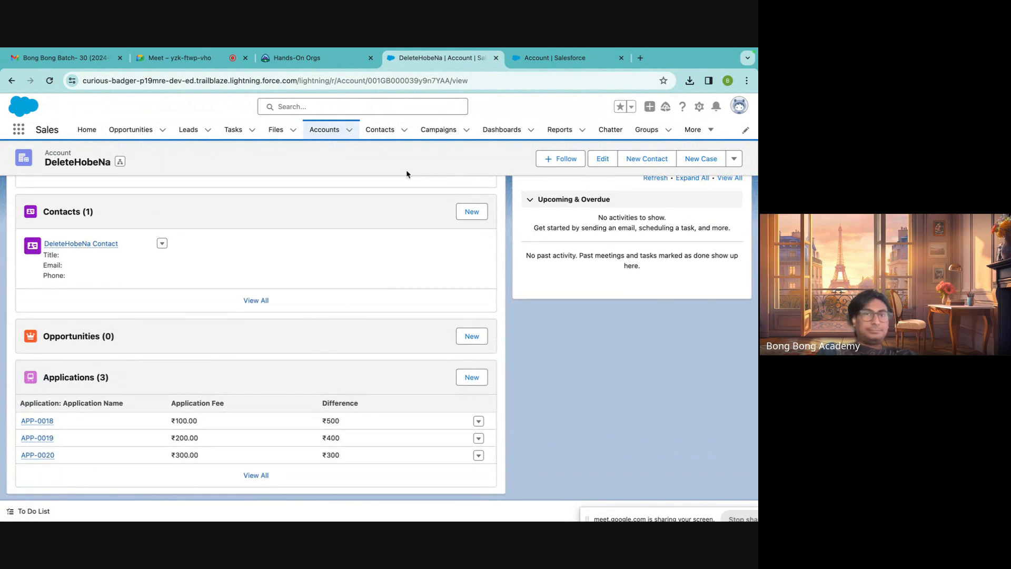
Review the DeleteHobeNa account's Applications list and its detail fields, including the Rollup field in My Section.
click(530, 58)
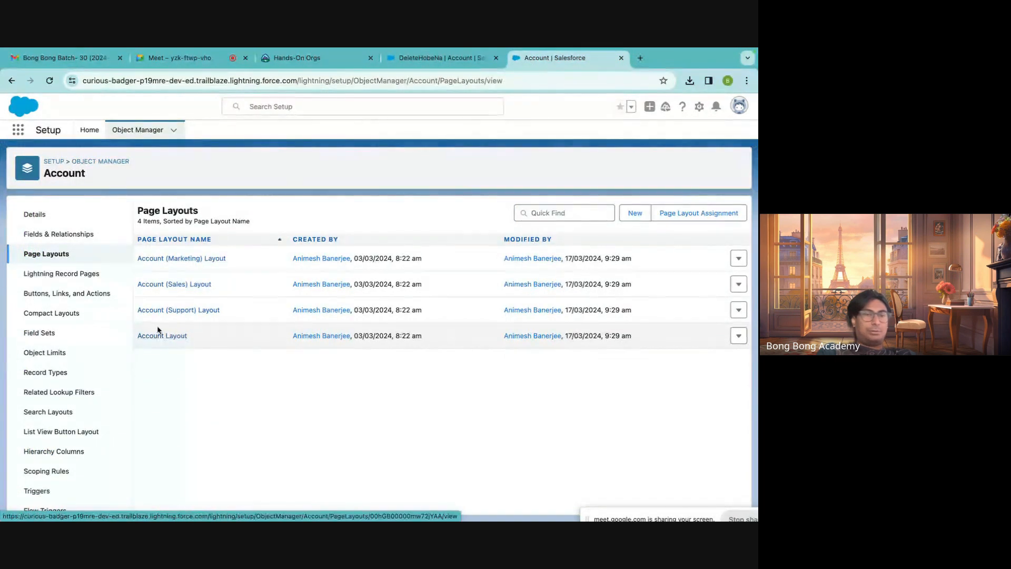
click(442, 58)
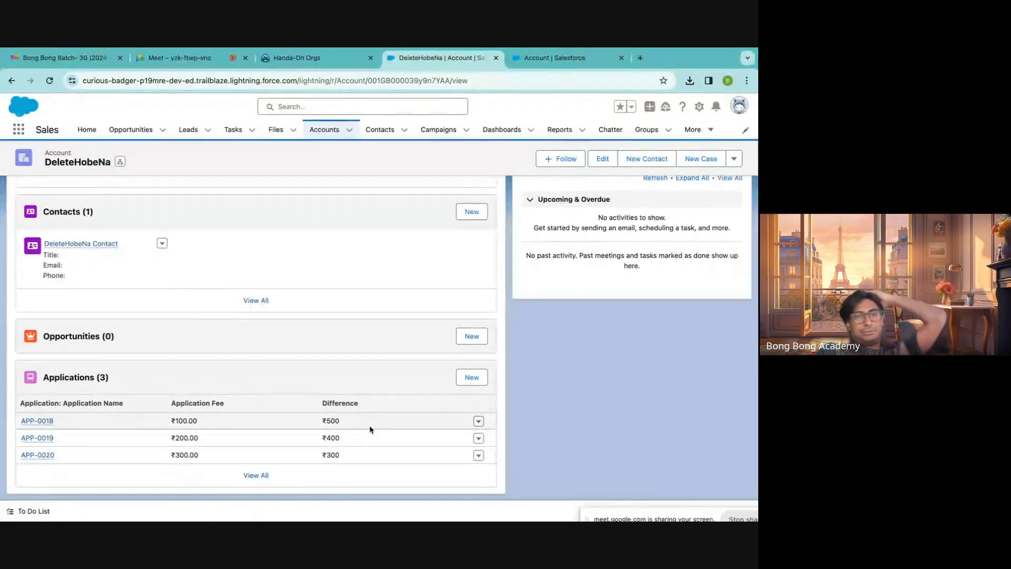
scroll(357, 458, up, 5)
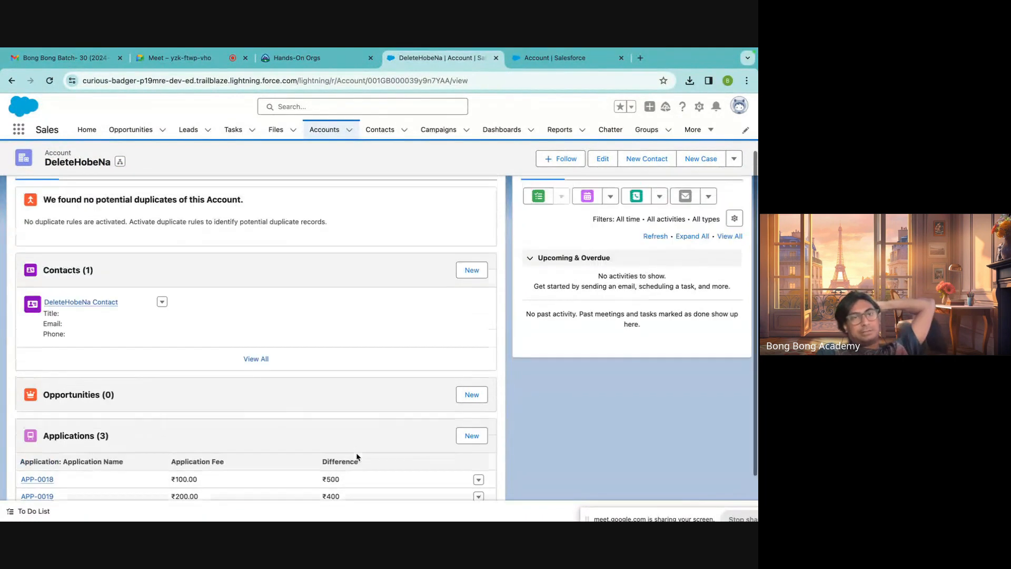
click(90, 244)
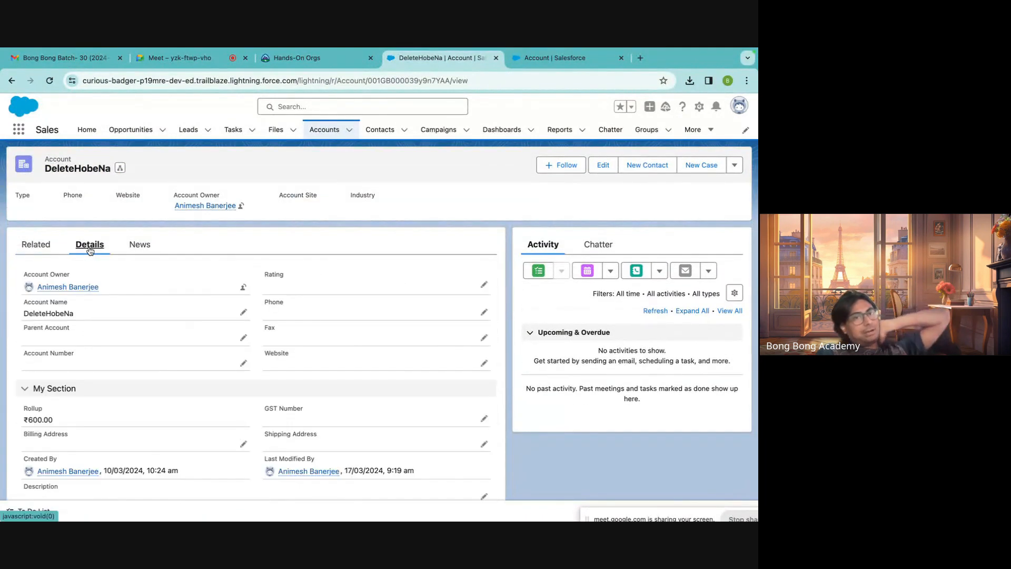
scroll(130, 346, down, 2)
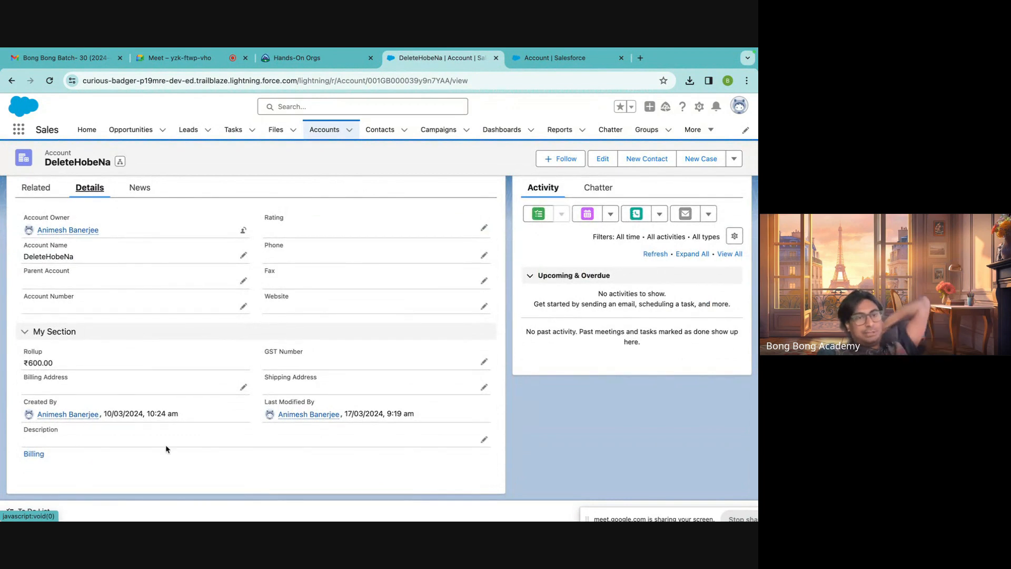
scroll(290, 452, up, 2)
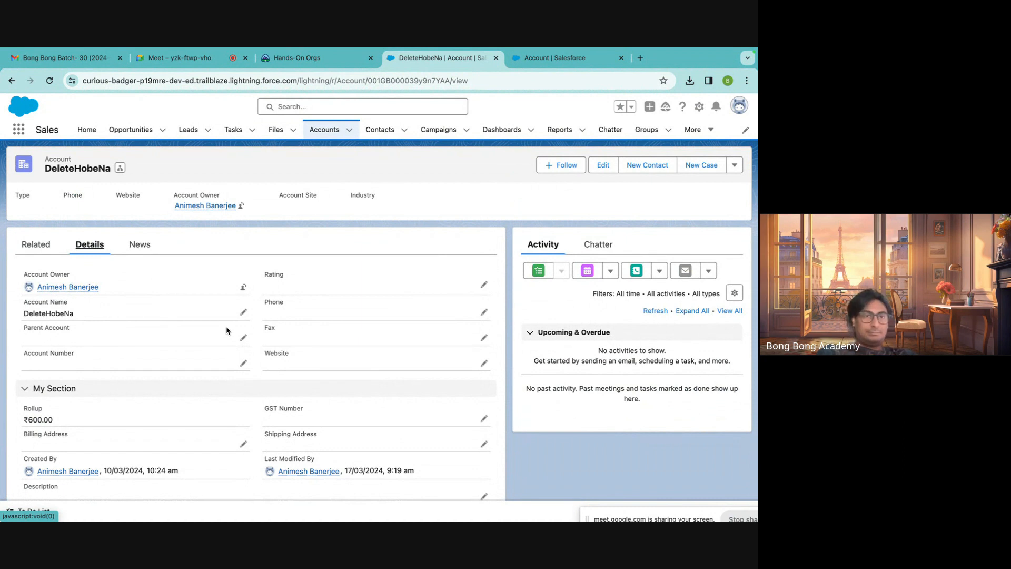
Open the Account object's Lightning Record Pages in Setup and dismiss the Enhanced Related Lists notice.
click(558, 58)
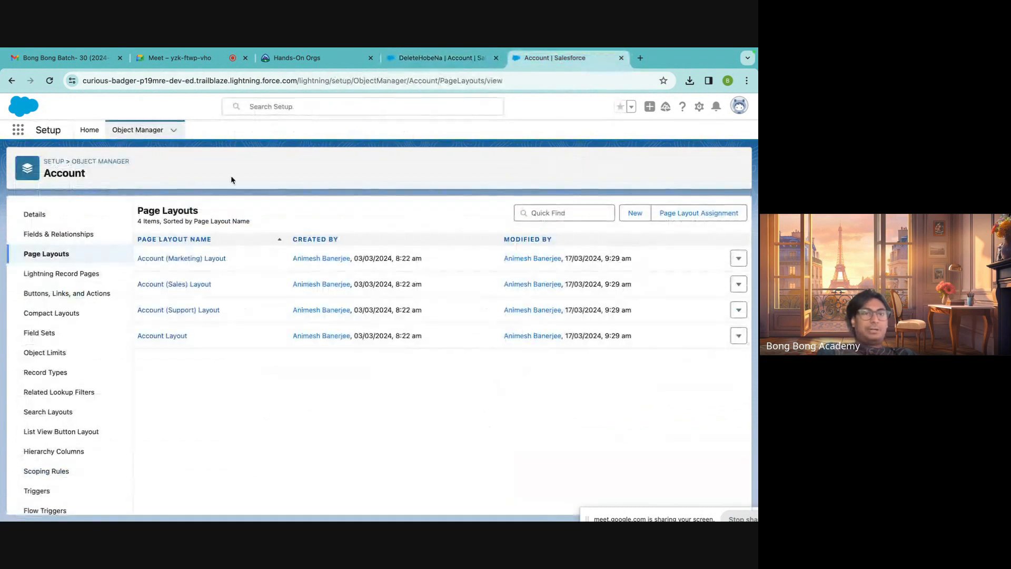
click(57, 280)
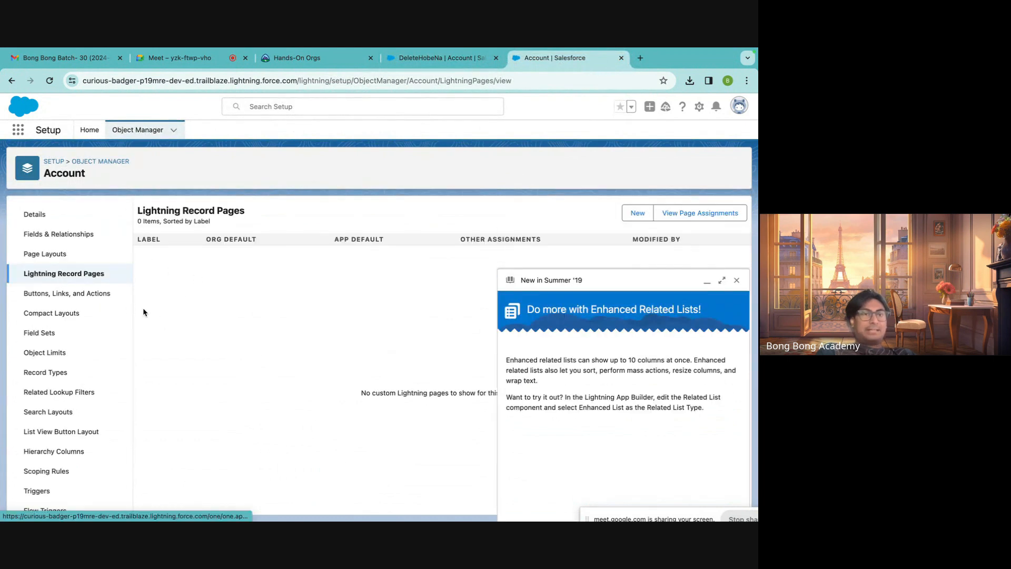
click(737, 280)
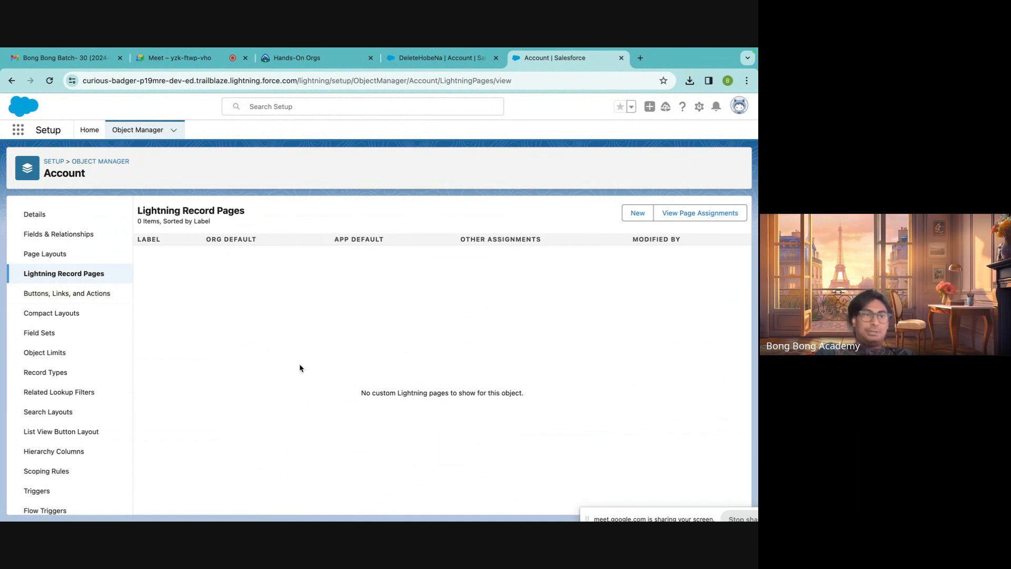
click(83, 255)
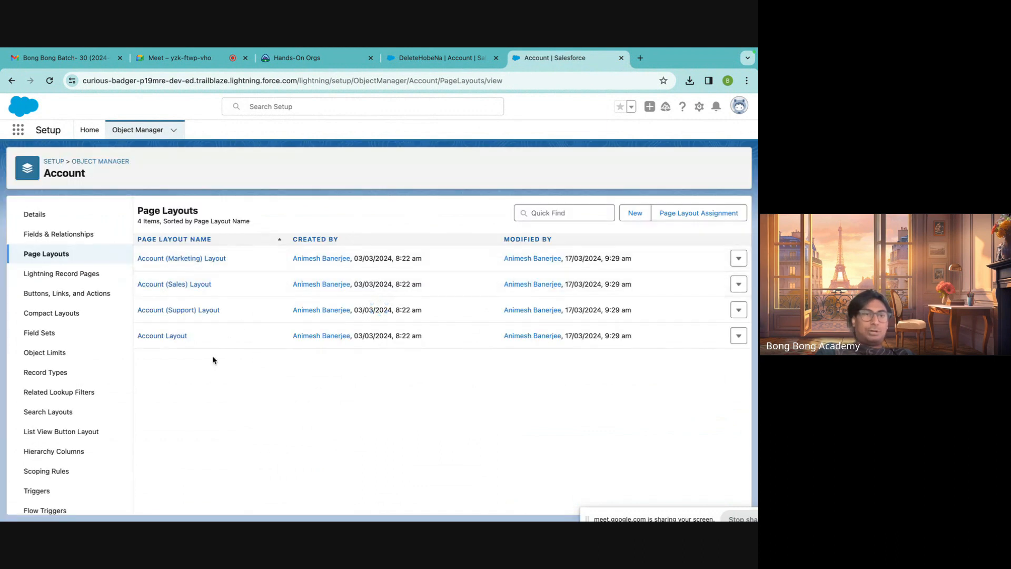
click(83, 279)
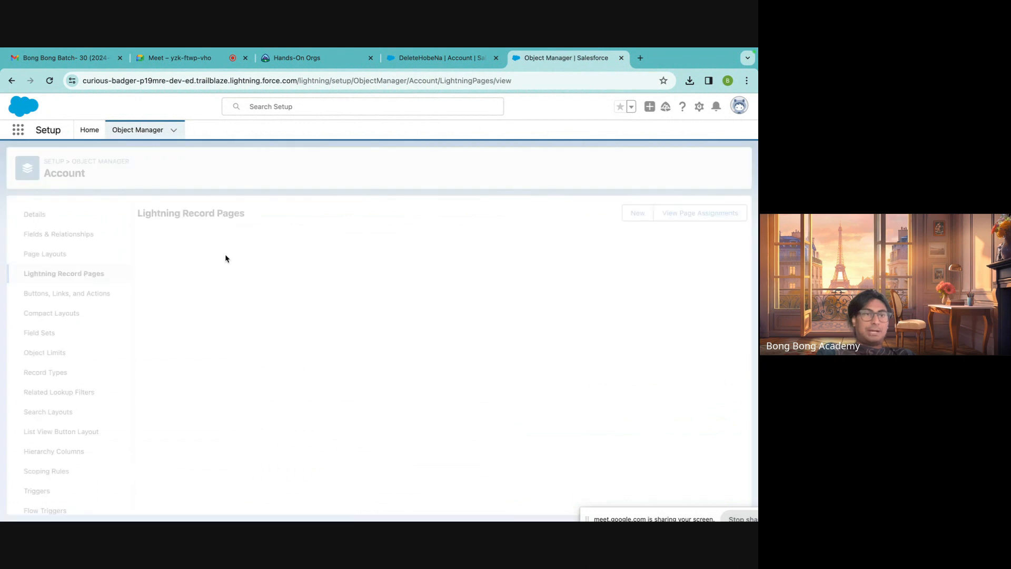
Start a new Lightning page of the Record Page type and proceed to its label and object settings.
click(437, 58)
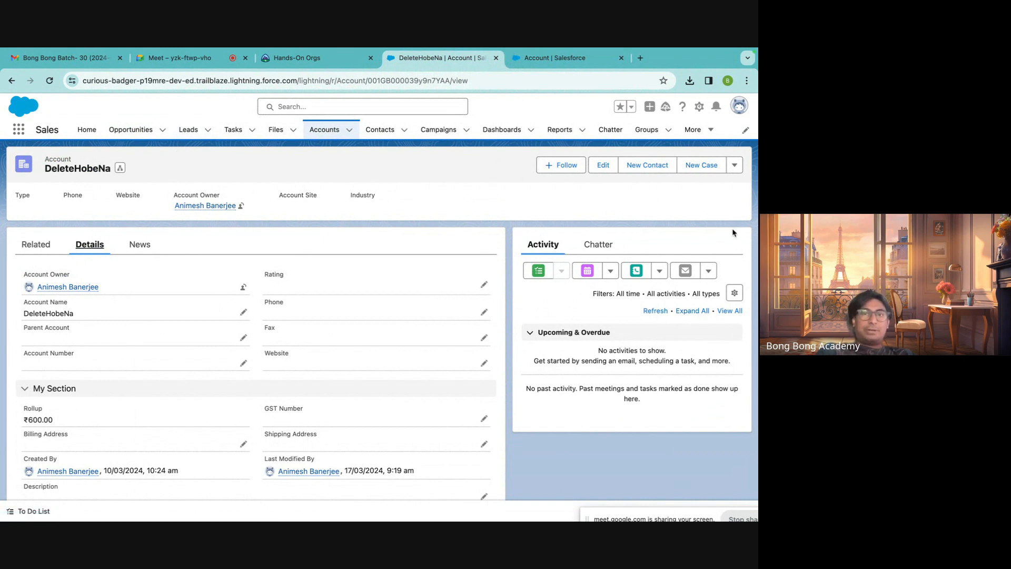
click(556, 67)
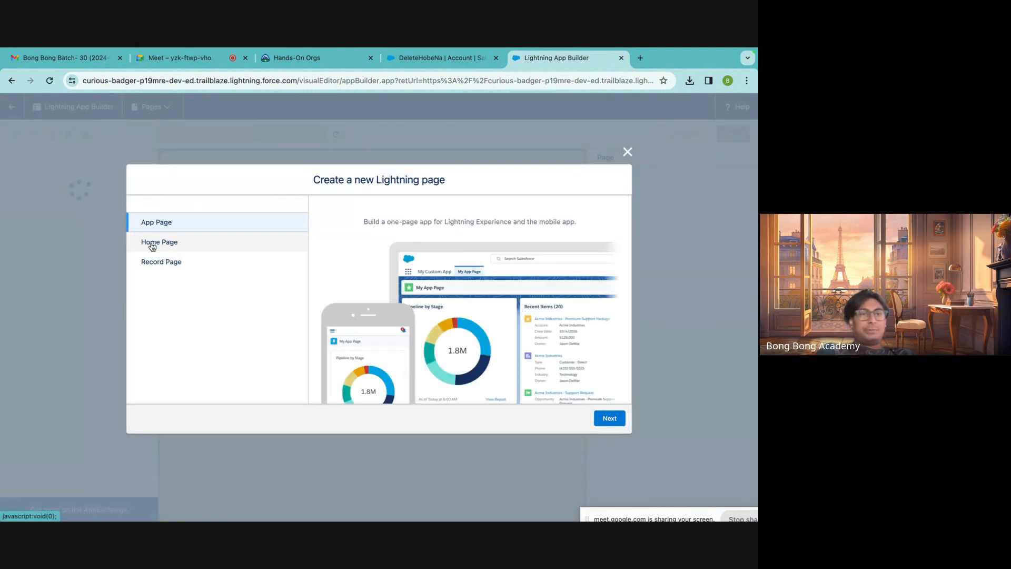
click(163, 265)
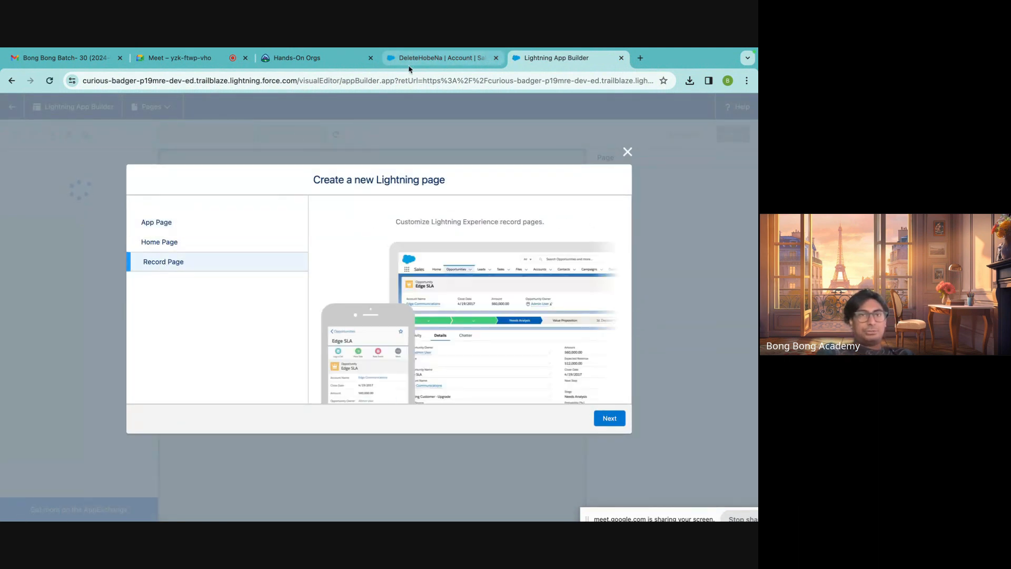
click(413, 59)
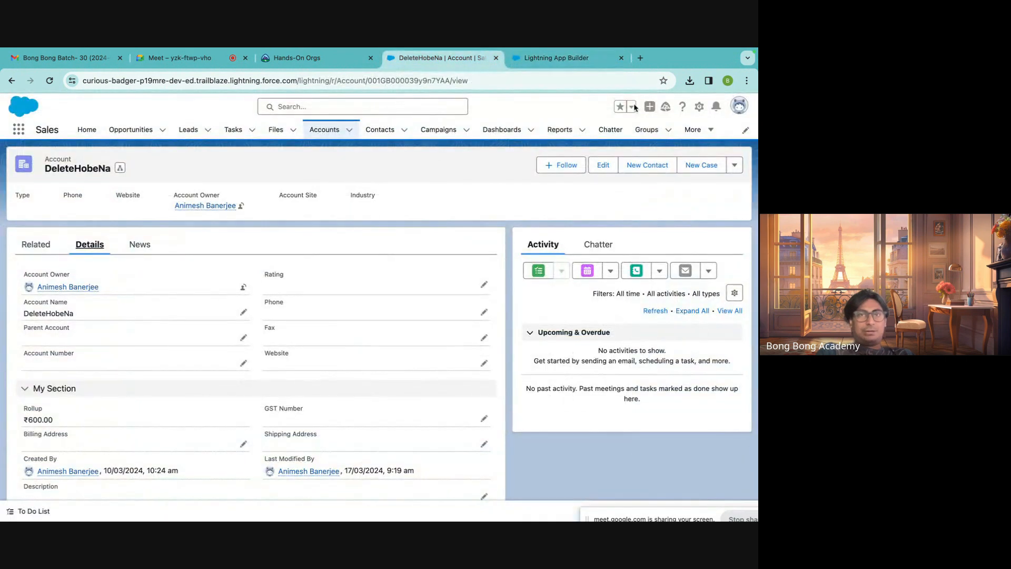
click(564, 59)
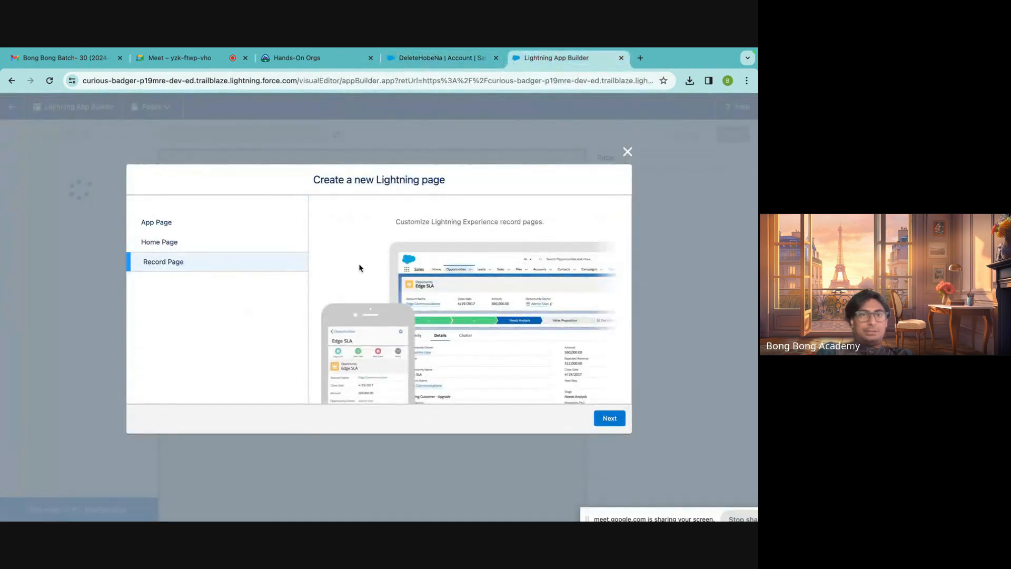
click(599, 419)
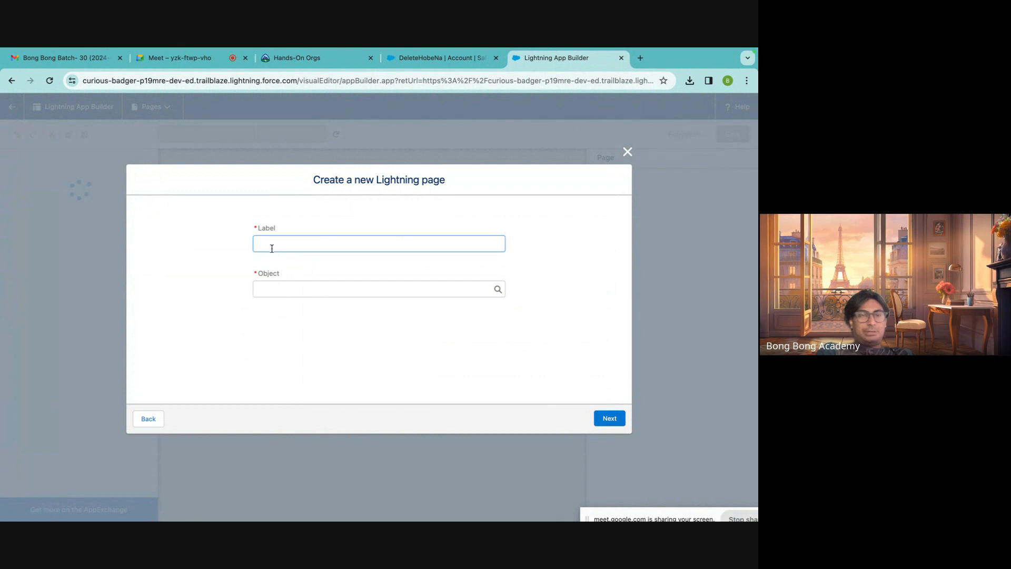
Cancel the new Lightning page, open the DeleteHobeNa account's record page for editing, and dismiss the introductory notices.
click(270, 290)
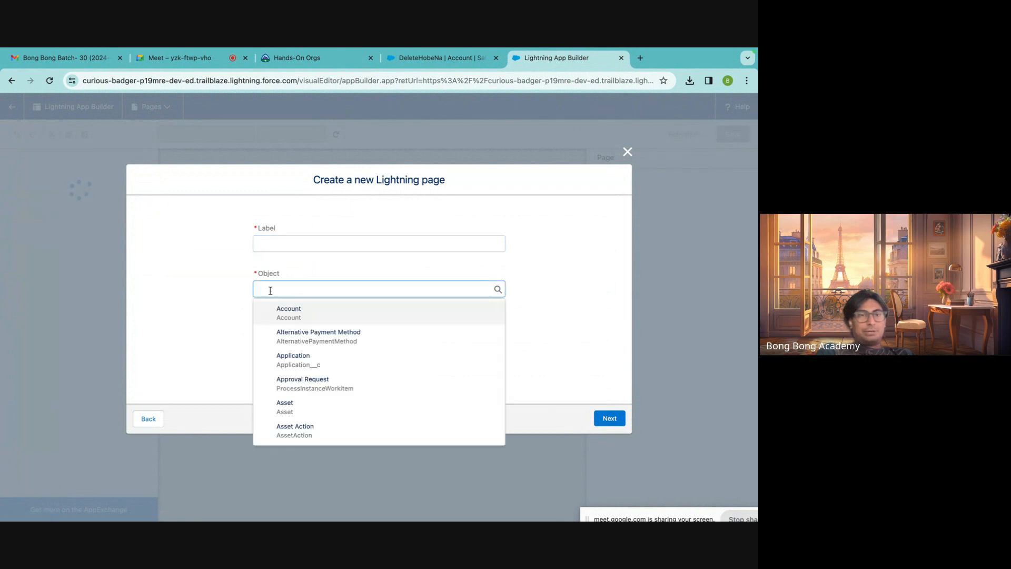
click(626, 154)
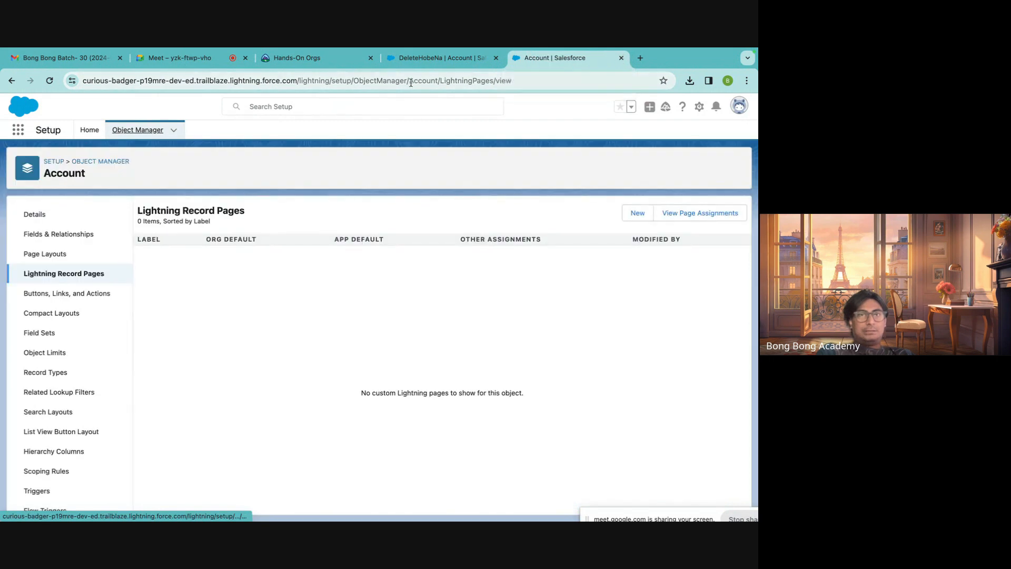
click(421, 64)
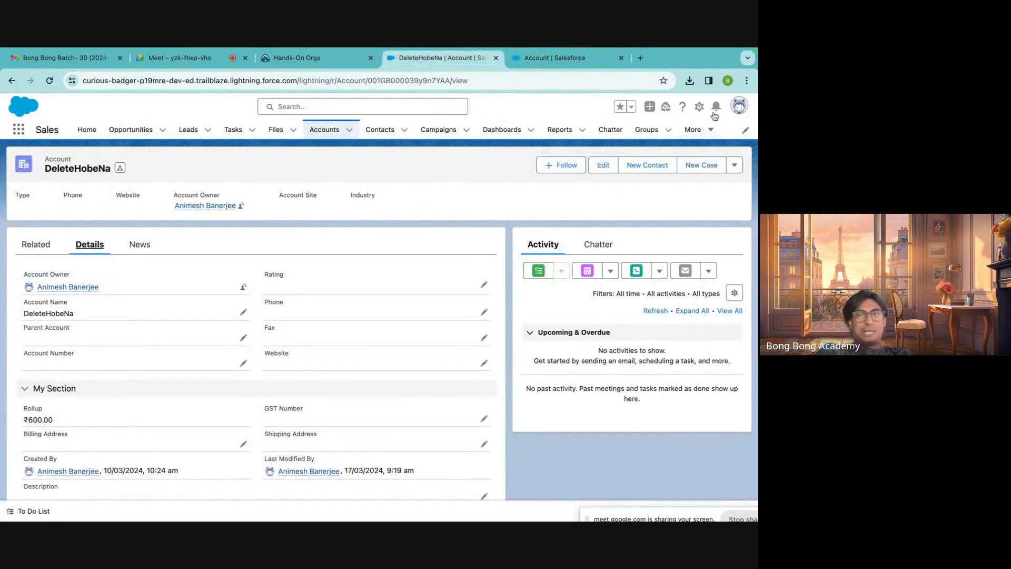
click(698, 106)
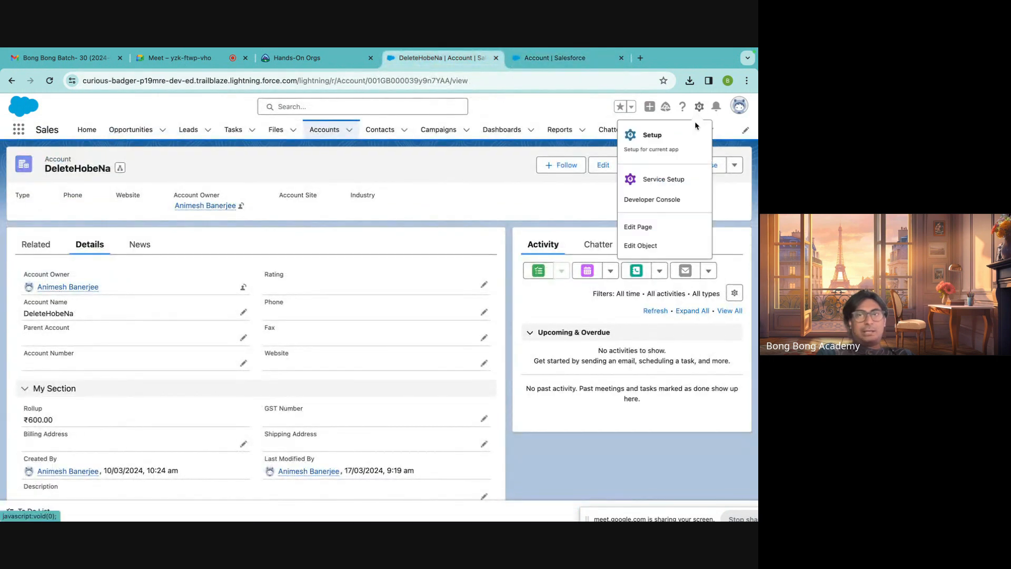
click(637, 226)
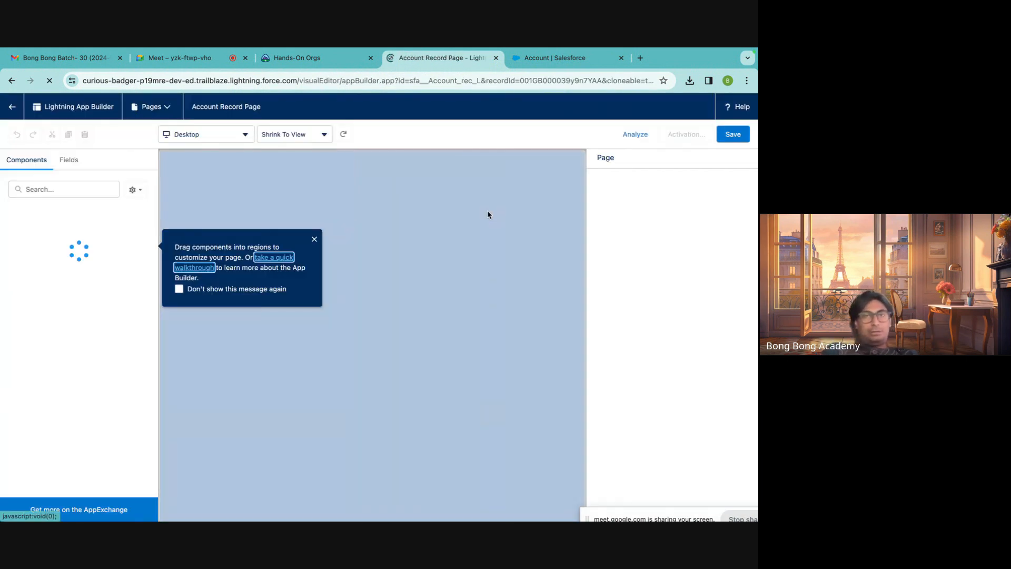
click(316, 242)
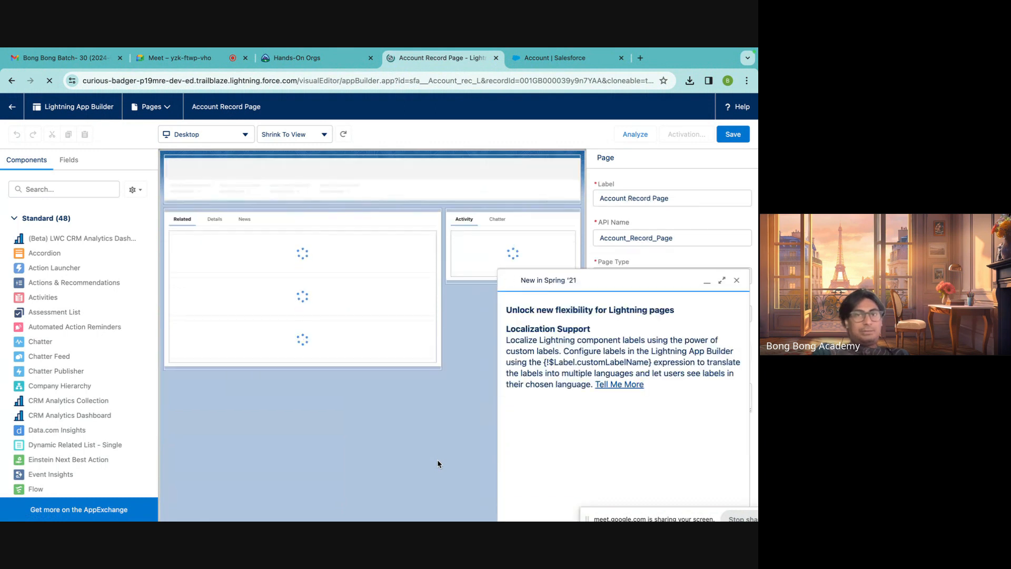
click(736, 282)
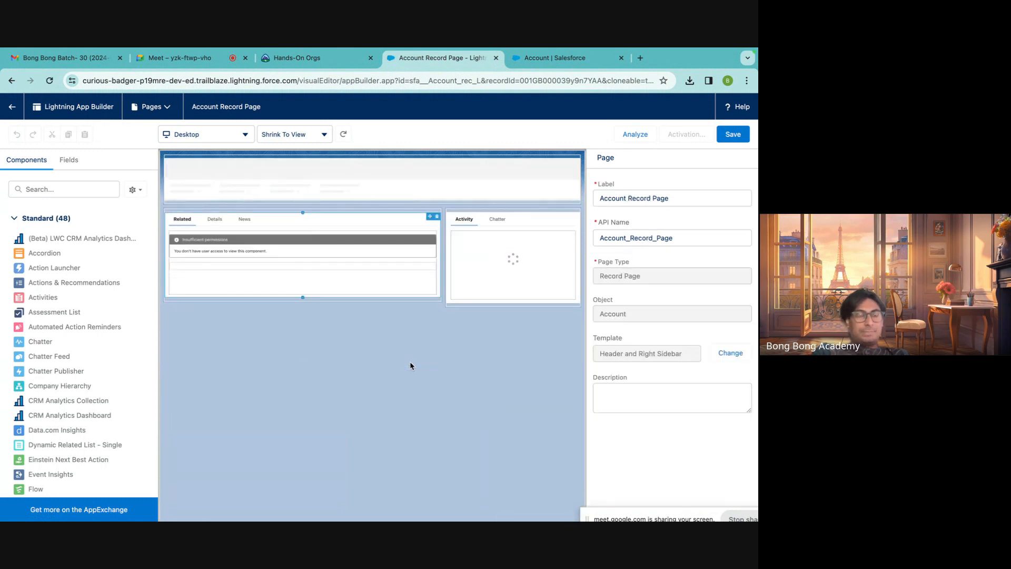
Remove the News tab from the main tabs component and move the Related Lists component to the top of the page's right sidebar.
click(244, 218)
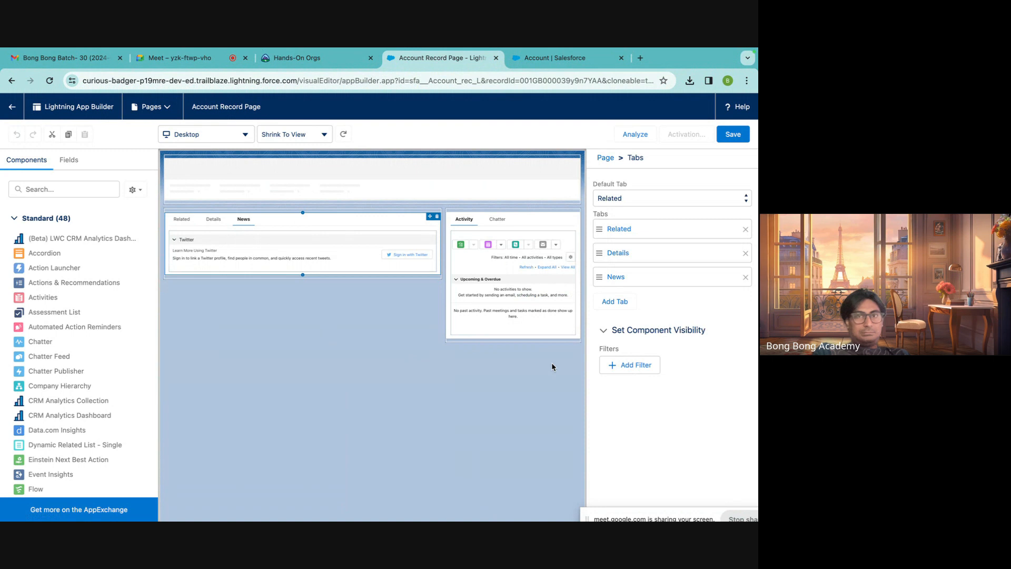
click(746, 277)
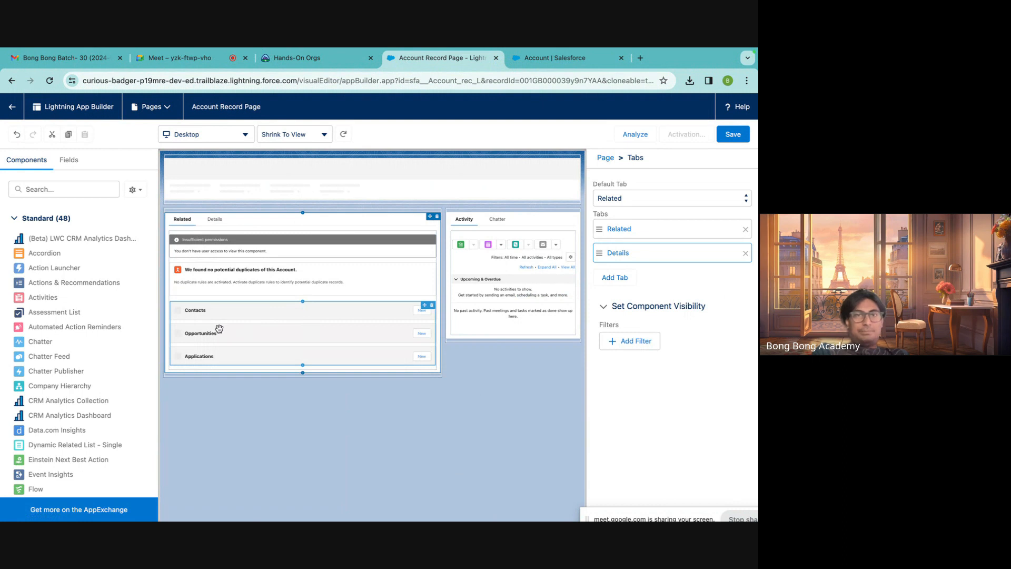
drag(219, 329, 529, 216)
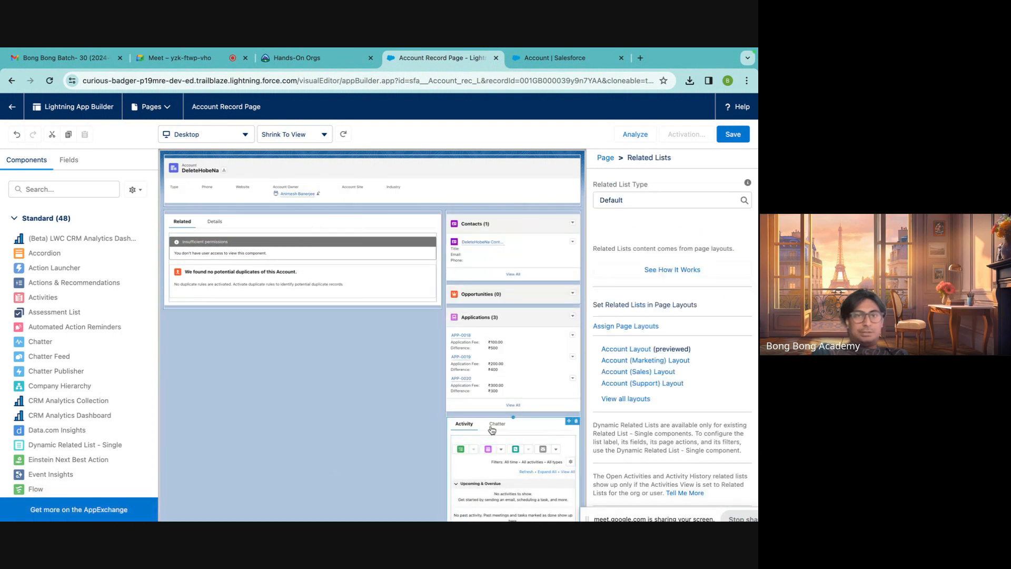
click(366, 361)
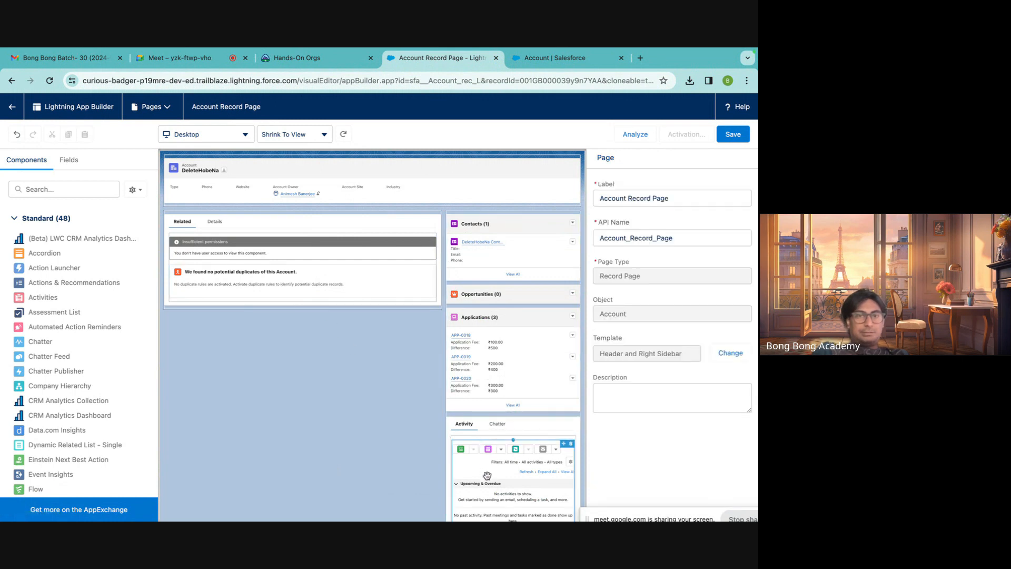
Move the Activities component into the Related tab and delete the sidebar's tabs component containing Activity and Chatter.
drag(487, 476, 236, 298)
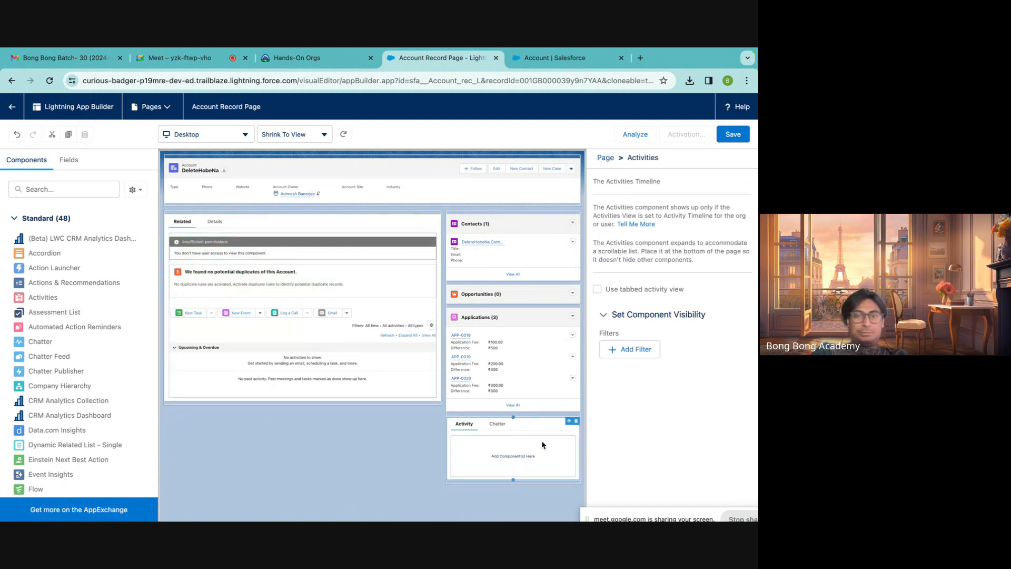
click(576, 421)
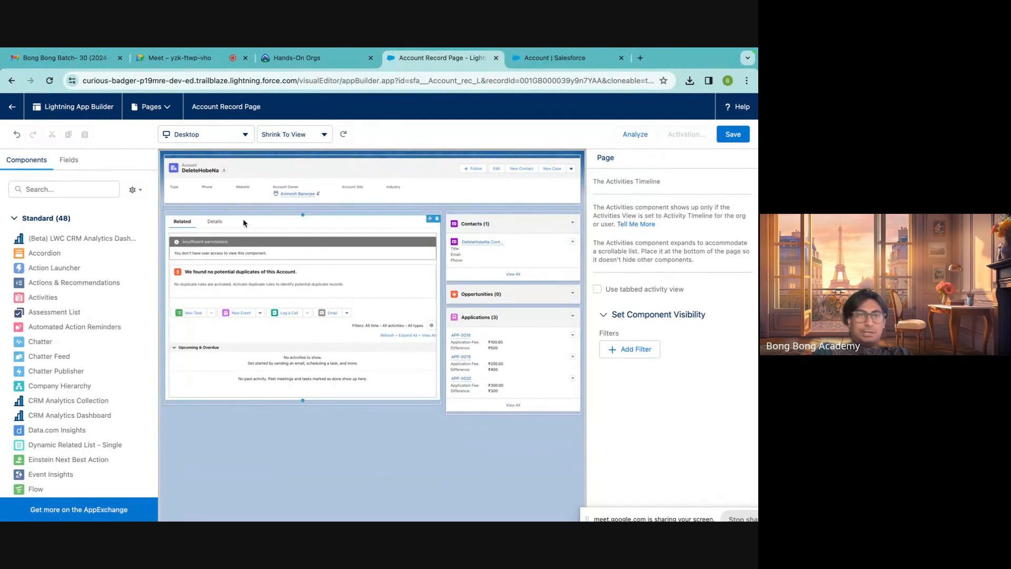
click(181, 223)
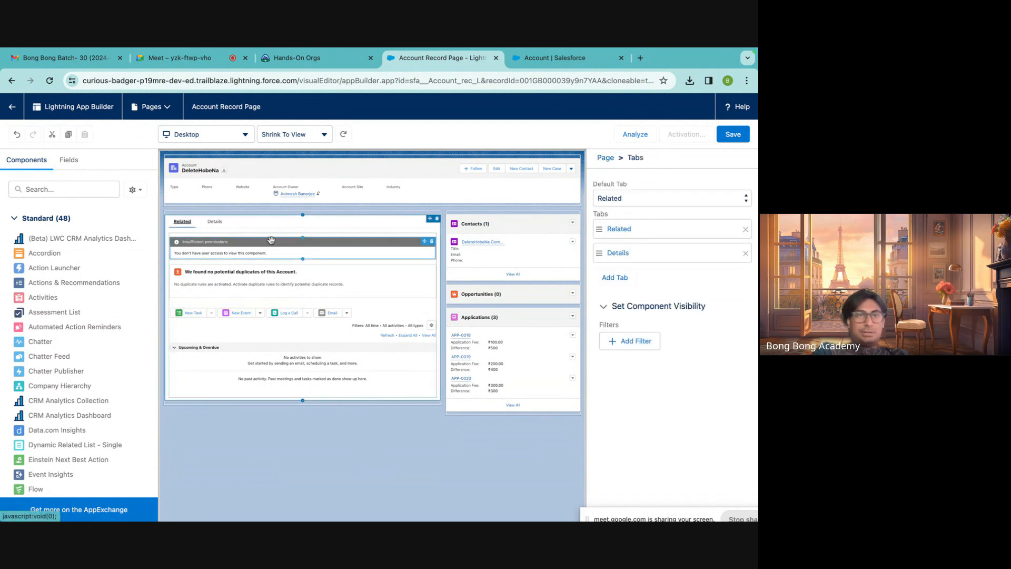
click(250, 228)
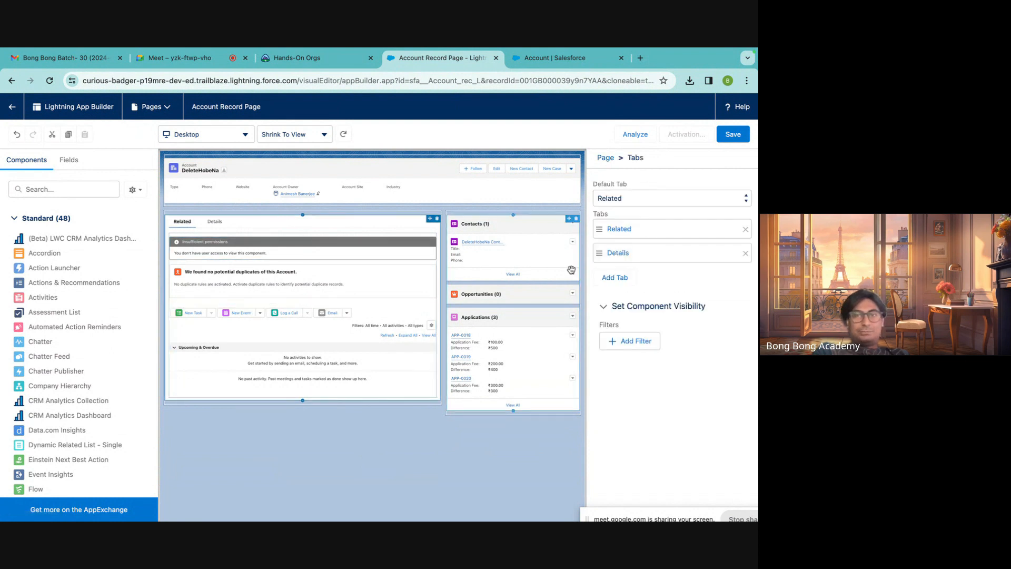
click(612, 277)
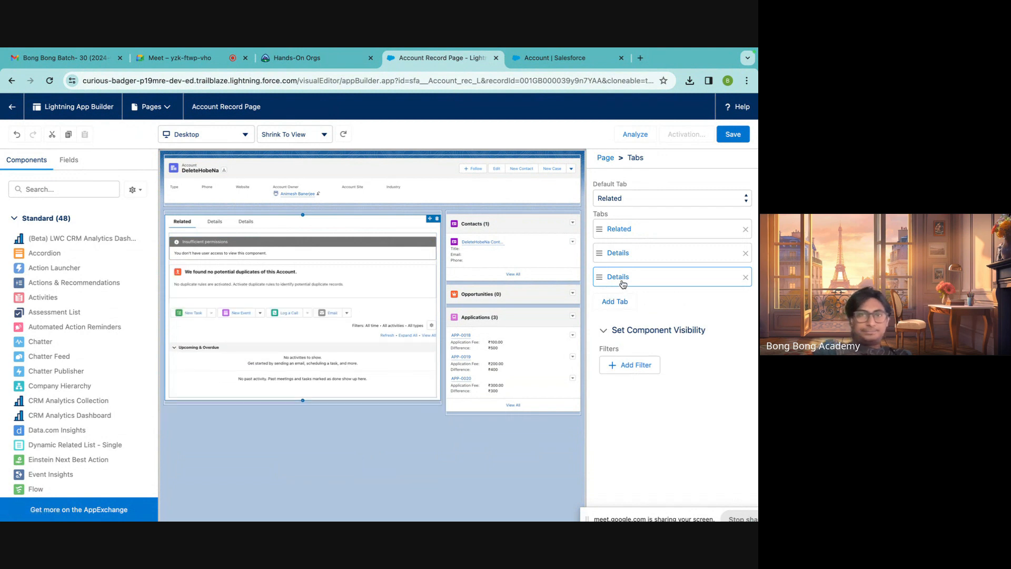
click(617, 277)
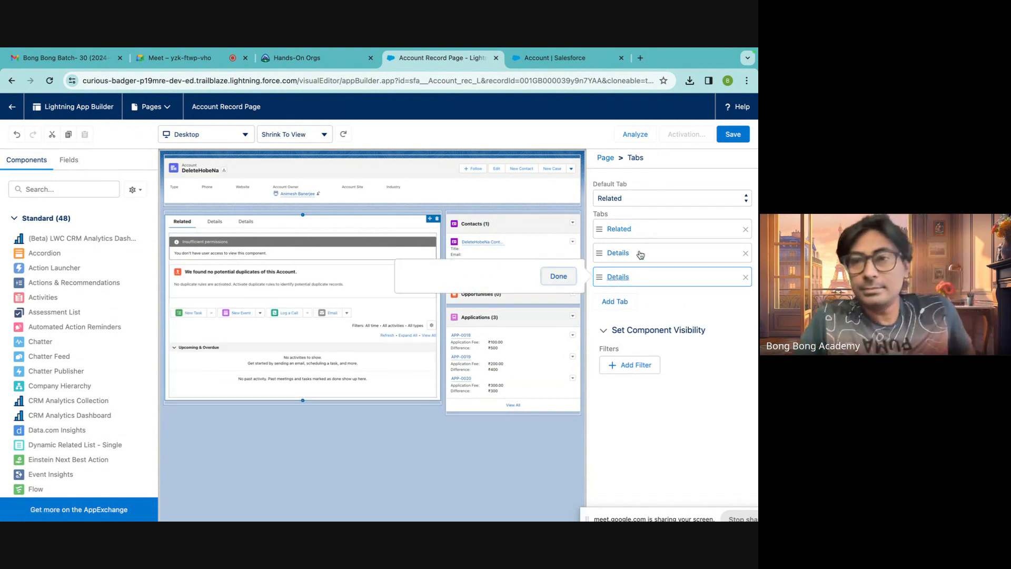
click(623, 279)
click(702, 284)
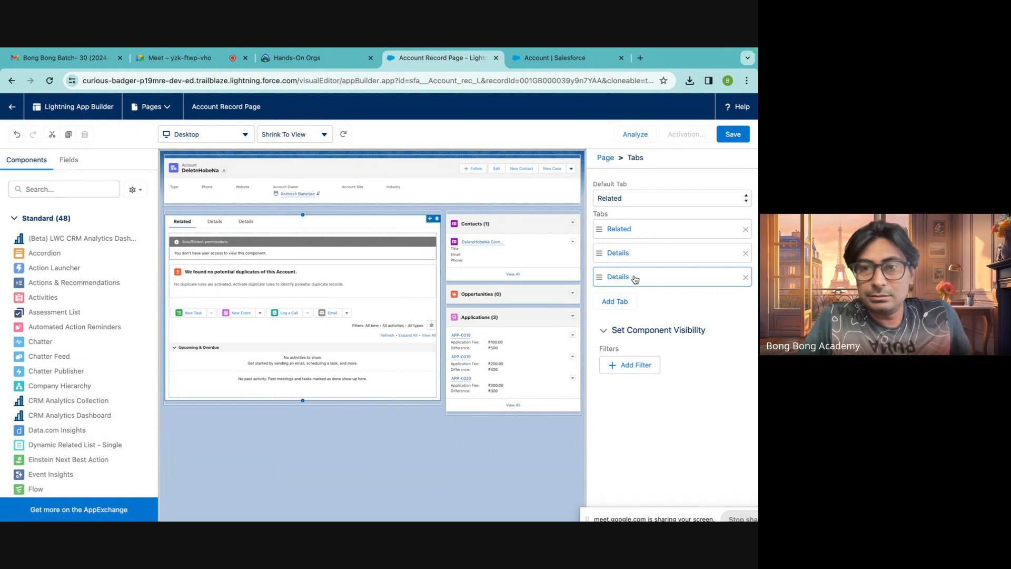
click(745, 277)
Add a third tab to the main tabs component and set its label to Activity.
click(614, 277)
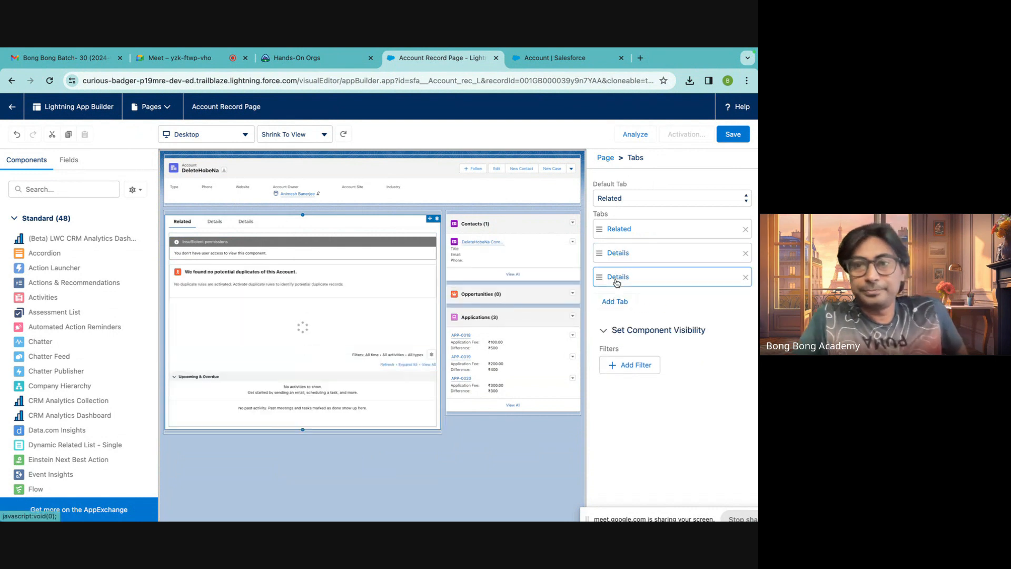
click(592, 279)
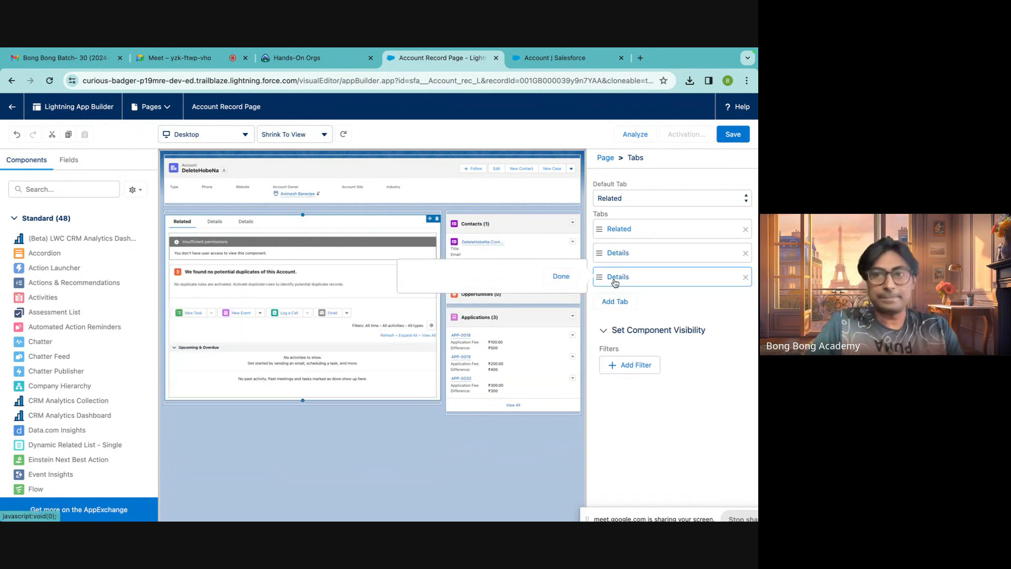
click(524, 290)
scroll(524, 291, up, 10)
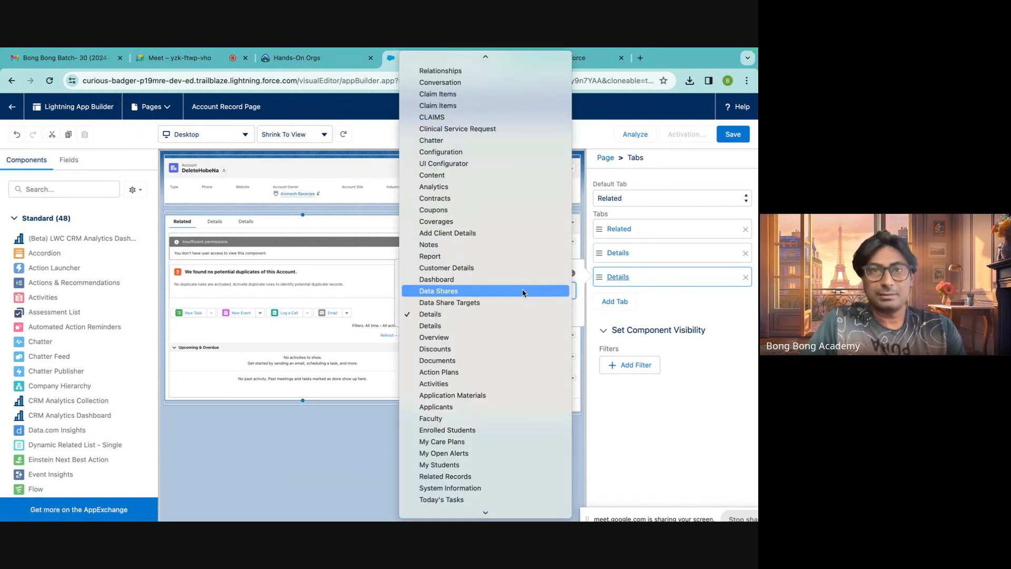
click(431, 140)
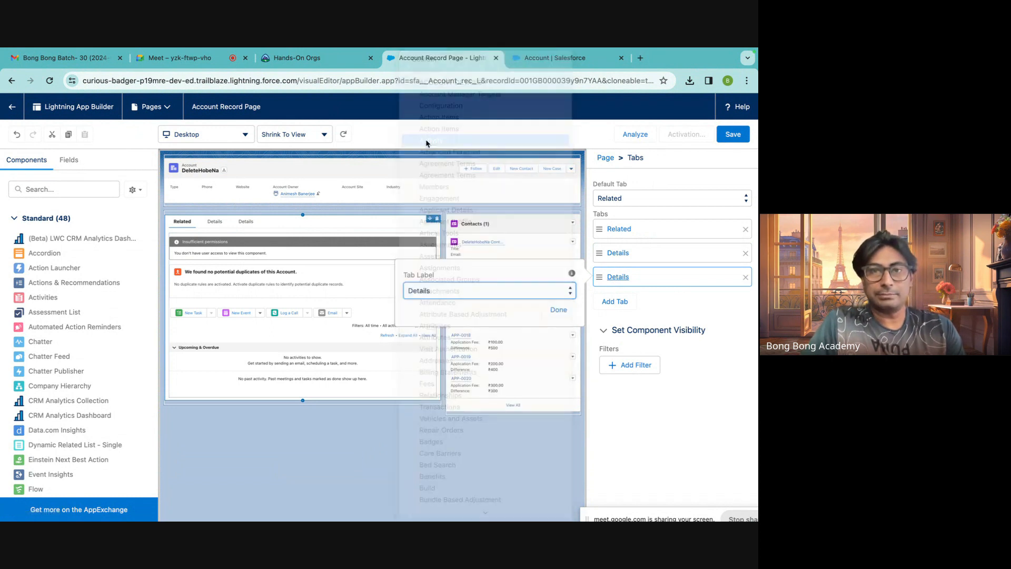
click(555, 312)
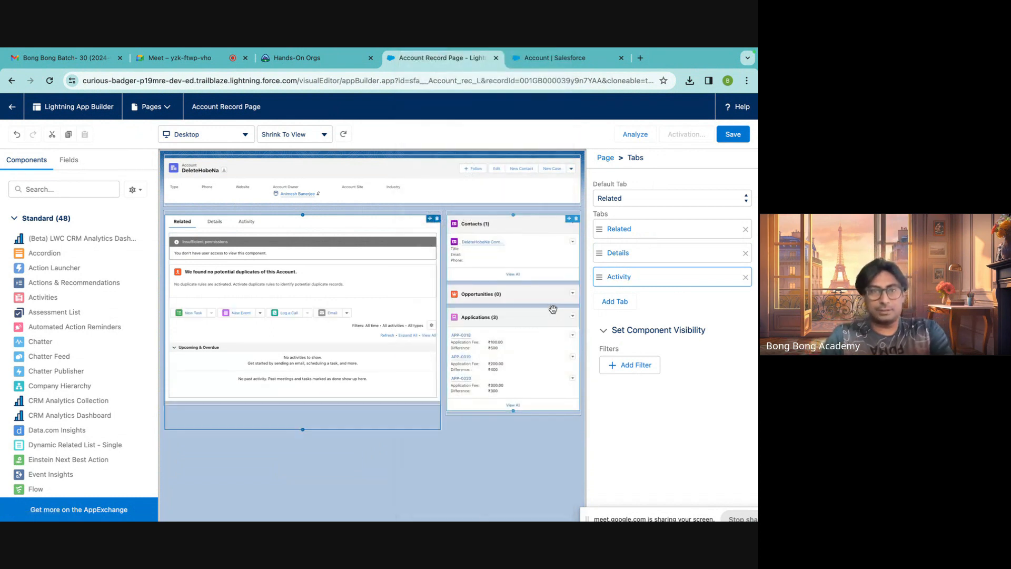
Move the Activities component from the Related tab into the empty Activity tab.
click(241, 224)
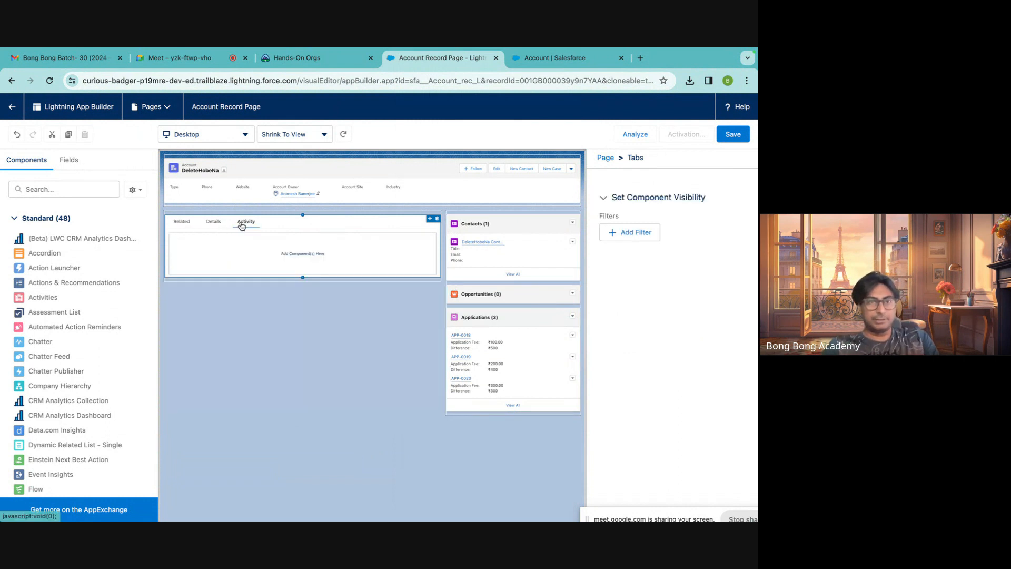
click(184, 223)
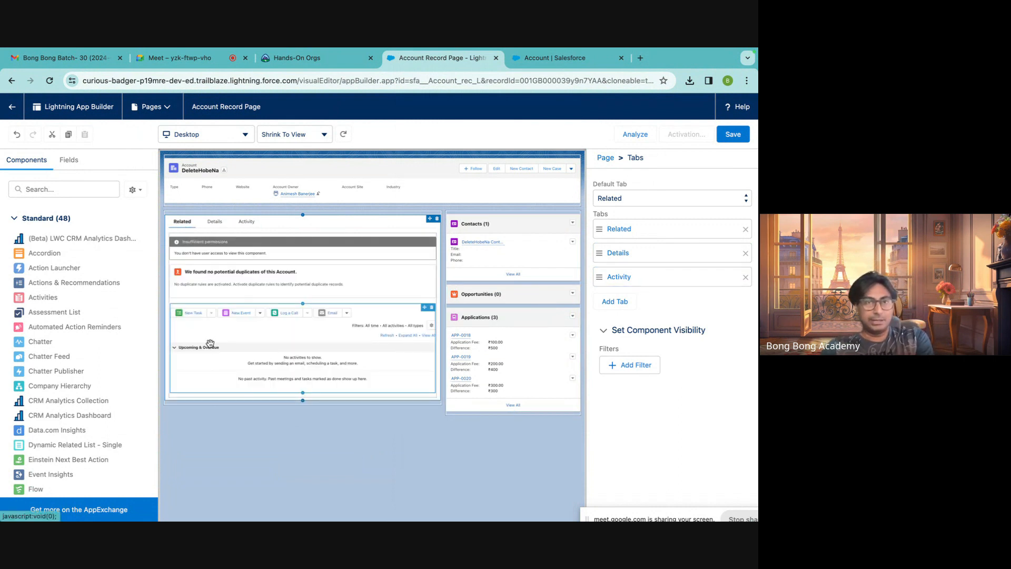
drag(210, 344, 246, 226)
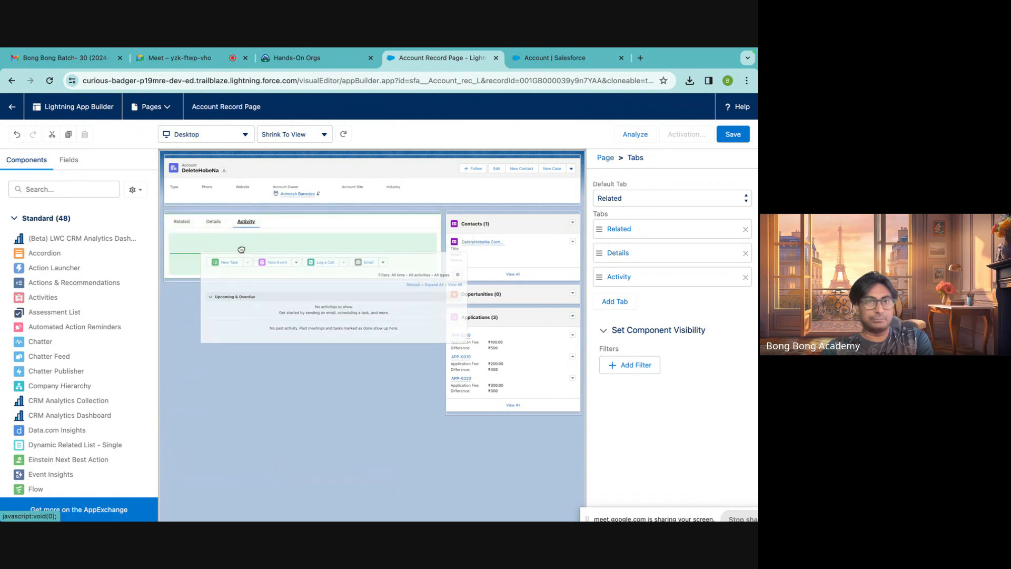
Remove the Related tab from the main tabs component and check the contents of the Details and Activity tabs.
click(182, 224)
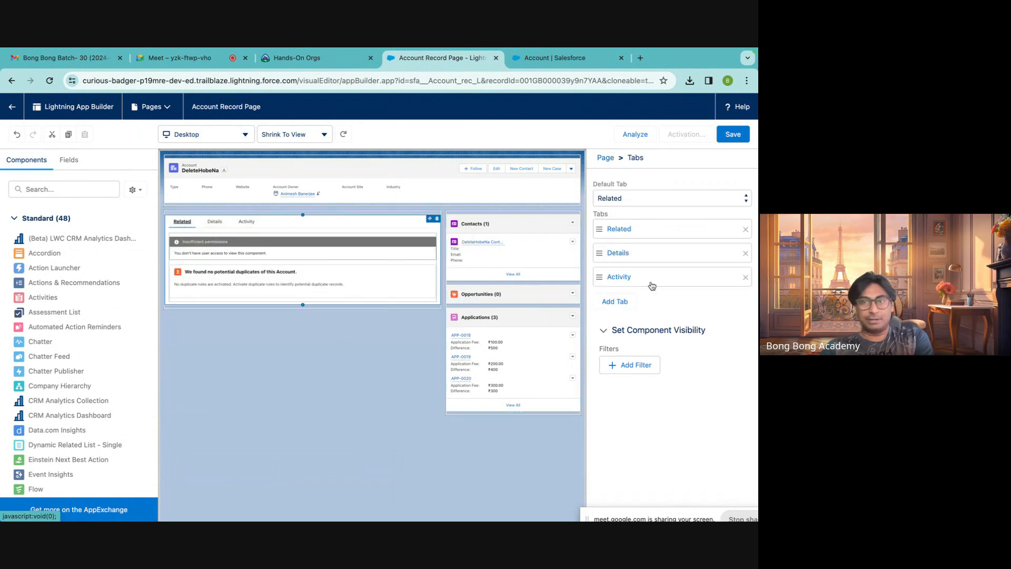
click(745, 230)
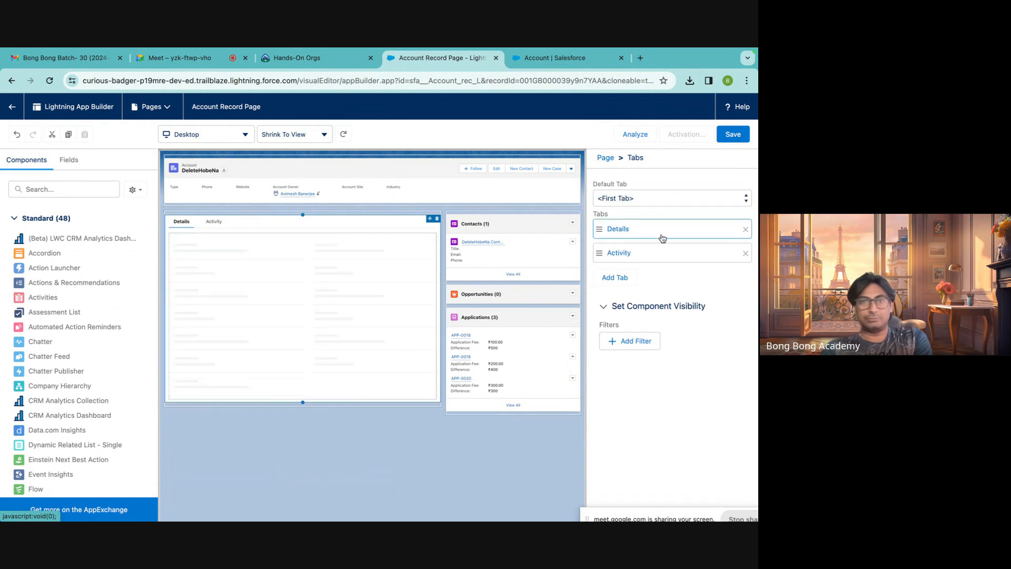
click(213, 221)
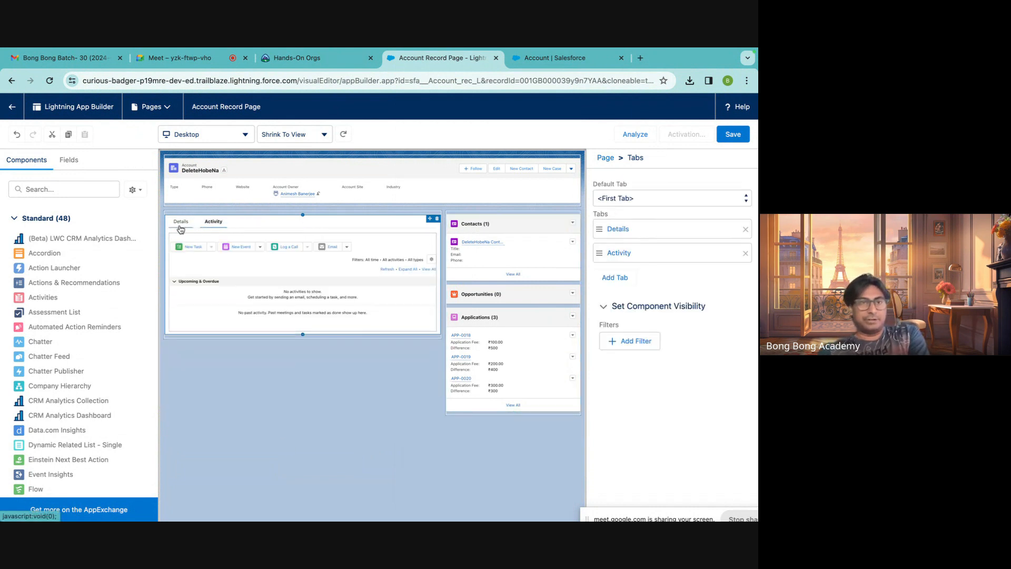
click(180, 225)
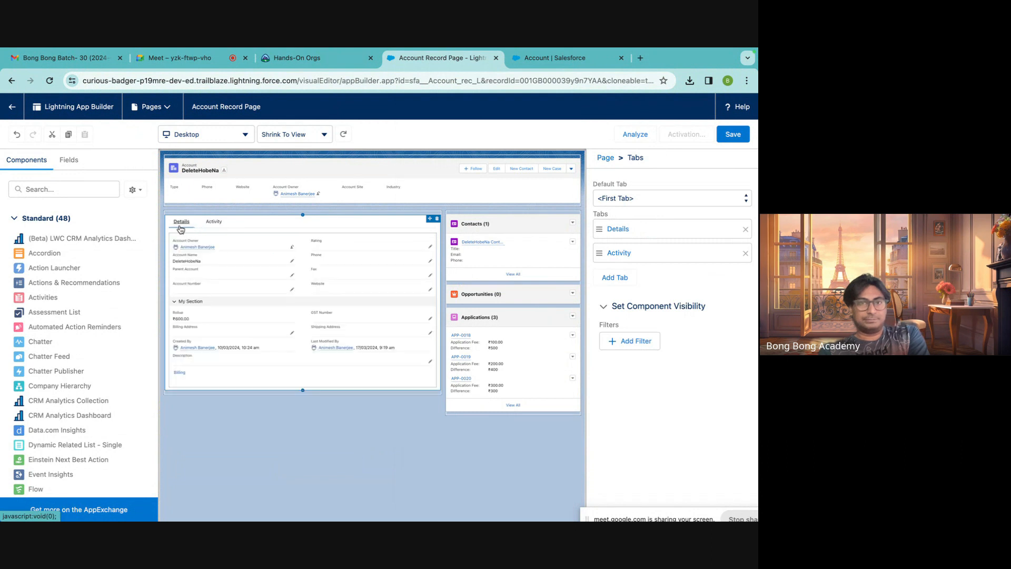
click(213, 222)
Save the Account Record Page and open its activation settings at the app default assignment.
click(737, 138)
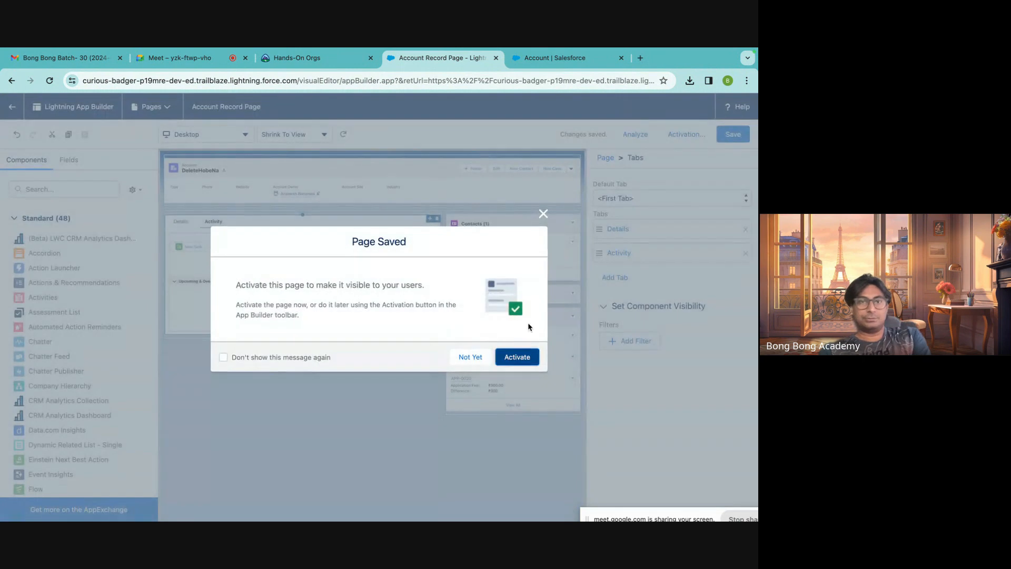
click(513, 358)
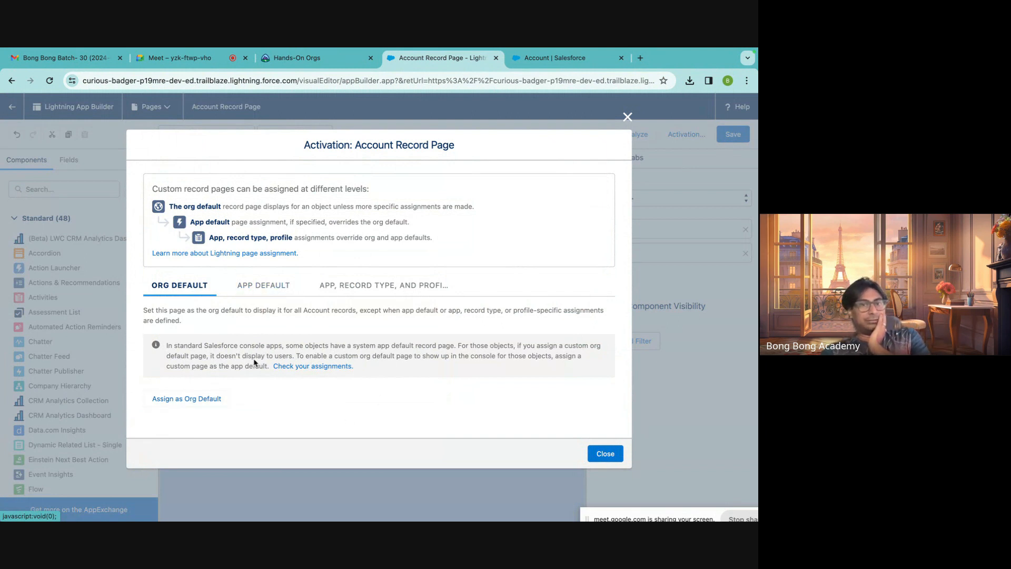
click(244, 285)
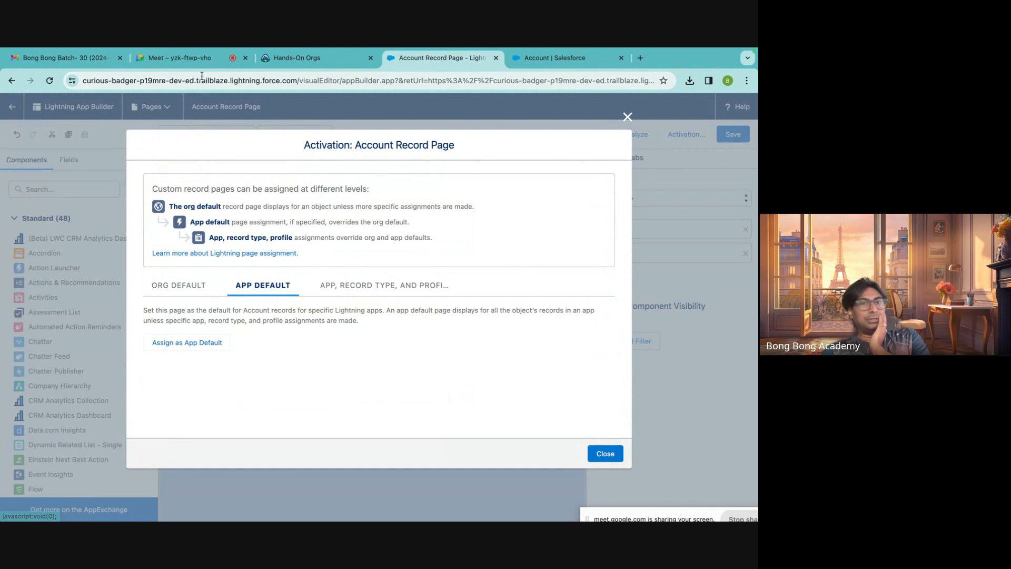
click(295, 58)
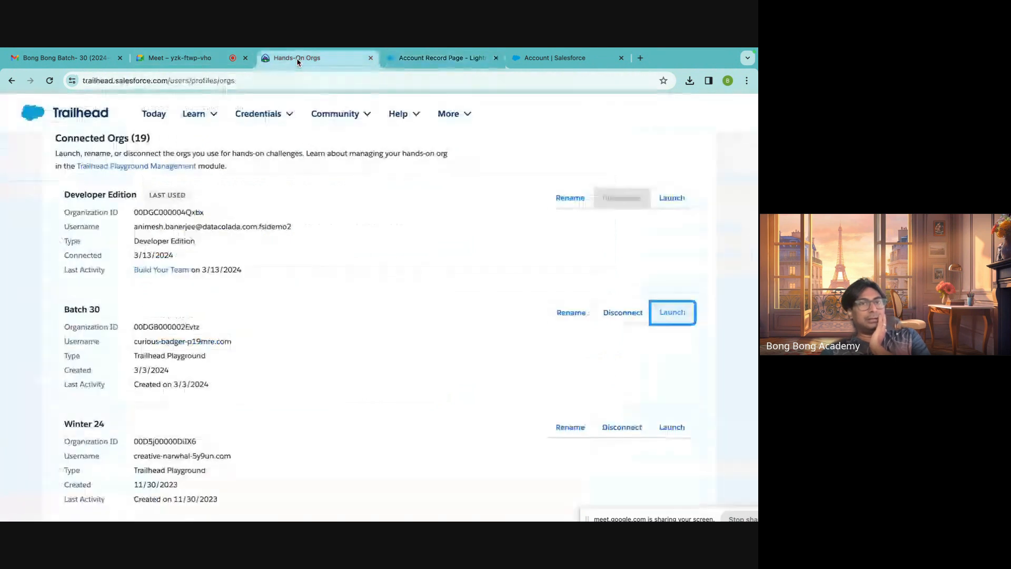
click(421, 58)
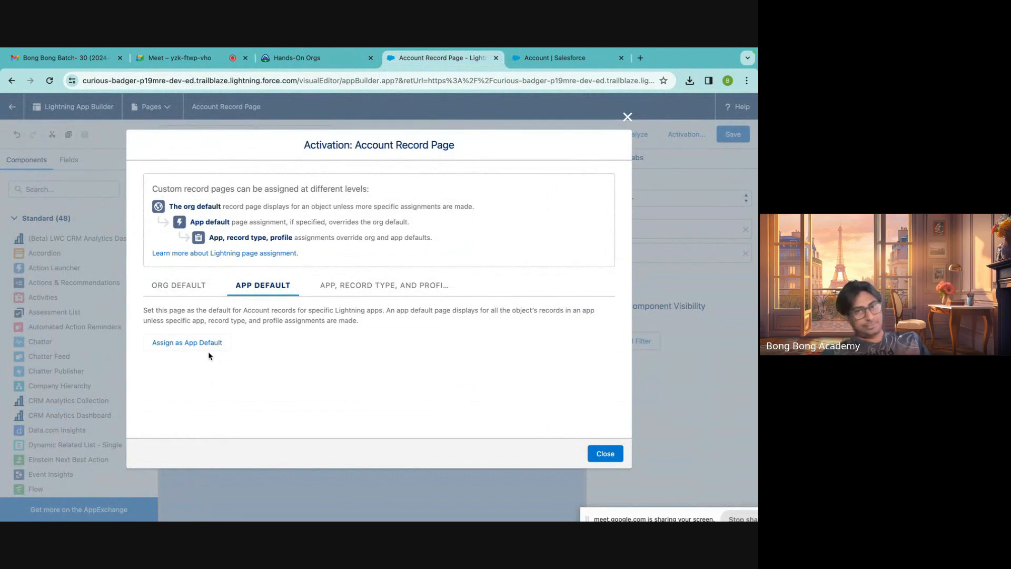
Assign the Account Record Page as the org default for the desktop and phone form factors and save the assignment.
click(358, 288)
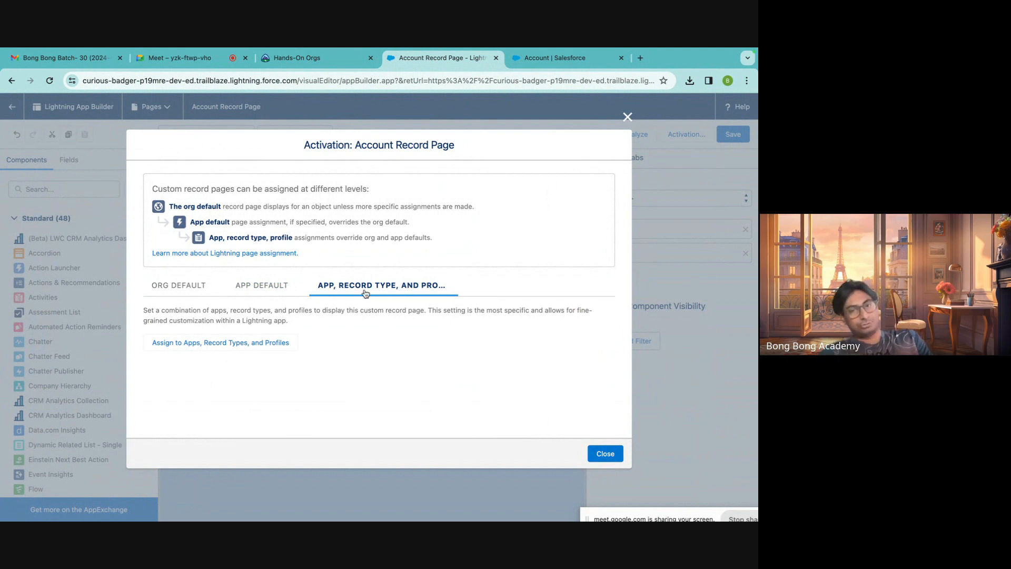
click(179, 287)
click(184, 396)
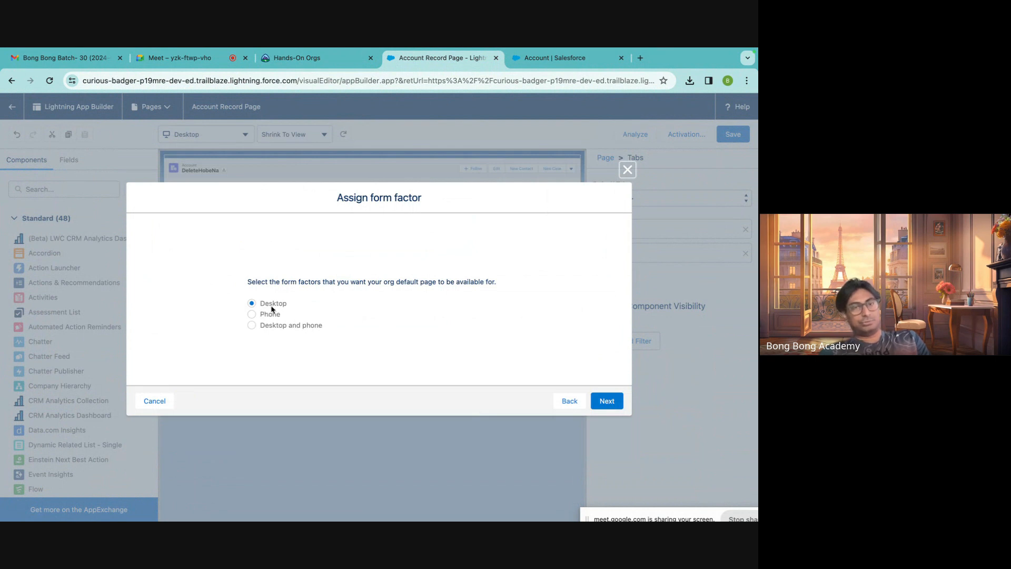
click(275, 327)
click(611, 401)
click(605, 379)
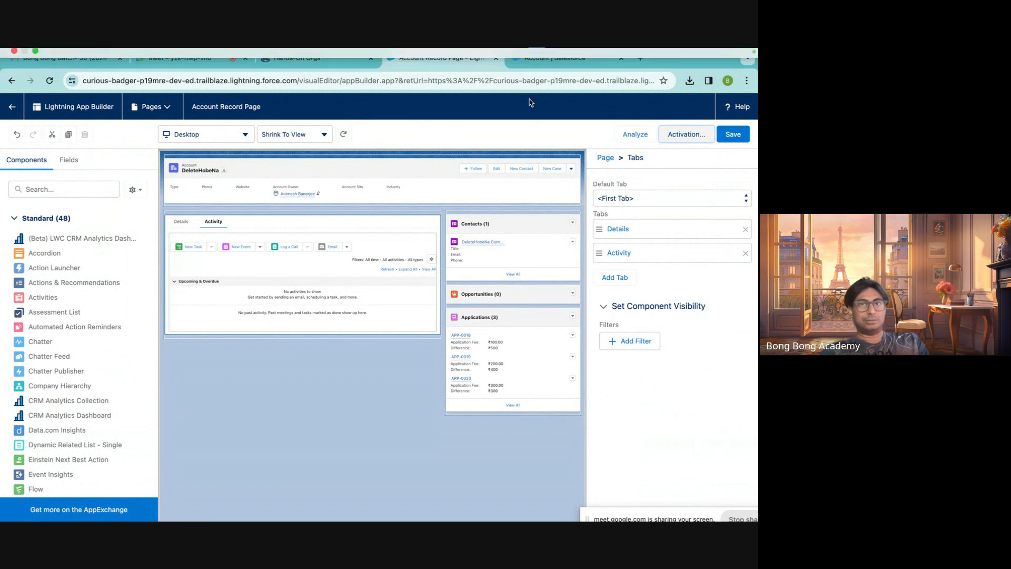
Leave the page builder for the DeleteHobeNa account record and check its Details and Activity tabs and related lists.
click(531, 65)
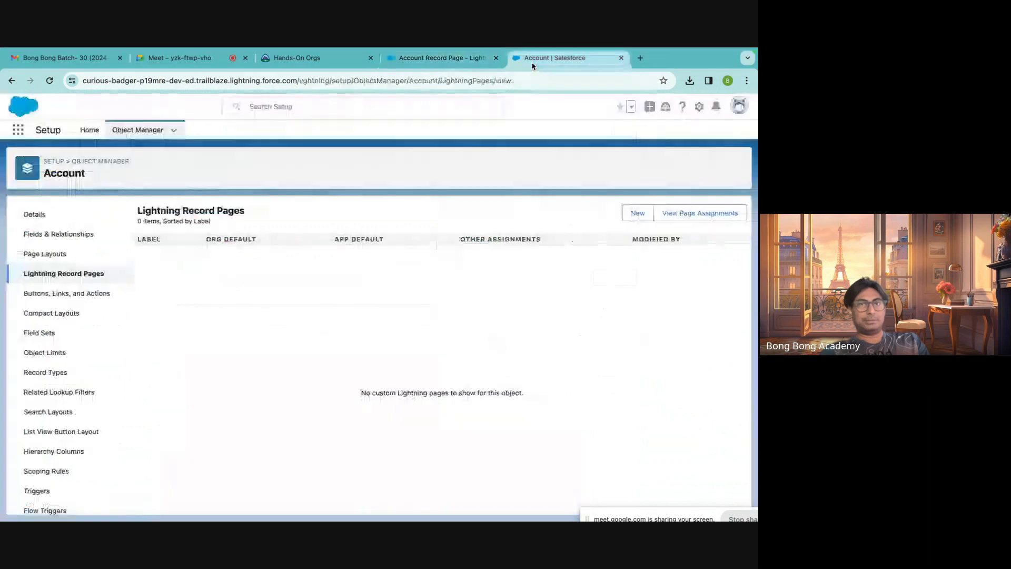
click(18, 130)
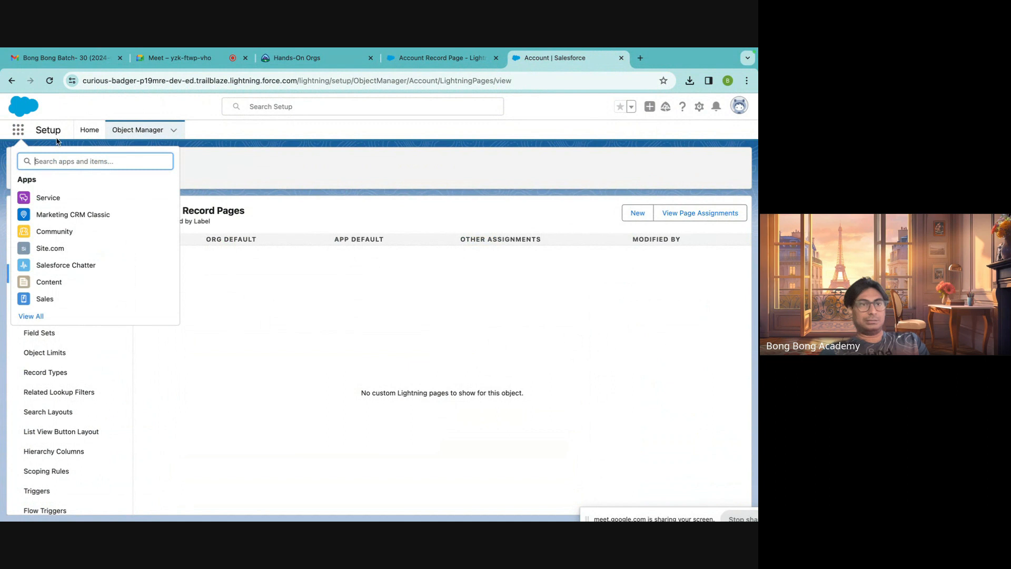
click(421, 58)
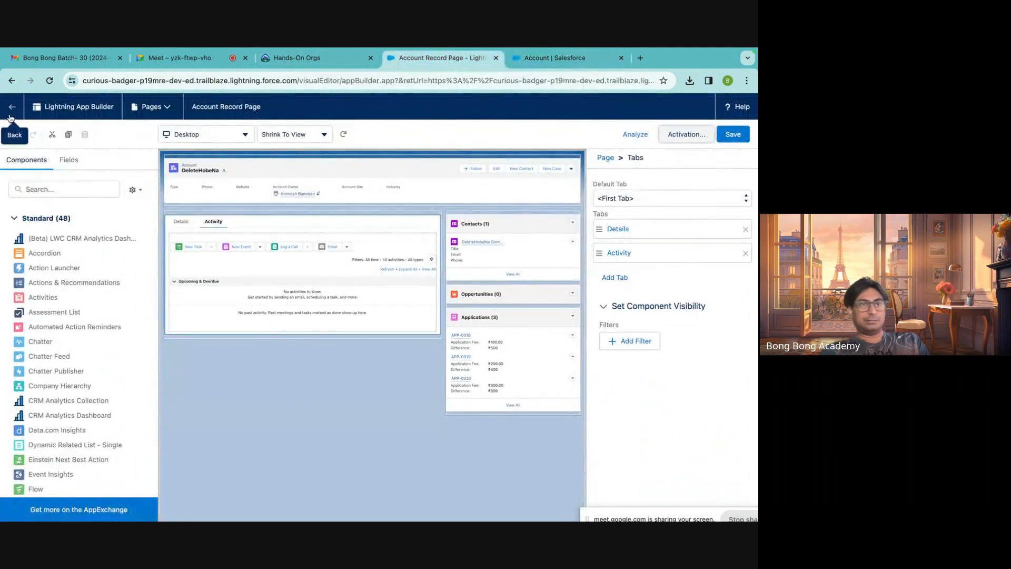
click(10, 115)
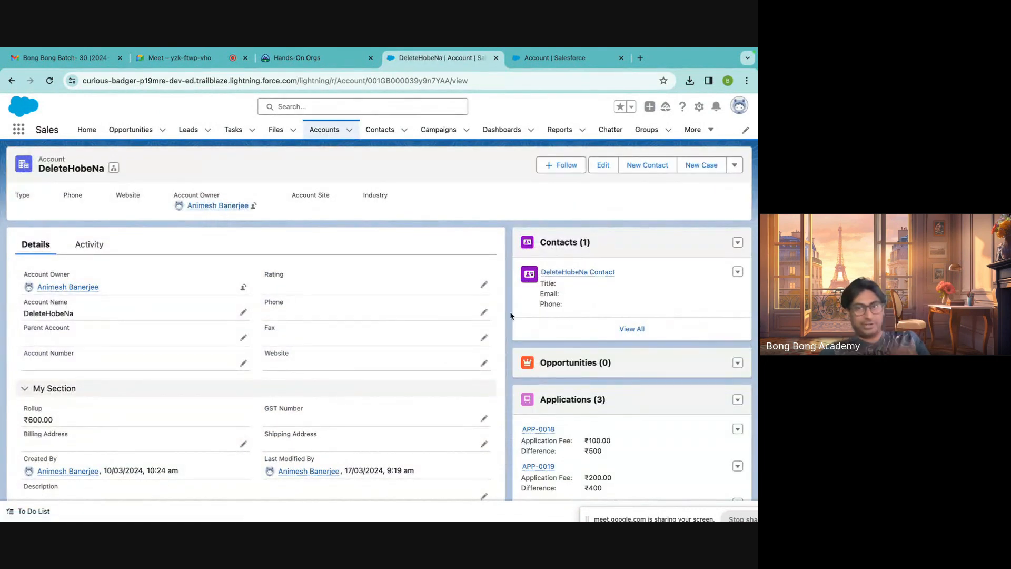
scroll(558, 412, down, 1)
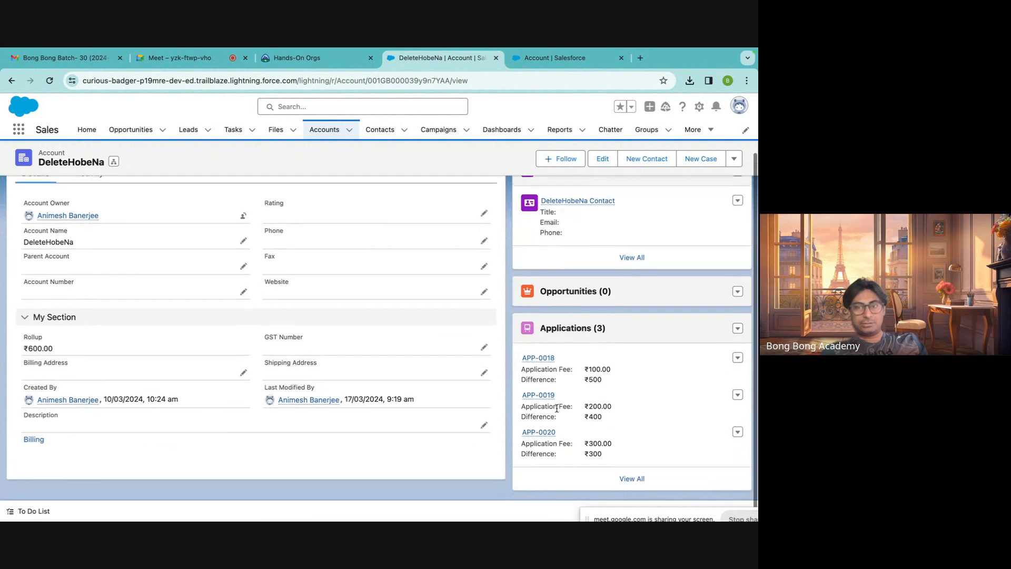
click(90, 245)
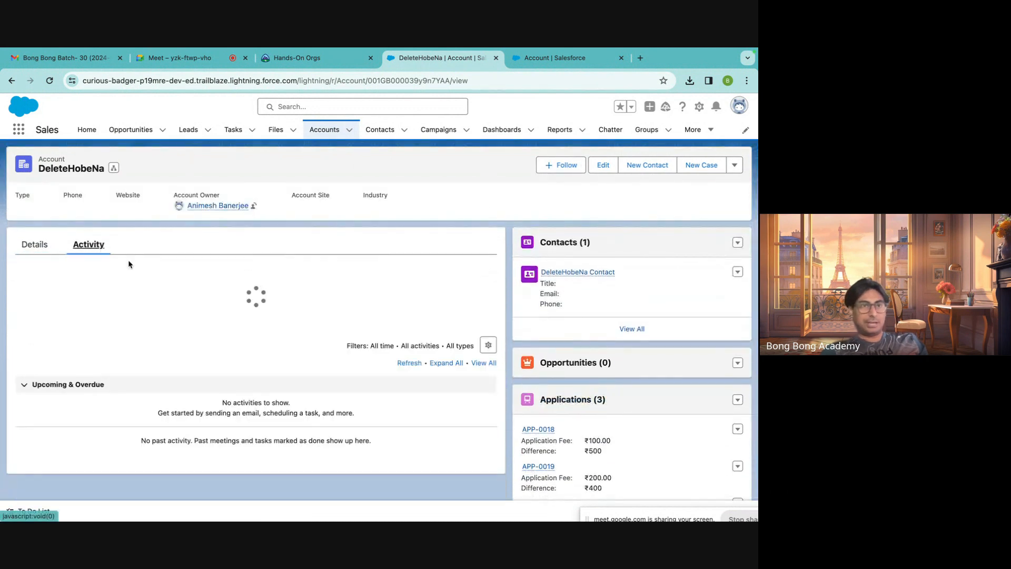
click(35, 245)
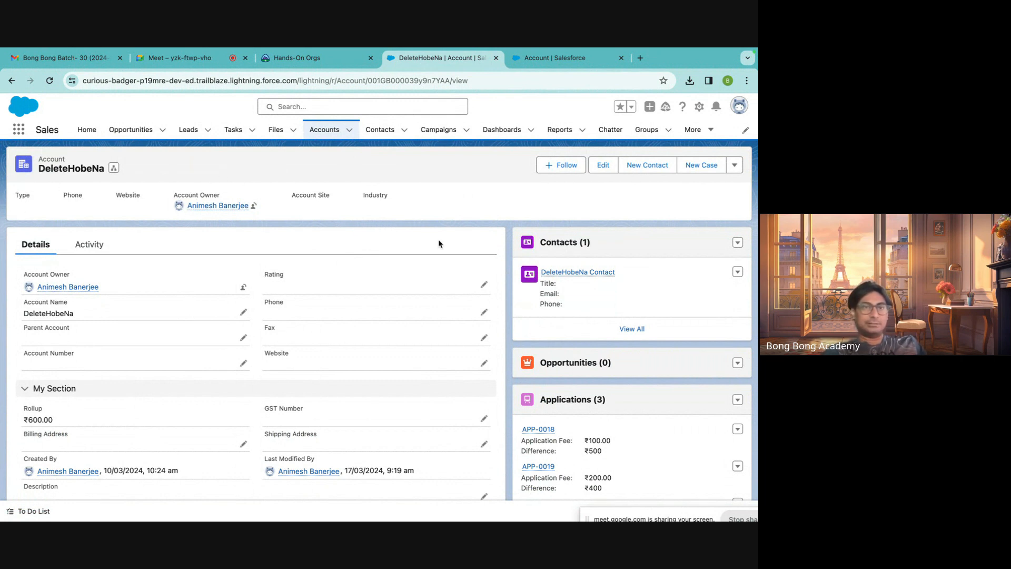
Examine the fields included in the Account object's System Default compact layout and open a clone of it.
click(554, 58)
click(210, 364)
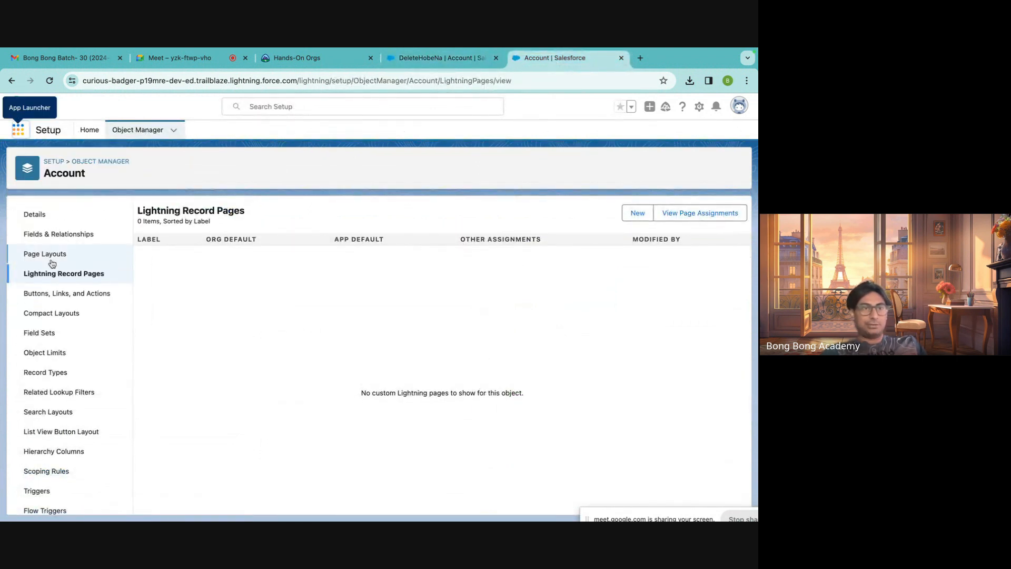
click(46, 314)
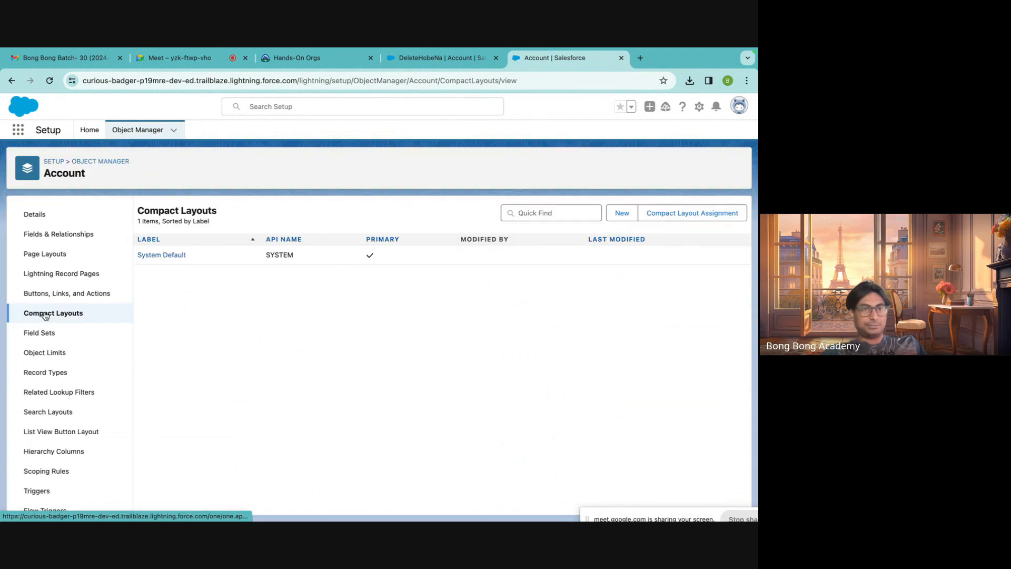
click(668, 216)
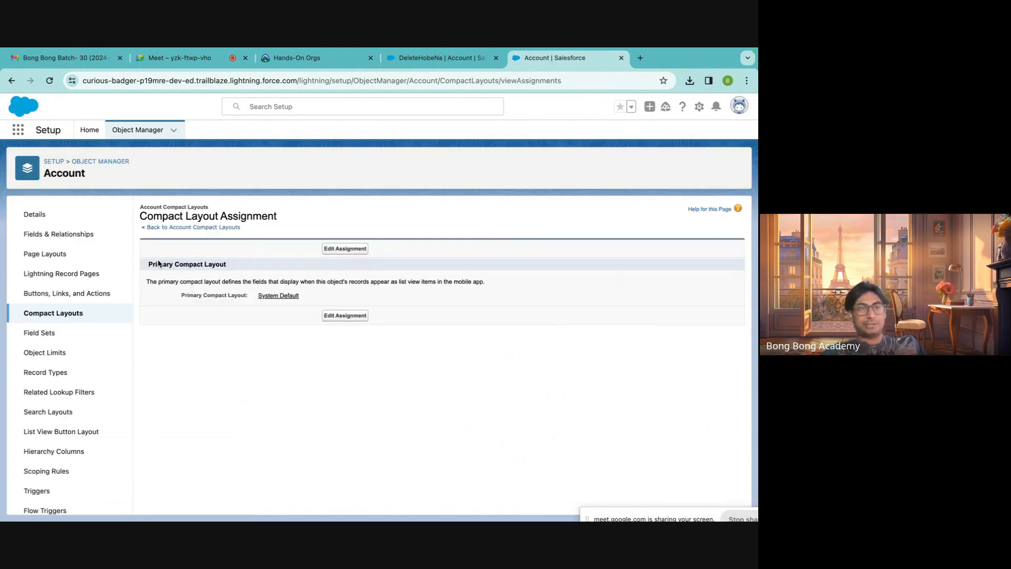
click(282, 298)
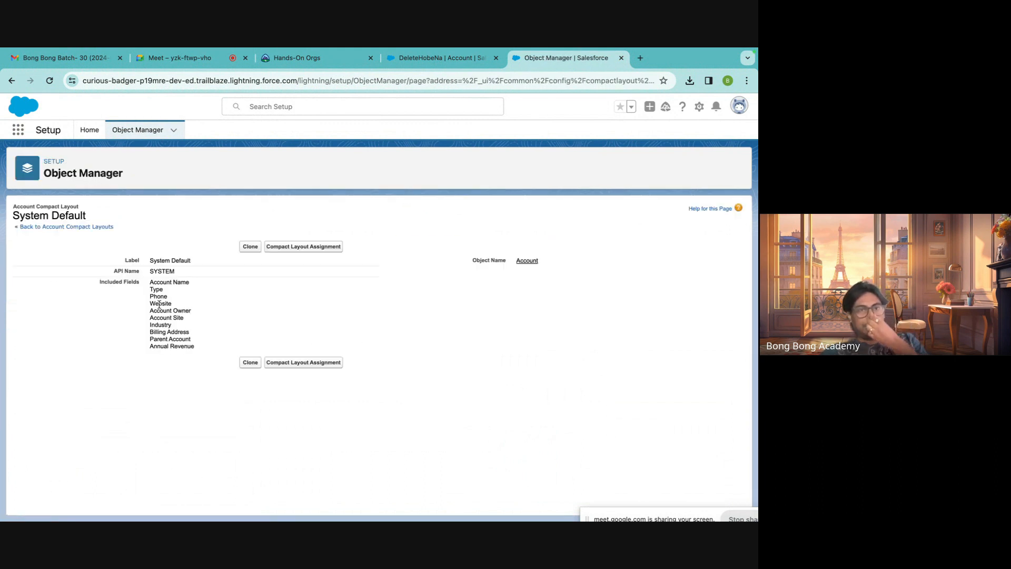
drag(149, 287, 188, 365)
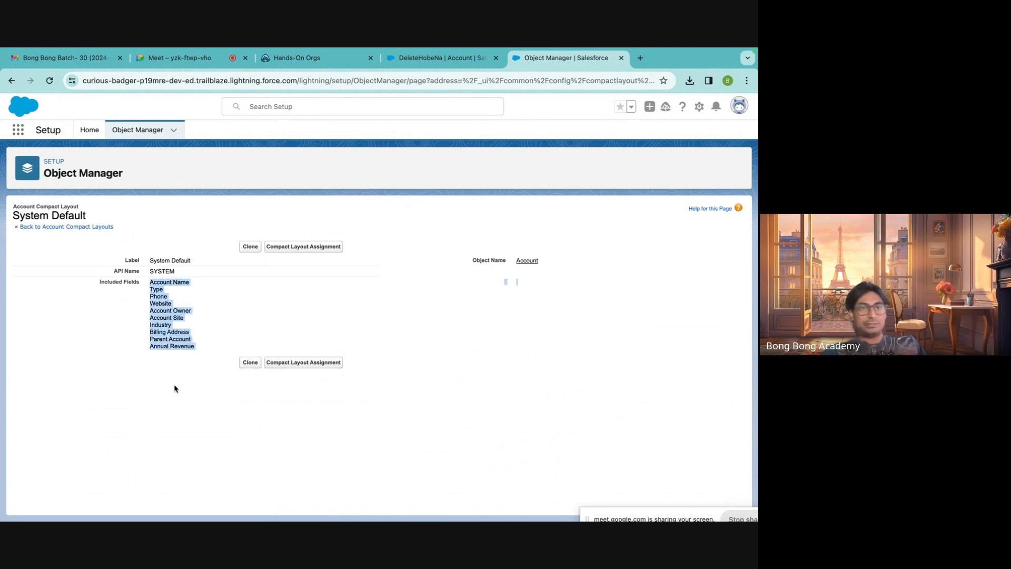
click(250, 246)
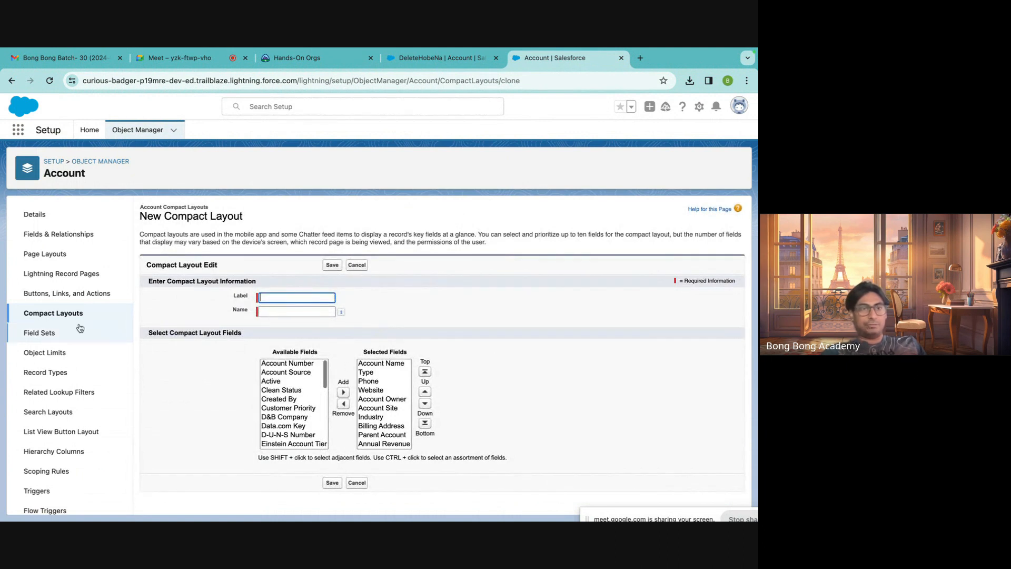
Start a new Account compact layout with the label My Compact and the name My_Compact.
click(53, 313)
click(621, 213)
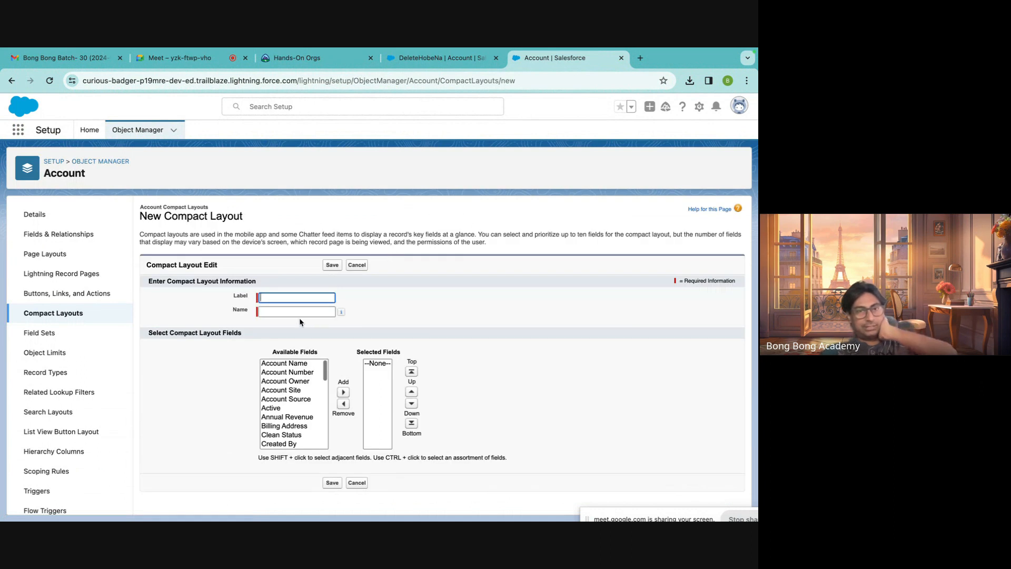
text(My C)
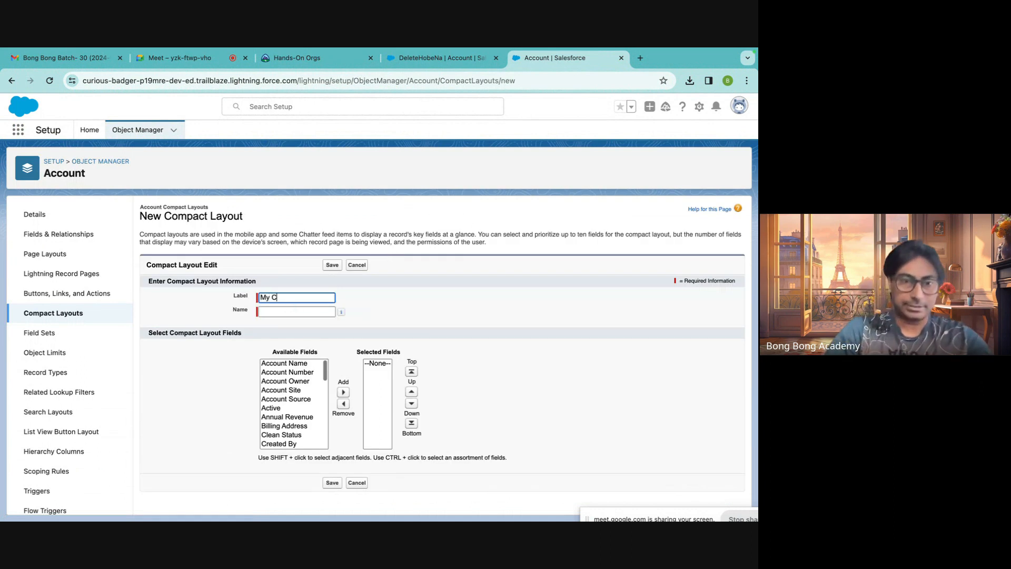
text(ompact)
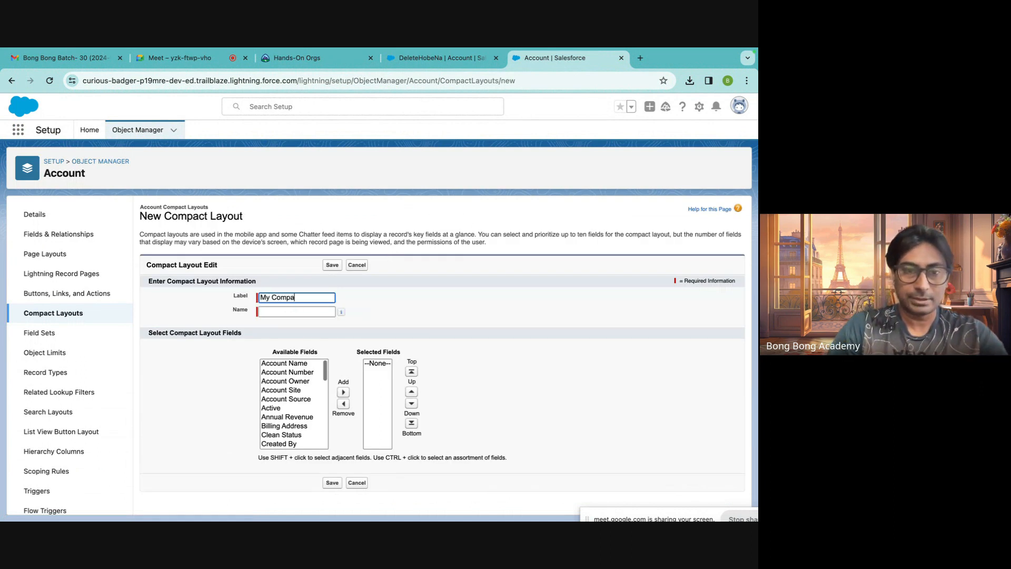
click(305, 312)
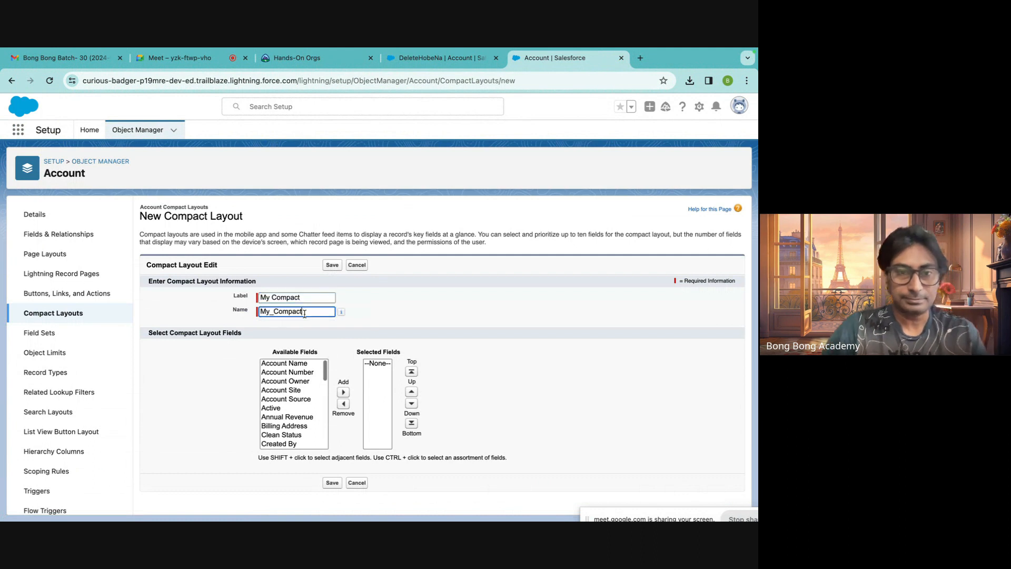
Add the Account Name, Active and Rollup fields to the new compact layout and save it.
click(298, 365)
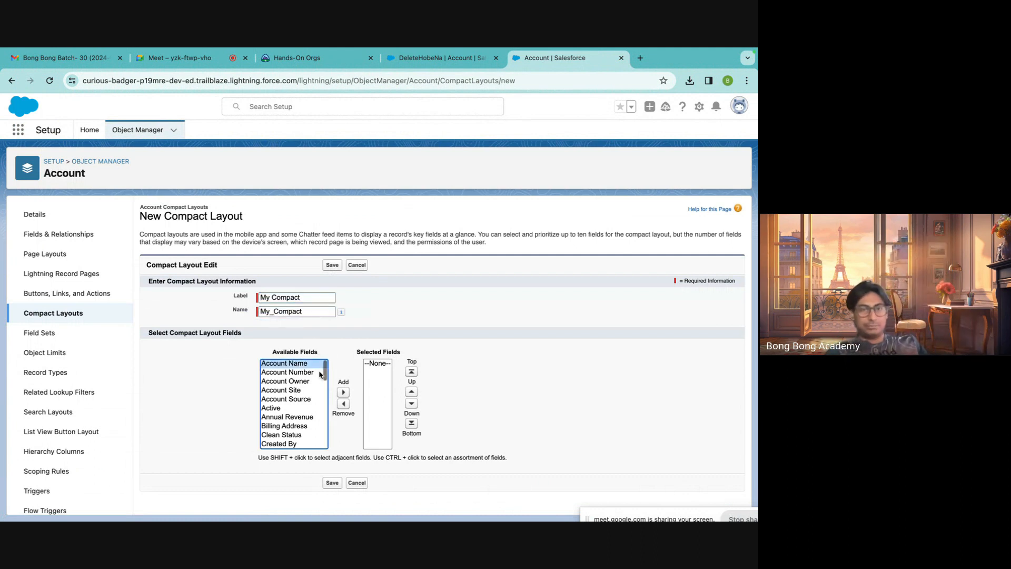
click(343, 392)
click(277, 399)
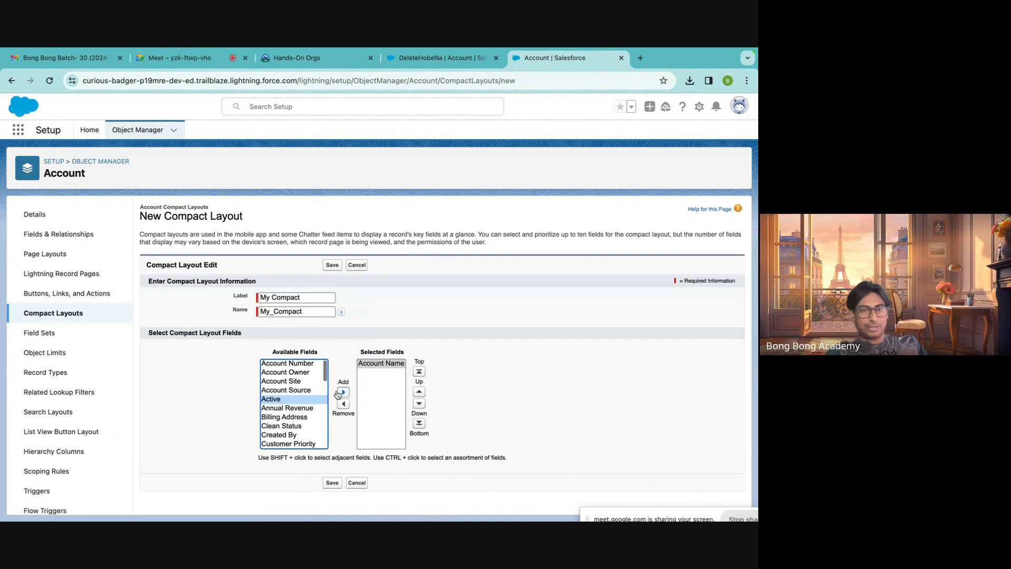
click(343, 392)
scroll(295, 417, down, 3)
scroll(295, 417, down, 3)
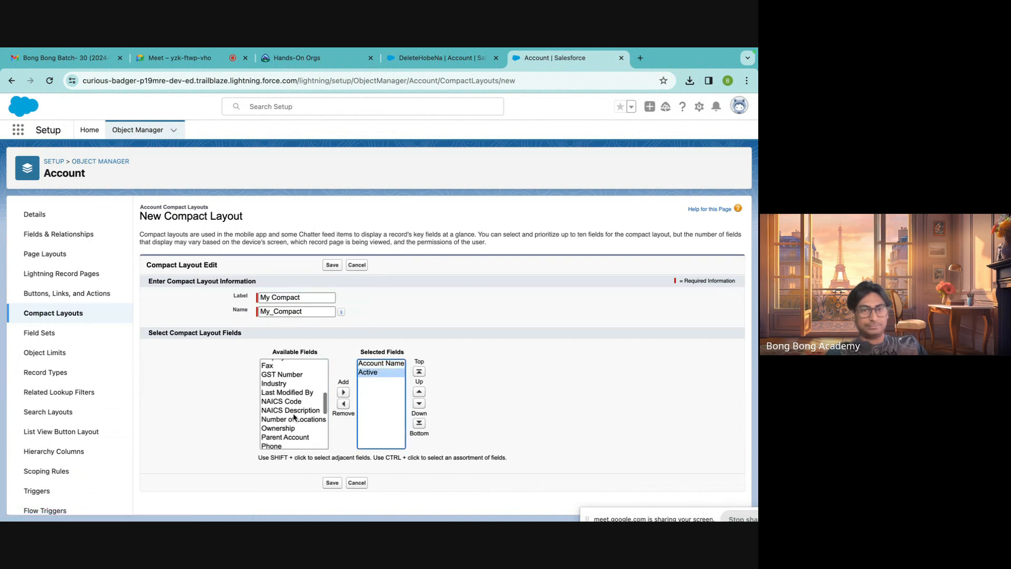
scroll(294, 417, down, 2)
click(288, 414)
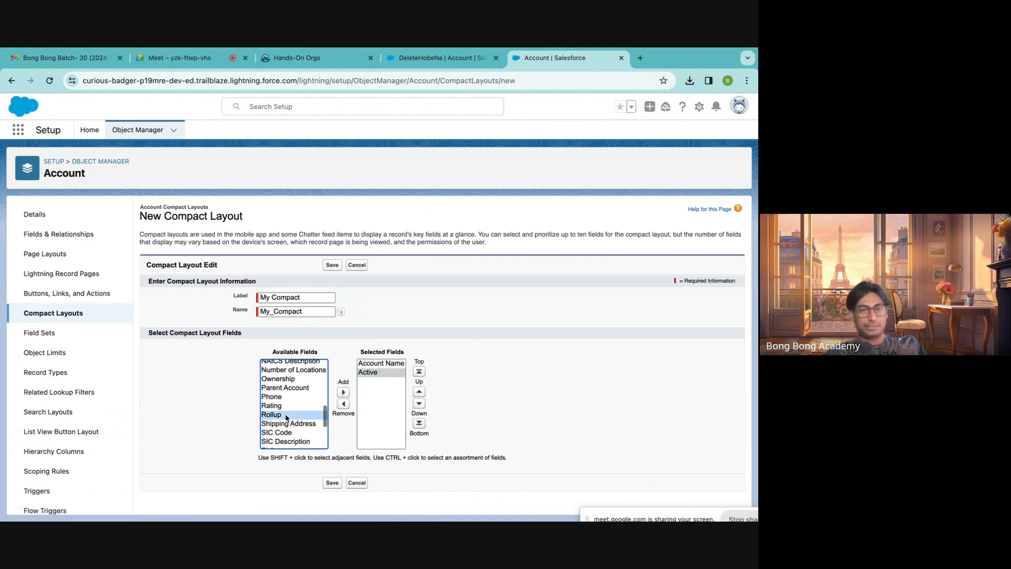
click(343, 393)
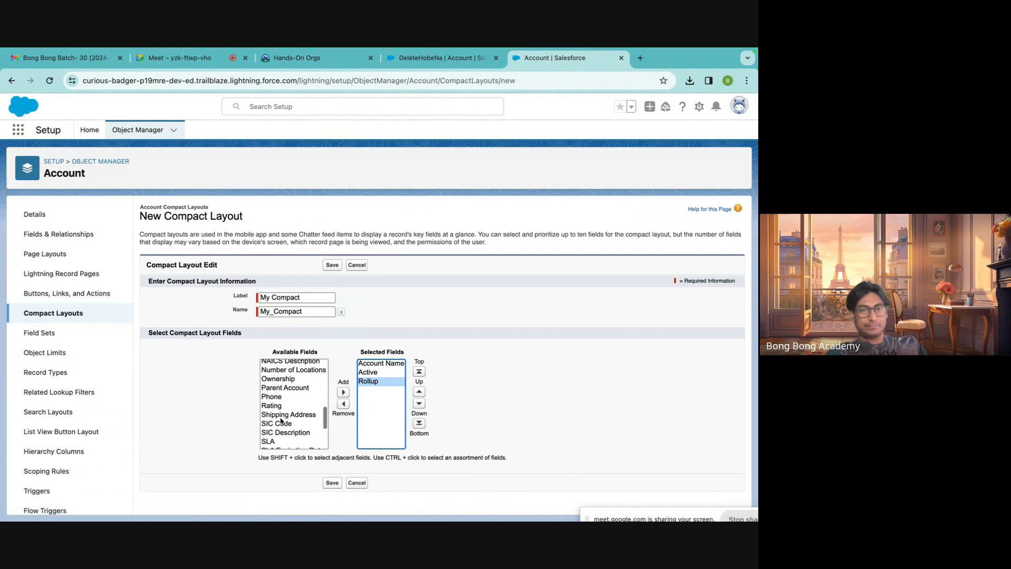
scroll(280, 420, down, 3)
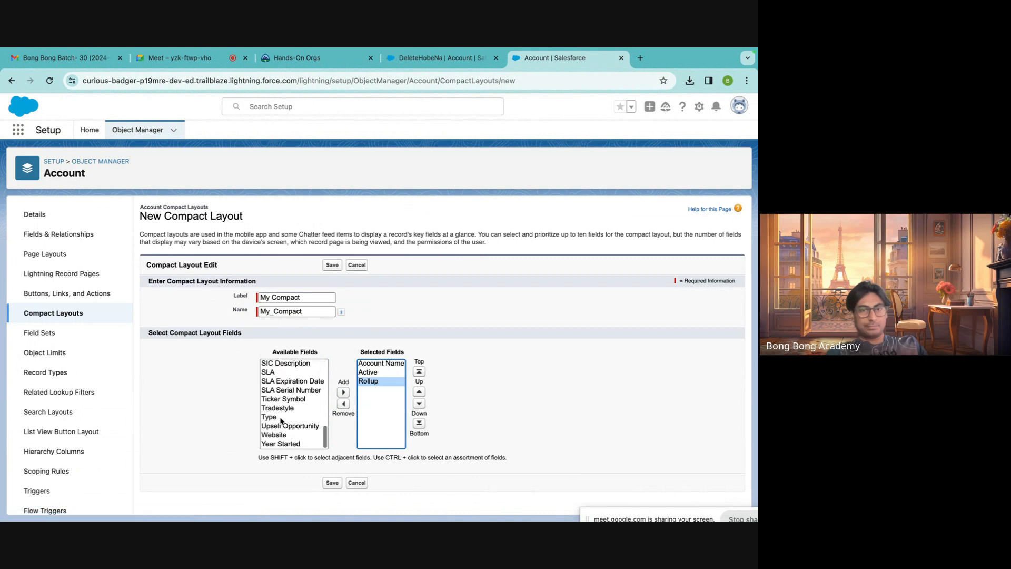
click(332, 482)
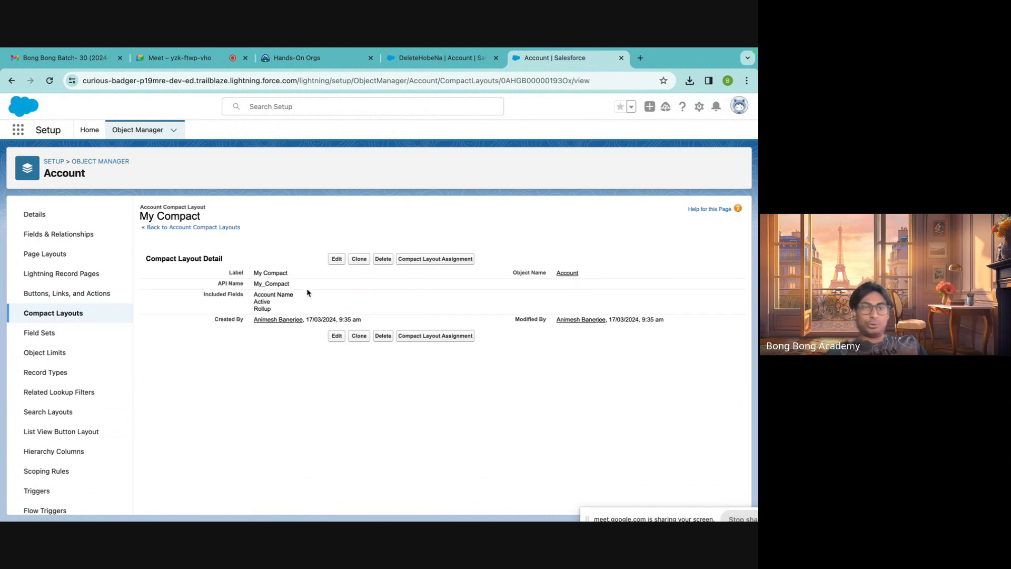
Set My Compact as the Account object's primary compact layout and save the assignment.
click(436, 259)
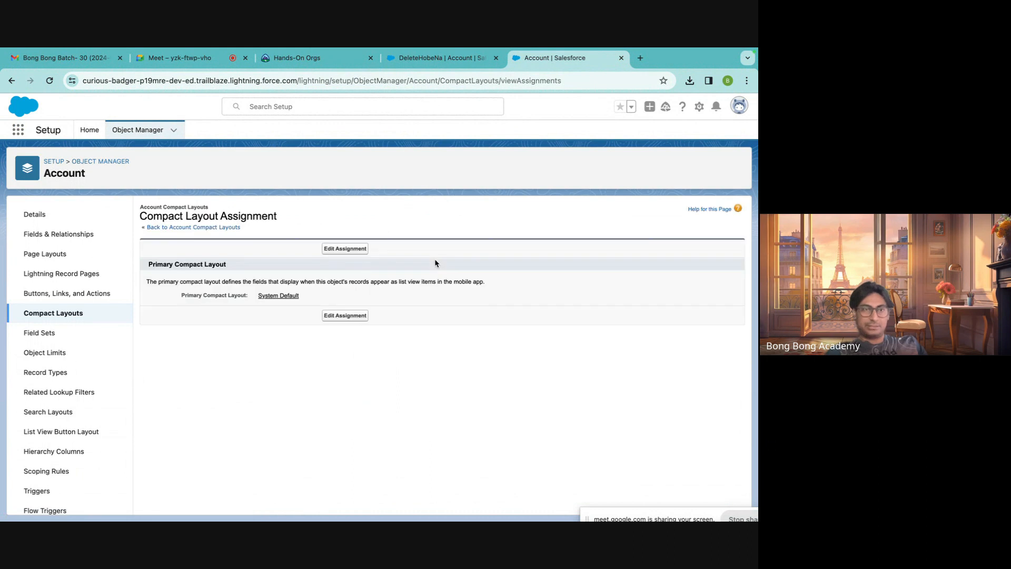
click(346, 249)
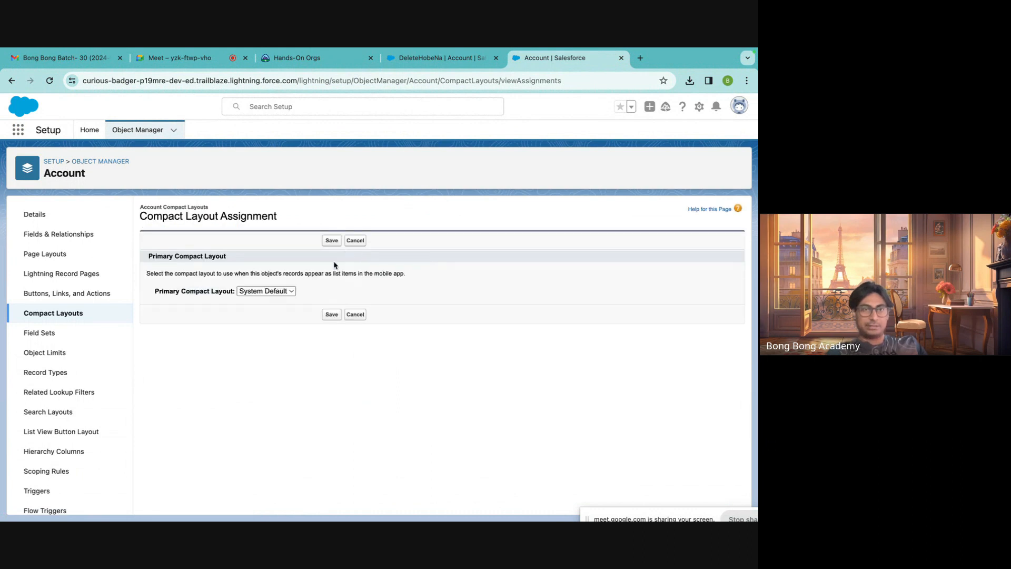
click(281, 292)
click(276, 300)
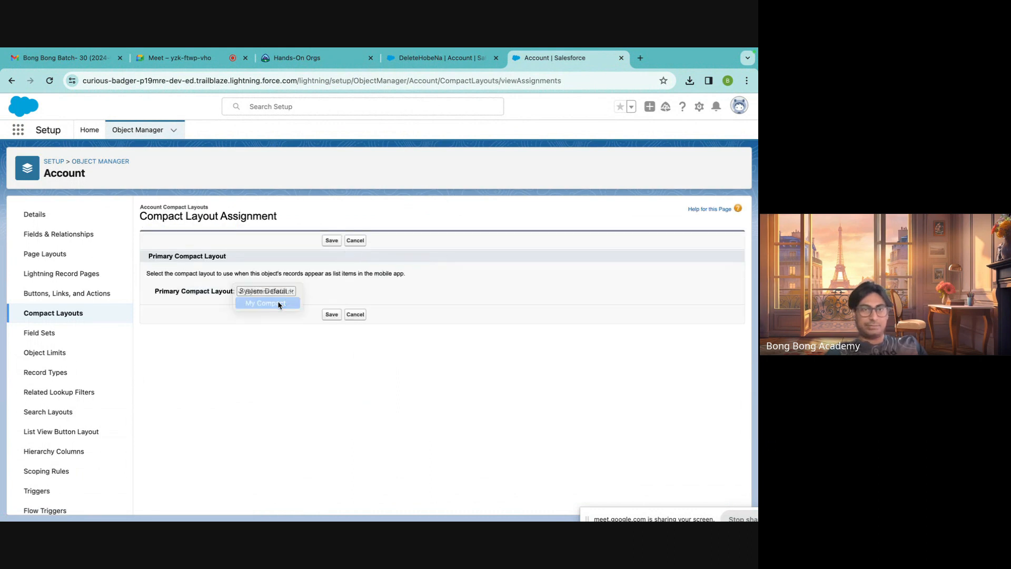
click(331, 241)
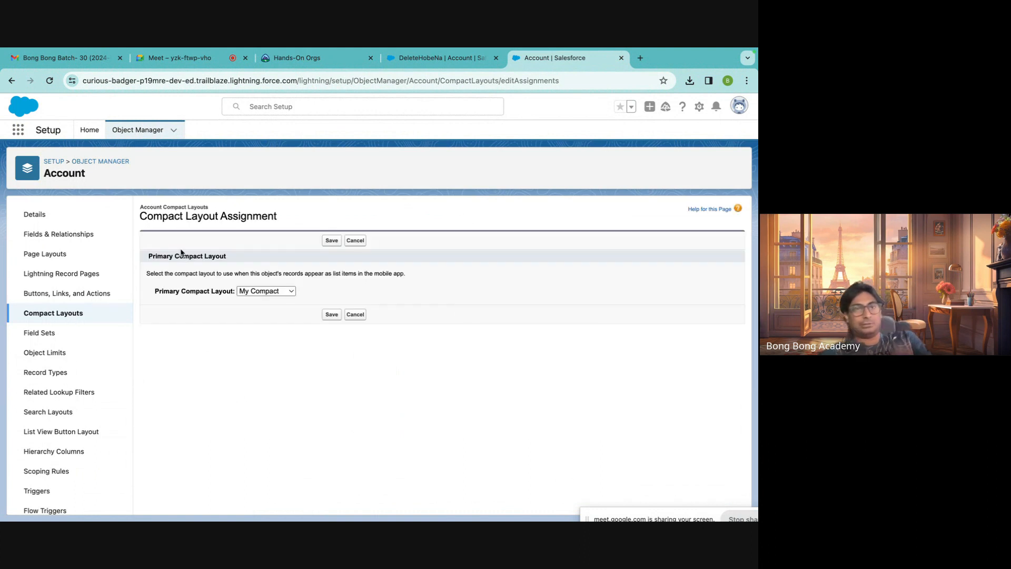
Reload the DeleteHobeNa account record to check its header fields, and save the My Compact assignment again.
click(437, 58)
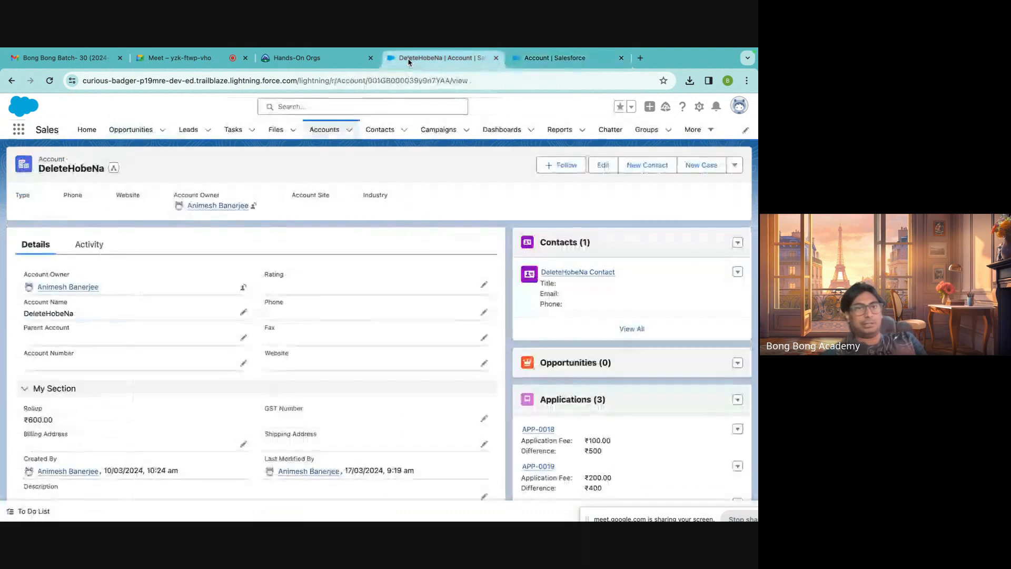
click(49, 82)
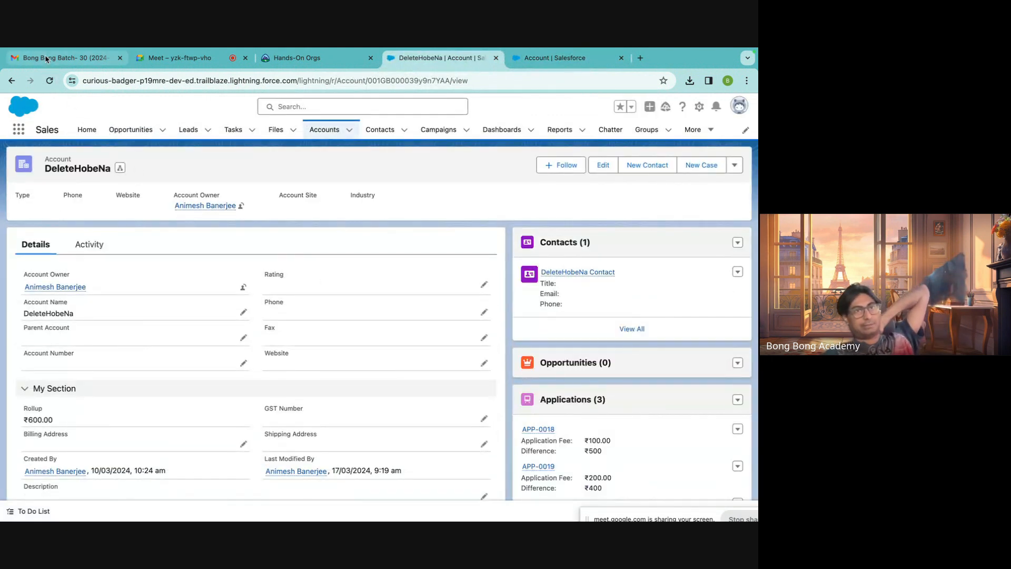
click(50, 80)
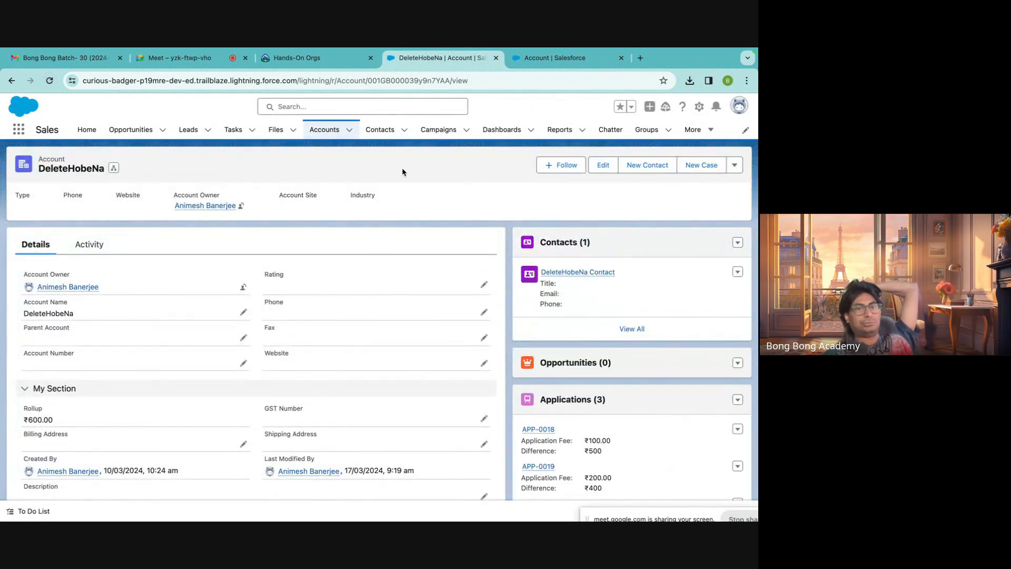
click(555, 58)
click(332, 314)
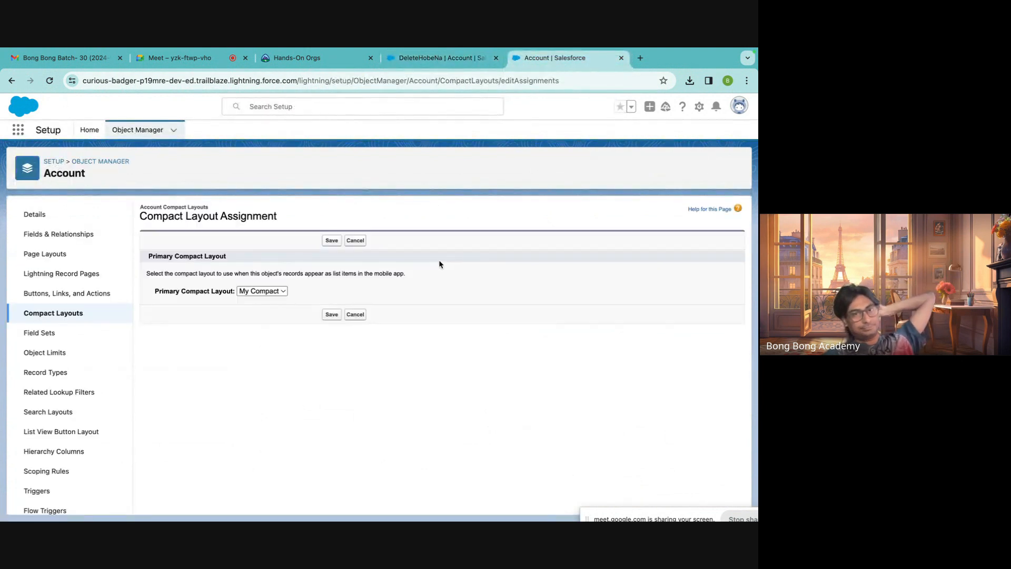
Review the Account object's compact layouts and reload the DeleteHobeNa record to check its header fields.
click(73, 293)
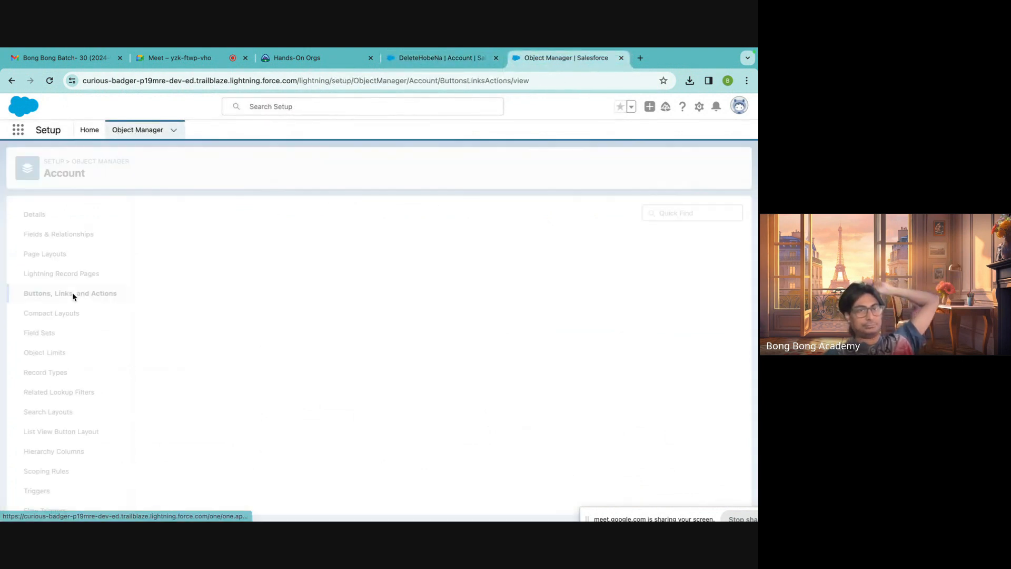
click(72, 312)
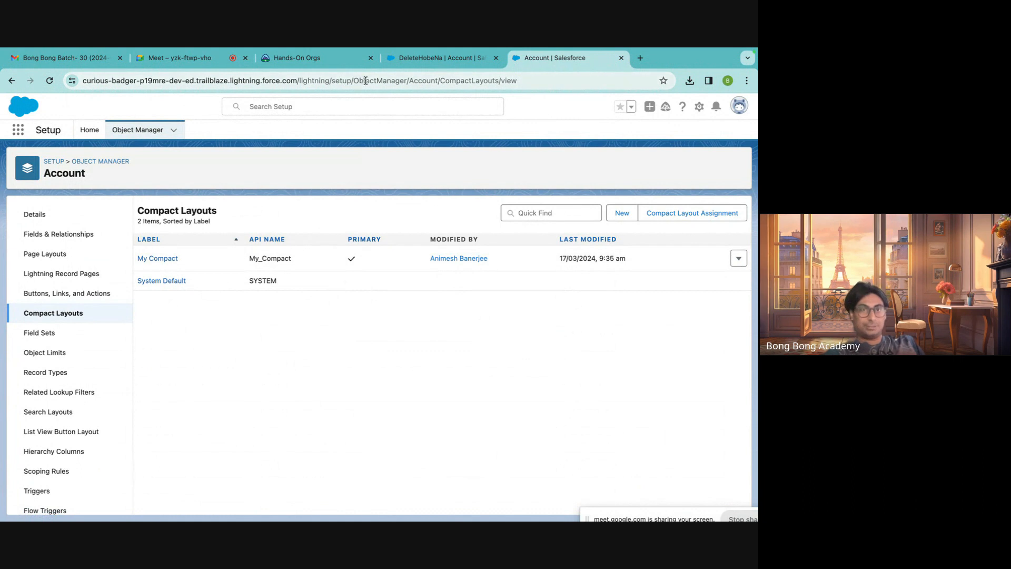
click(401, 60)
click(49, 81)
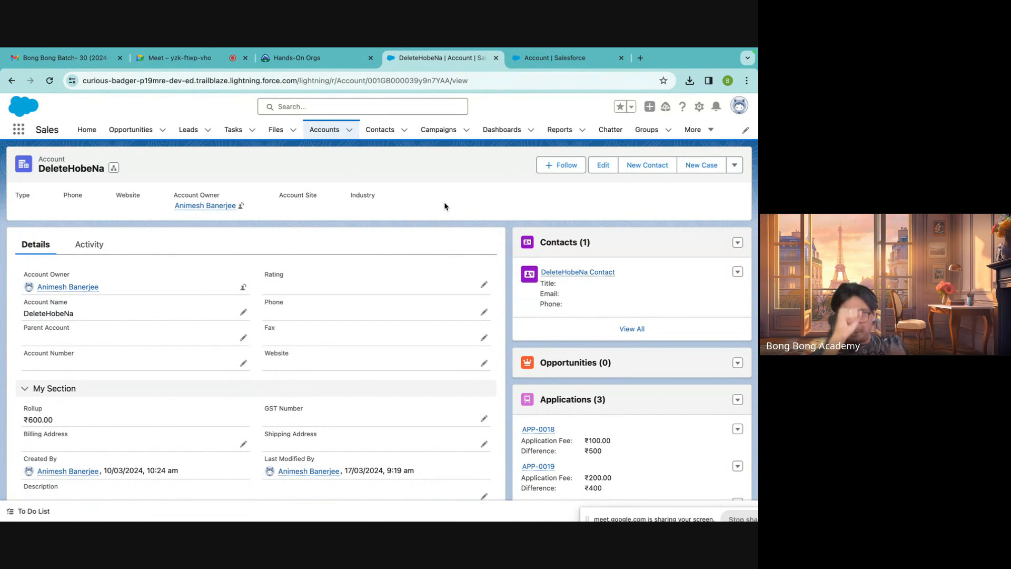
Open the Account Layout page layout of the Account object for editing.
click(545, 59)
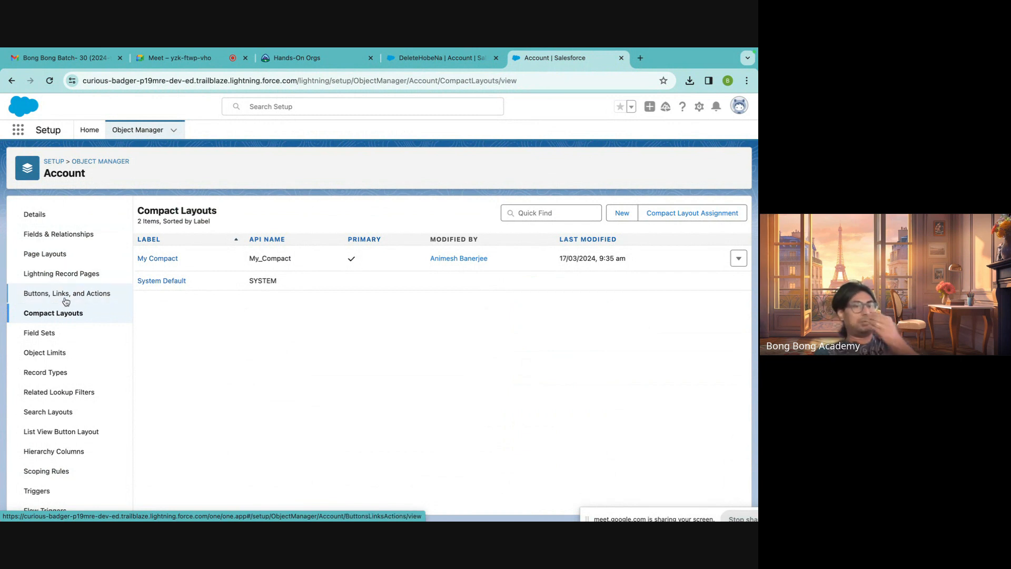
click(51, 255)
click(167, 285)
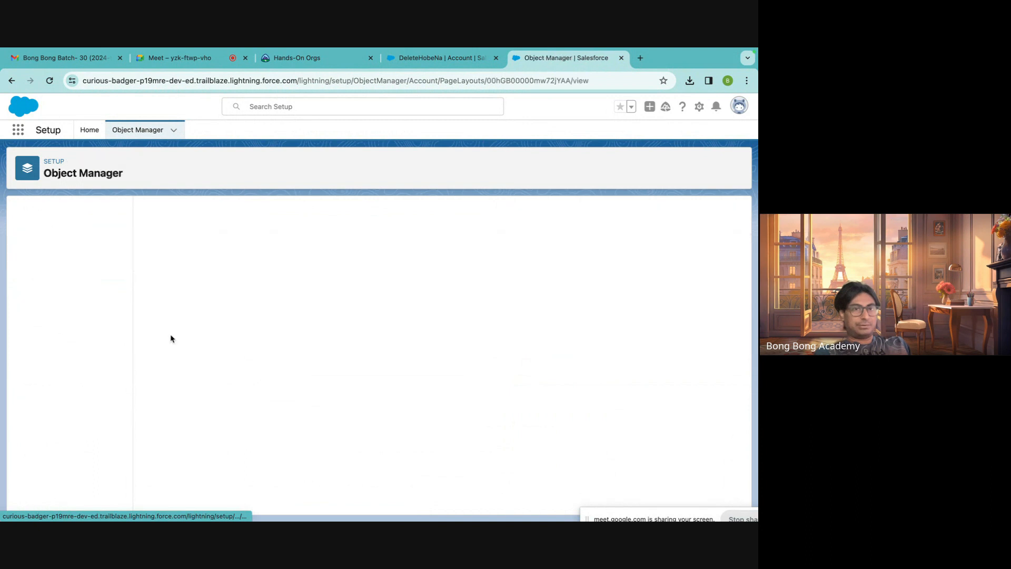
scroll(215, 390, down, 2)
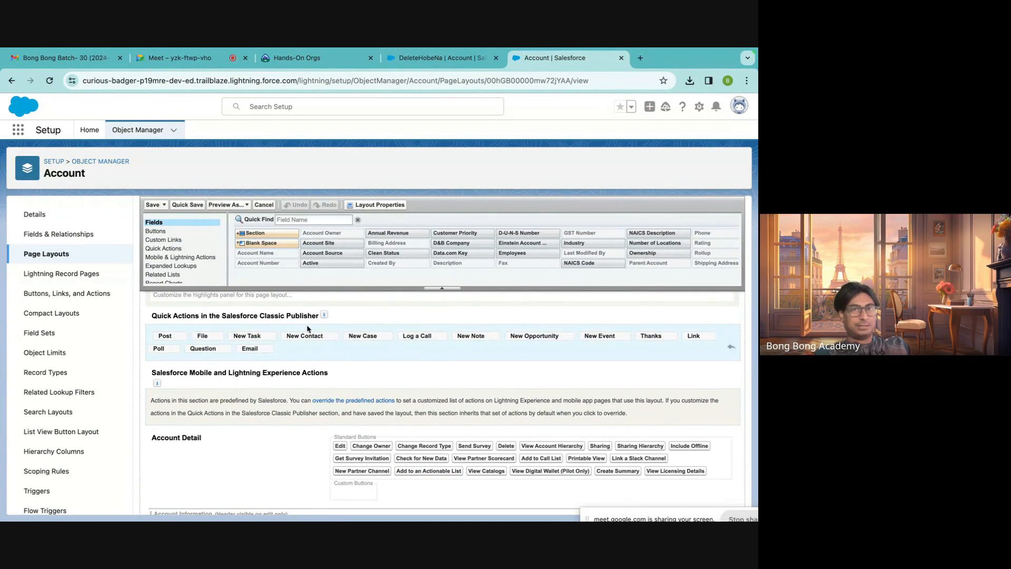
Compare the additional actions on the DeleteHobeNa record with the quick actions and standard buttons in the Account page layout.
click(416, 59)
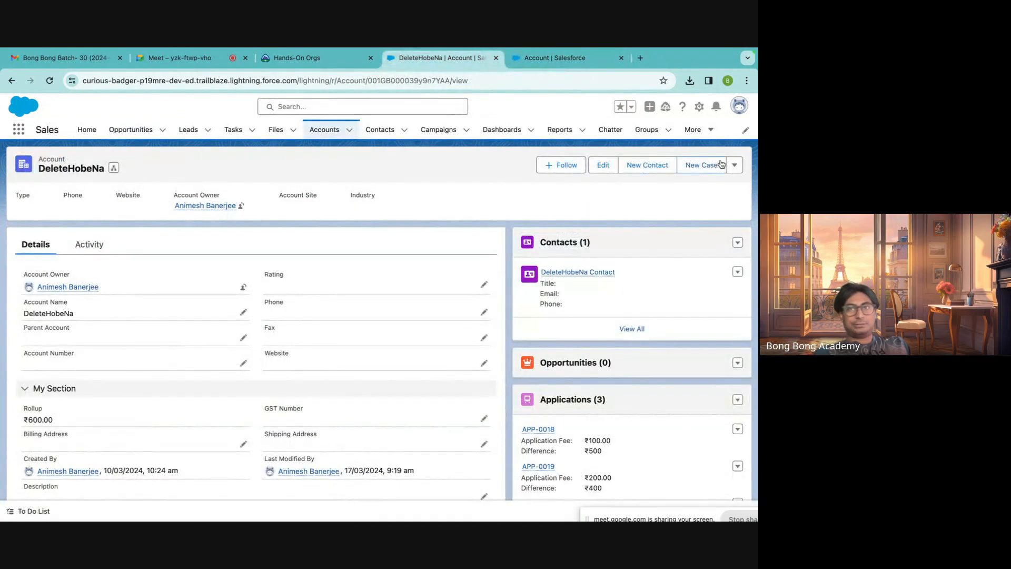
click(736, 167)
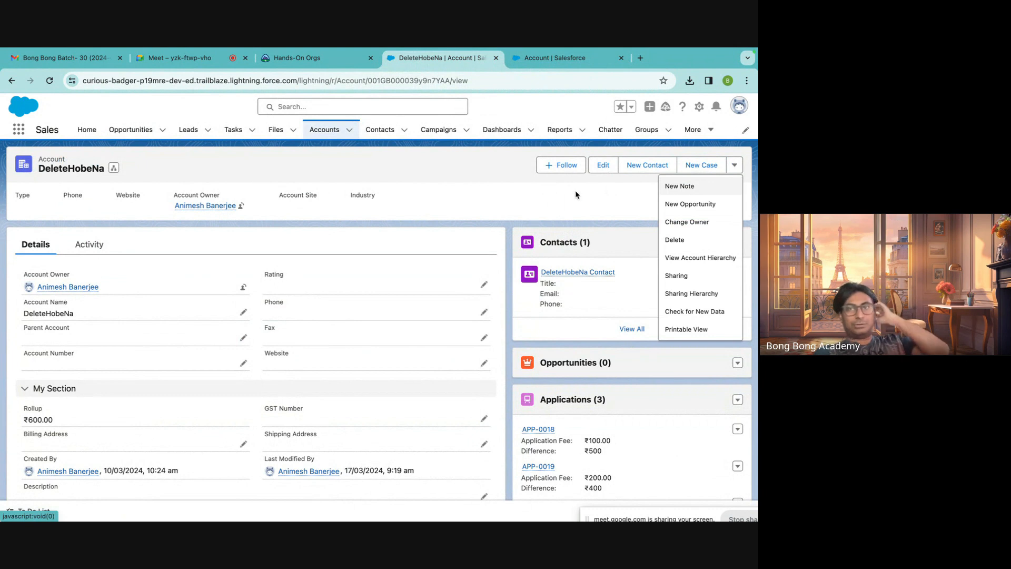
click(532, 59)
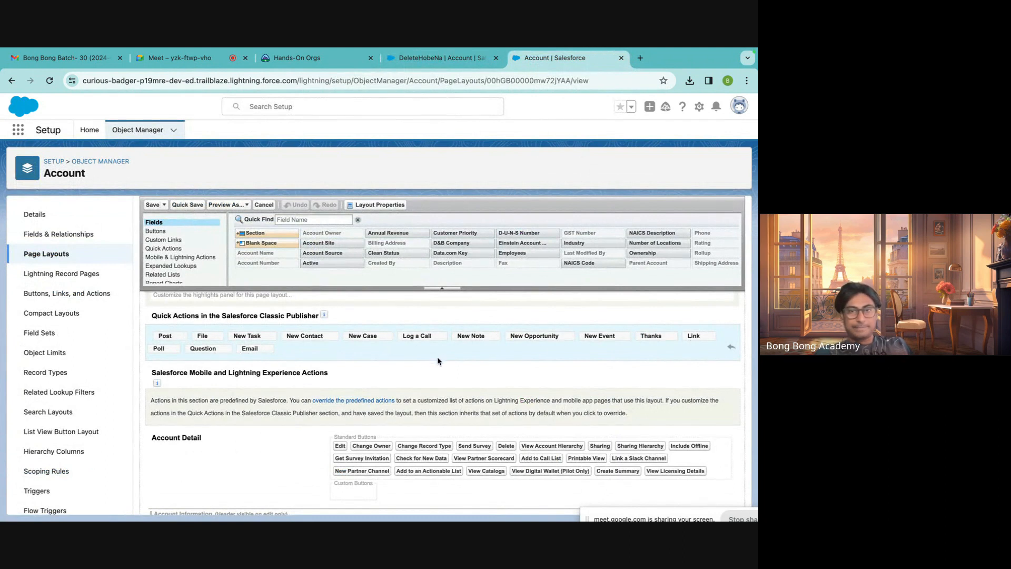
scroll(399, 381, down, 1)
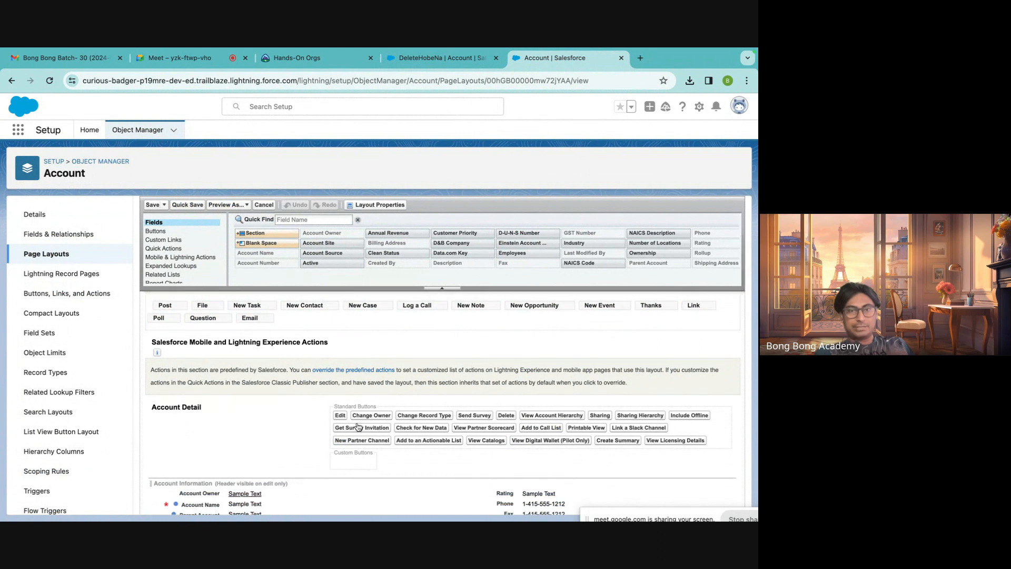
scroll(279, 385, up, 1)
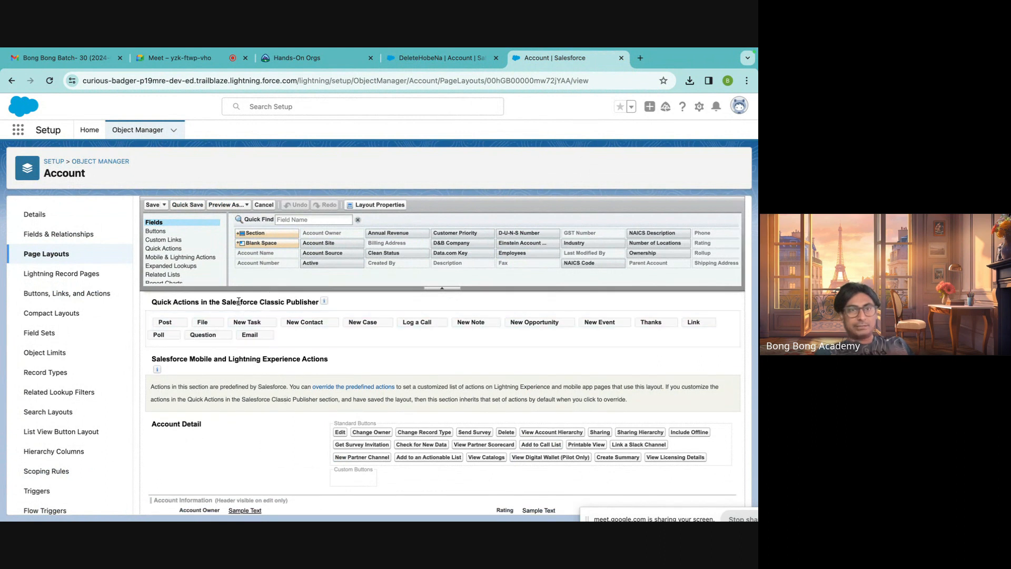
click(407, 59)
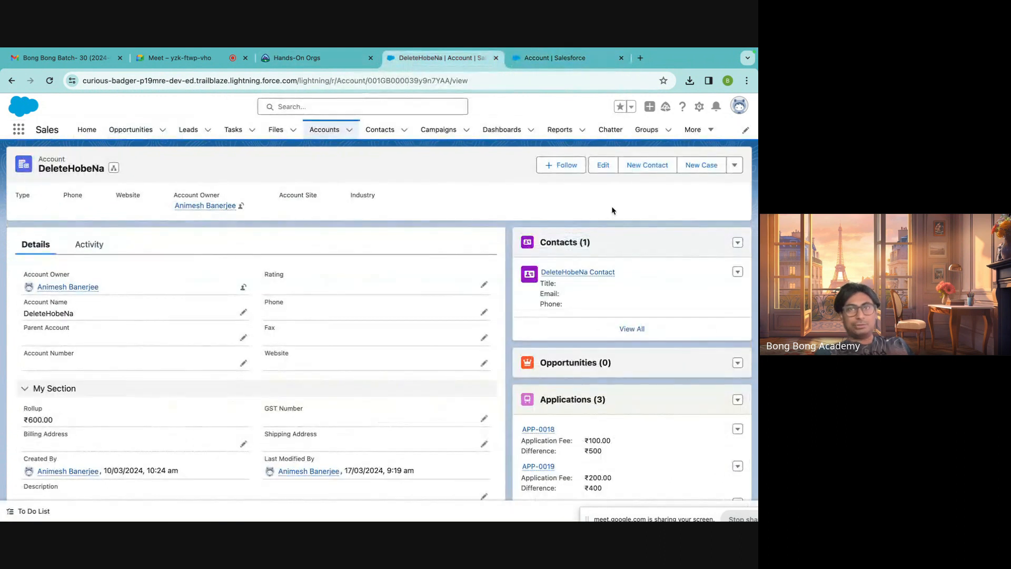
click(735, 166)
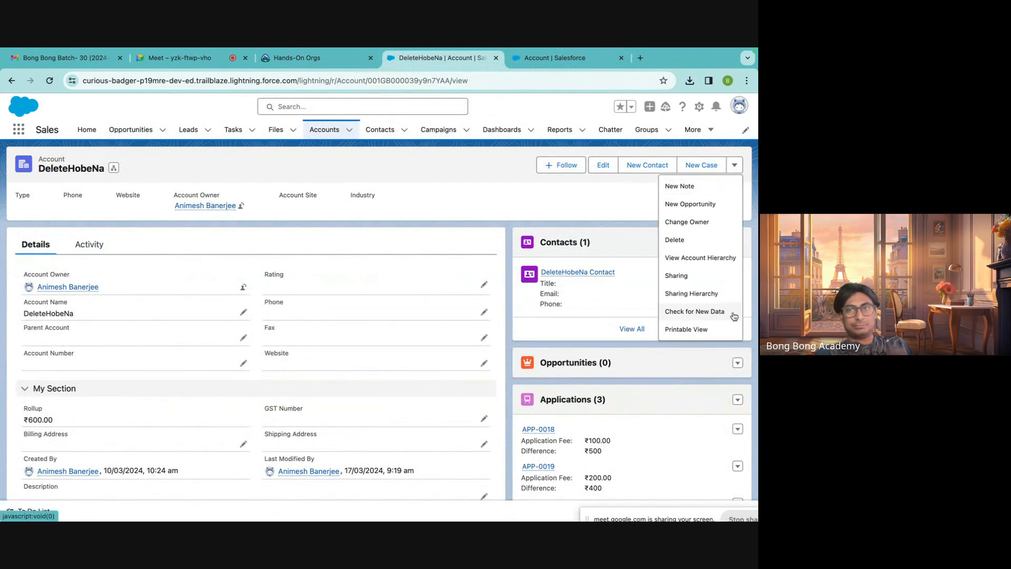
click(554, 58)
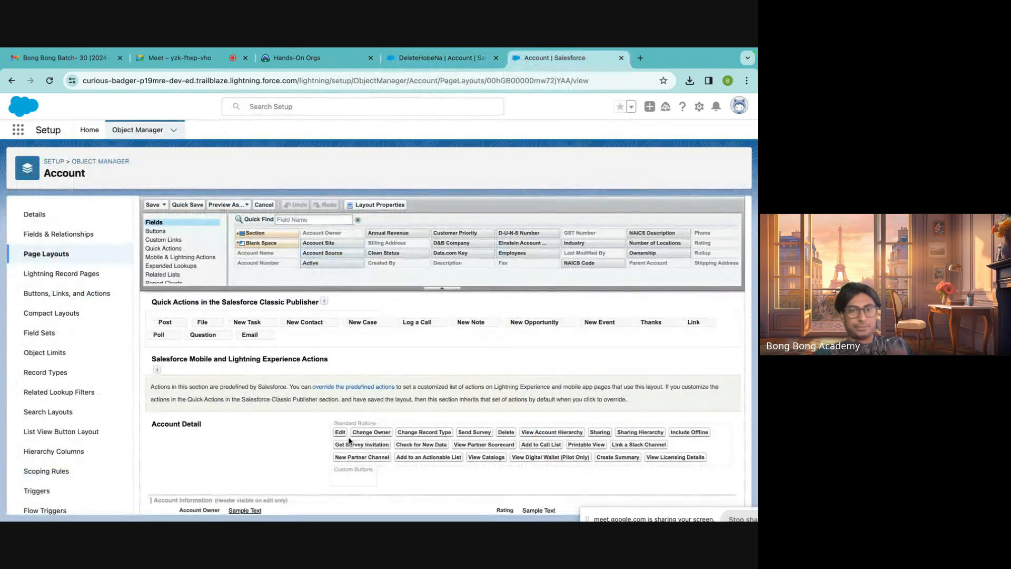
Remove the Change Owner, Change Record Type, Send Survey, View Account Hierarchy, Sharing, Sharing Hierarchy and Include Offline standard buttons from the layout.
drag(375, 435, 376, 267)
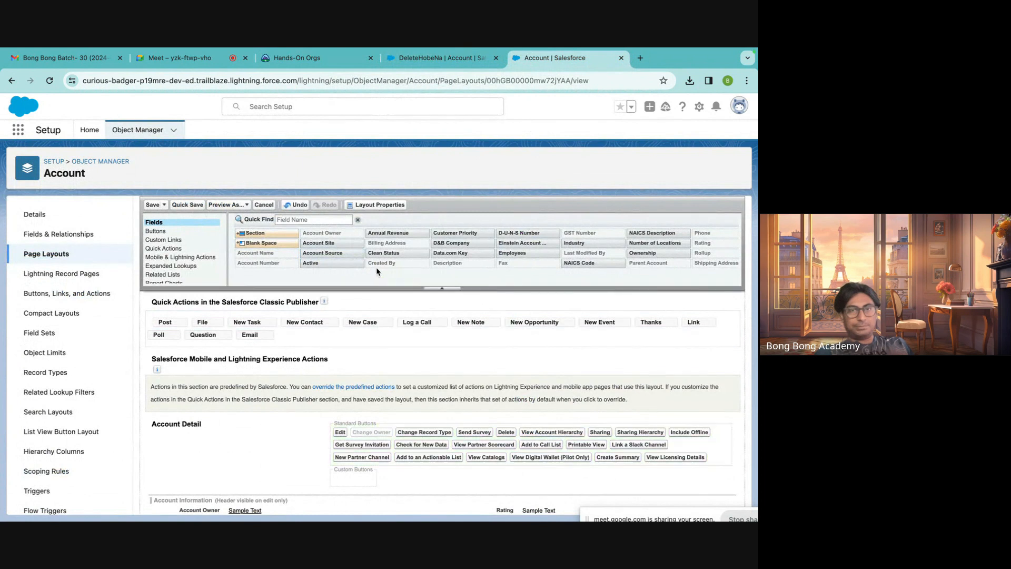
drag(390, 437, 421, 261)
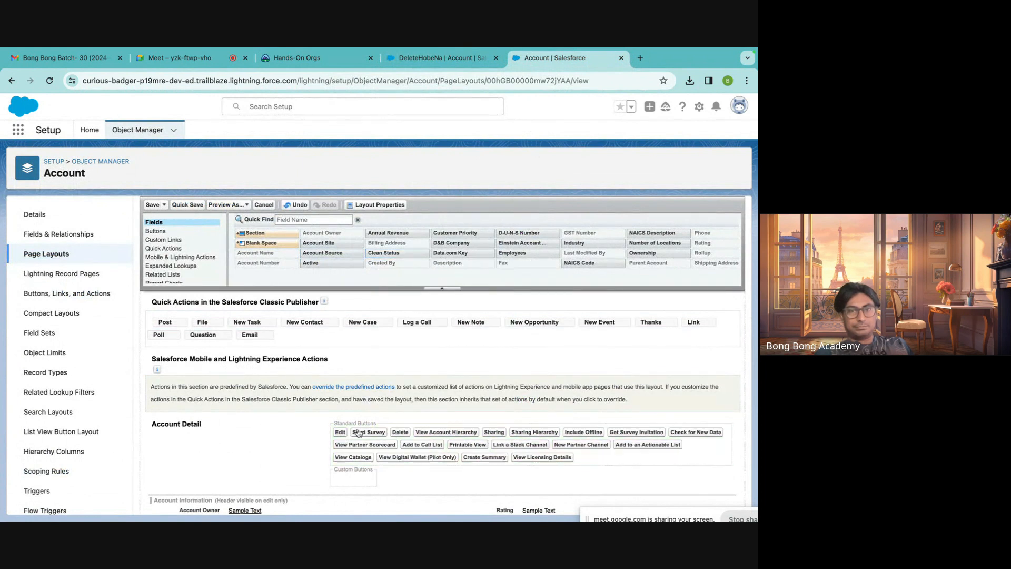
drag(369, 432, 422, 264)
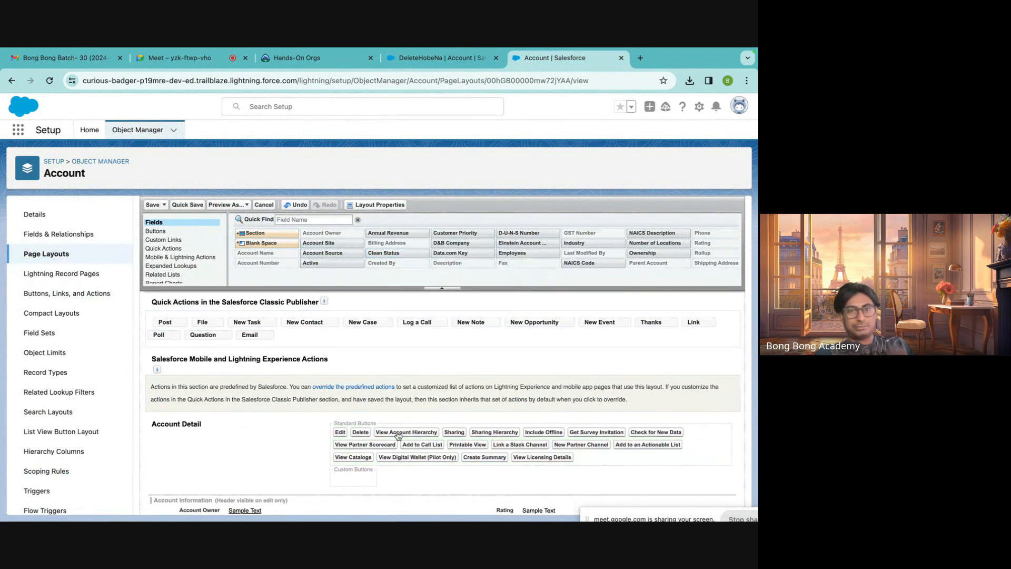
drag(406, 432, 435, 265)
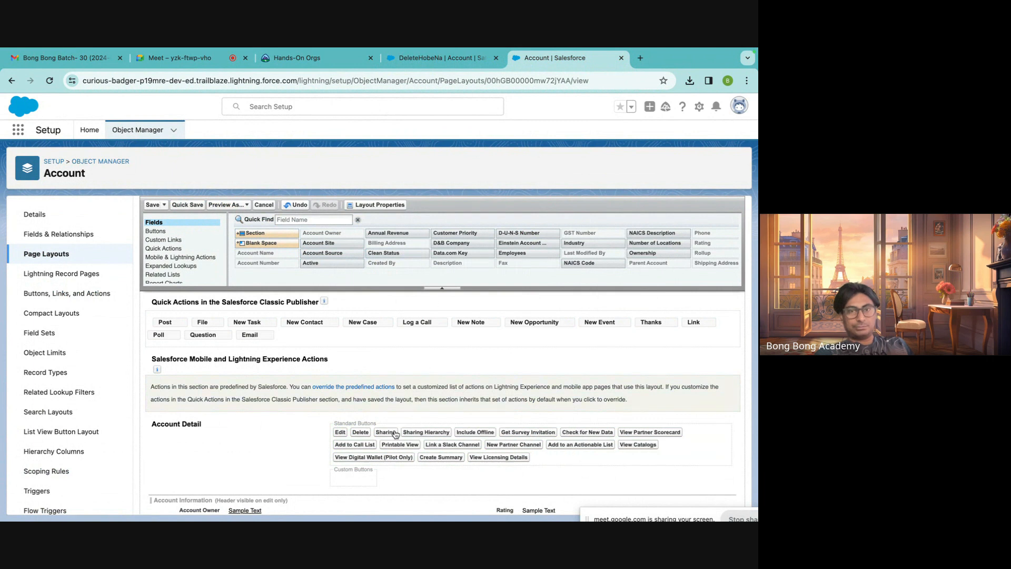
drag(396, 432, 438, 271)
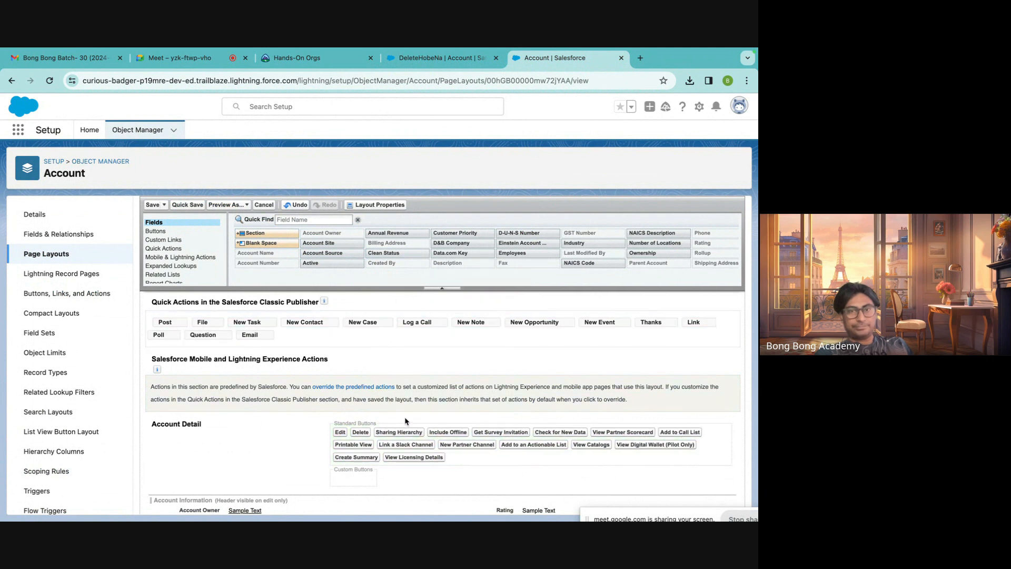
drag(404, 435, 440, 279)
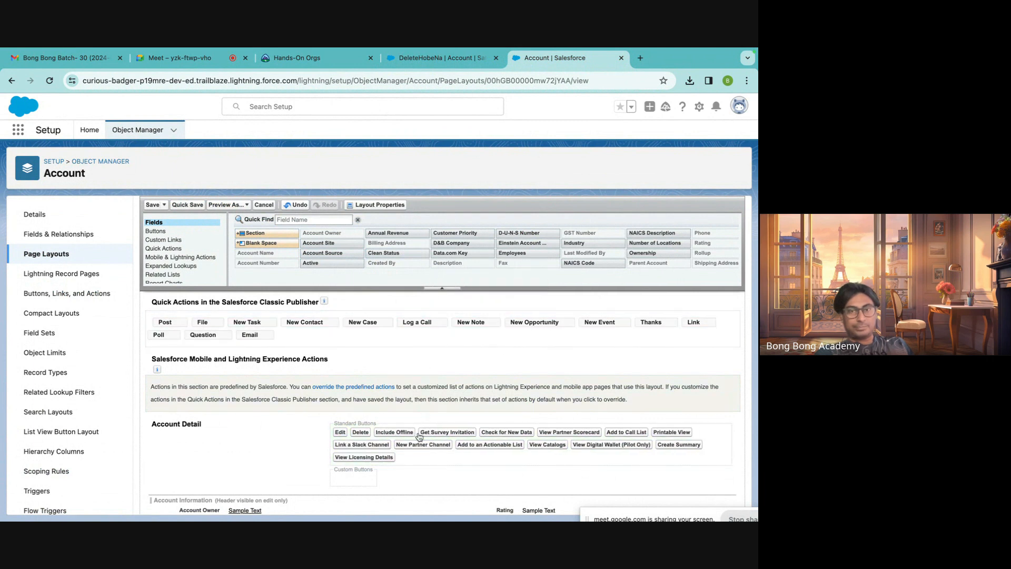
drag(403, 433, 423, 255)
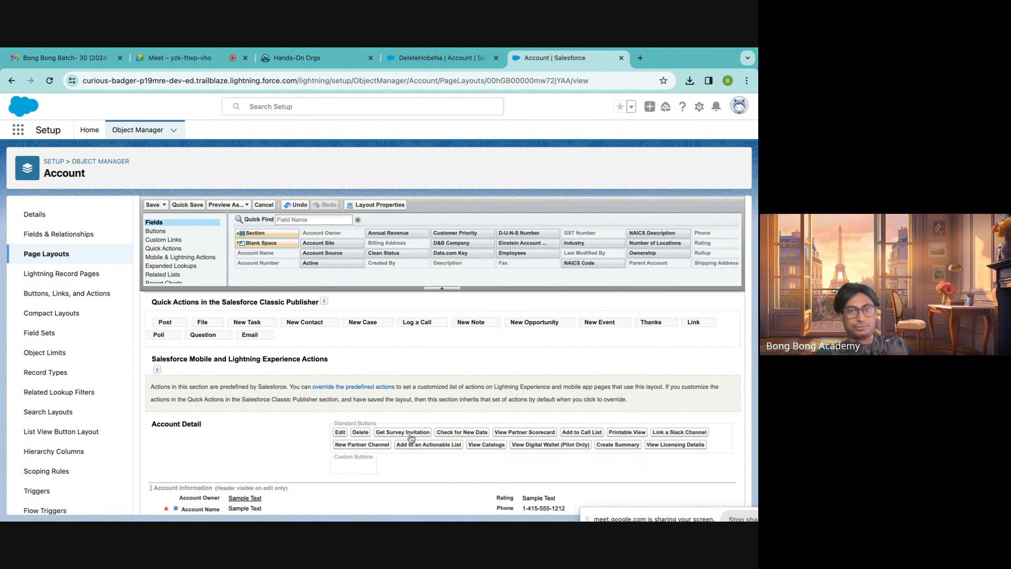
Remove the Get Survey Invitation, Check for New Data, View Partner Scorecard, Add to Call List, Printable View and Link a Slack Channel buttons from the layout.
drag(411, 437, 466, 266)
drag(407, 433, 505, 255)
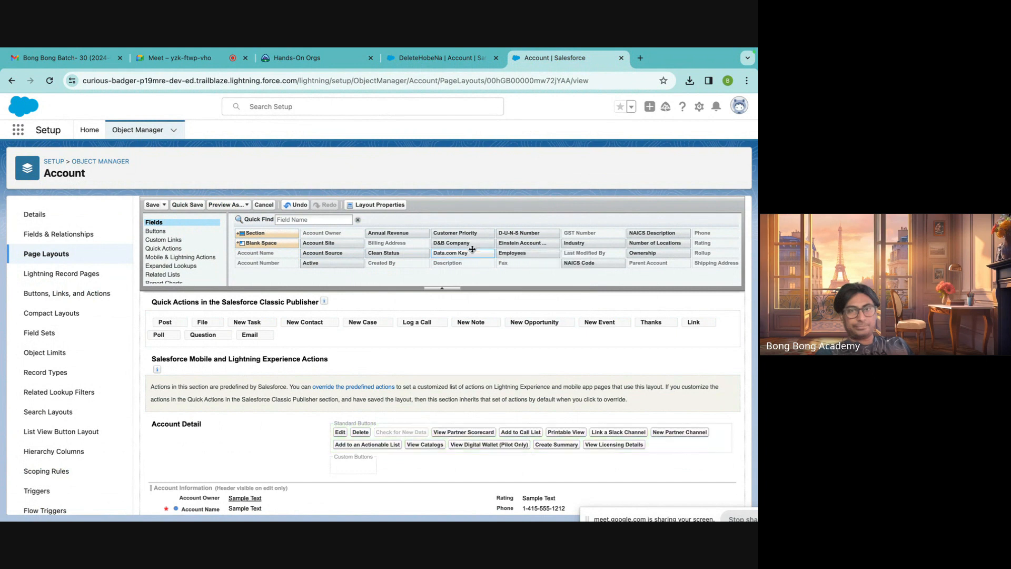
drag(416, 436, 483, 283)
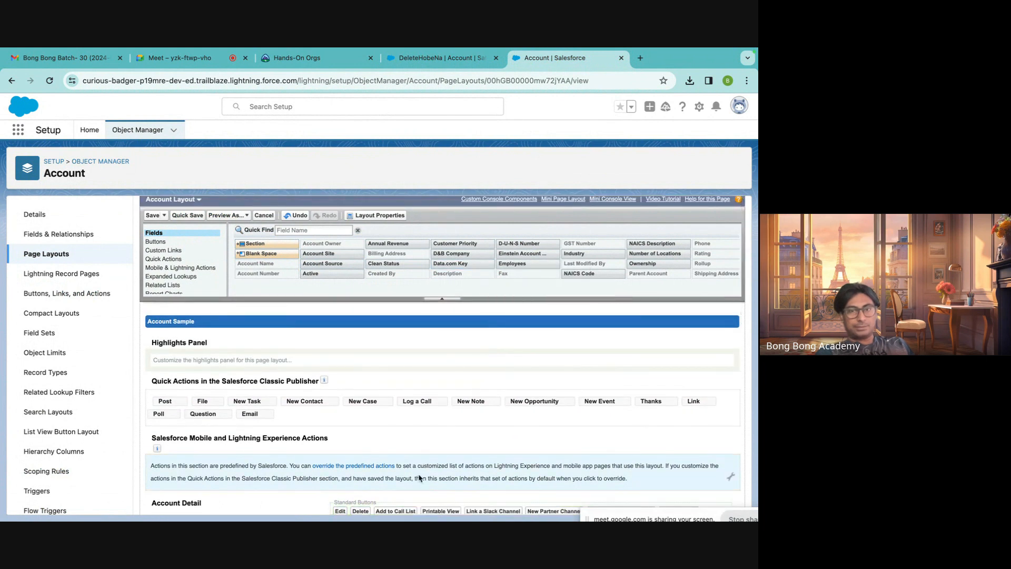
scroll(419, 478, down, 2)
drag(401, 409, 419, 271)
drag(401, 416, 451, 271)
drag(401, 413, 427, 253)
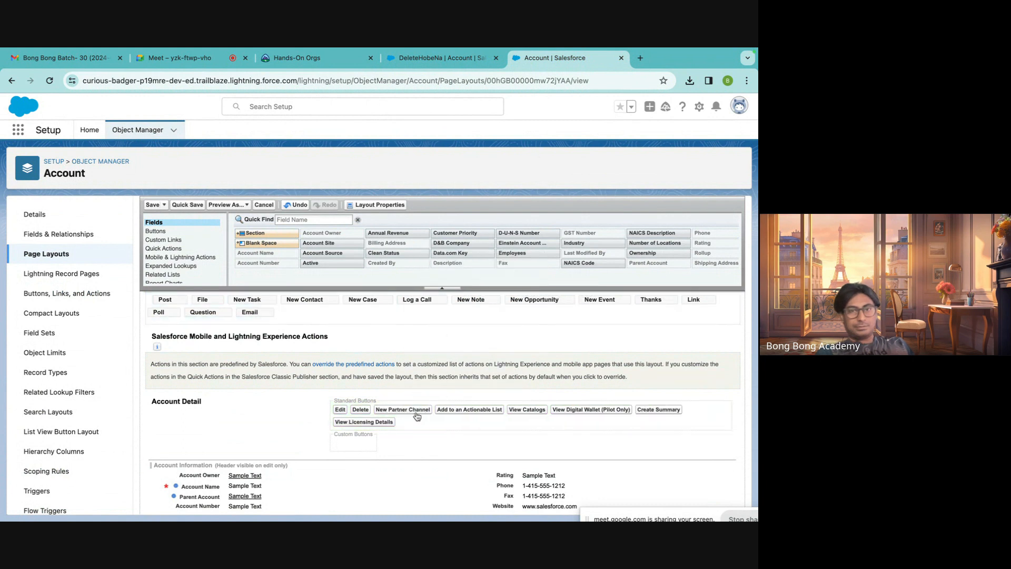
Remove the New Partner Channel, Add to an Actionable List, View Catalogs, View Digital Wallet, Create Summary and View Licensing Details buttons, and save the layout.
drag(417, 416, 444, 253)
drag(424, 411, 469, 234)
drag(404, 412, 485, 239)
drag(412, 410, 486, 282)
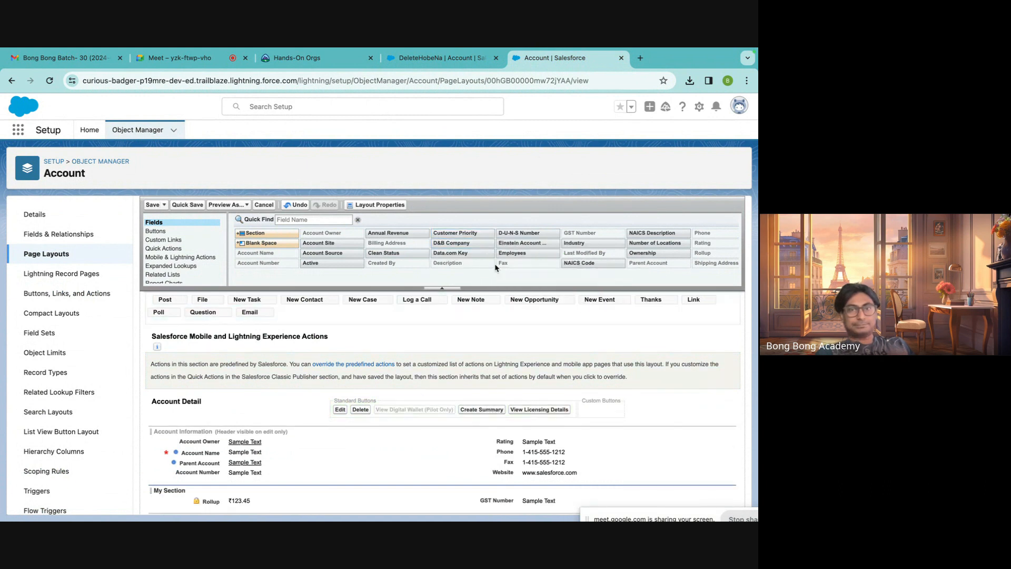
drag(408, 413, 520, 260)
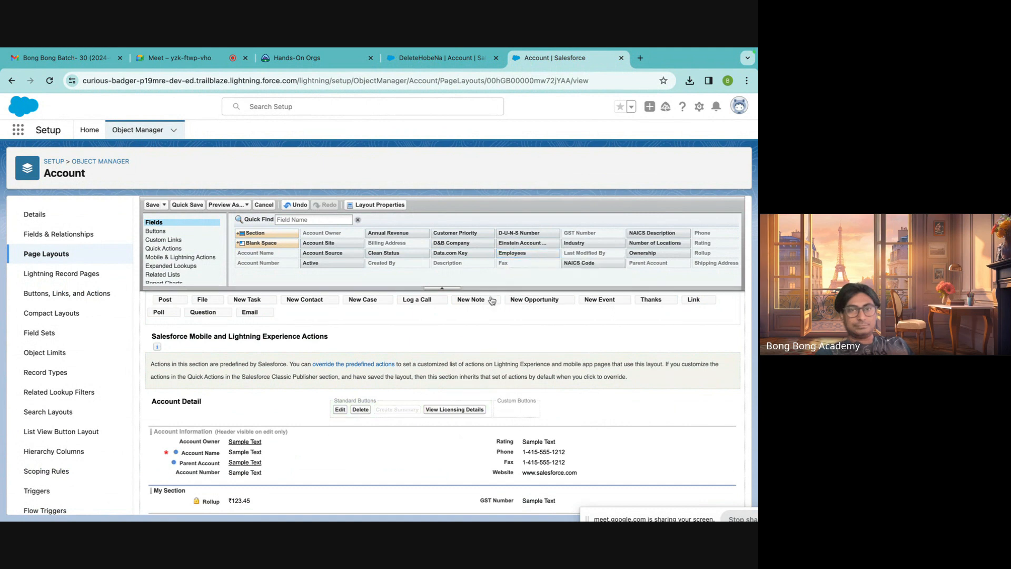
drag(407, 412, 499, 270)
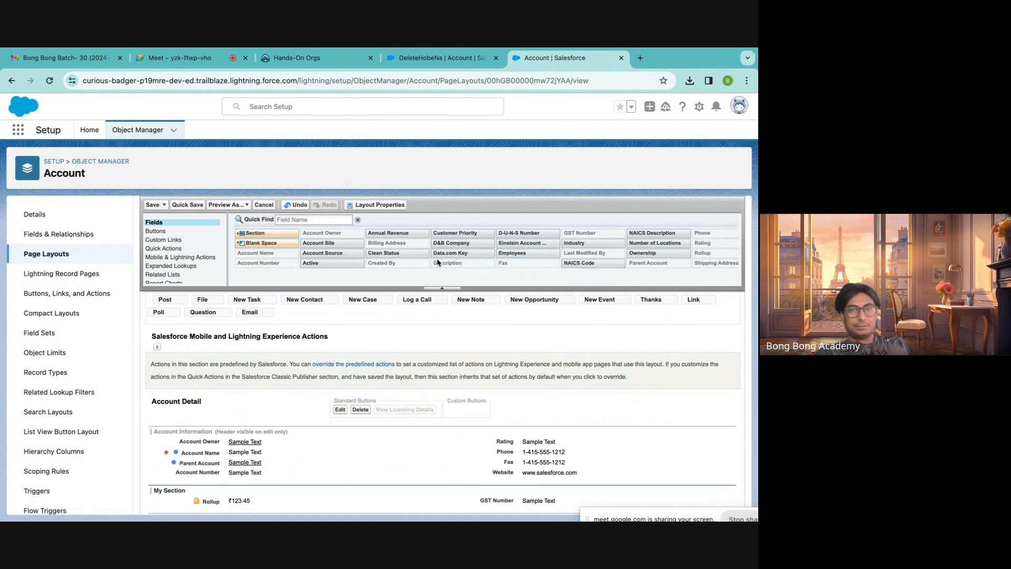
scroll(416, 438, up, 1)
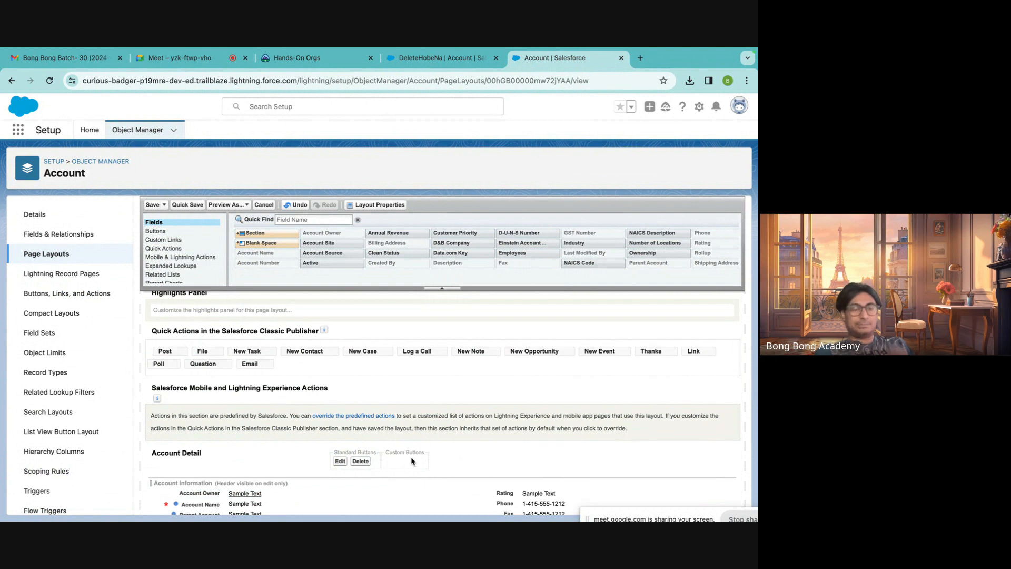
click(152, 205)
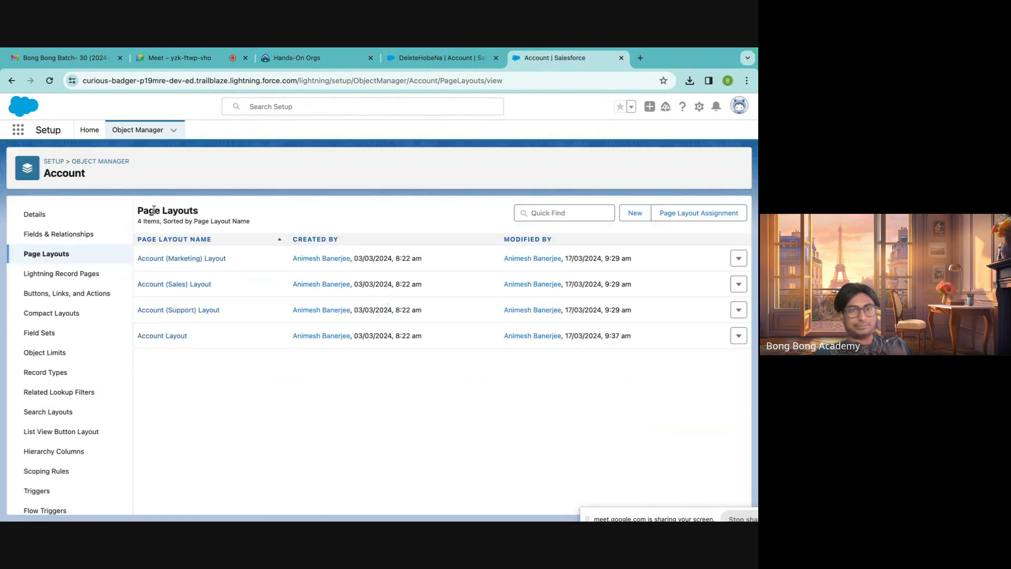
Reload the DeleteHobeNa account record and check which additional actions it offers.
click(456, 57)
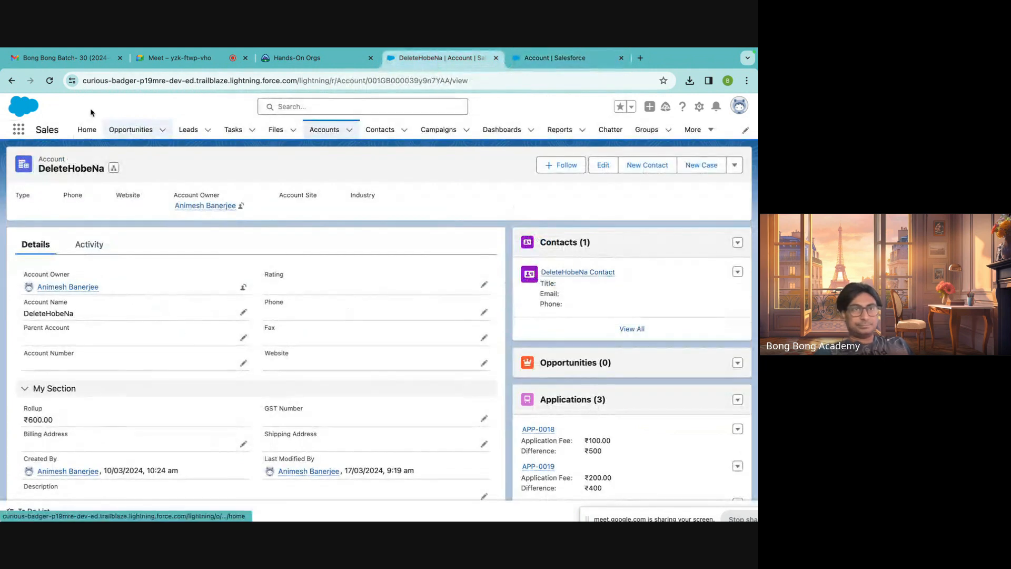
click(49, 80)
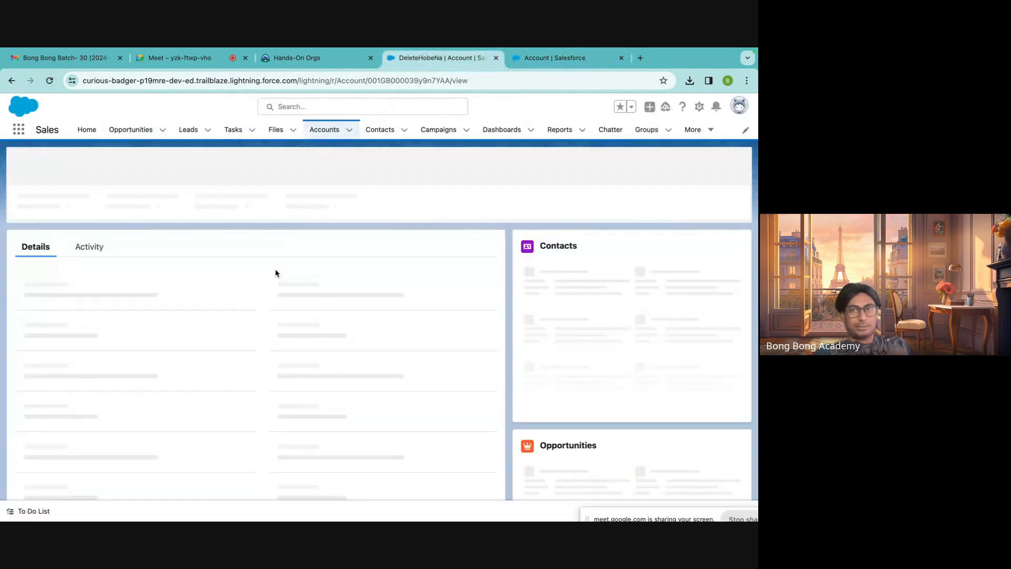
click(735, 167)
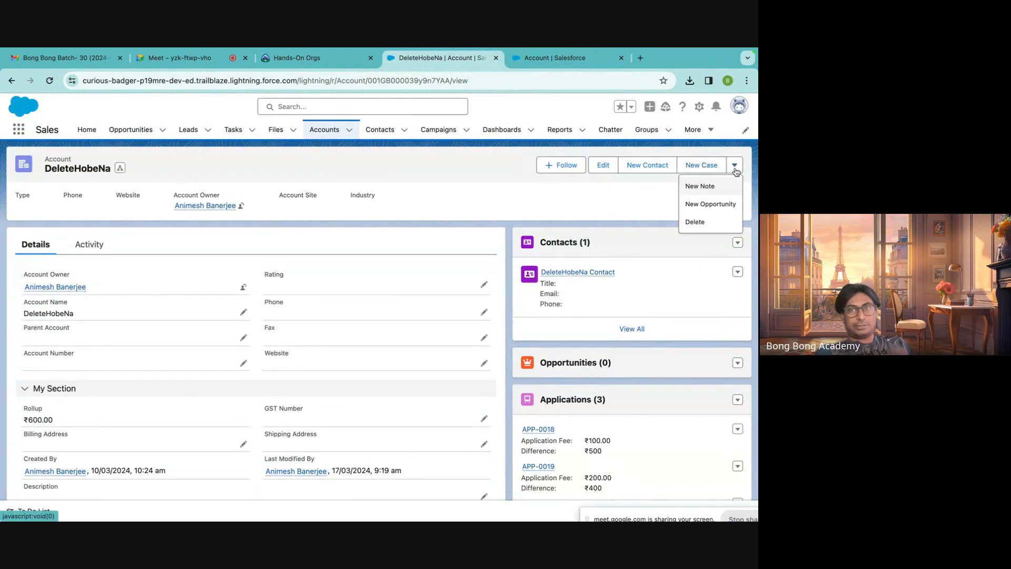
click(735, 169)
click(732, 167)
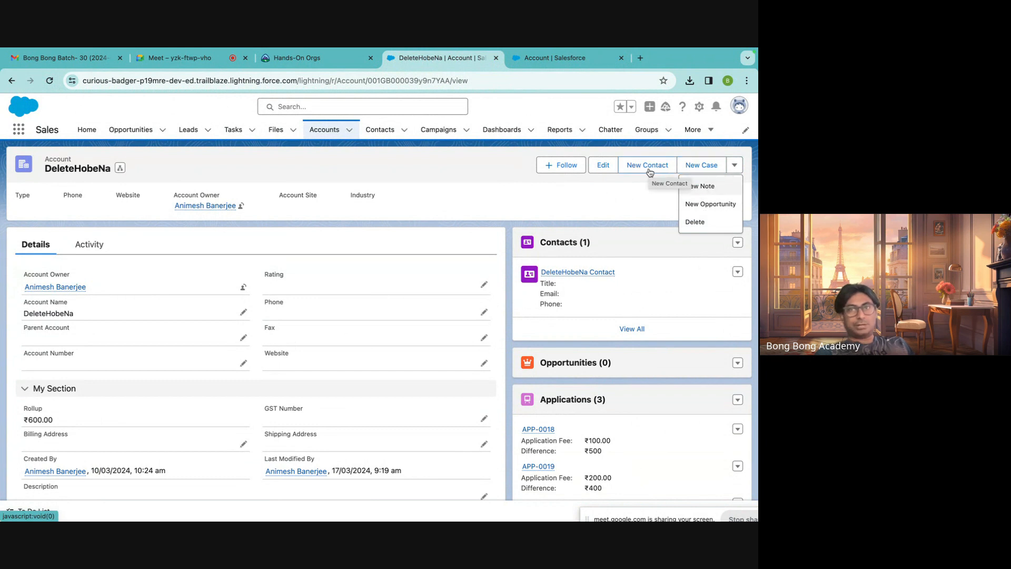
Remove the New Case, New Contact, New Note, New Opportunity and Post quick actions from Account Layout's Salesforce Classic Publisher section.
click(542, 59)
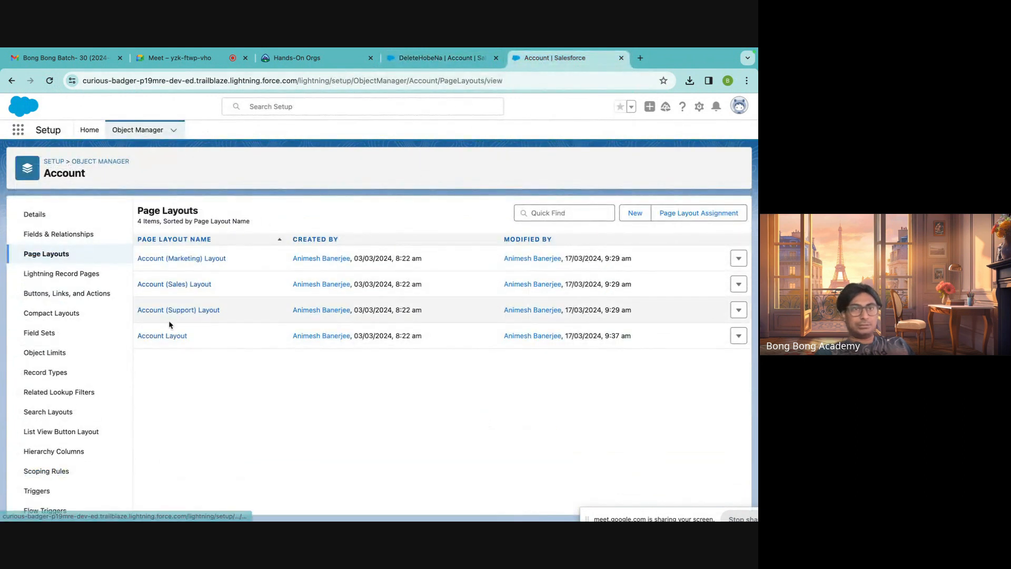
click(164, 336)
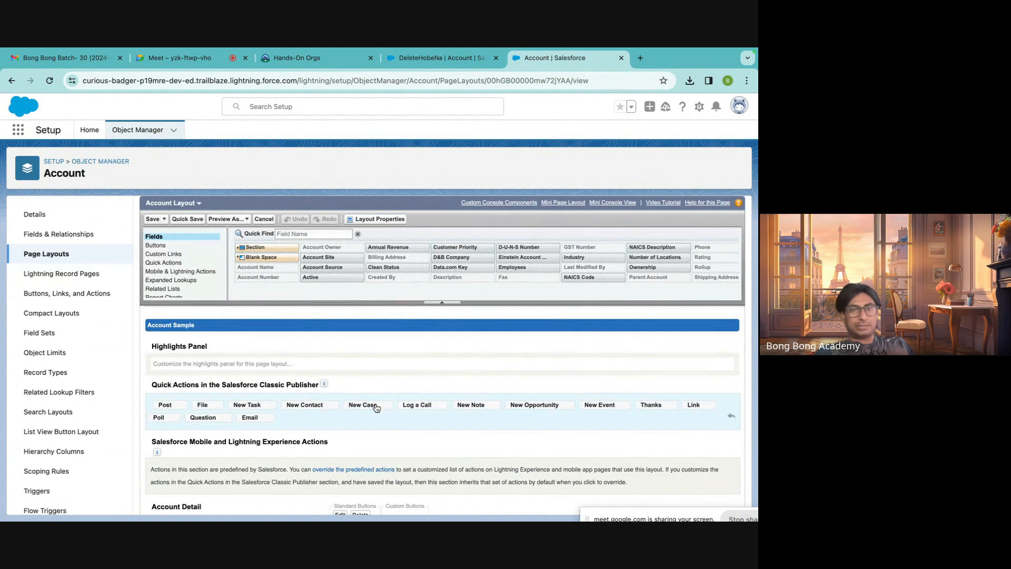
drag(376, 407, 372, 272)
drag(314, 409, 411, 268)
drag(344, 409, 416, 254)
drag(351, 410, 436, 260)
drag(165, 405, 278, 273)
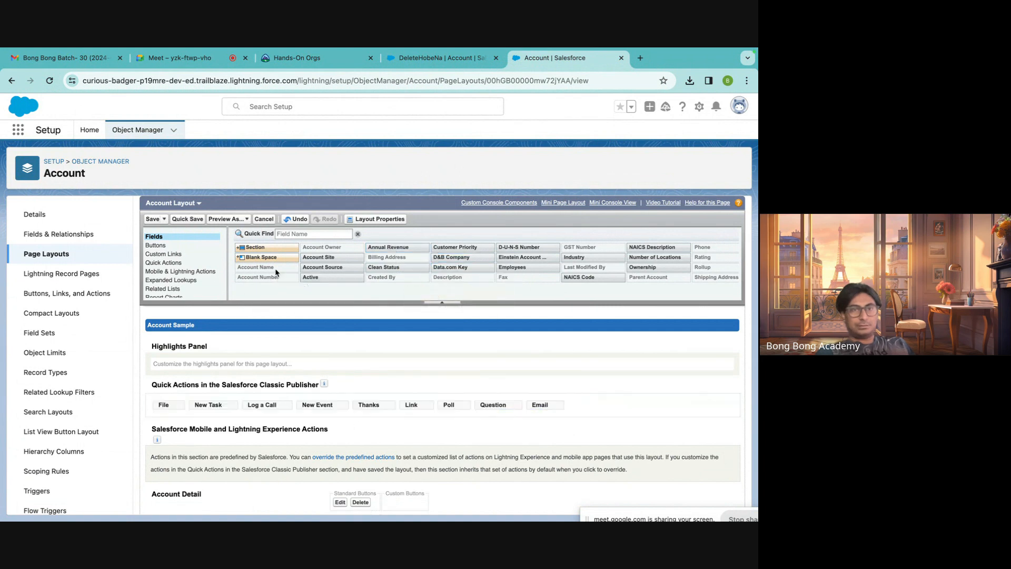
Remove the File, New Task, Log a Call, New Event, Thanks and Link quick actions from the Salesforce Classic Publisher section.
drag(171, 404, 273, 280)
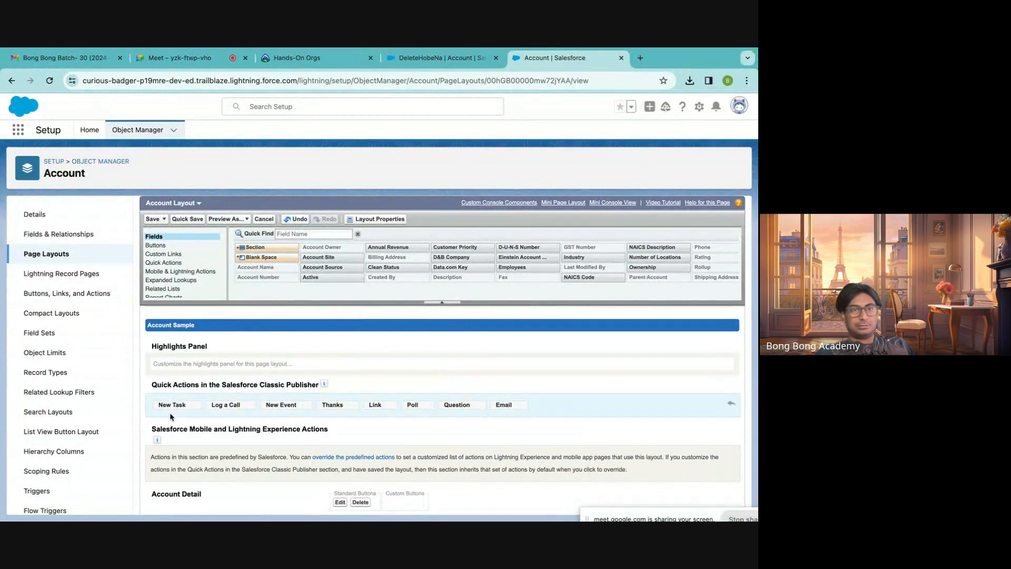
drag(174, 408, 324, 263)
drag(193, 409, 335, 256)
drag(191, 408, 288, 287)
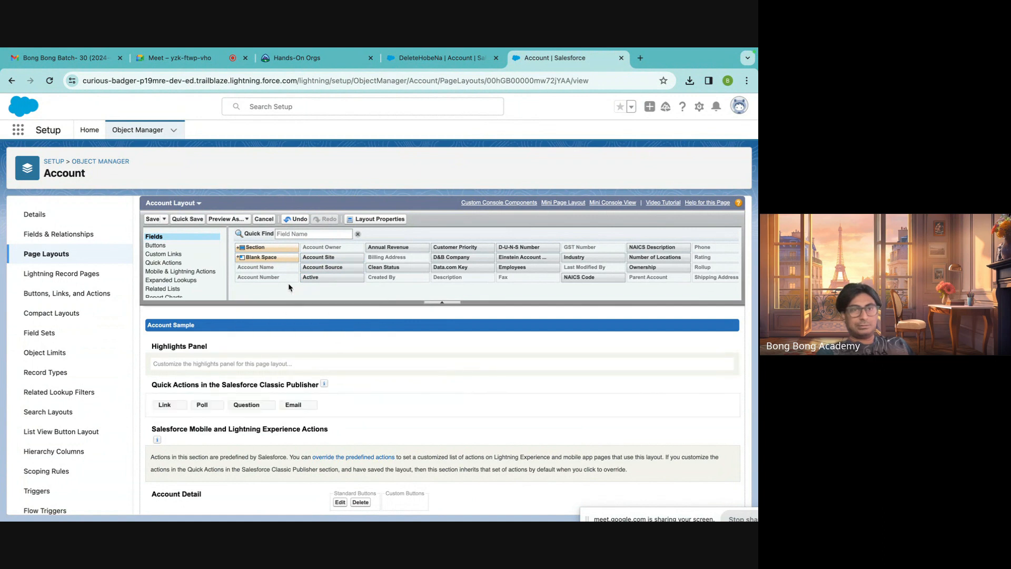
drag(165, 406, 311, 287)
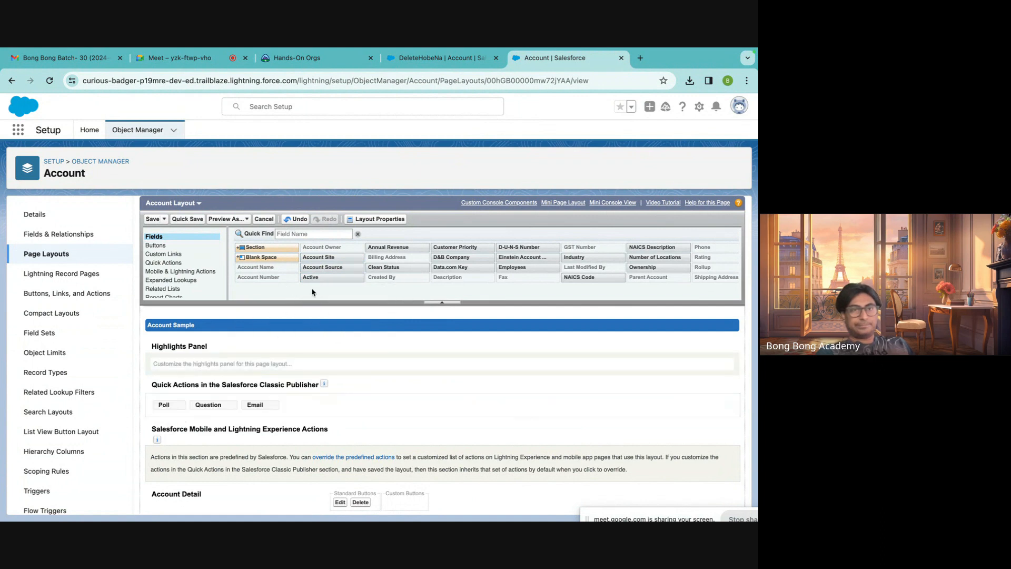
Remove the remaining Poll, Question and Email quick actions, and save the page layout.
drag(182, 411, 314, 290)
drag(176, 408, 316, 284)
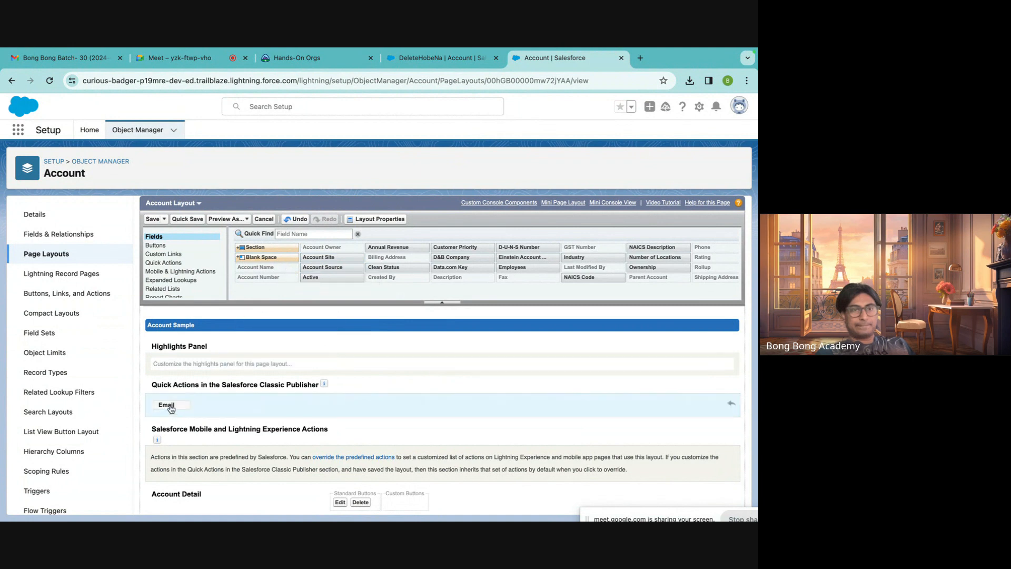
drag(171, 409, 316, 287)
scroll(291, 418, down, 2)
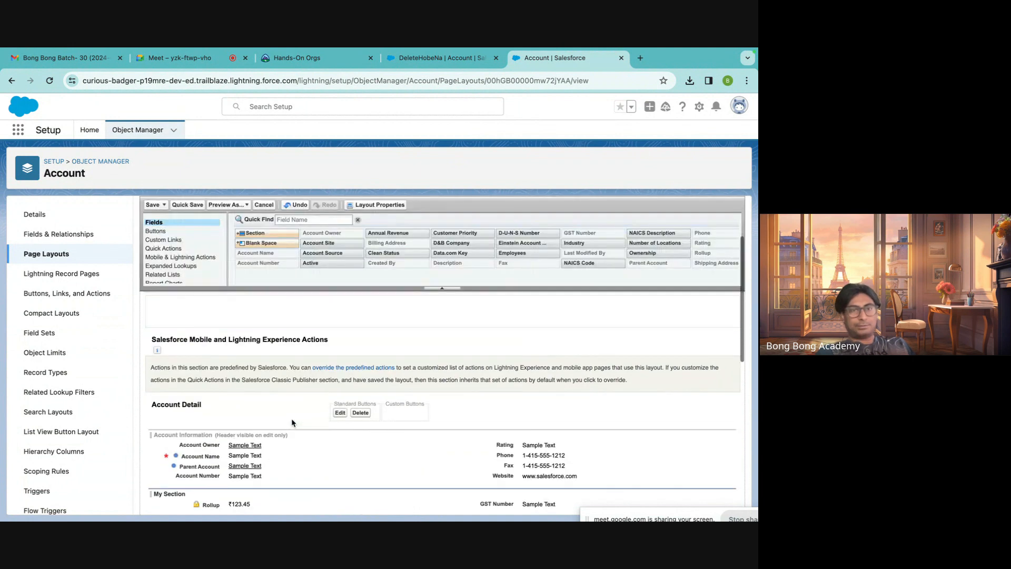
click(153, 204)
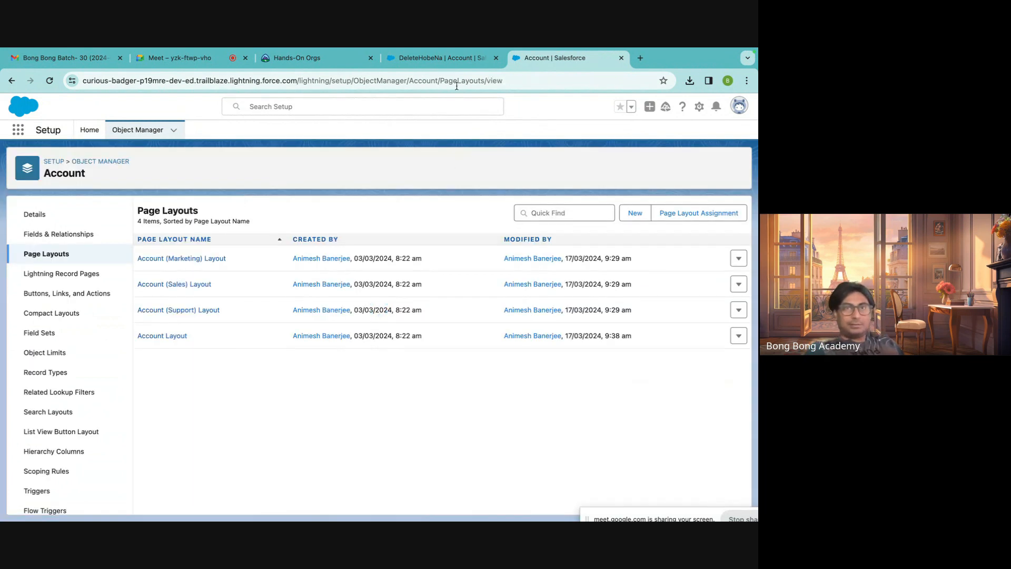
Reload the DeleteHobeNa account record and check its header buttons and the actions offered under Activity.
click(445, 58)
click(55, 83)
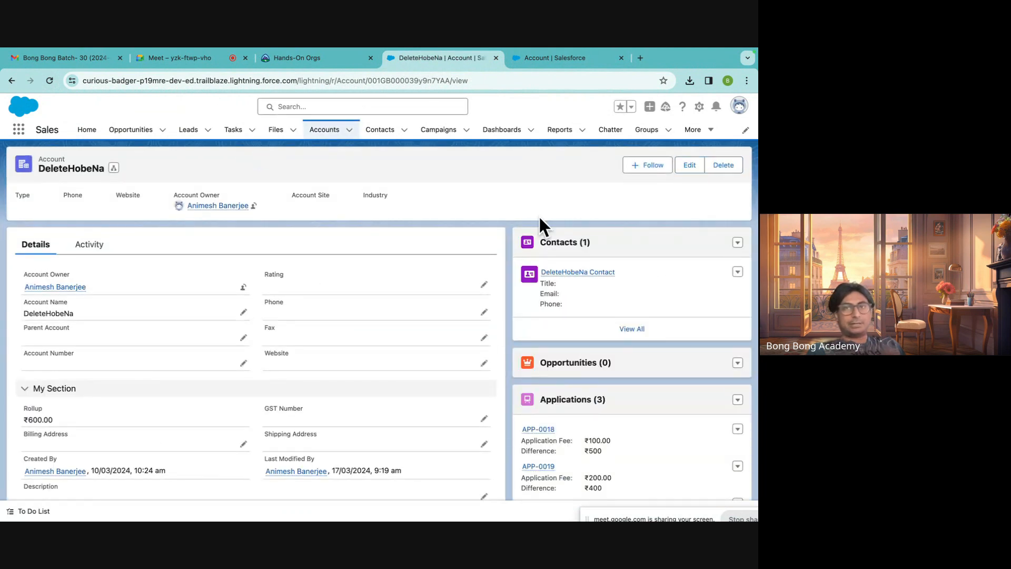
click(543, 58)
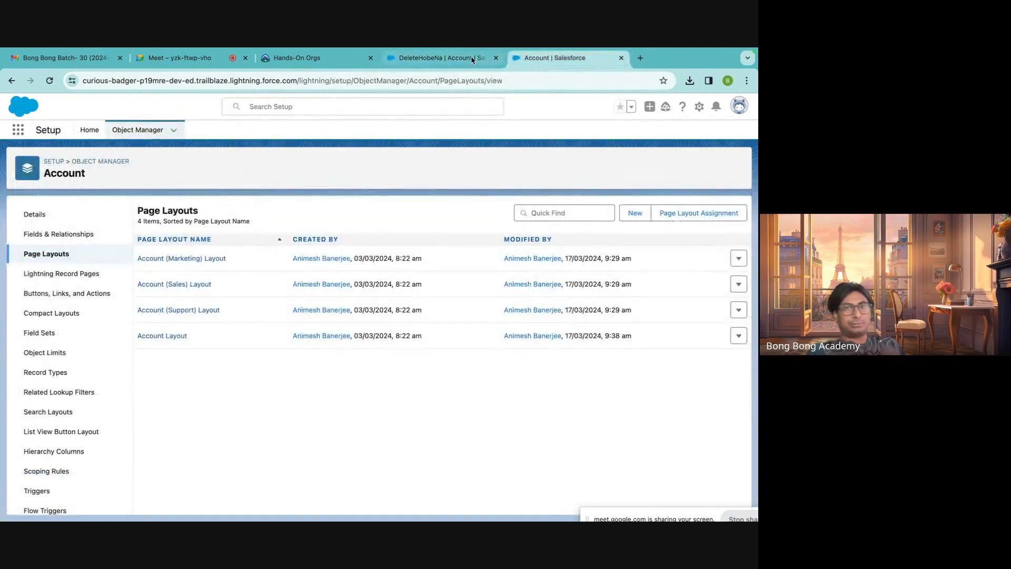
click(437, 58)
click(89, 246)
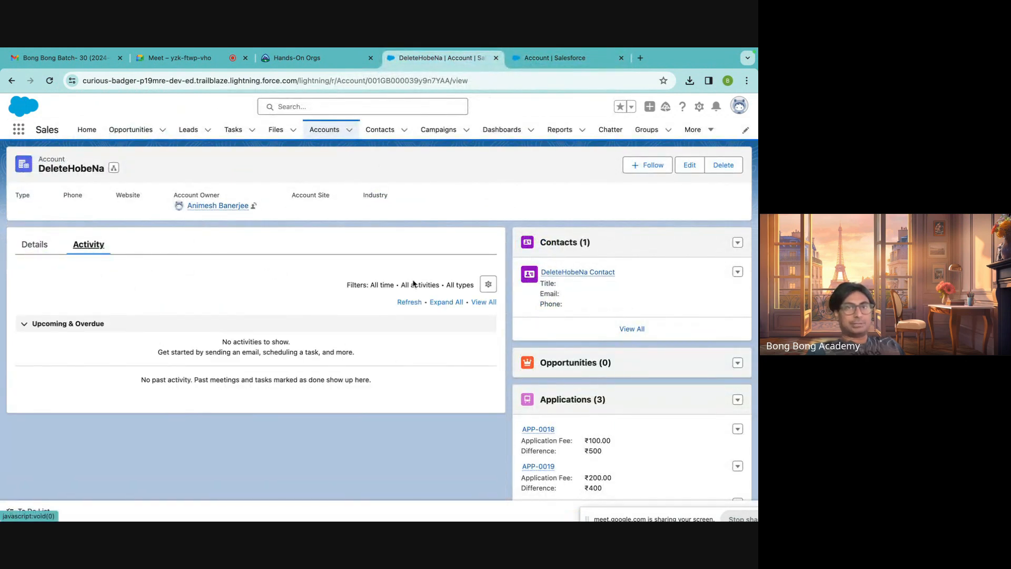
Add the Log a Call, New Event, Email and New Task quick actions to Account Layout's Salesforce Classic Publisher section, and save the layout.
click(543, 58)
click(175, 337)
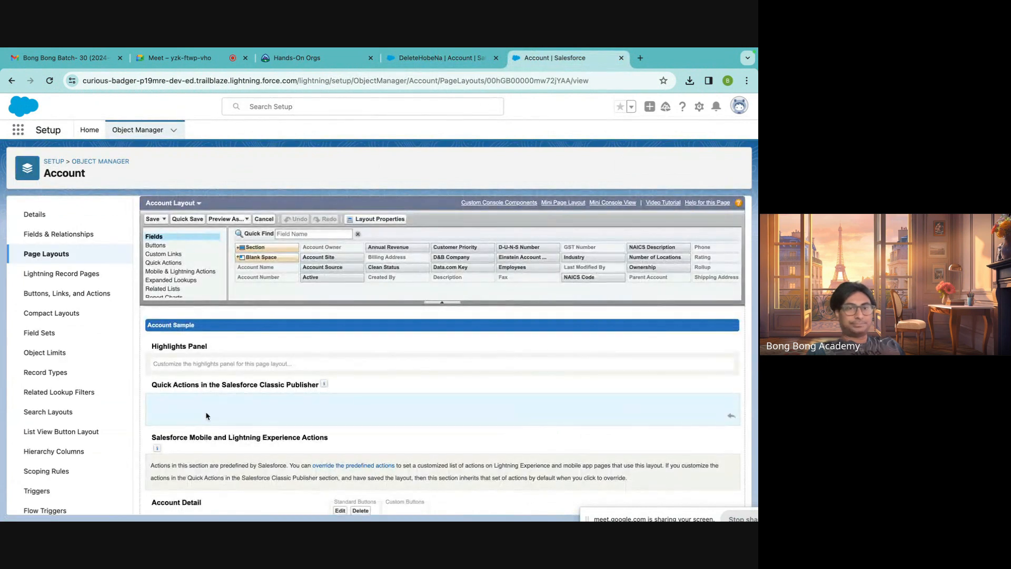
click(165, 262)
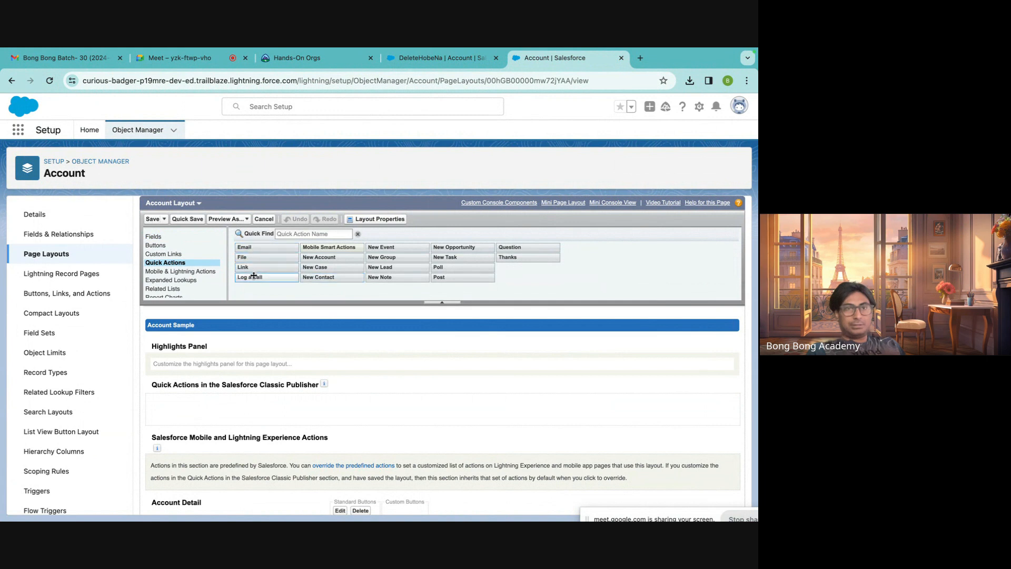
drag(253, 279, 224, 393)
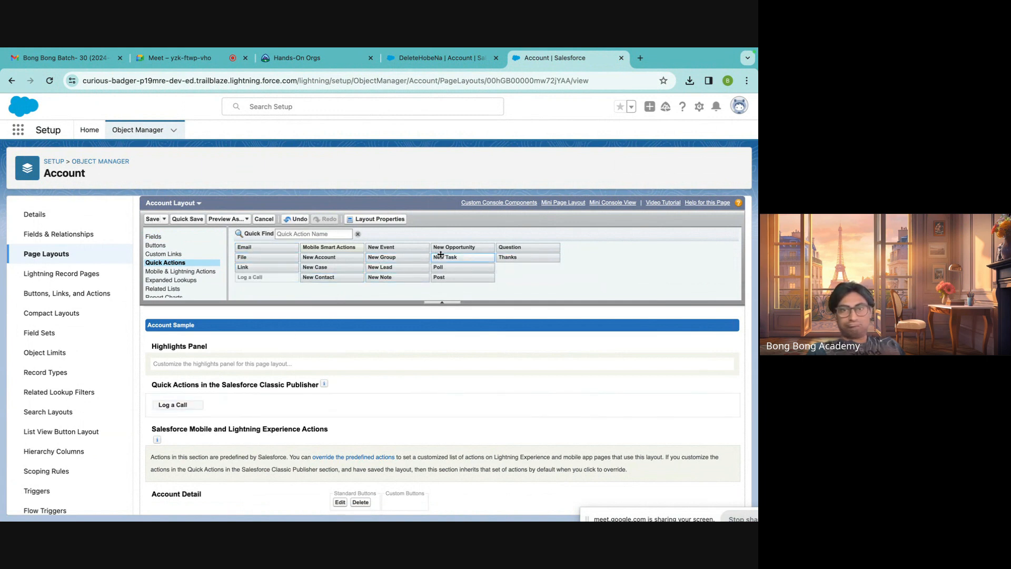
drag(379, 248, 371, 403)
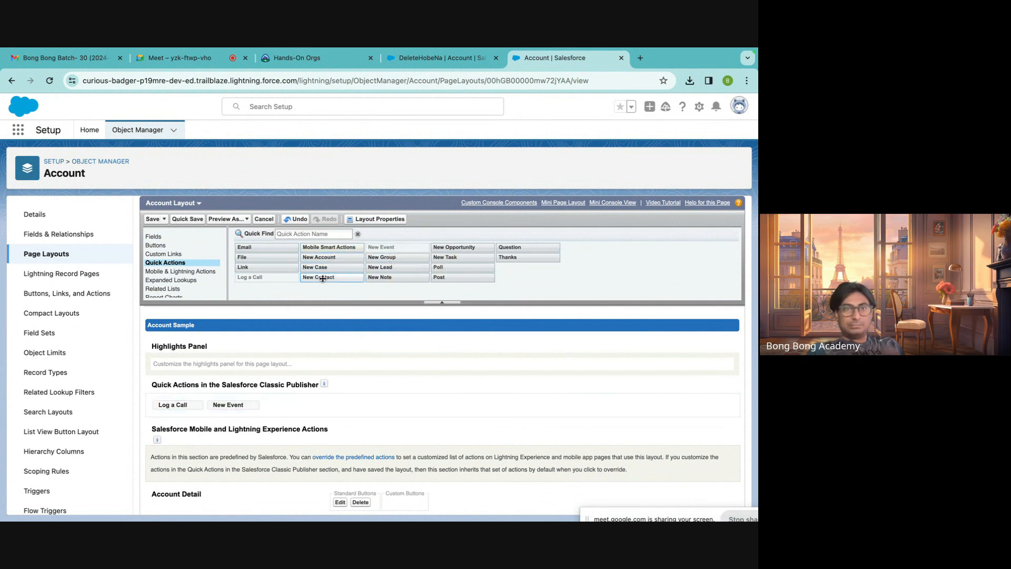
drag(262, 248, 339, 403)
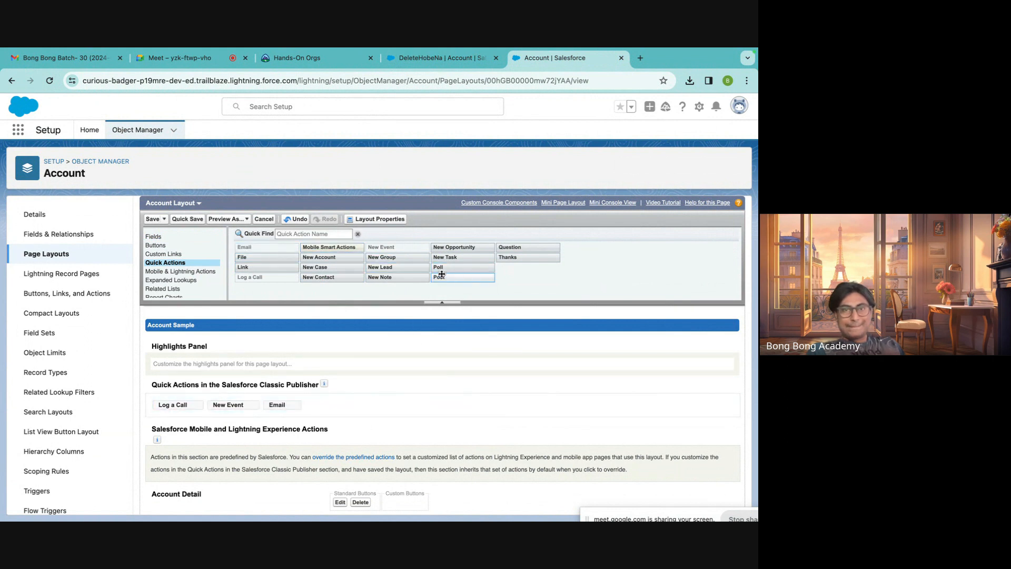
drag(451, 258, 442, 403)
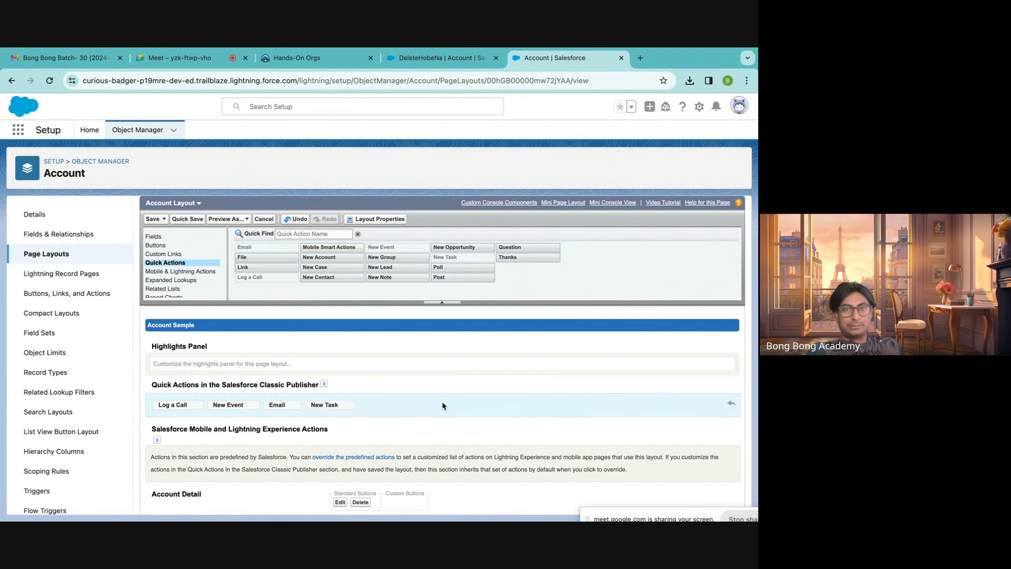
click(152, 219)
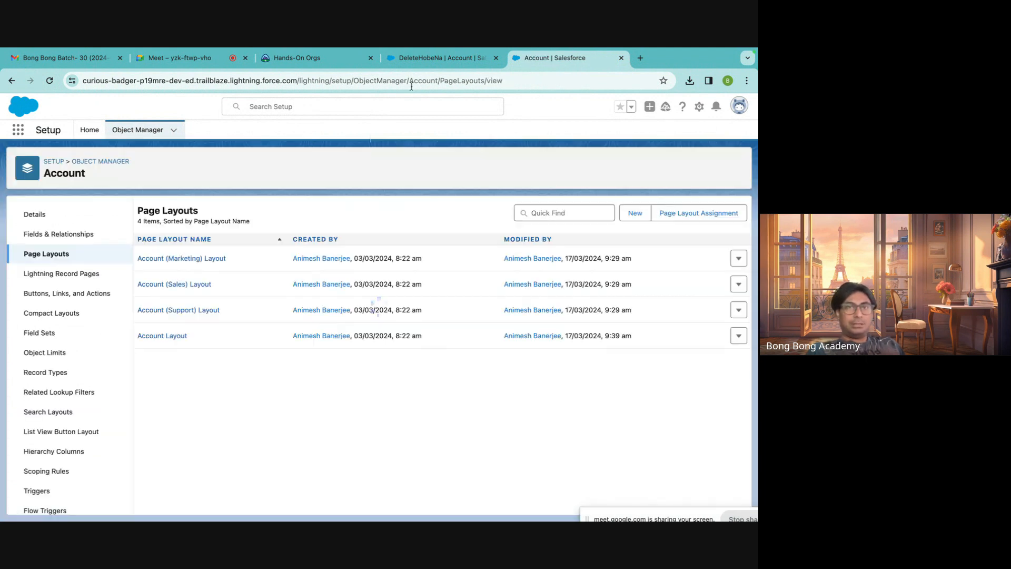
Reload the DeleteHobeNa account record and check which quick actions its Activity area offers.
click(453, 58)
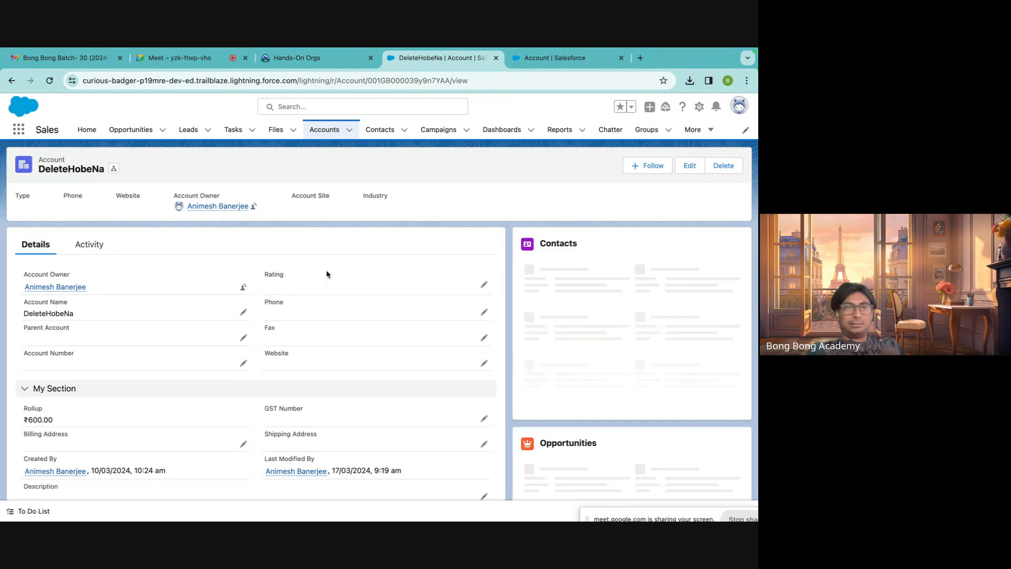
click(85, 248)
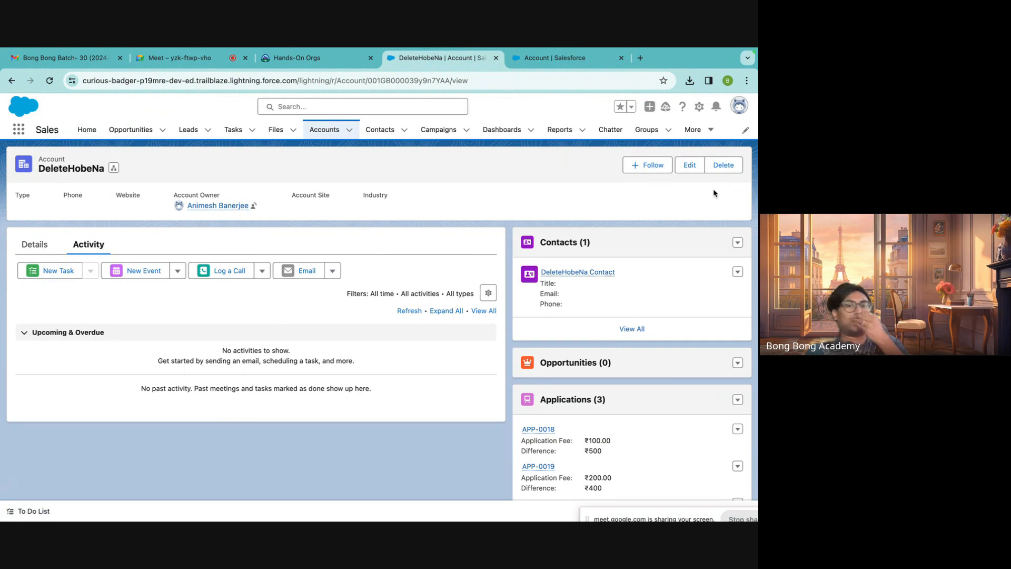
Override the predefined actions in Account Layout's Salesforce Mobile and Lightning Experience Actions section and review the resulting action list.
click(549, 56)
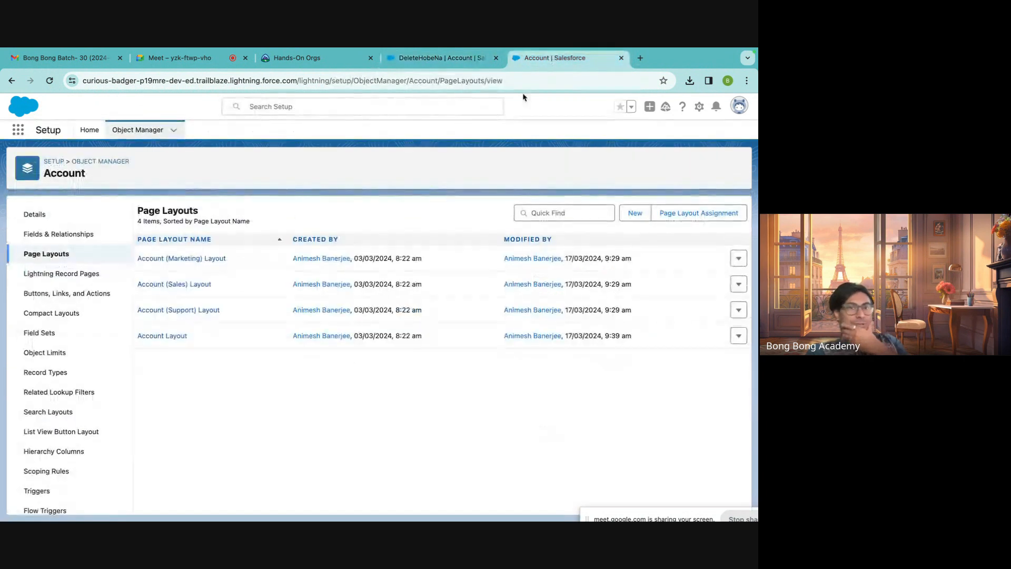
click(173, 337)
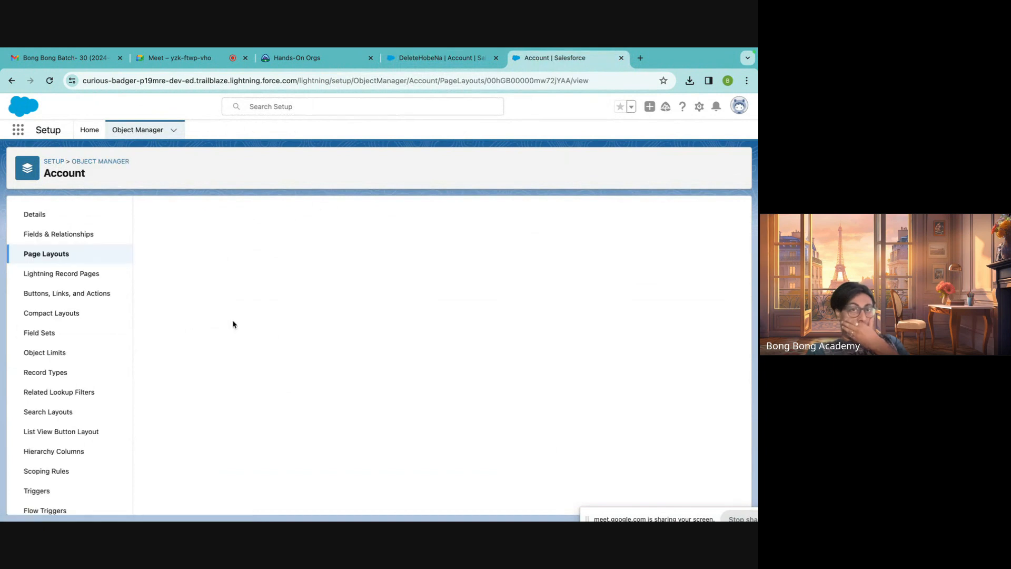
scroll(279, 335, down, 1)
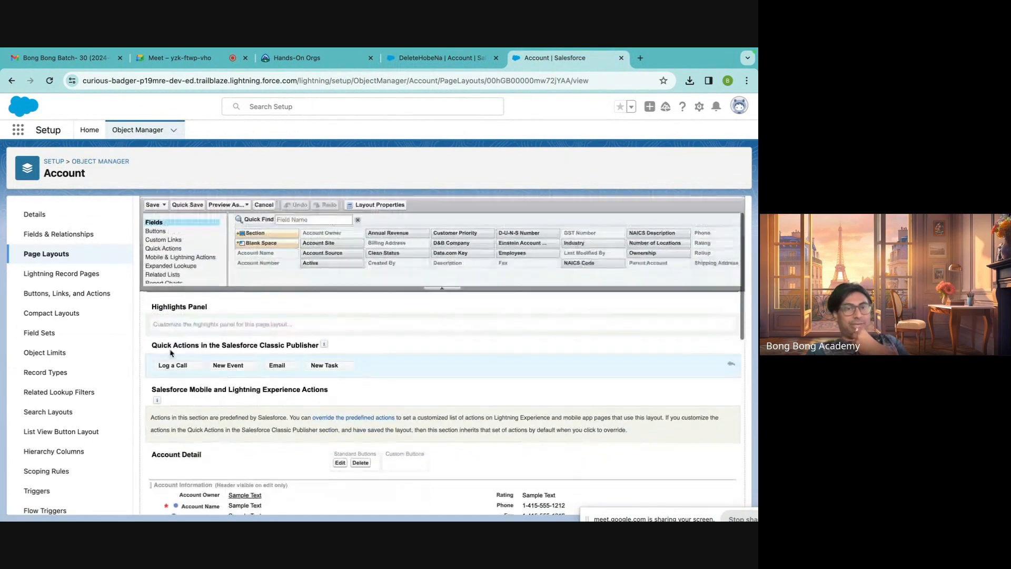
scroll(243, 387, down, 1)
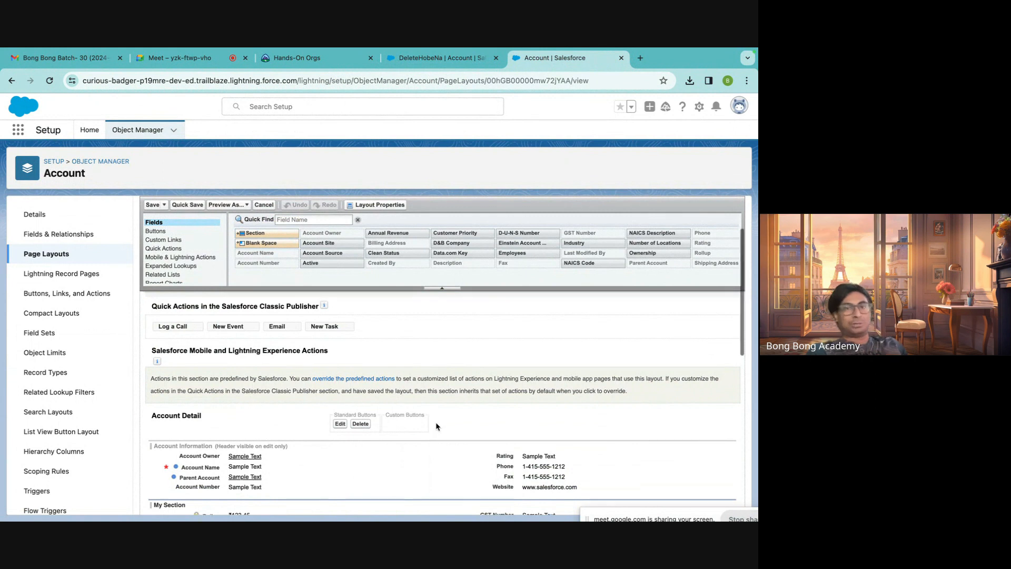
scroll(436, 427, up, 1)
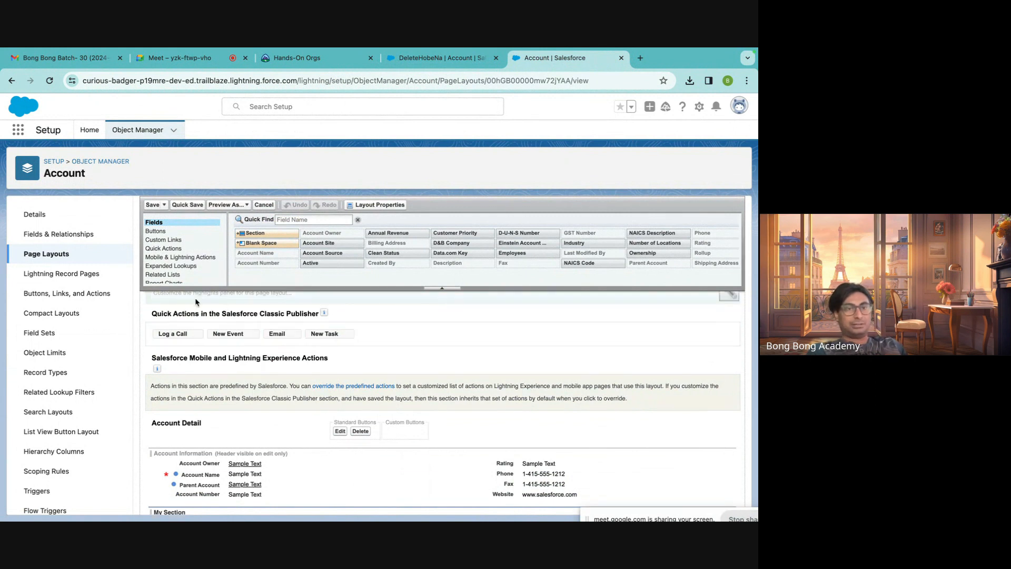
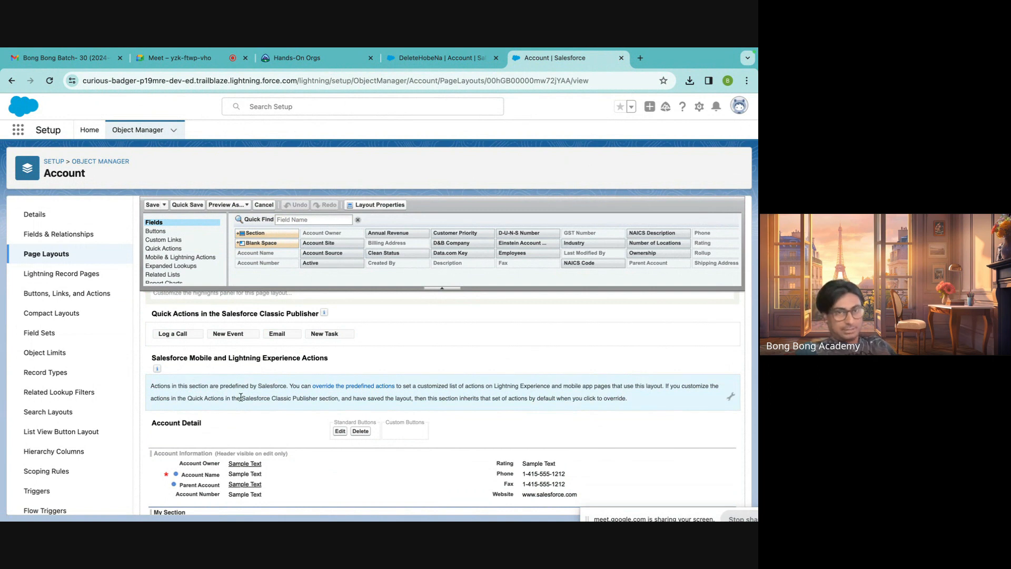
scroll(241, 397, down, 1)
scroll(256, 390, up, 1)
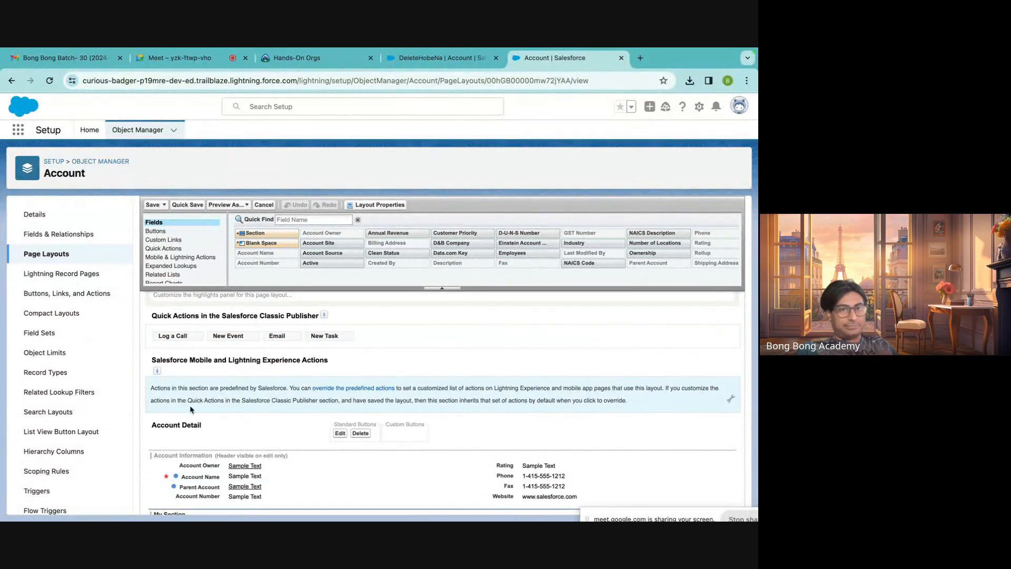
click(342, 389)
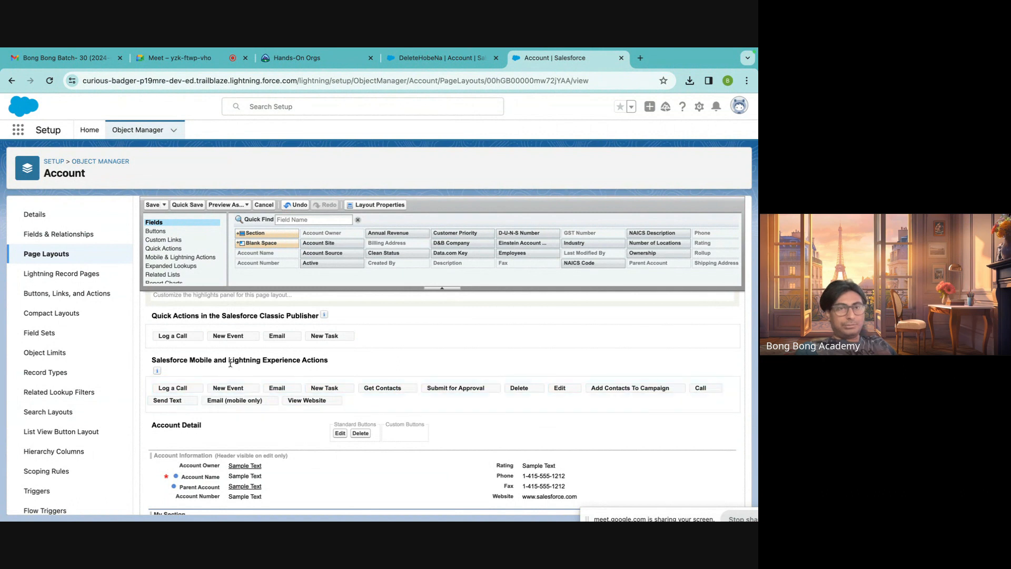
scroll(256, 455, down, 1)
scroll(255, 455, up, 1)
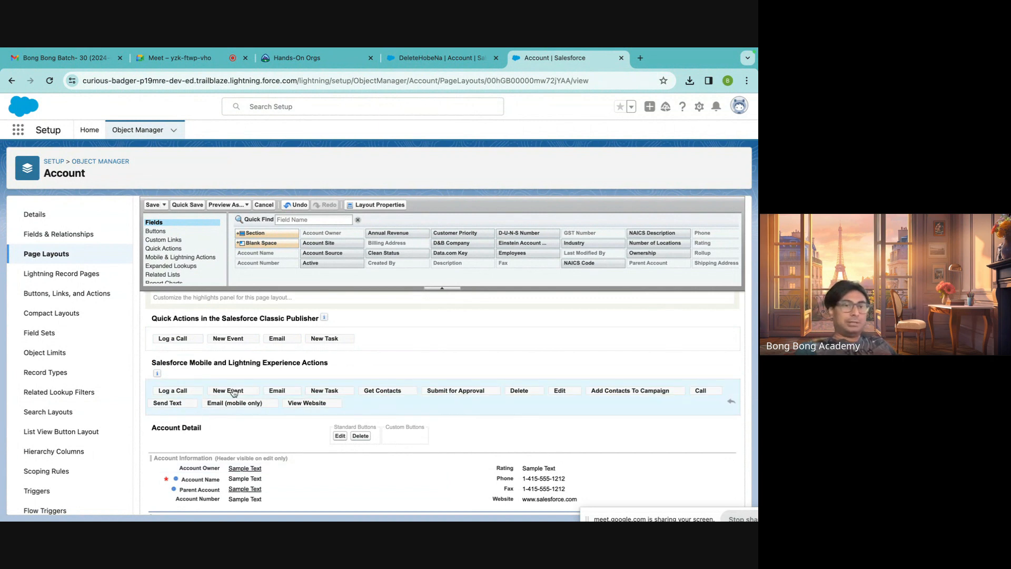
Open the Account Record Page in Lightning App Builder and examine the Highlights Panel and Record Detail component settings.
click(49, 279)
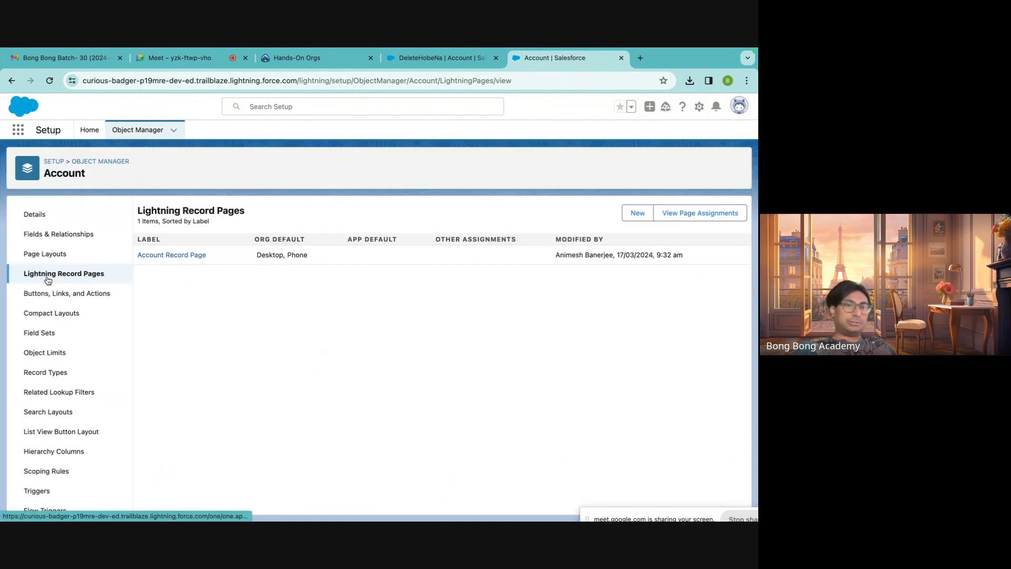
click(172, 257)
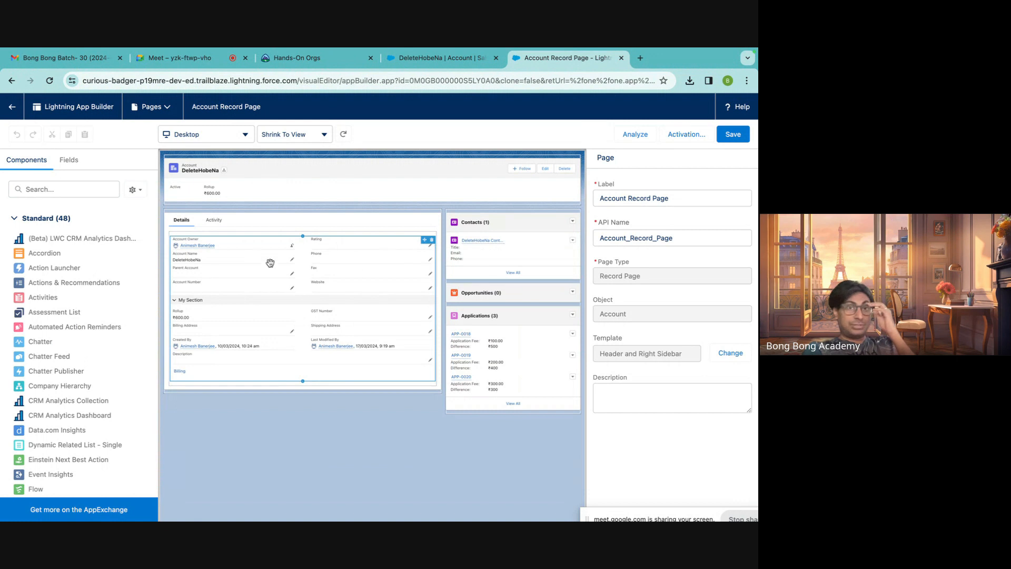
click(235, 277)
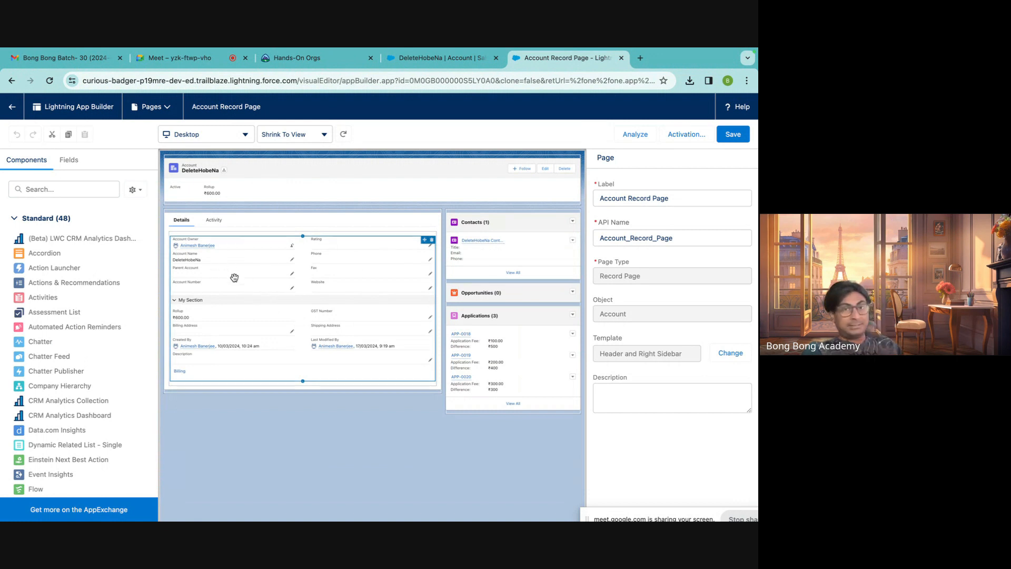
click(521, 171)
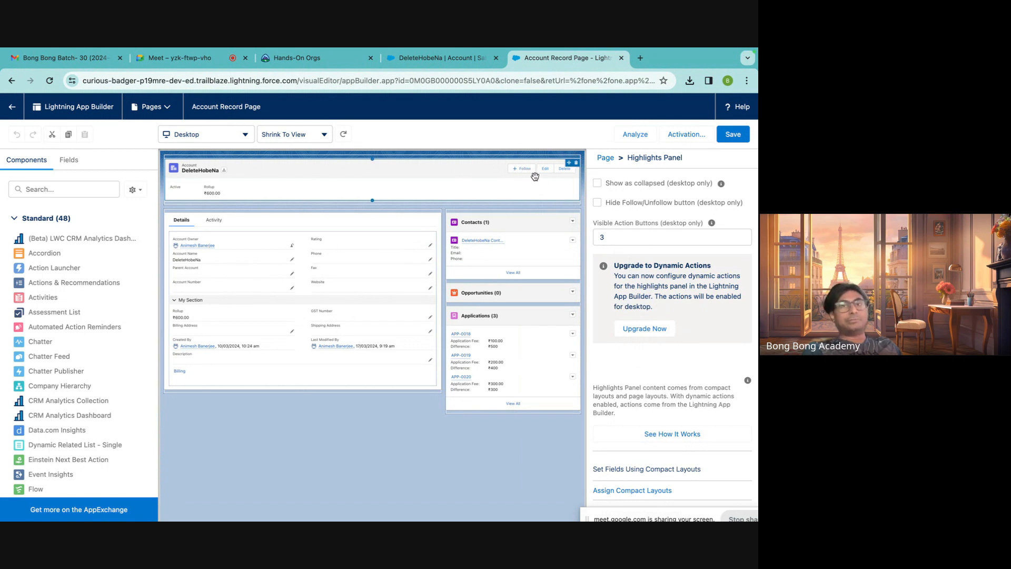
click(282, 311)
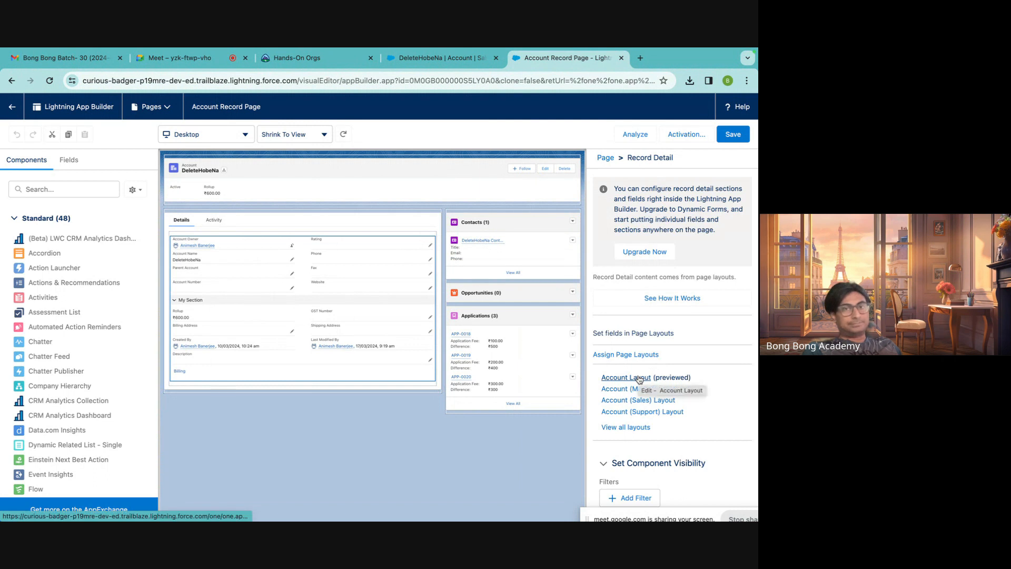
Upgrade the Record Detail component to Dynamic Forms, using Account Layout as the source page layout.
click(644, 252)
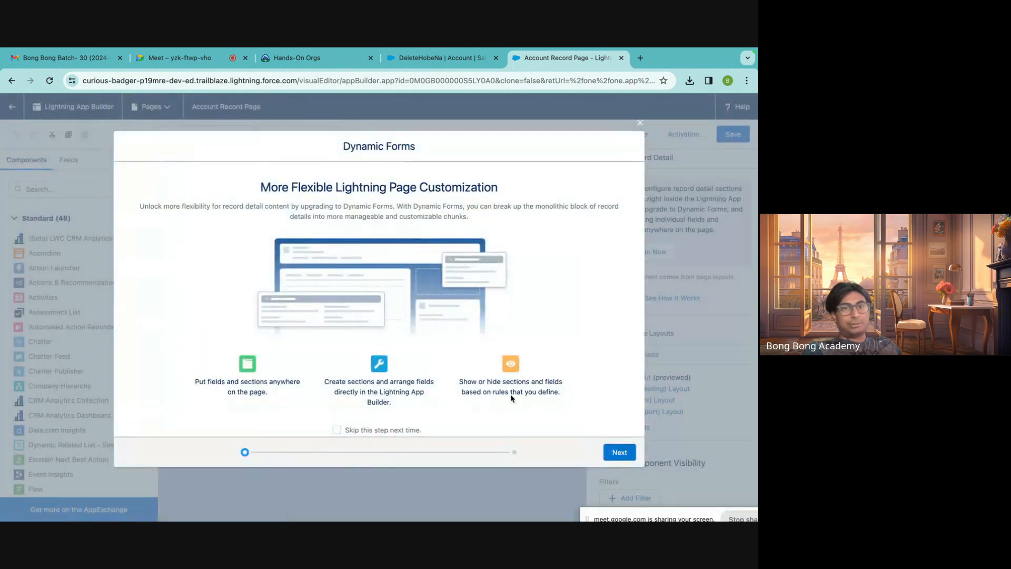
click(620, 452)
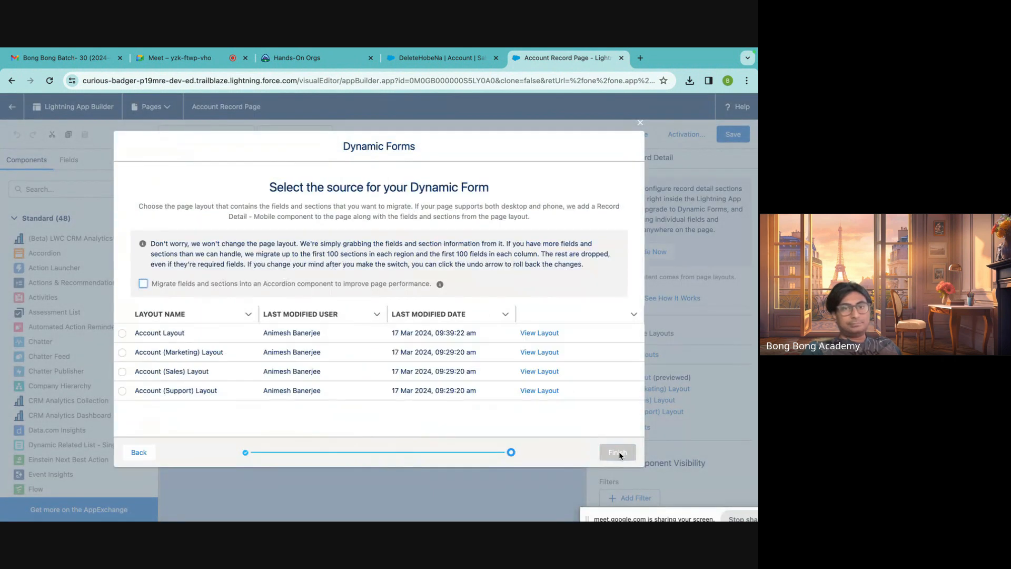
click(123, 332)
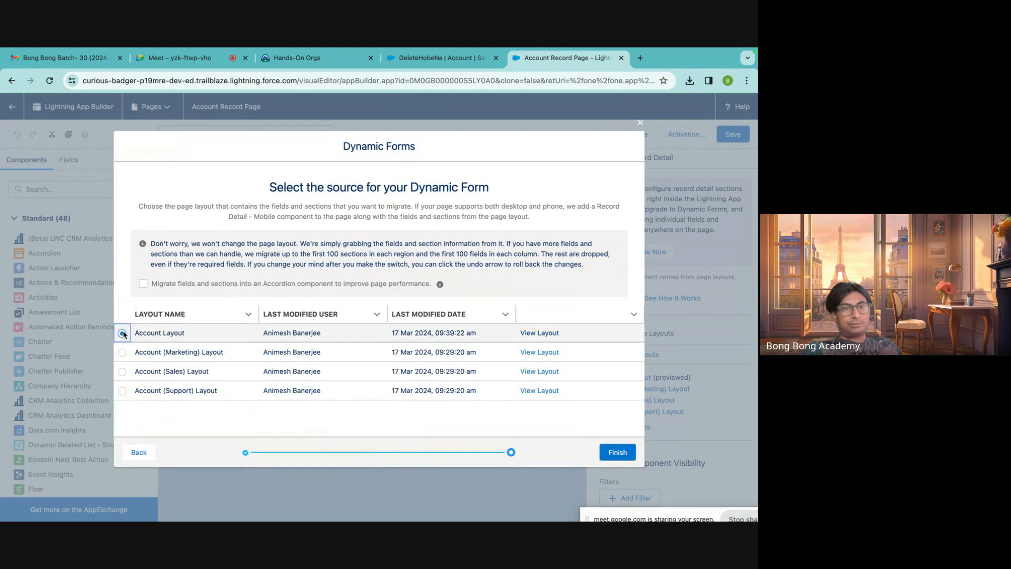
click(615, 452)
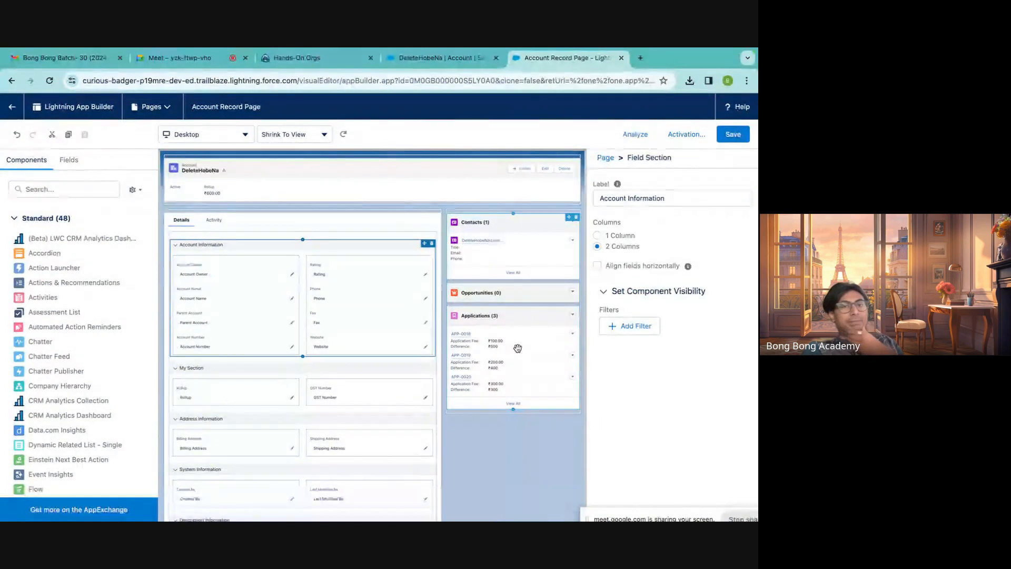
Show the Account Number field only when the record's Active field equals Yes, and save the page.
scroll(342, 380, down, 2)
scroll(343, 382, up, 1)
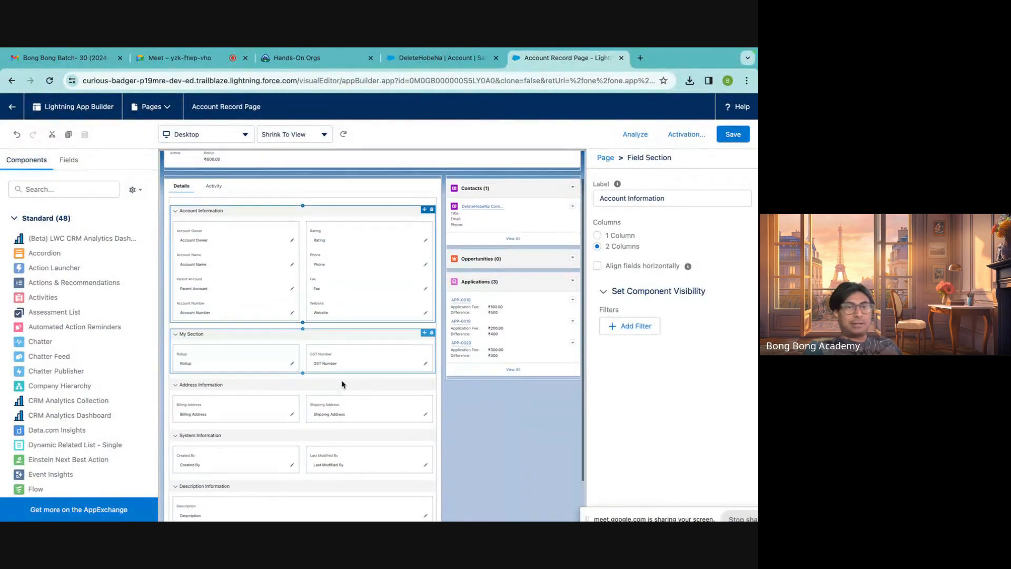
click(212, 312)
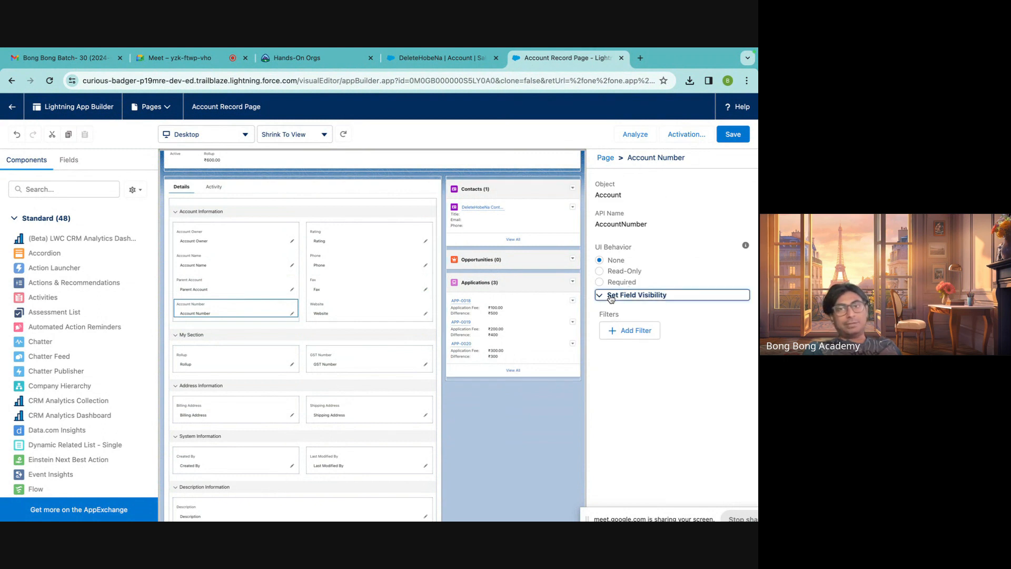
click(615, 301)
click(614, 299)
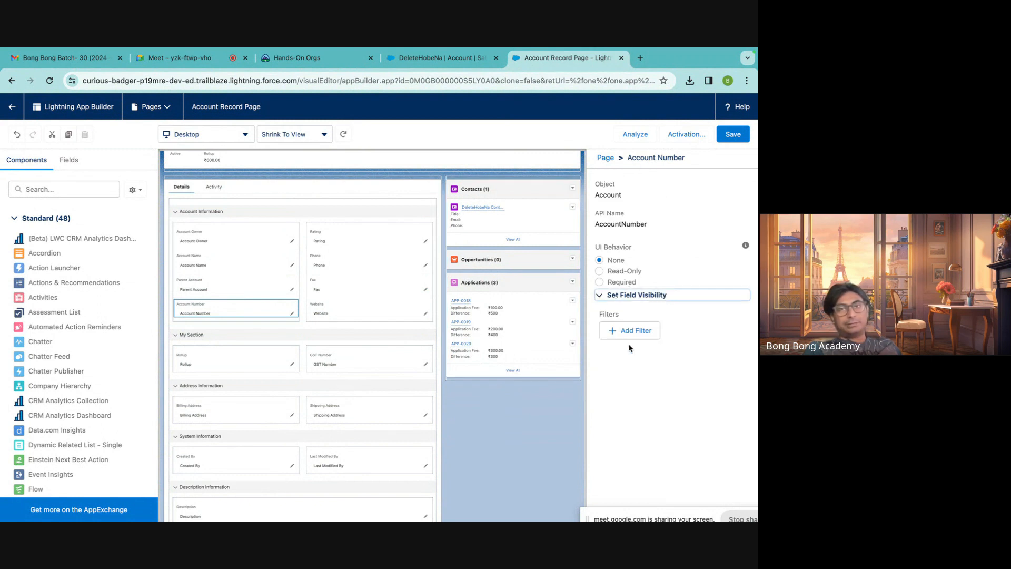
click(632, 332)
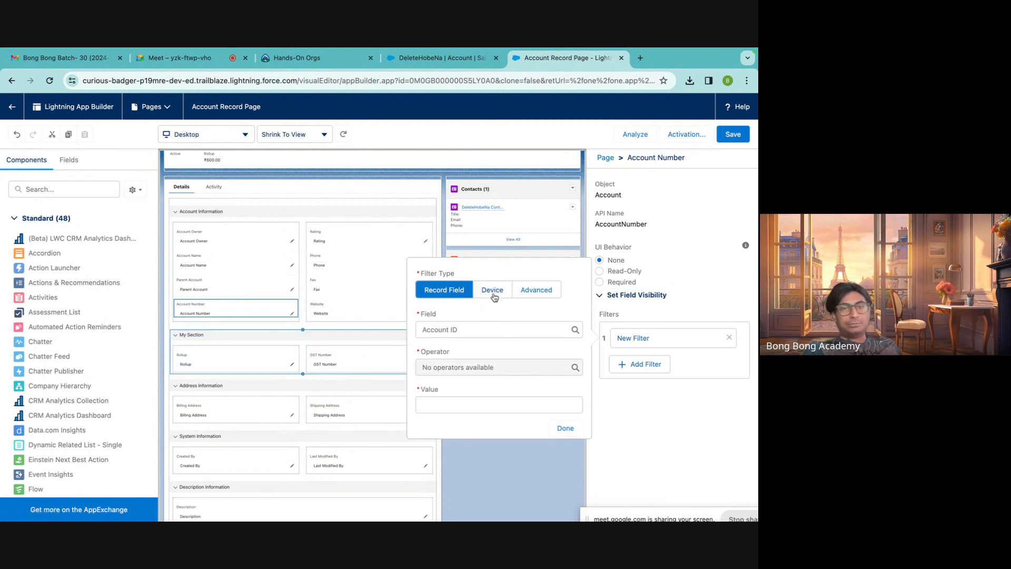
click(484, 331)
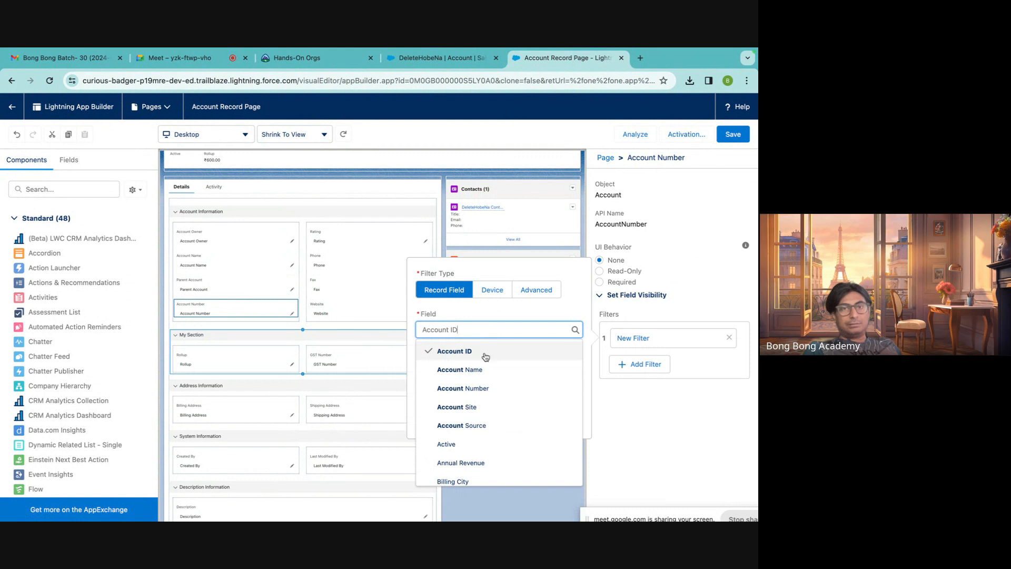
click(462, 442)
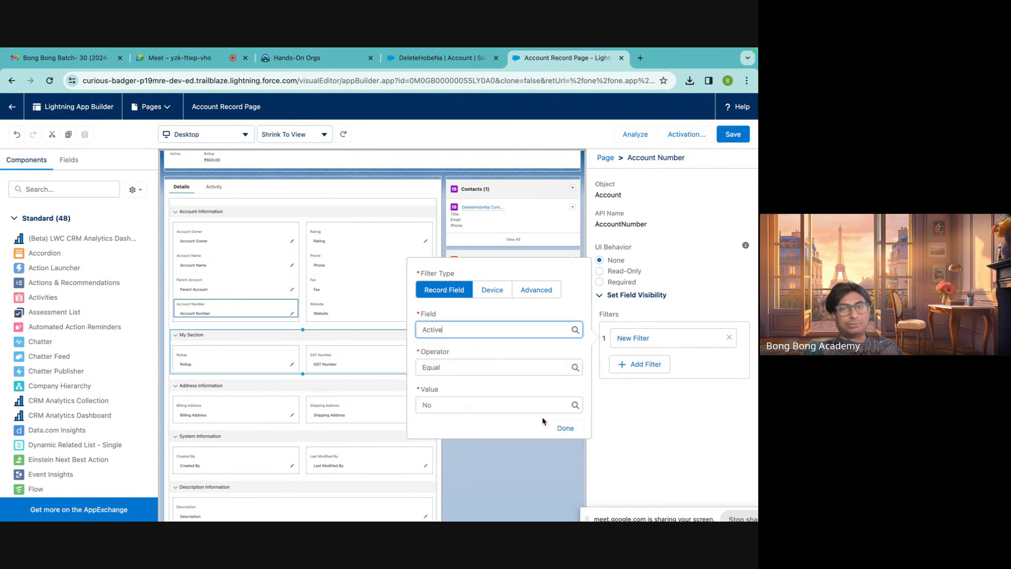
click(466, 405)
click(463, 442)
click(565, 428)
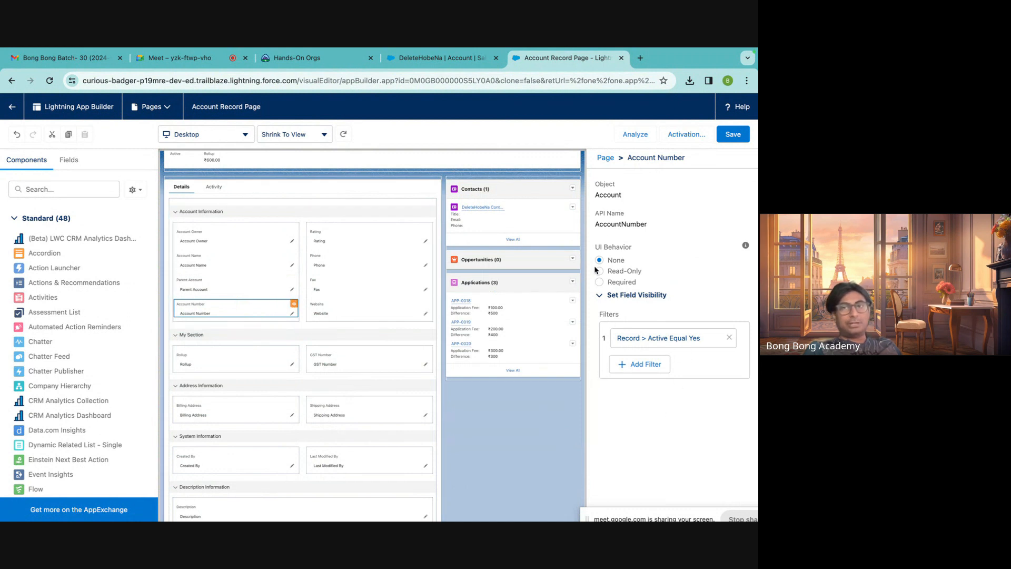
click(733, 134)
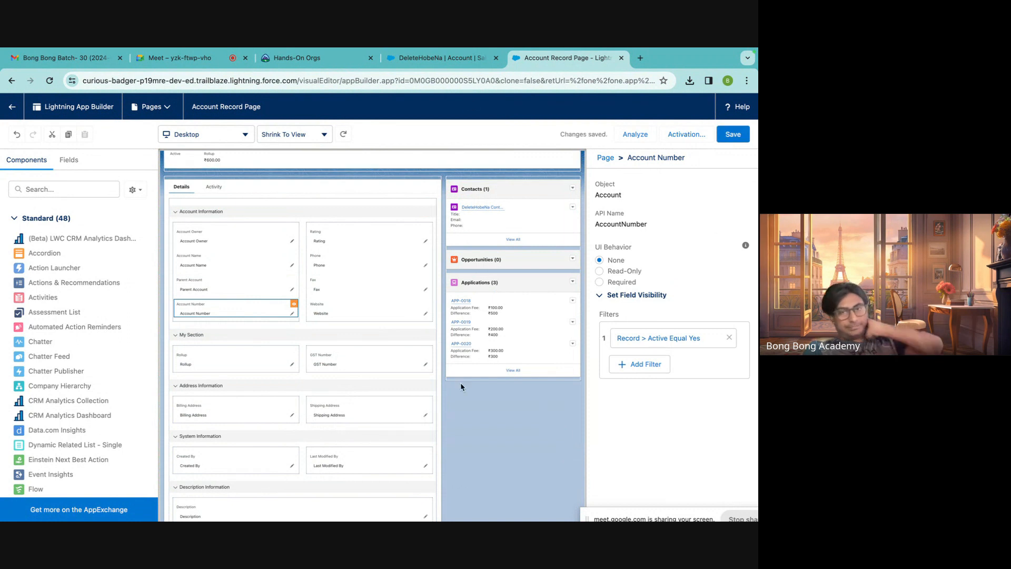
Upgrade the Highlights Panel to Dynamic Actions by migrating the actions from Account Layout.
scroll(460, 387, down, 1)
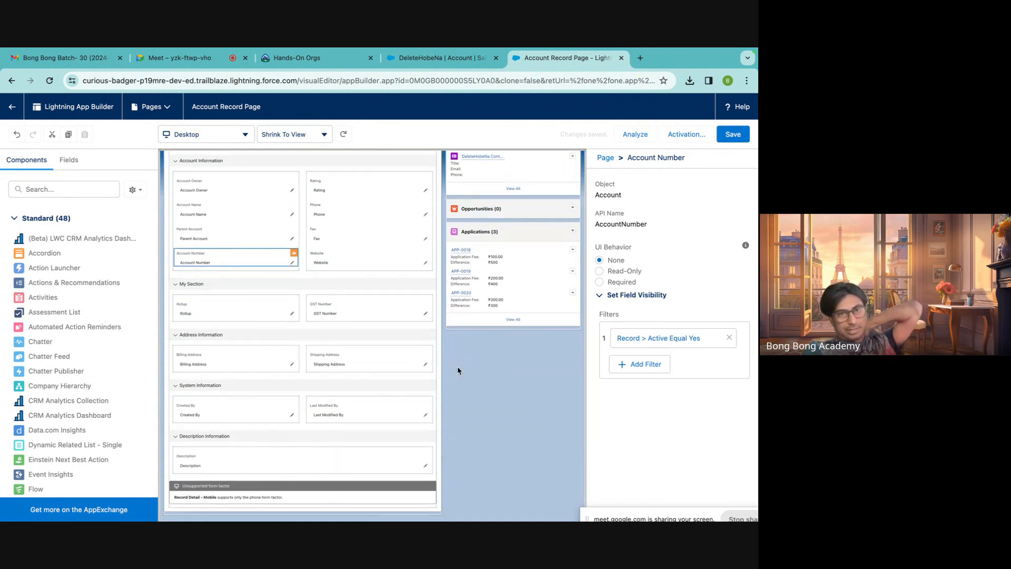
scroll(457, 366, up, 1)
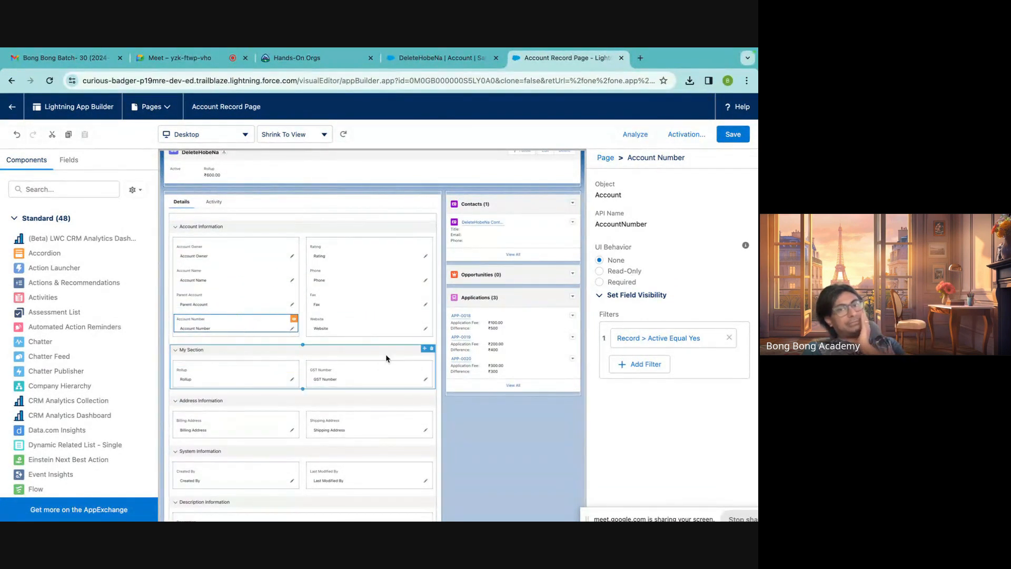
scroll(386, 358, up, 1)
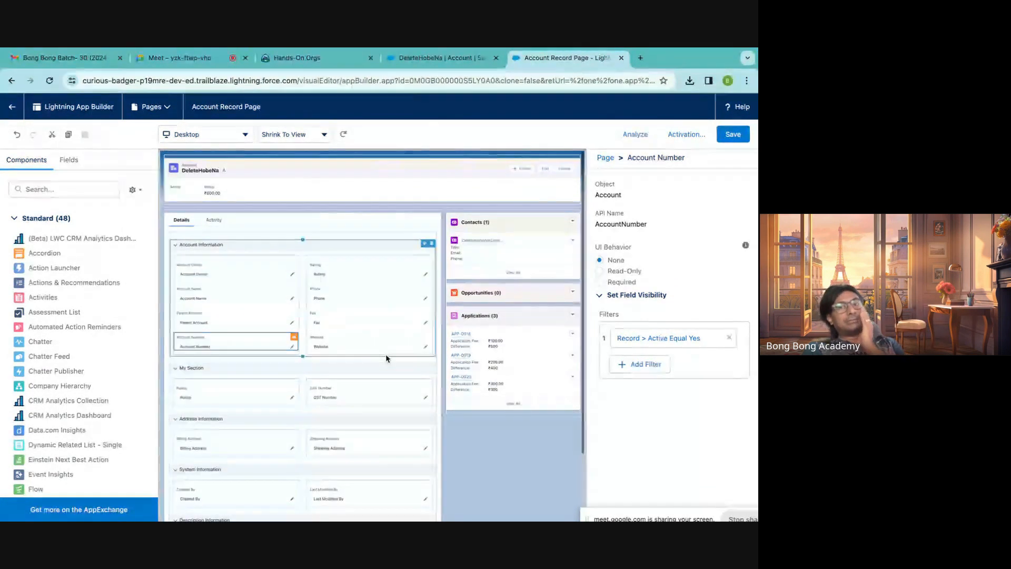
click(556, 171)
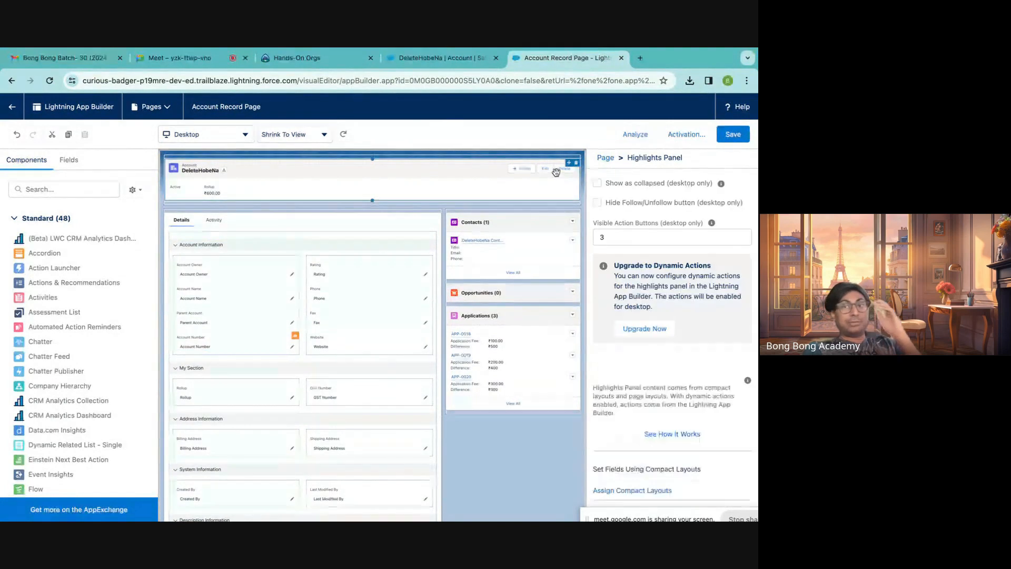
click(645, 328)
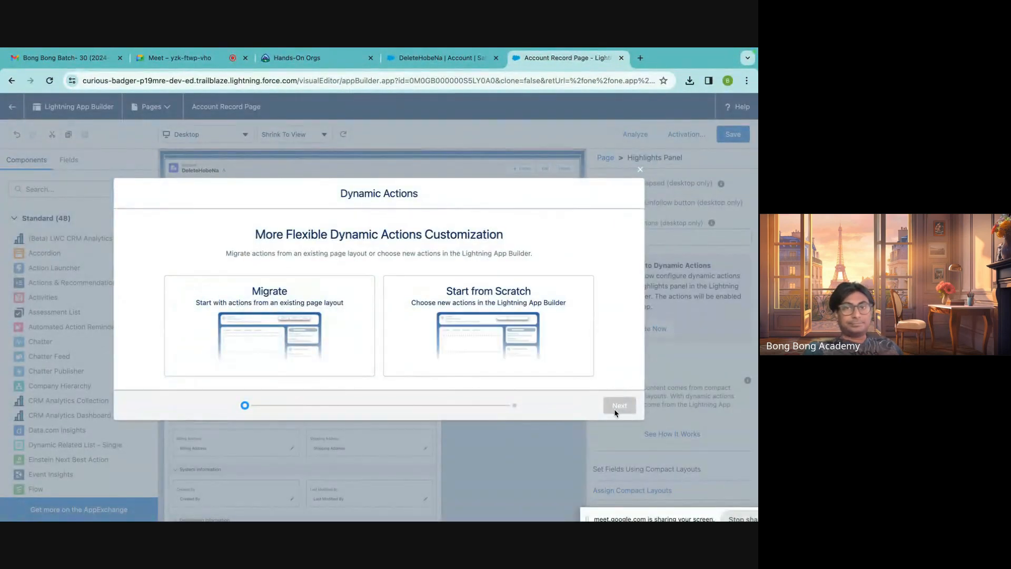
click(363, 368)
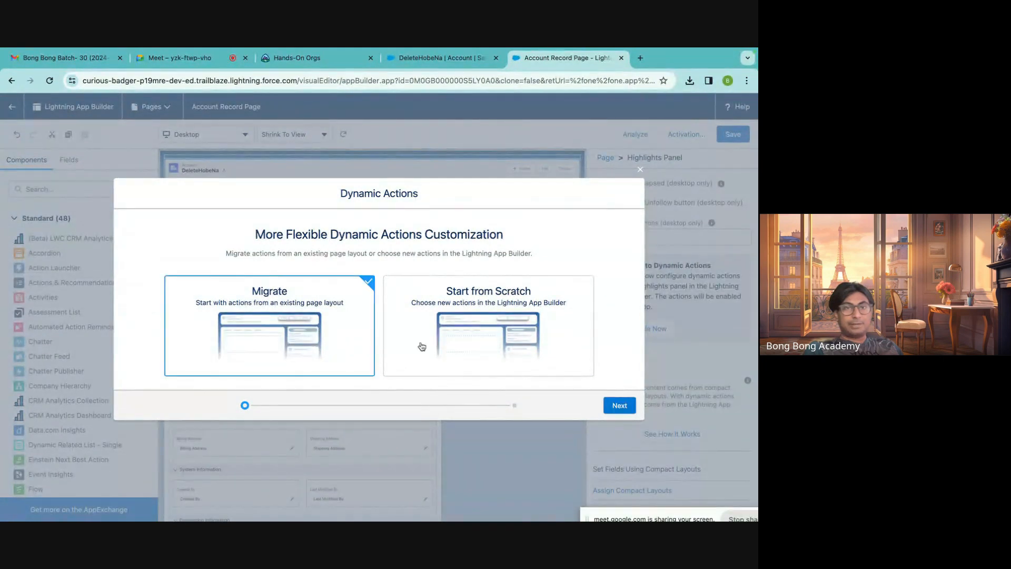
click(619, 406)
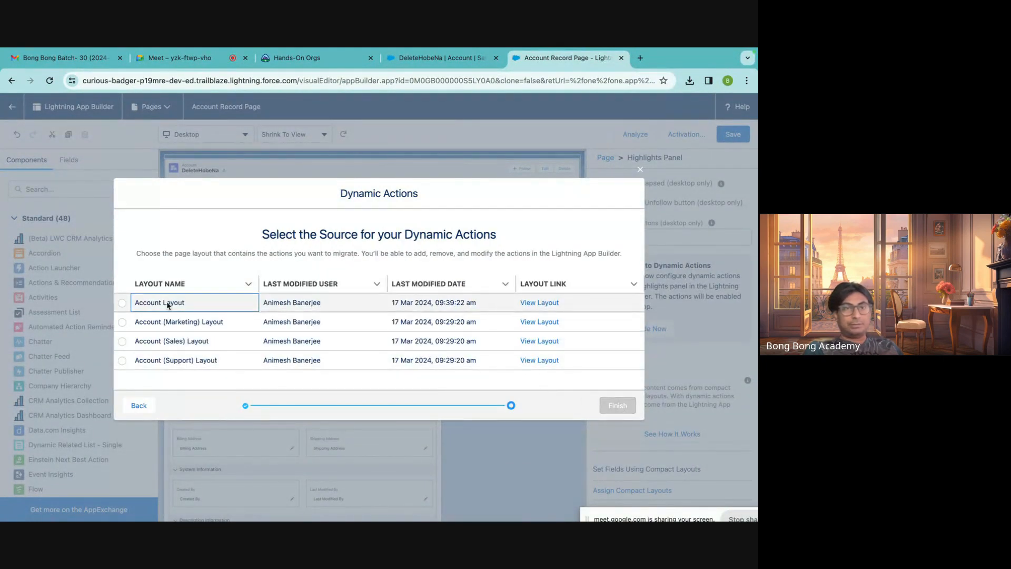
click(122, 303)
click(618, 405)
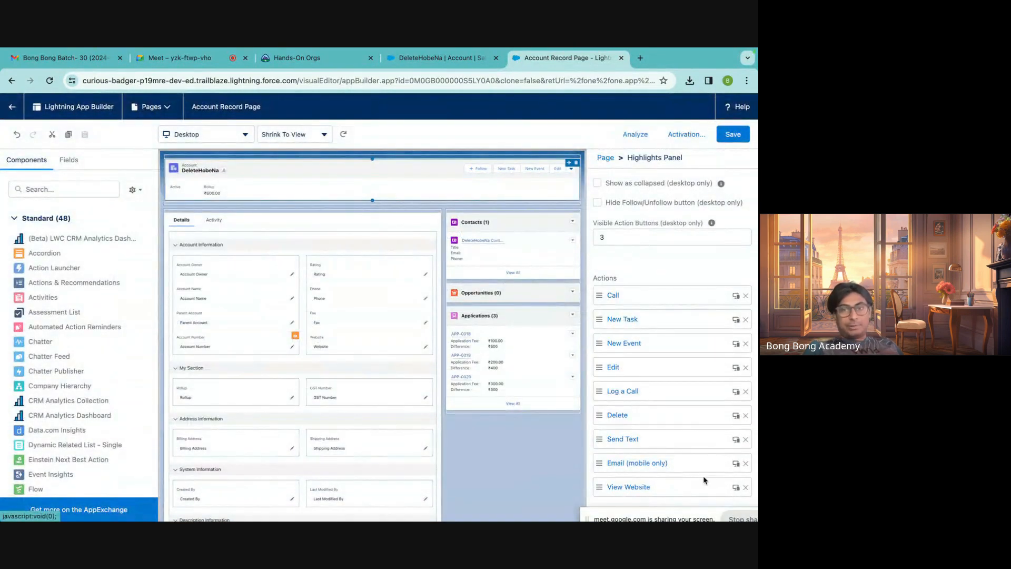
Remove View Website, Email (mobile only), Send Text, Log a Call, Edit, New Event, New Task and Call from the Highlights Panel actions.
click(745, 487)
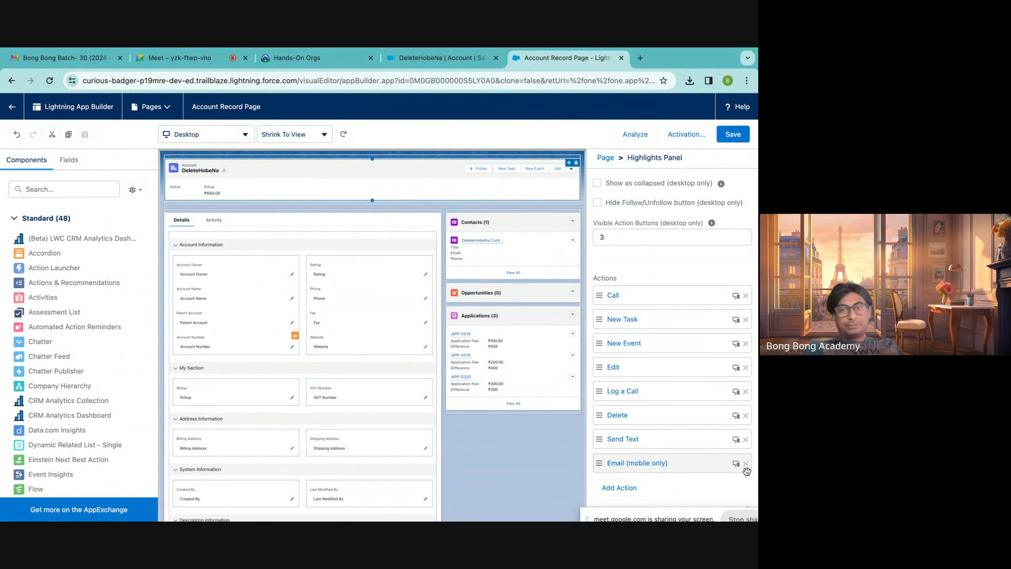
click(745, 464)
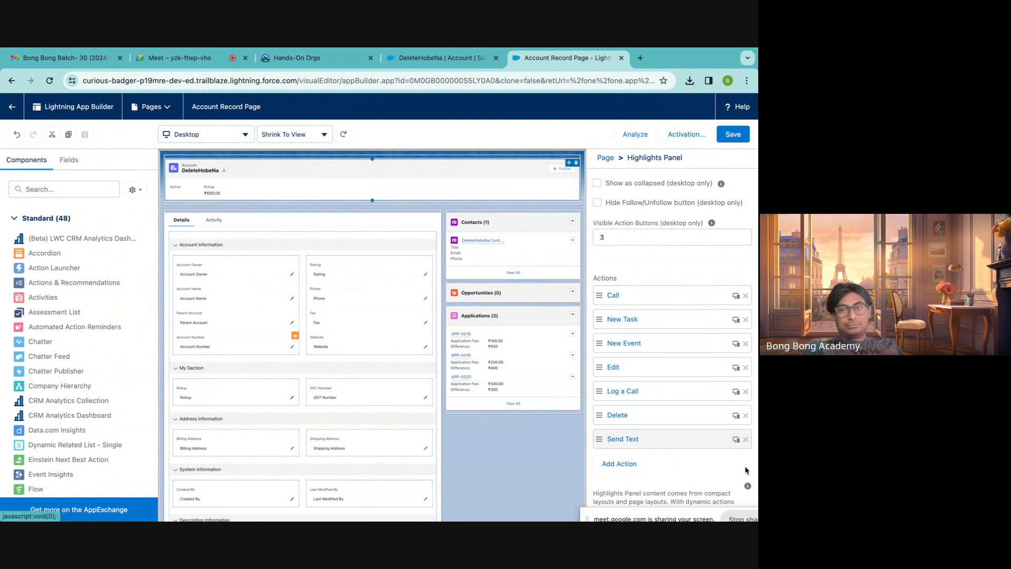
click(745, 439)
click(745, 391)
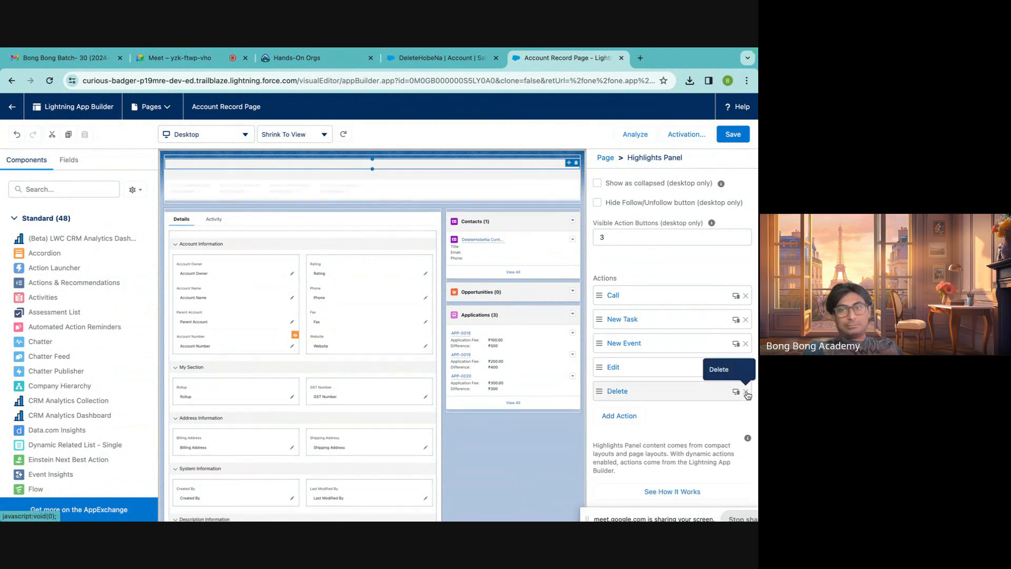
click(745, 367)
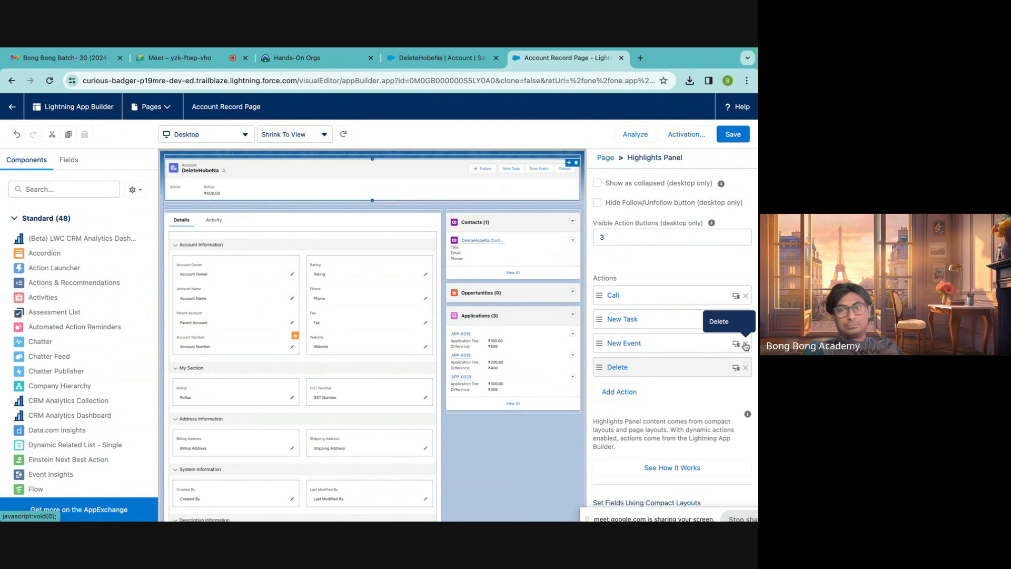
click(746, 343)
click(746, 320)
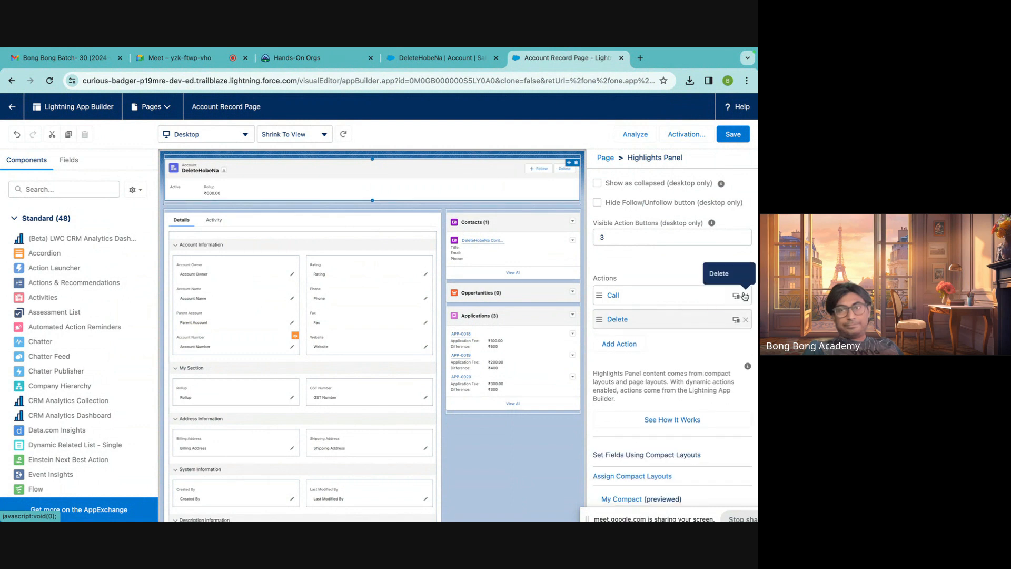
click(745, 295)
Add the standard Edit action to the Highlights Panel and place it above Delete.
click(625, 328)
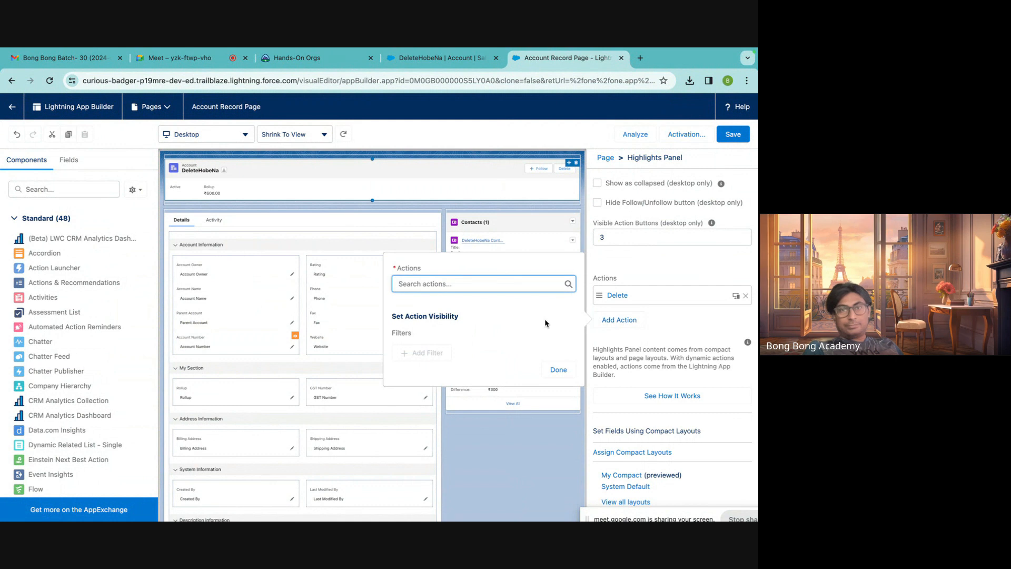
click(443, 284)
text(ed)
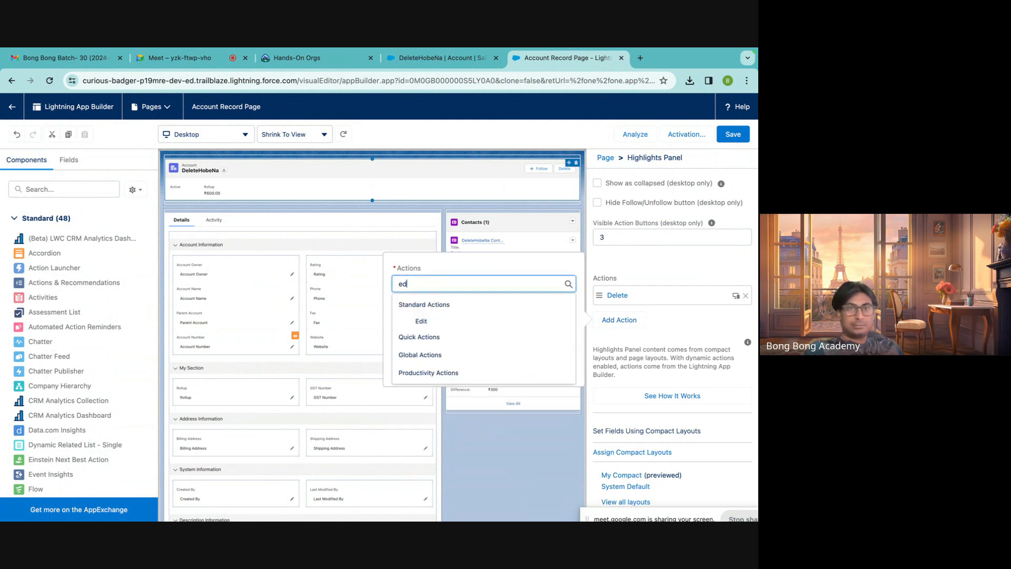
click(419, 321)
click(555, 369)
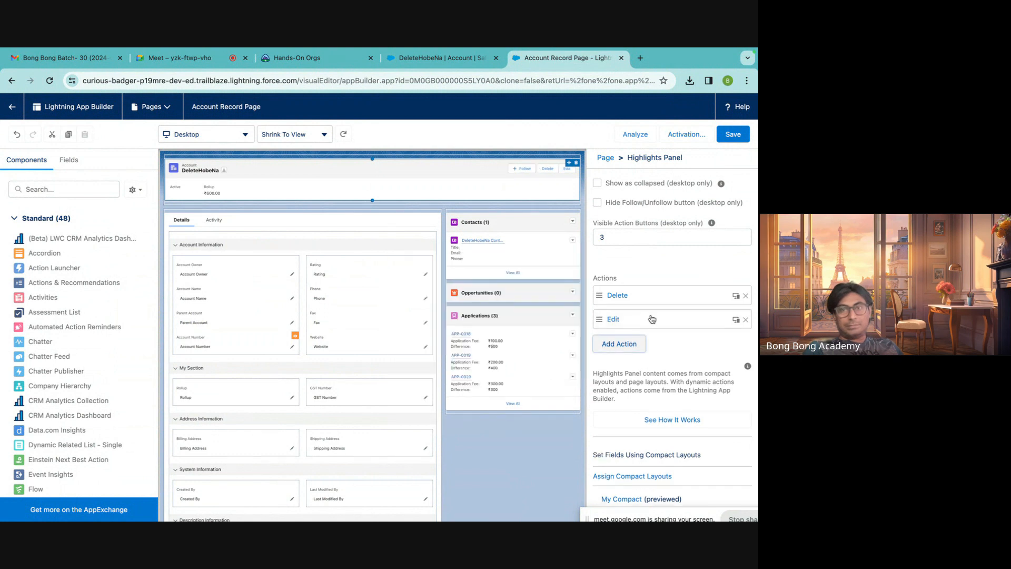
drag(648, 319, 649, 302)
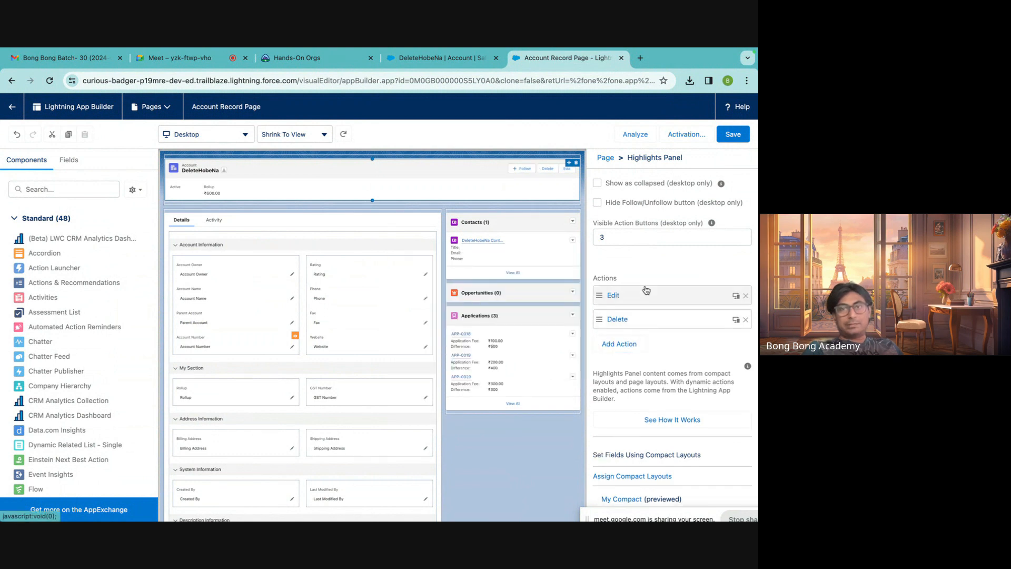
Show the Delete action only when the record's Active field equals Yes, and save the page.
click(643, 321)
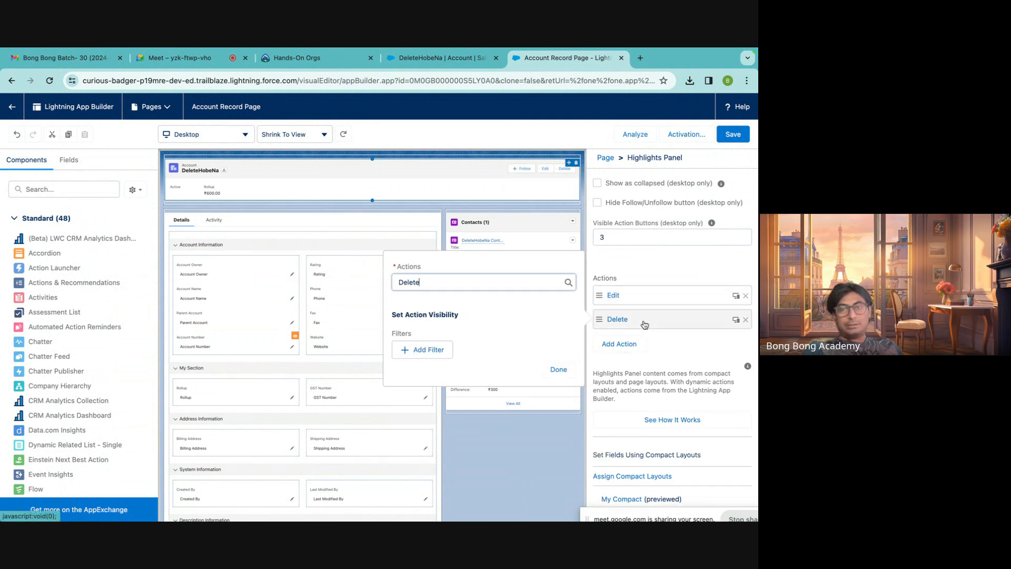
click(426, 350)
click(417, 361)
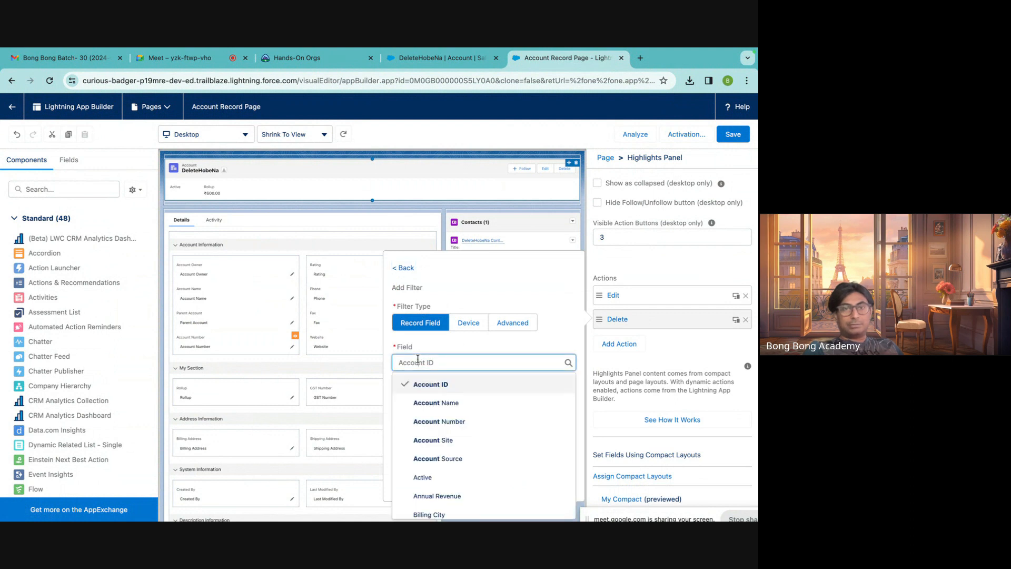
click(420, 476)
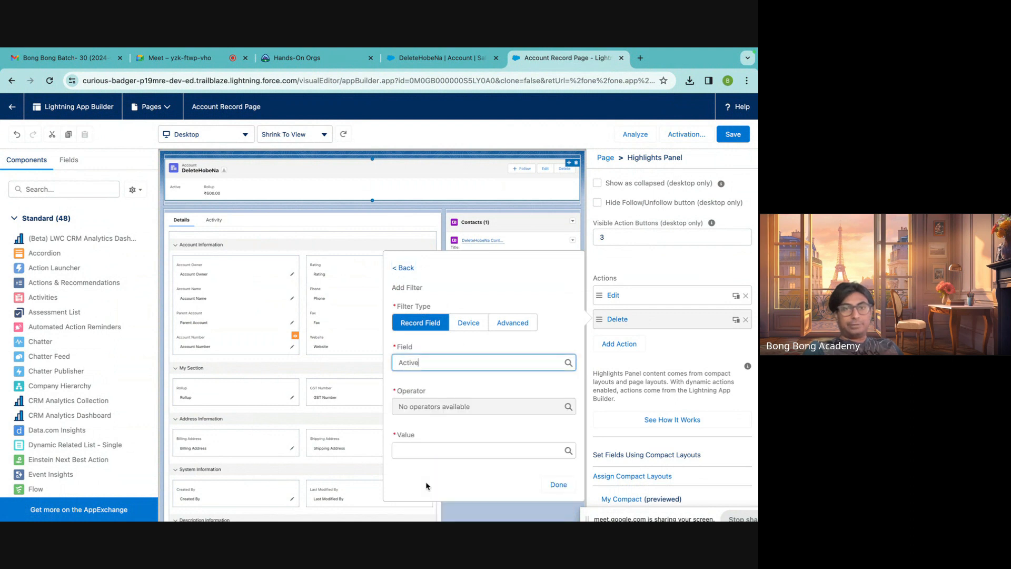
click(415, 450)
text(y)
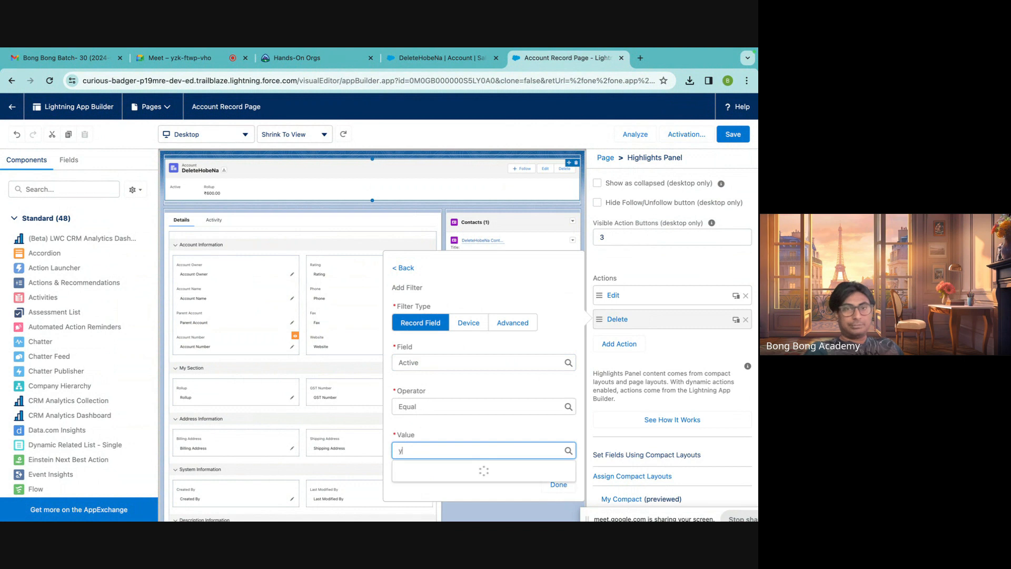
text(es)
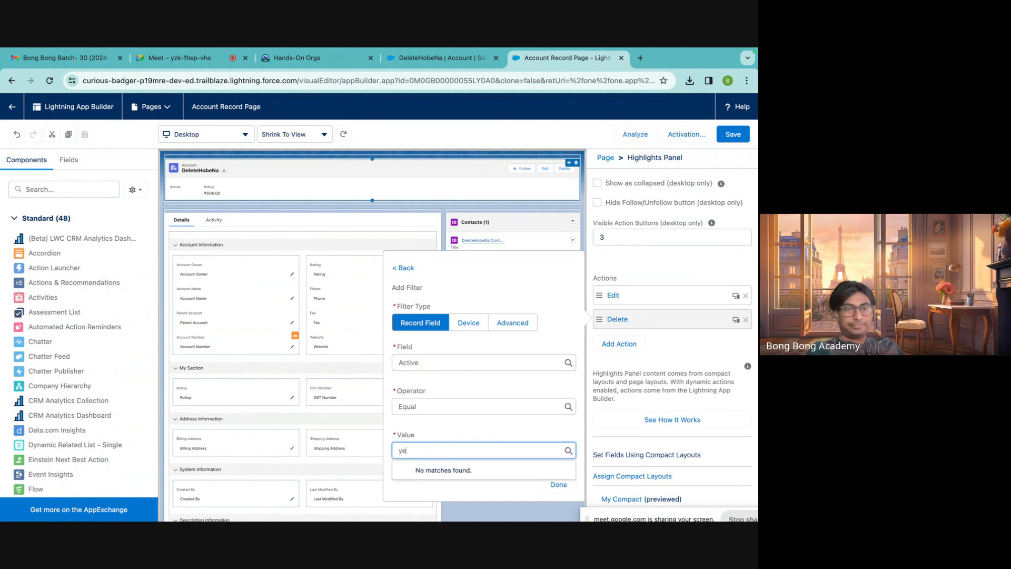
key(BackSpace)
key(BackSpace)
key(BackSpace)
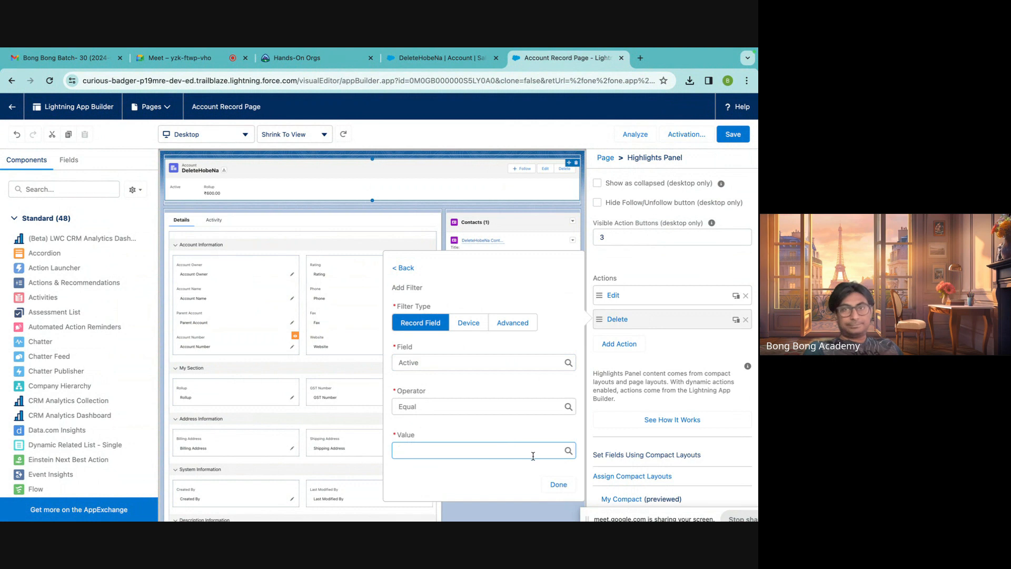
text(Yes)
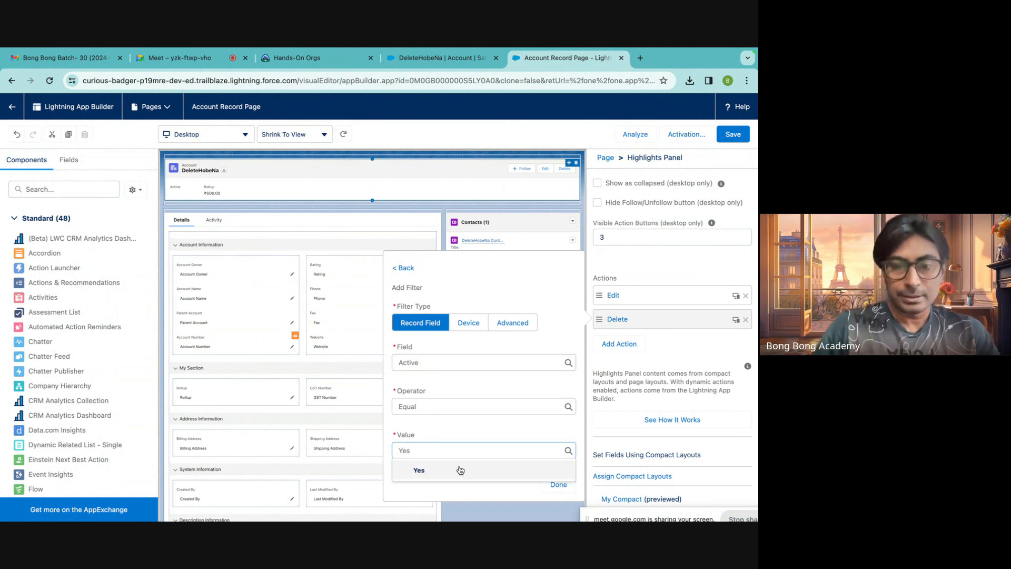
click(556, 485)
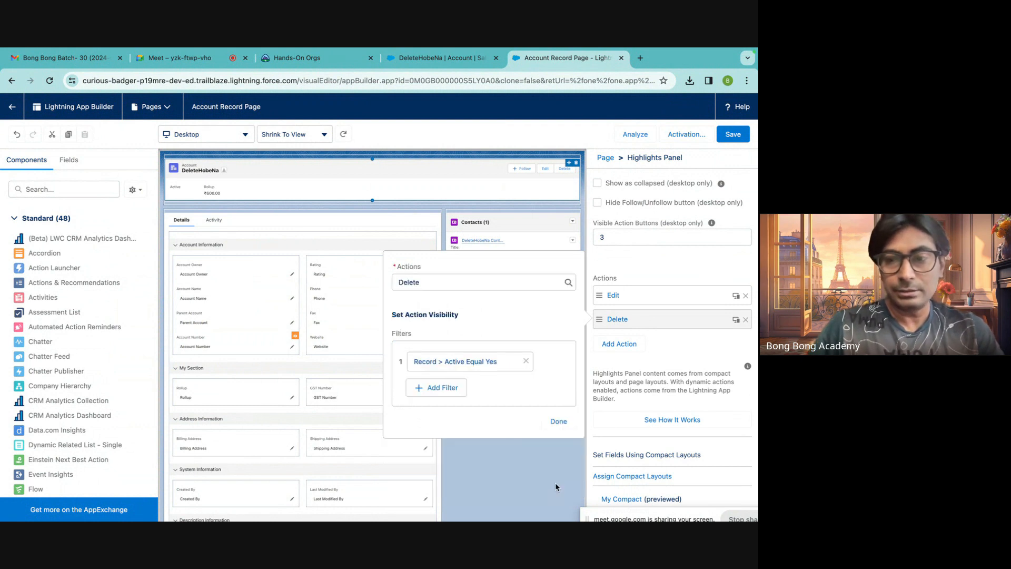
click(557, 421)
click(729, 135)
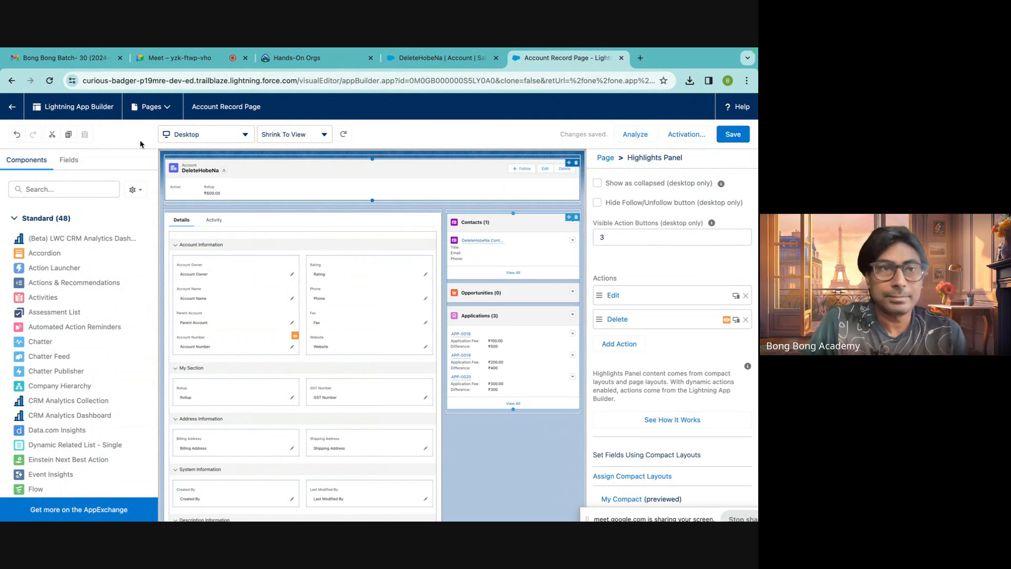
Return to the DeleteHobeNa account record, reload it, and examine its header actions and detail fields.
click(12, 107)
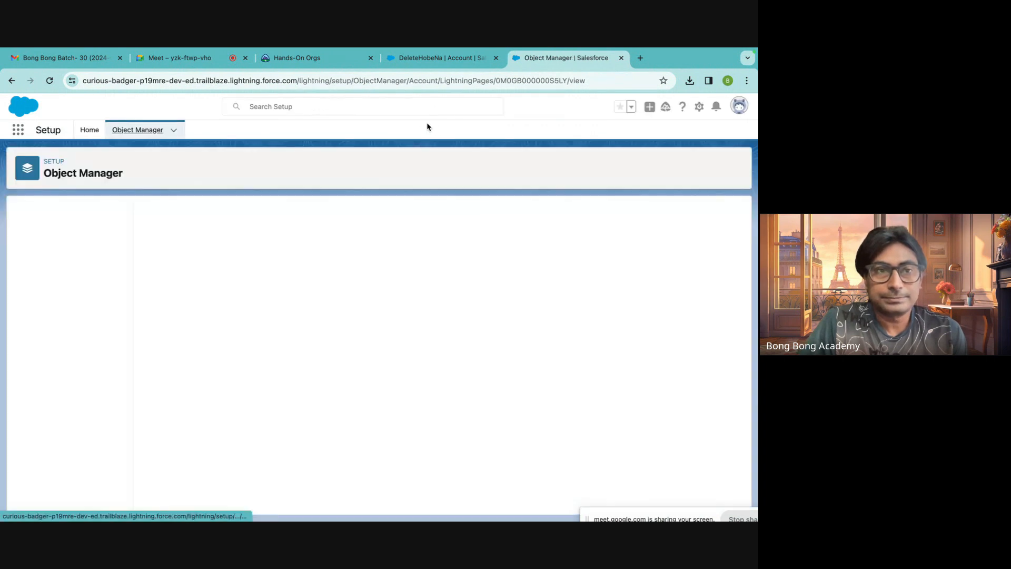
click(431, 59)
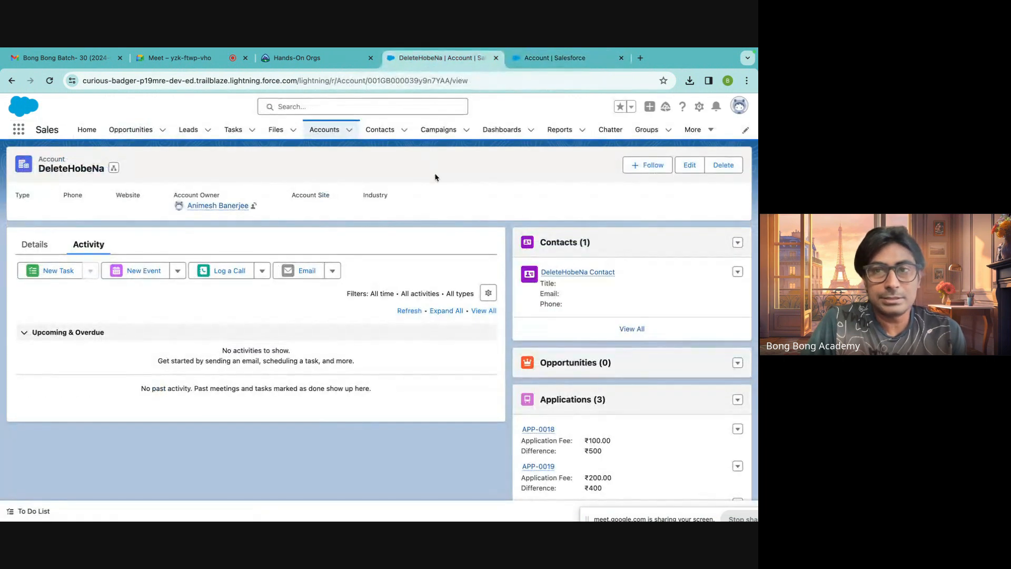
key(super+r)
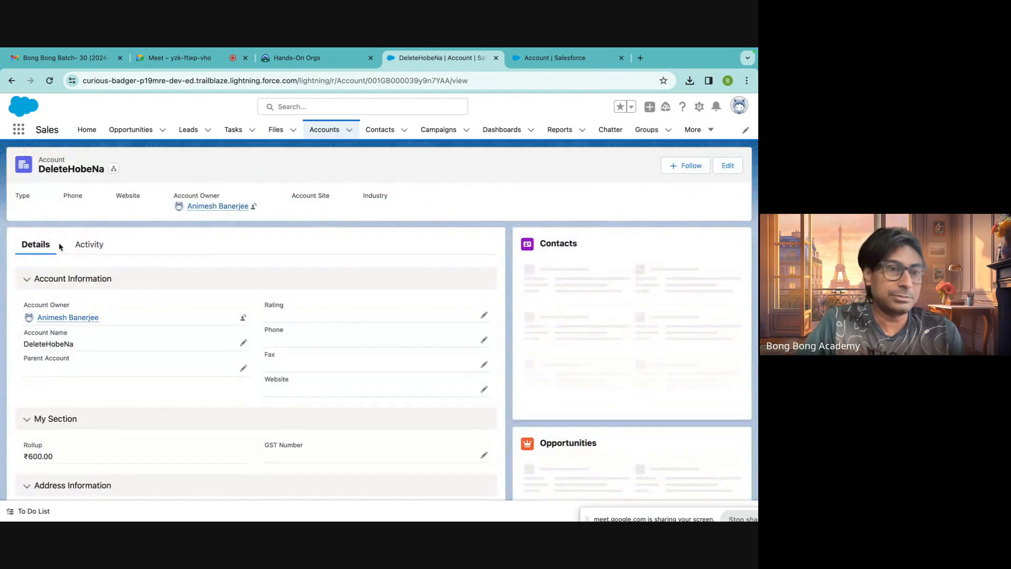
scroll(180, 365, down, 4)
scroll(182, 367, up, 2)
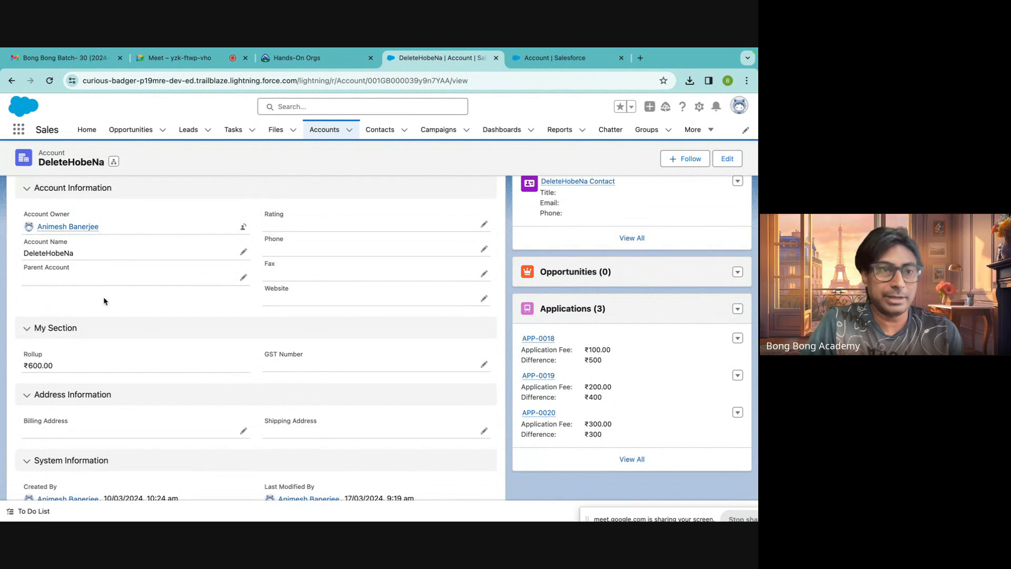
scroll(120, 314, down, 2)
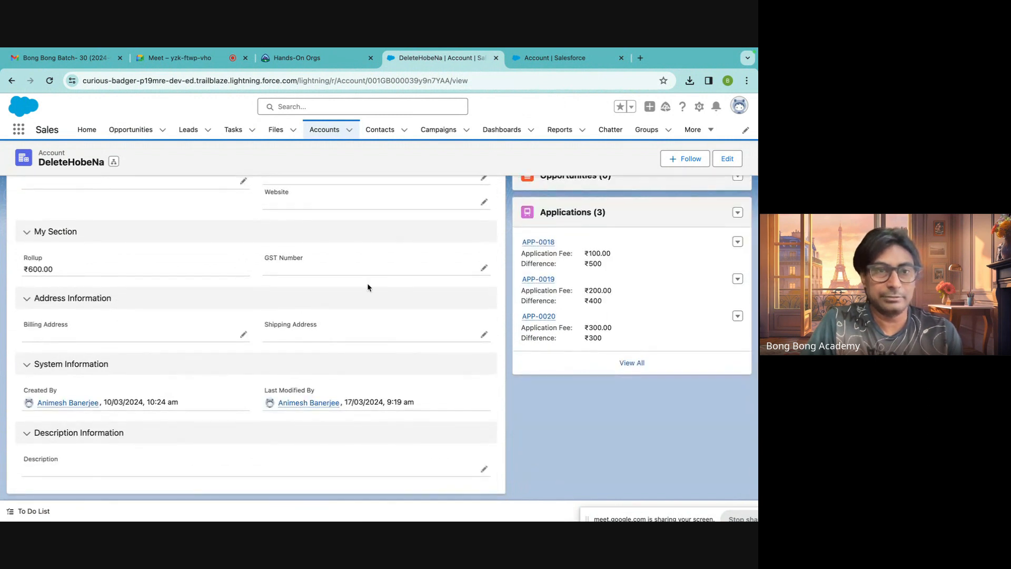
scroll(367, 288, up, 3)
Add the Active field above Rating in the Account Information section of Account Record Page, and save the page.
click(557, 58)
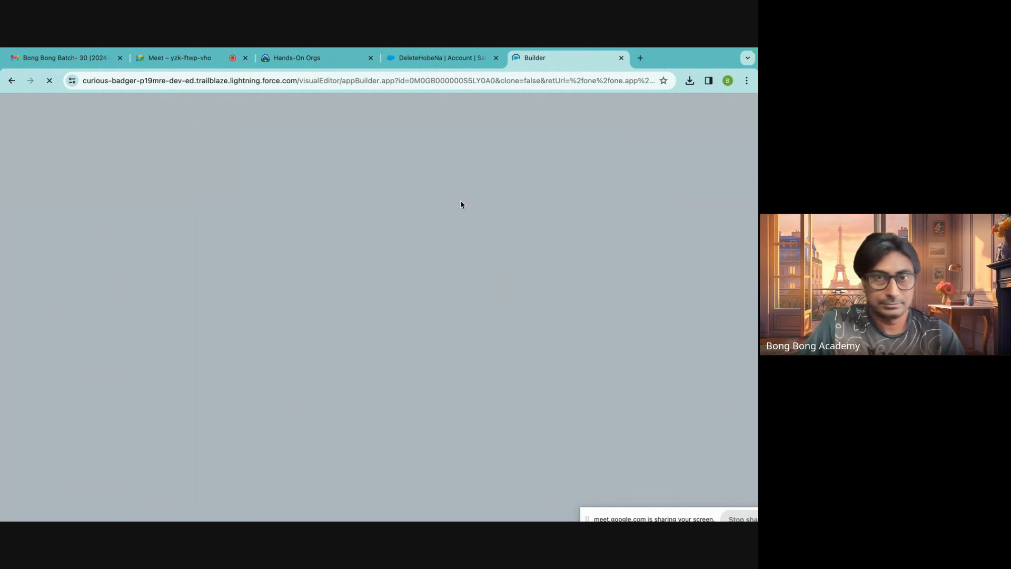
click(424, 61)
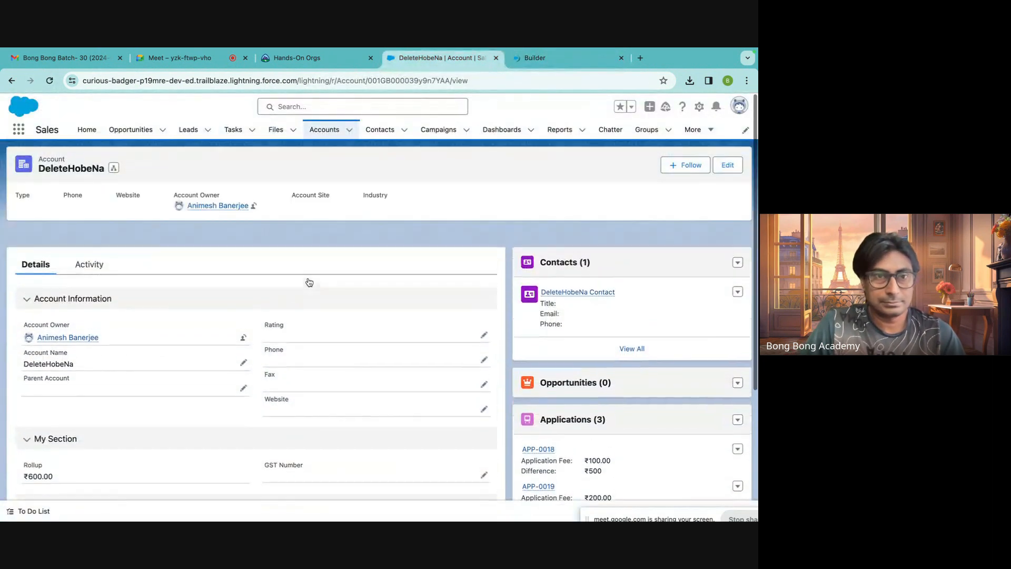
click(522, 64)
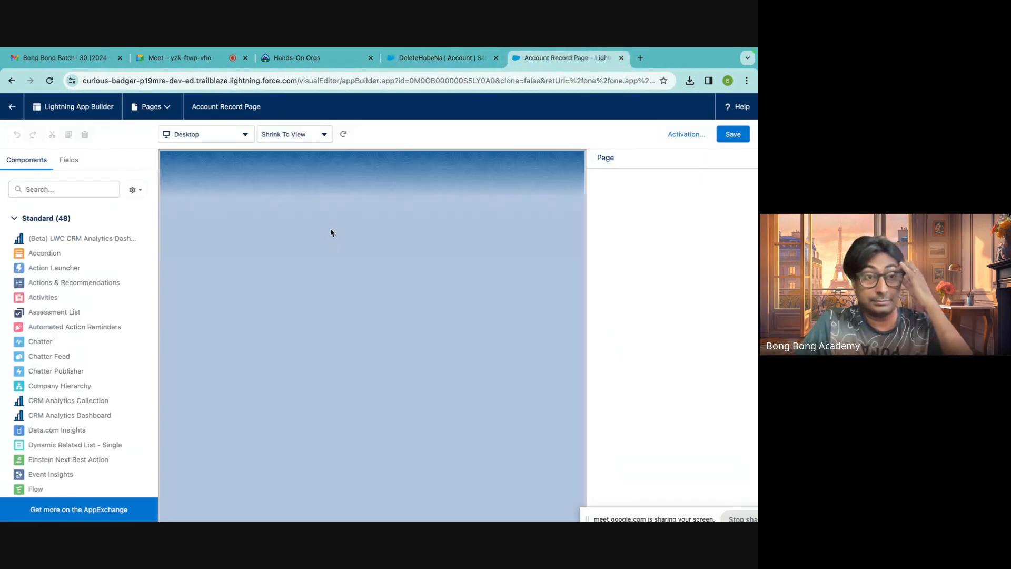
click(71, 161)
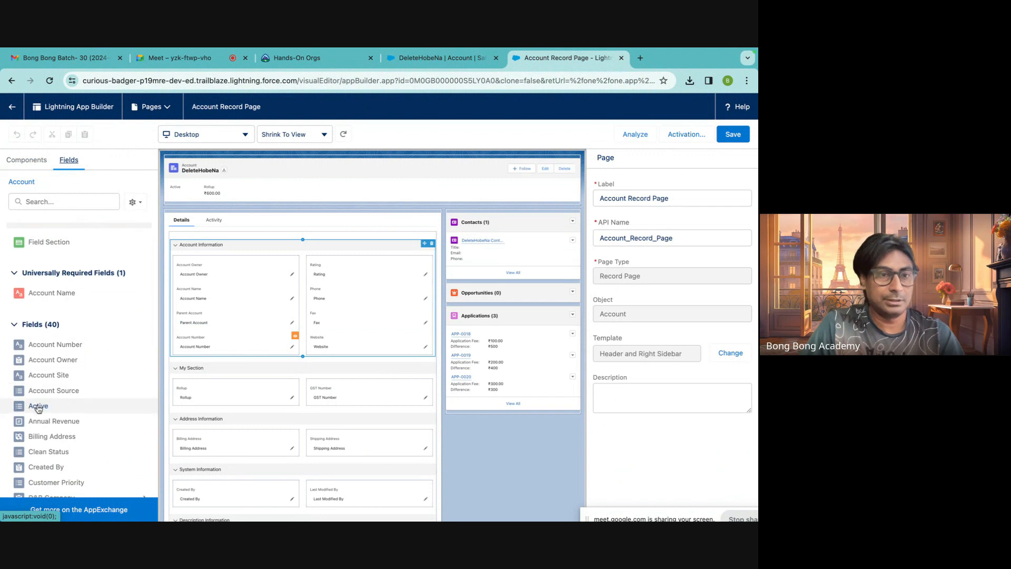
drag(38, 409, 327, 264)
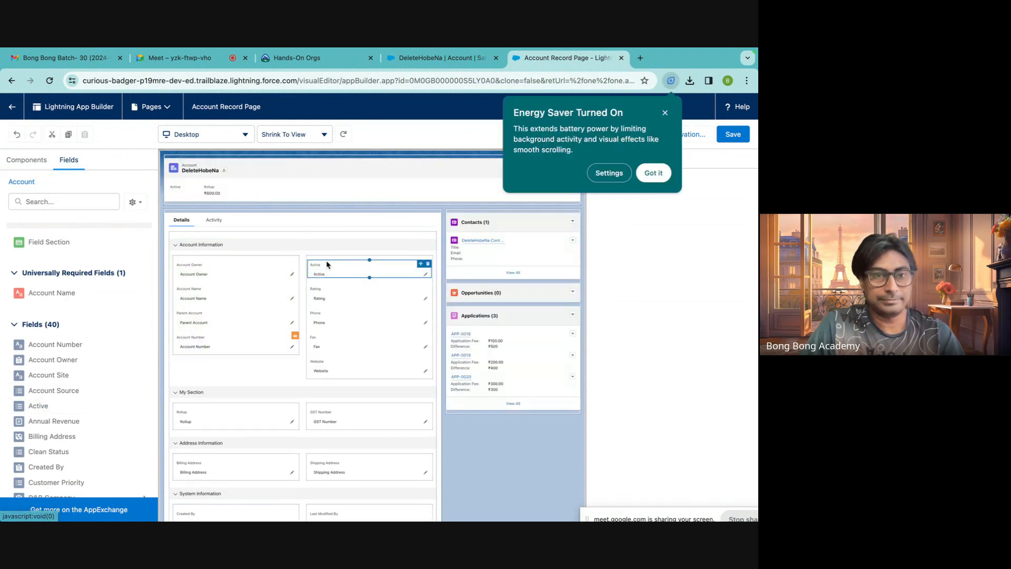
click(654, 174)
click(735, 136)
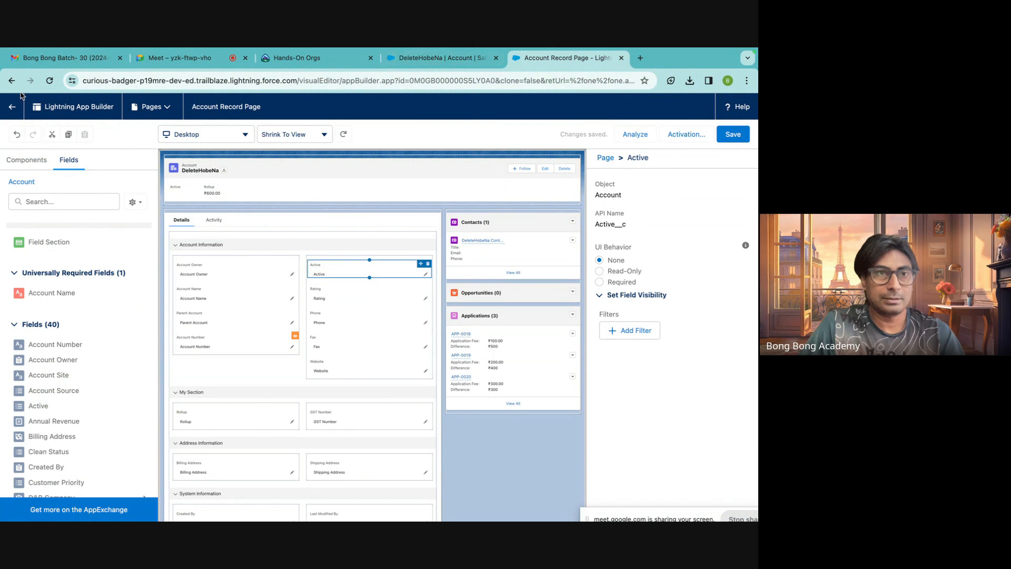
Reload the DeleteHobeNa account record and set its Active field to Yes.
click(12, 108)
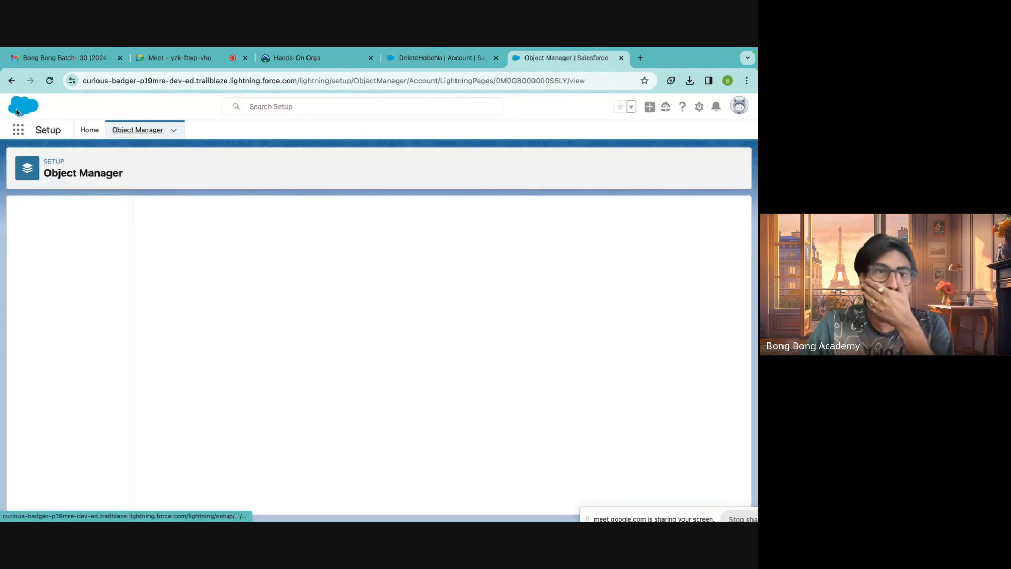
click(427, 60)
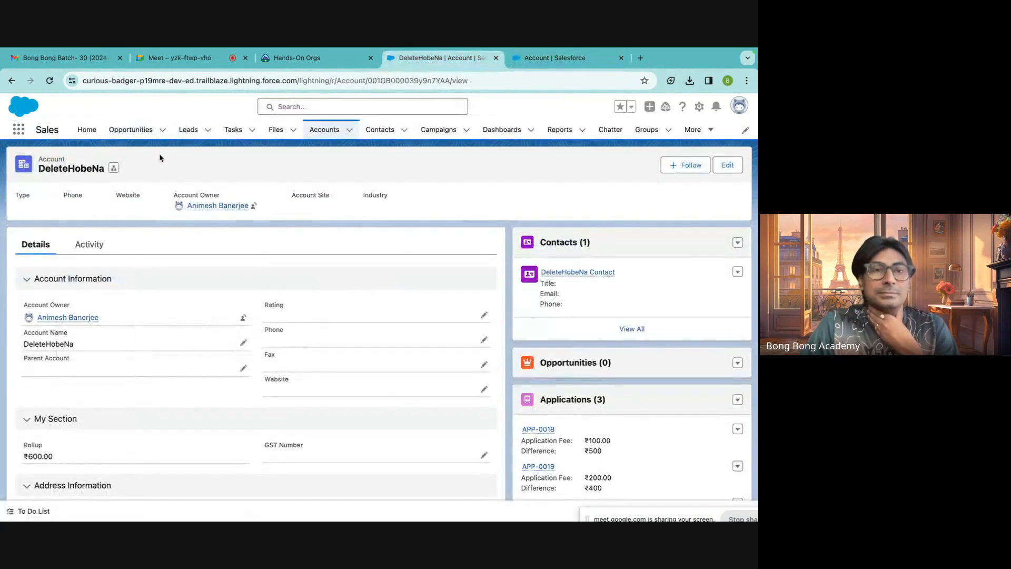
click(50, 80)
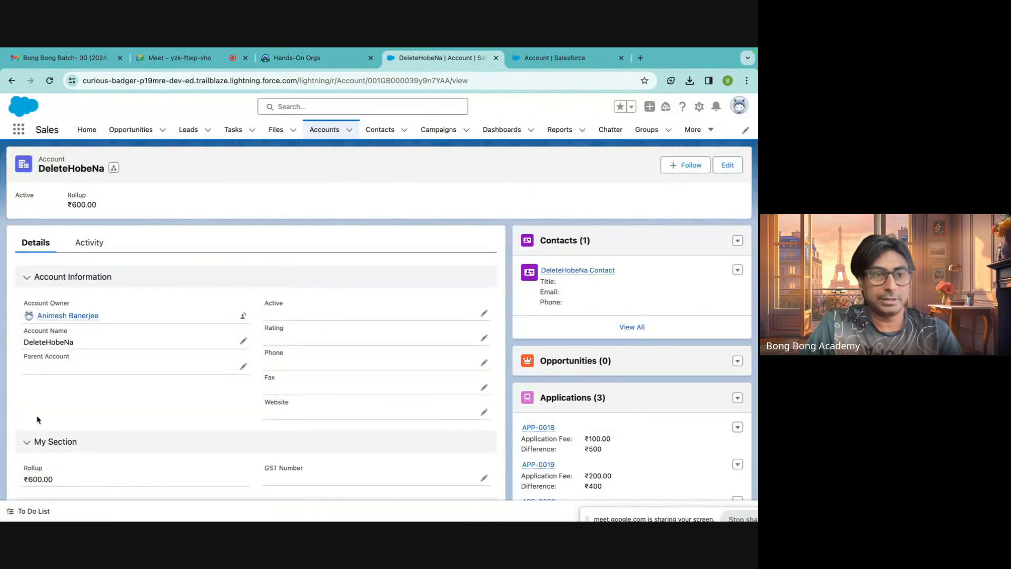
click(485, 314)
click(411, 324)
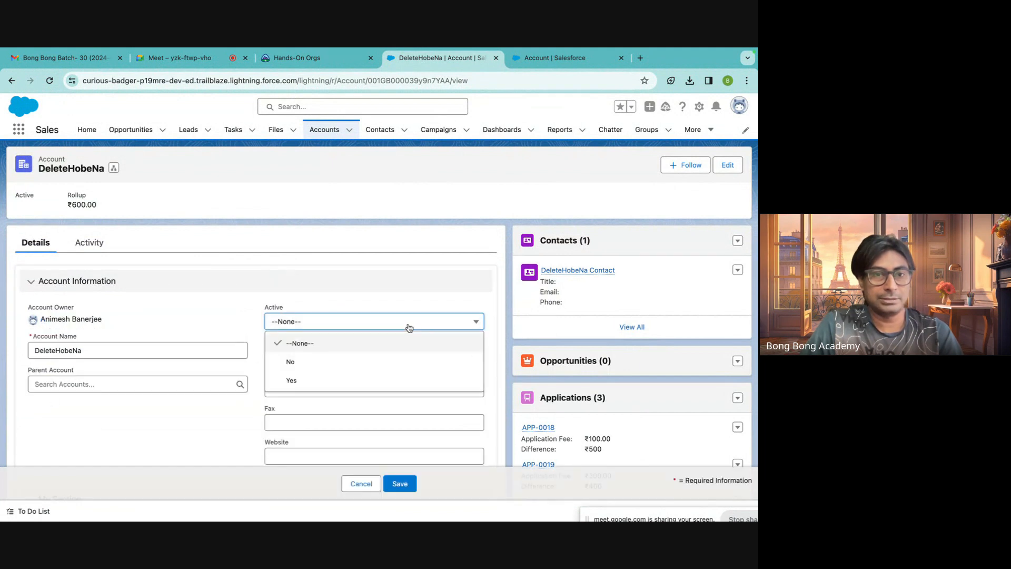
click(367, 381)
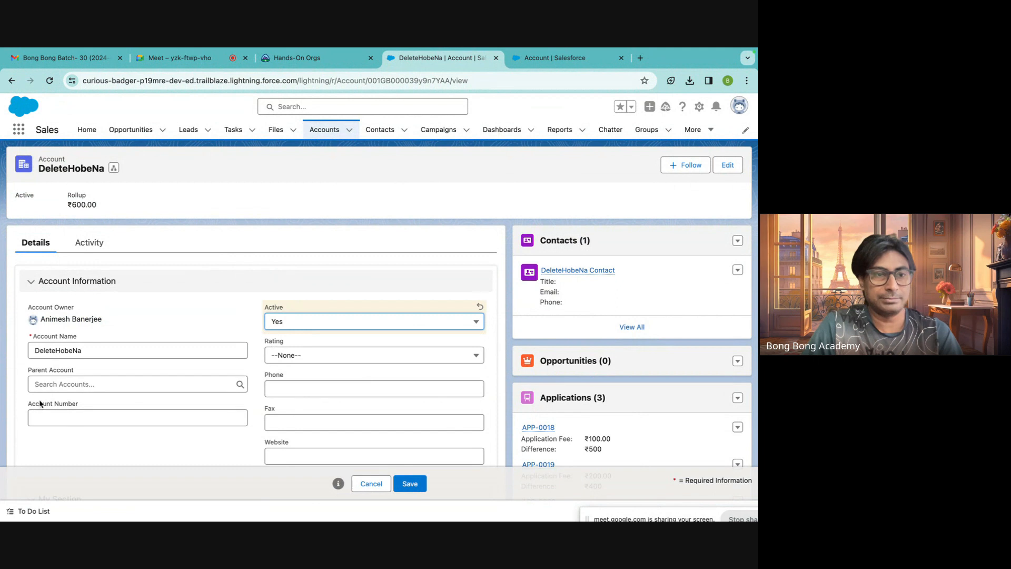
Switch Active to No and back to Yes to check the Account Number field's conditional visibility.
click(346, 326)
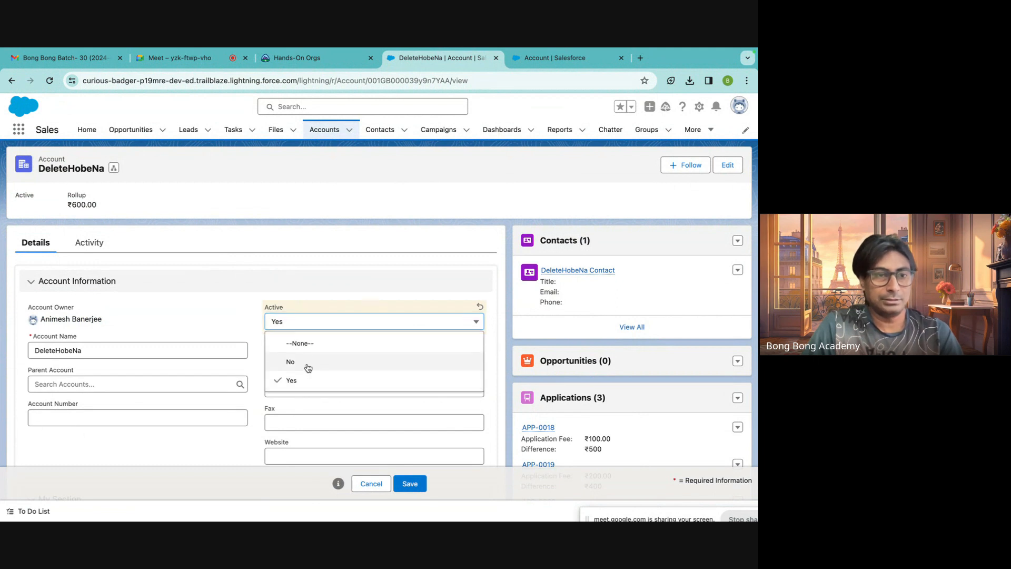
click(306, 362)
click(311, 323)
click(301, 379)
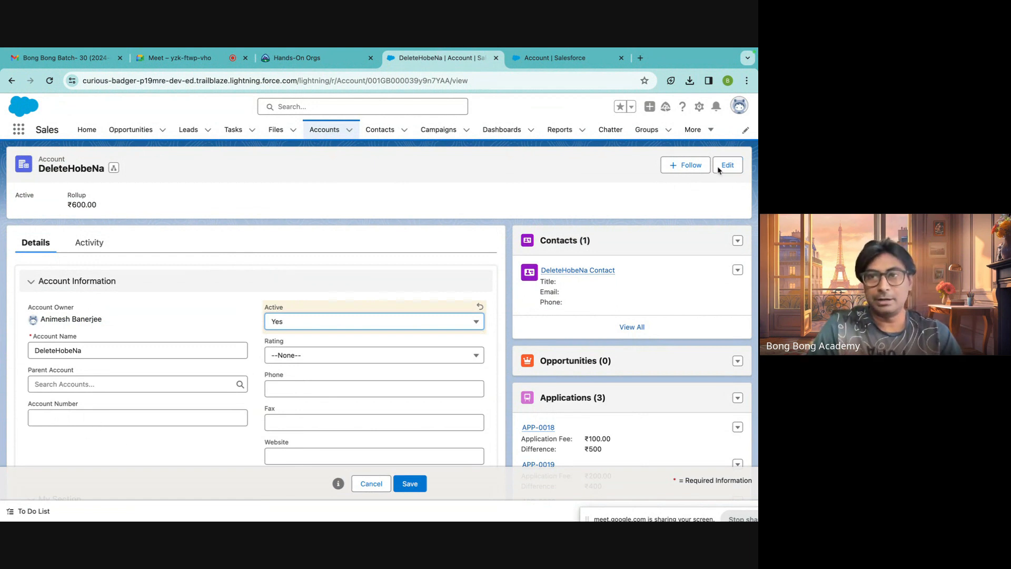
Keep Active set to Yes and save the account record.
click(389, 323)
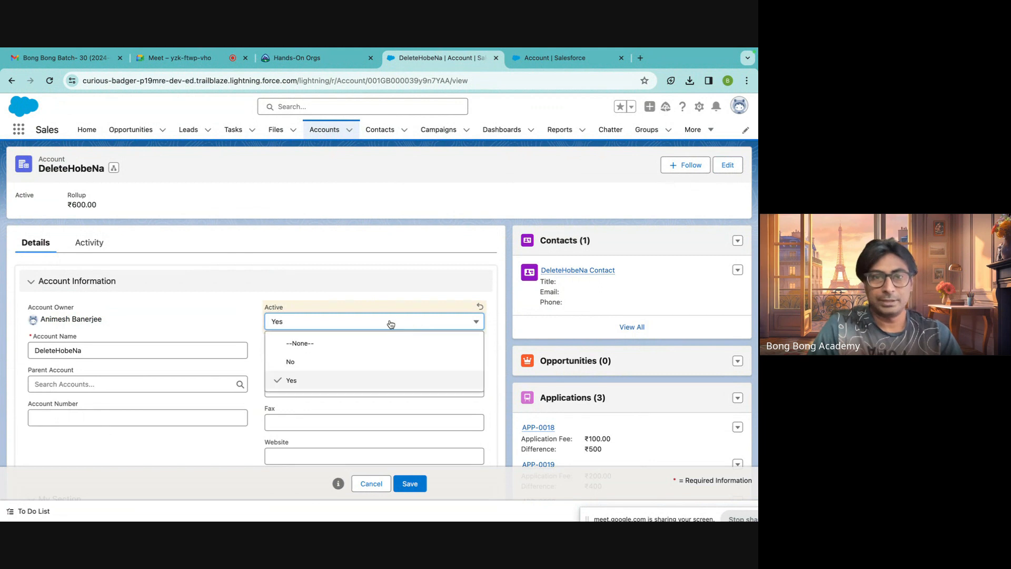
click(325, 380)
click(410, 483)
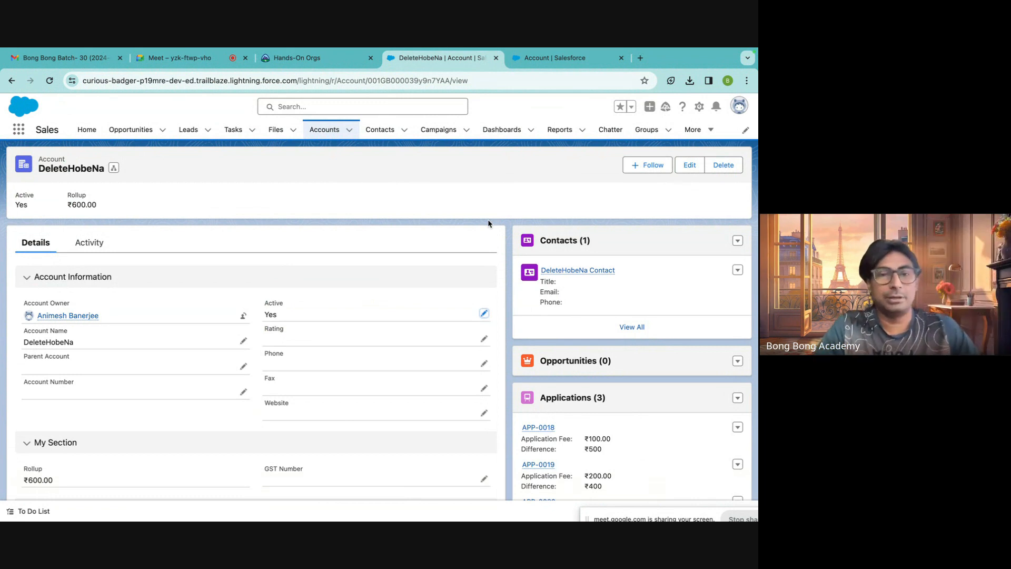
Look over the saved account record's details, and close the record's browser tab.
scroll(400, 289, down, 5)
scroll(401, 287, up, 5)
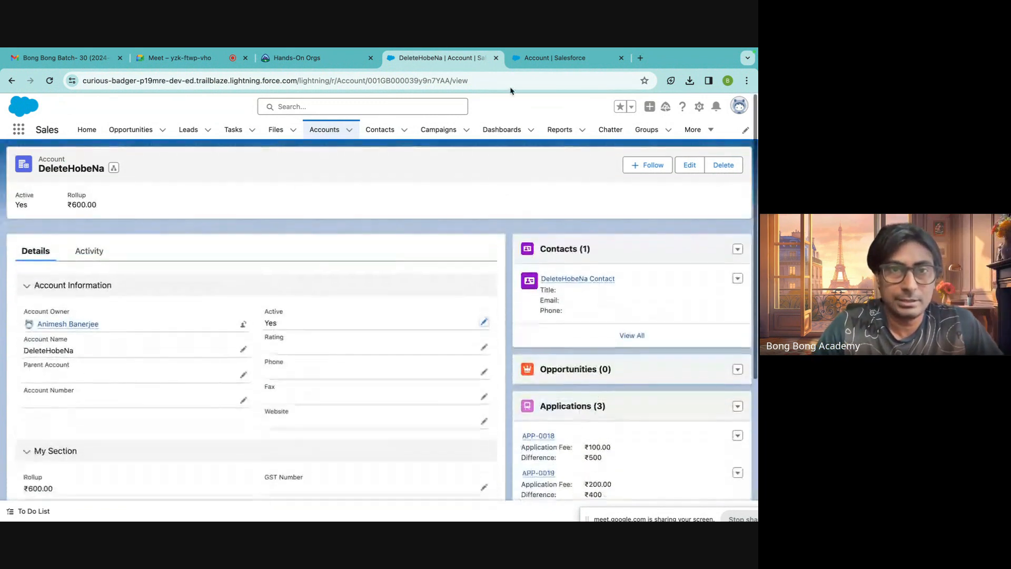
click(379, 62)
click(453, 59)
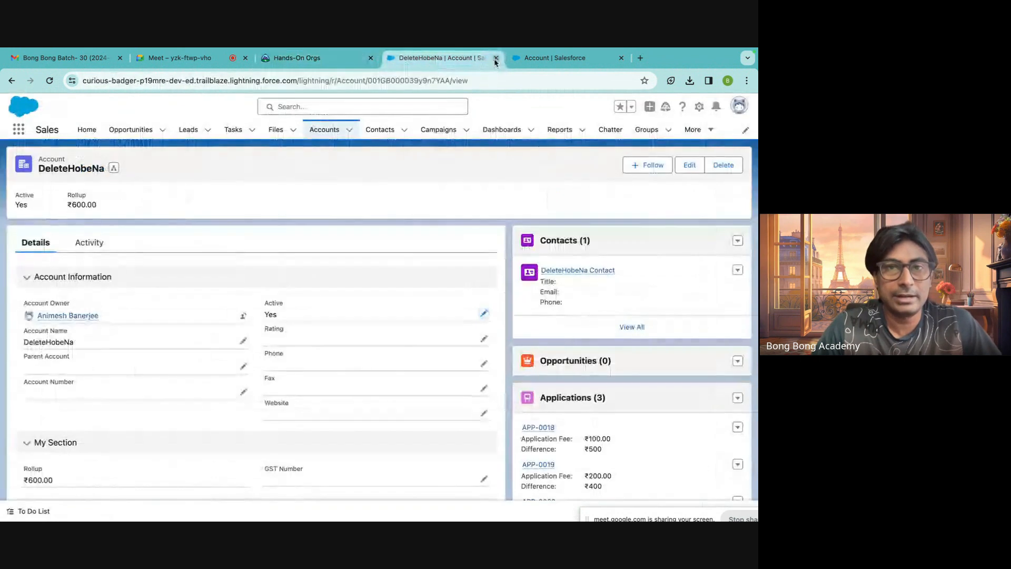
click(496, 58)
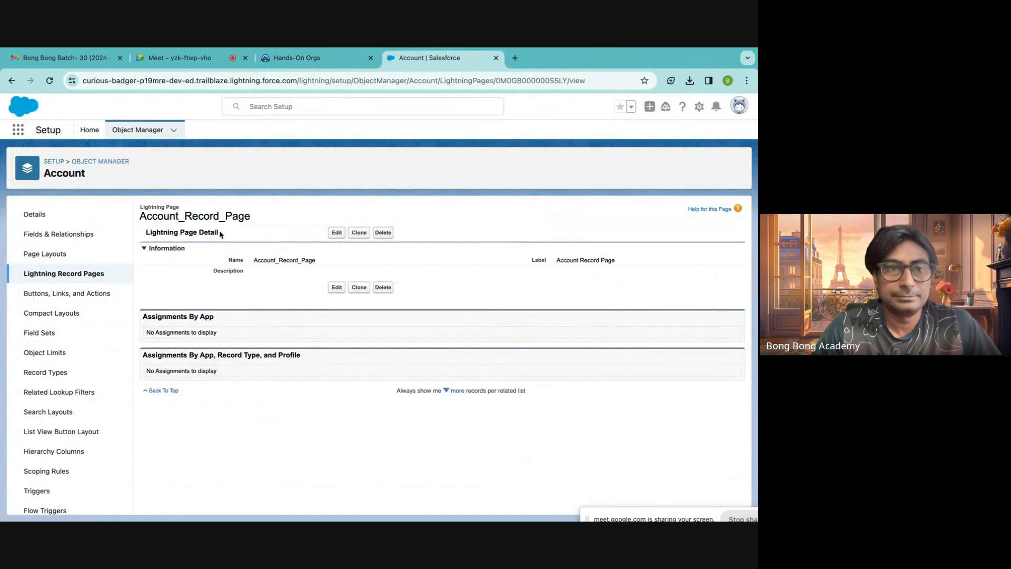
Compare the Account object's page layouts with its Lightning record pages in Object Manager.
click(100, 273)
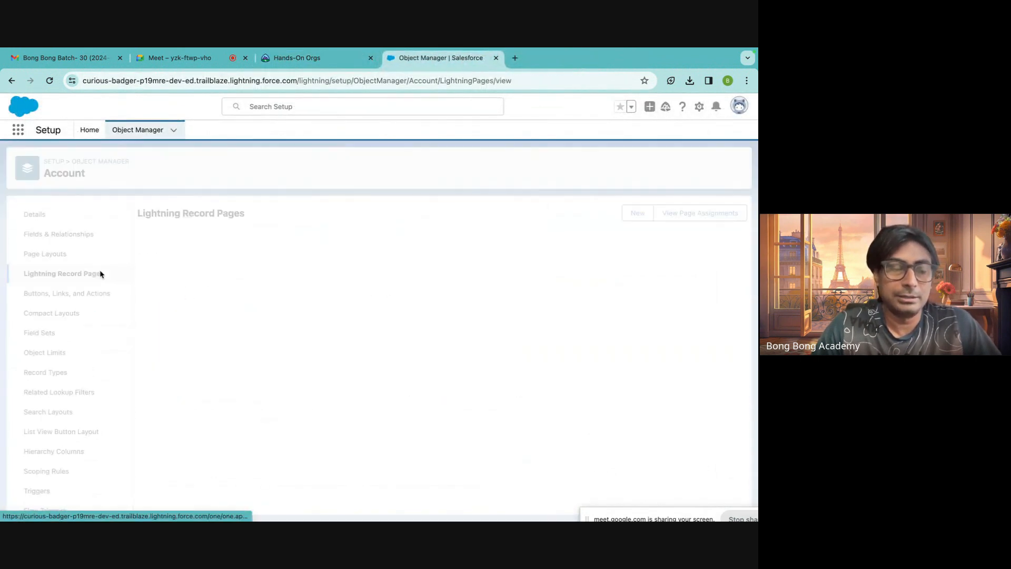
click(53, 260)
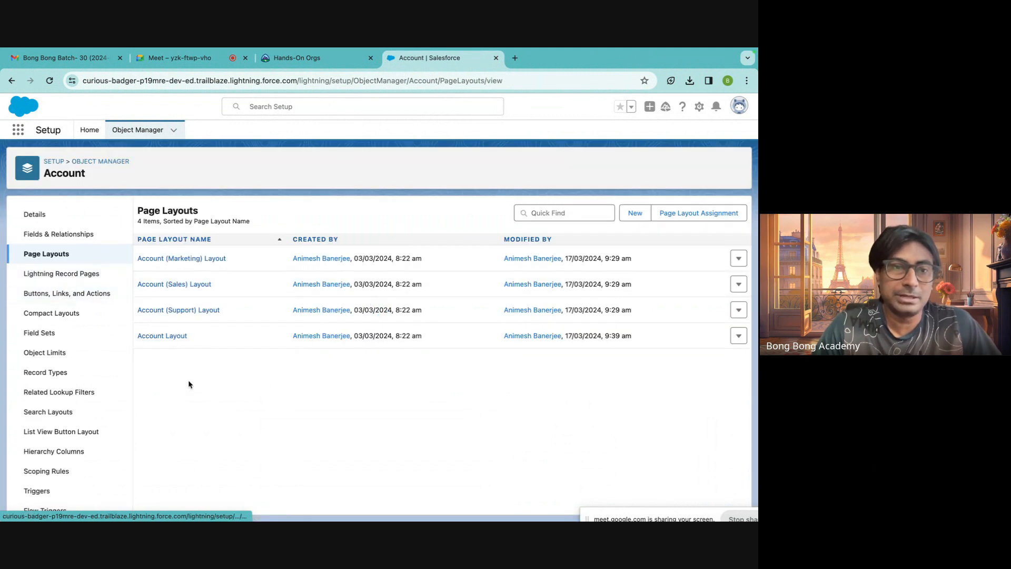
click(70, 275)
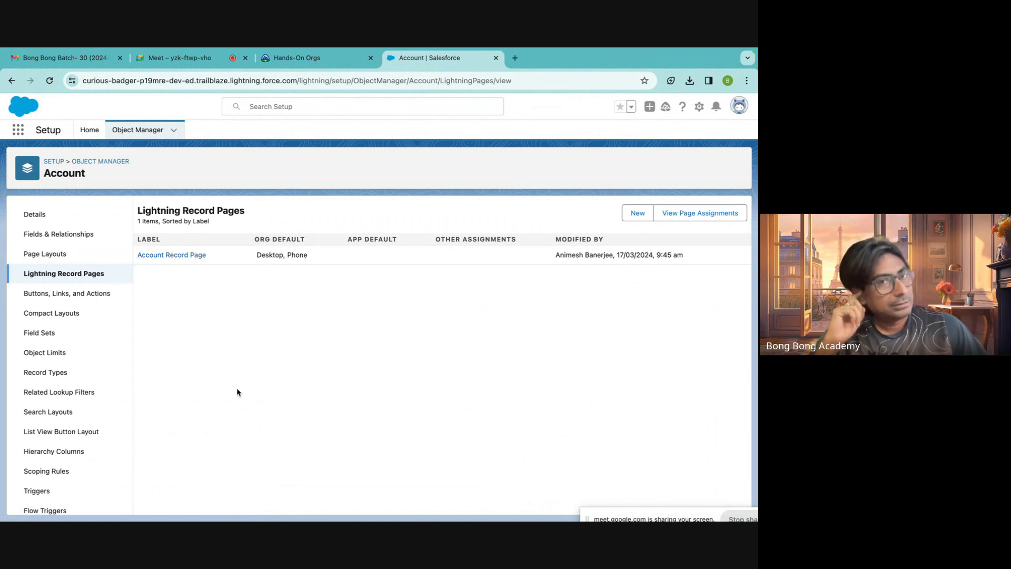
Switch to the Gmail inbox, open the Assisgnment spreadsheet in Google Sheets to view it, and close it again.
click(347, 58)
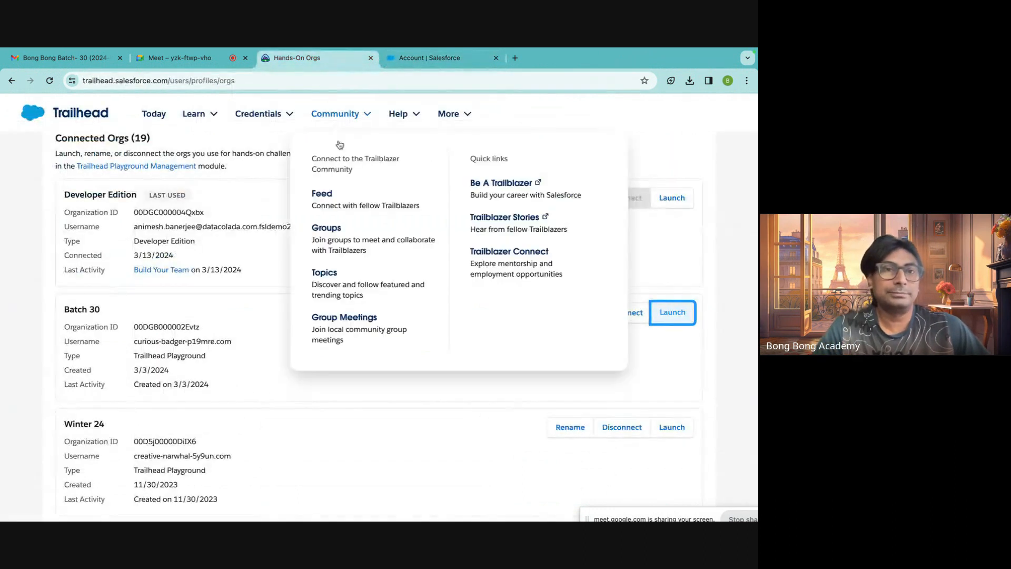
click(206, 62)
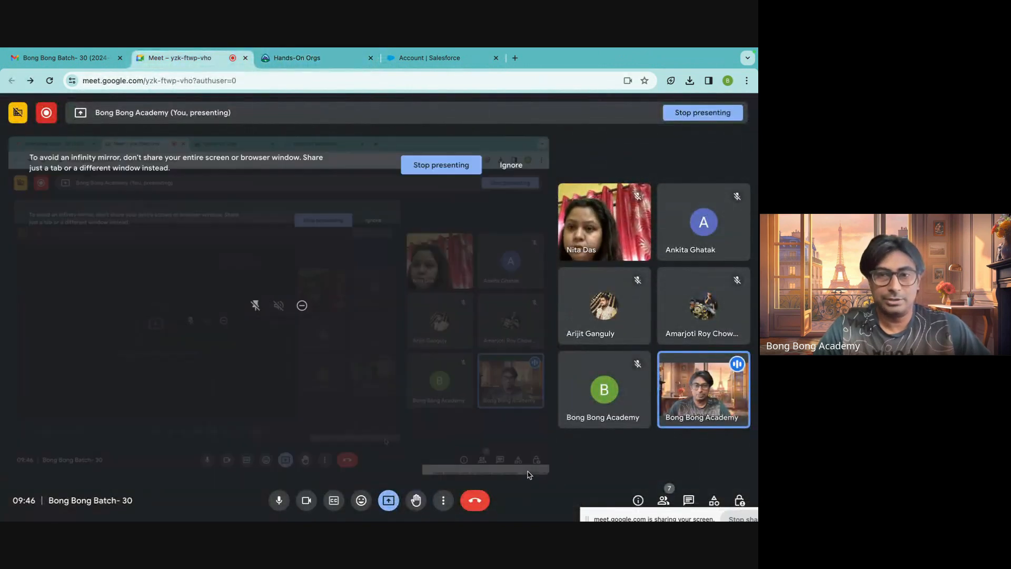
click(100, 58)
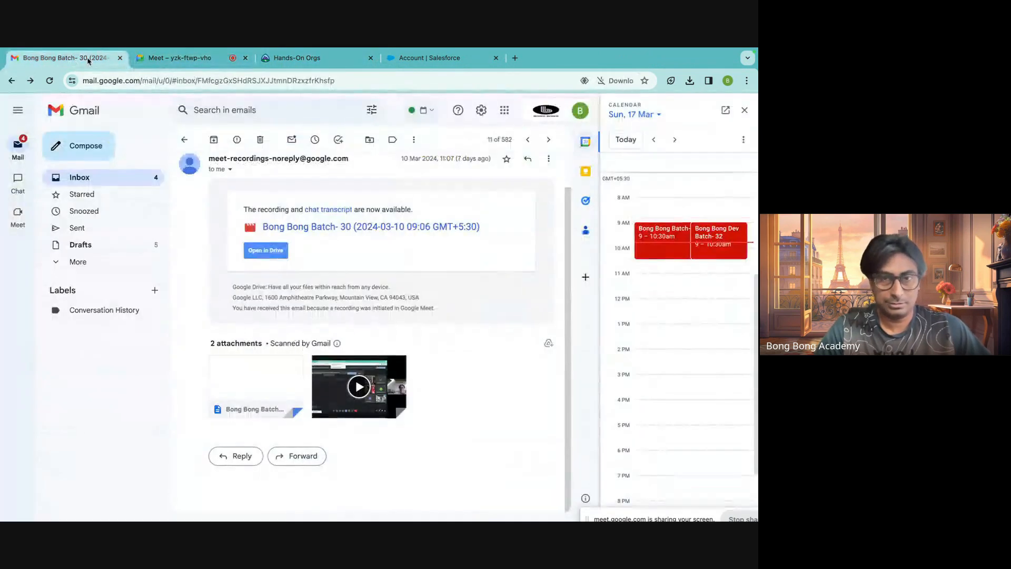
click(100, 182)
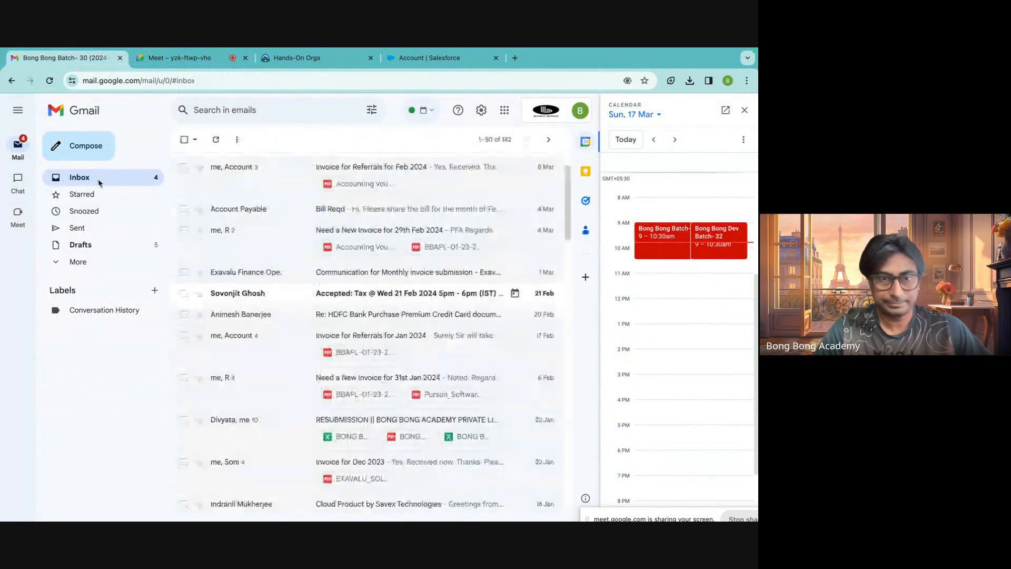
click(506, 111)
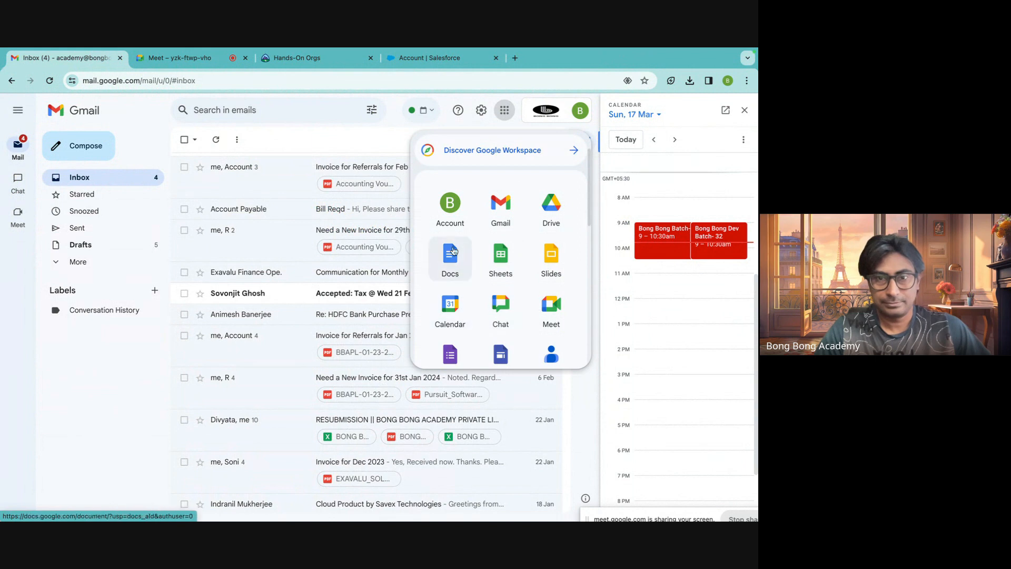
scroll(505, 315, down, 4)
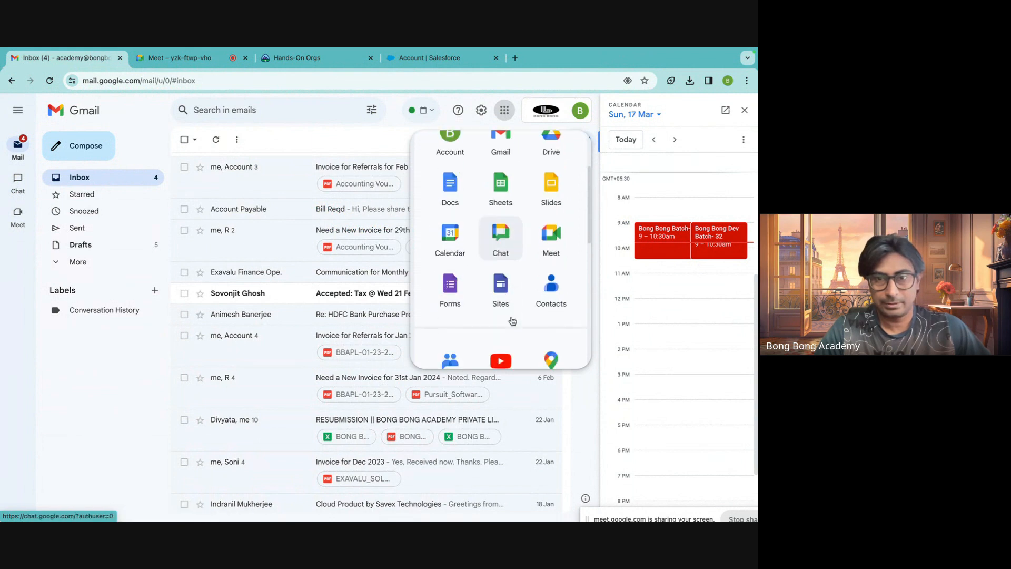
scroll(512, 321, down, 2)
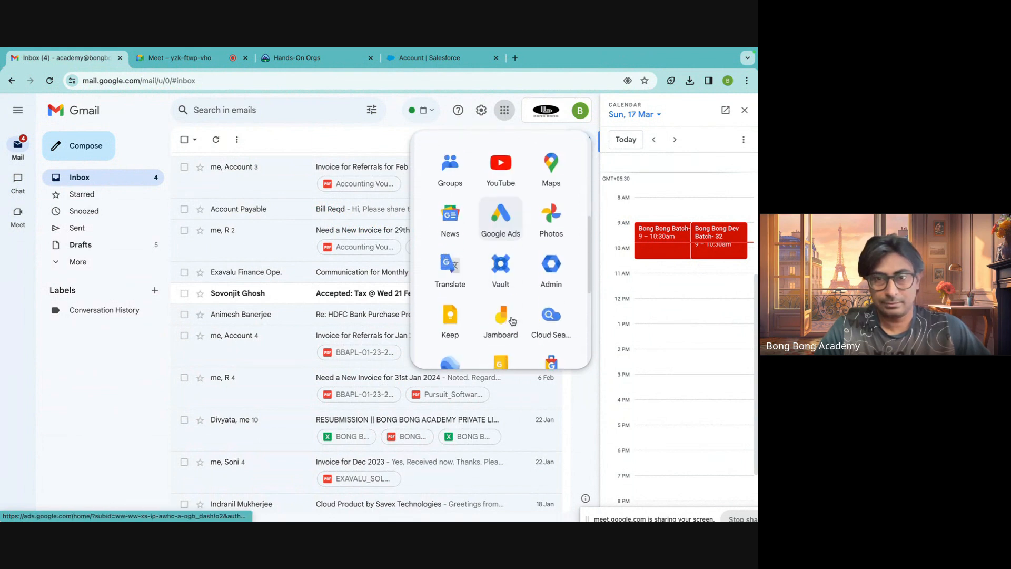
scroll(512, 321, up, 6)
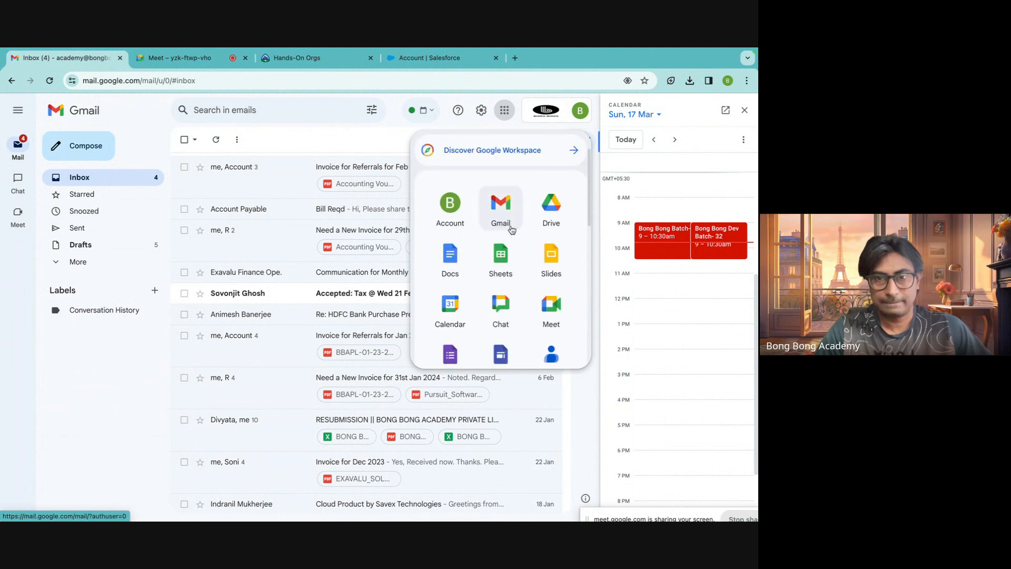
click(500, 255)
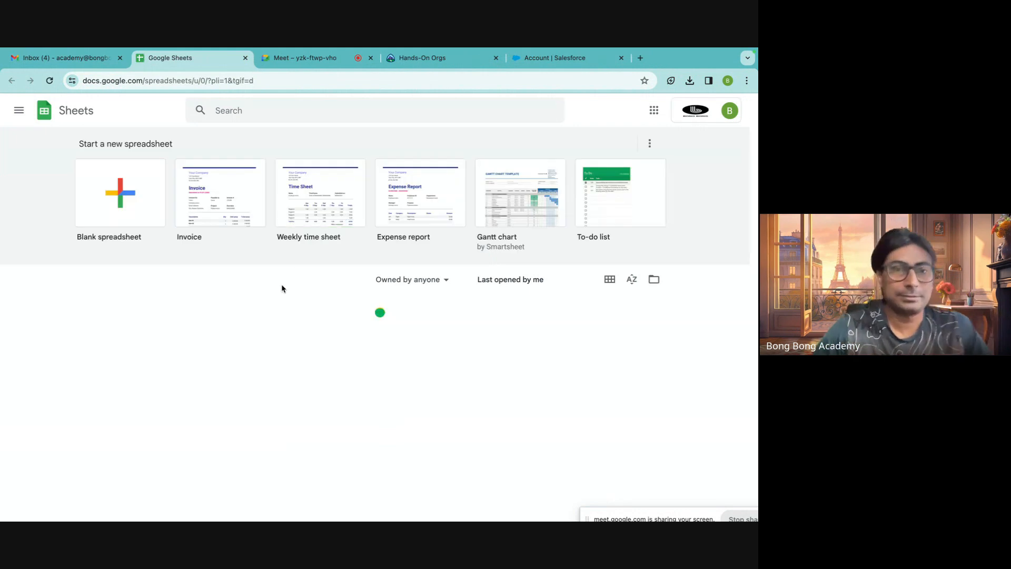
click(211, 339)
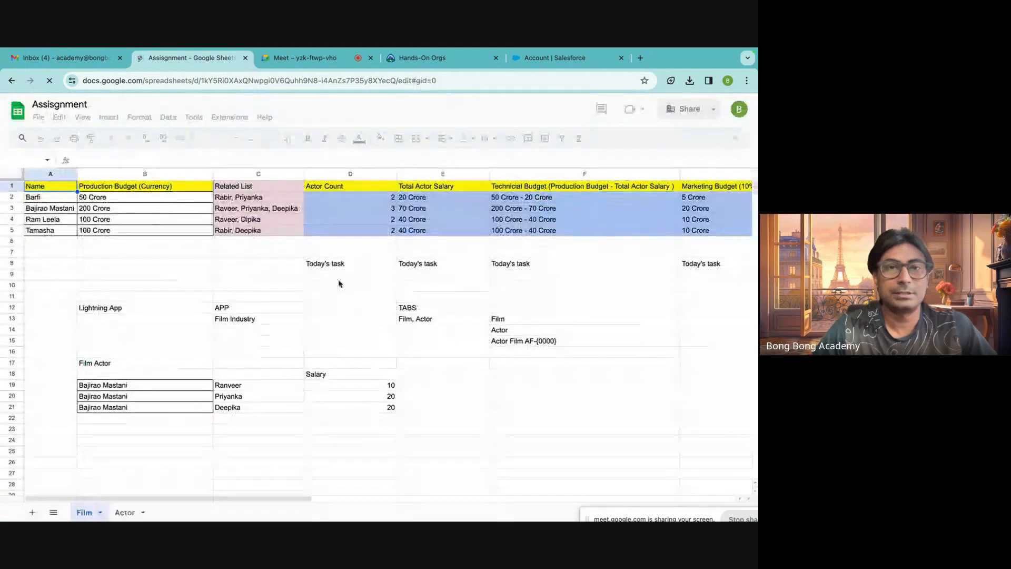
click(245, 58)
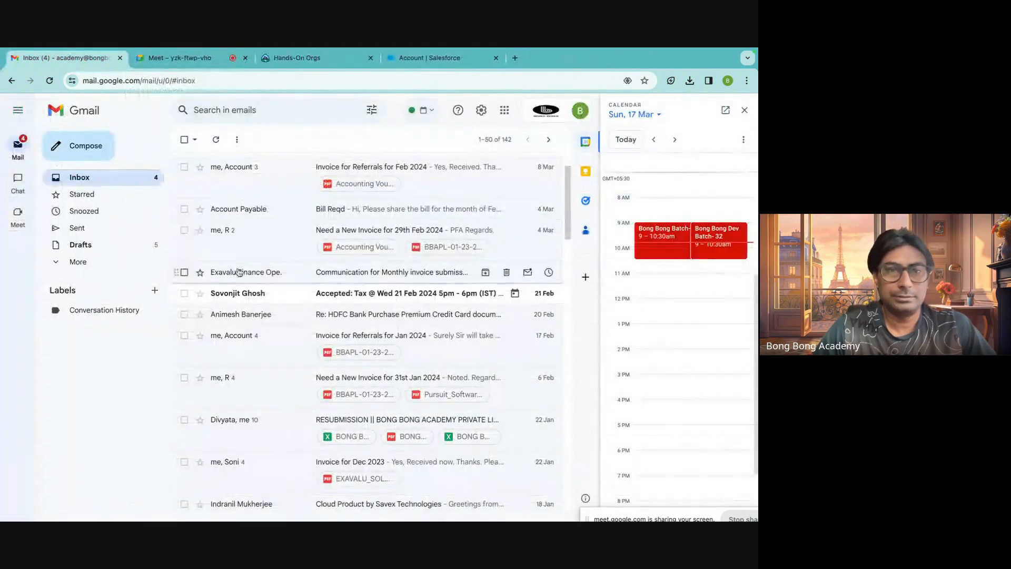
Switch back to Salesforce Setup, search the setup pages for app, and open the App Manager.
click(184, 58)
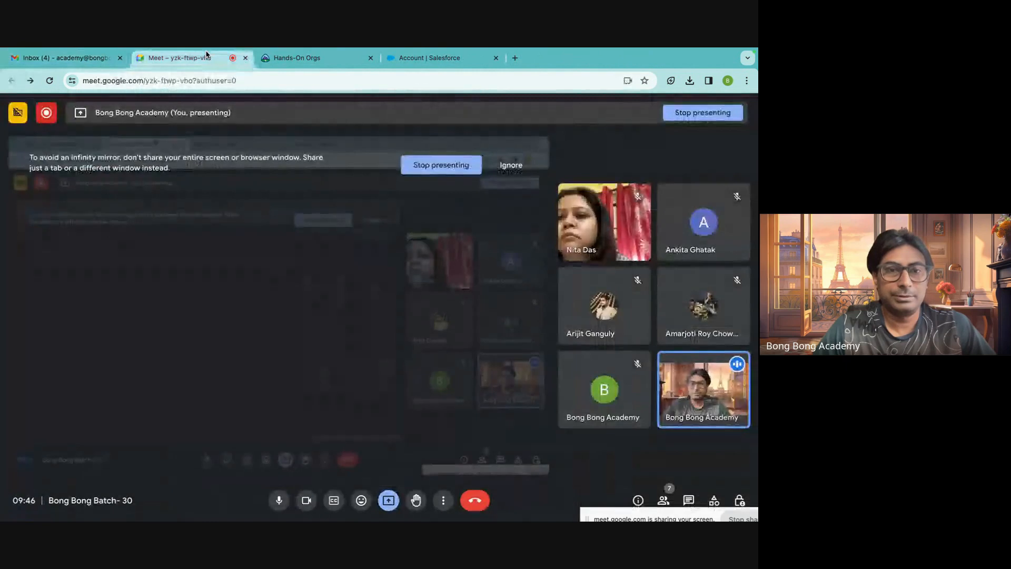
click(308, 59)
click(428, 58)
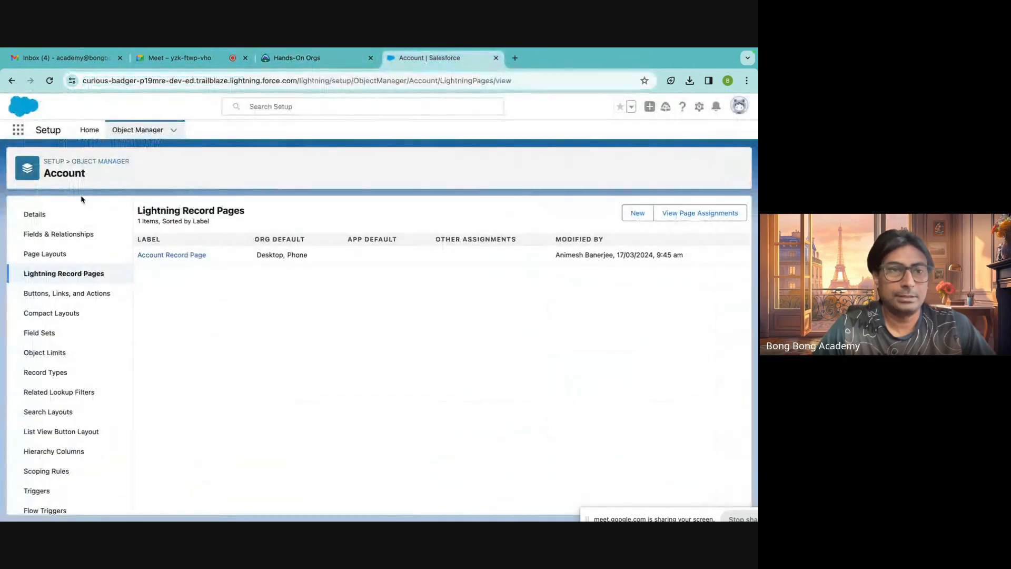
click(85, 160)
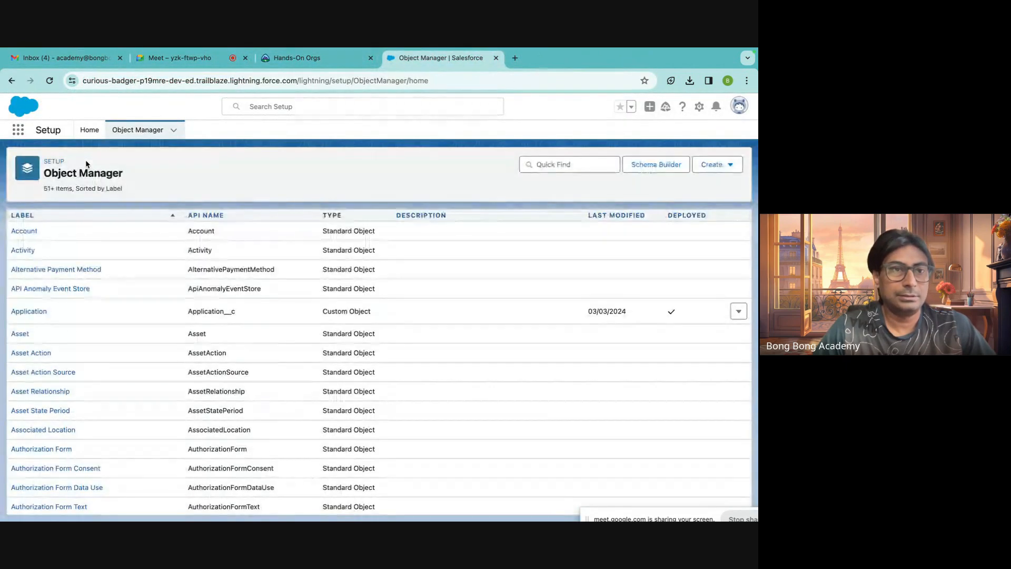
click(90, 131)
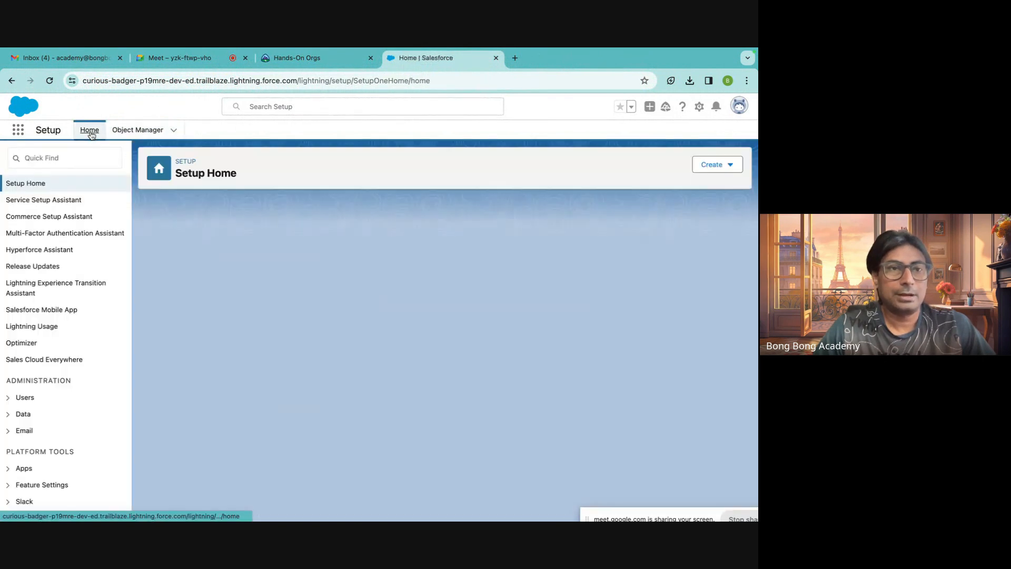
click(72, 161)
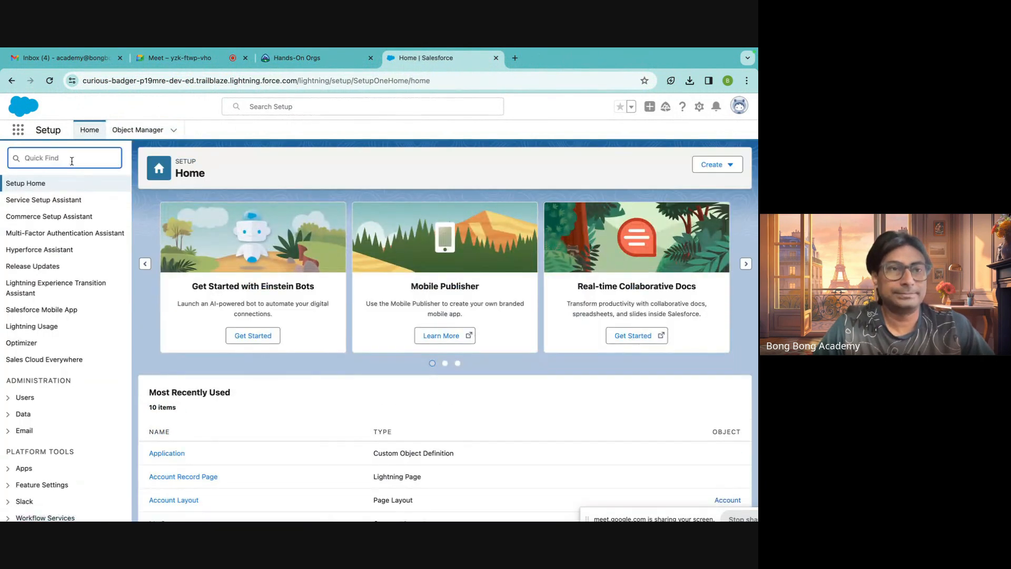
text(app)
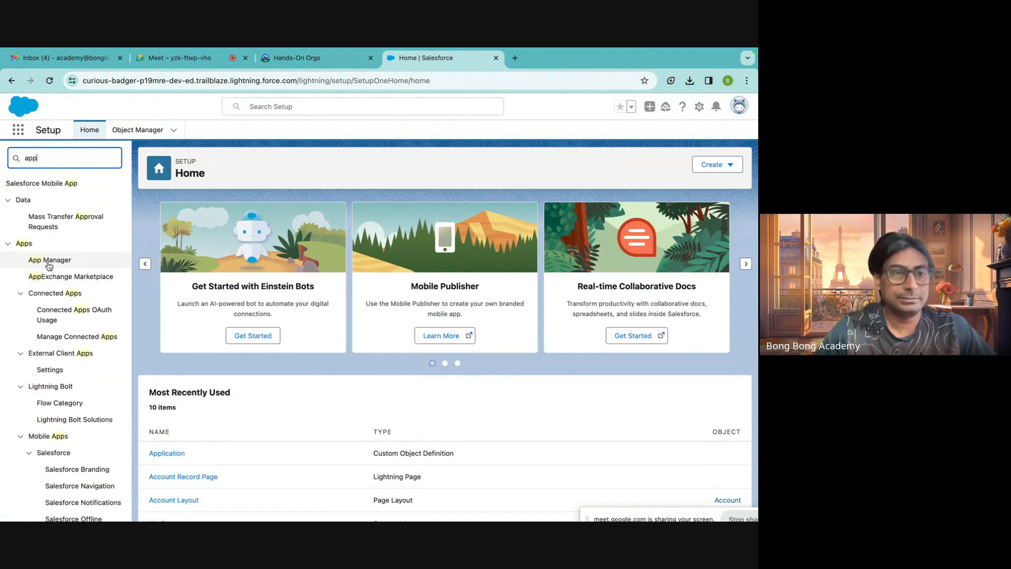
click(51, 261)
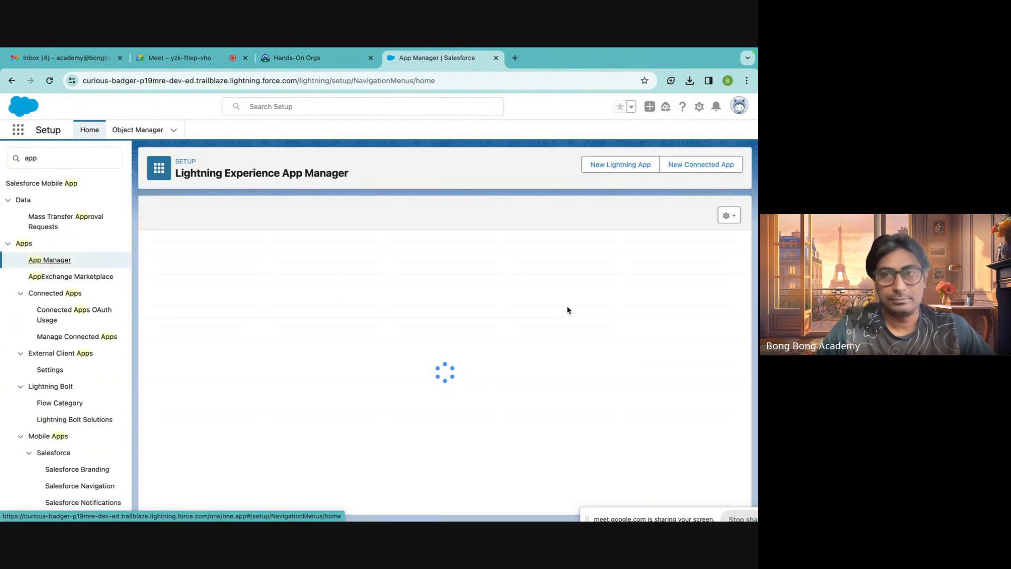
Start a new Lightning app named My App with the developer name My_App.
click(614, 166)
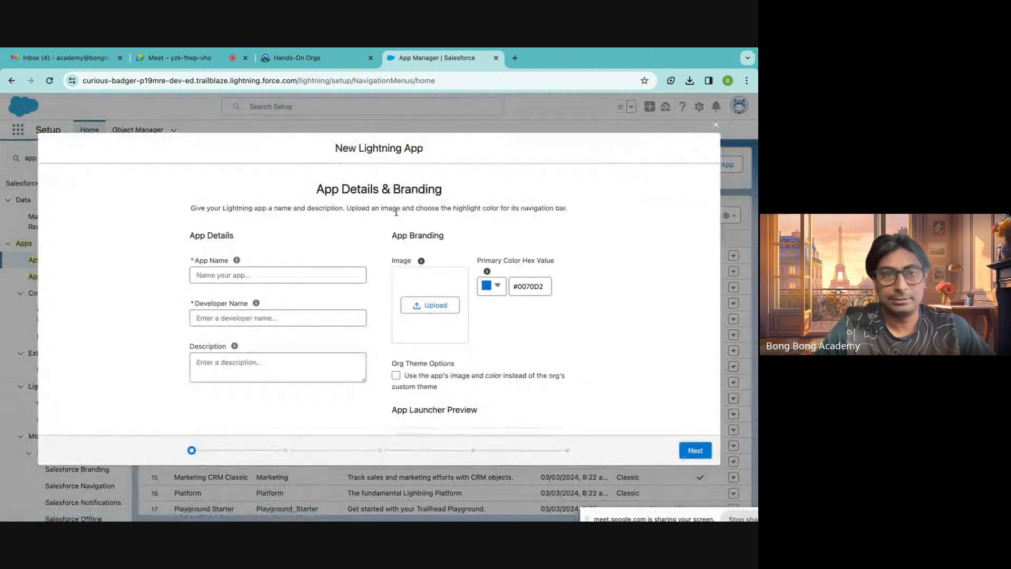
click(258, 278)
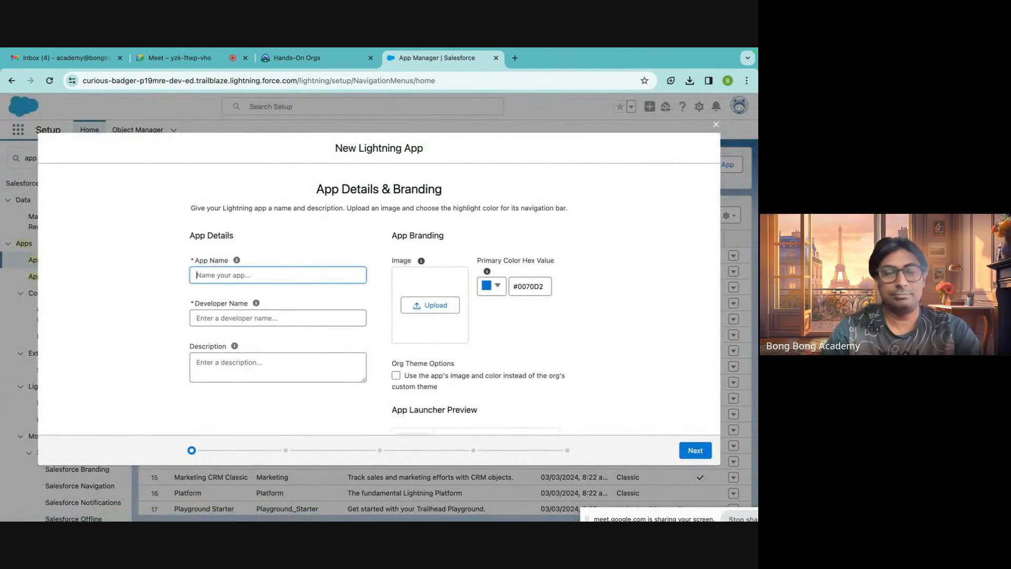
text(My App)
key(Tab)
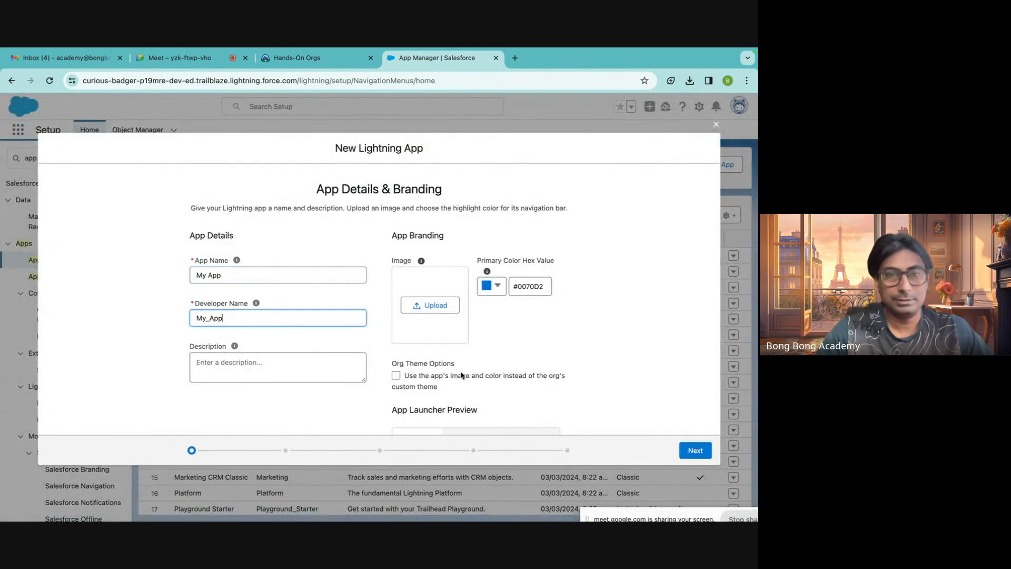
click(700, 451)
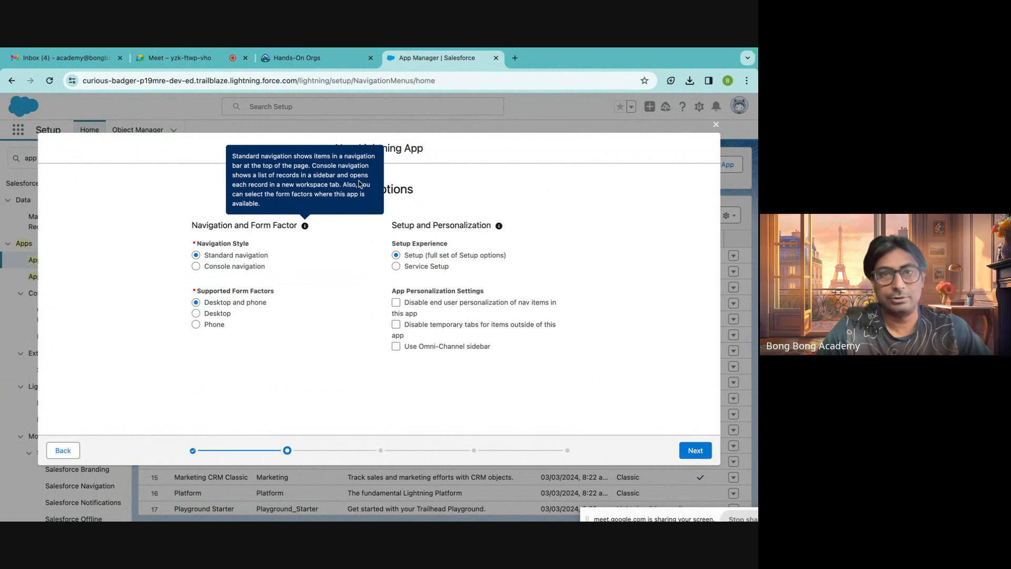
Keep the default app options and utility items, and add Accounts to the app's navigation items.
click(694, 450)
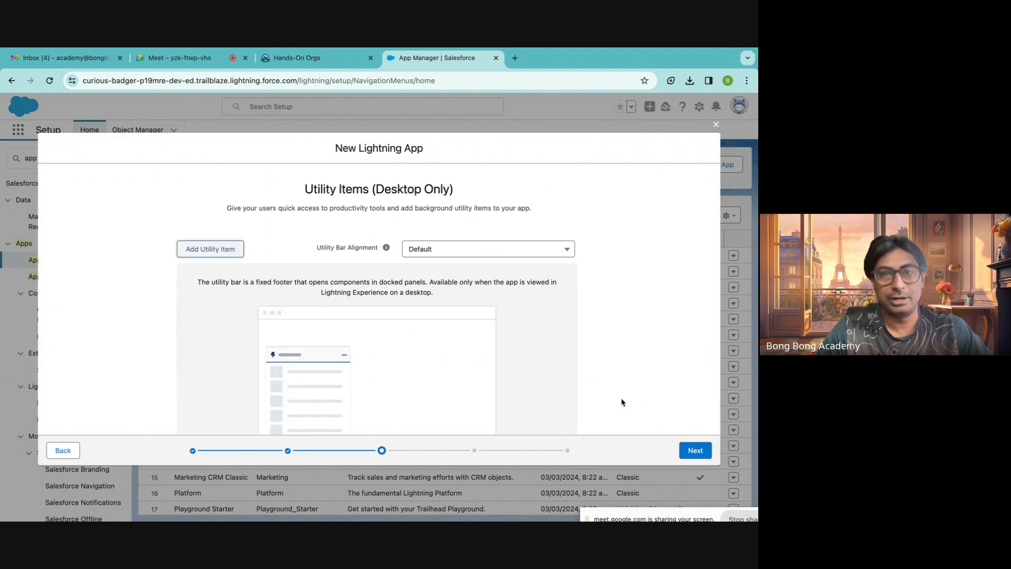
click(695, 451)
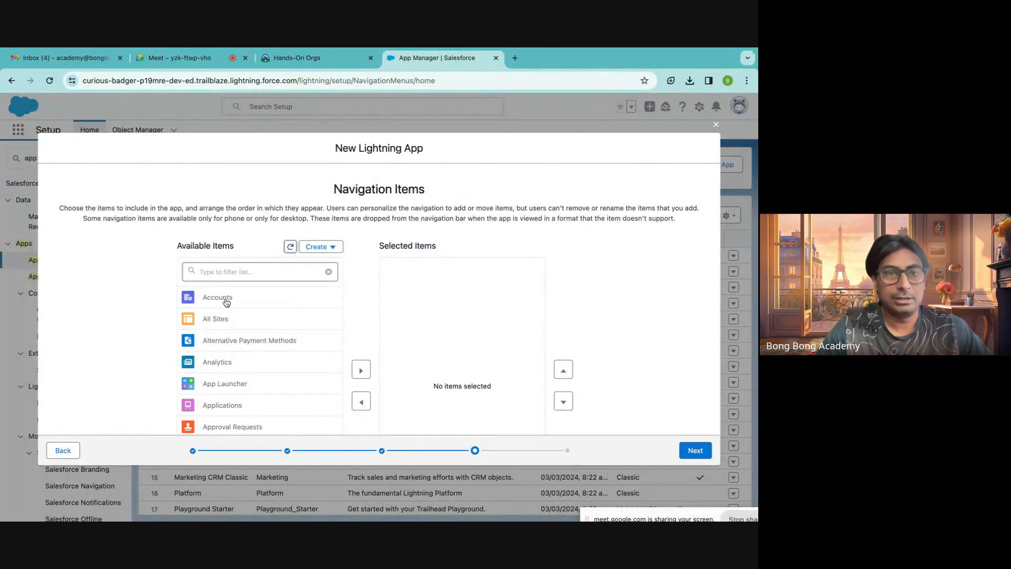
scroll(222, 367, down, 1)
scroll(222, 367, up, 1)
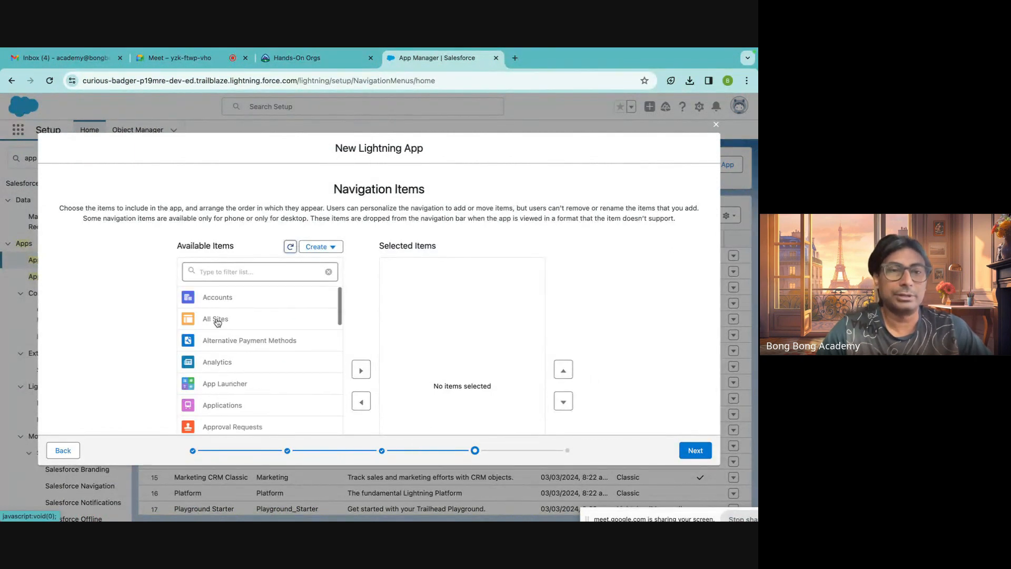
click(214, 299)
click(361, 310)
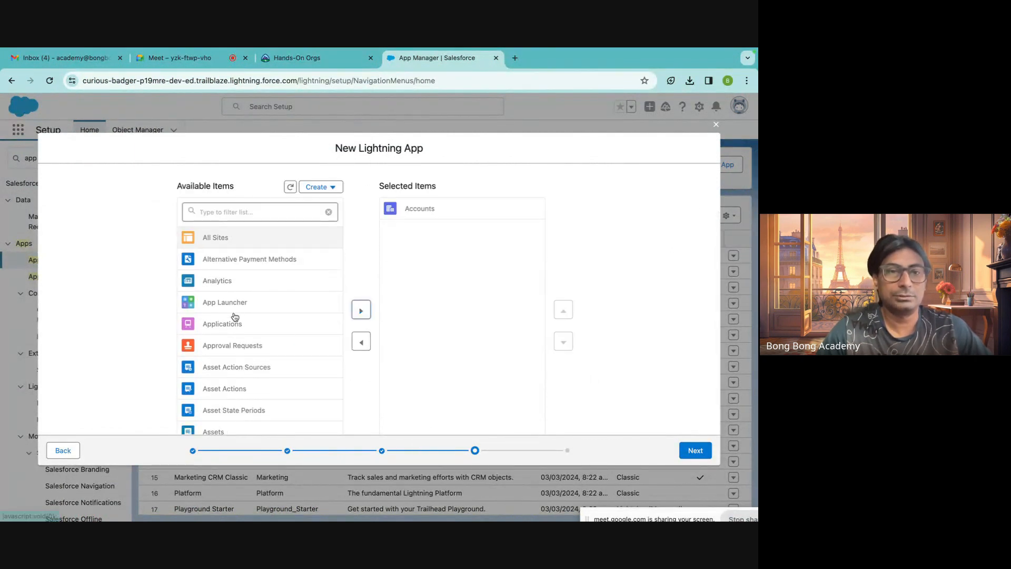
Add Contacts to the new app's selected navigation items.
scroll(235, 317, down, 4)
scroll(235, 316, down, 3)
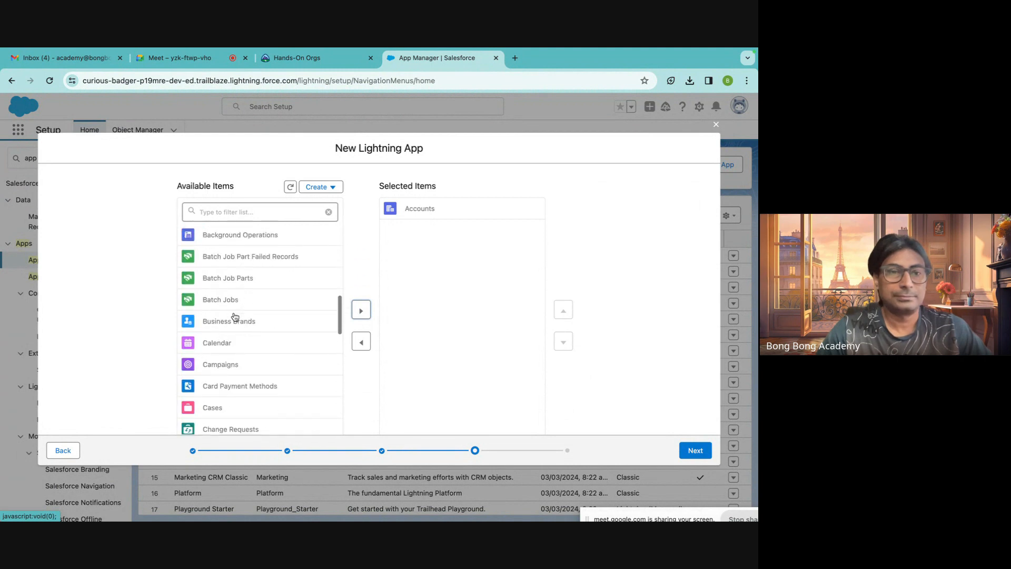
scroll(235, 317, down, 8)
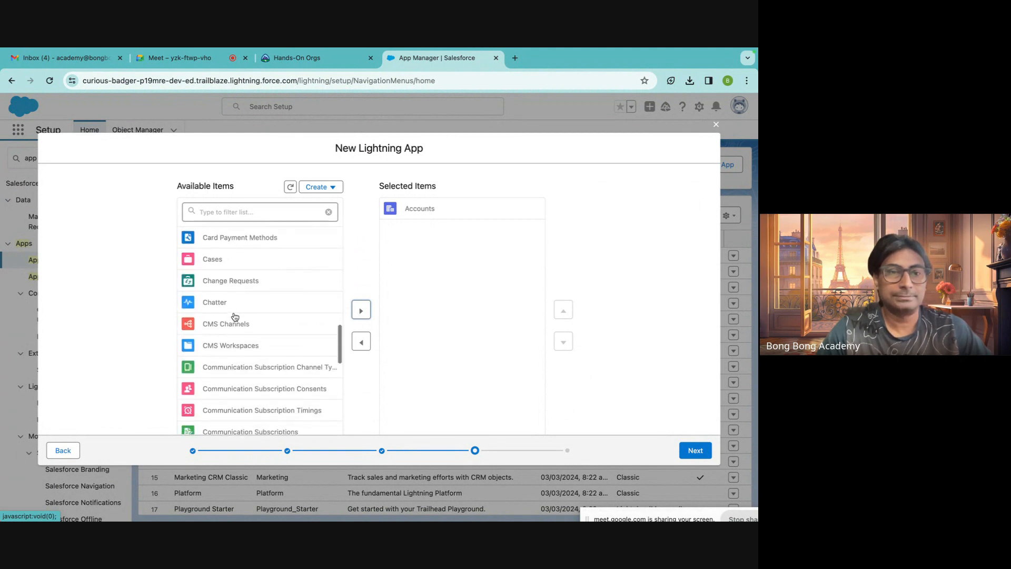
scroll(235, 316, down, 5)
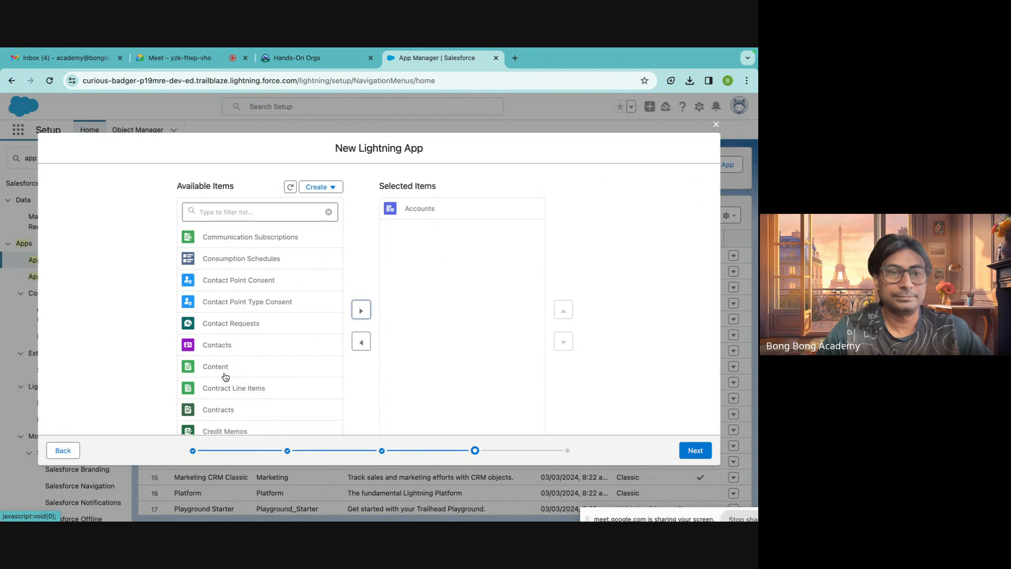
click(220, 346)
click(361, 310)
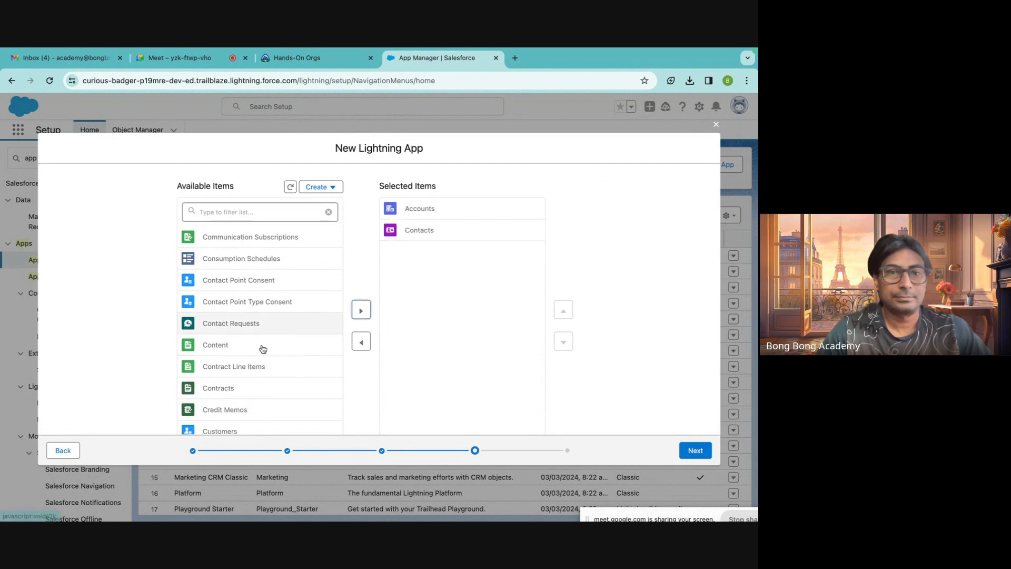
Look through the remaining available items and add Customers to the new app's navigation items.
scroll(260, 348, down, 3)
scroll(263, 349, down, 2)
scroll(263, 348, up, 2)
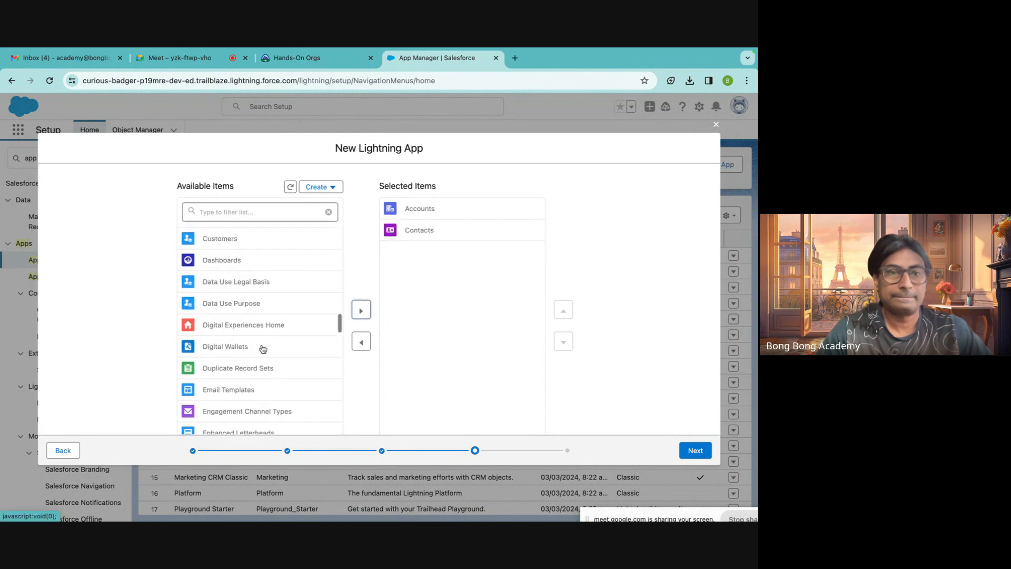
scroll(263, 349, down, 5)
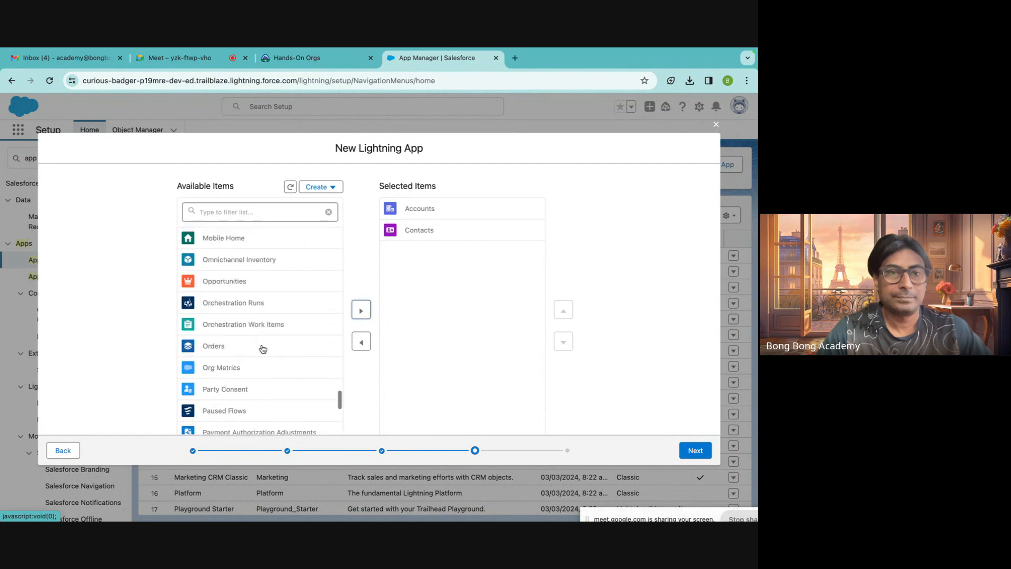
scroll(263, 349, down, 2)
scroll(263, 349, up, 15)
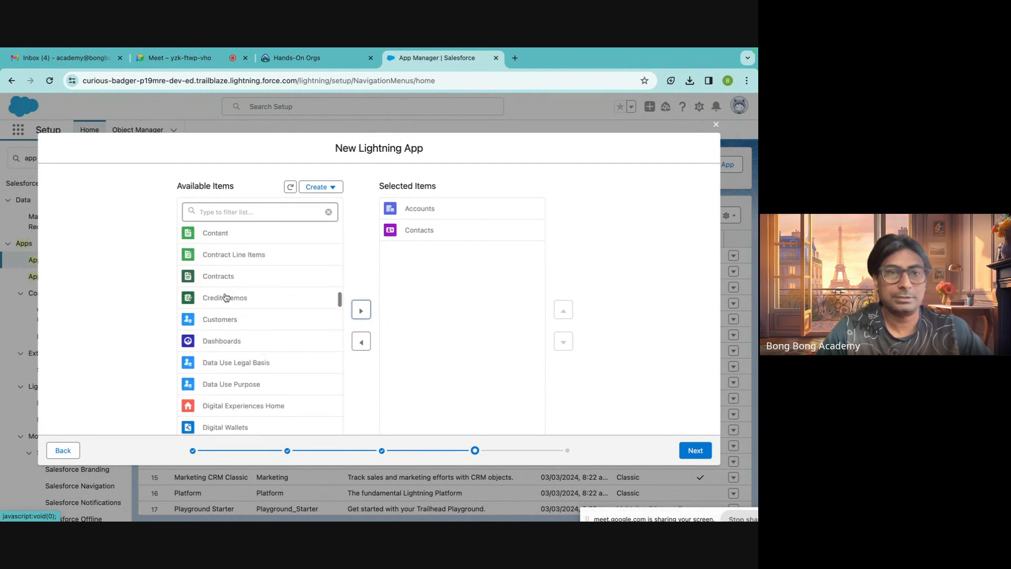
click(228, 324)
click(367, 312)
scroll(260, 343, down, 5)
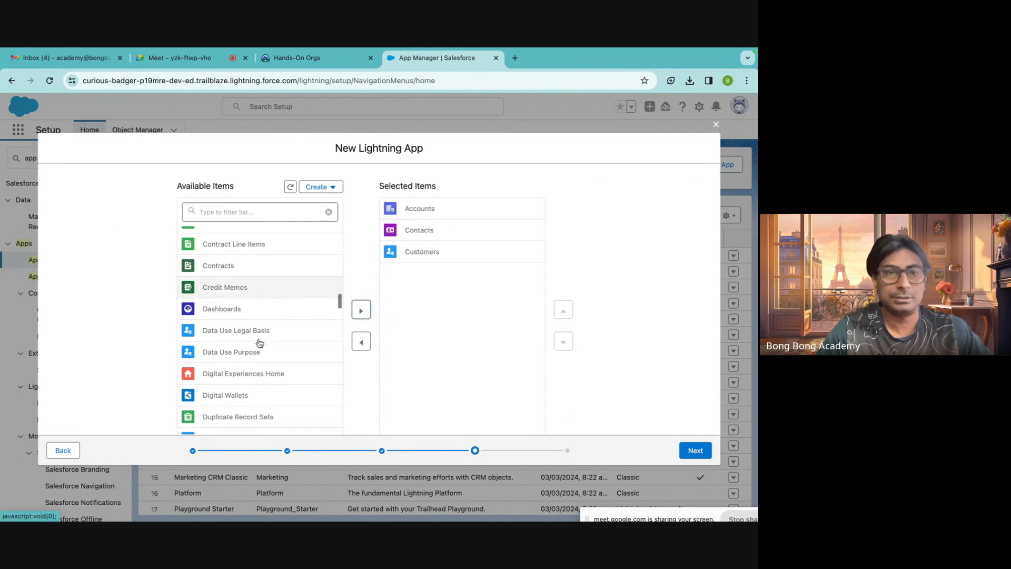
scroll(260, 343, down, 5)
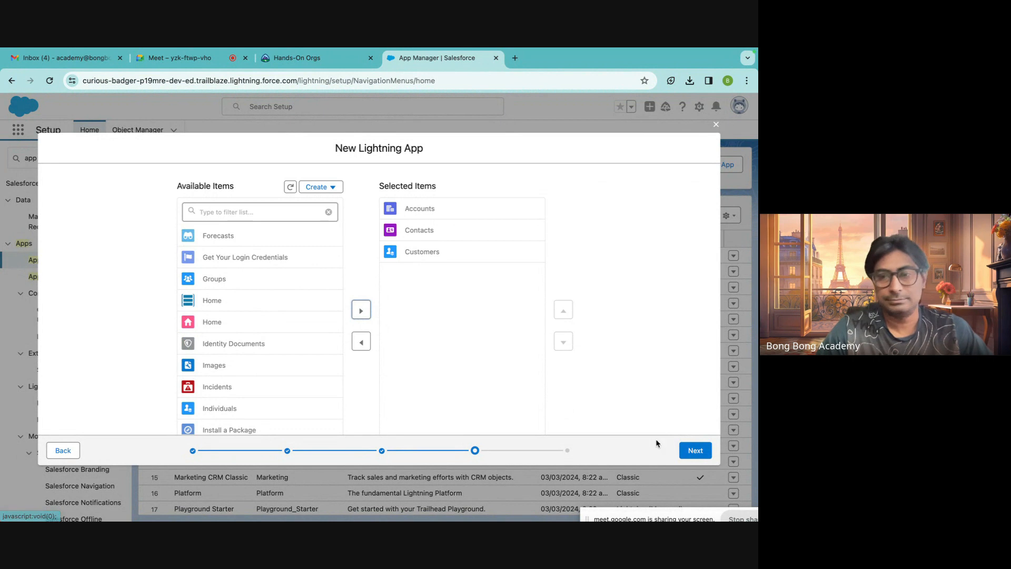
Keep the selected navigation items, give the System Administrator profile access to the new app, and save it.
click(690, 450)
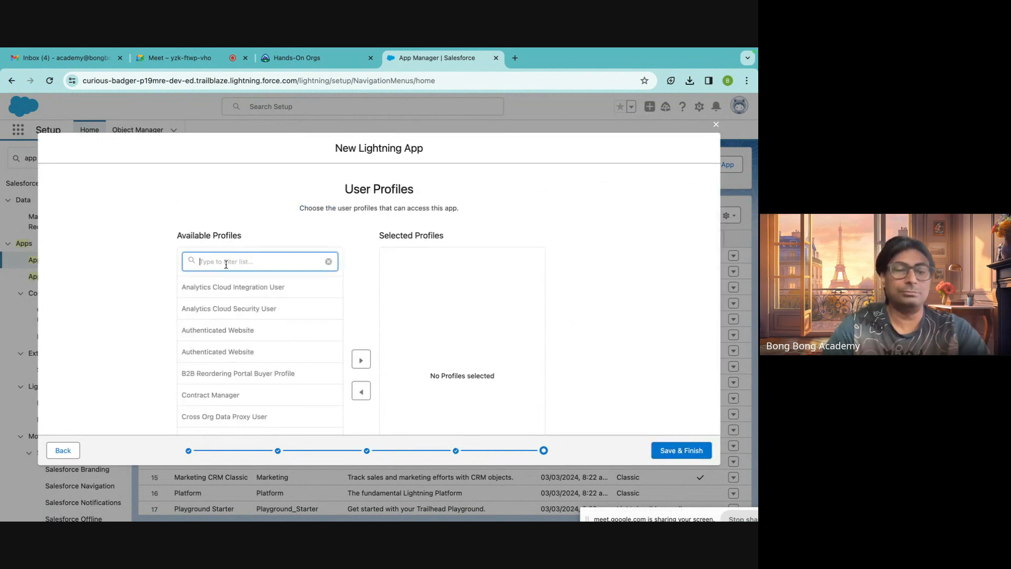
scroll(384, 340, down, 1)
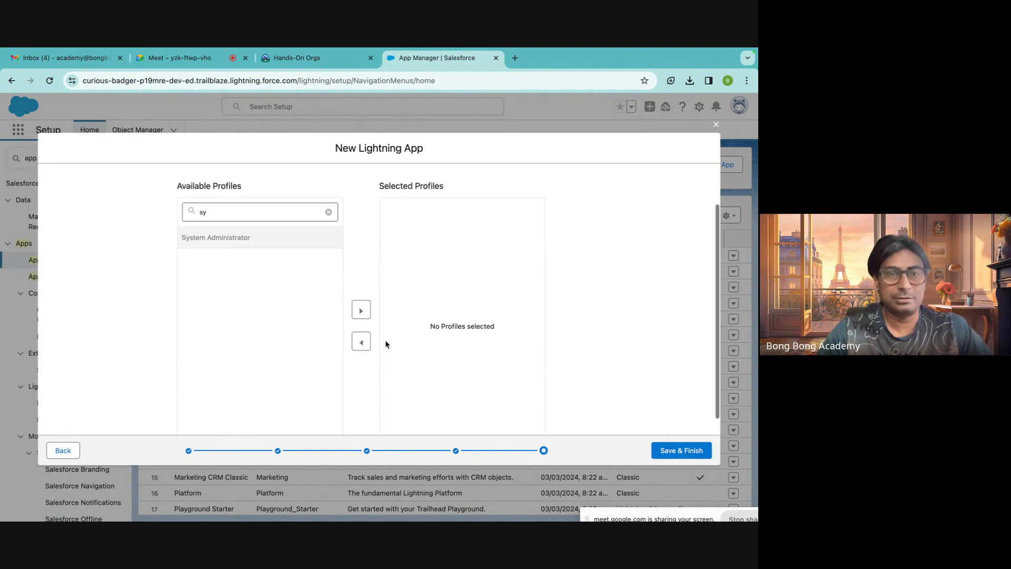
click(361, 311)
click(691, 452)
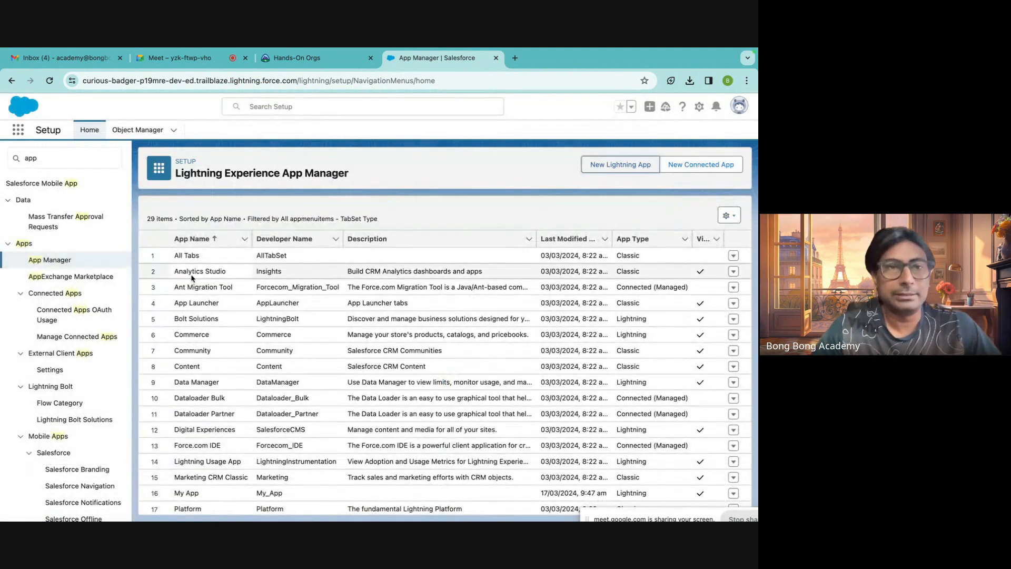
Open My App from the full list of available apps.
click(18, 134)
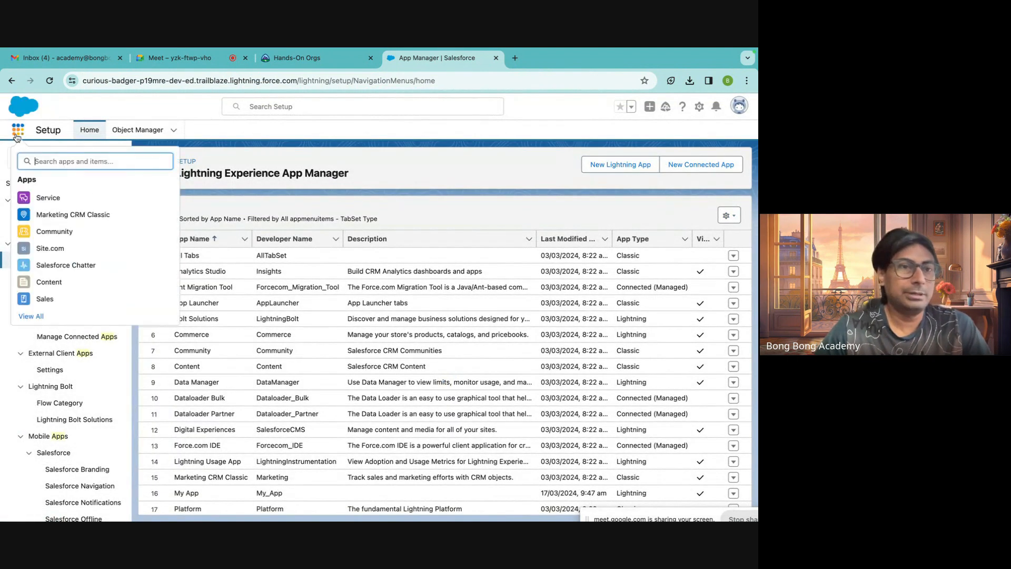
click(31, 316)
scroll(308, 354, down, 2)
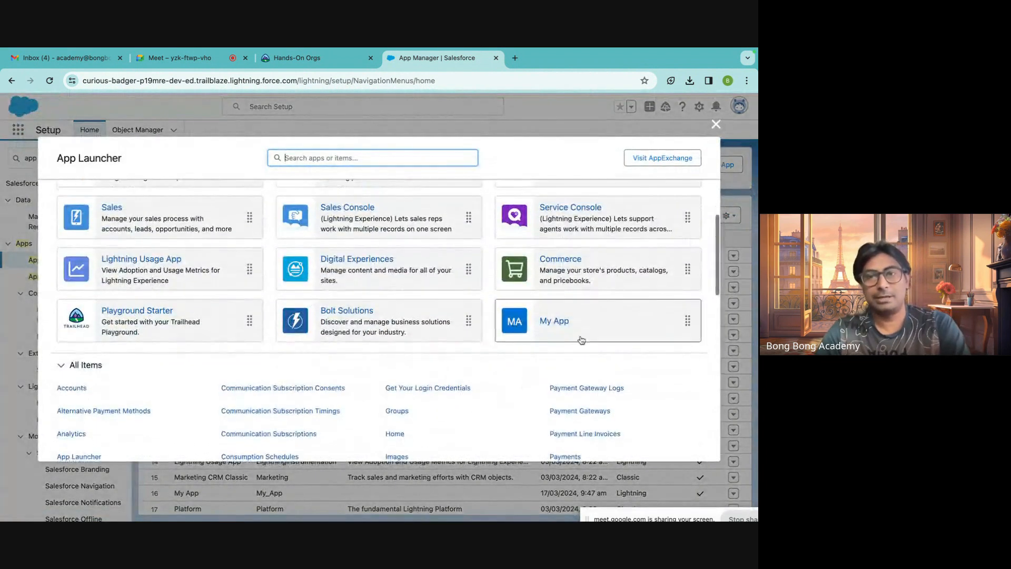
click(557, 322)
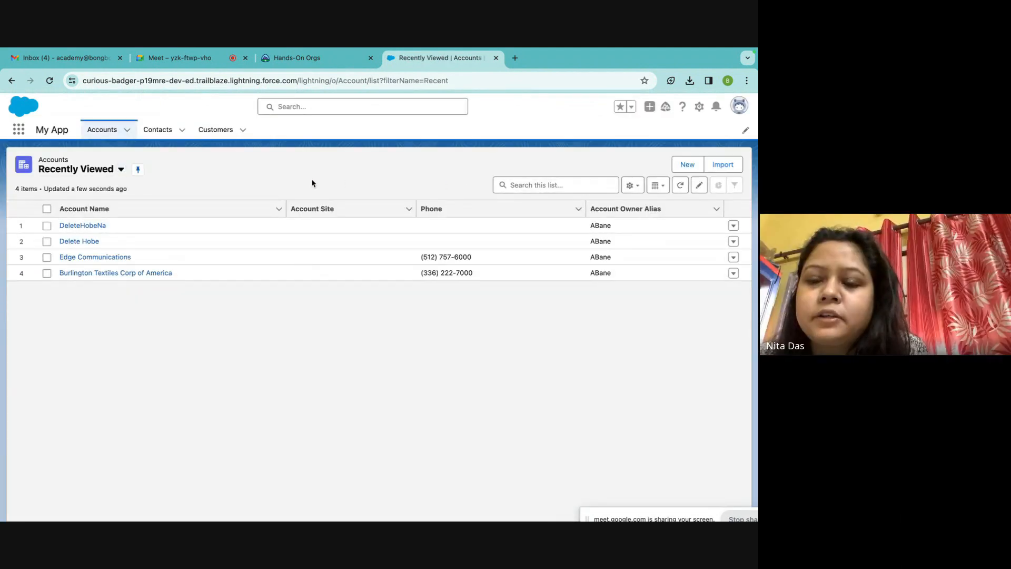
Pin All Customers as the default list view for Customers, and return to the Accounts list.
click(221, 130)
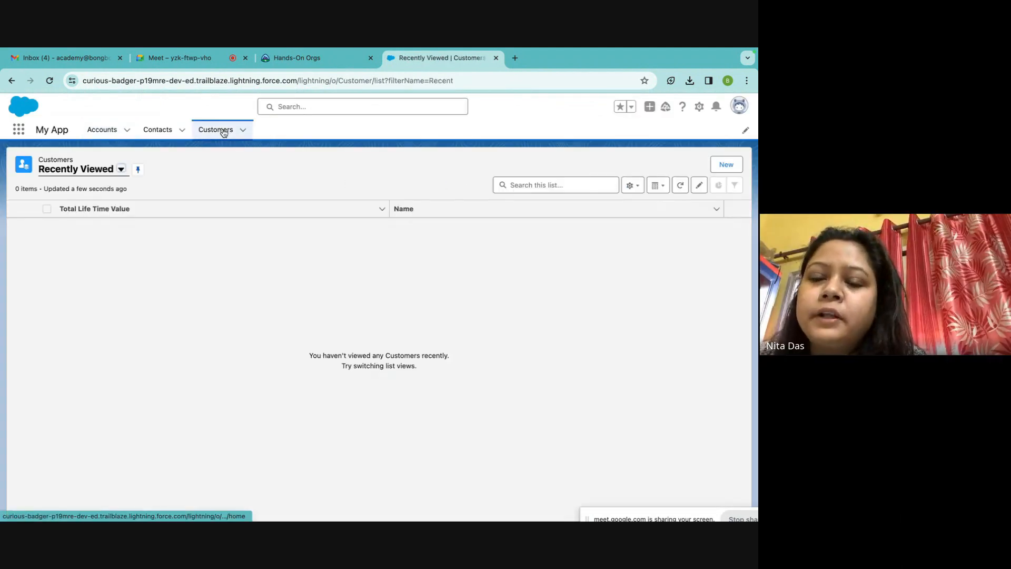
click(121, 169)
click(105, 206)
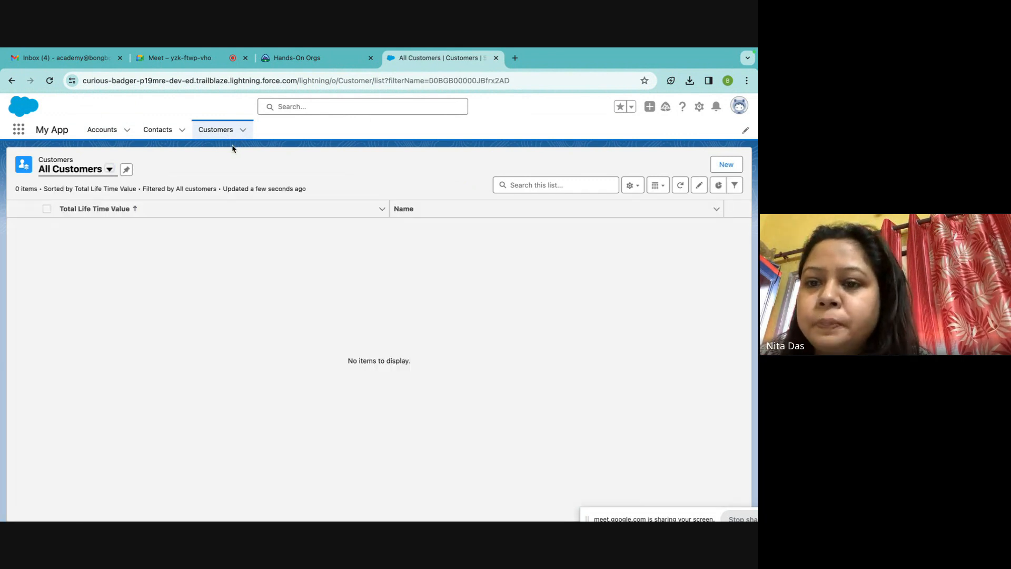
click(126, 169)
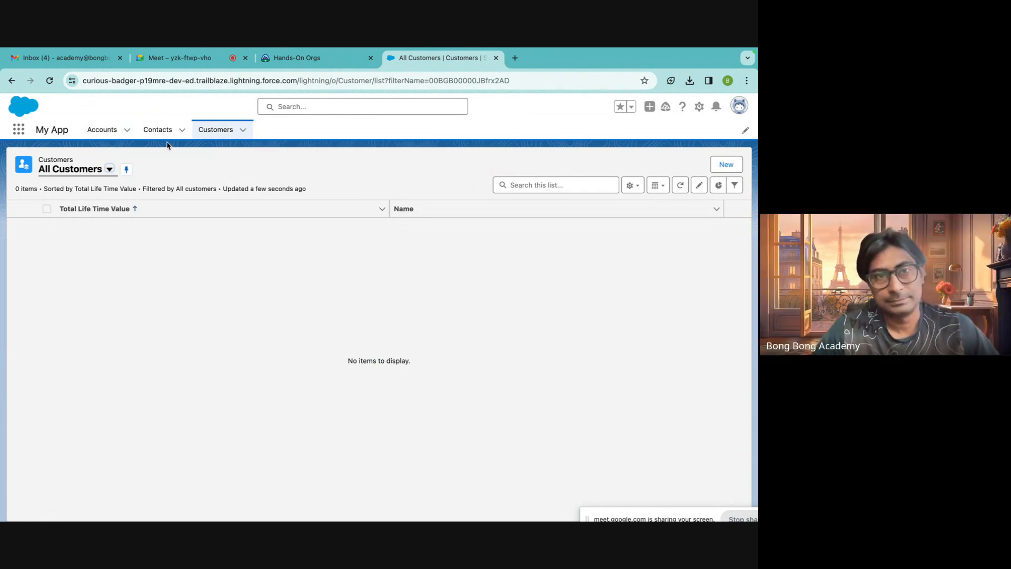
click(102, 130)
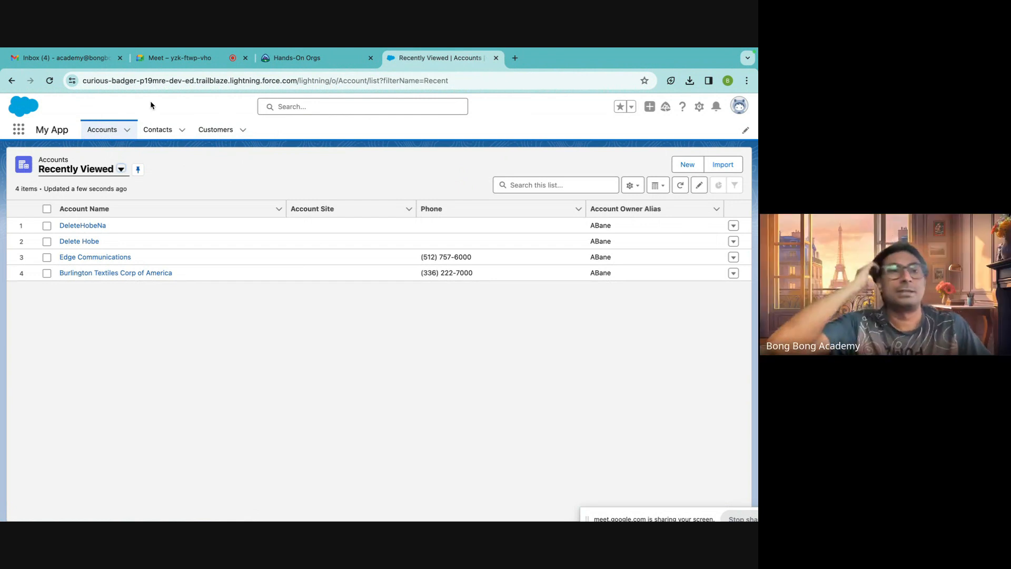
click(311, 58)
mouse_move(322, 119)
click(437, 58)
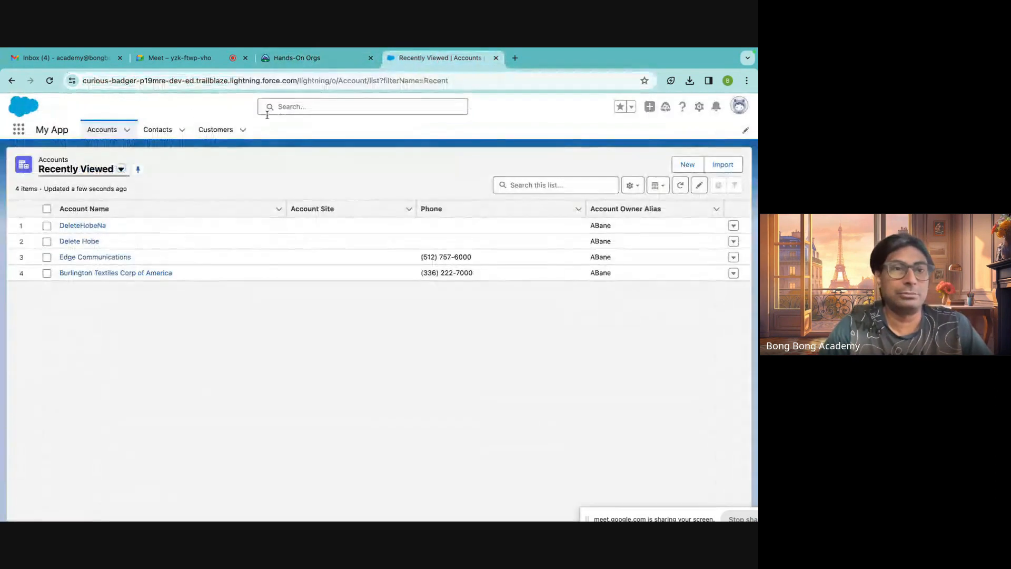
Open Setup in a separate browser tab and look at the org's custom object tabs alongside My App's navigation.
click(698, 107)
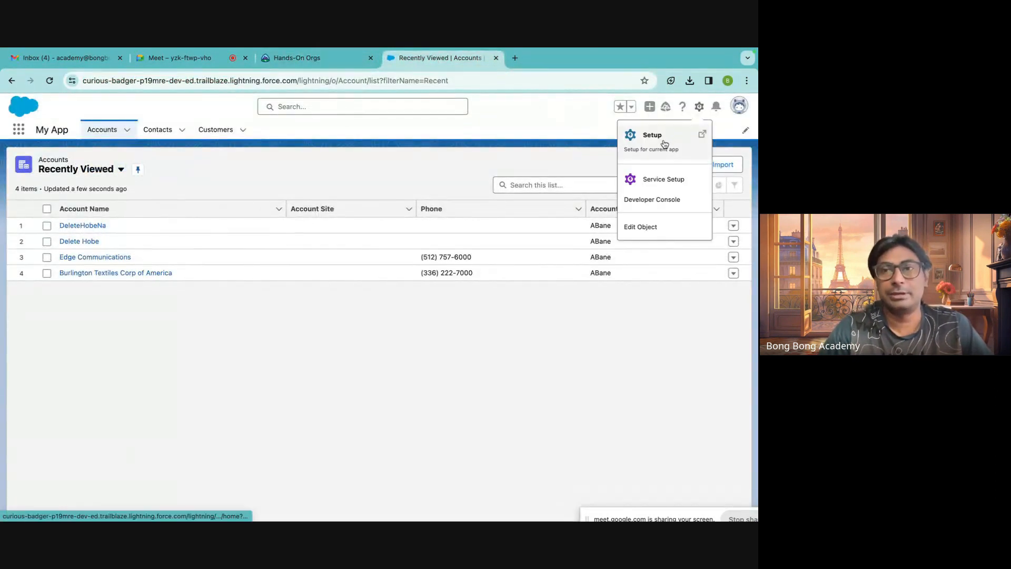
click(694, 133)
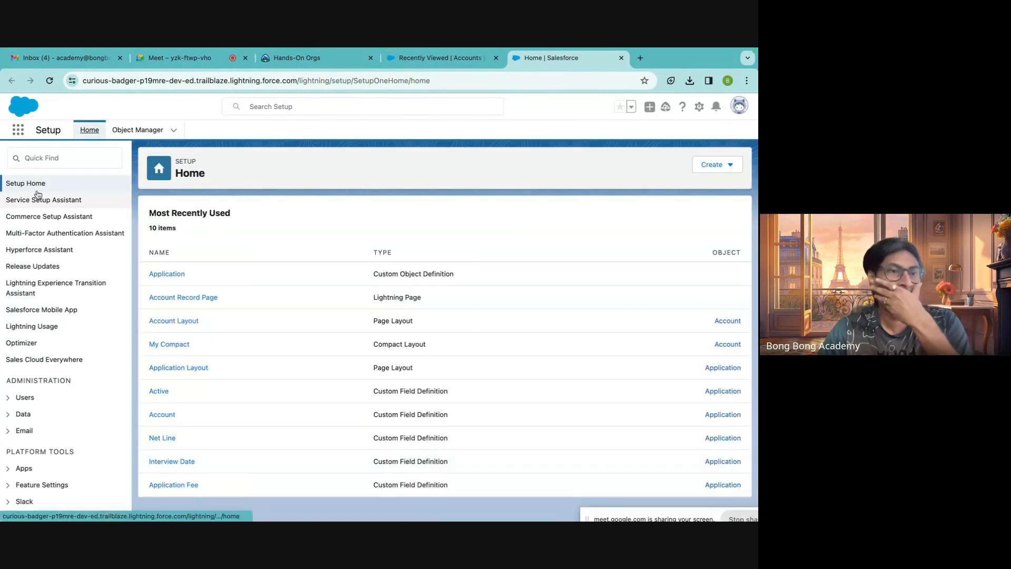
click(58, 158)
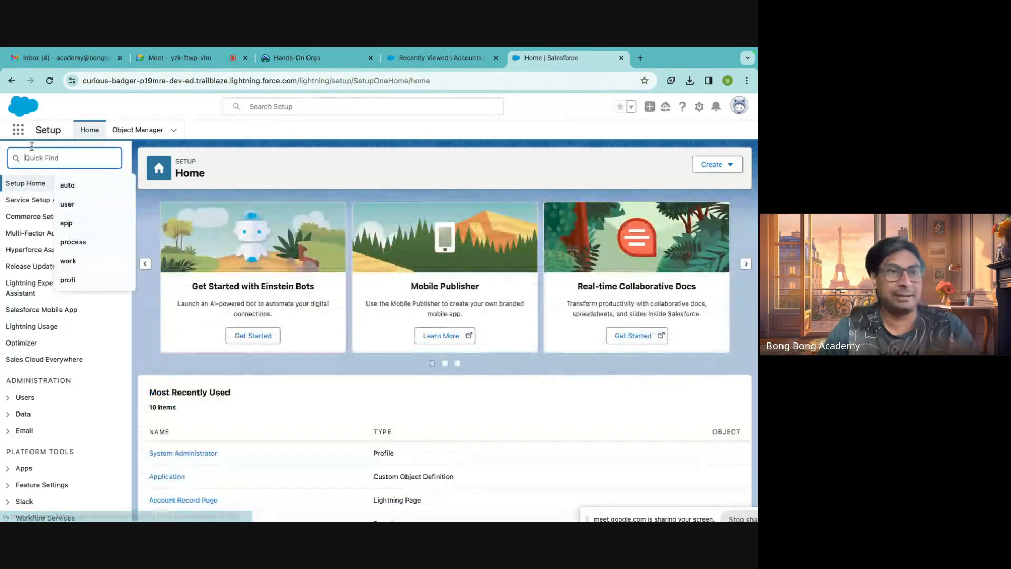
text(tab)
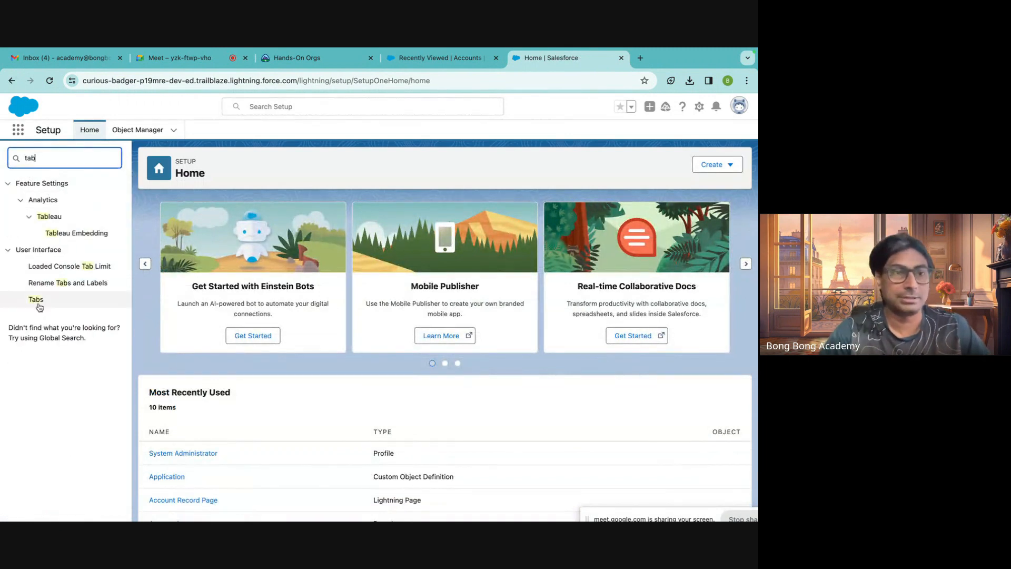
click(37, 301)
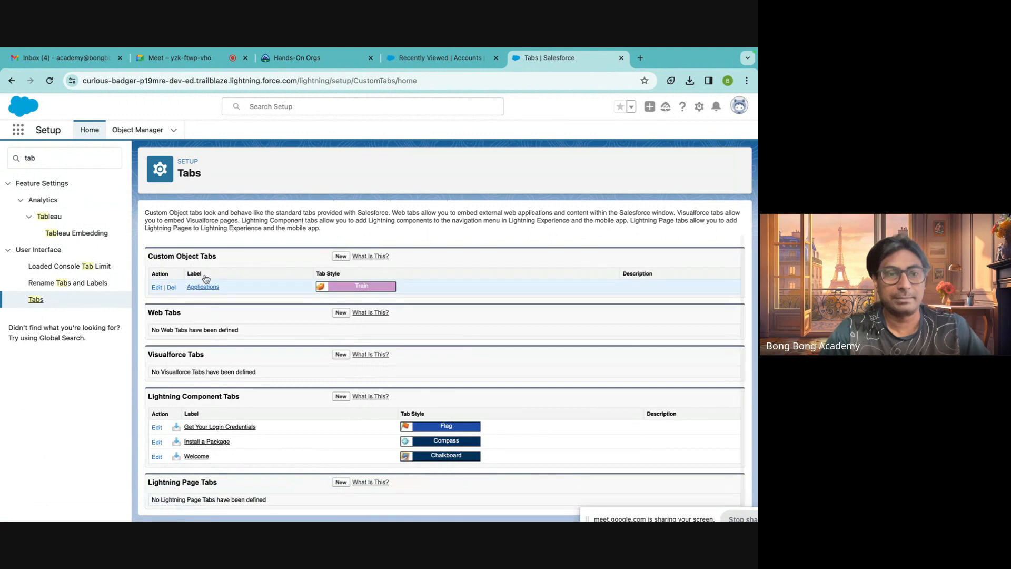
click(427, 59)
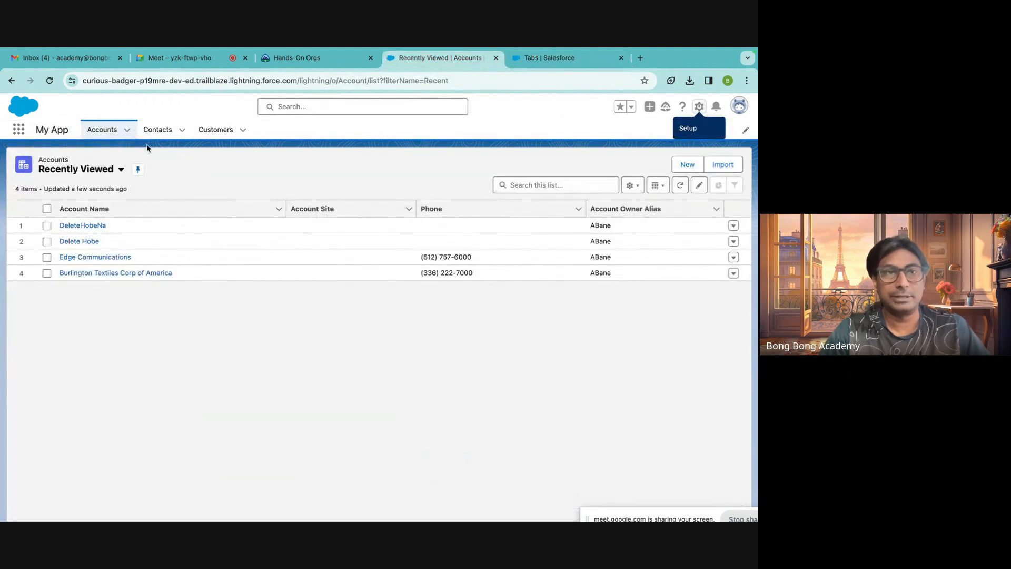
click(548, 59)
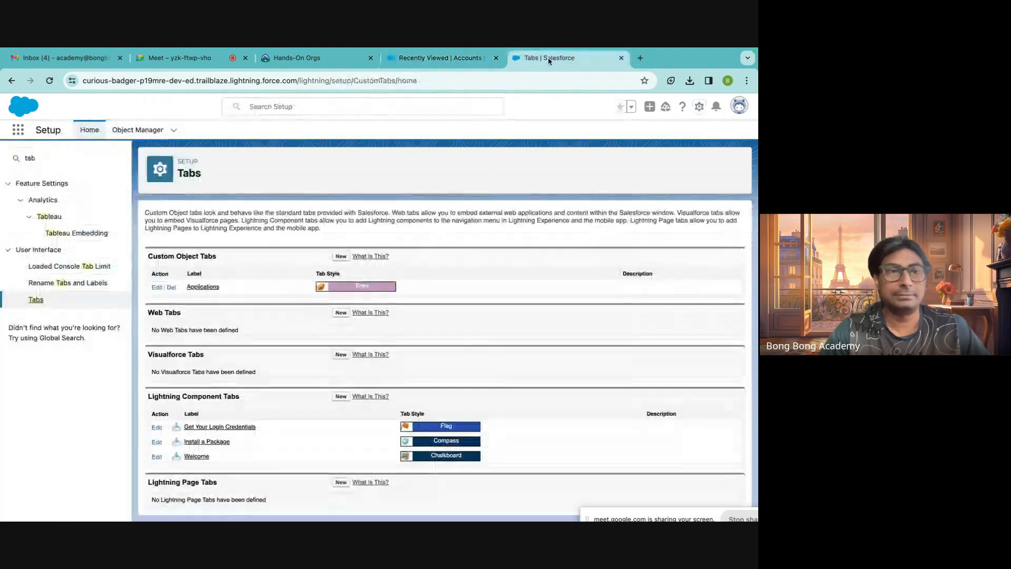
Find the App Manager in Setup and open My App for editing.
key(BackSpace)
key(BackSpace)
key(BackSpace)
text(app)
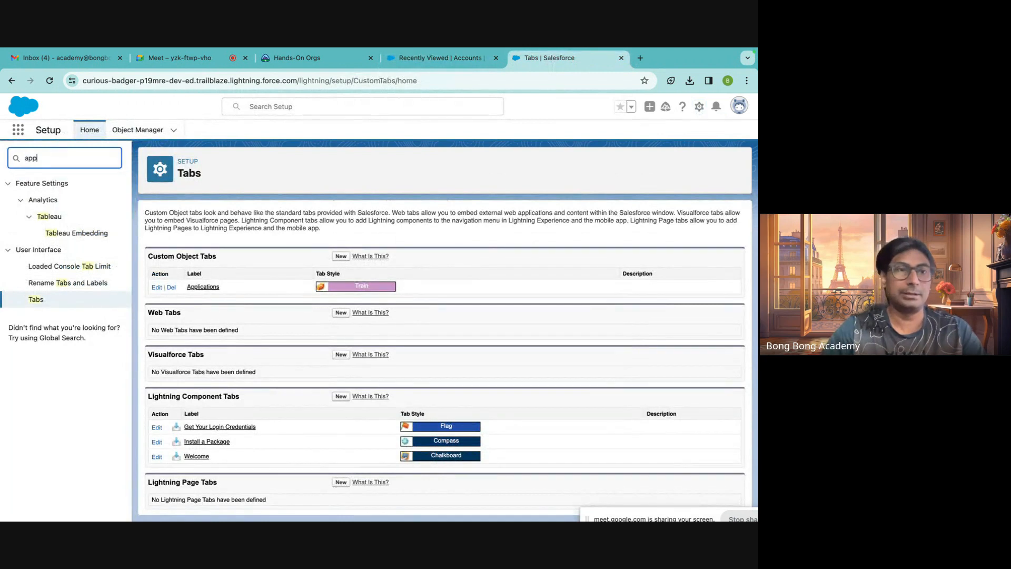
click(51, 261)
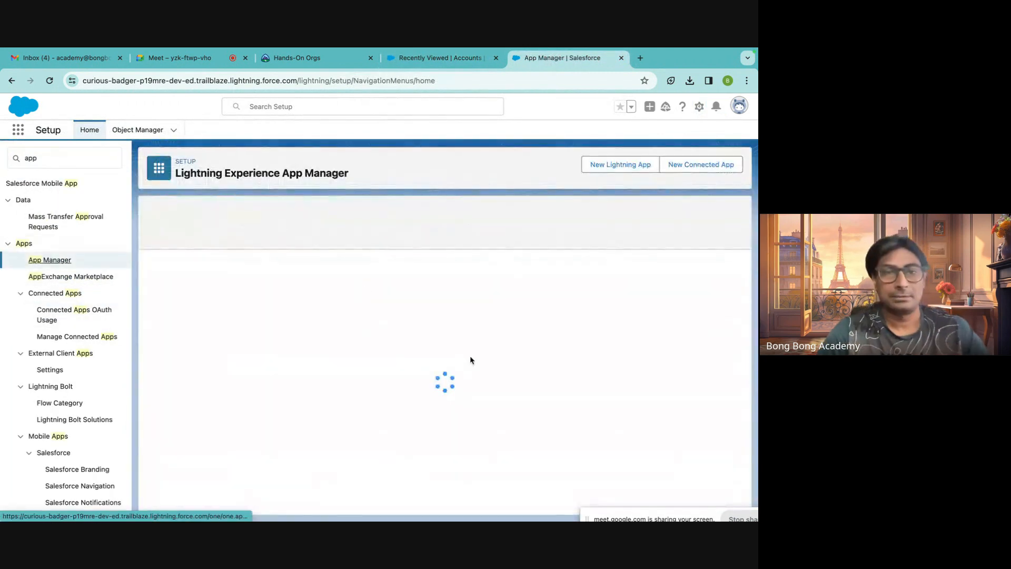
scroll(470, 355, down, 4)
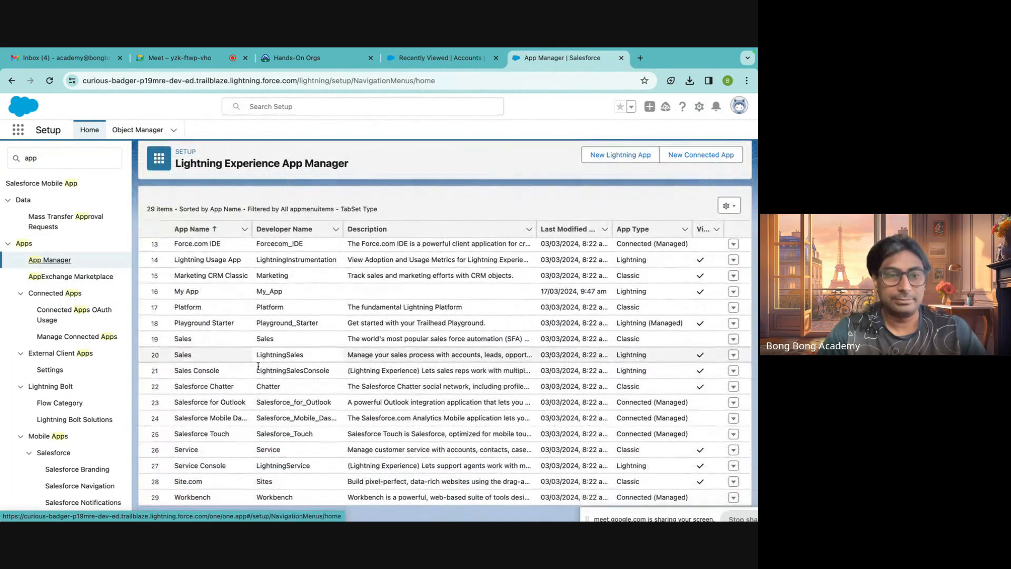
click(733, 301)
click(717, 319)
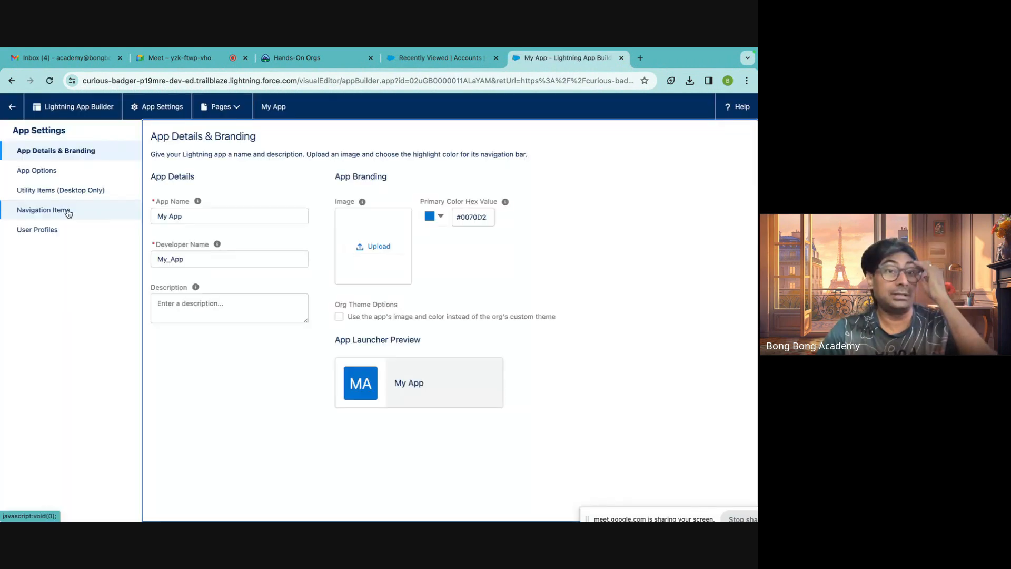
Add Applications to My App's selected navigation items and save the app.
click(67, 213)
click(215, 225)
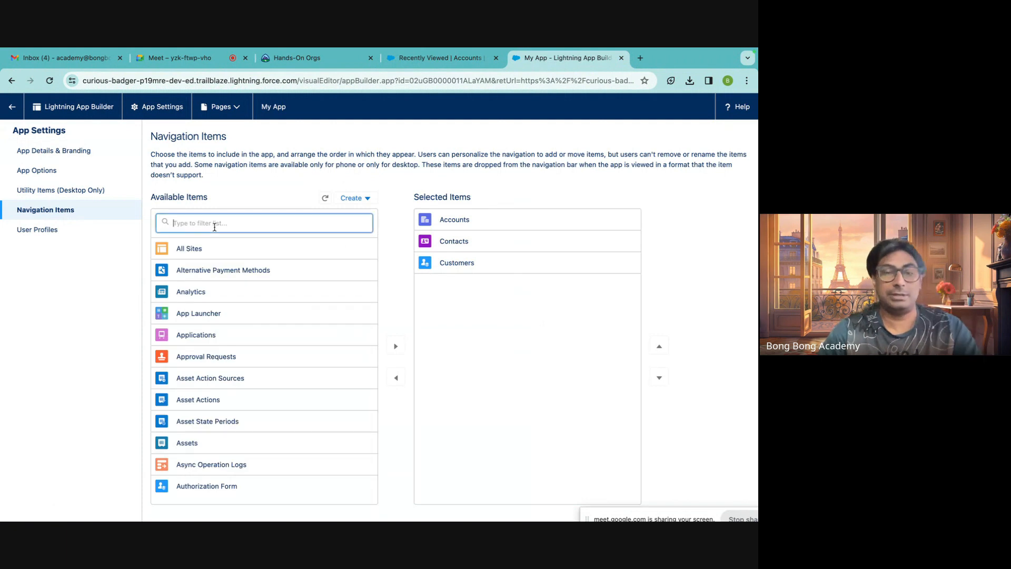
text(appli)
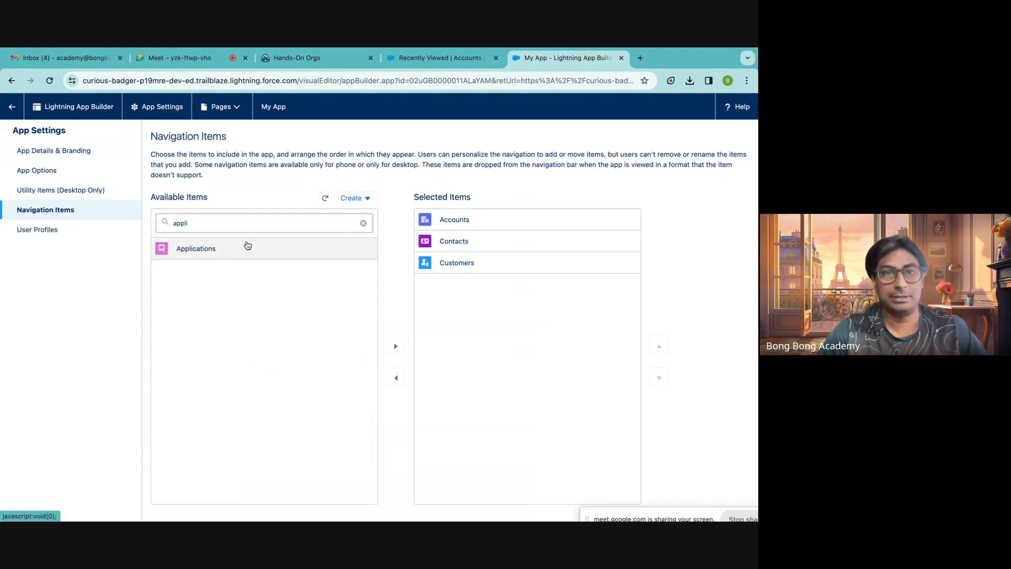
click(247, 248)
click(395, 346)
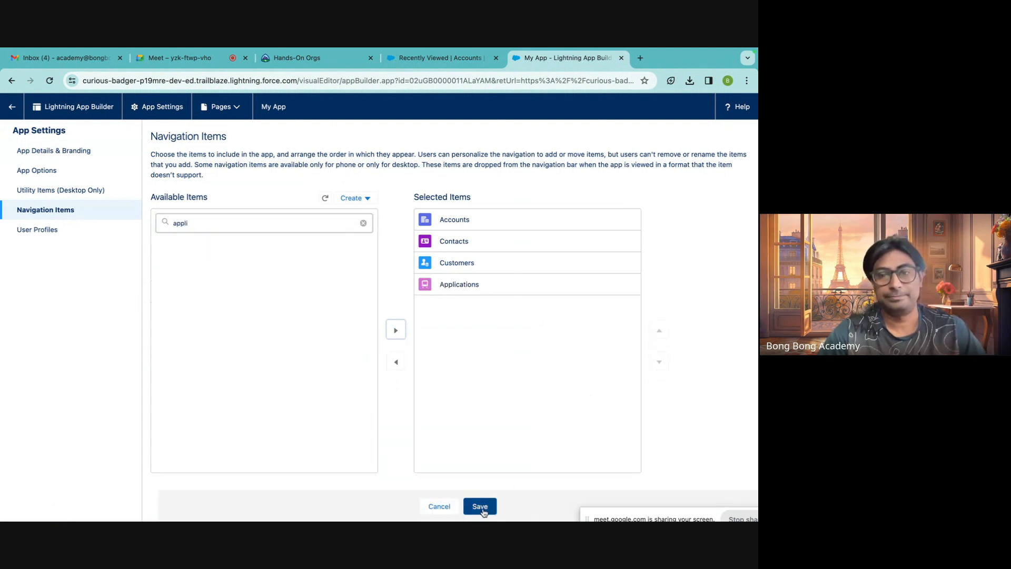
click(480, 507)
Reload My App to check its navigation bar, and leave the app's settings editor.
click(454, 57)
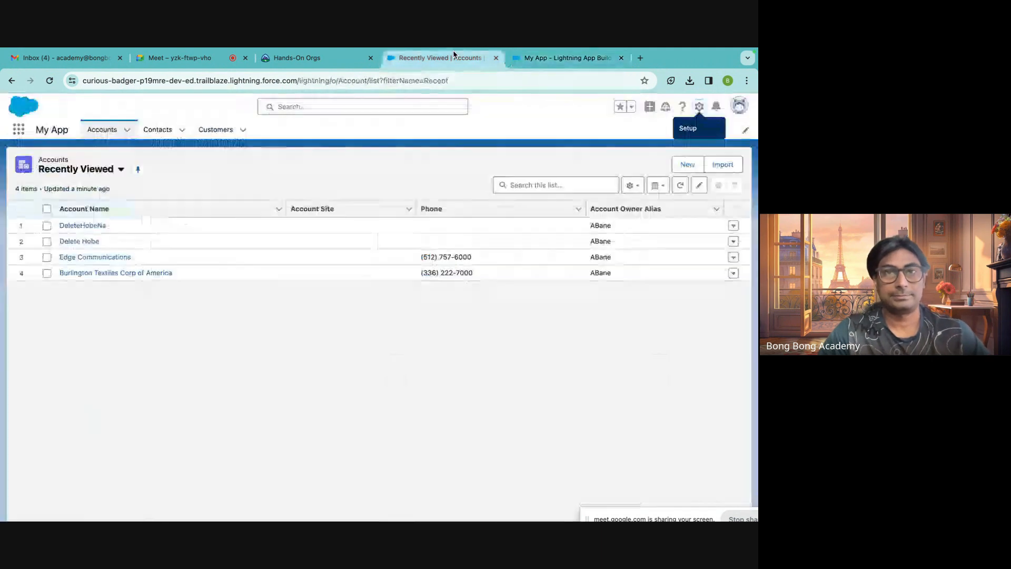
click(49, 84)
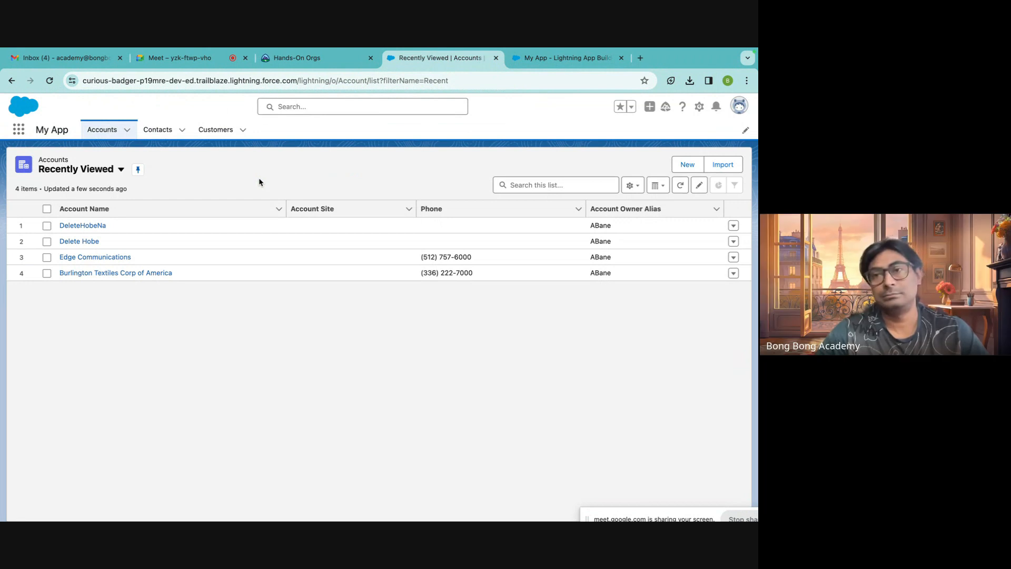
click(50, 80)
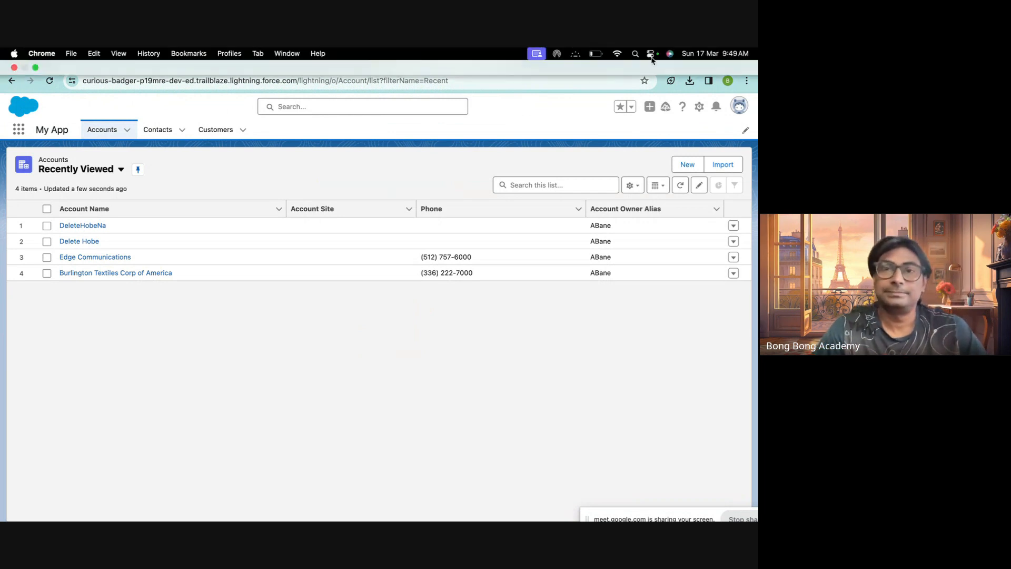
click(564, 55)
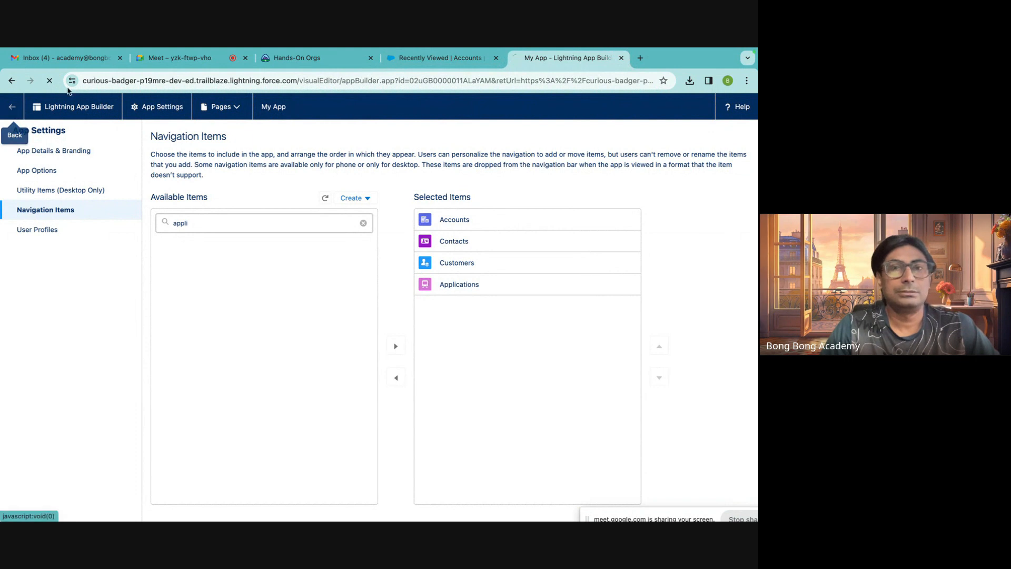
click(11, 106)
click(435, 59)
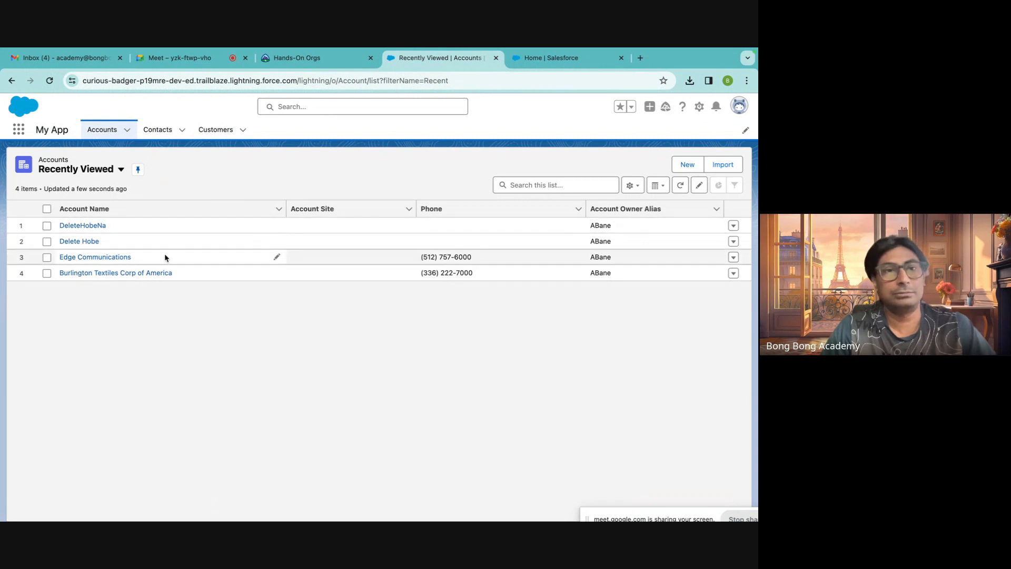
Look over the fields and customer status options of the New Customer form in My App, and close it without saving.
click(220, 131)
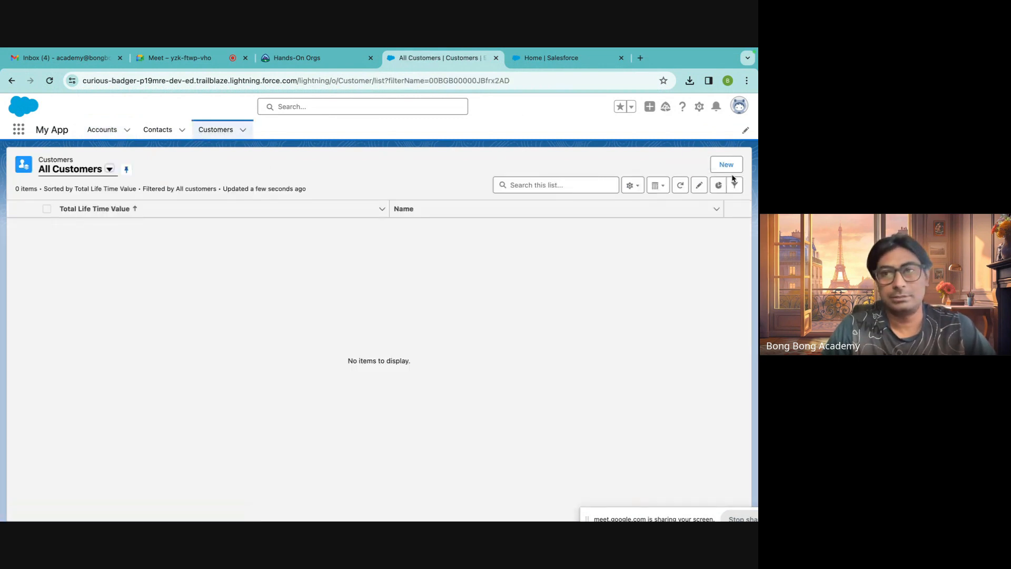
click(726, 165)
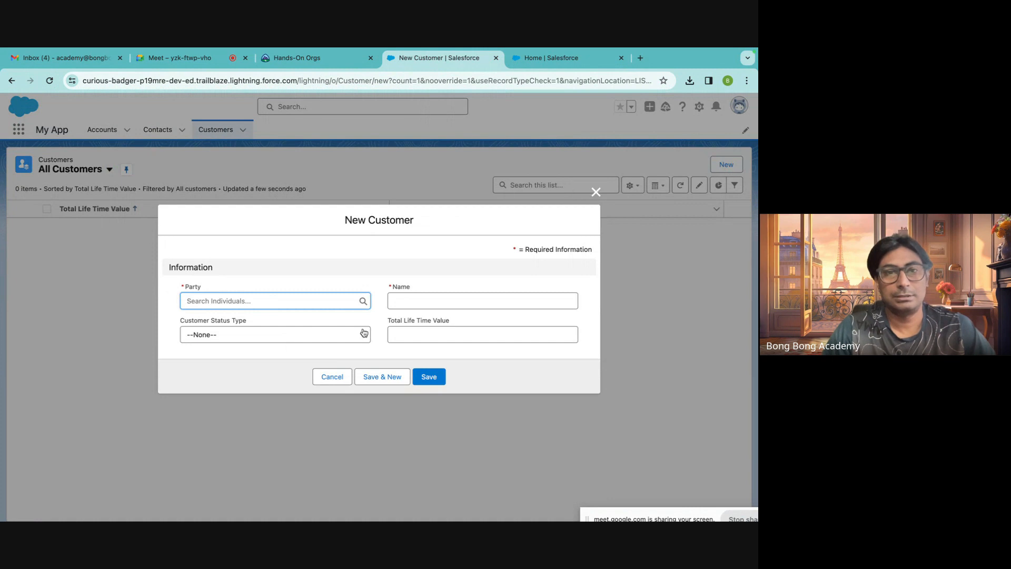
click(342, 338)
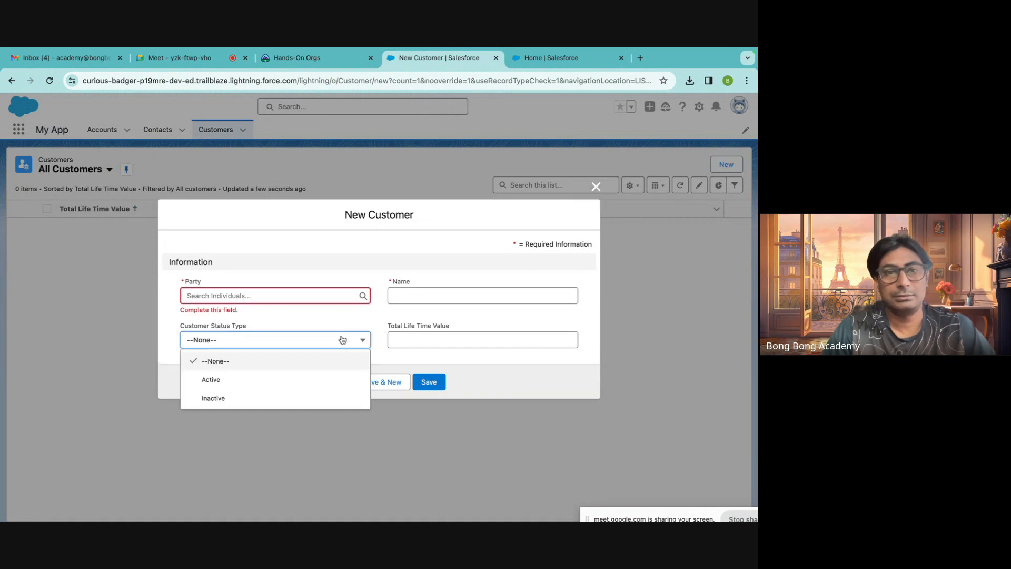
click(318, 296)
click(463, 263)
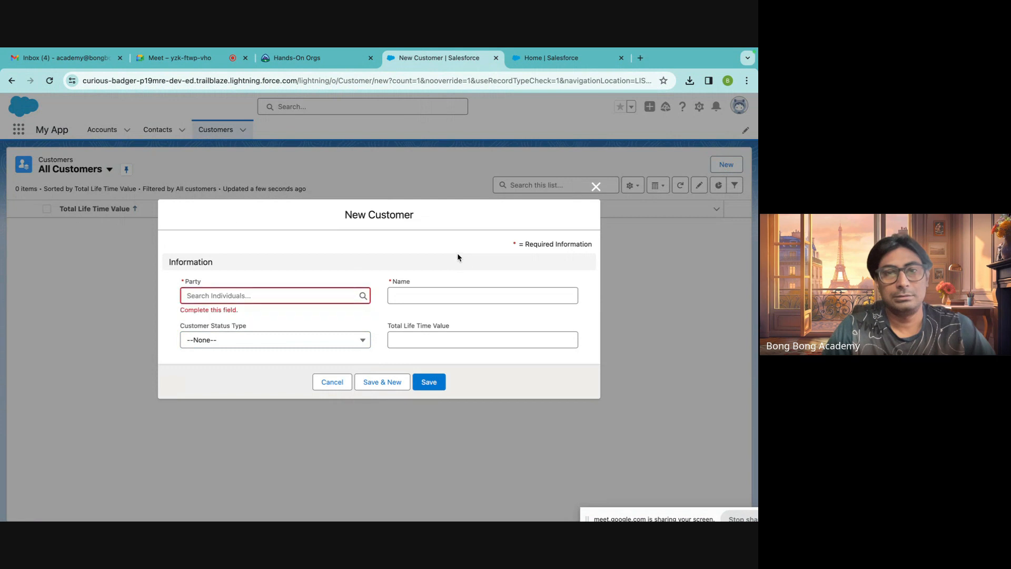
click(439, 289)
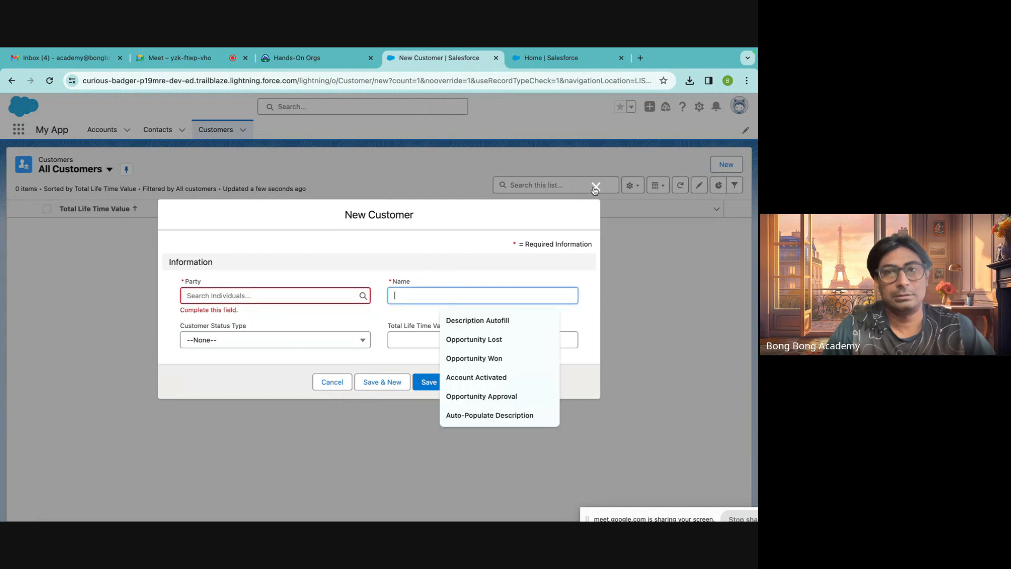
click(595, 187)
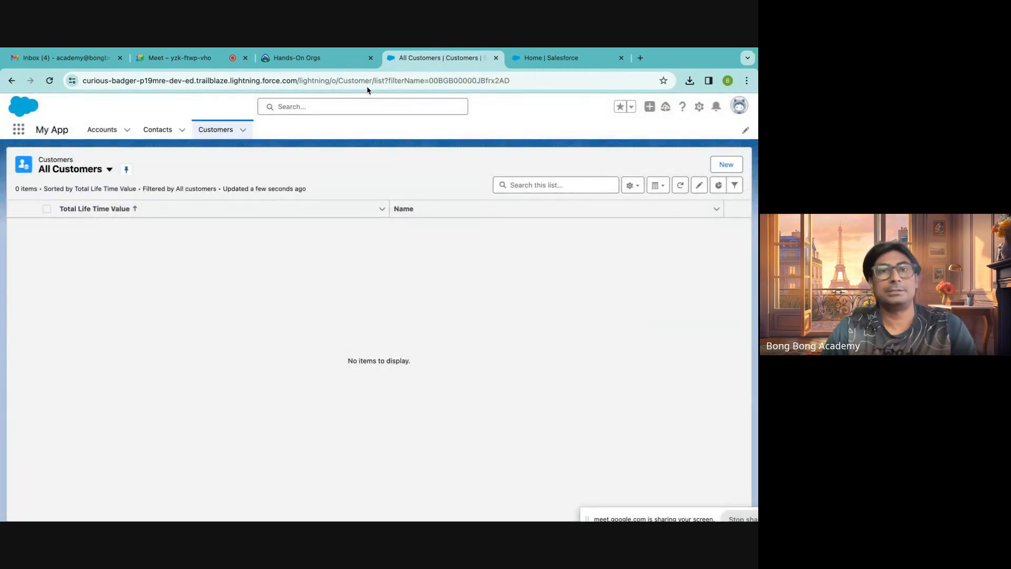
click(312, 59)
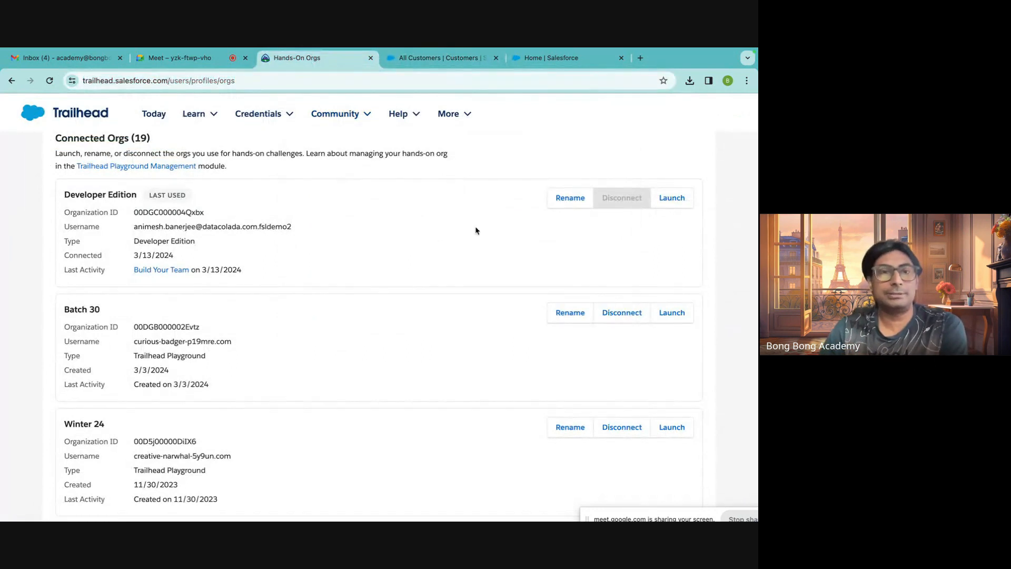
scroll(422, 275, up, 5)
scroll(423, 278, down, 15)
scroll(423, 278, up, 10)
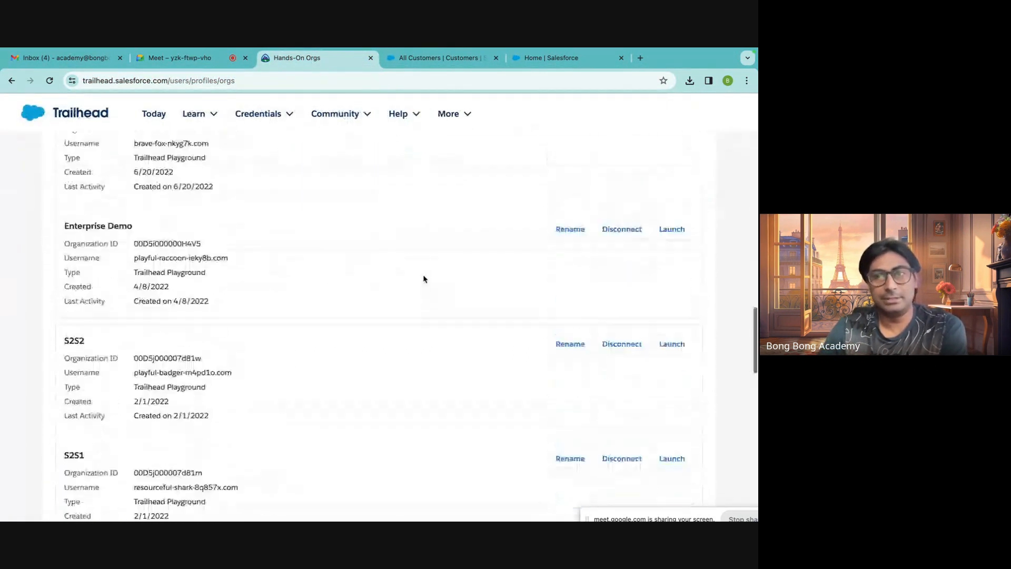
click(440, 57)
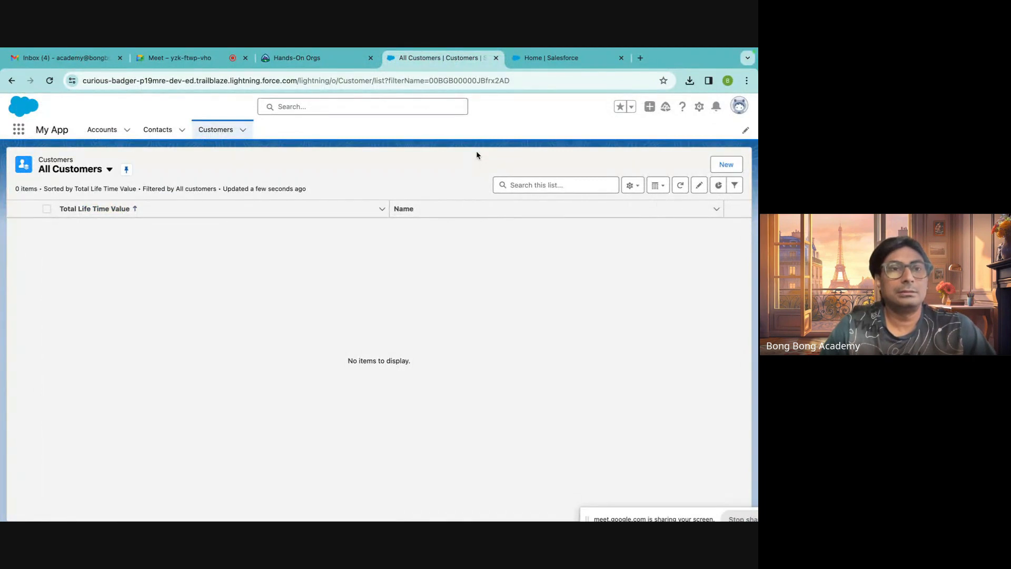
click(542, 63)
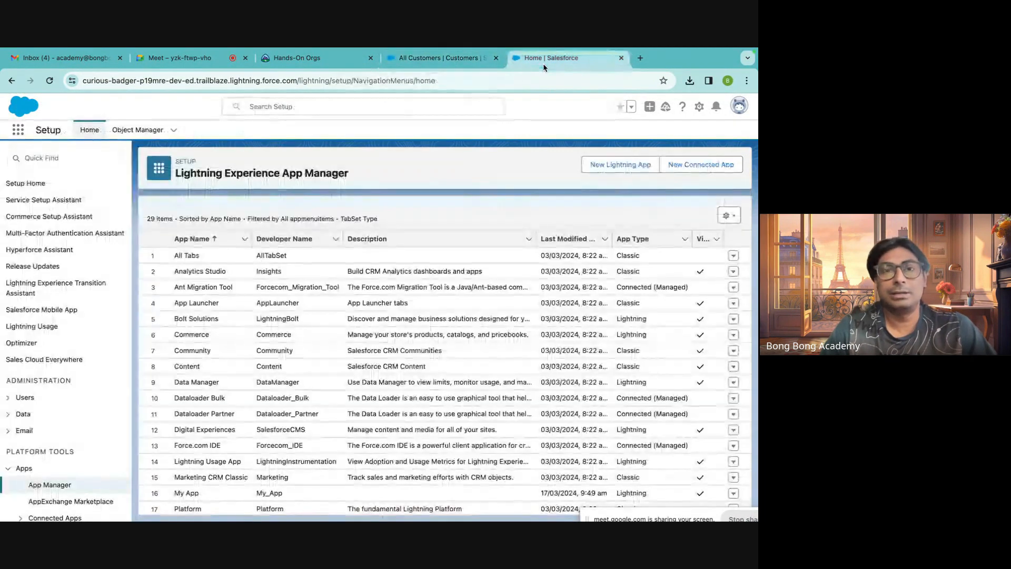
Switch to Gmail, go to Google Sheets from there and open the Assisgnment spreadsheet.
click(179, 58)
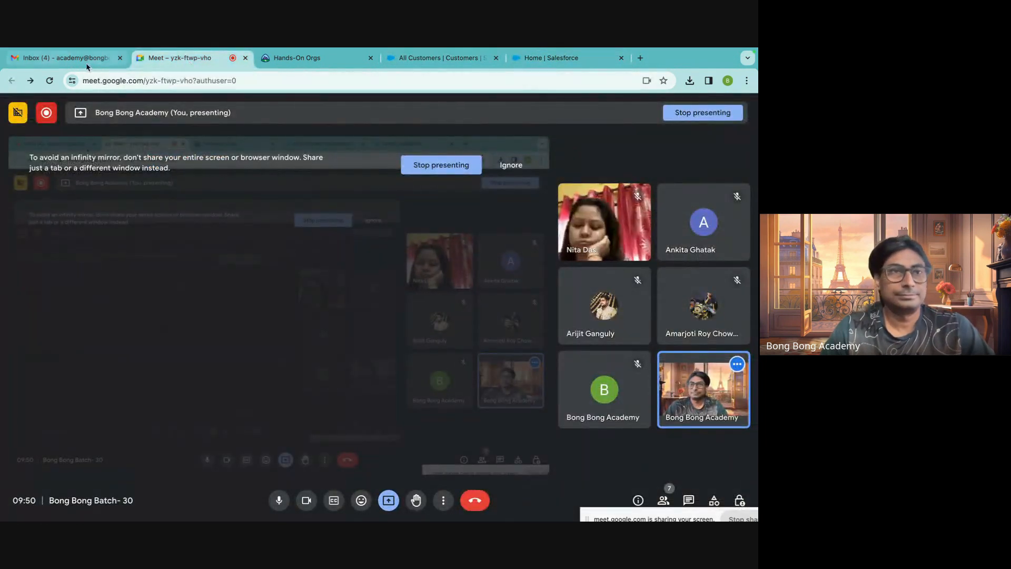
click(64, 58)
click(500, 113)
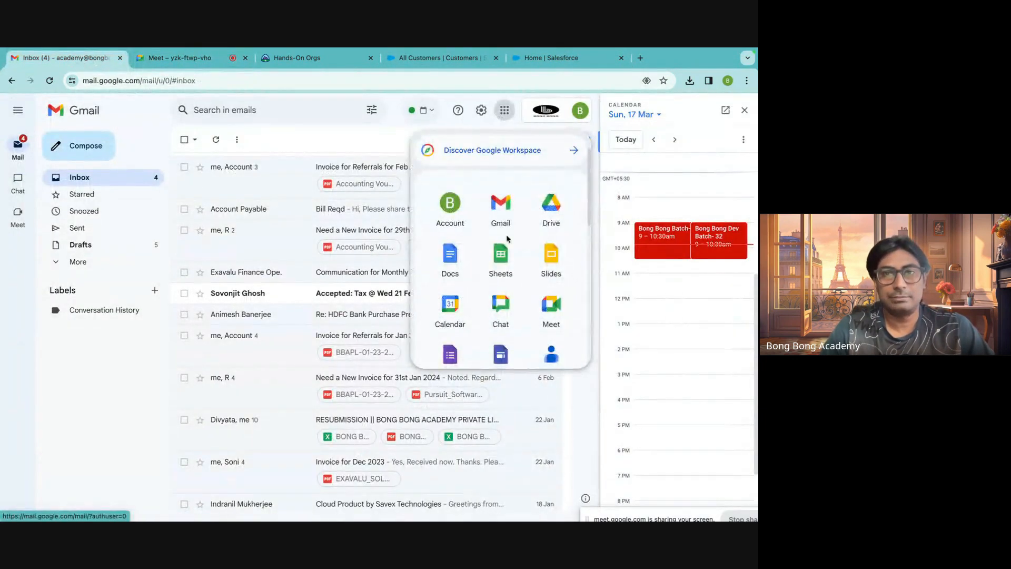
click(497, 258)
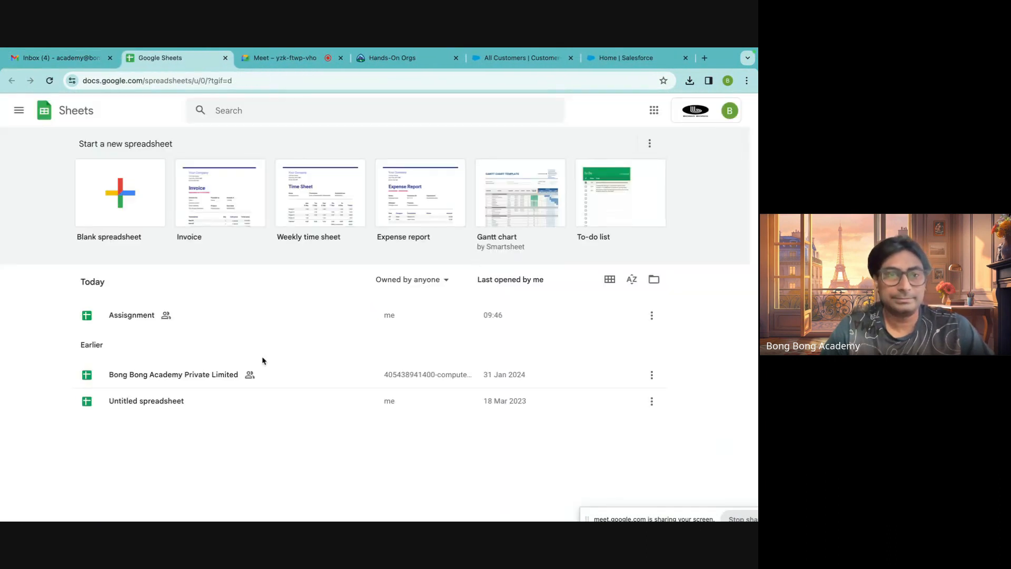
click(153, 317)
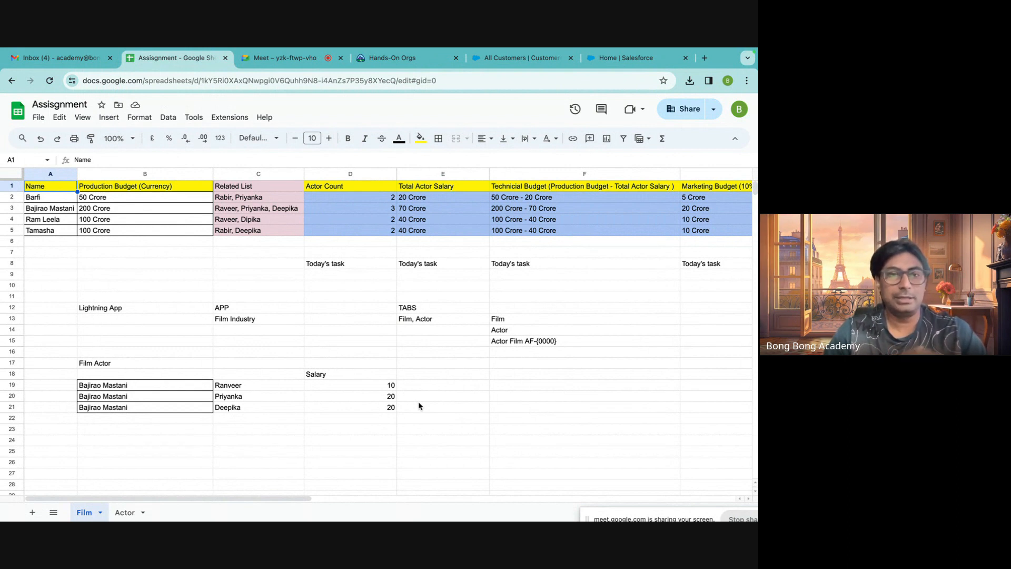
Examine the assignment's Lightning App requirements on the Film sheet, covering the app name and its required tabs.
drag(232, 309, 232, 319)
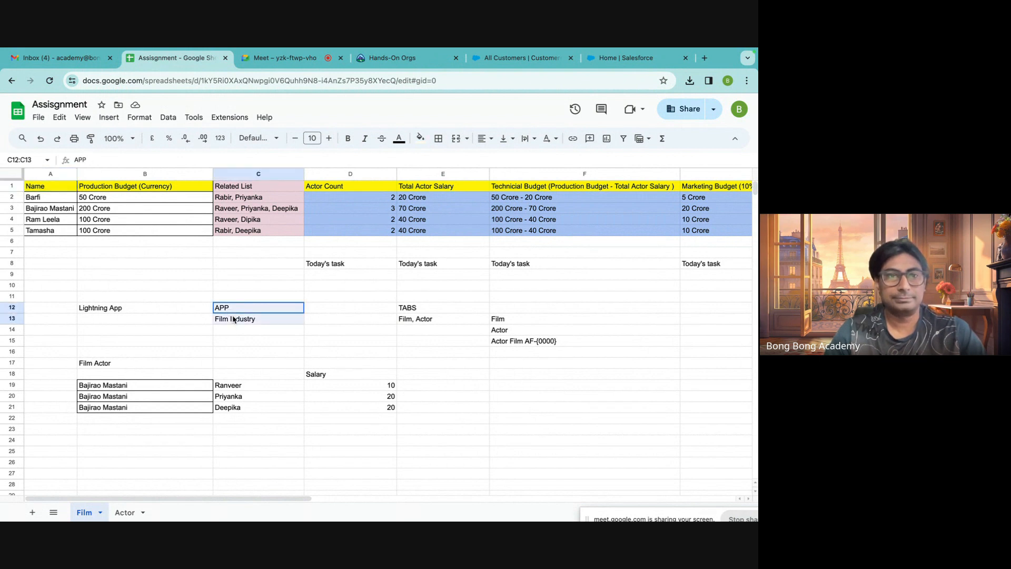
drag(145, 310, 247, 317)
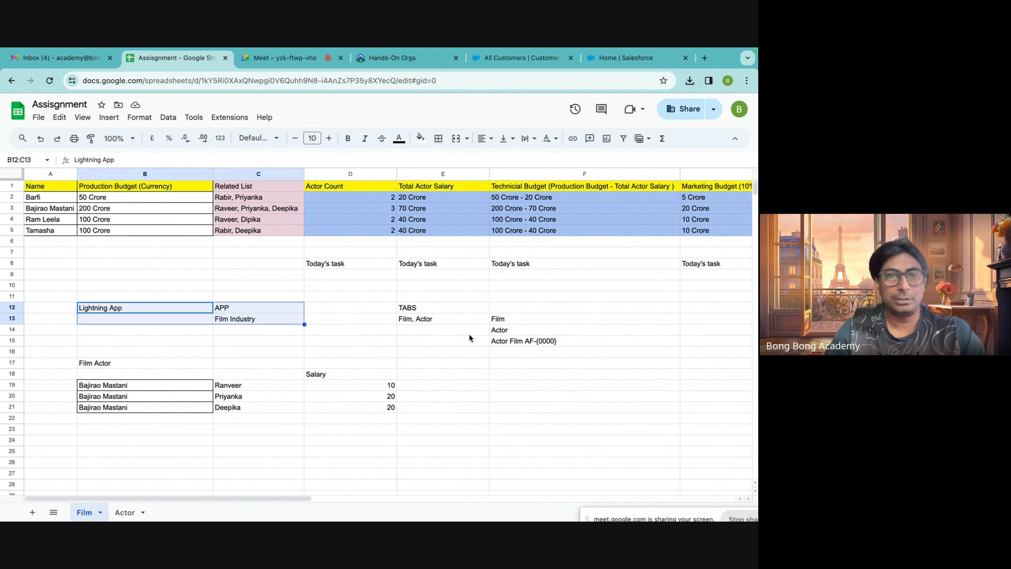
drag(416, 309, 420, 318)
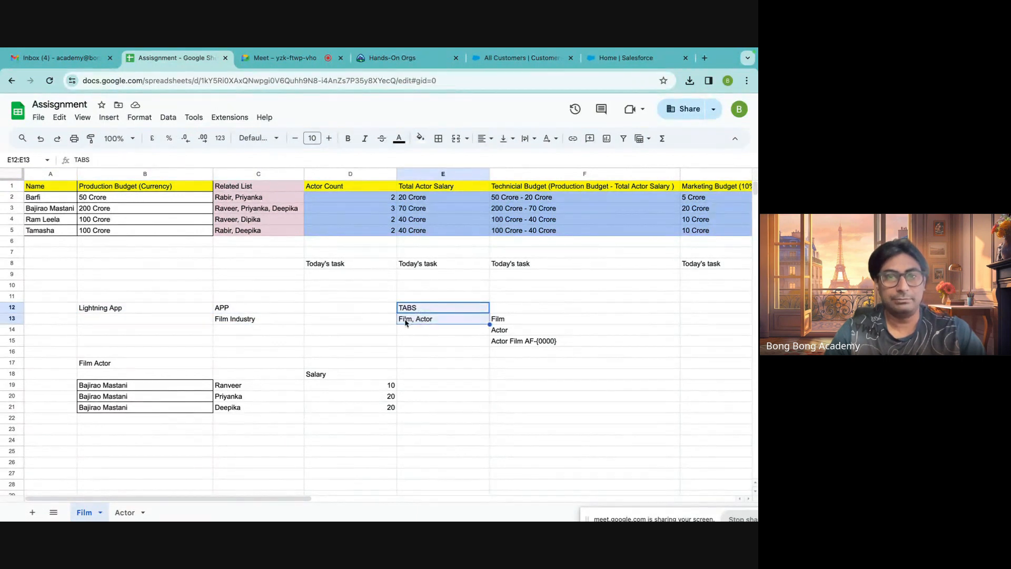
click(437, 322)
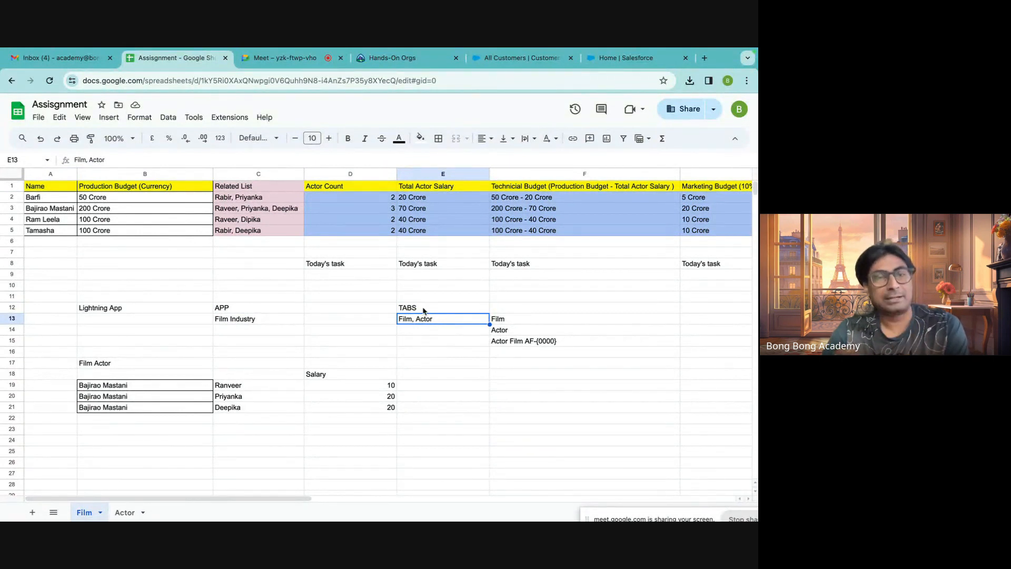
drag(423, 310, 423, 324)
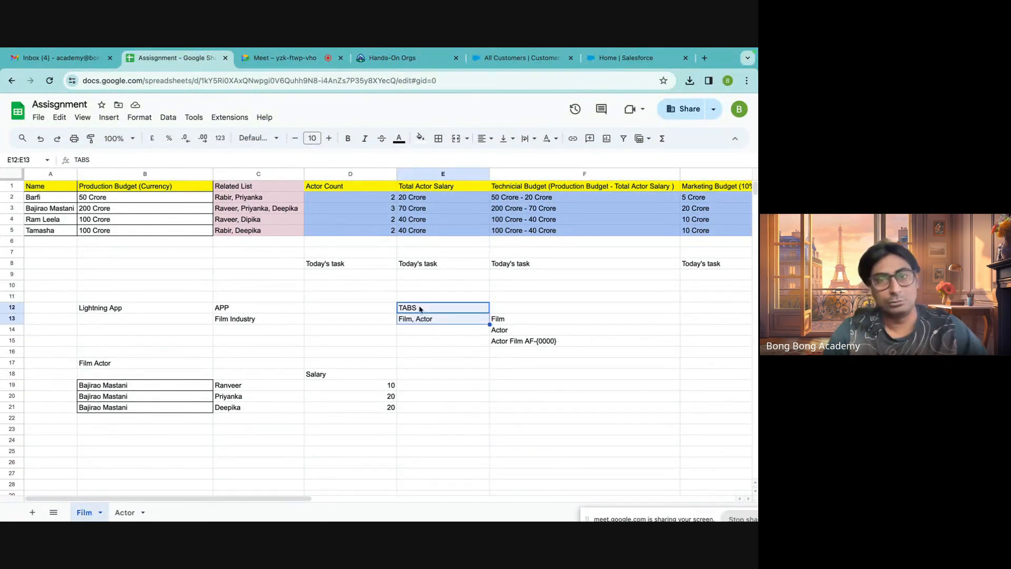
click(410, 367)
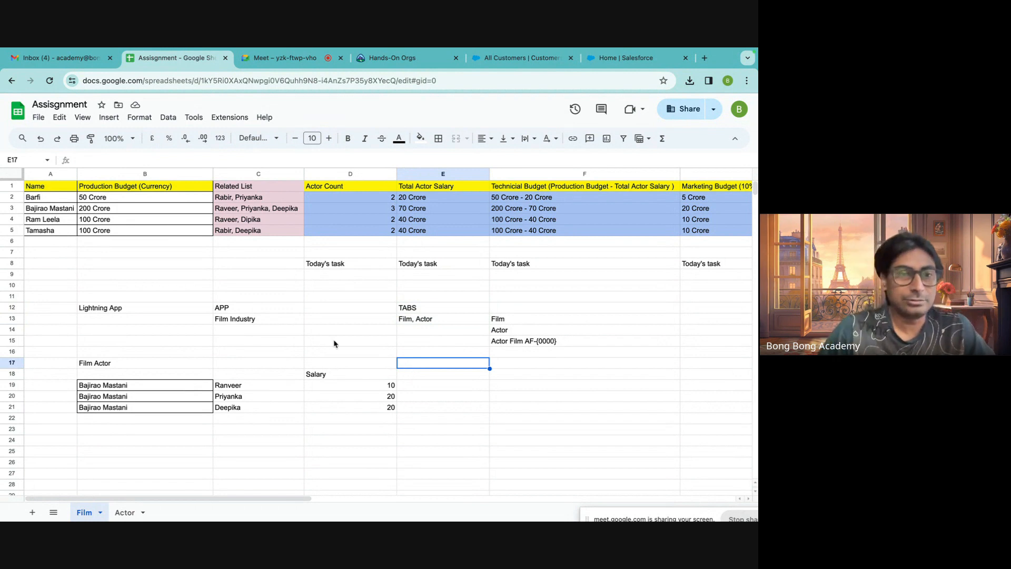
click(245, 322)
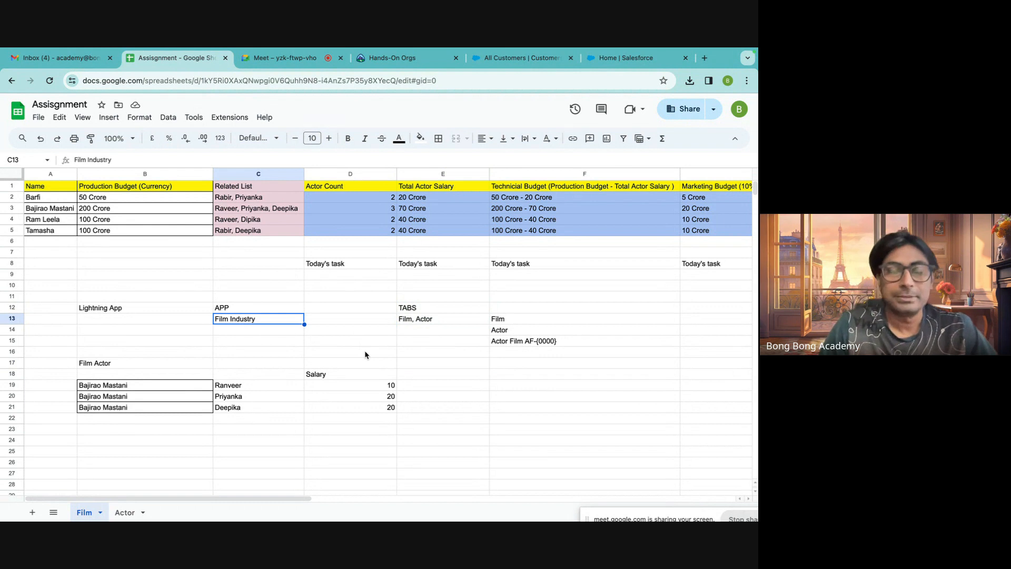
Compare the required Film and Actor tabs with the Actor Film entry and its AF-{0000} numbering format.
click(420, 321)
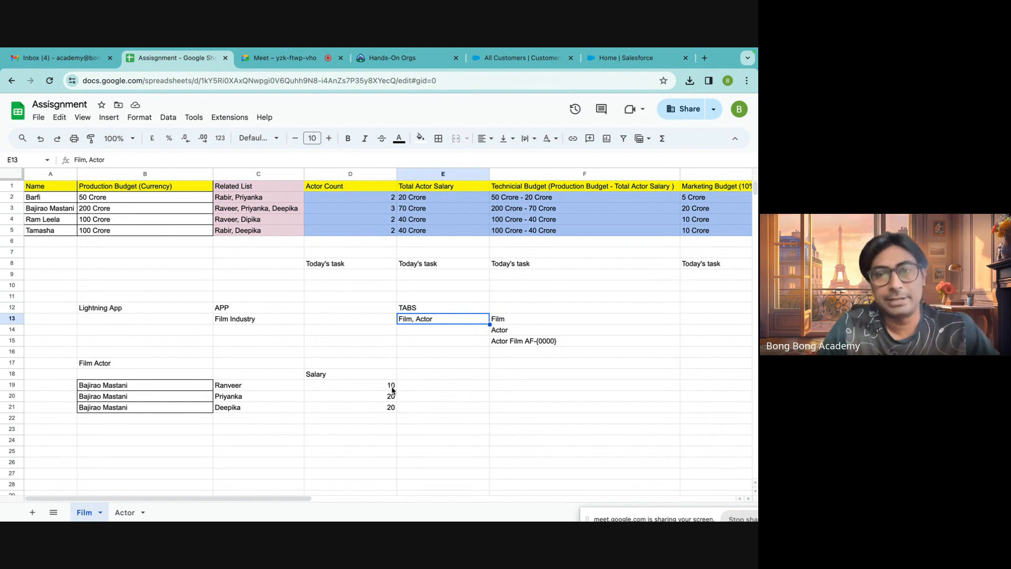
click(517, 345)
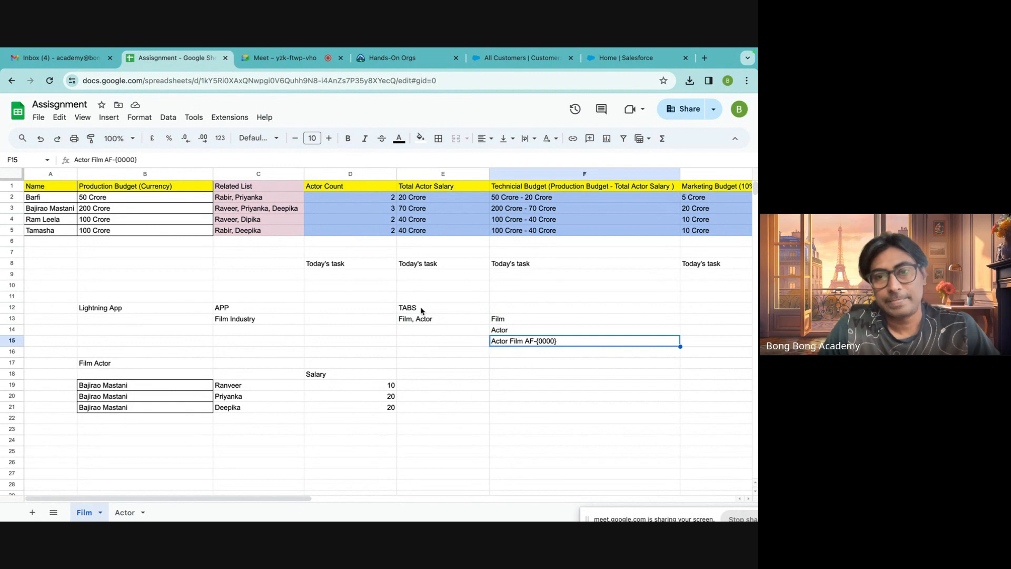
click(412, 322)
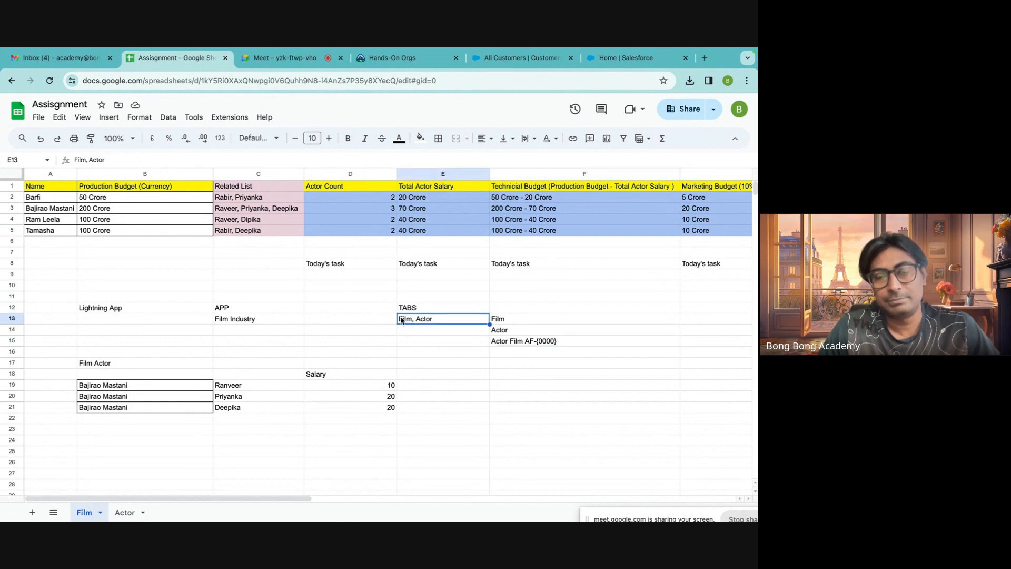
click(500, 346)
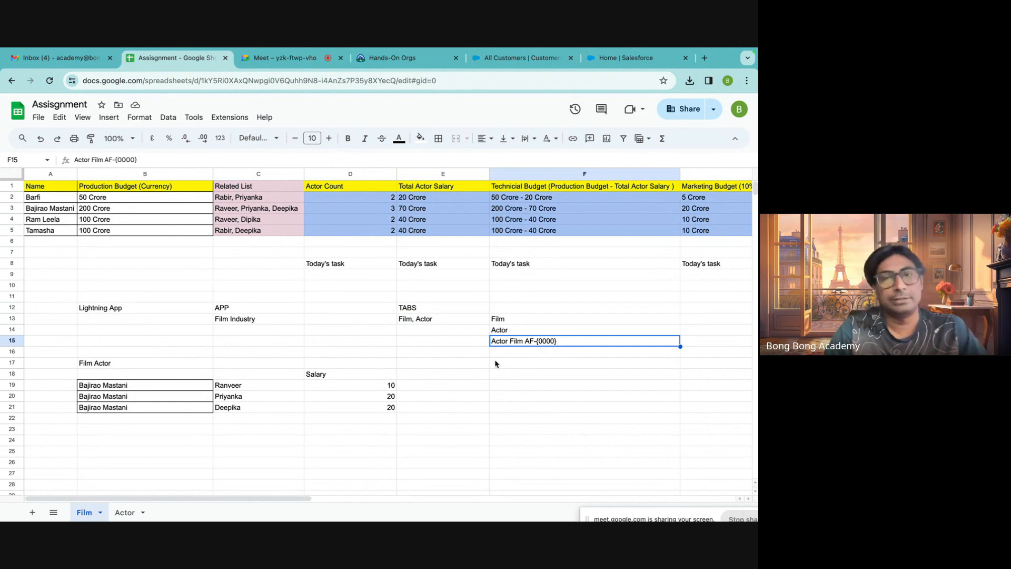
double_click(527, 343)
drag(524, 340, 650, 341)
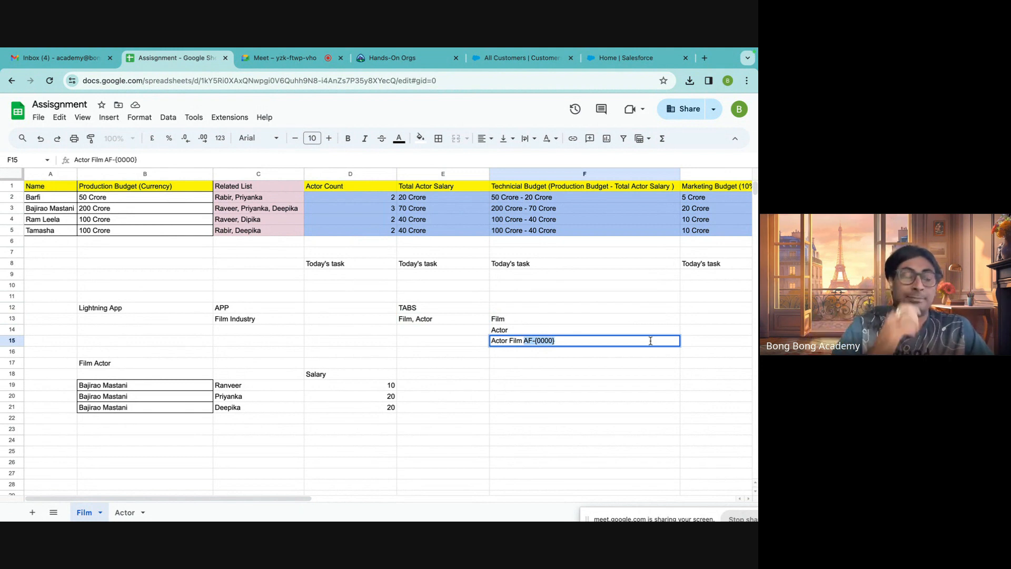
click(378, 296)
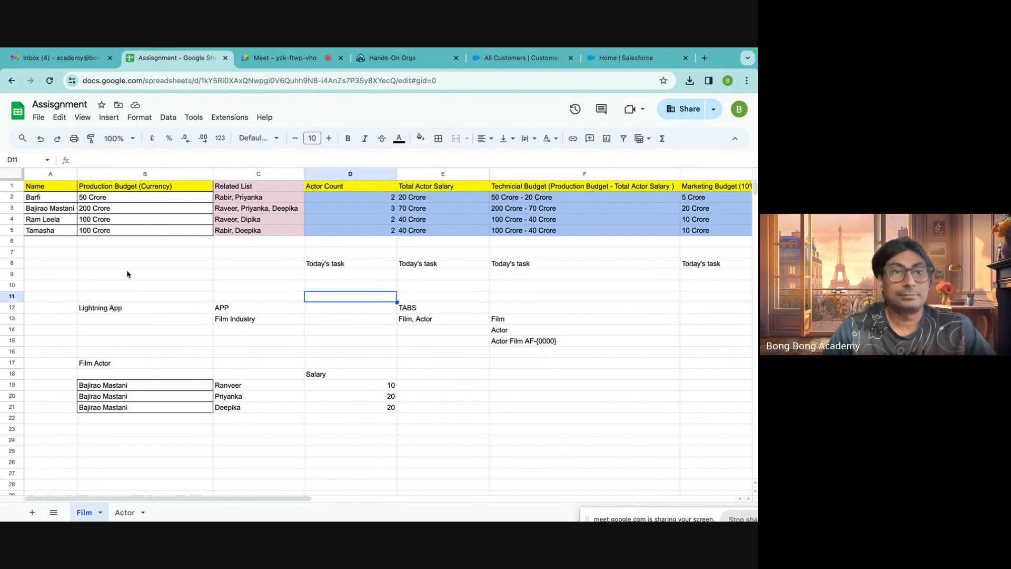
Examine the Name and Production Budget (Currency) columns of the film table against the Lightning App requirements.
click(41, 188)
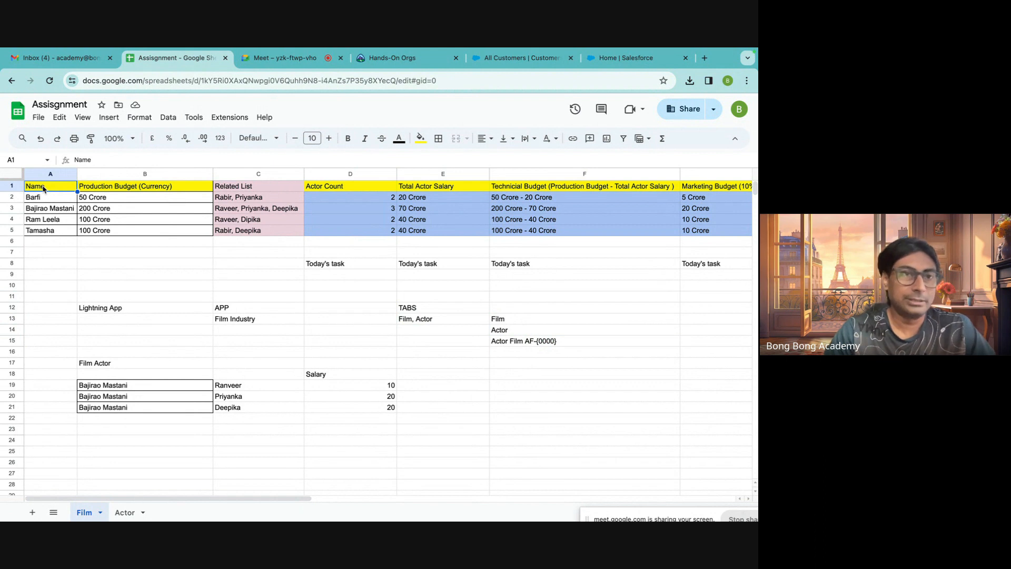
click(109, 186)
click(158, 309)
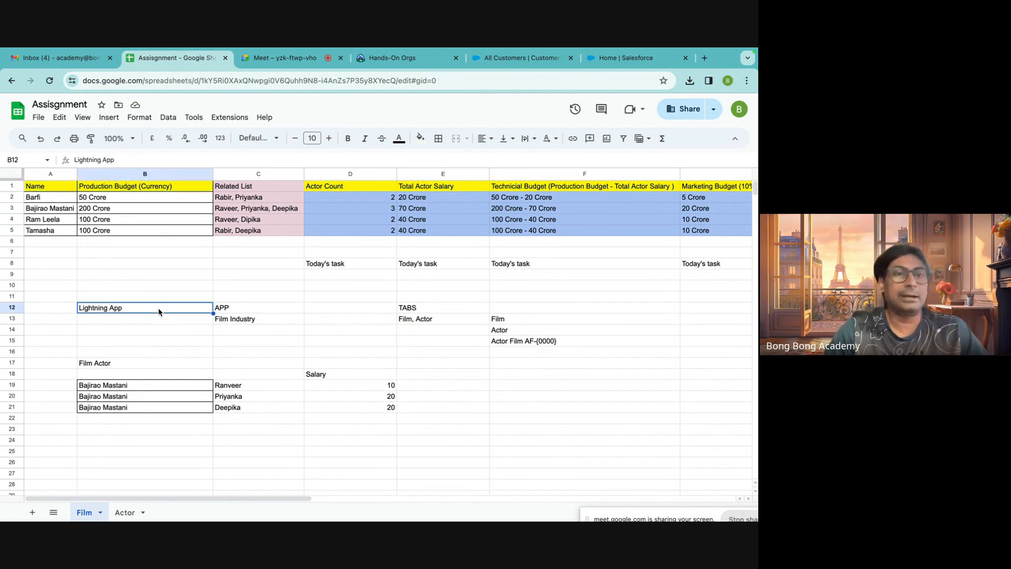
click(141, 187)
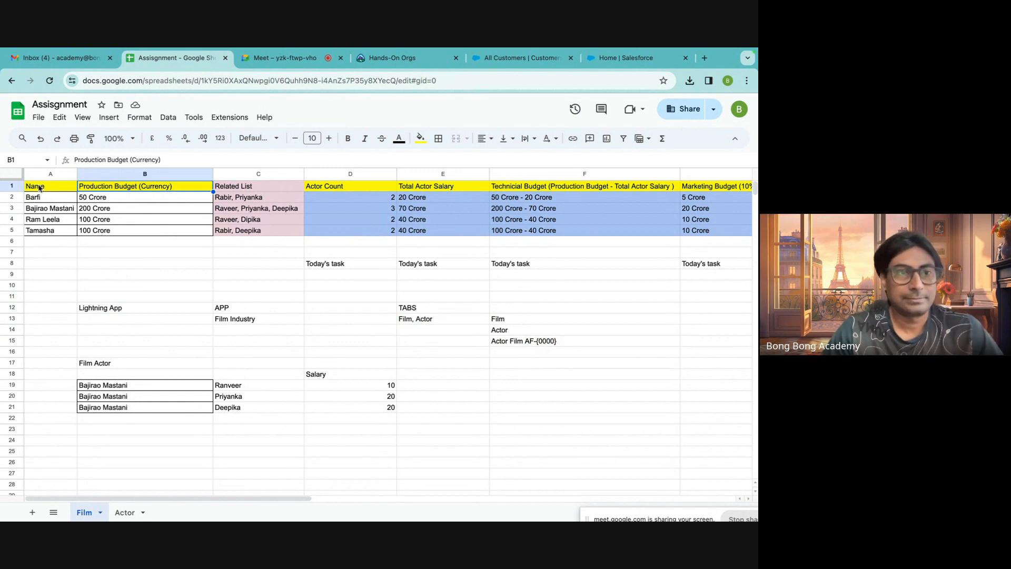
drag(39, 187, 163, 233)
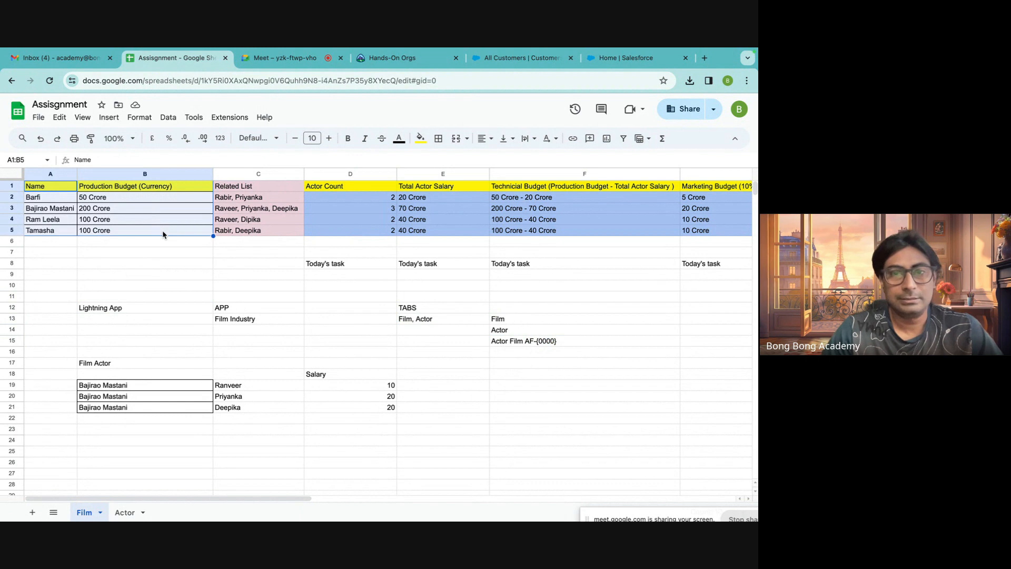
click(411, 319)
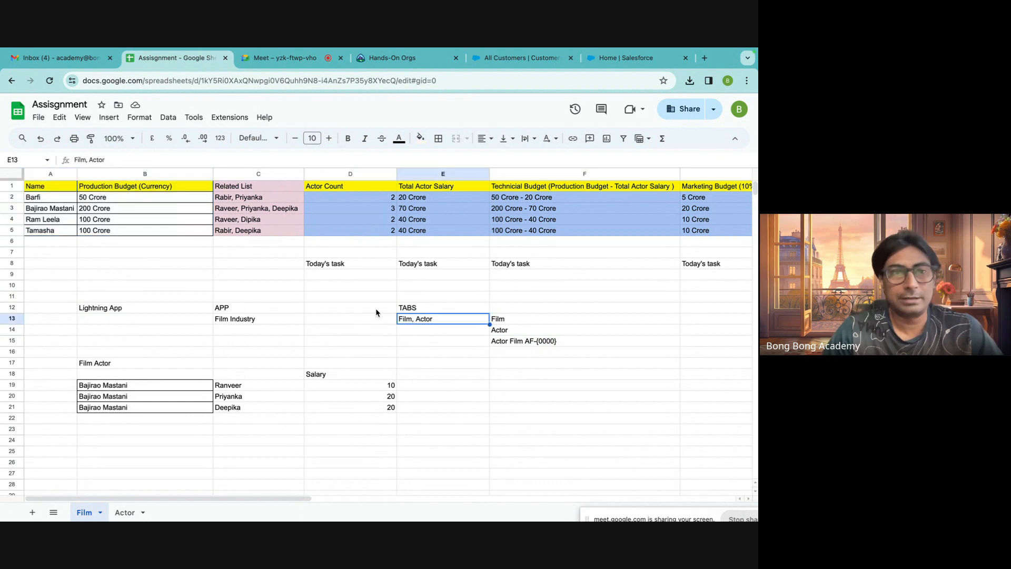
click(40, 190)
click(101, 191)
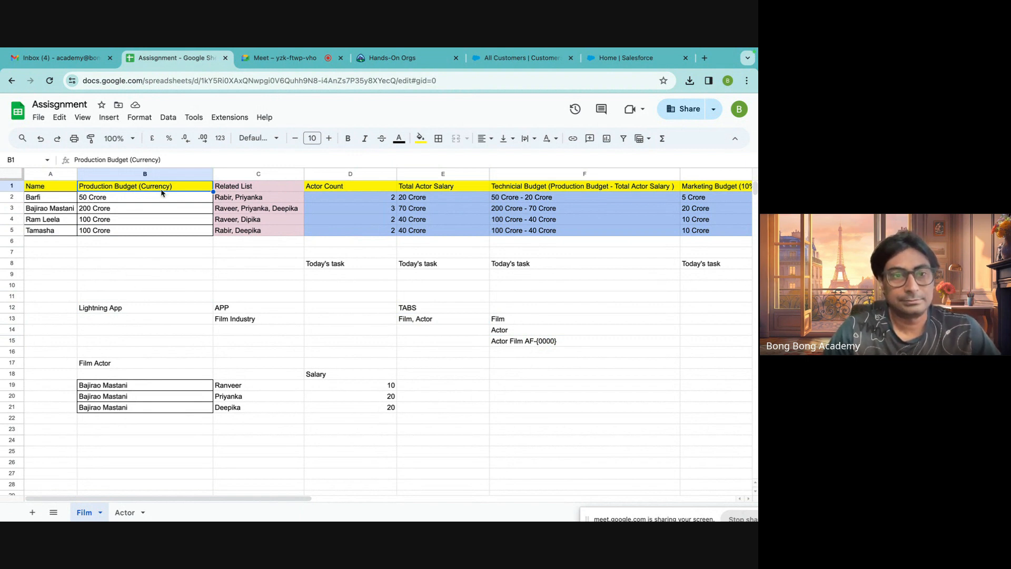
Examine the FirstName and LastName columns on the Actor sheet as the fields required for the Actor object.
click(125, 512)
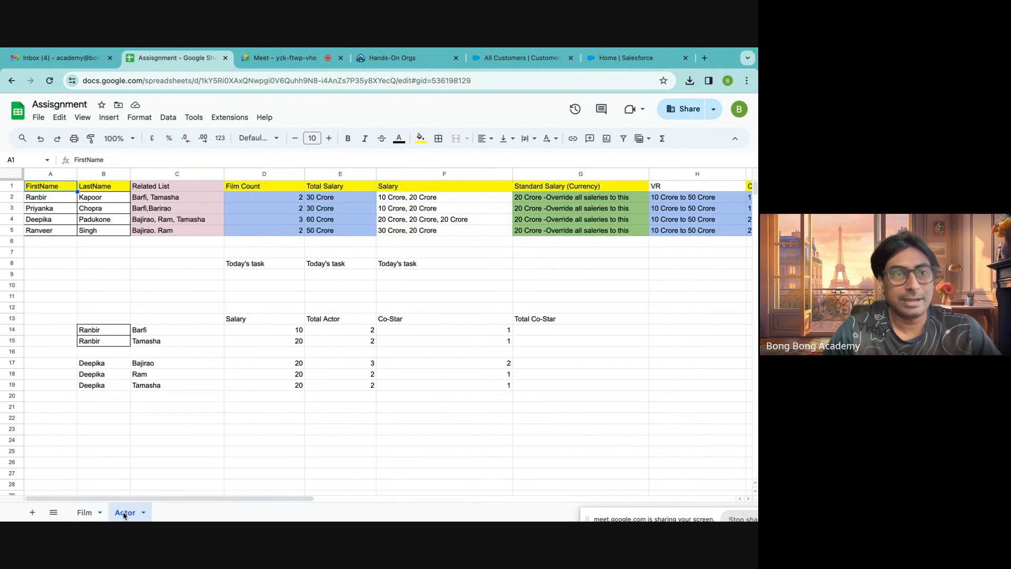
click(91, 282)
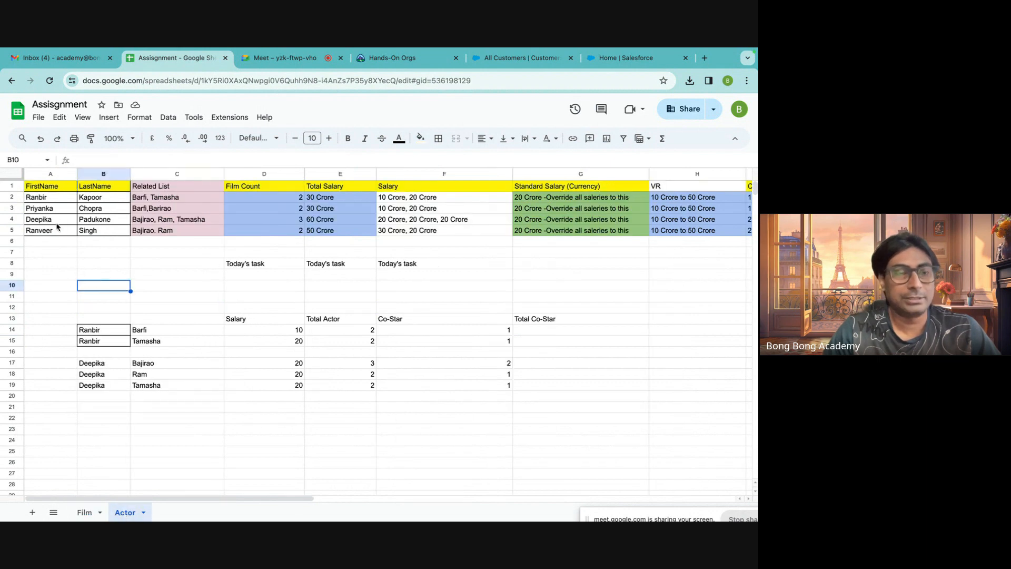
click(44, 189)
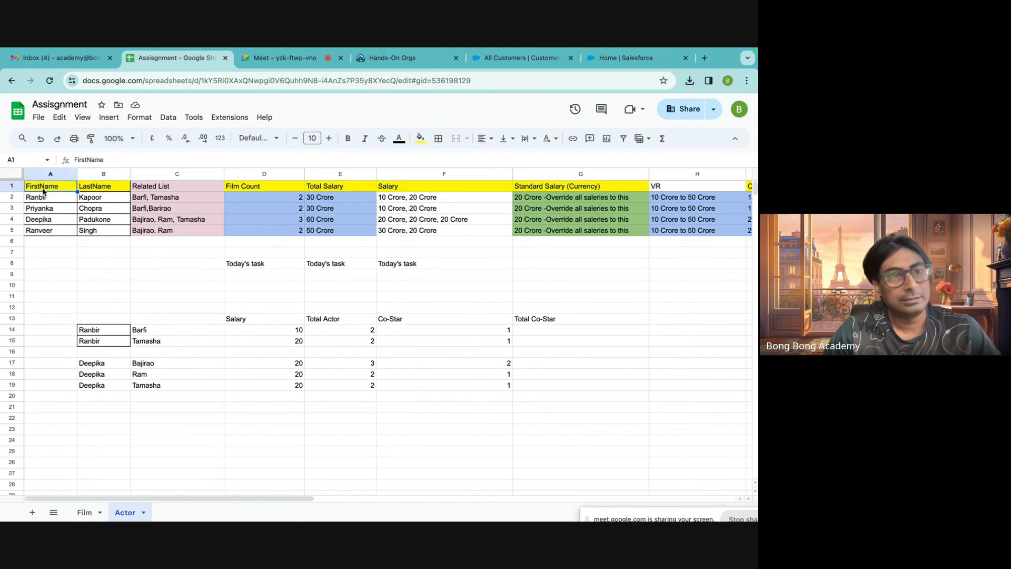
click(97, 189)
click(59, 190)
click(100, 188)
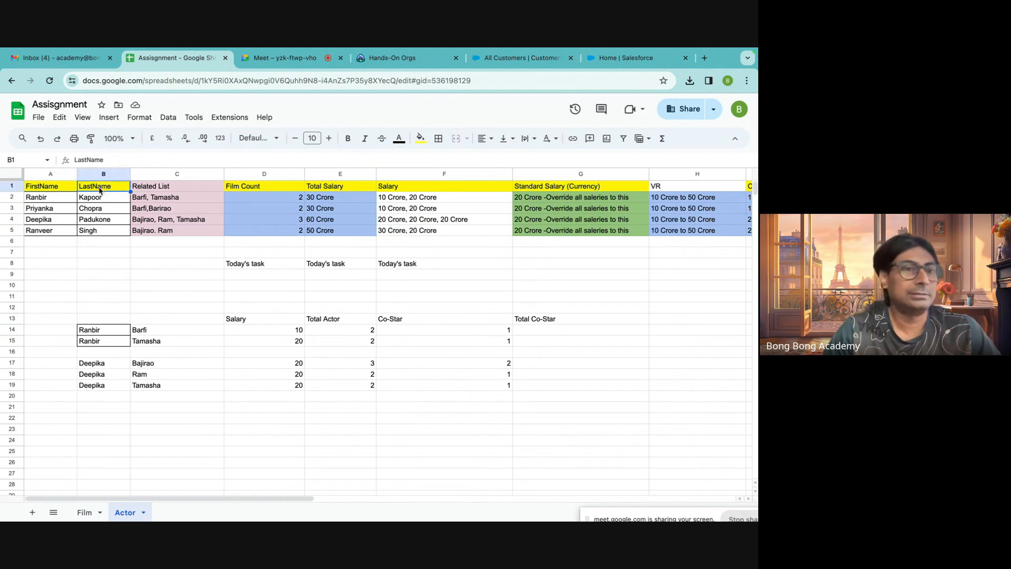
click(57, 190)
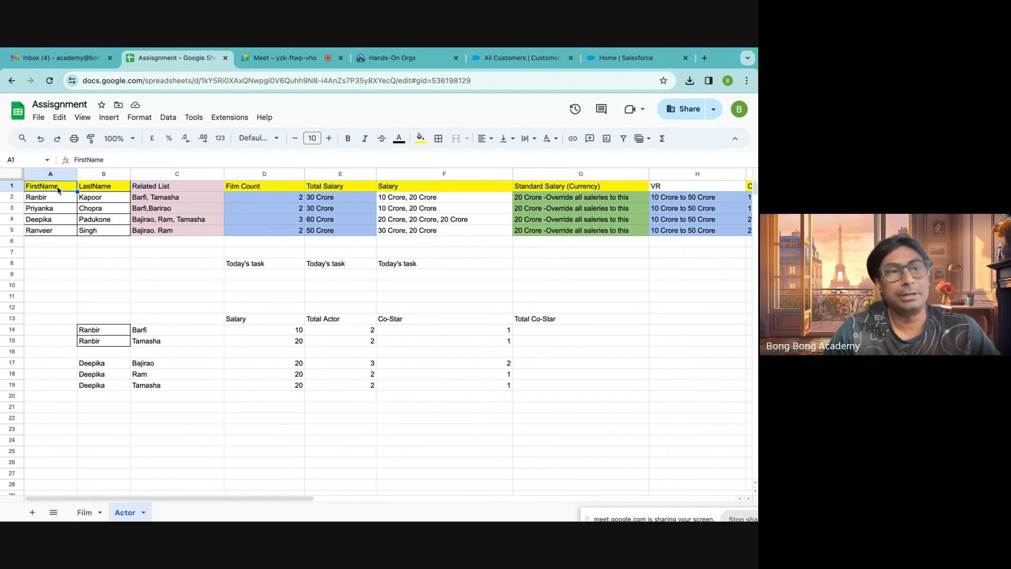
click(90, 186)
click(54, 191)
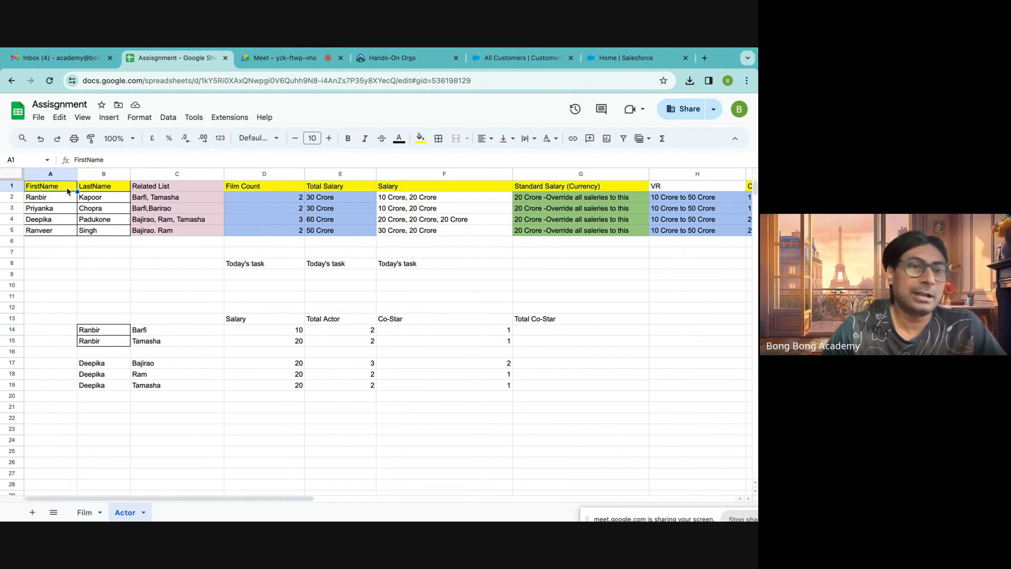
click(101, 190)
click(51, 190)
click(85, 190)
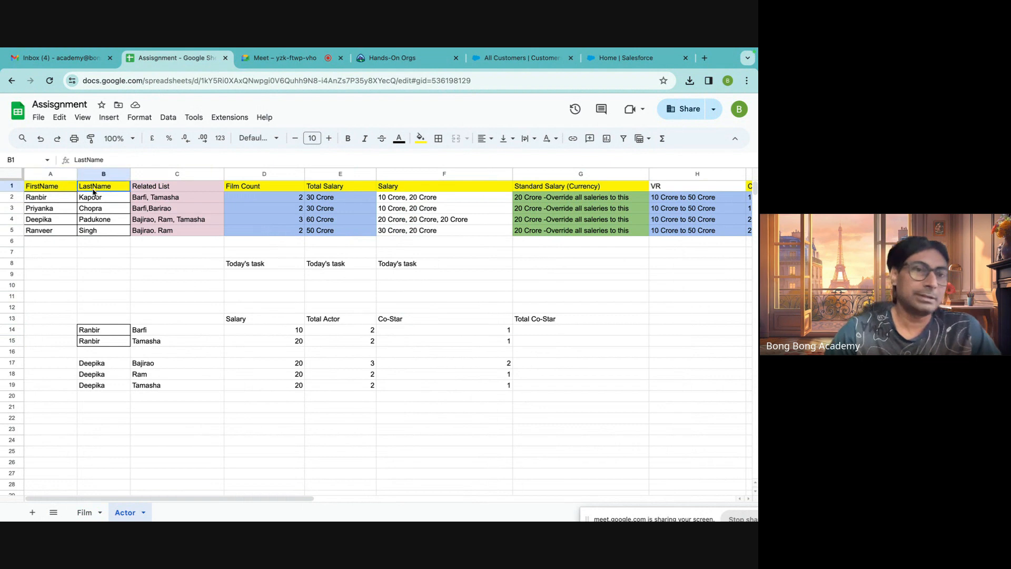
click(50, 191)
click(102, 190)
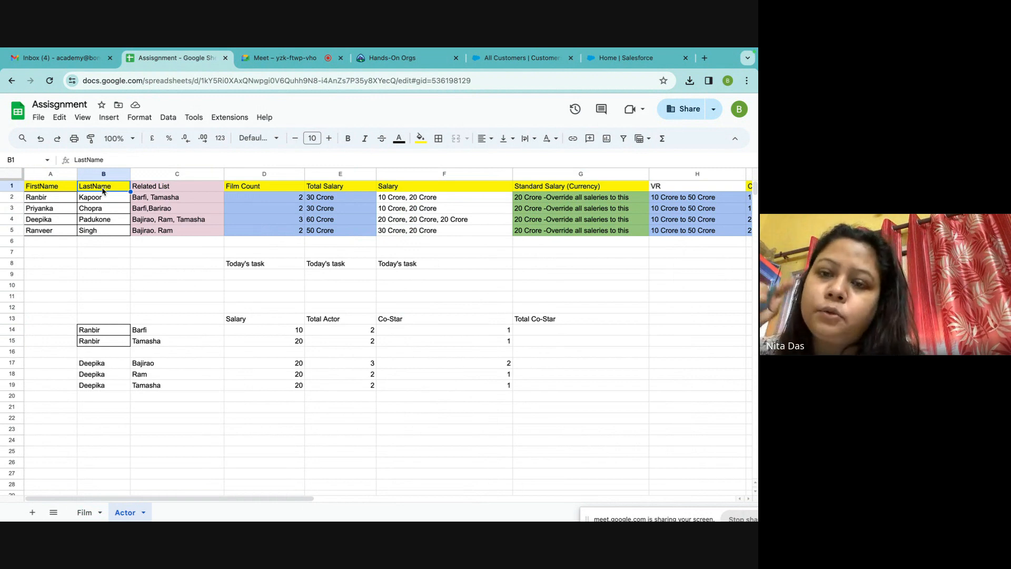
click(44, 186)
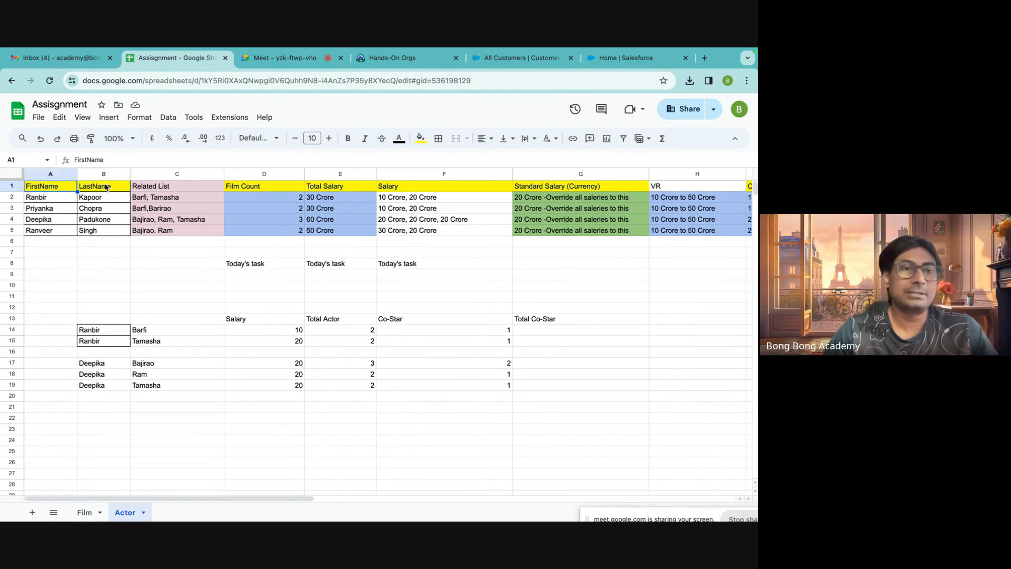
click(106, 187)
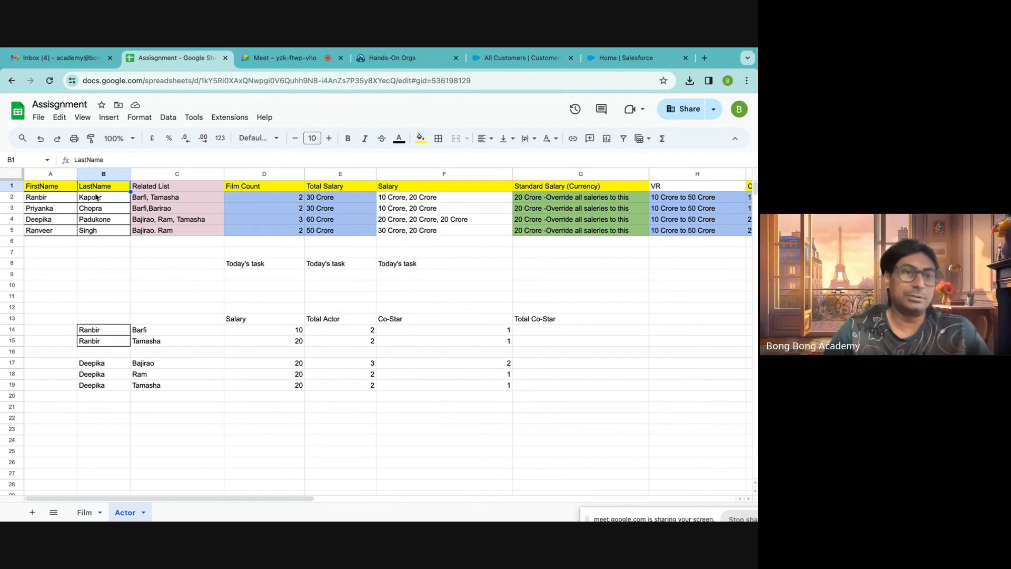
click(39, 187)
click(85, 187)
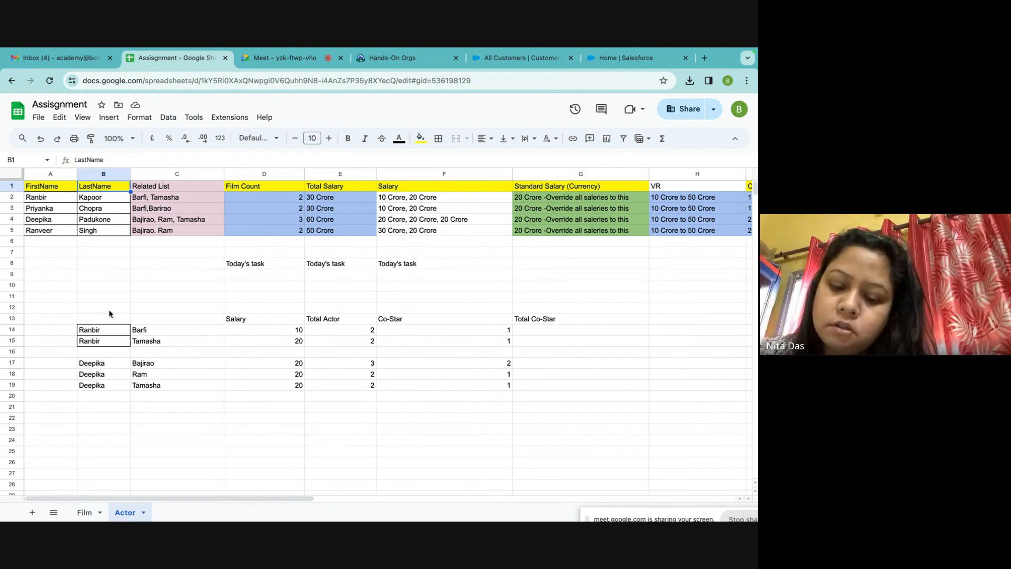
click(114, 285)
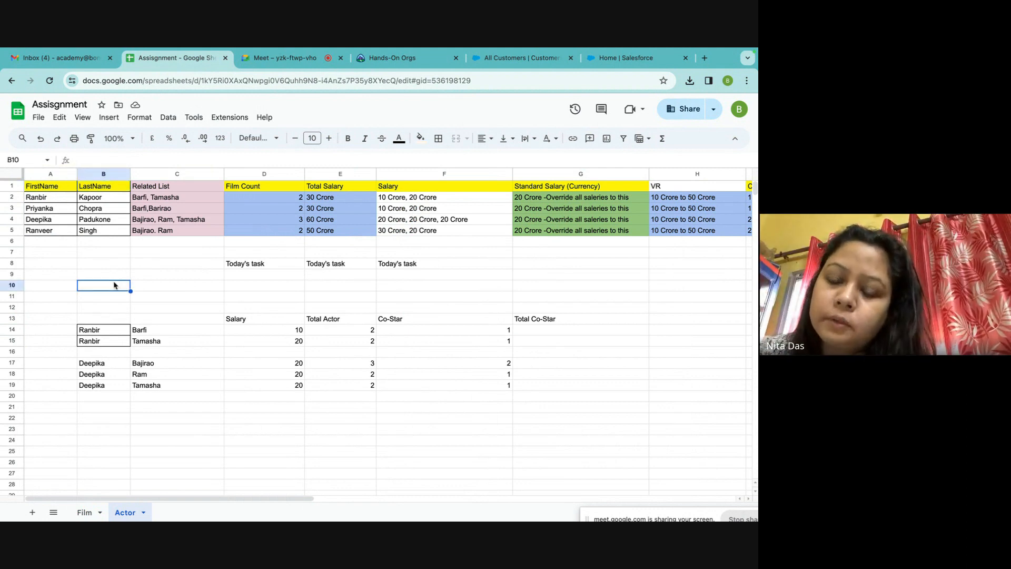
Compare the FirstName and LastName records in A1:B5 of the Actor sheet with the film Name and Production Budget (Currency) records.
drag(36, 189, 112, 233)
click(84, 512)
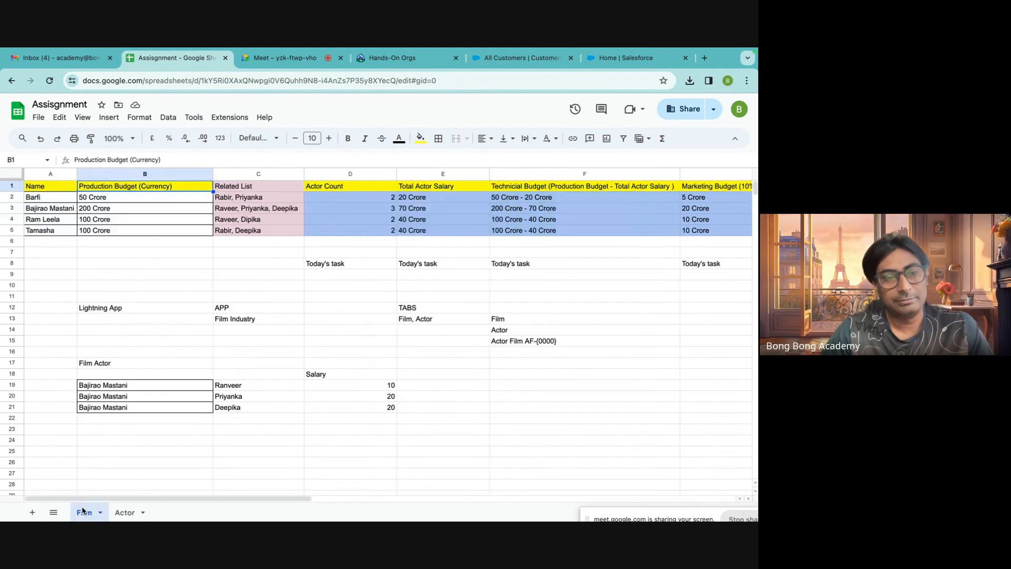
drag(47, 189, 172, 231)
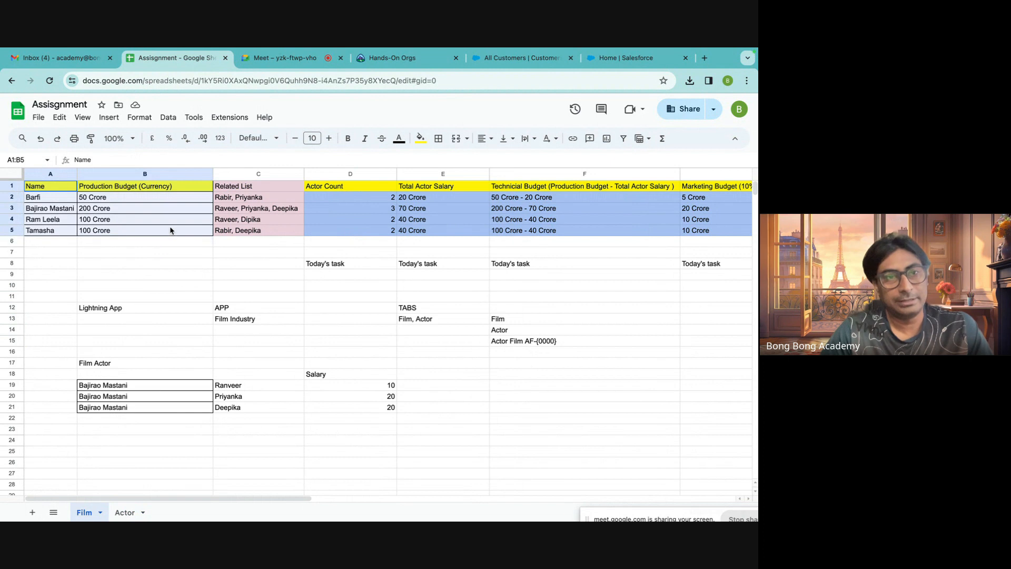
click(57, 188)
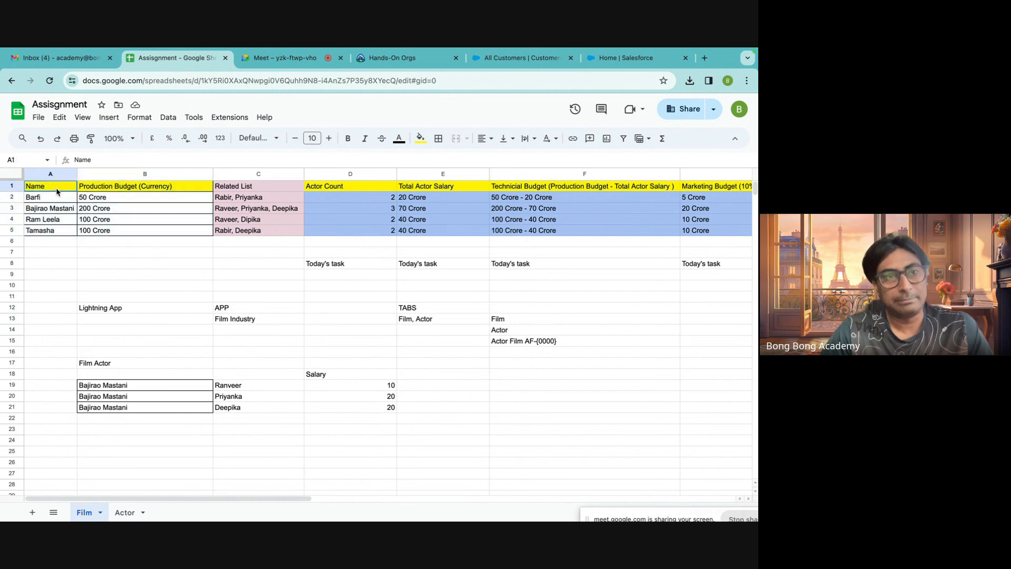
click(115, 189)
drag(115, 189, 116, 232)
click(125, 511)
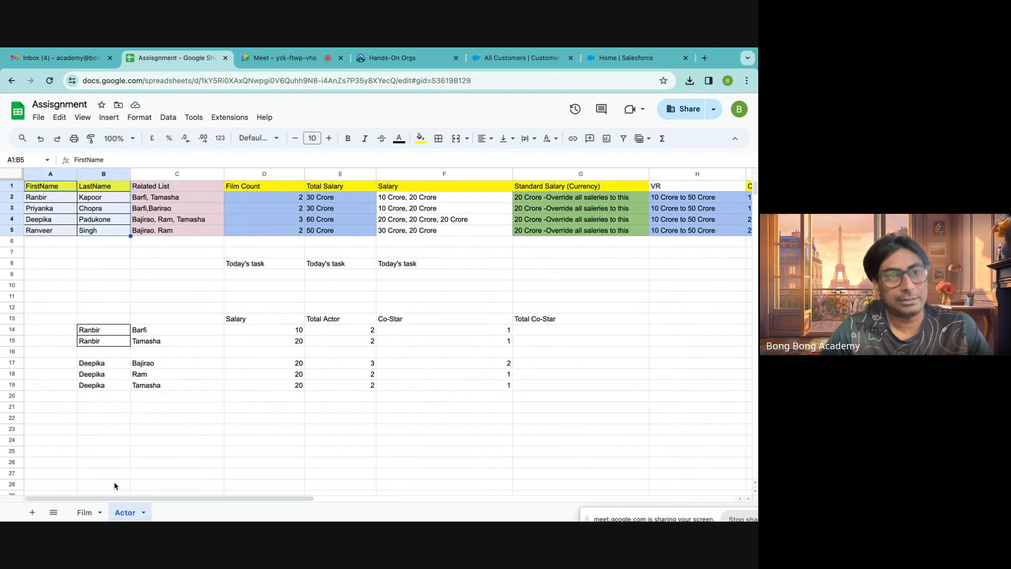
click(44, 191)
click(110, 189)
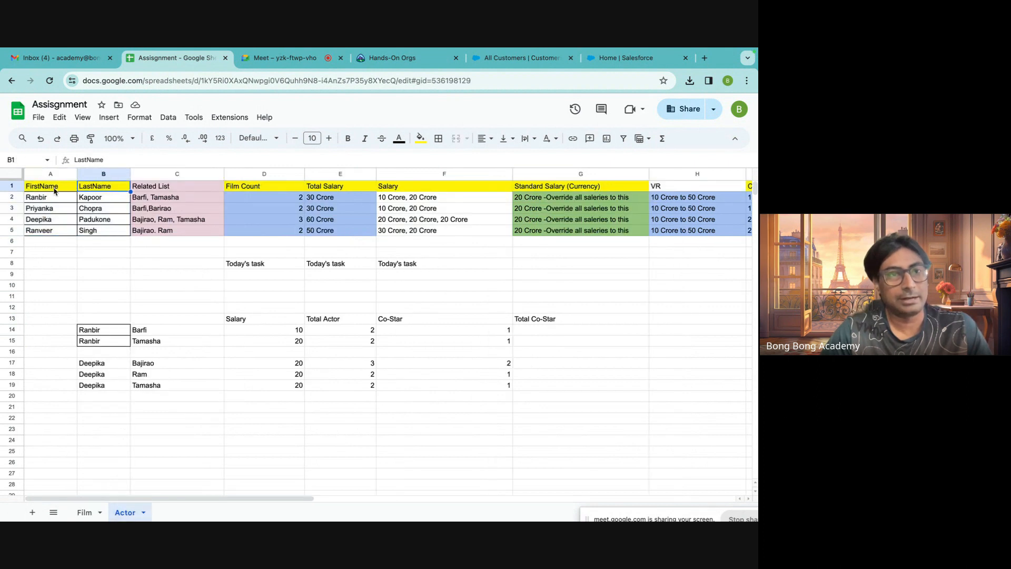
click(49, 189)
drag(45, 189, 105, 231)
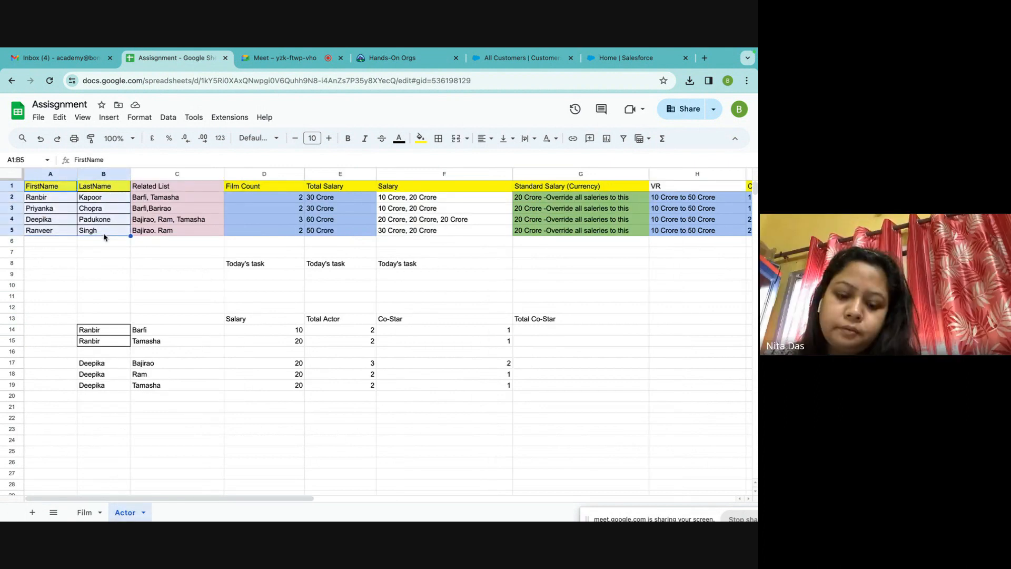
click(87, 267)
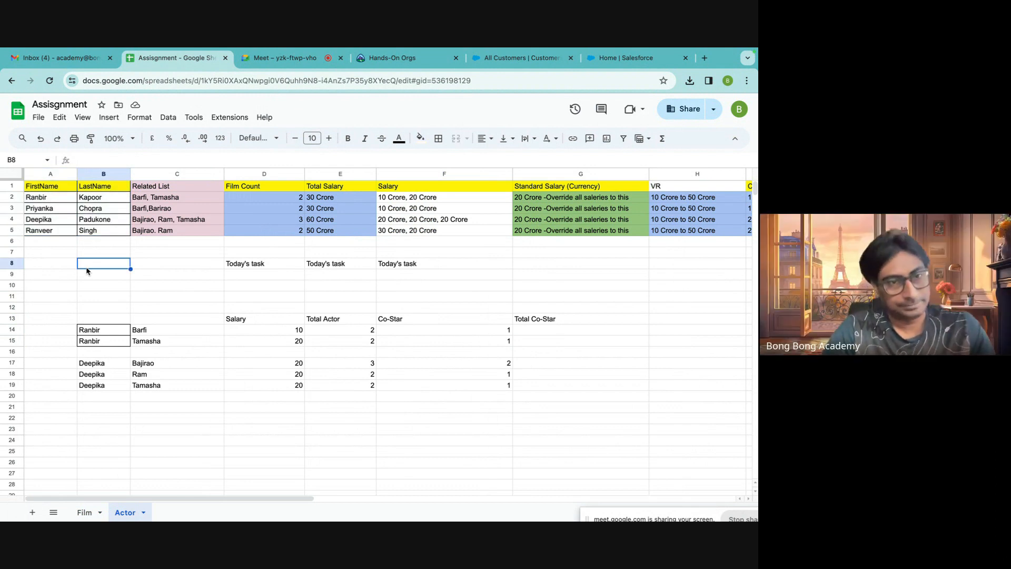
Review the first two column headers of the Actor and Film sheets again as the fields to build.
click(52, 190)
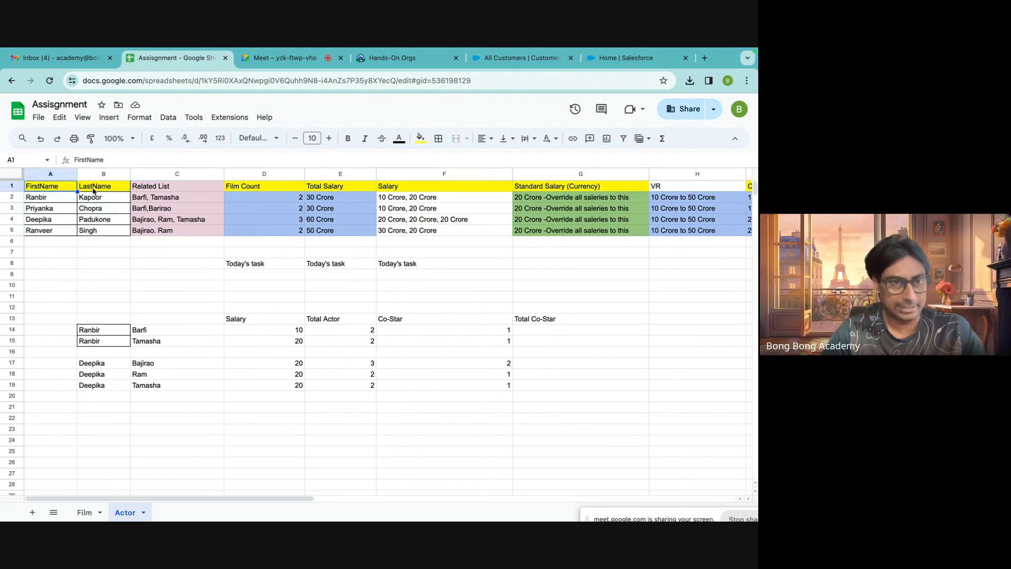
click(85, 512)
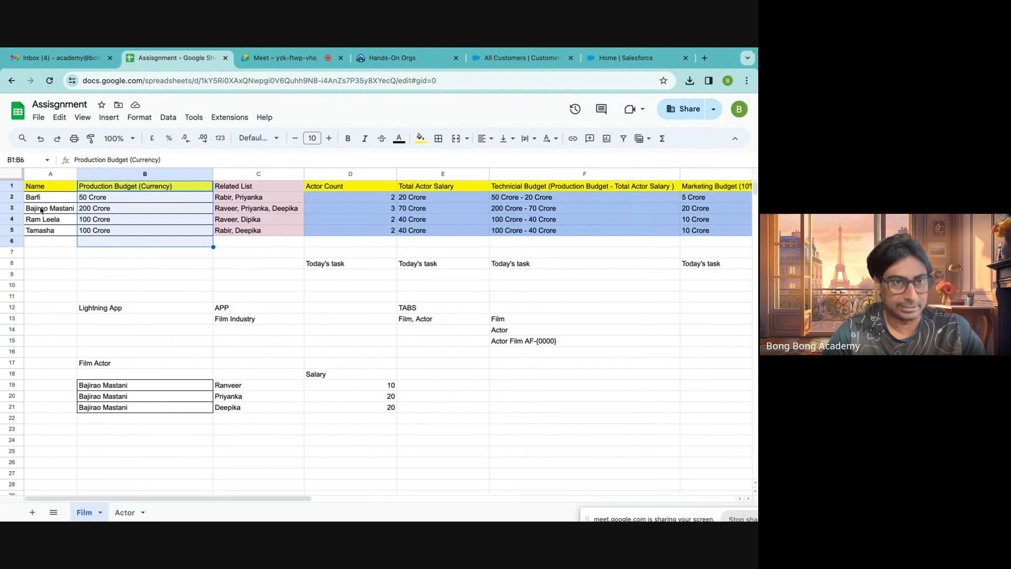
click(50, 191)
click(110, 193)
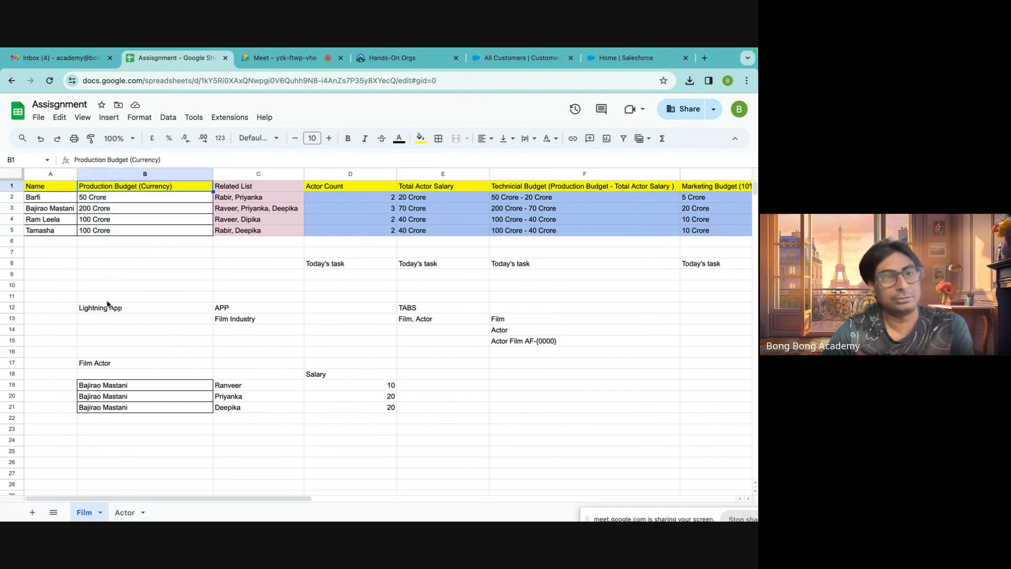
click(124, 512)
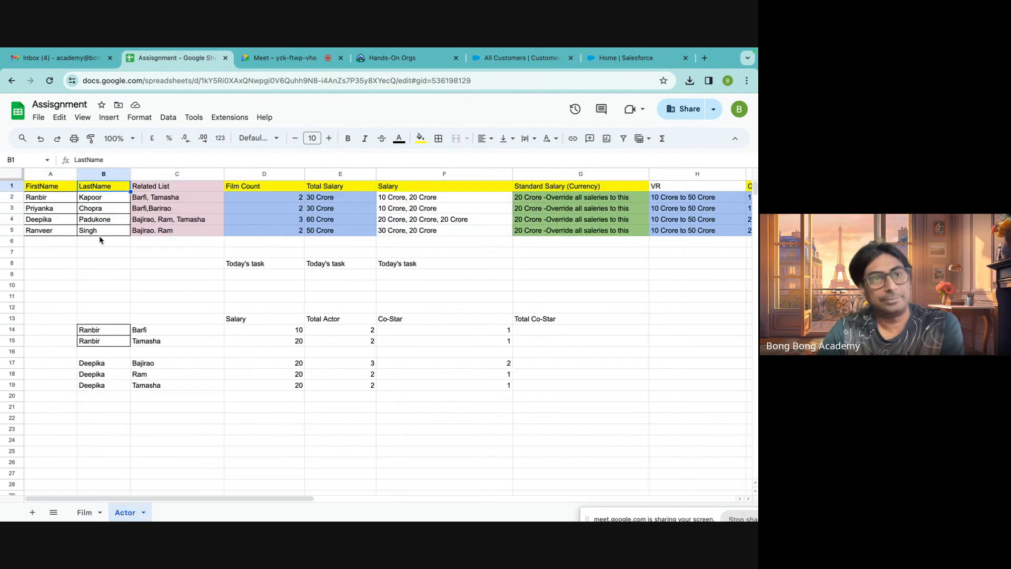
click(54, 186)
click(99, 186)
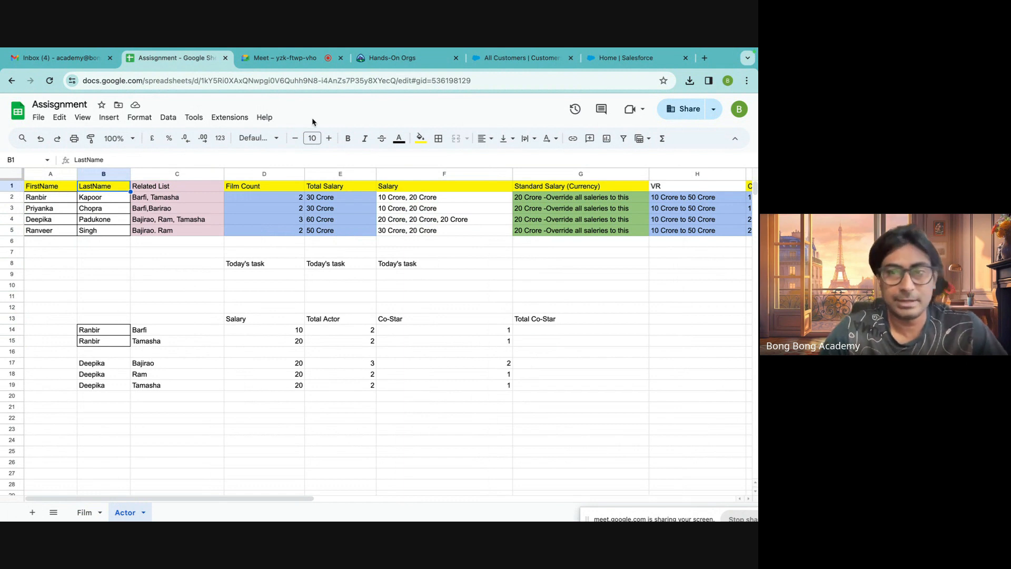
Examine the Related List columns on the Film and Actor sheets.
click(85, 512)
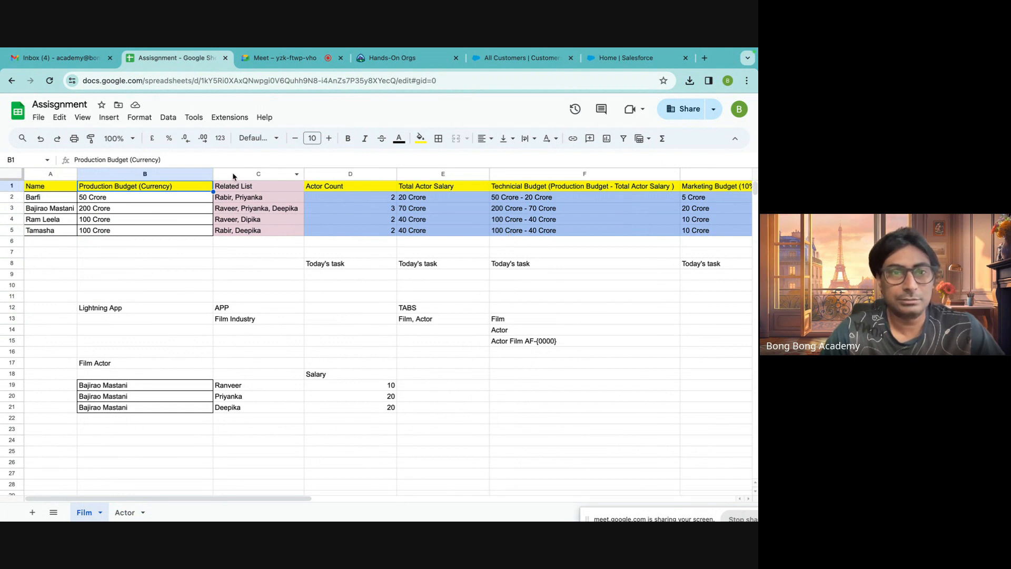
drag(233, 177, 342, 236)
click(125, 512)
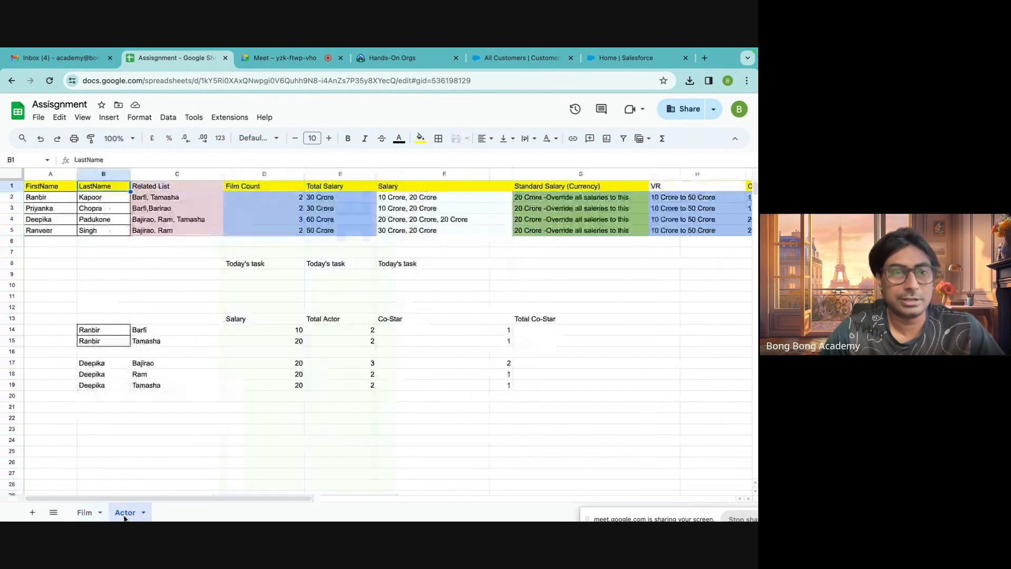
click(174, 175)
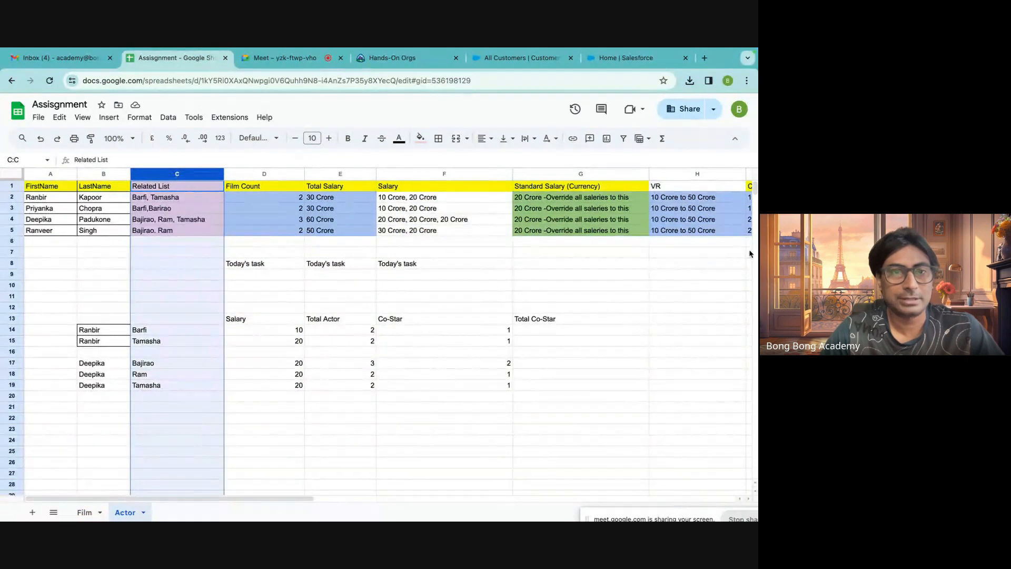
click(103, 289)
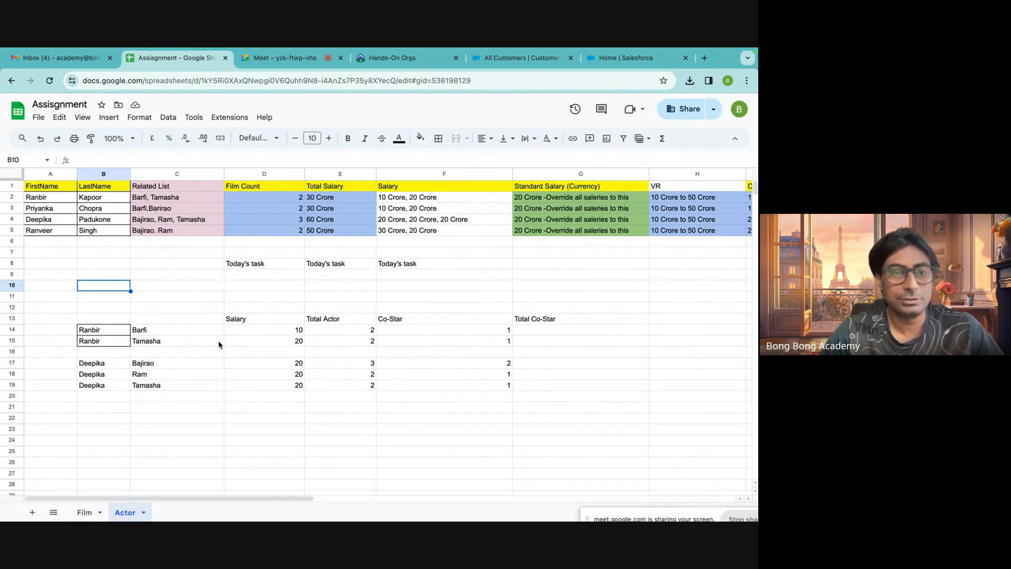
click(206, 288)
Review the Film sheet's app requirements, covering the Film Industry app, its Film and Actor tabs and the Actor Film AF-{0000} entry.
click(85, 512)
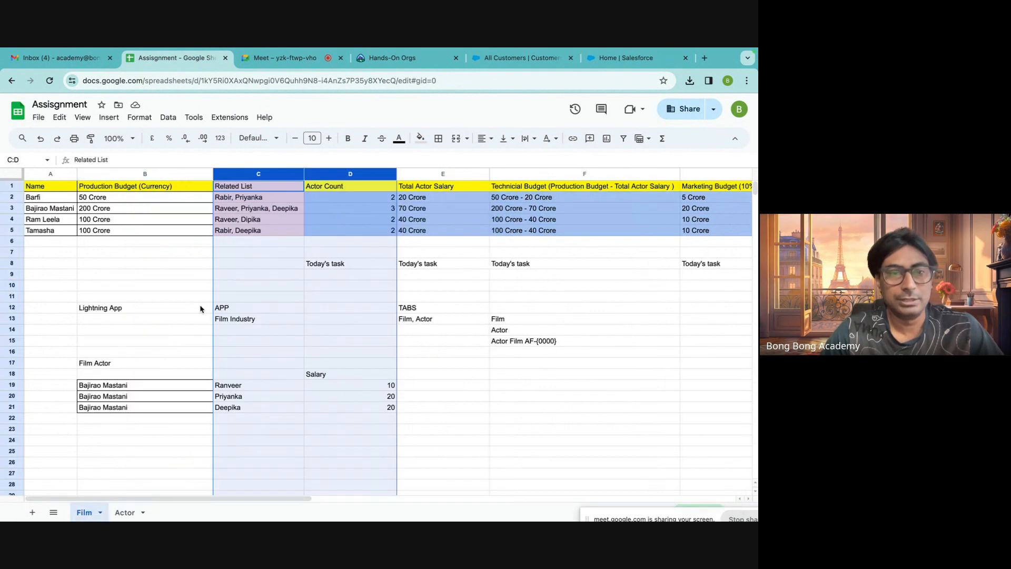
click(208, 308)
drag(218, 308, 524, 343)
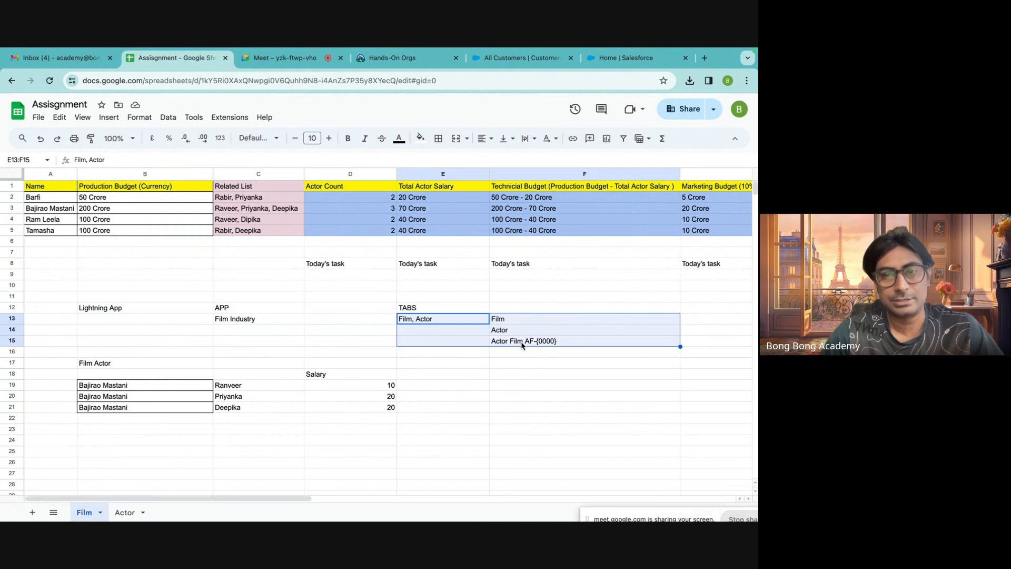
click(395, 345)
click(402, 321)
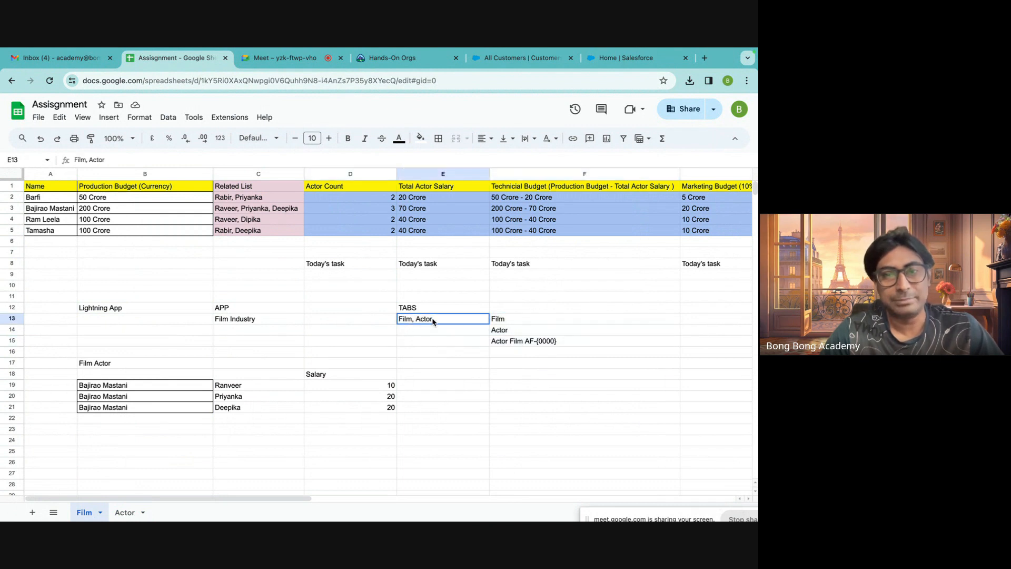
click(490, 345)
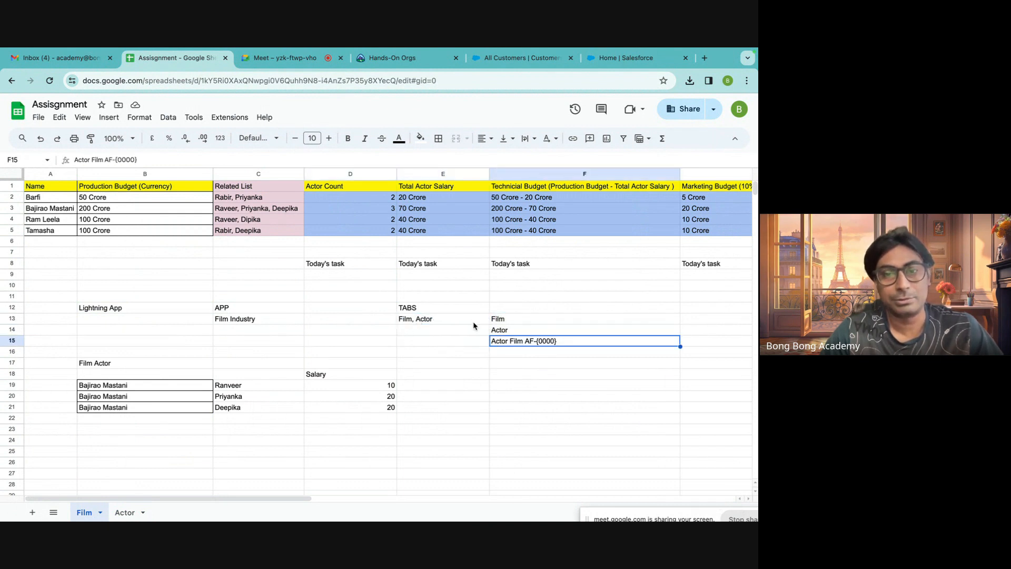
click(472, 322)
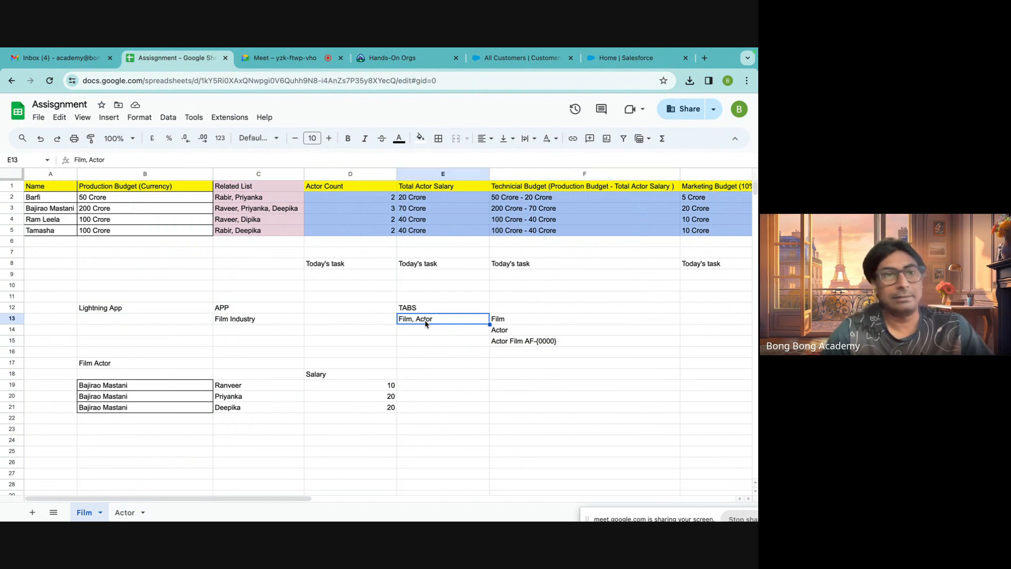
click(229, 318)
click(218, 351)
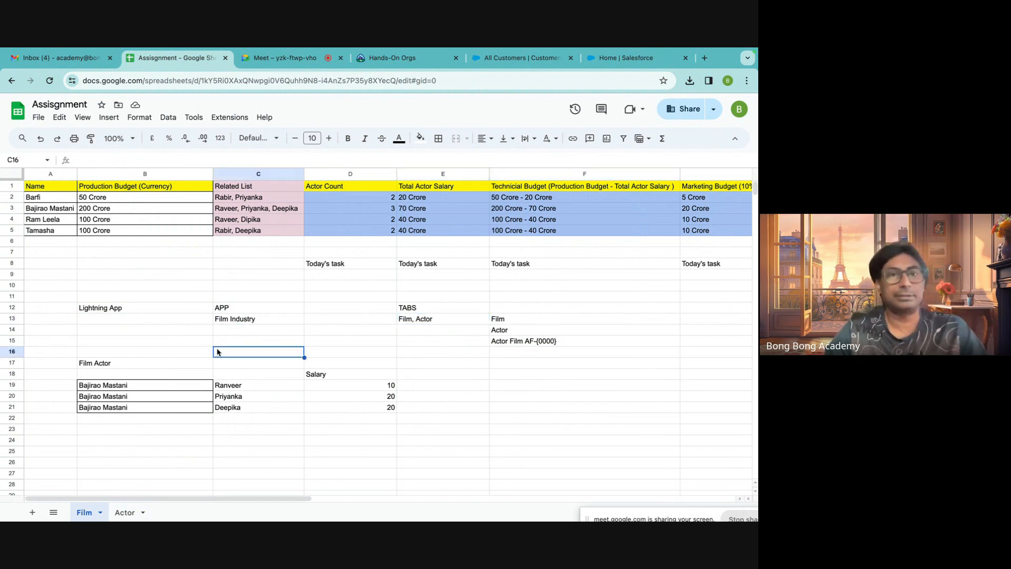